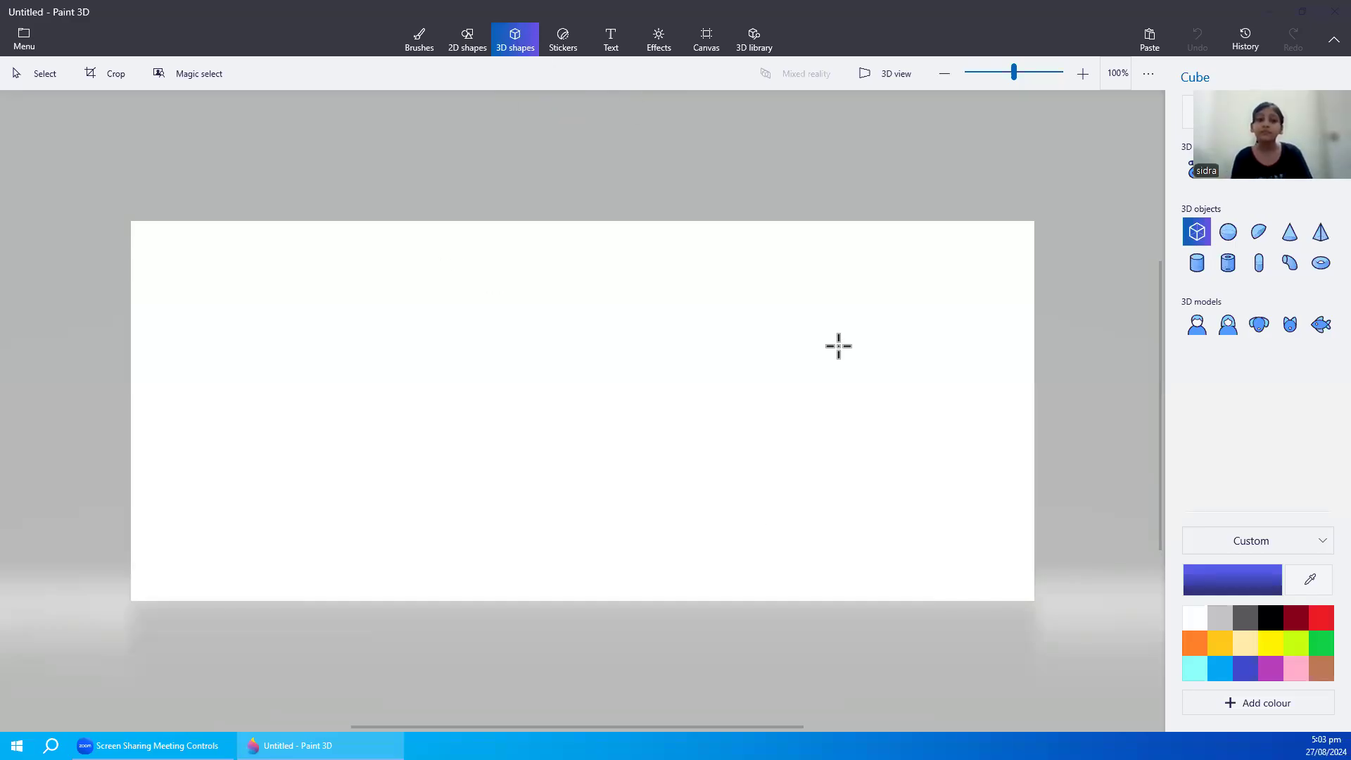
- Draw a blue 3D sphere in the scene centre, view it in 3D, and turn Show canvas off
left_click(1231, 236)
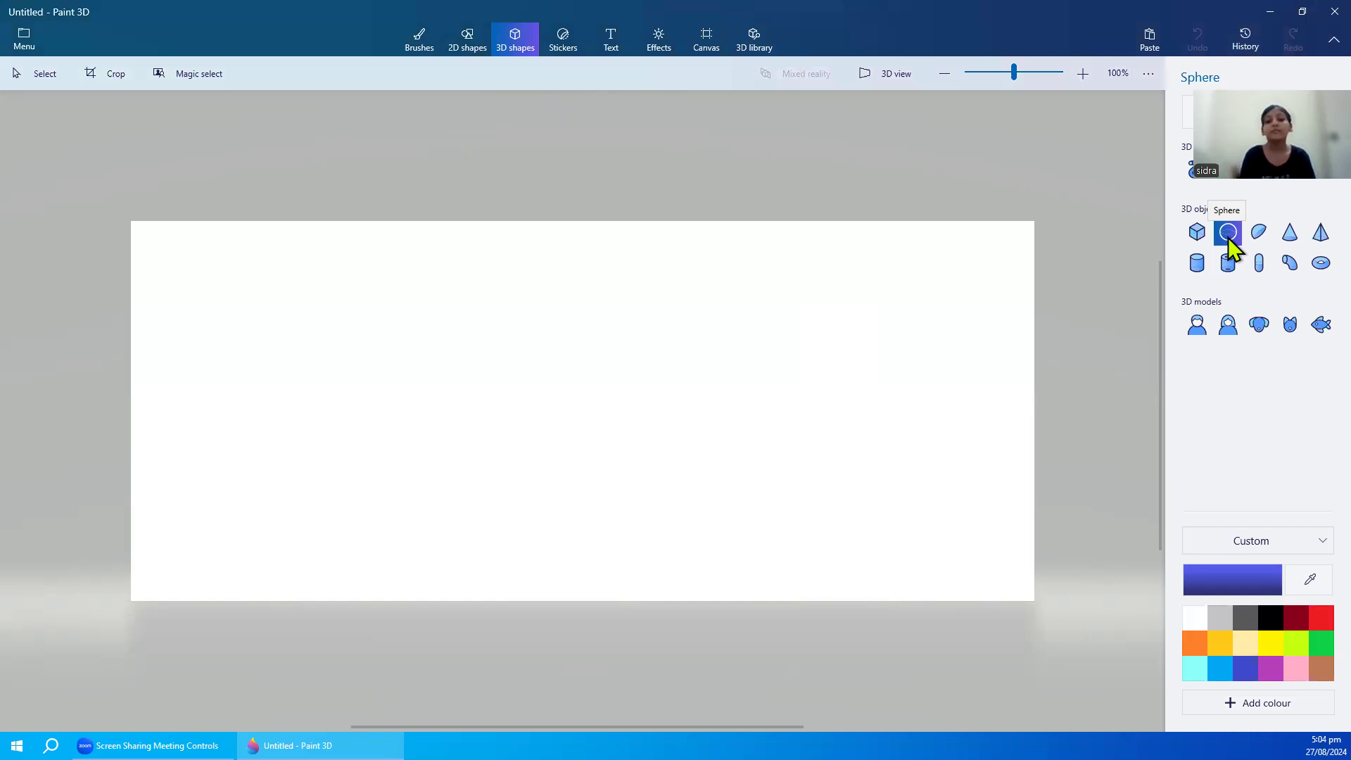
left_click_drag(467, 313, 753, 577)
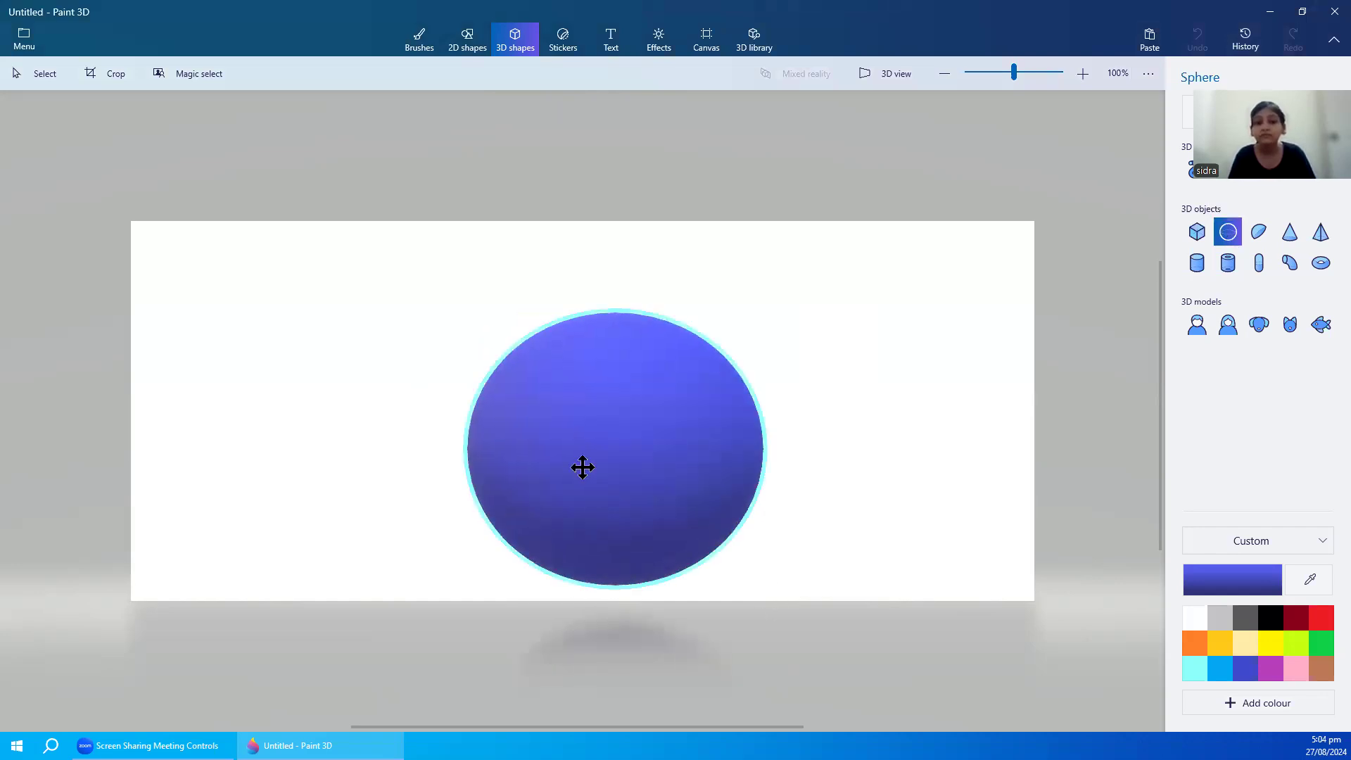
left_click(888, 74)
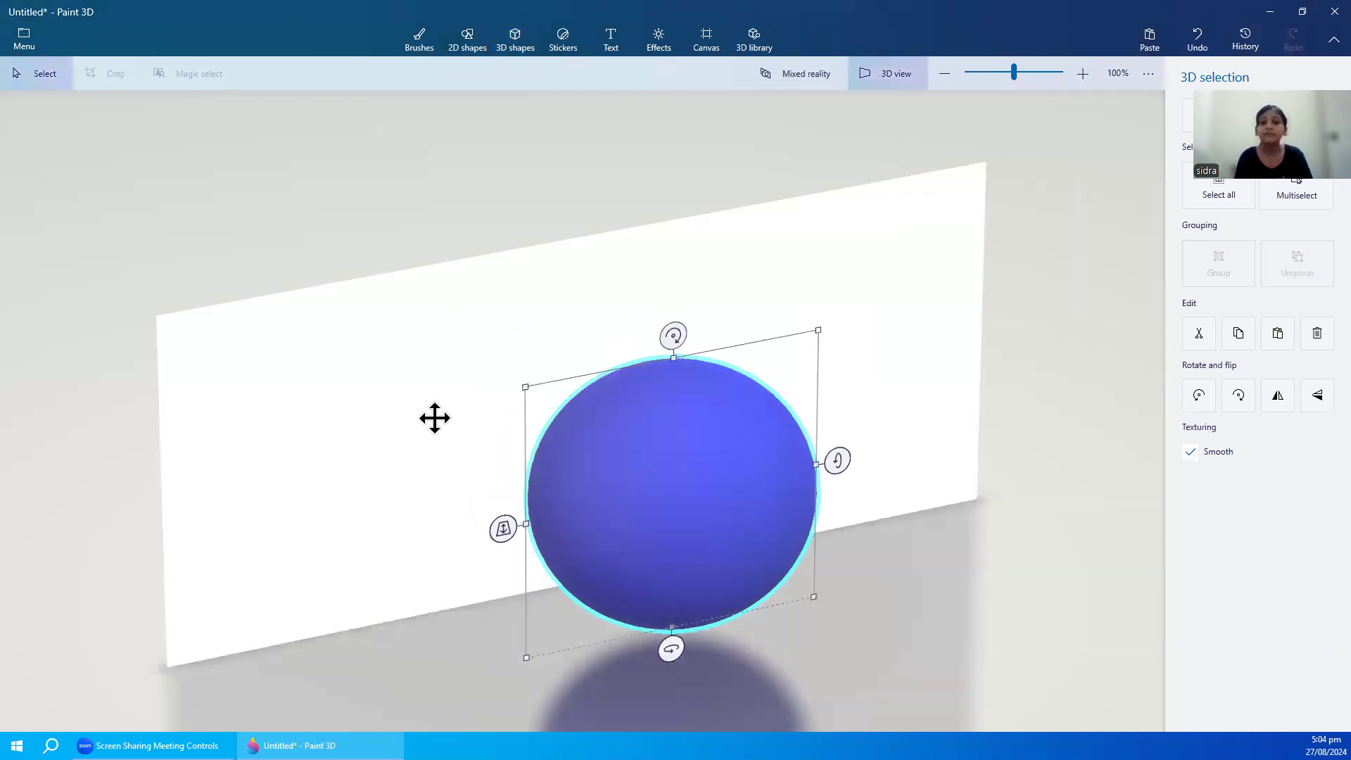
left_click(706, 44)
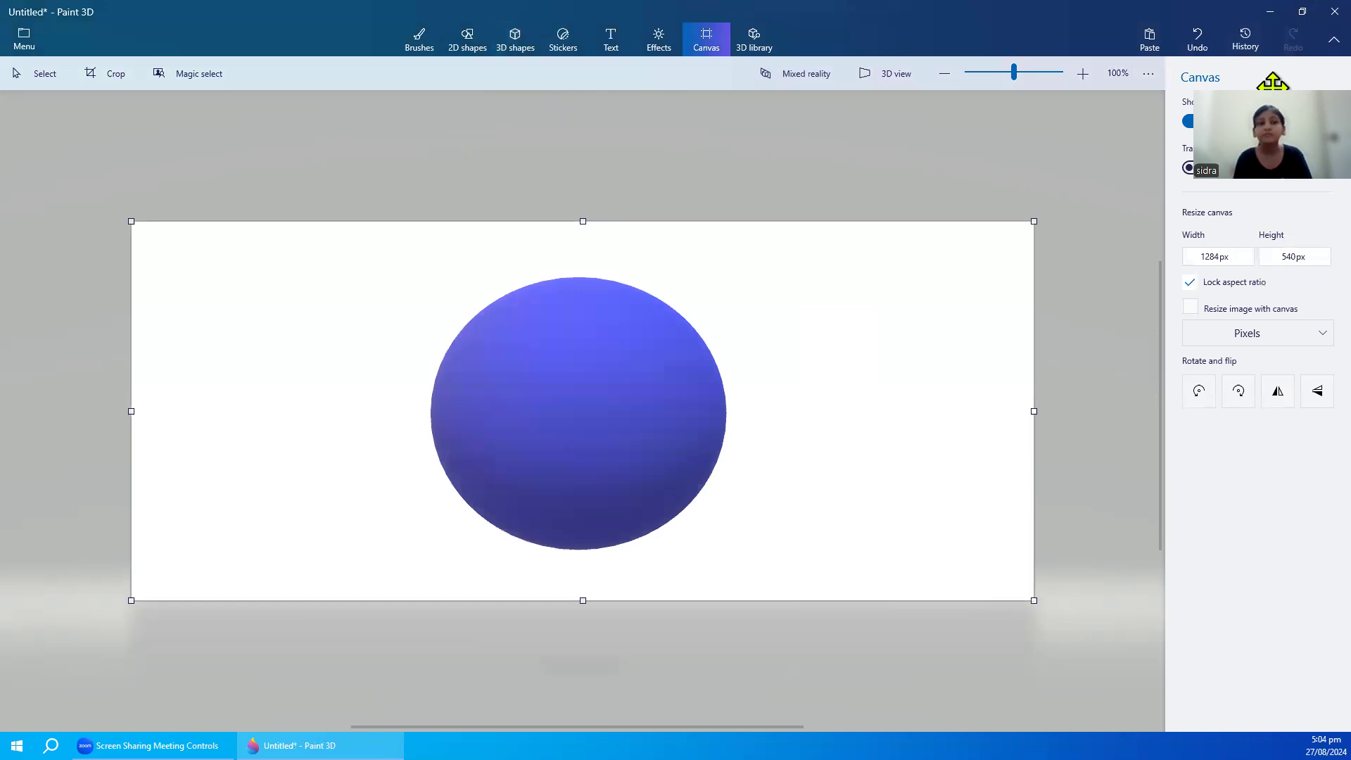
left_click(581, 386)
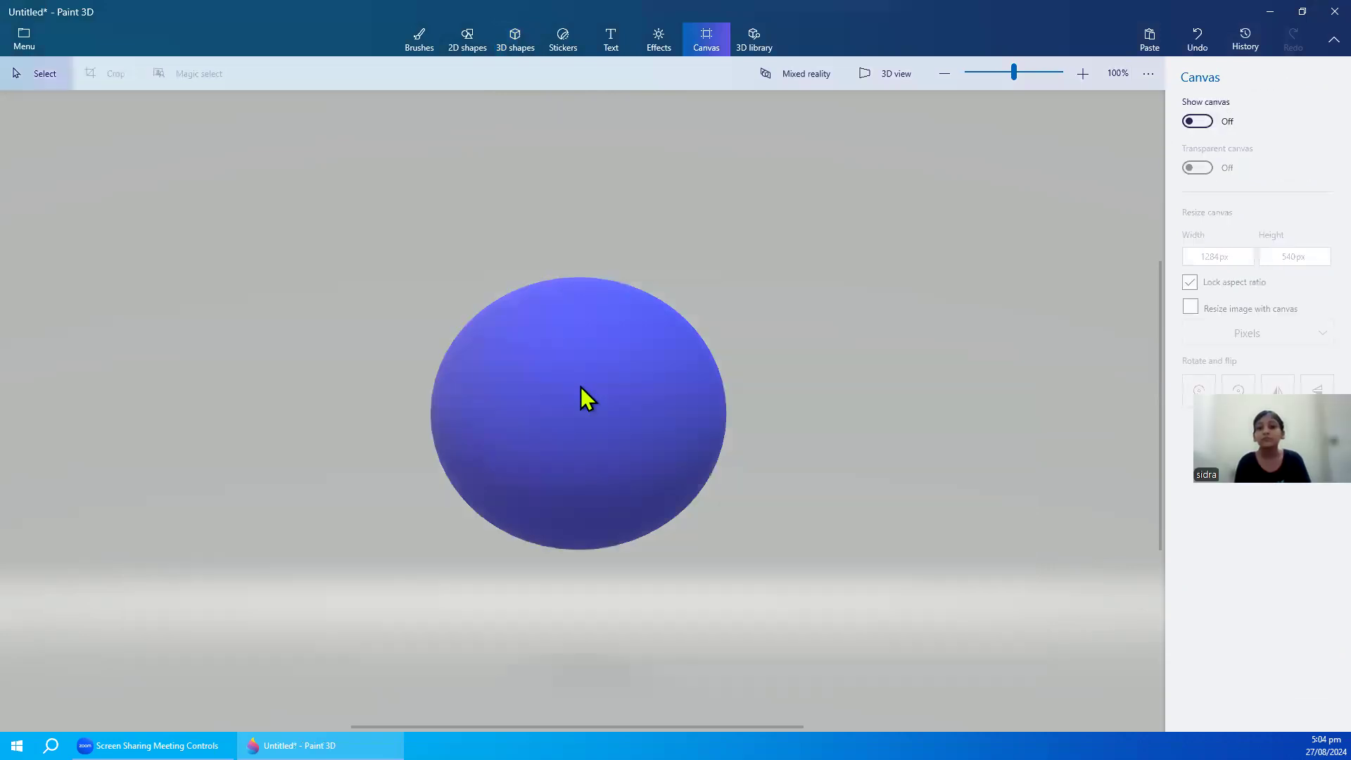
- Browse the Downloads folder for a custom sticker image, then cancel without choosing one
left_click(572, 44)
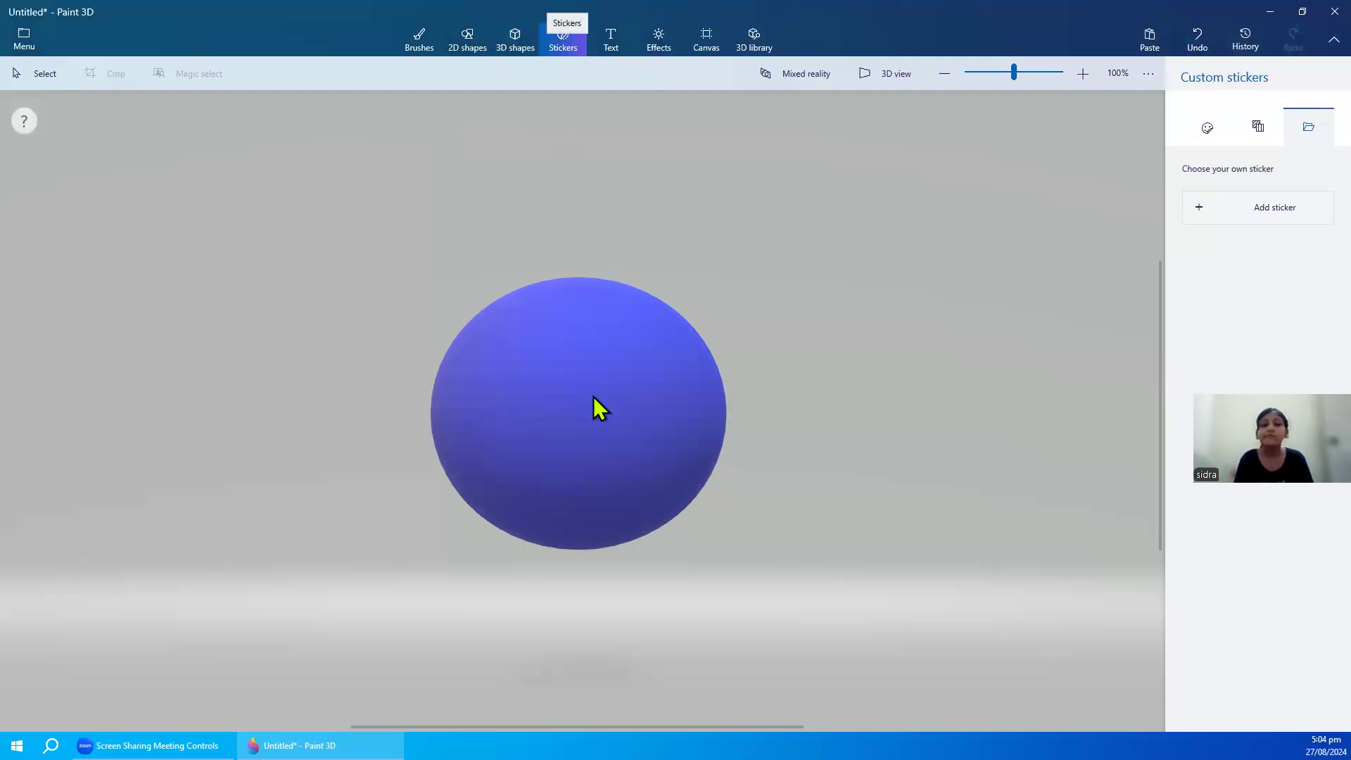
left_click(1240, 218)
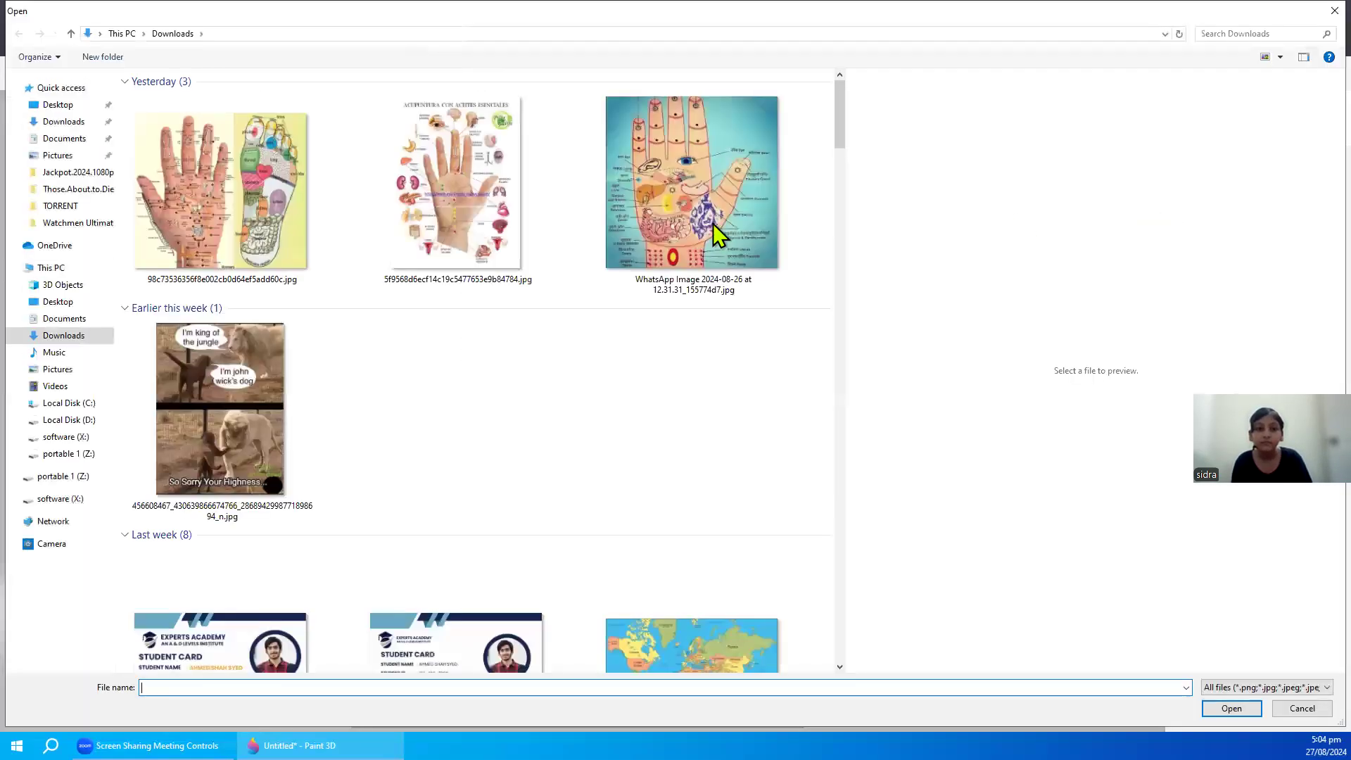
left_click_drag(840, 128, 828, 583)
scroll(828, 608, "down", 3)
scroll(828, 611, "down", 2)
scroll(828, 610, "down", 2)
scroll(834, 633, "down", 2)
scroll(845, 665, "down", 5)
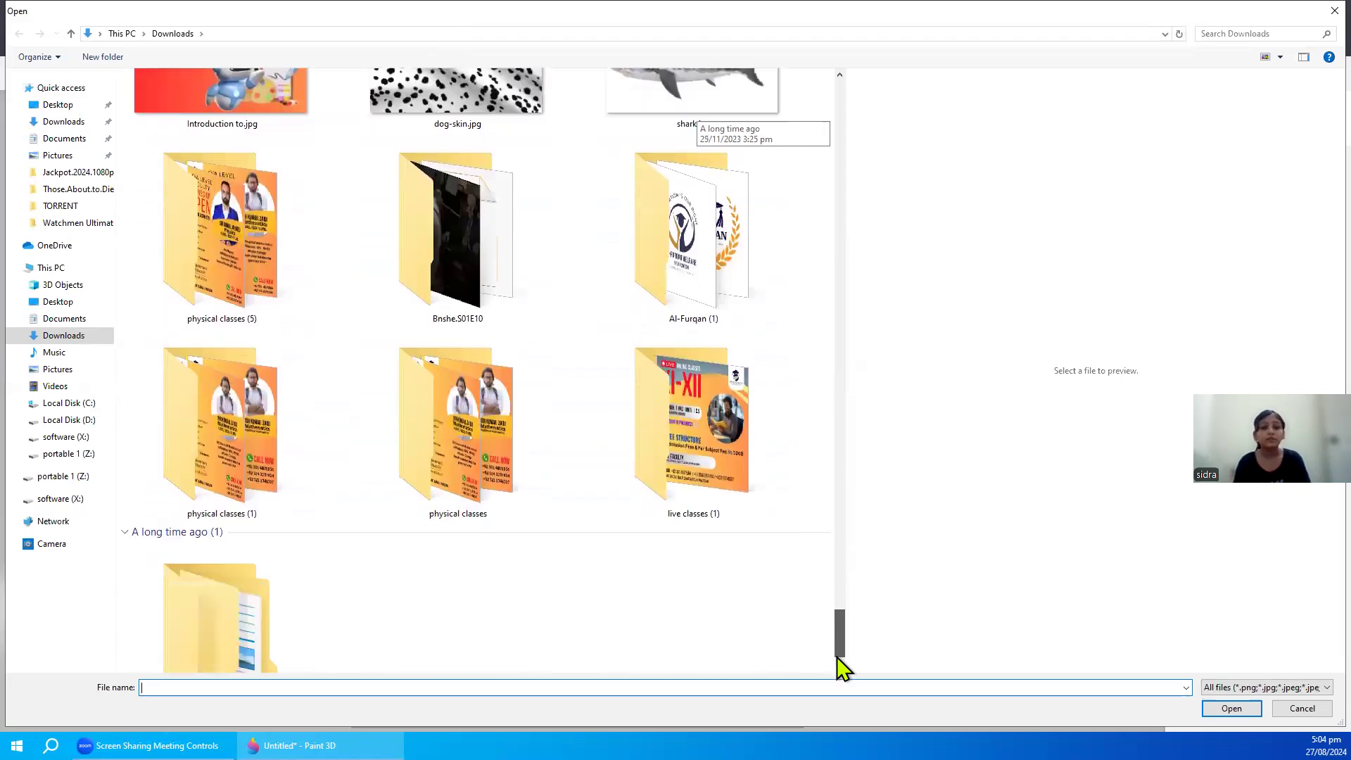
scroll(873, 461, "up", 10)
scroll(893, 476, "up", 5)
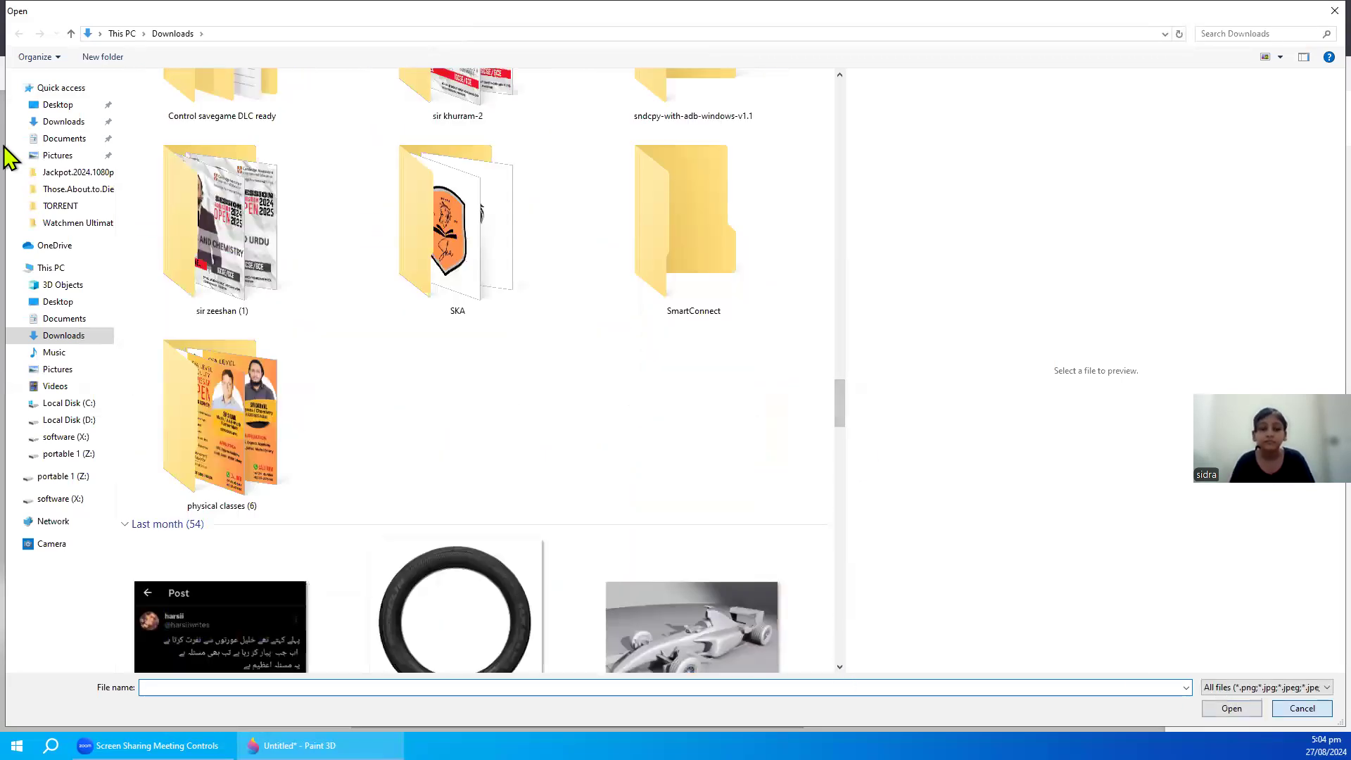
key("Escape")
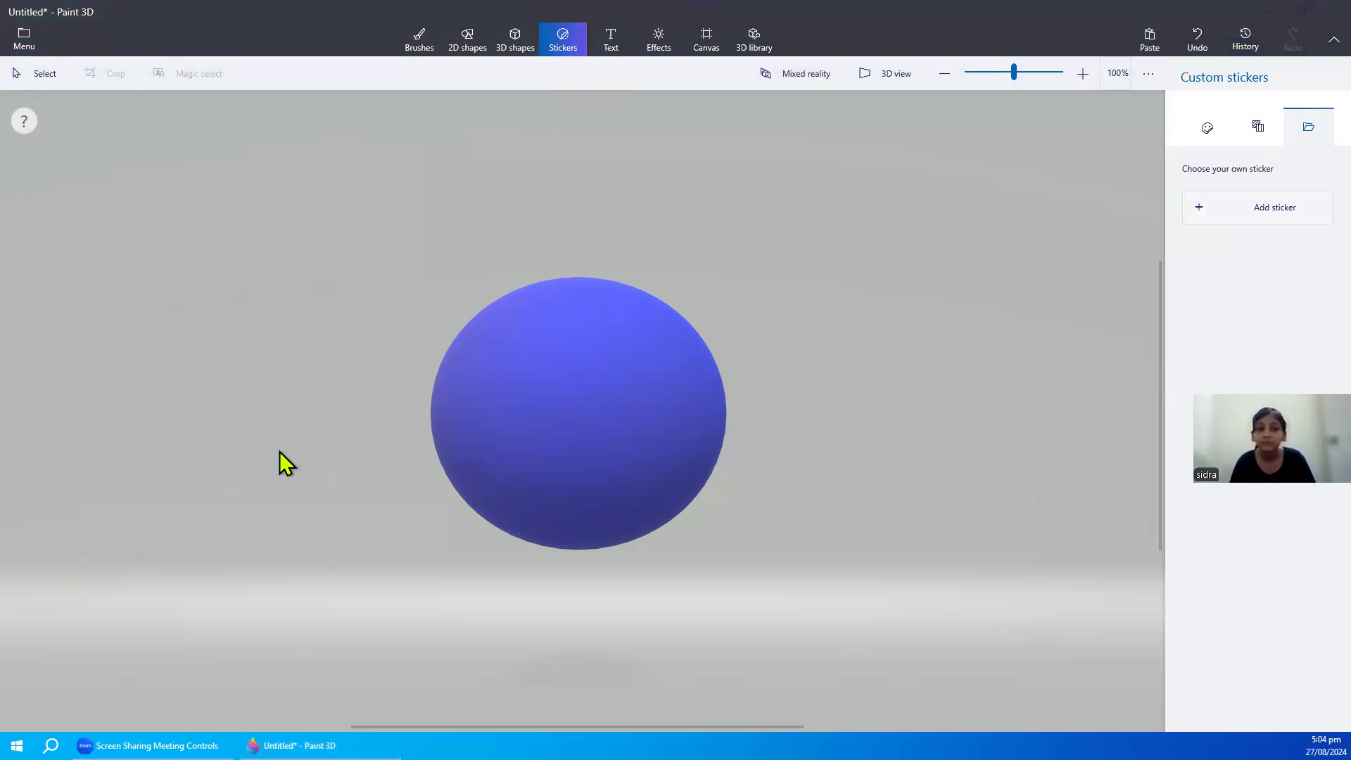
- Search Google Images for world map and open Britannica's world map image full-size
double_click(403, 230)
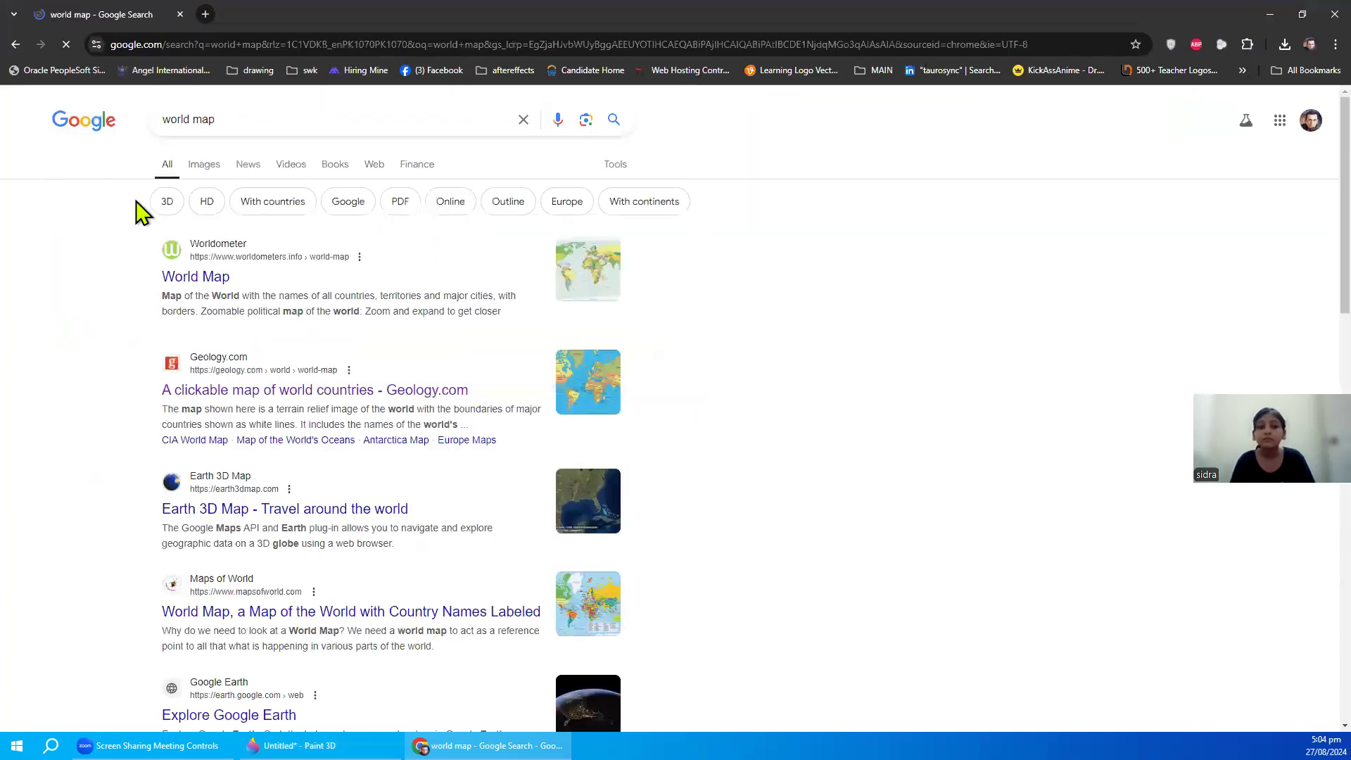
left_click(209, 168)
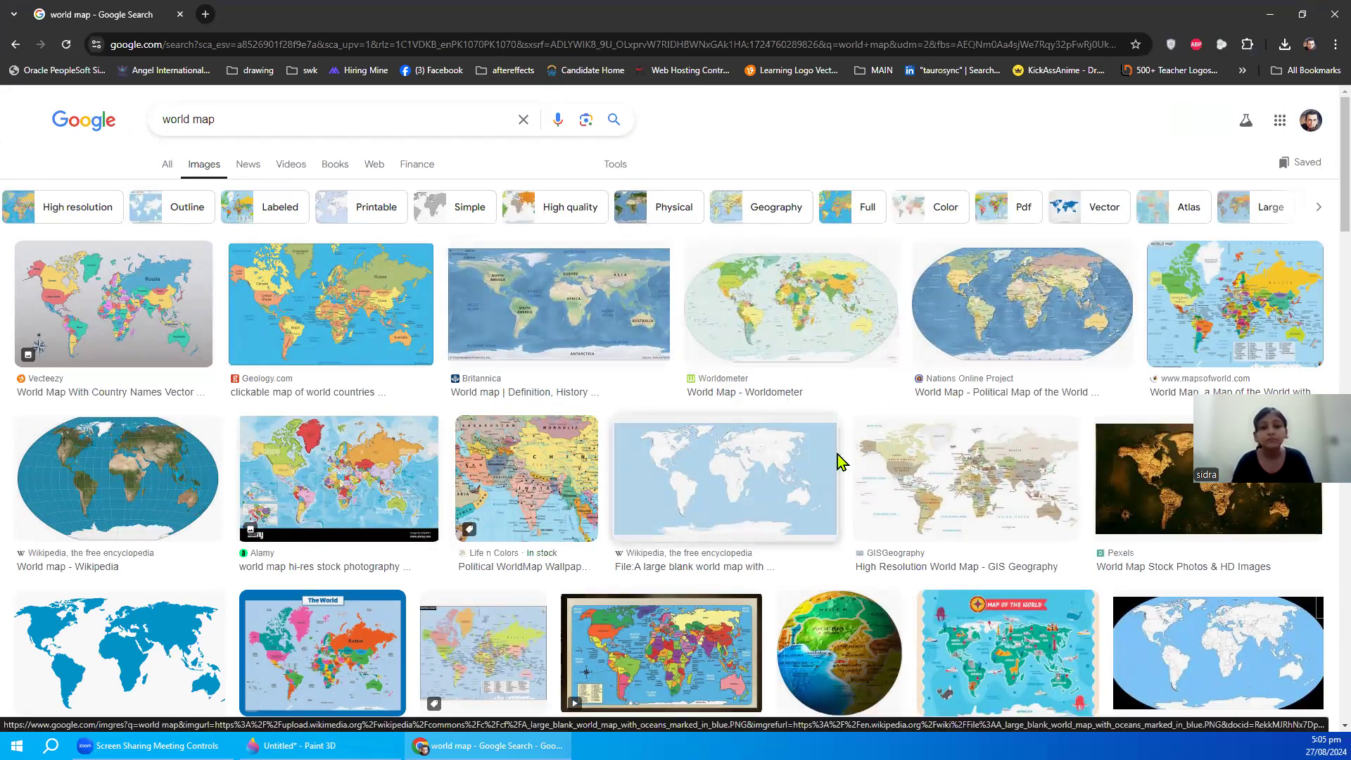
left_click(544, 323)
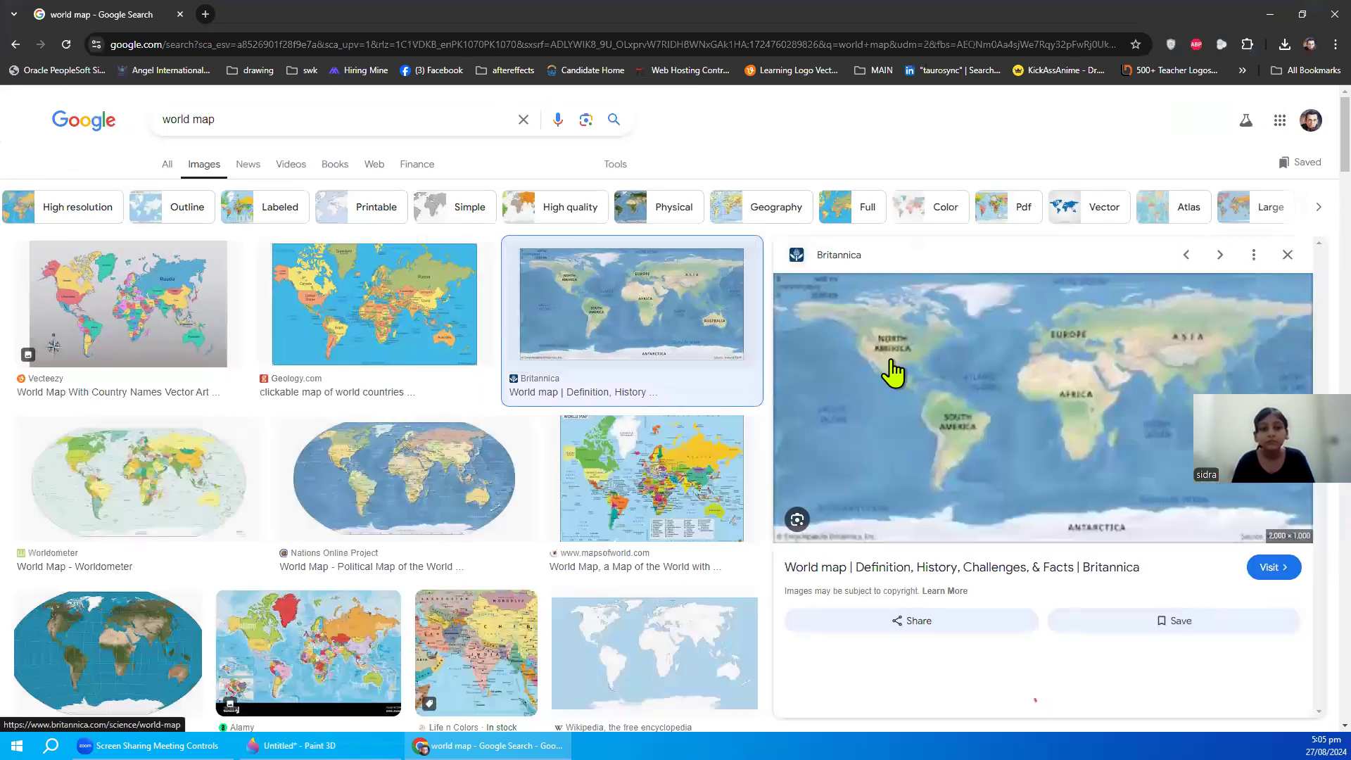
left_click(893, 361)
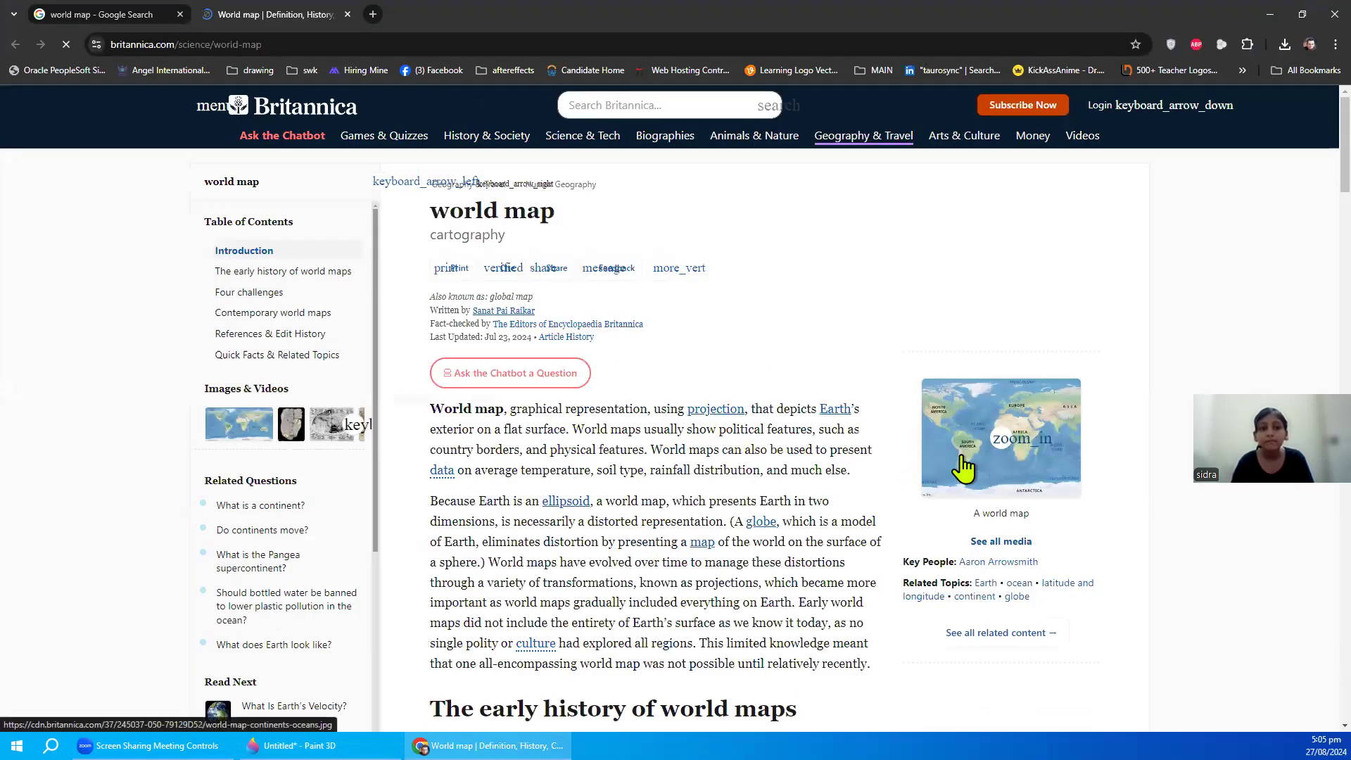
left_click(1004, 444)
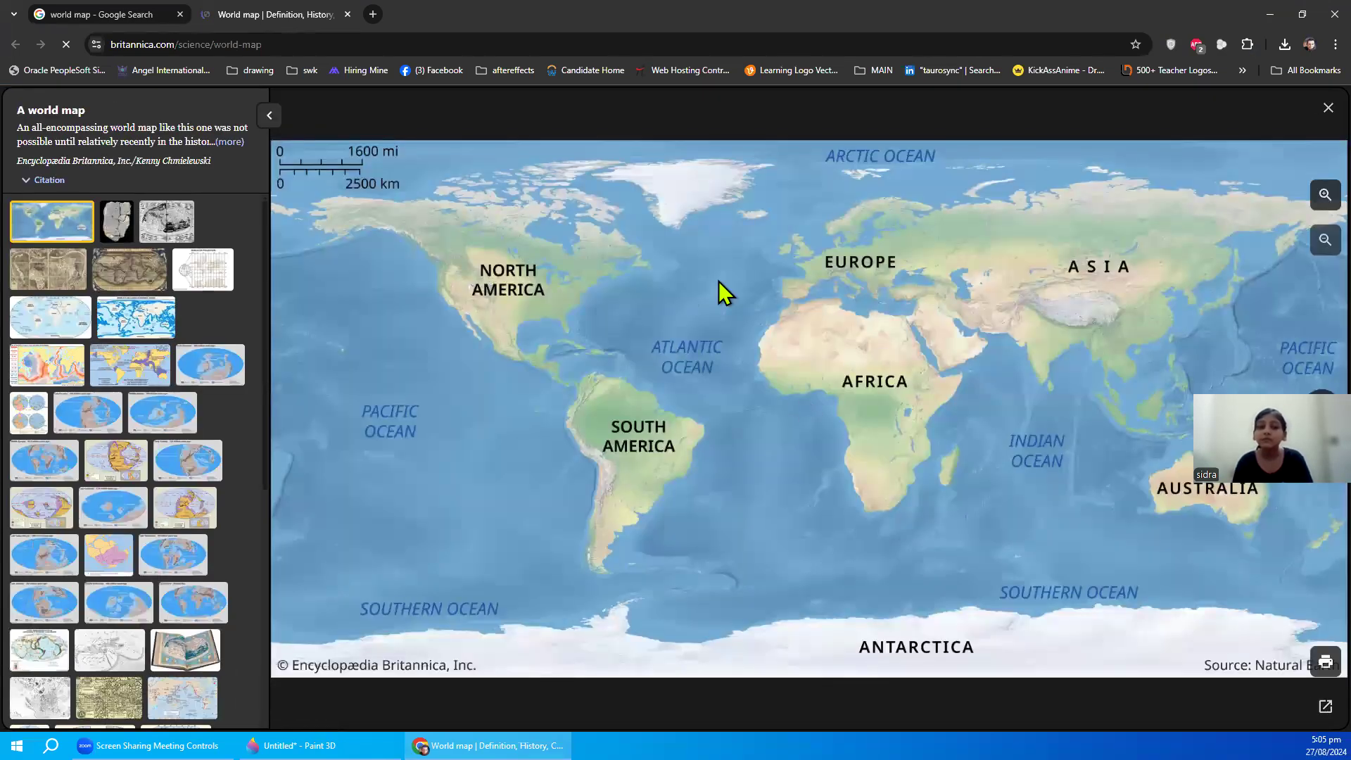
- Capture the Britannica world map region as a screenshot with Win+Shift+S
right_click(719, 282)
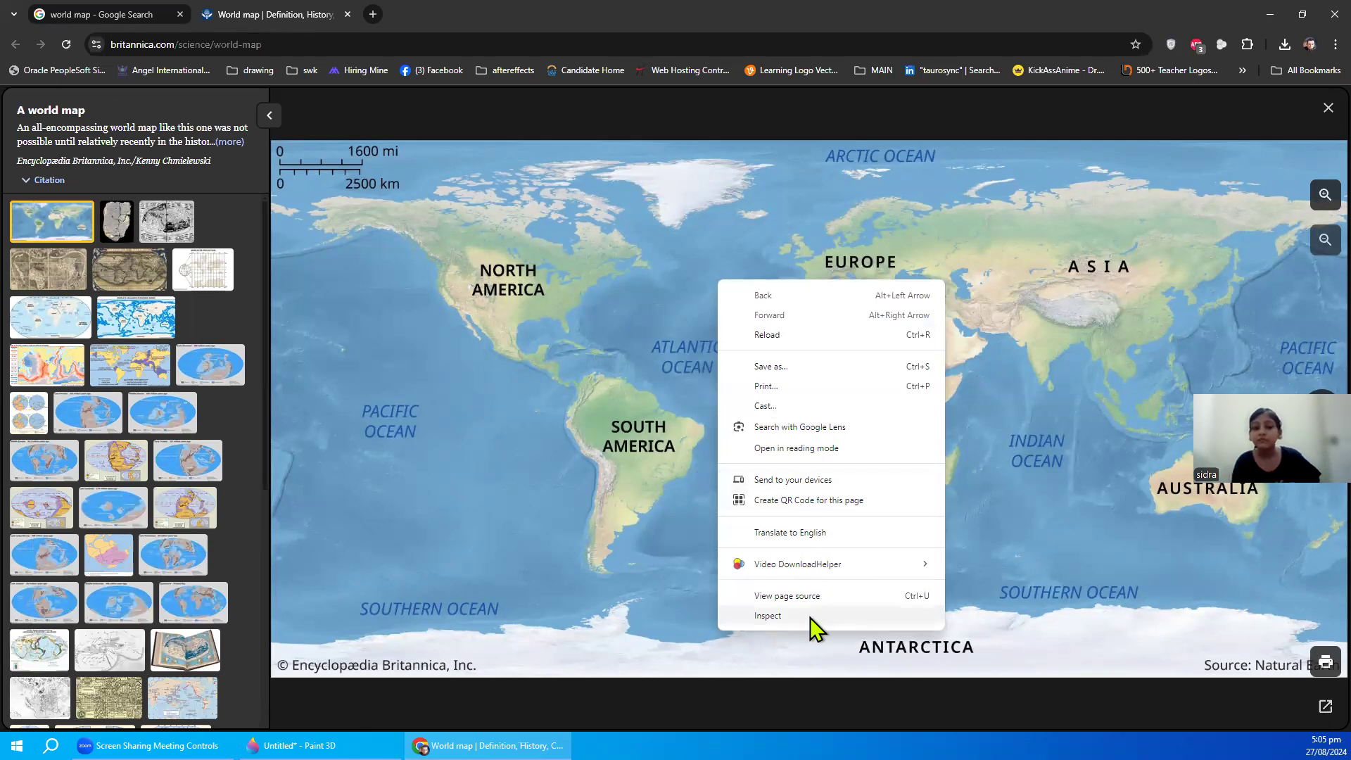
left_click(102, 378)
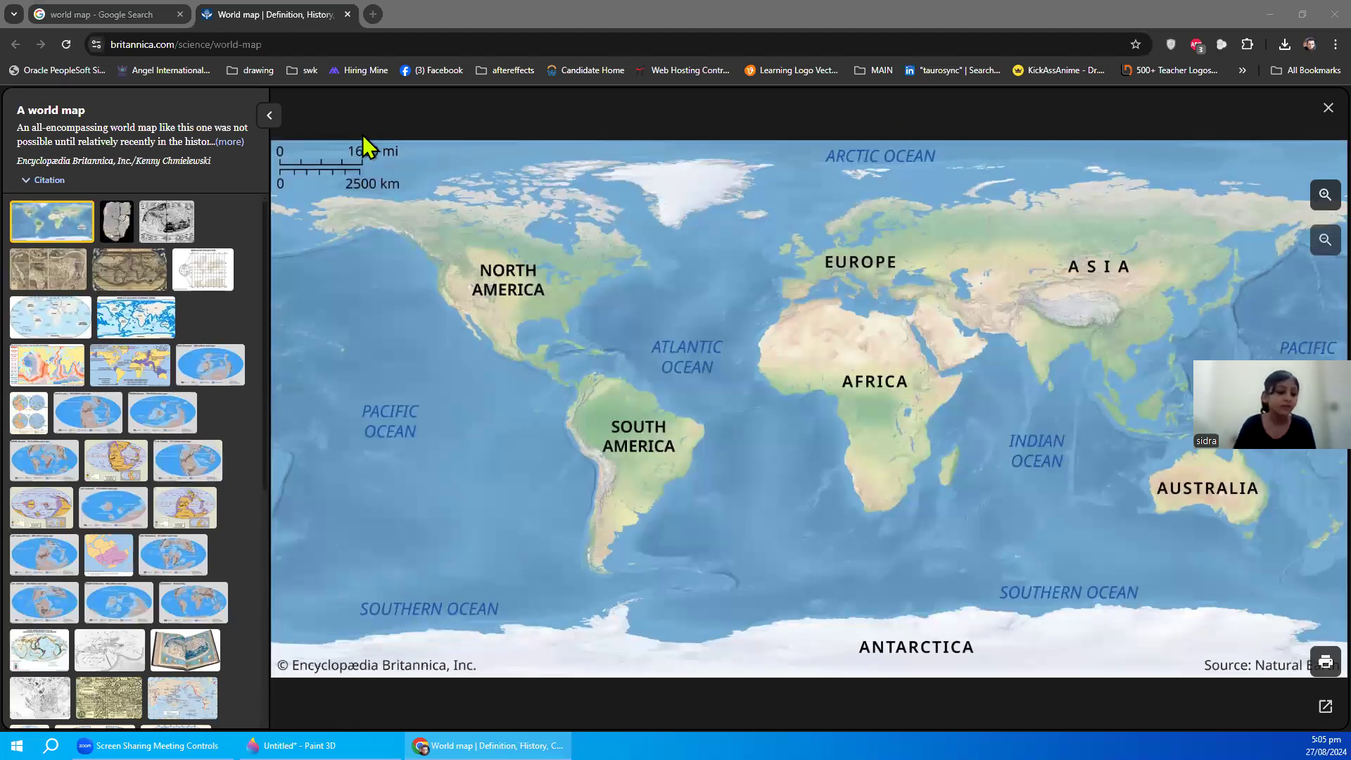
key("super+shift+s")
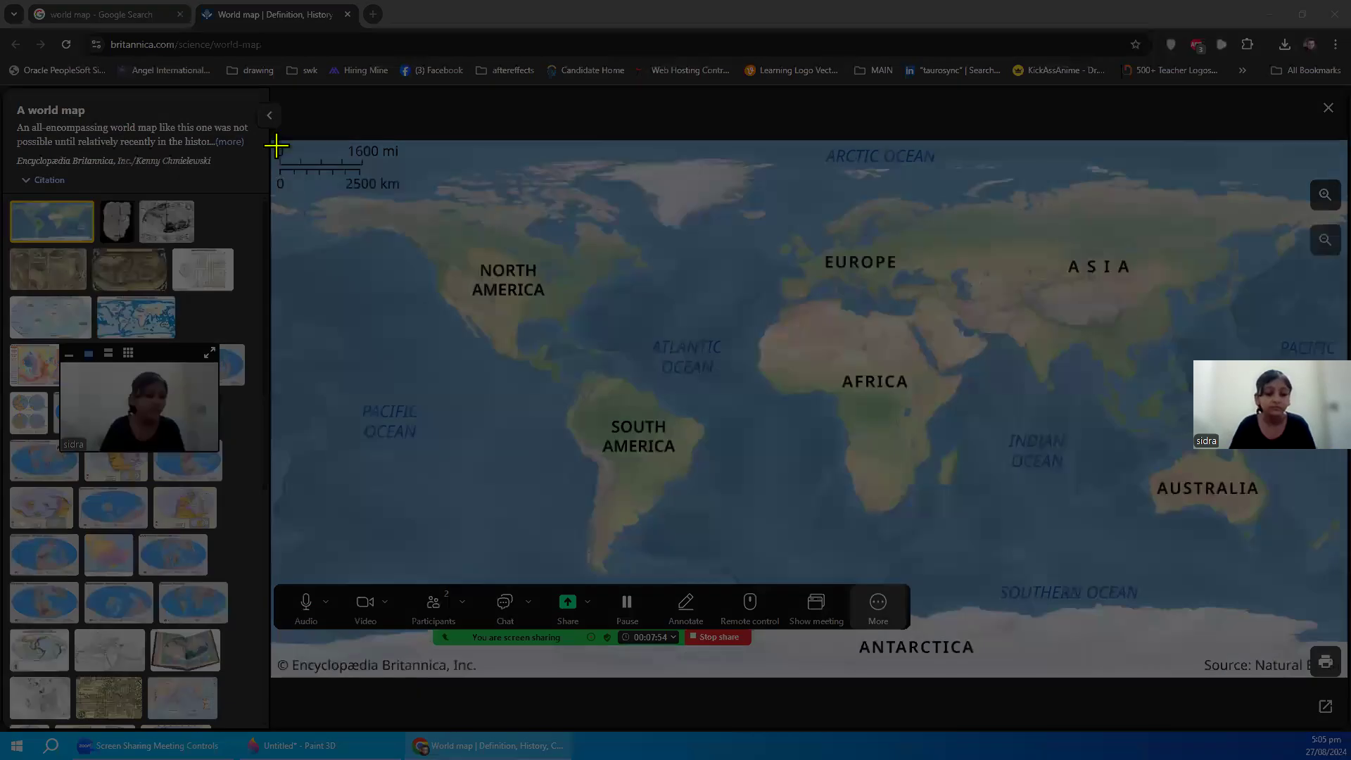
mouse_move(280, 154)
left_mouse_down()
mouse_move(1323, 579)
mouse_move(1302, 597)
left_mouse_up()
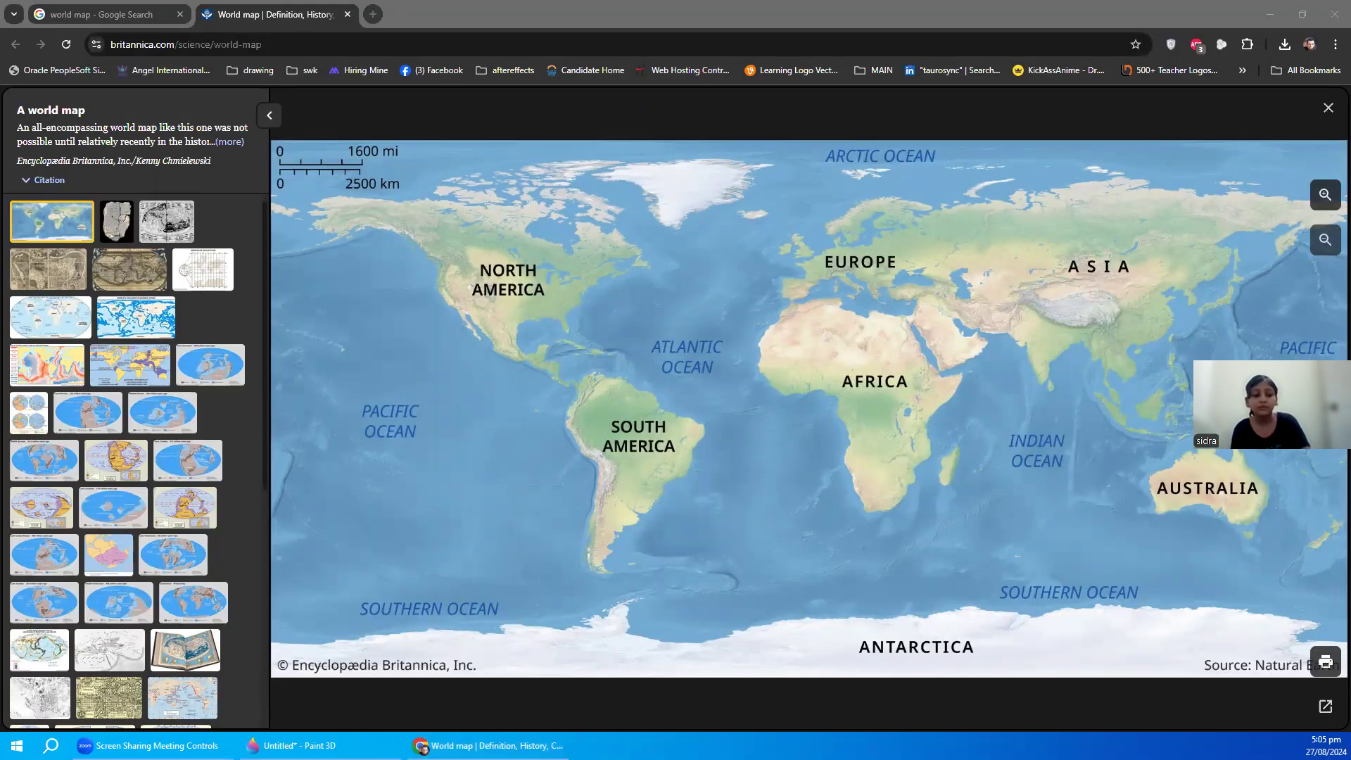
- Launch Paint from Windows search and paste the map onto a new canvas
left_click(51, 746)
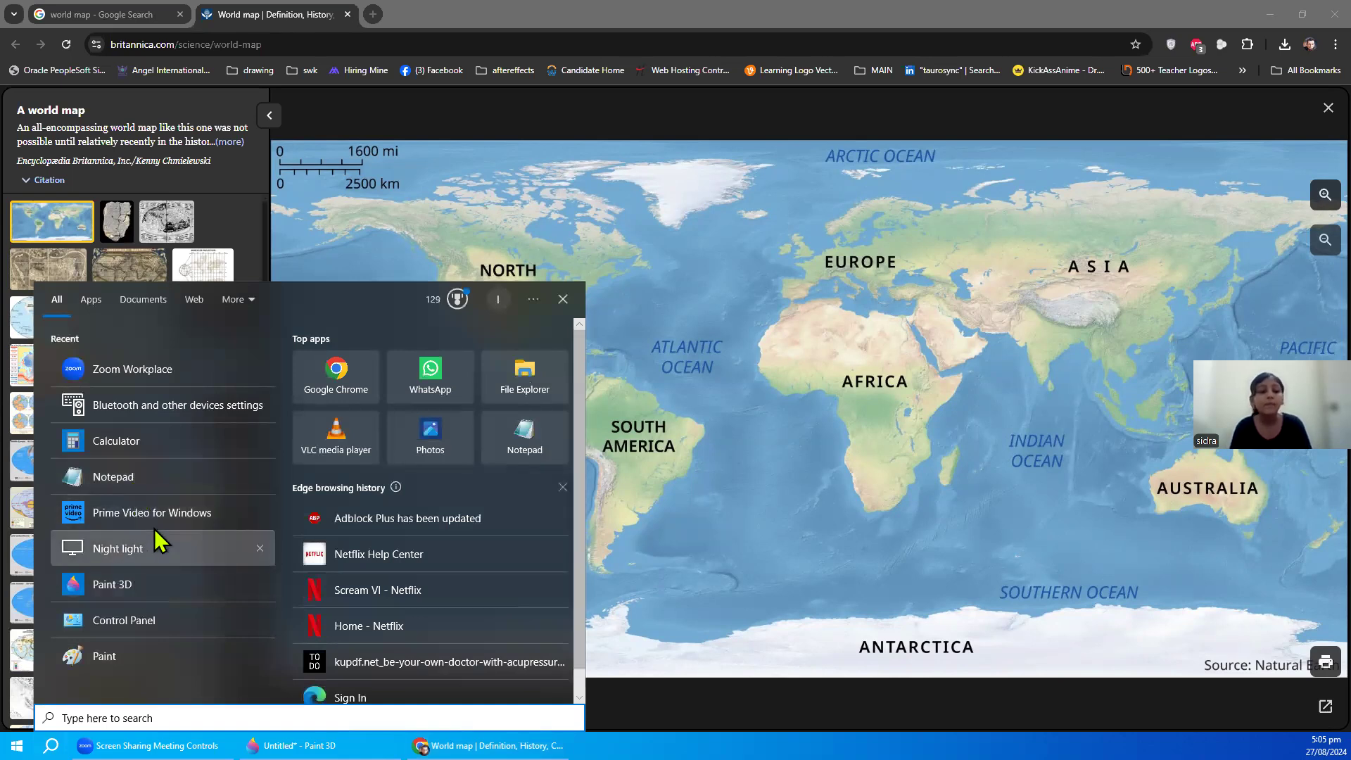
left_click(366, 634)
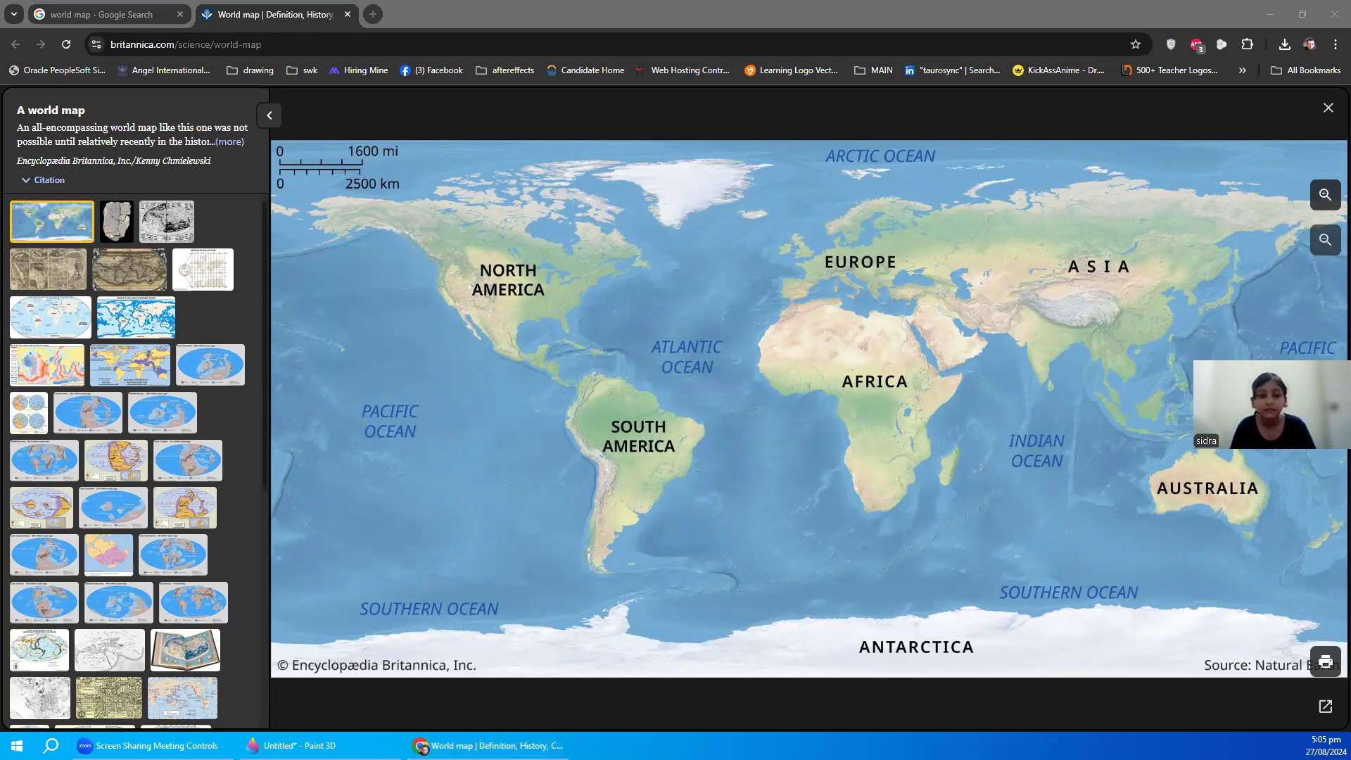
key("ctrl+v")
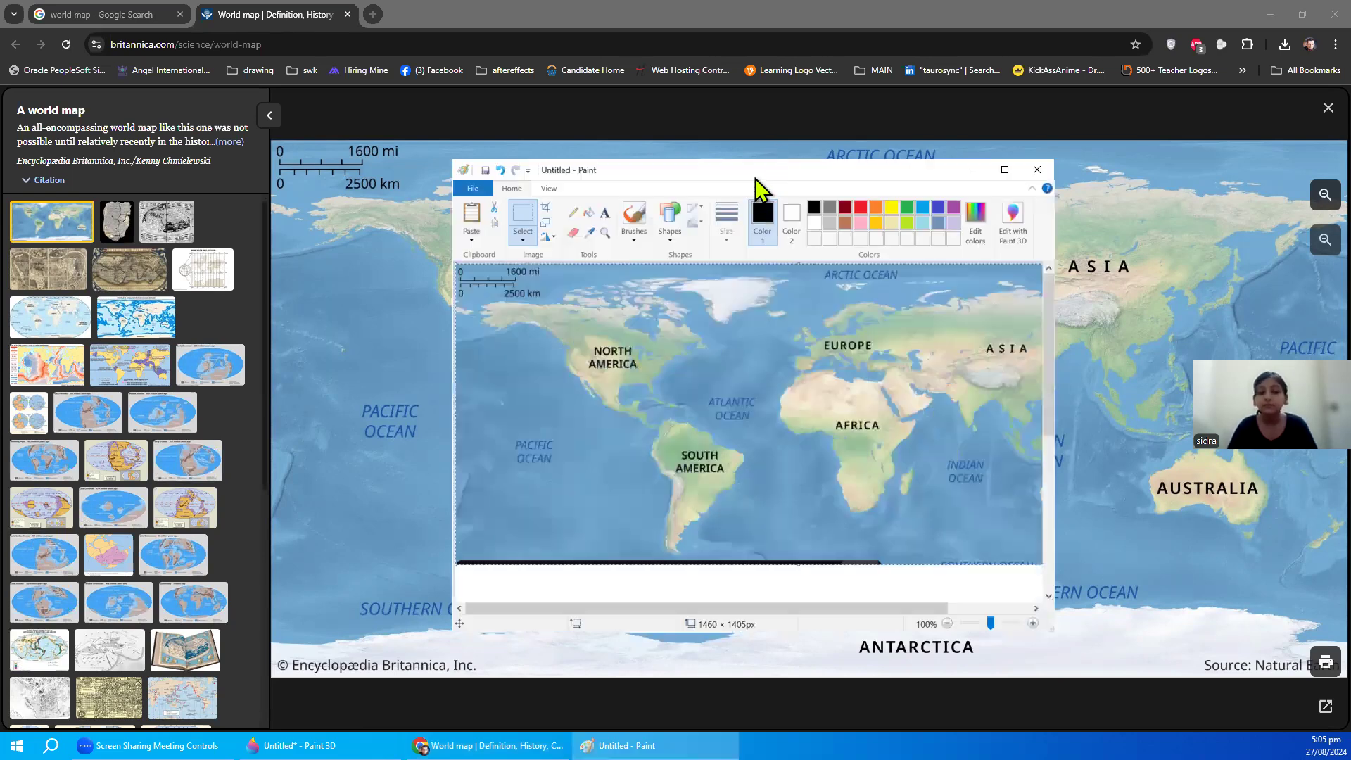
- Crop the pasted world map down to 1460×606 px
double_click(755, 180)
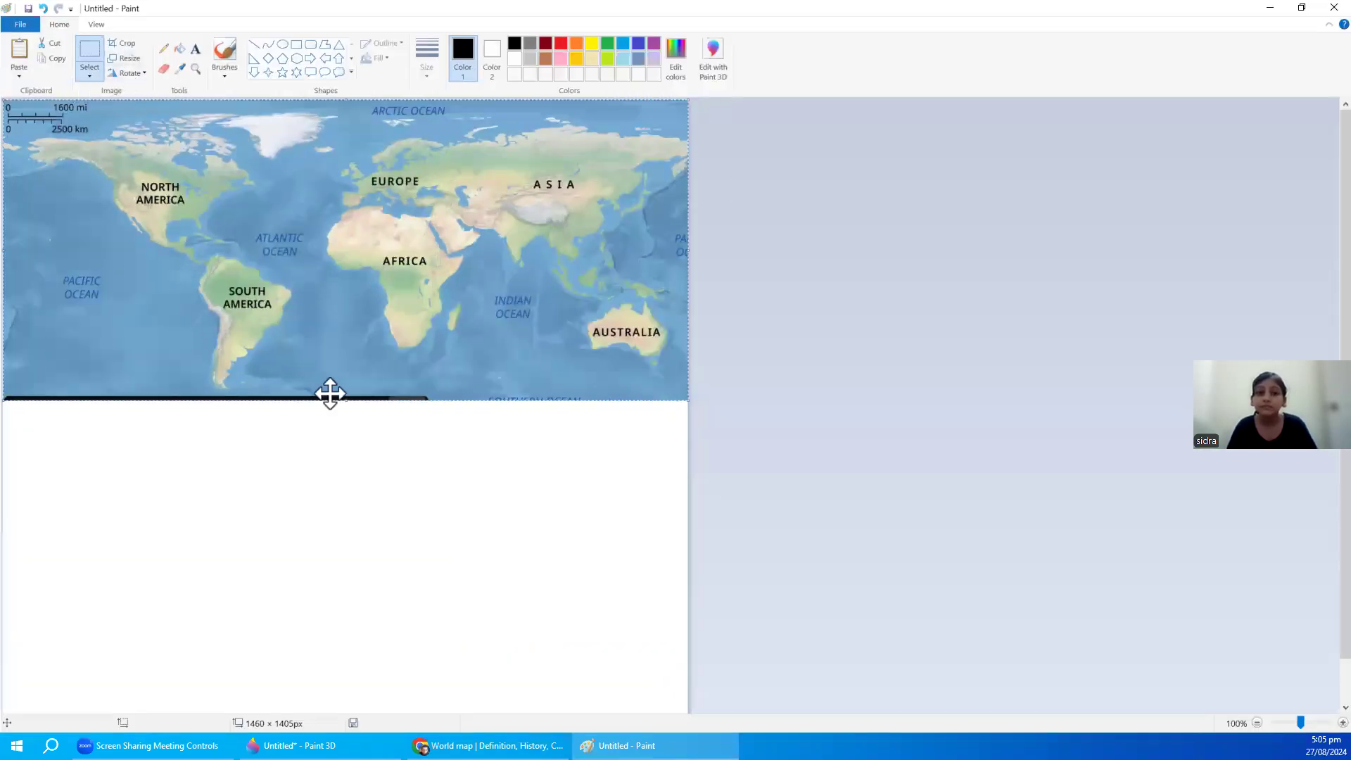
left_click_drag(344, 396, 346, 383)
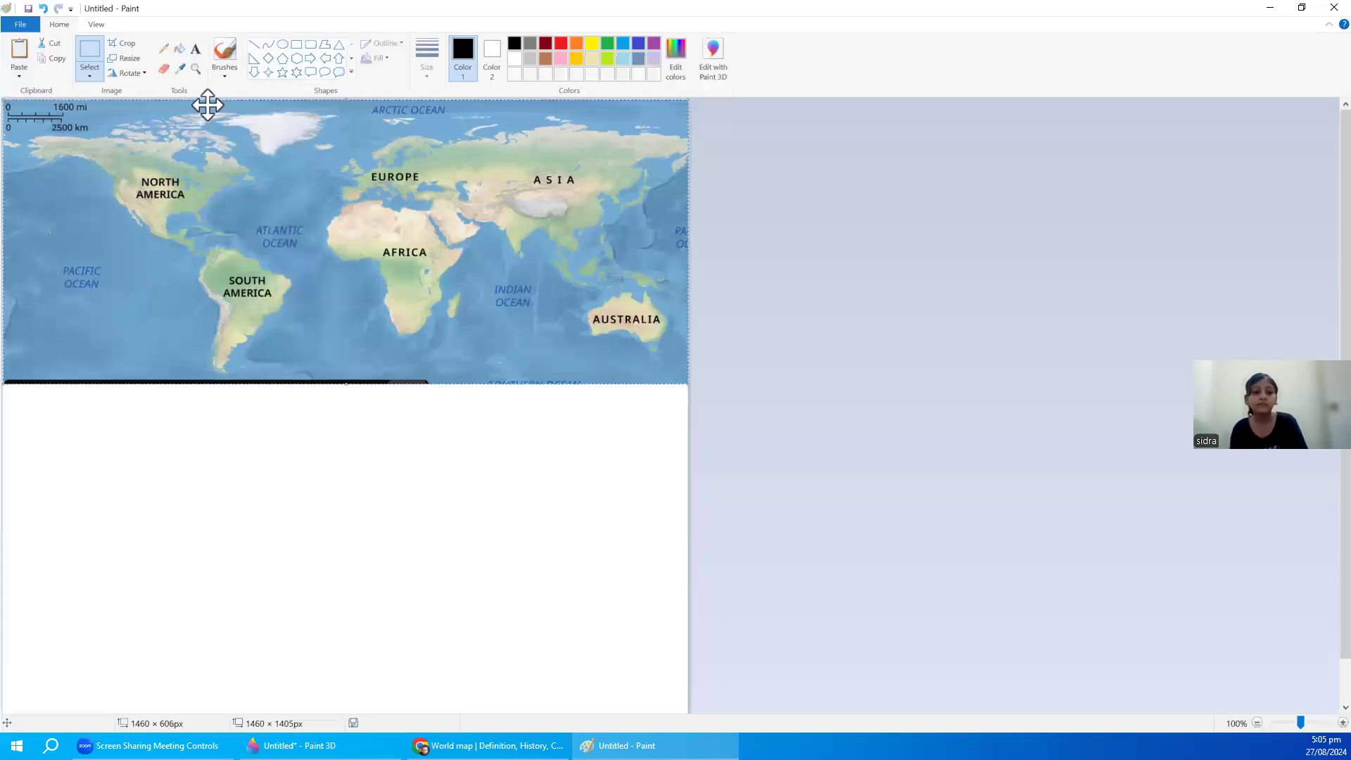
left_click(119, 44)
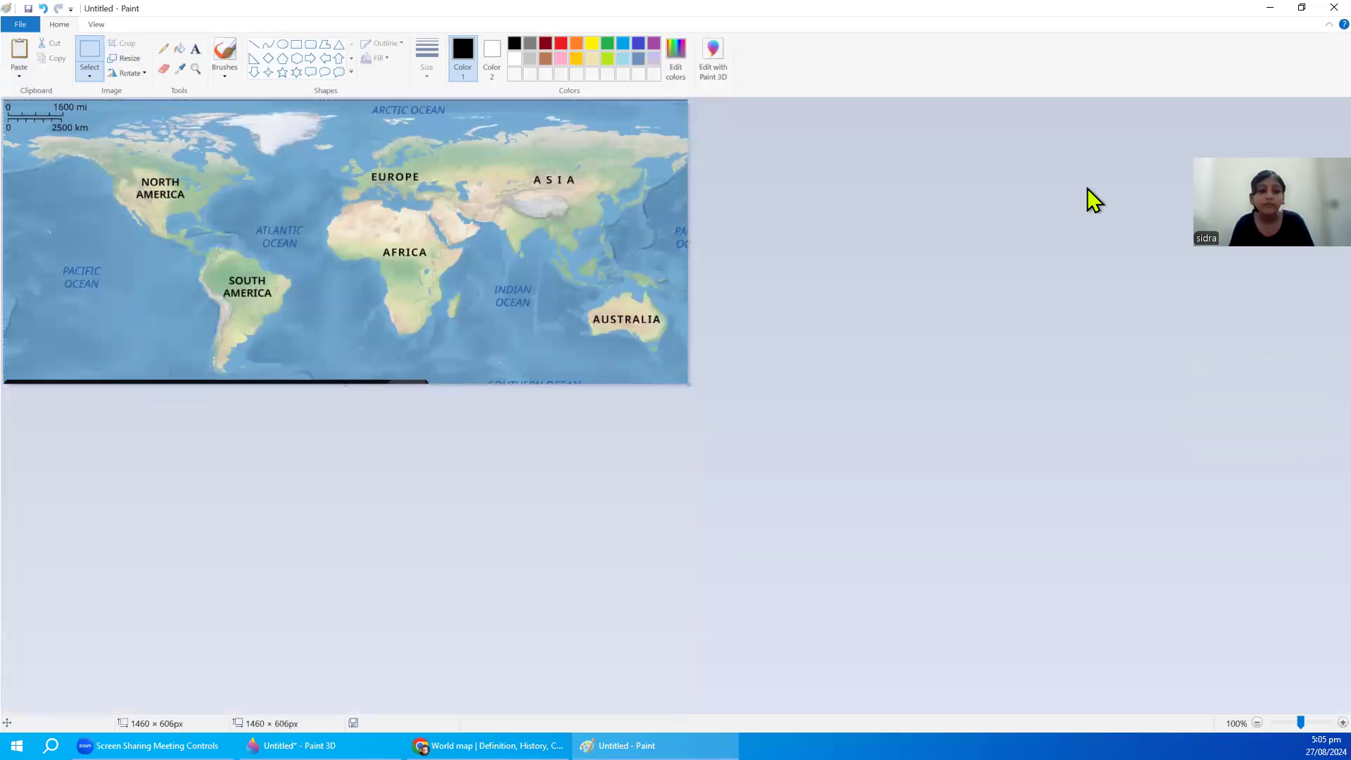
- Save the picture as map.jpg JPEG in Downloads and close Paint
left_click(19, 24)
mouse_move(43, 139)
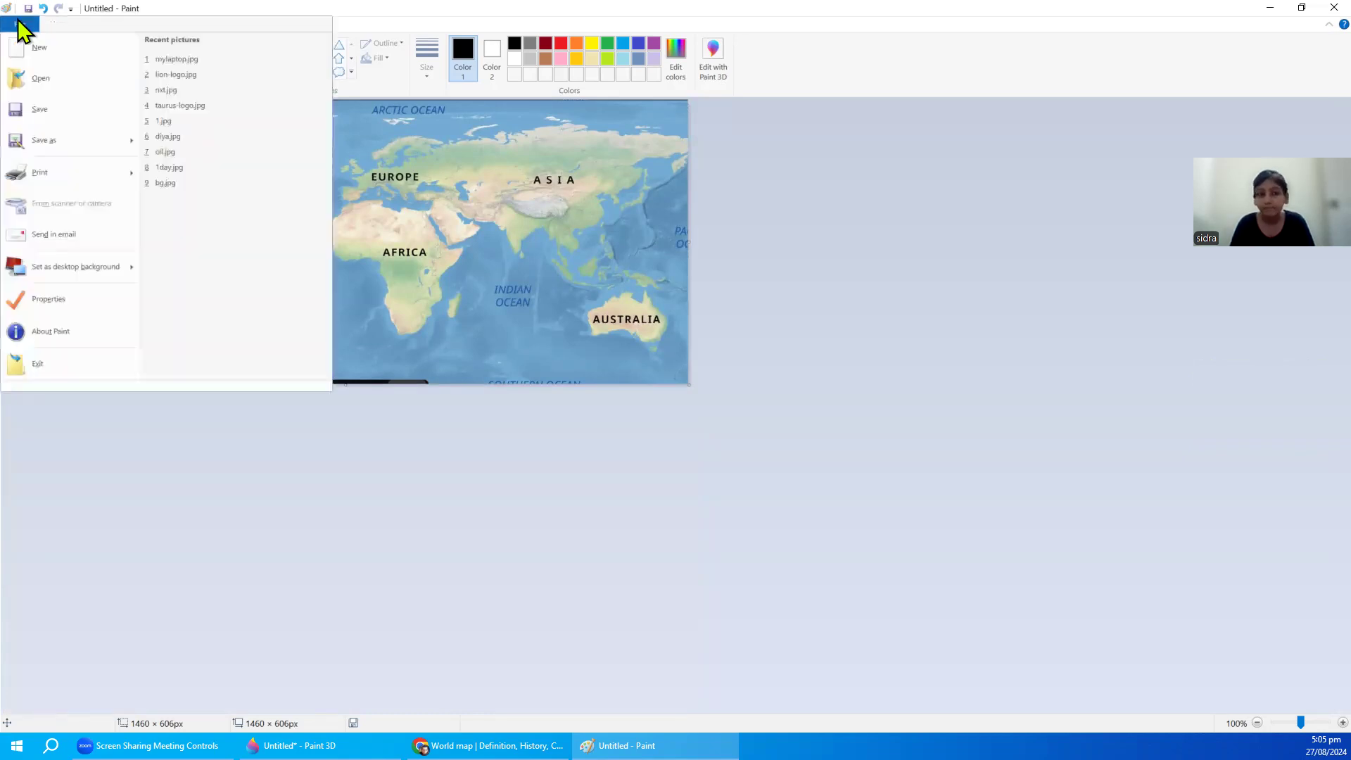
left_click(169, 101)
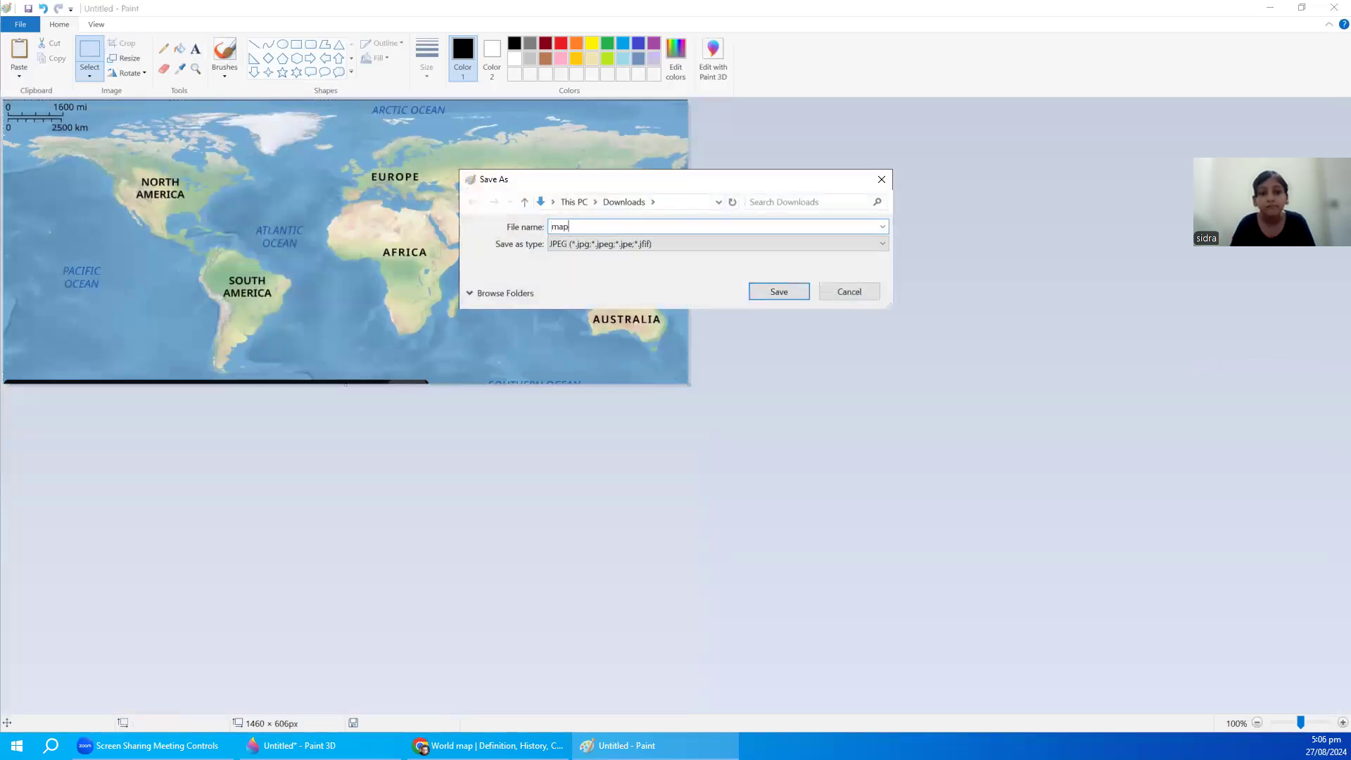
key("Return")
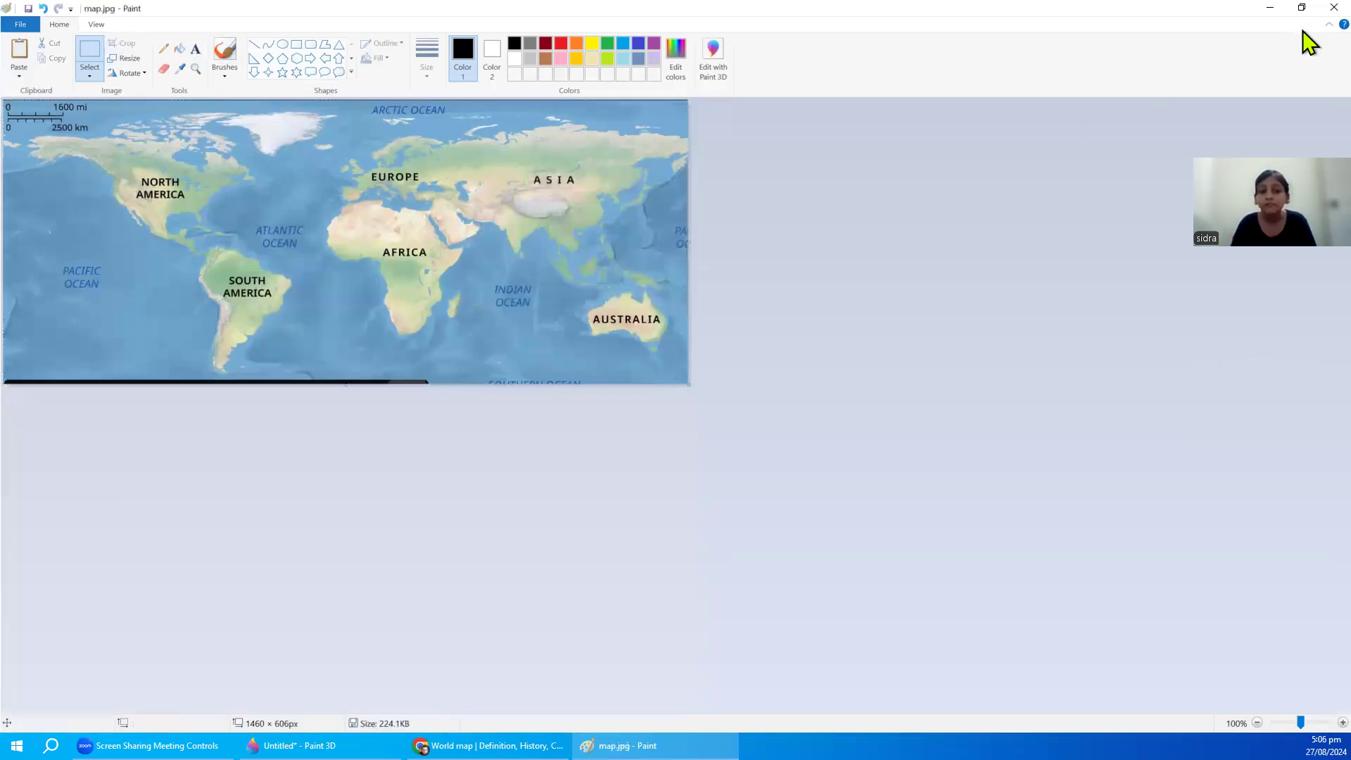
left_click(1334, 7)
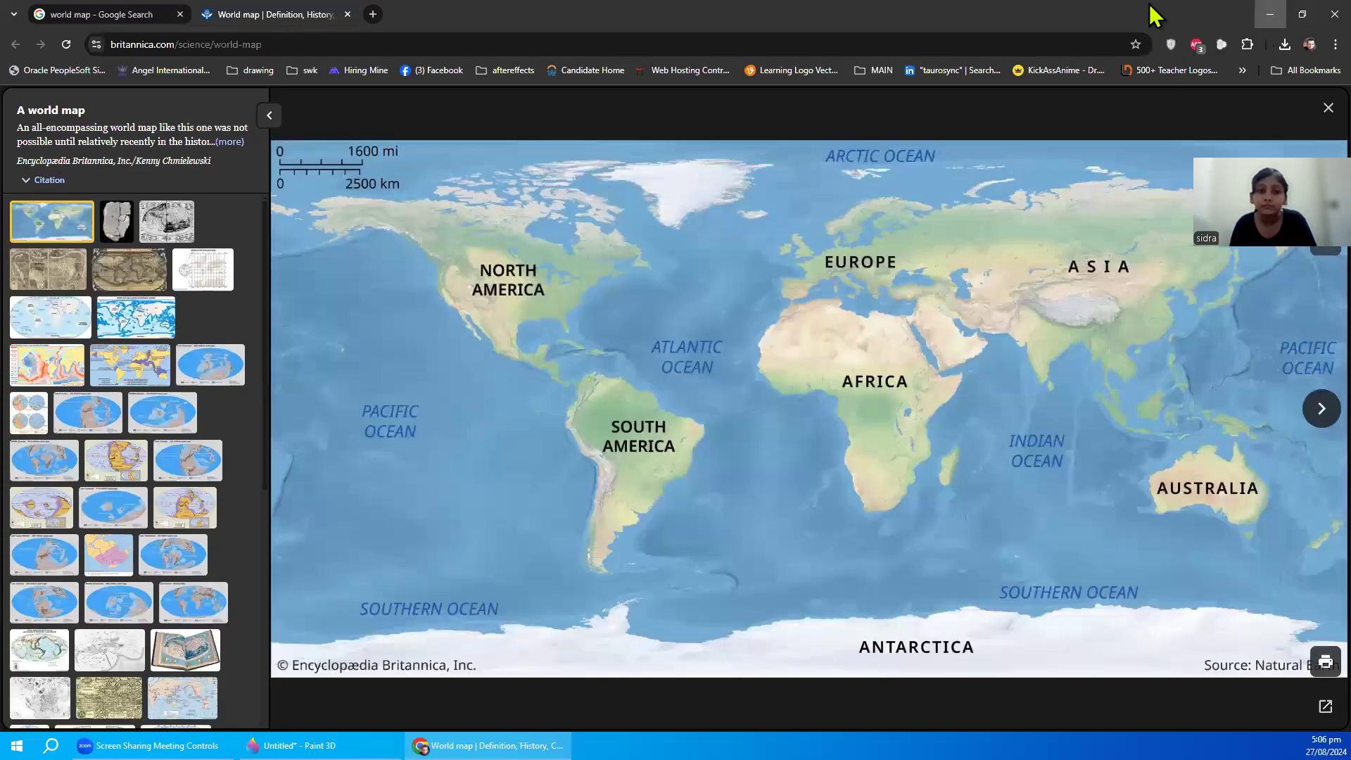
- Back in Paint 3D, bring in map.jpg as a custom sticker
left_click(1267, 19)
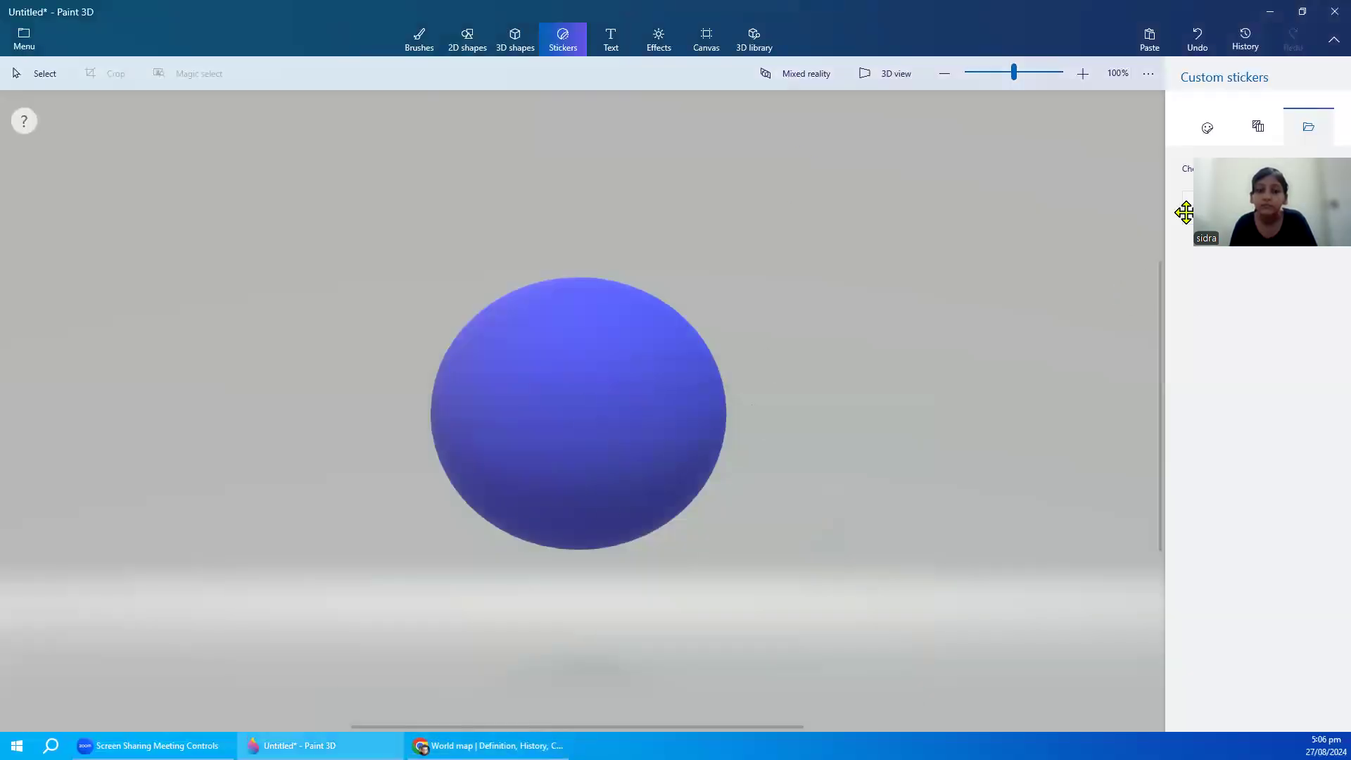
left_click_drag(1167, 167, 1261, 362)
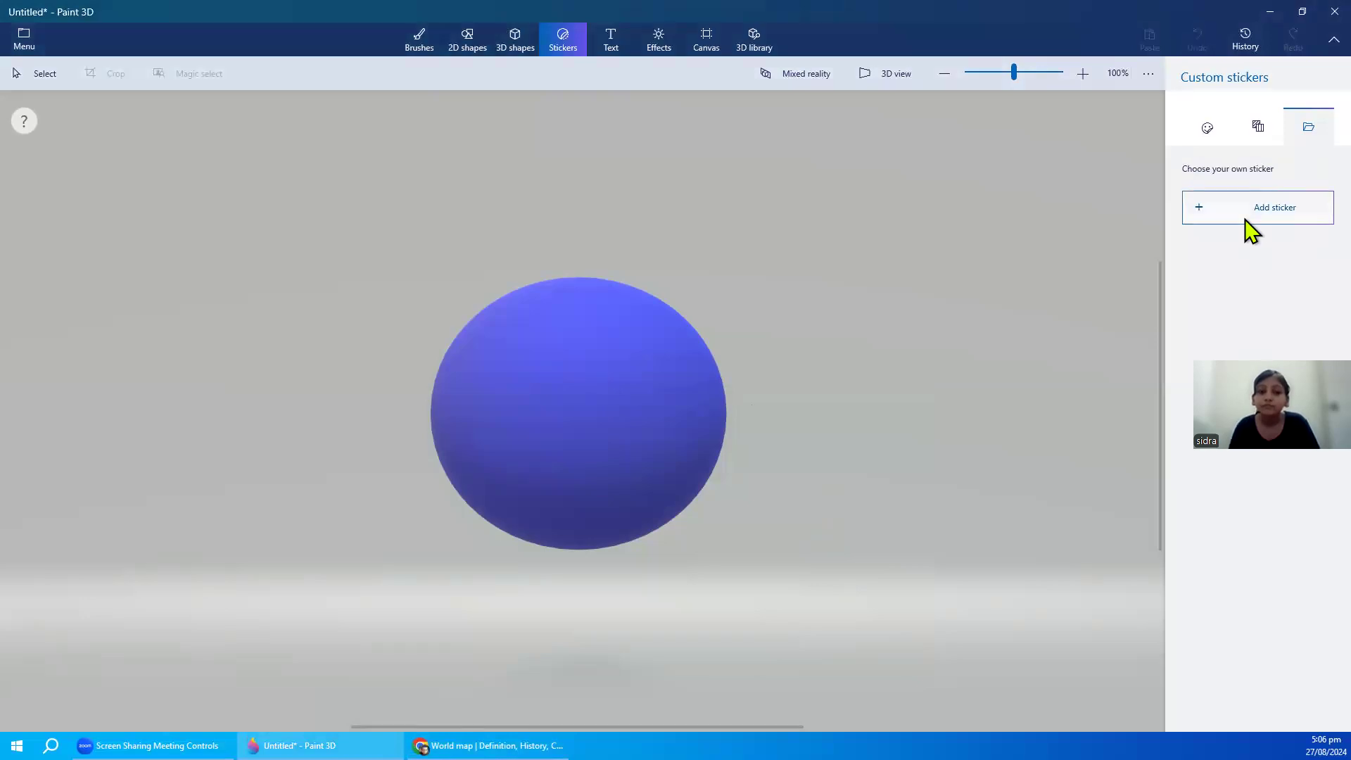
left_click(1240, 213)
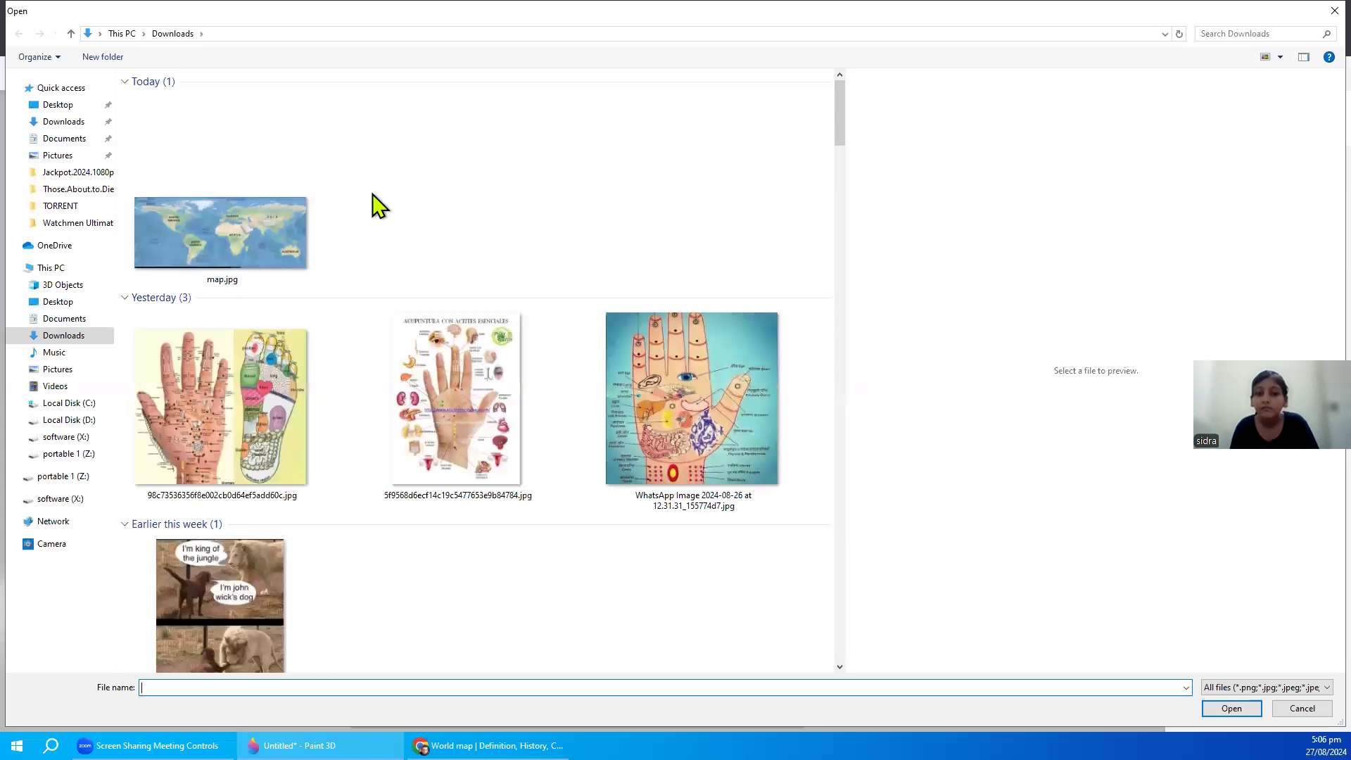
double_click(255, 230)
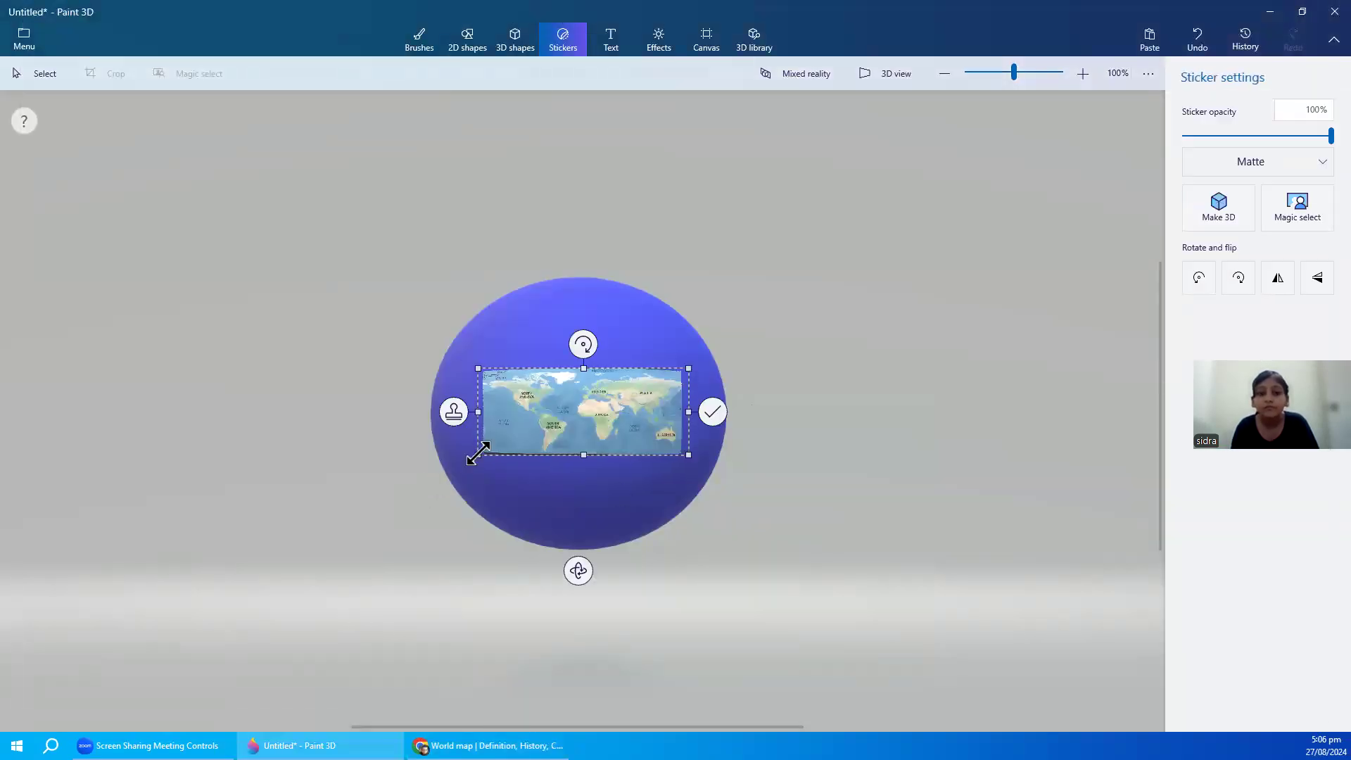
- Stretch the map sticker over the sphere and apply it in 3D view as a globe
left_click_drag(479, 454, 158, 643)
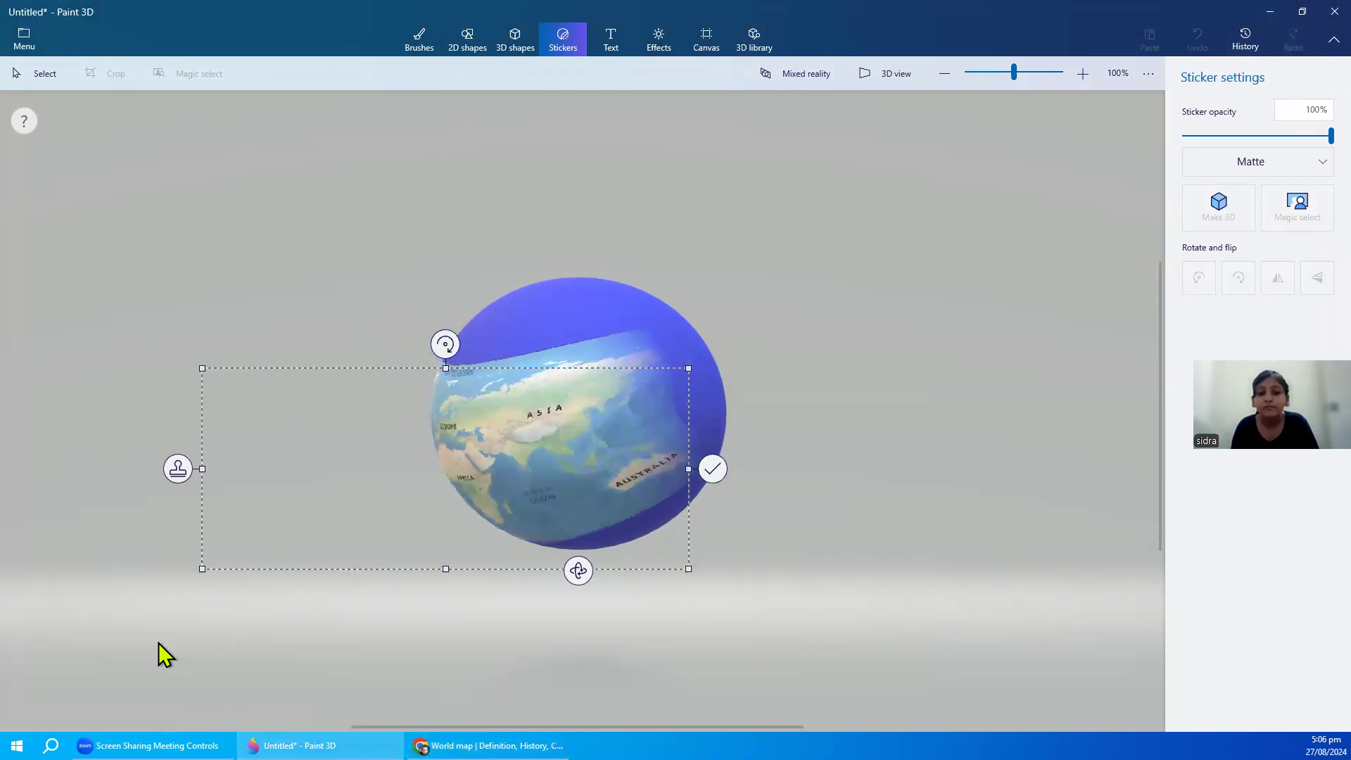
left_click_drag(688, 367, 932, 121)
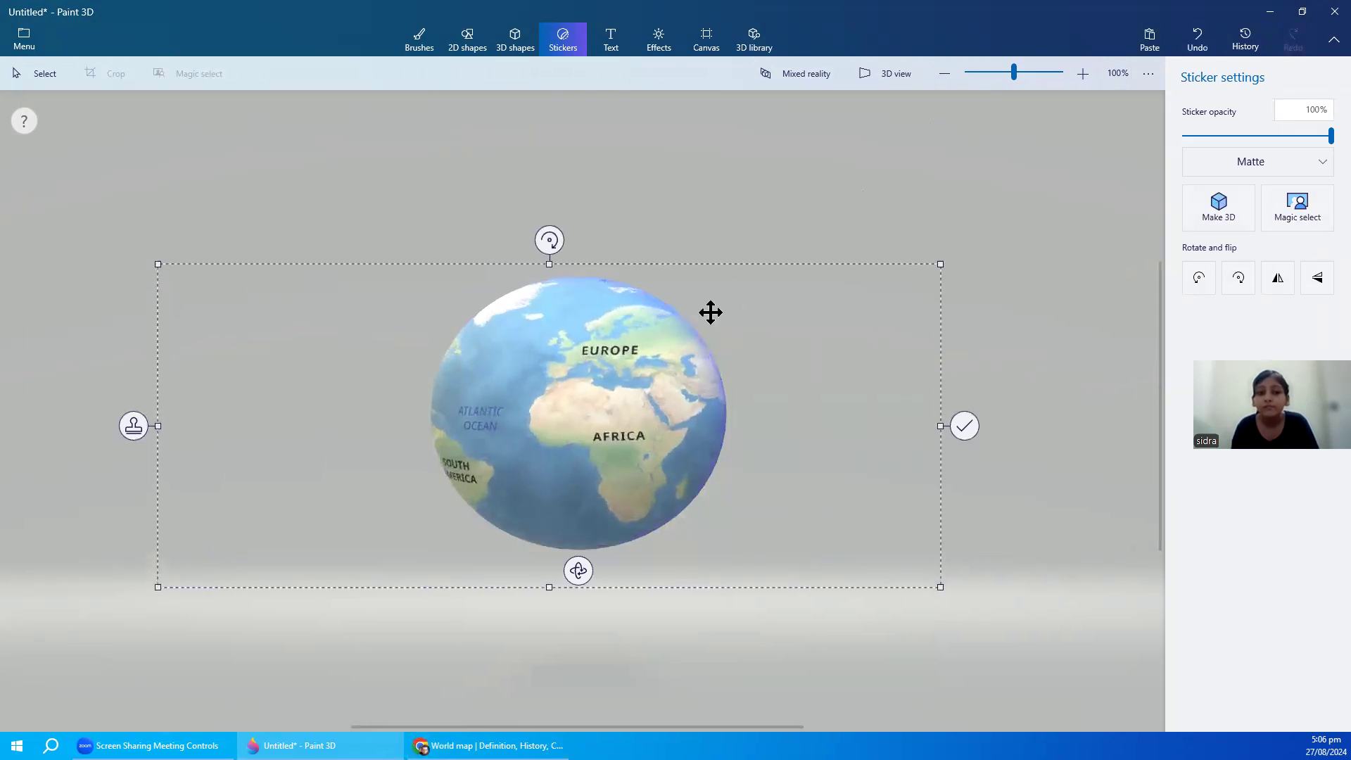
mouse_move(646, 353)
left_mouse_down()
mouse_move(590, 337)
mouse_move(611, 347)
left_mouse_up()
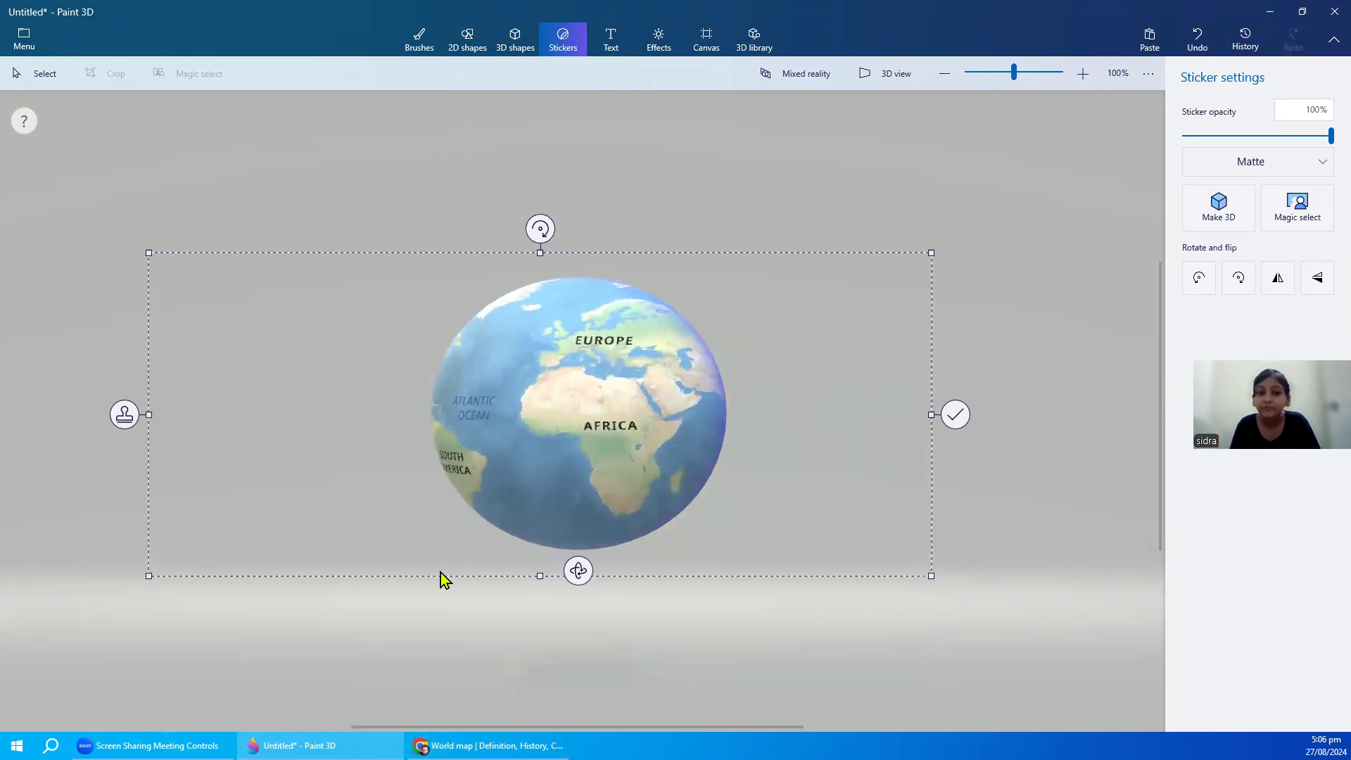
left_click(892, 78)
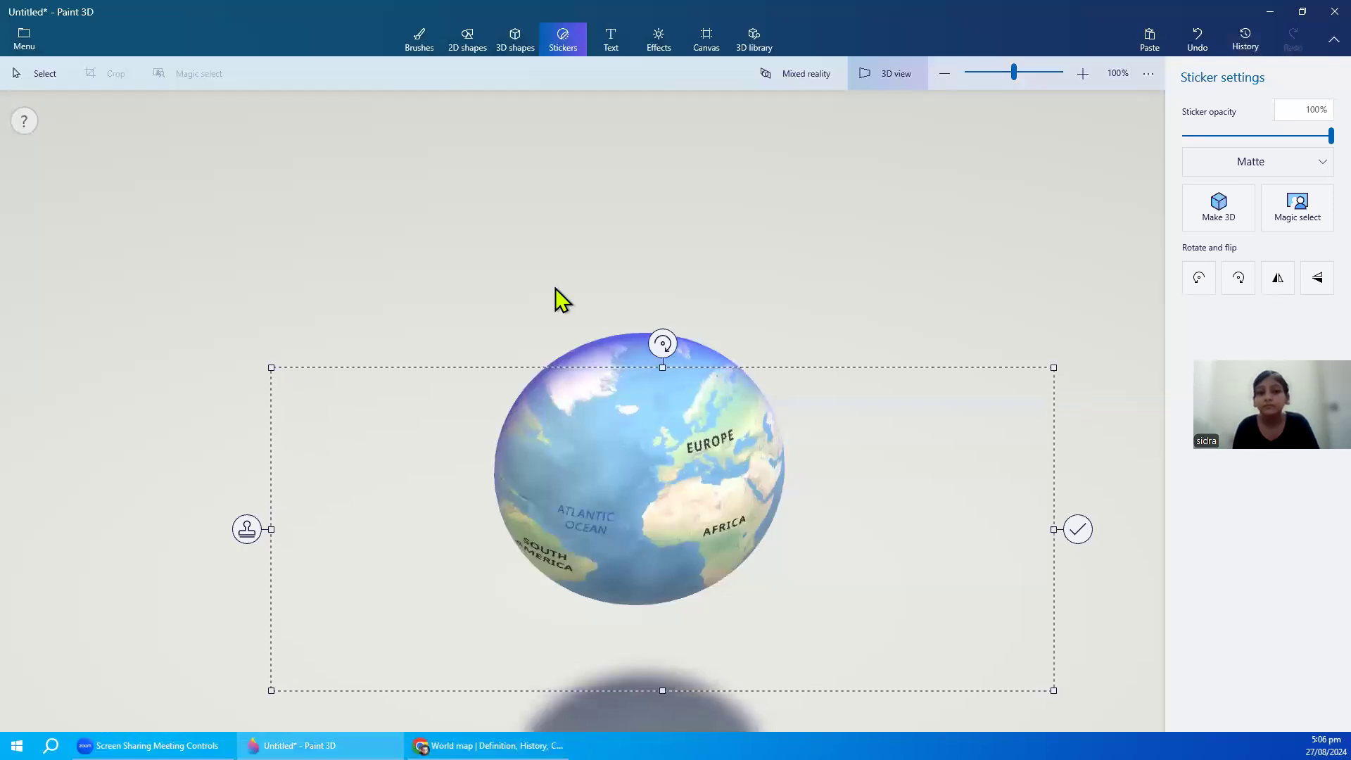
left_click(712, 357)
left_click(572, 441)
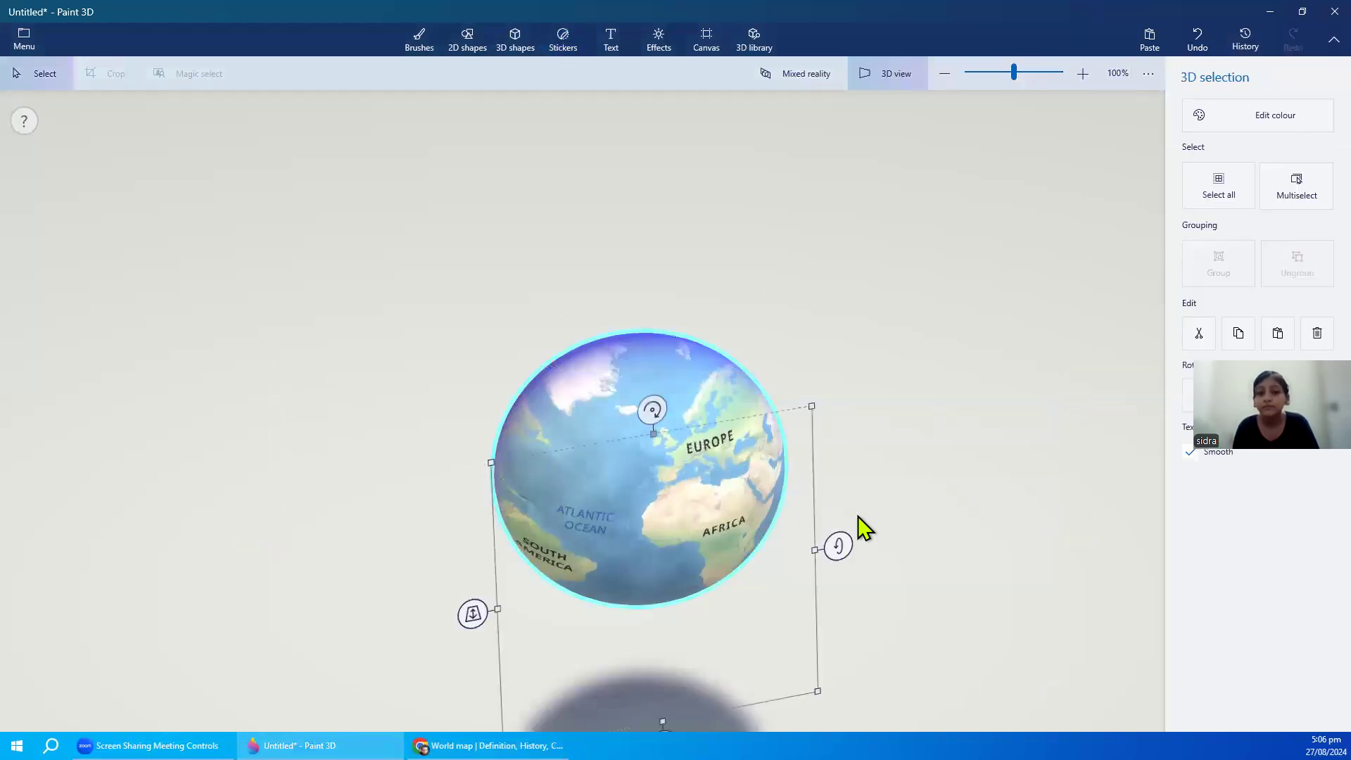
- Rotate the globe to expose its still-blue, unmapped side
left_click(497, 280)
scroll(395, 336, "down", 1)
scroll(395, 336, "up", 1)
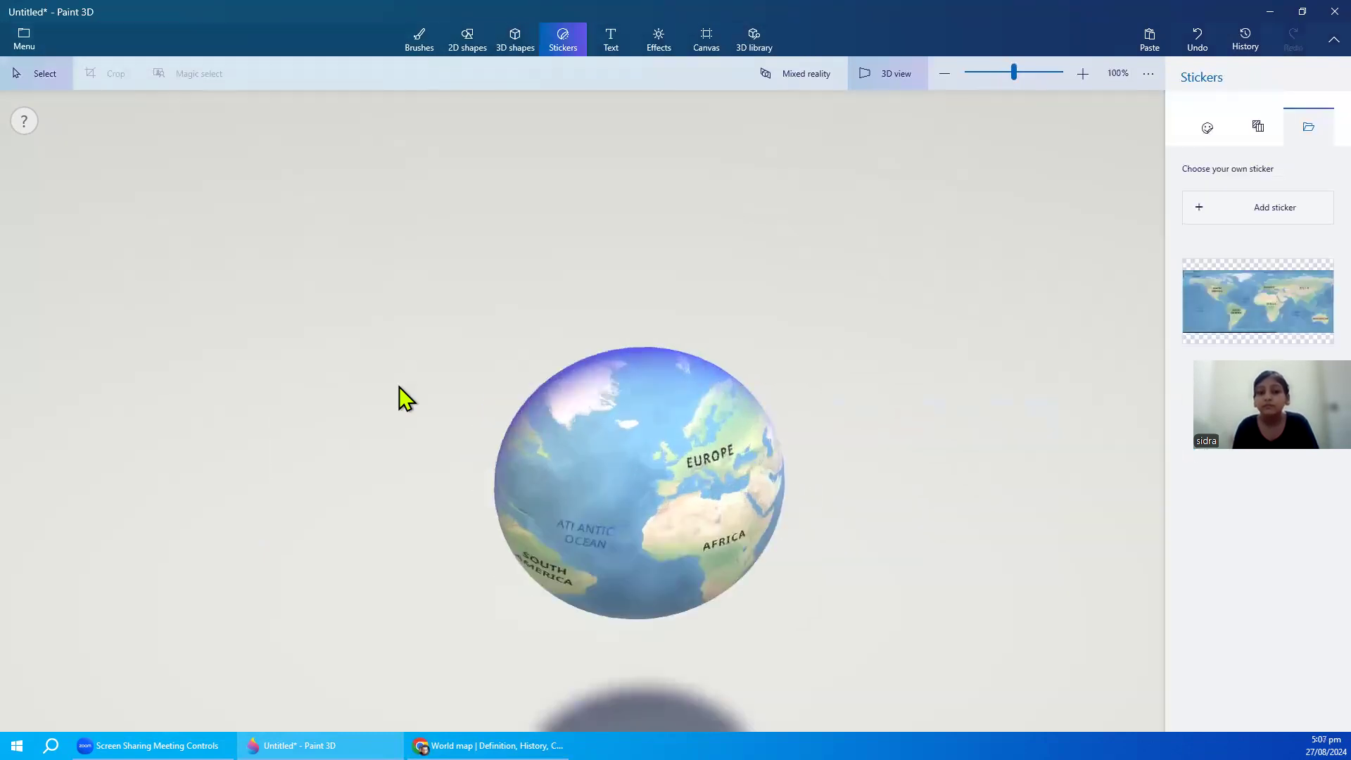
left_click(555, 466)
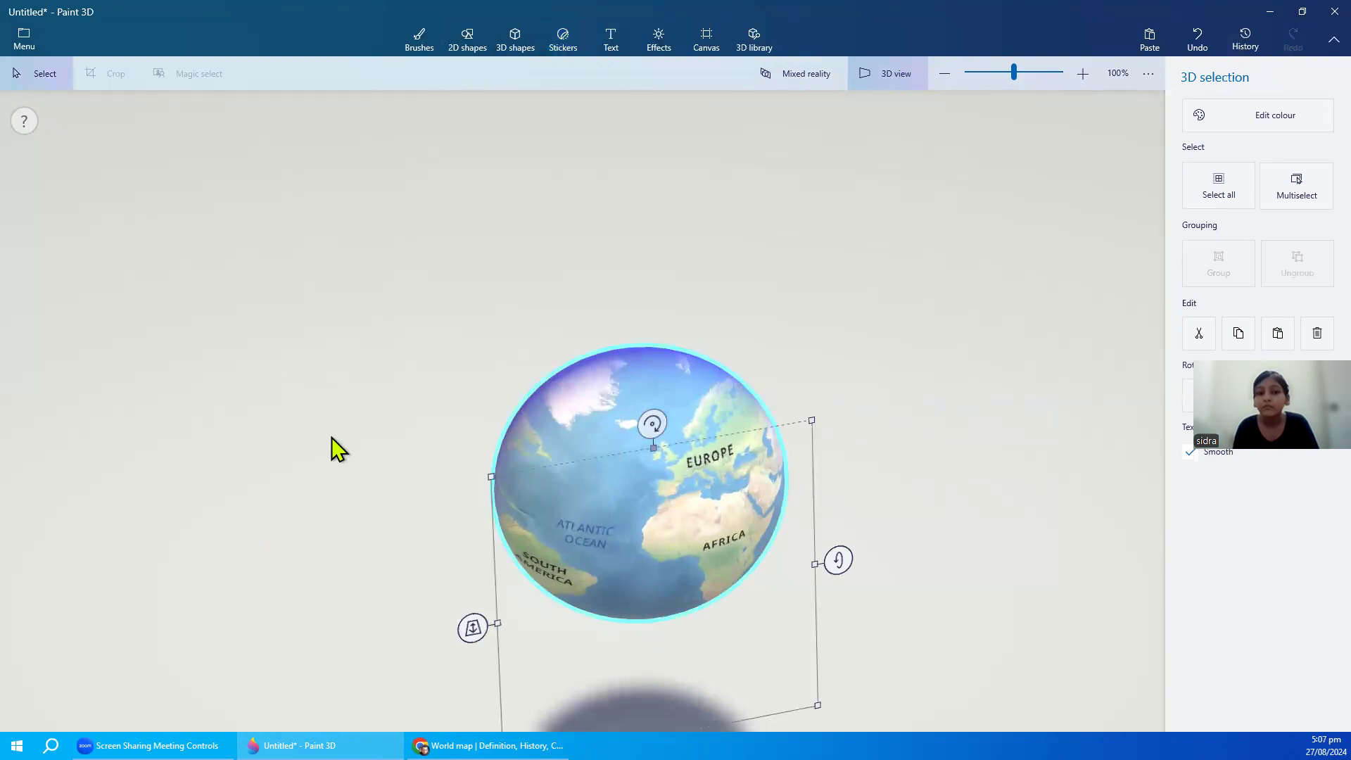
left_click_drag(331, 439, 395, 464)
left_click(663, 506)
mouse_move(842, 404)
left_mouse_down()
mouse_move(574, 397)
mouse_move(1206, 354)
mouse_move(957, 357)
left_mouse_up()
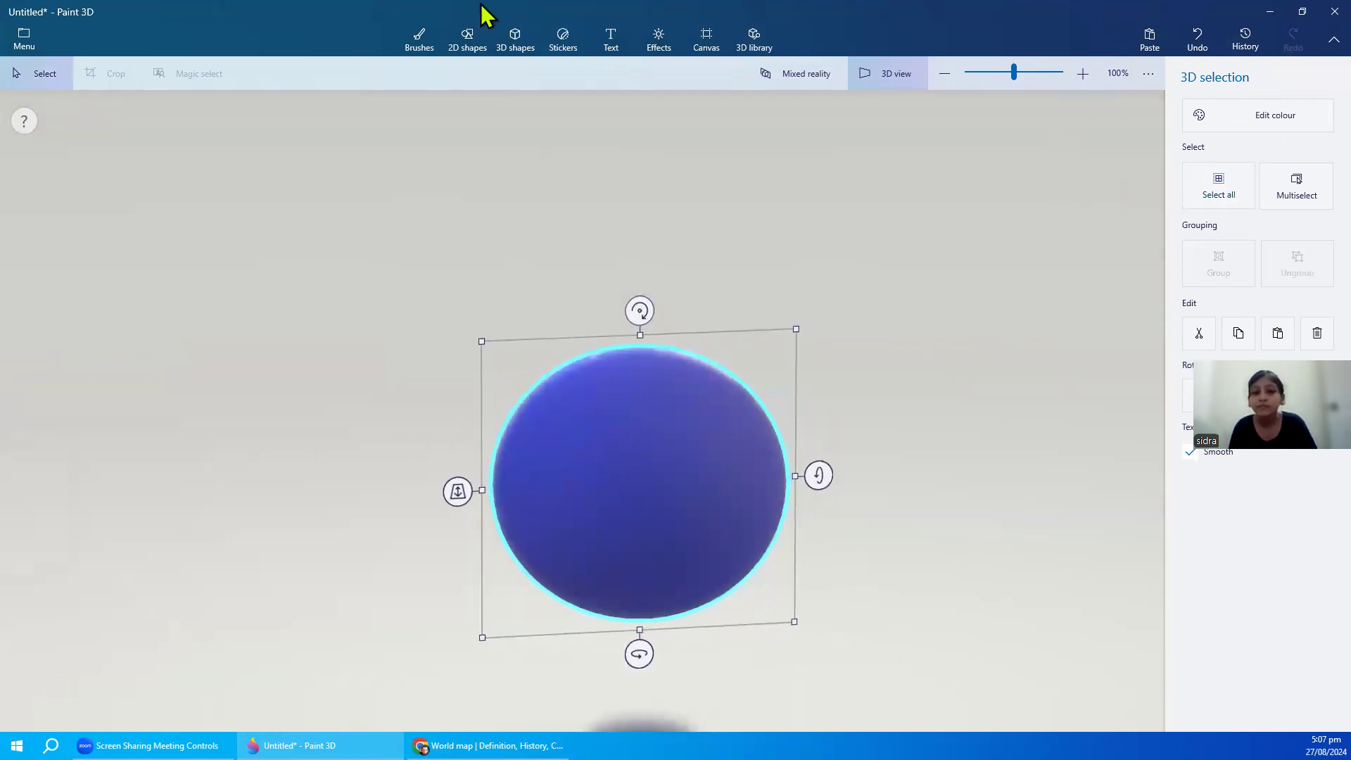
- Stretch the world map sticker over the blue side, apply it, and nudge the globe into position
left_click(566, 44)
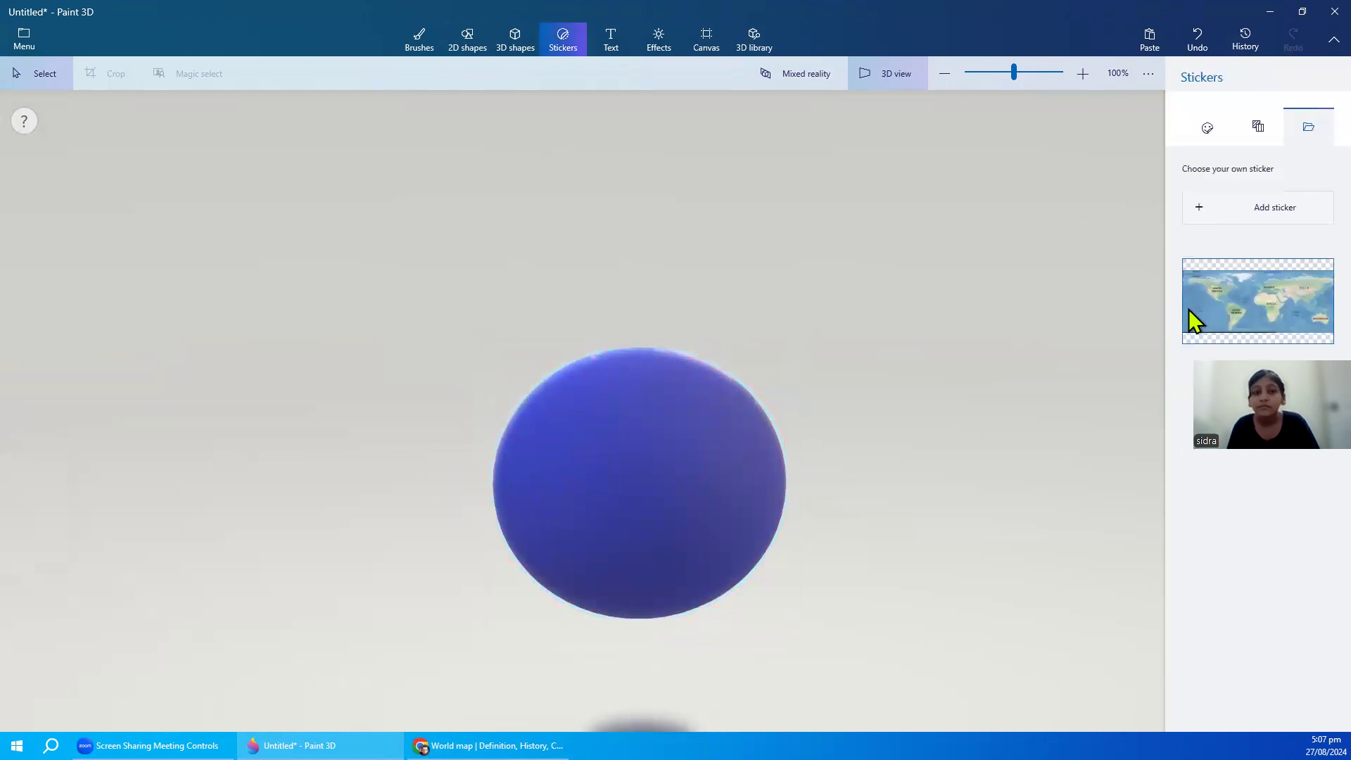
left_click(1195, 322)
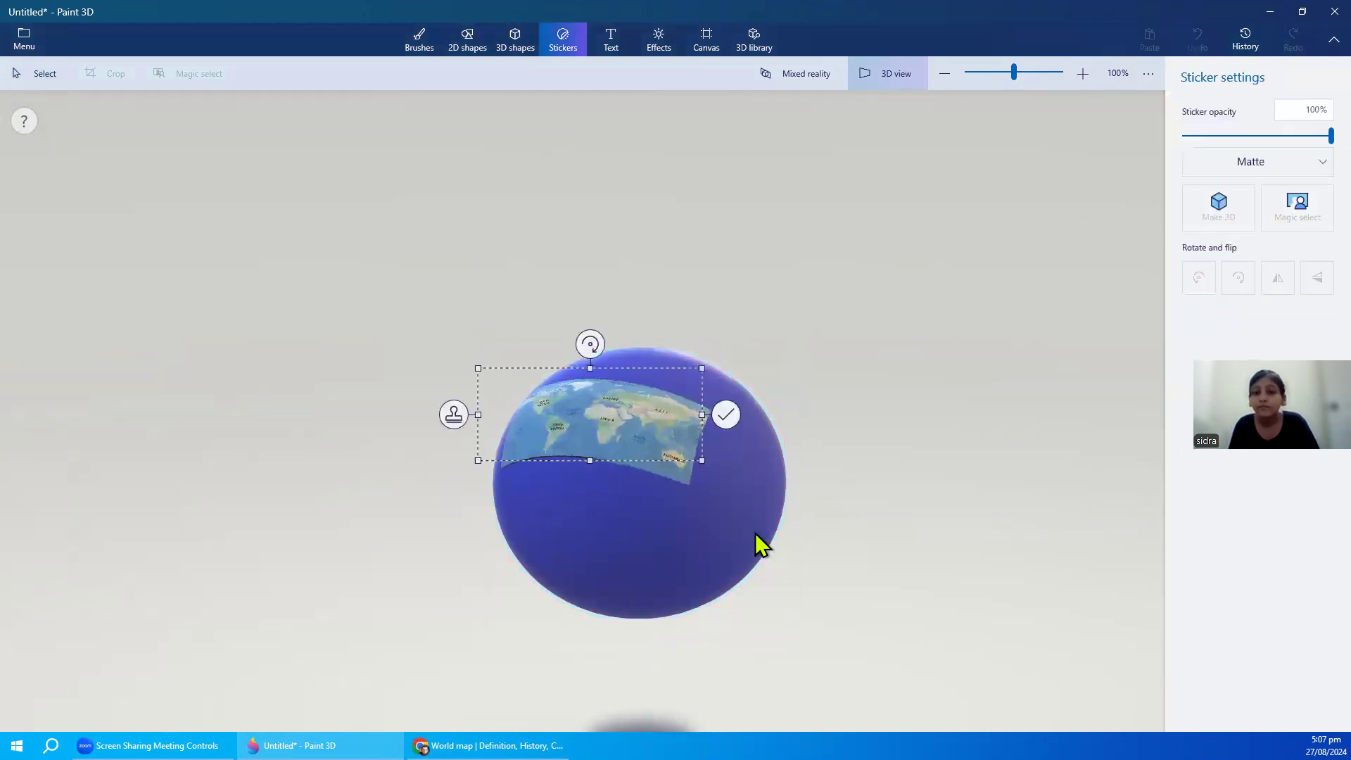
left_click_drag(760, 545, 949, 704)
left_click_drag(482, 367, 305, 302)
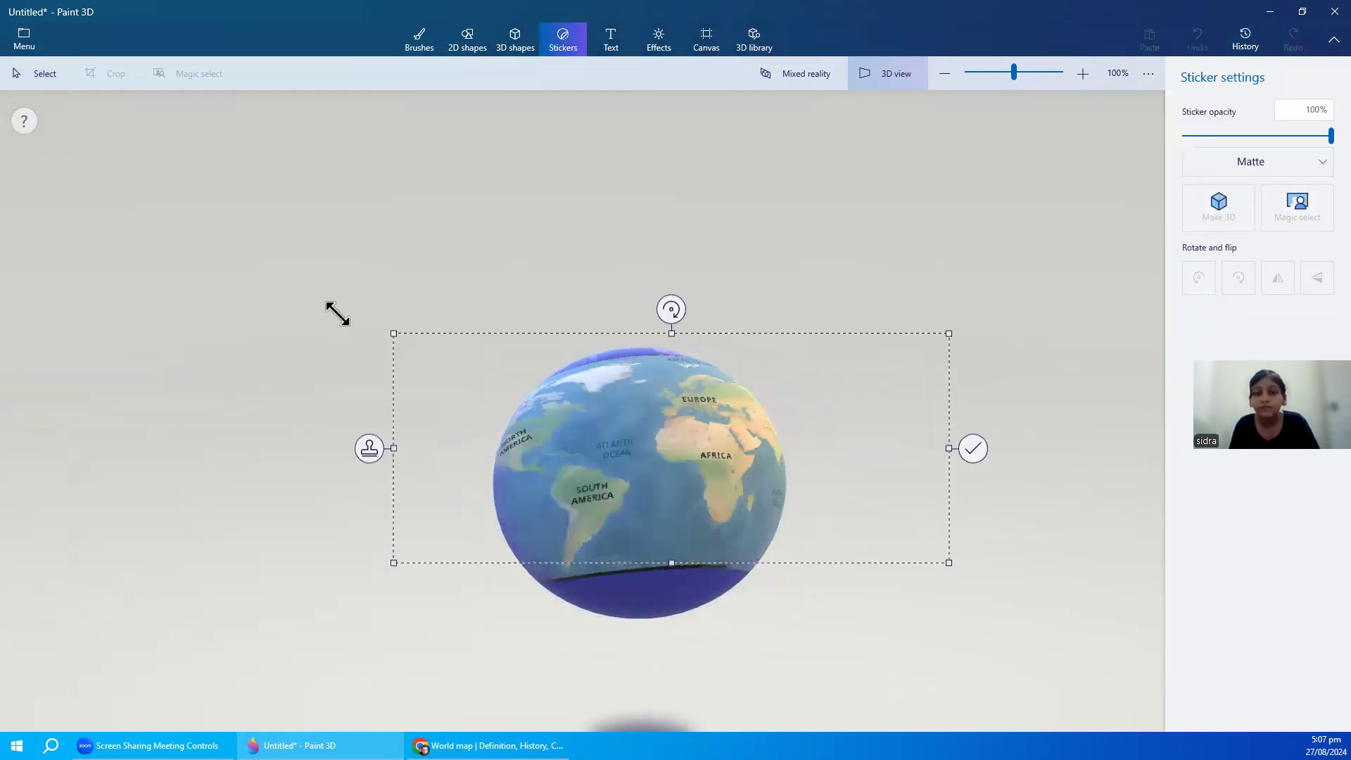
mouse_move(582, 410)
left_mouse_down()
mouse_move(571, 451)
mouse_move(565, 434)
left_mouse_up()
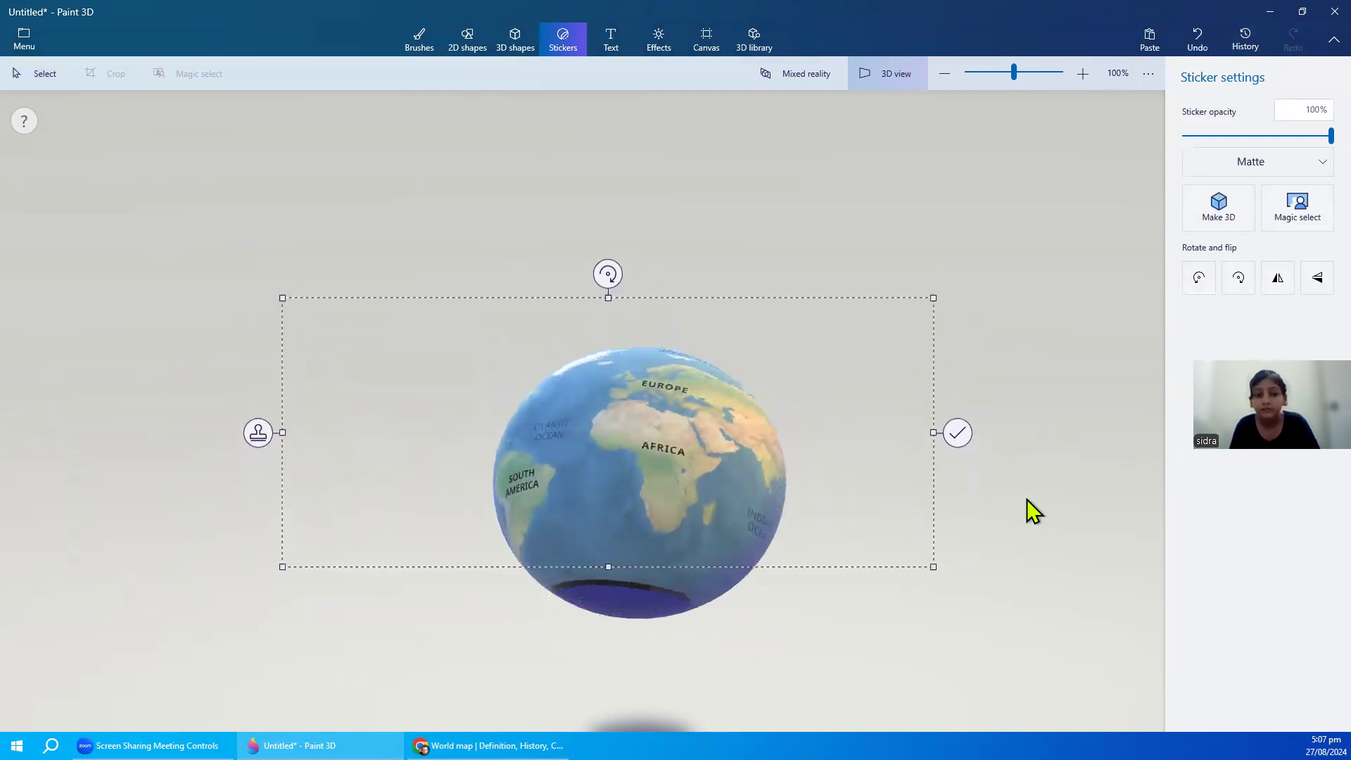
mouse_move(283, 567)
left_mouse_down()
mouse_move(217, 628)
mouse_move(243, 627)
left_mouse_up()
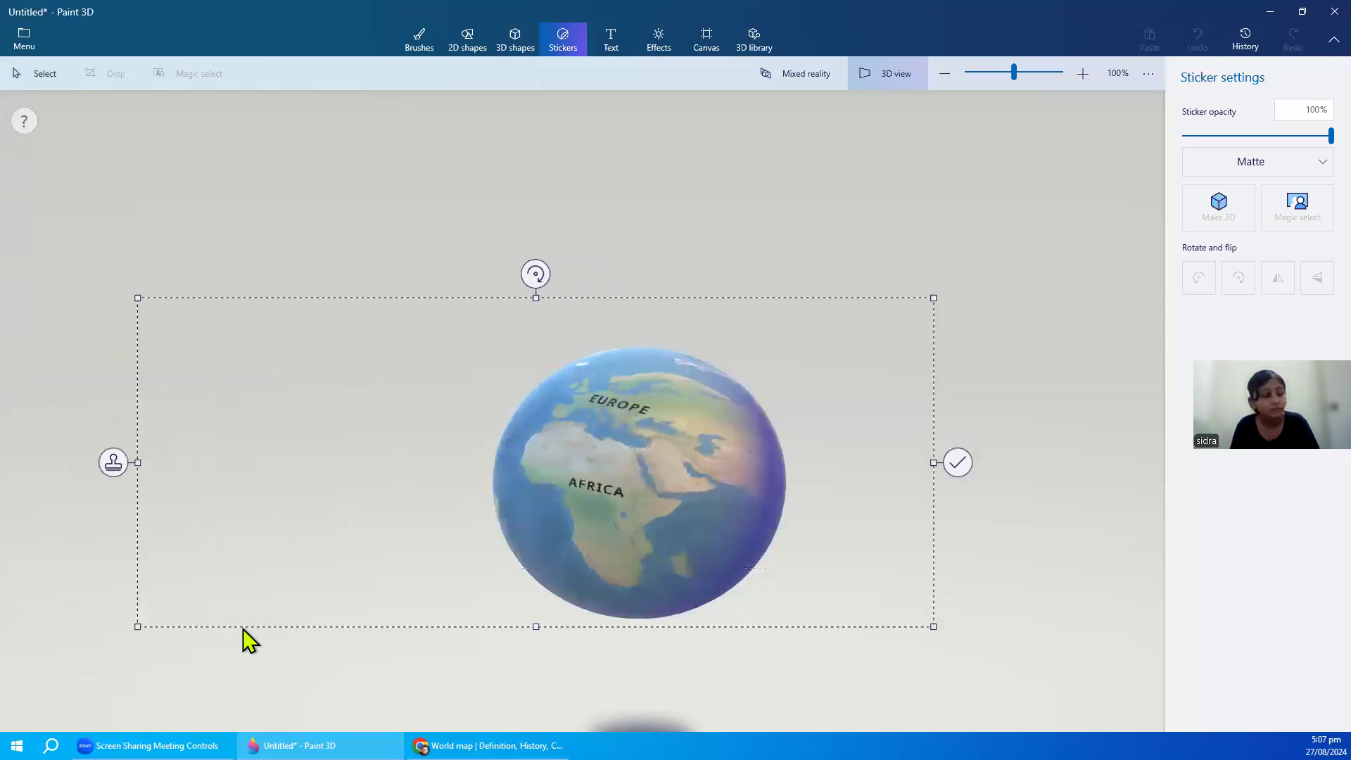
left_click(306, 232)
left_click(619, 482)
left_click_drag(617, 479, 602, 470)
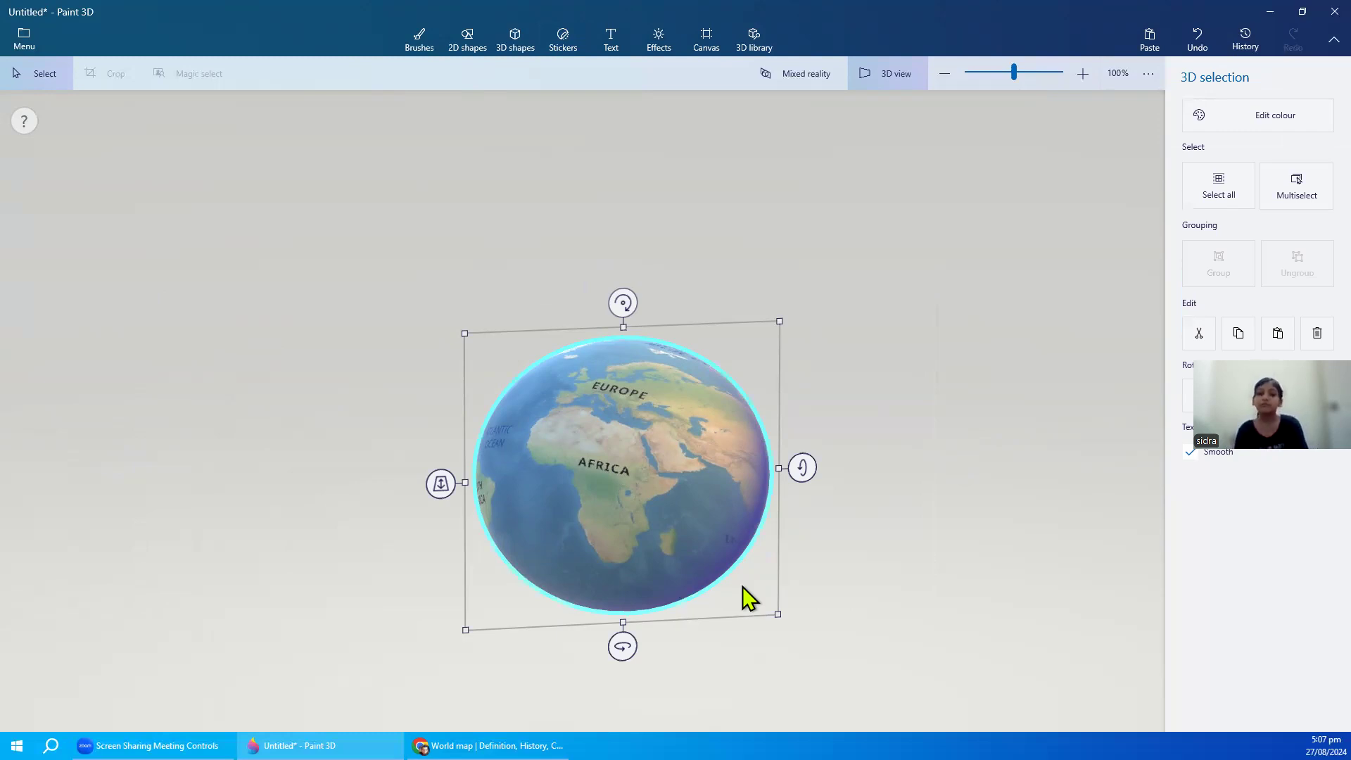
- Rotate the globe so South America and the Atlantic face front, then open the file menu
left_click(276, 477)
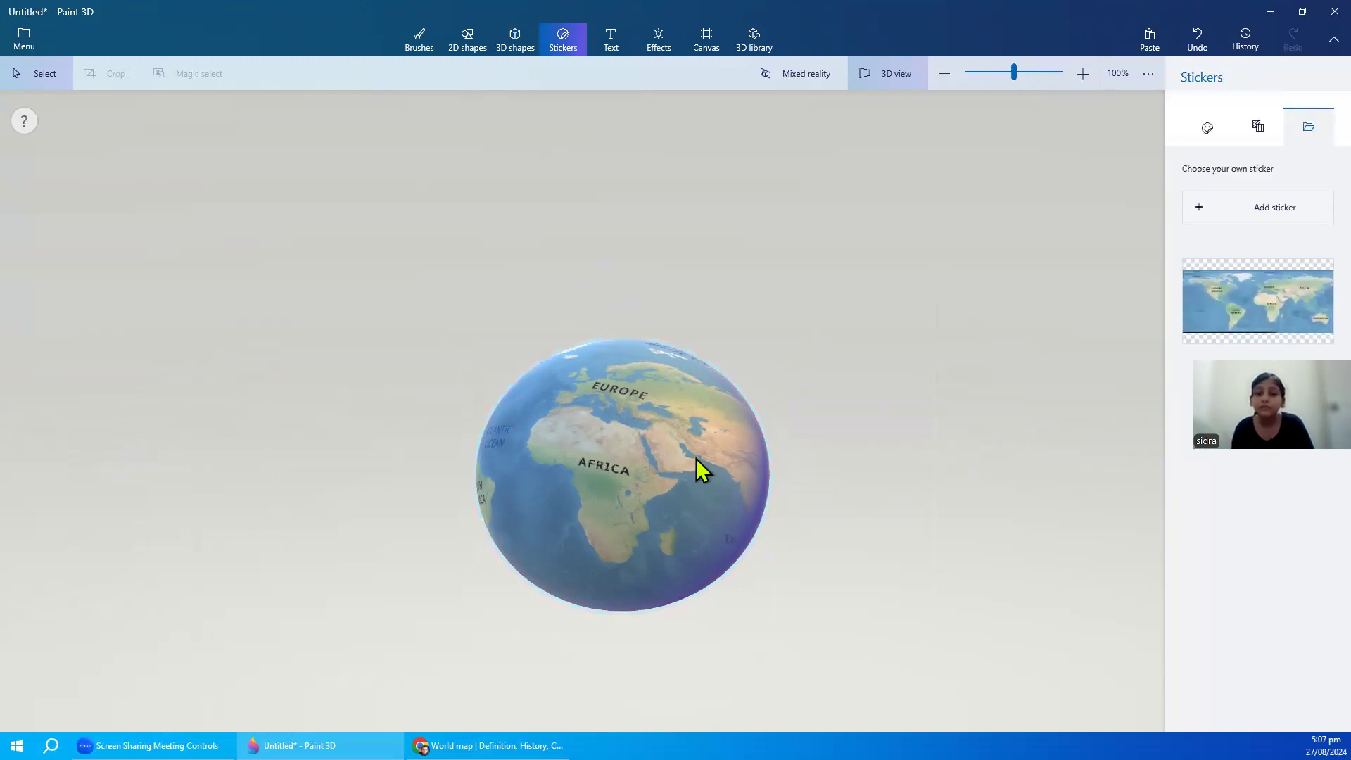
left_click(697, 459)
left_click(392, 513)
left_click_drag(423, 519, 548, 446)
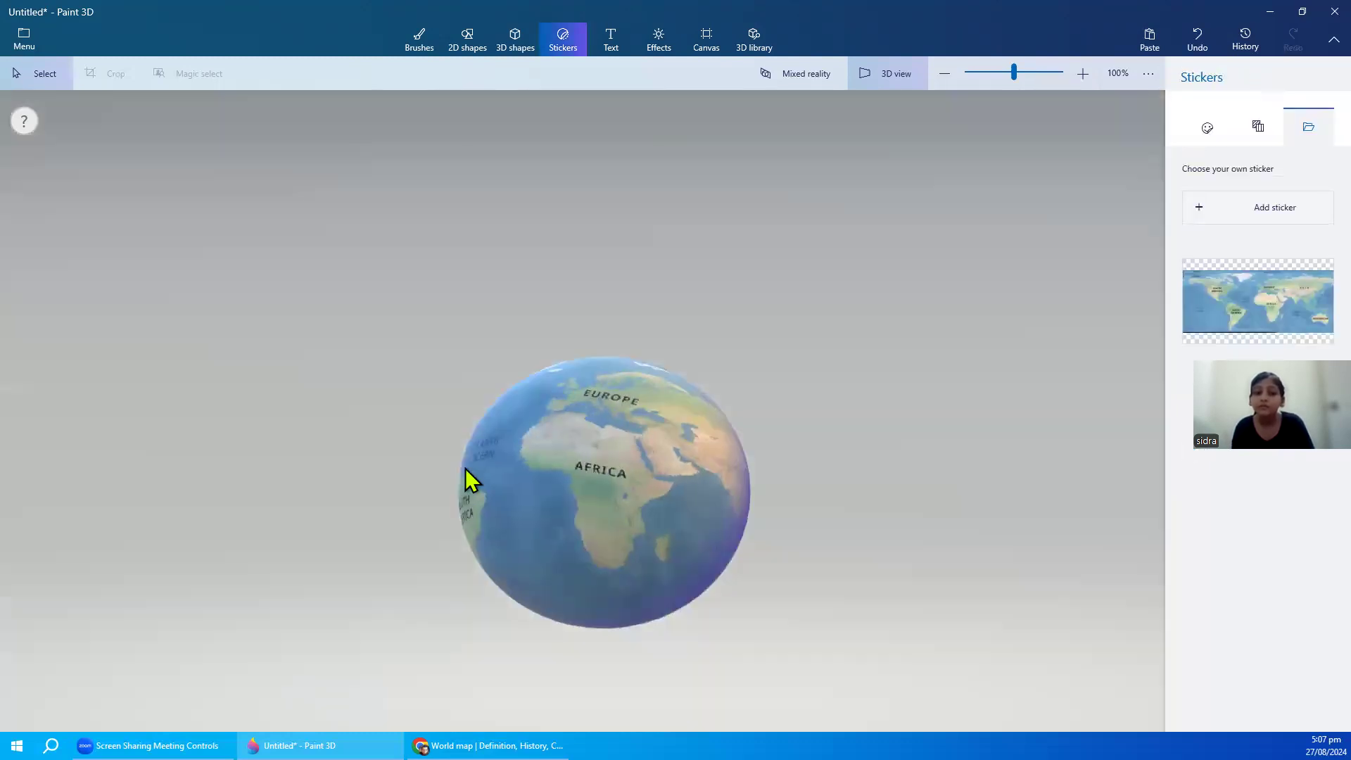
left_click(471, 481)
mouse_move(314, 524)
left_mouse_down()
mouse_move(838, 522)
mouse_move(576, 509)
mouse_move(507, 479)
left_mouse_up()
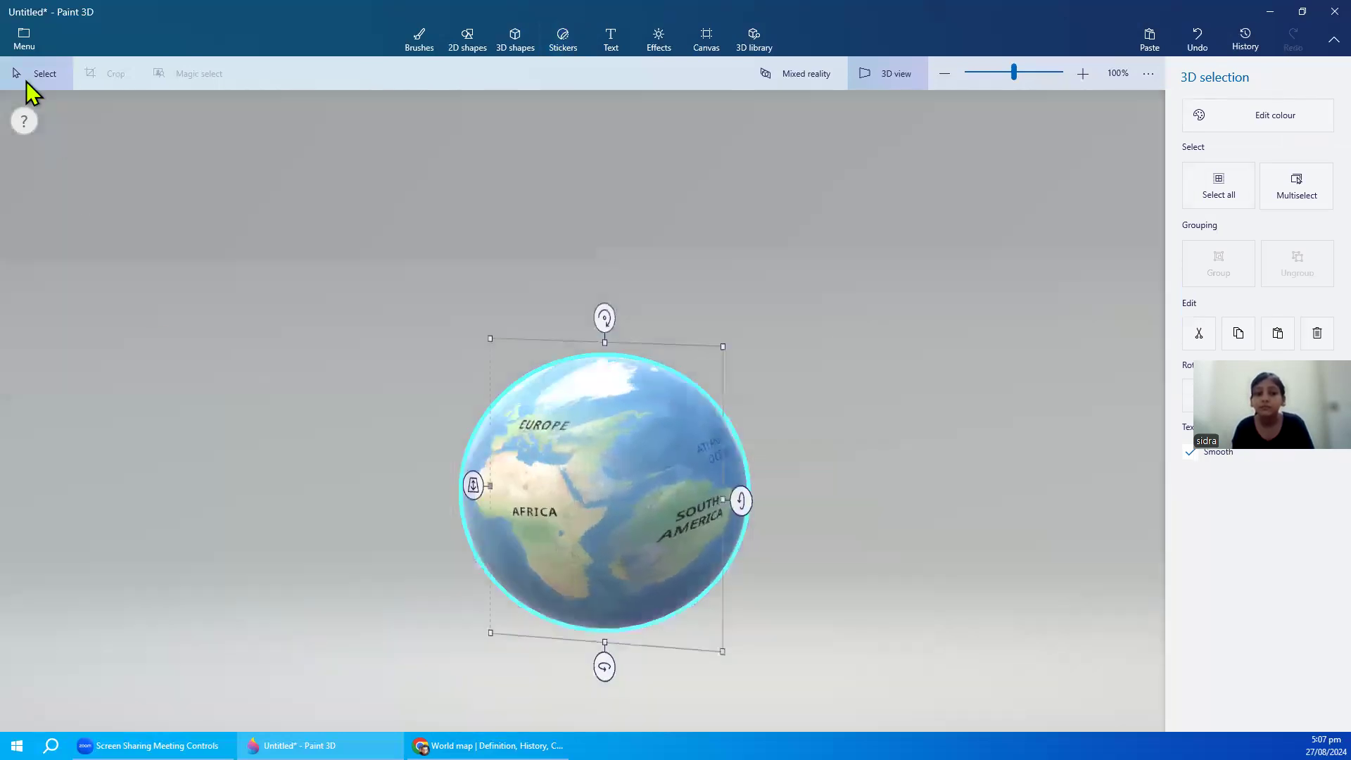
left_click(32, 42)
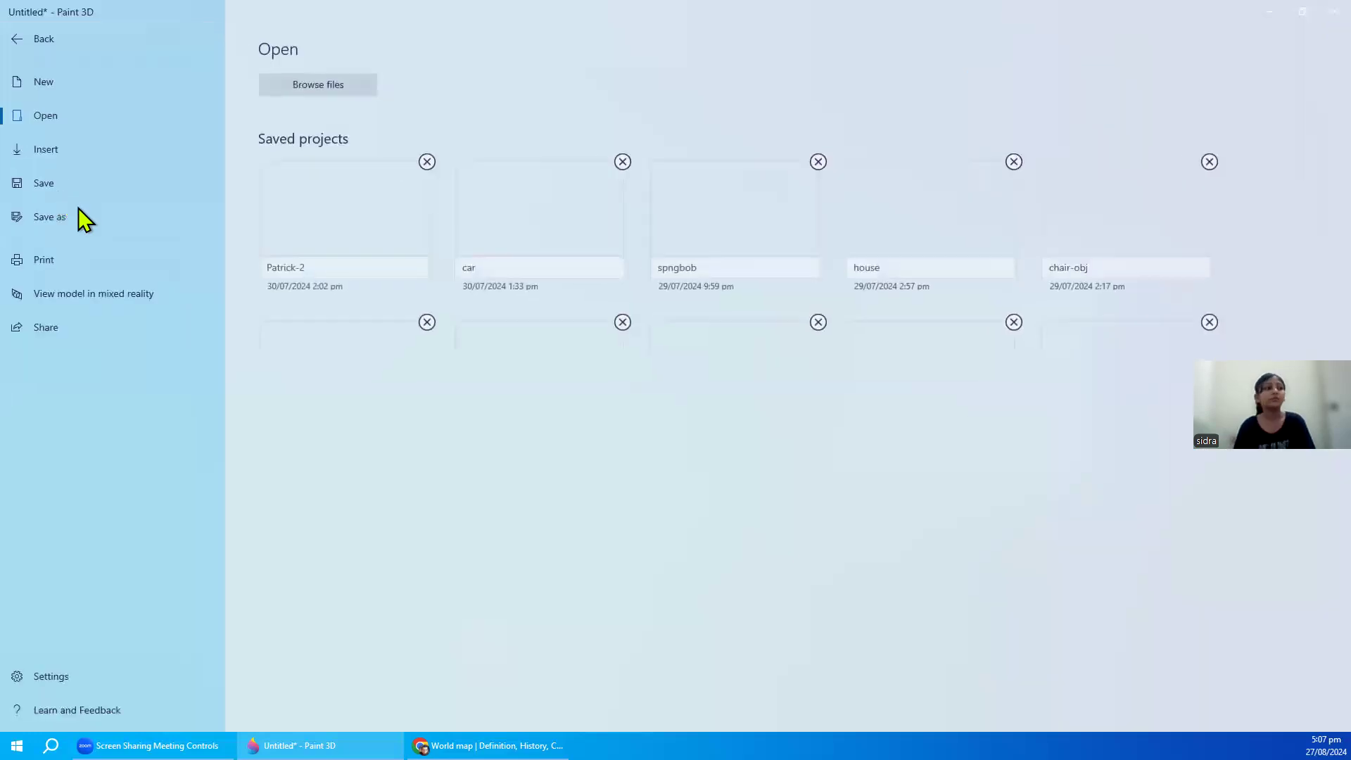
- Start an MP4 video export and adjust the speed multiplier and loop count
left_click(61, 215)
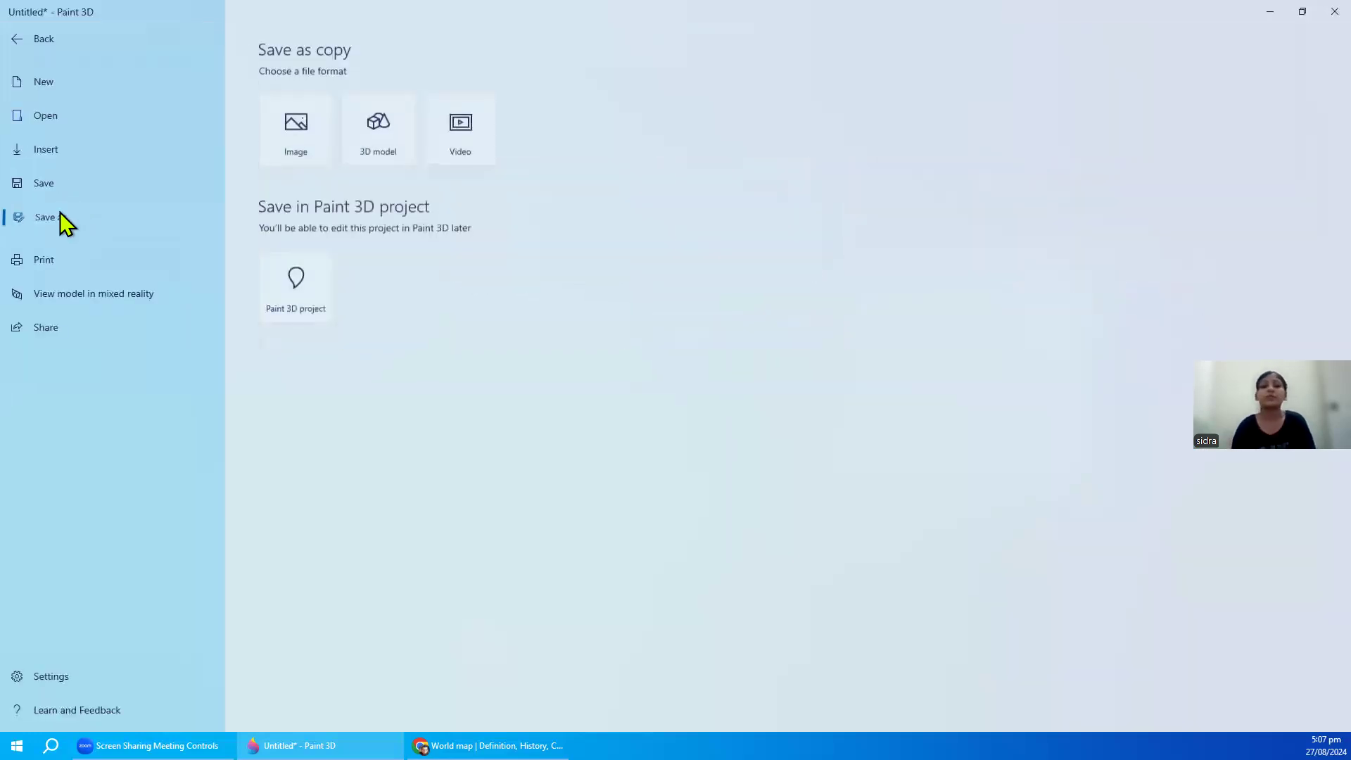
left_click(445, 137)
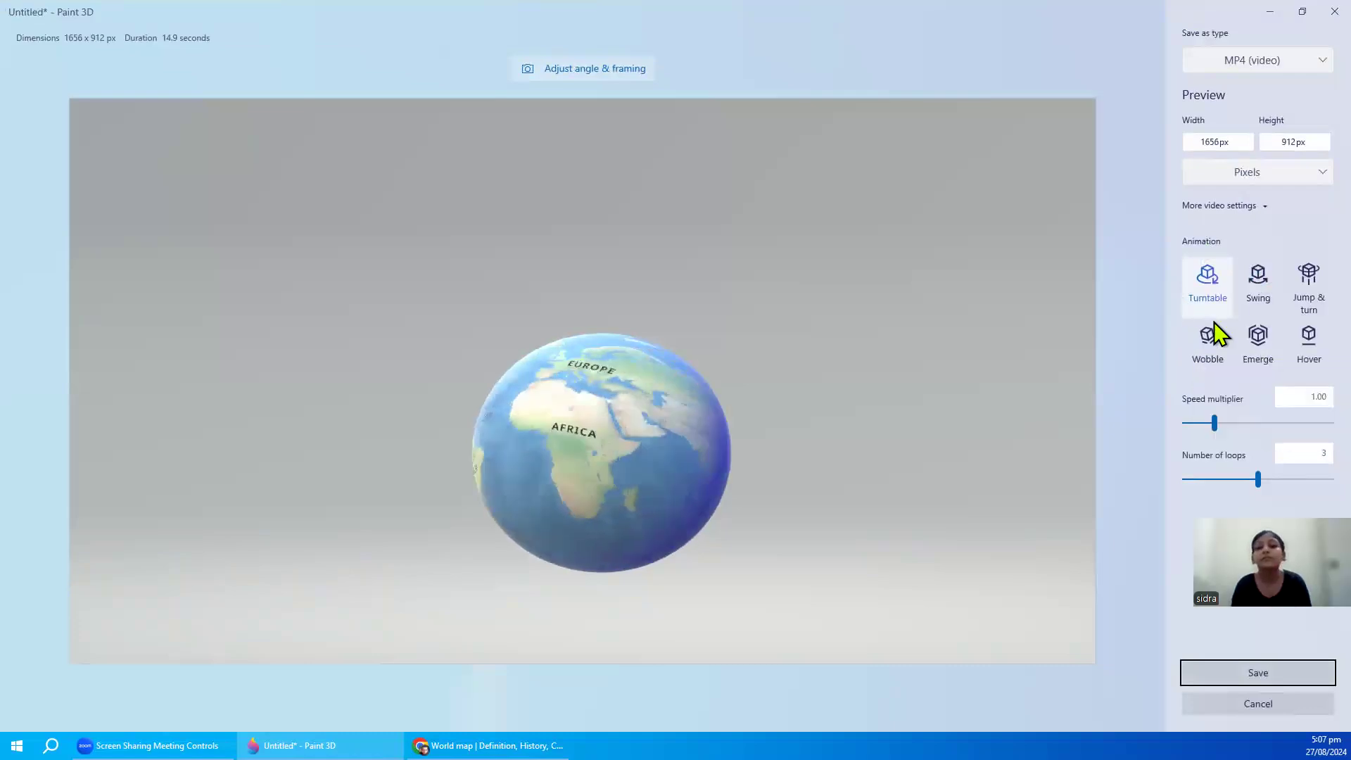
mouse_move(1214, 422)
left_mouse_down()
mouse_move(1288, 424)
mouse_move(1214, 424)
left_mouse_up()
mouse_move(1257, 479)
left_mouse_down()
mouse_move(1214, 479)
mouse_move(1294, 479)
left_mouse_up()
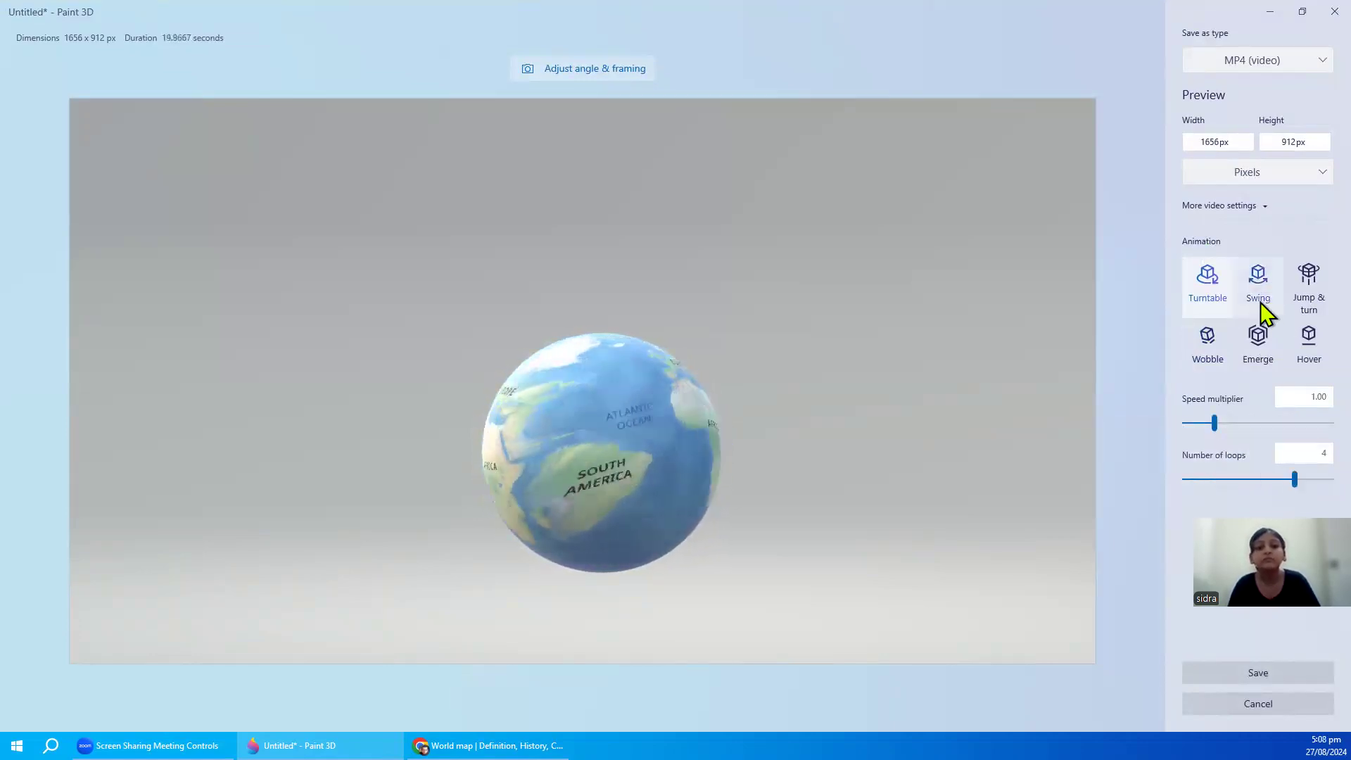
- Preview Hover, Wobble and Jump & turn animations, cancel the export, and close Paint 3D
left_click(1305, 358)
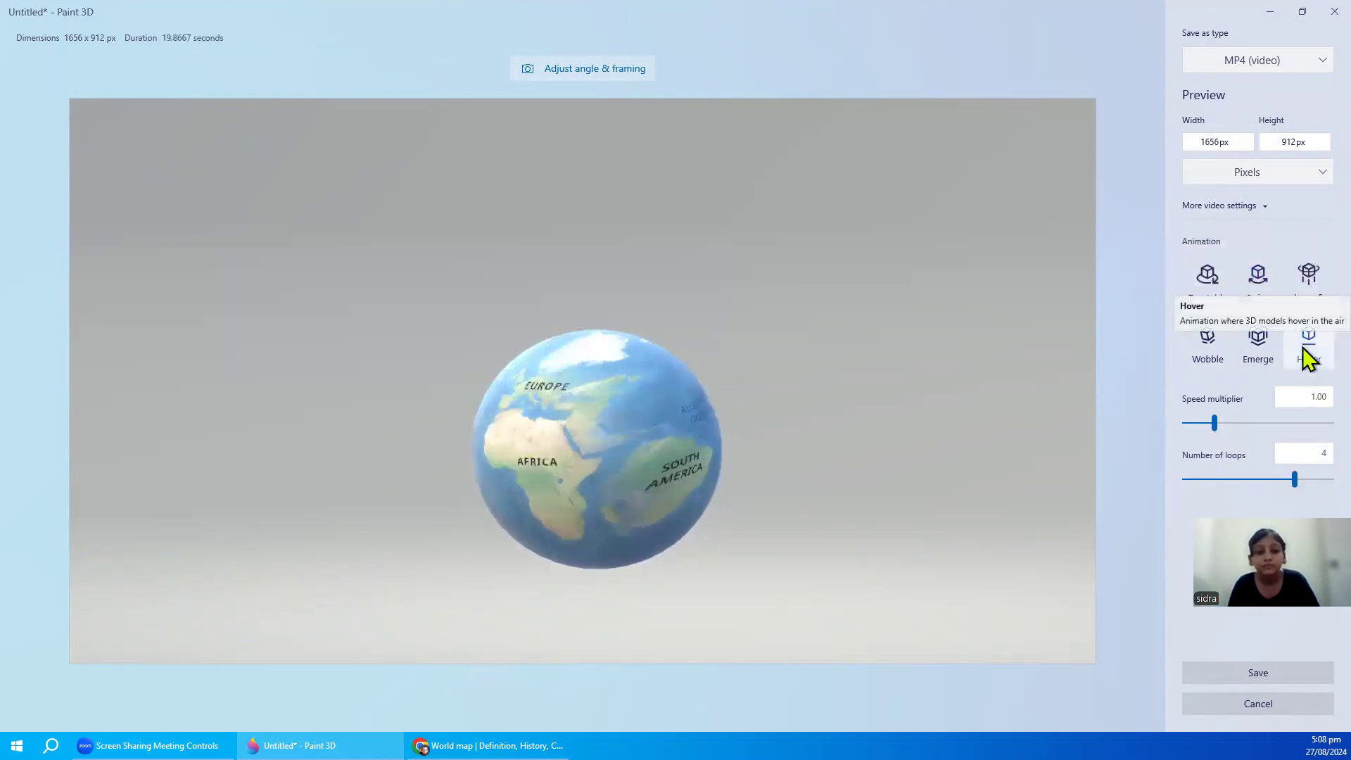
left_click(1218, 348)
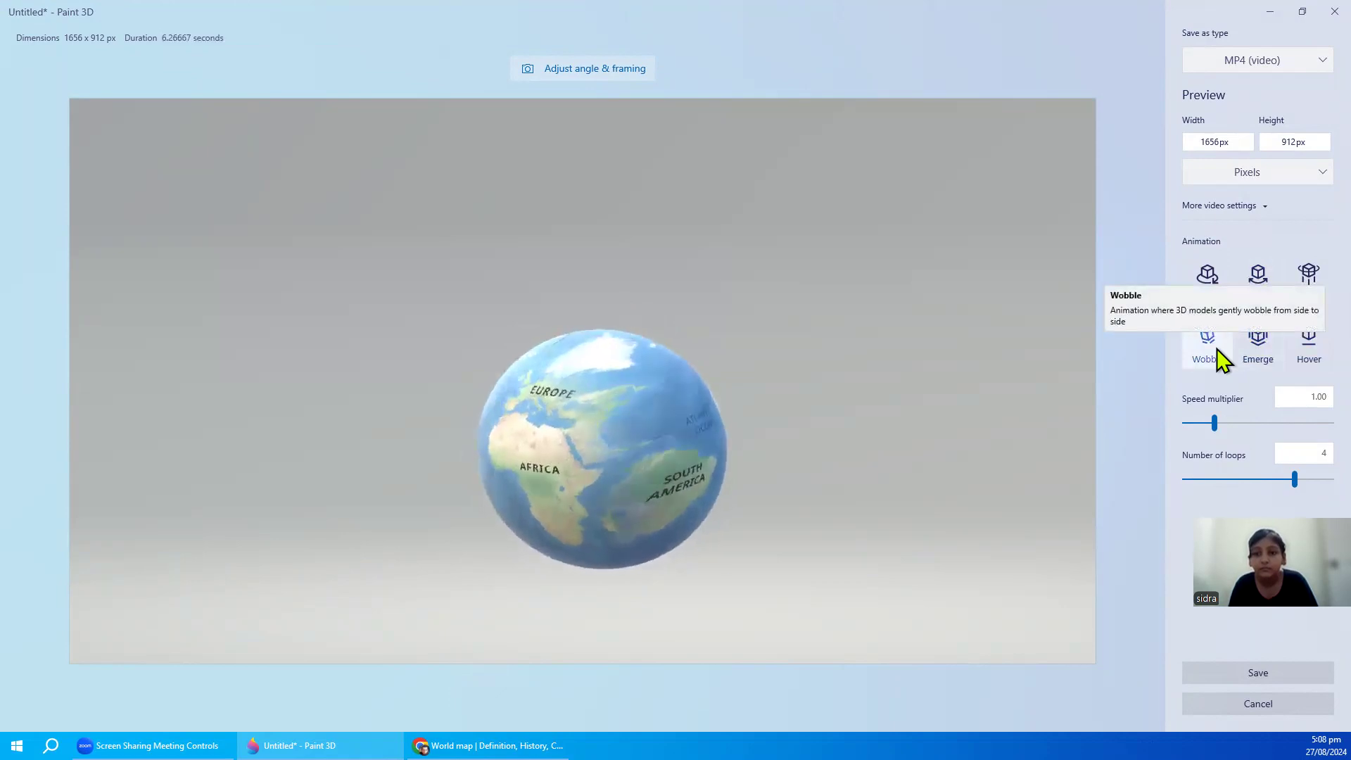
left_click(1291, 296)
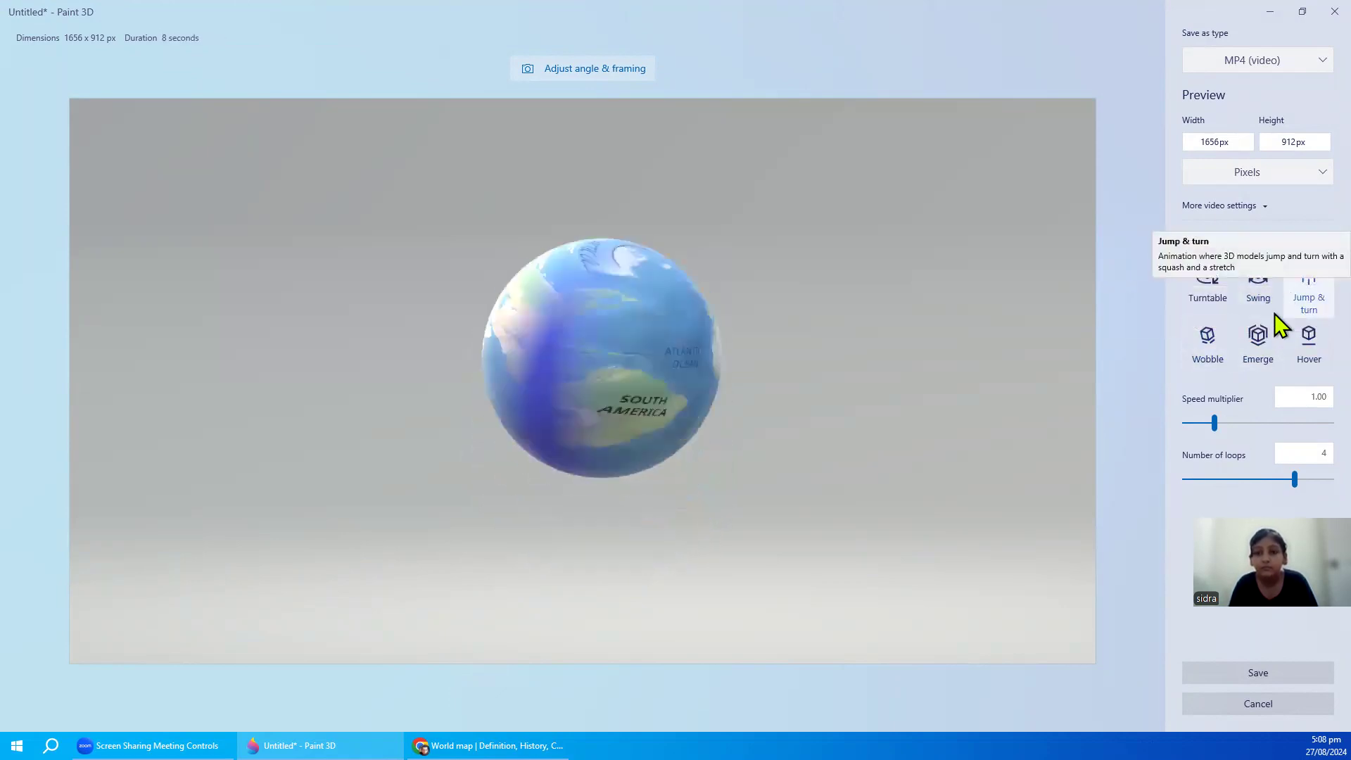
left_click(1201, 700)
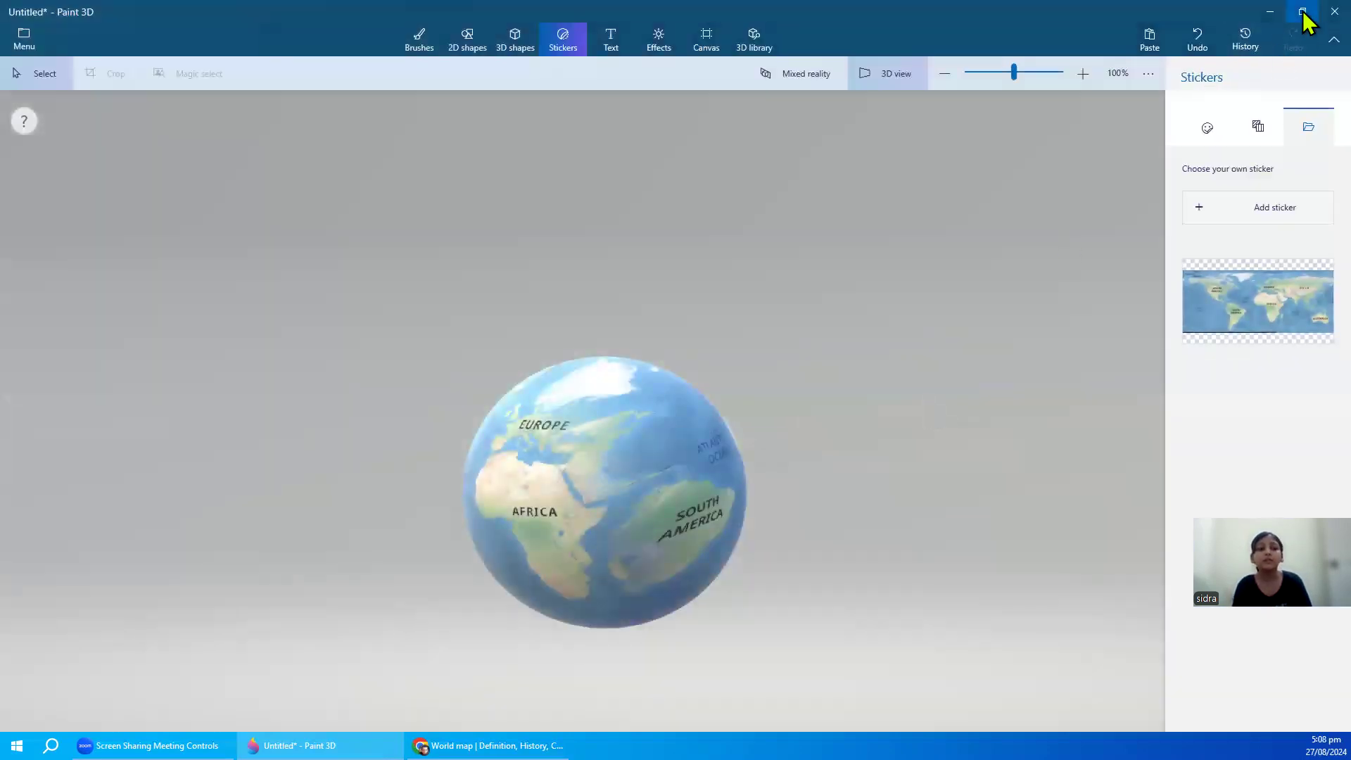
left_click(1335, 11)
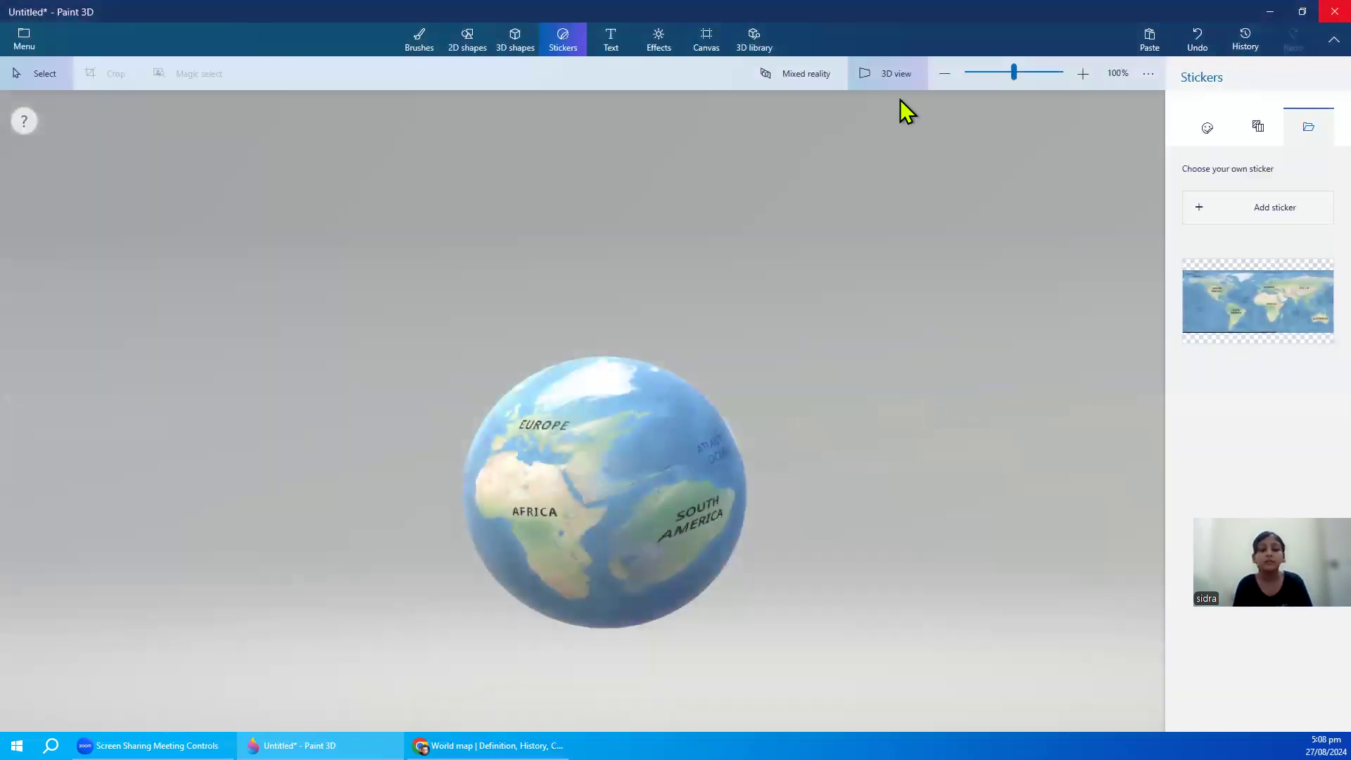
- Choose Don't save to discard the globe project
left_click(678, 411)
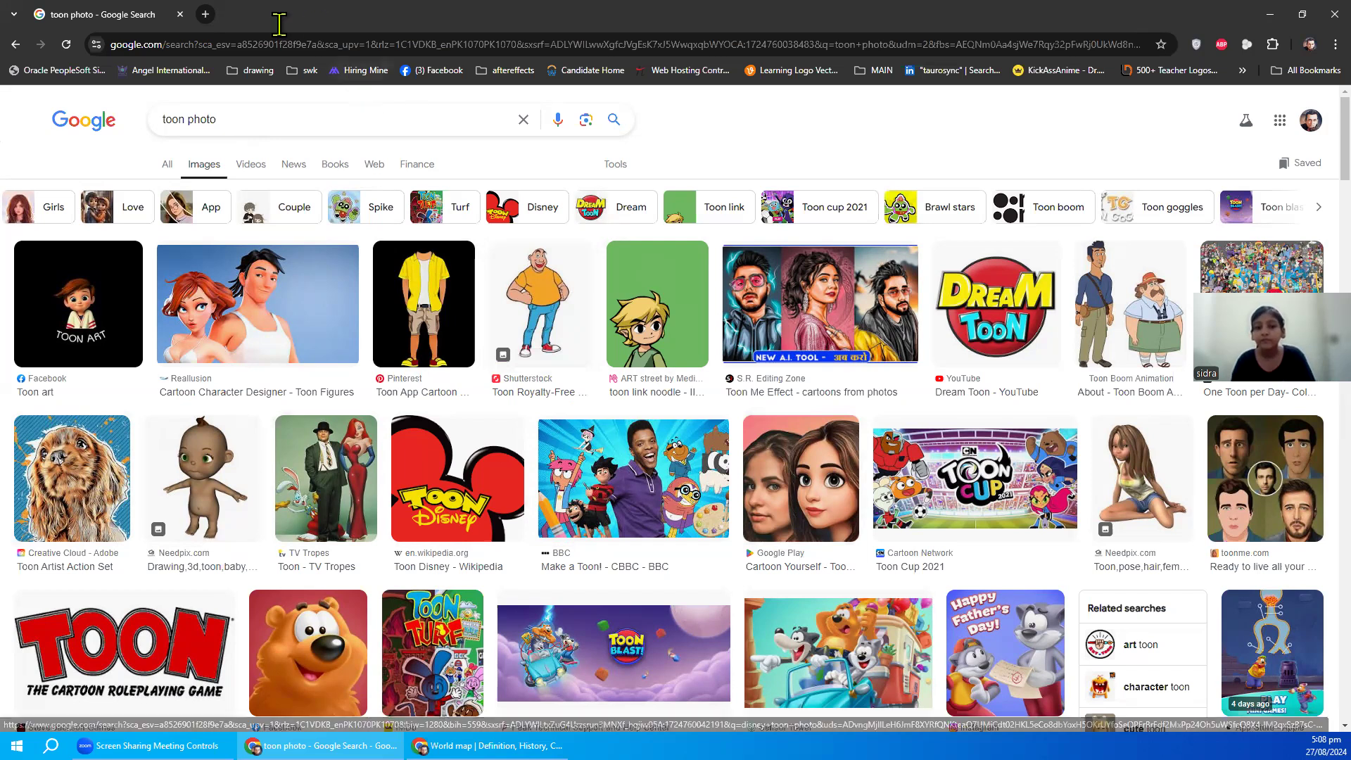
- In a new Chrome tab, browse the MAIN bookmarks folder, then list the overflow bookmarks
key("ctrl+t")
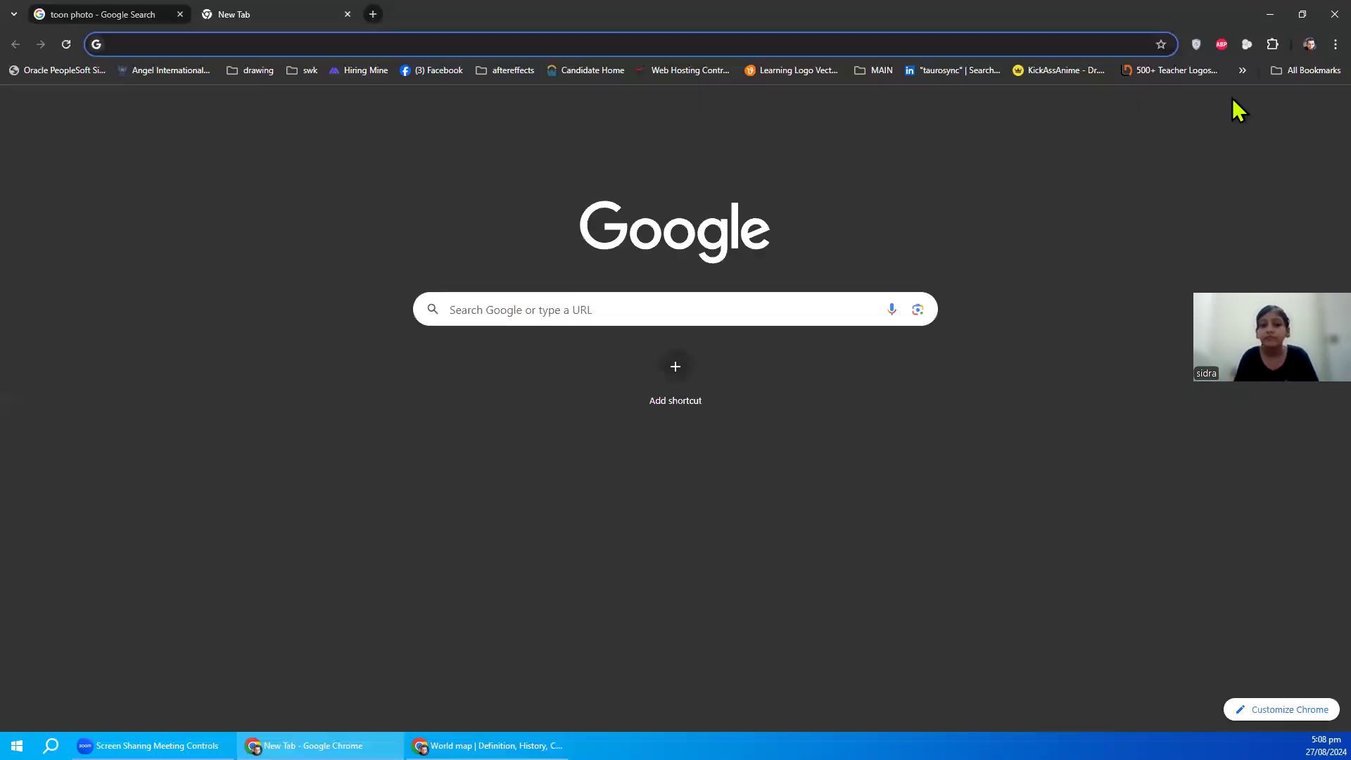
left_click(1243, 70)
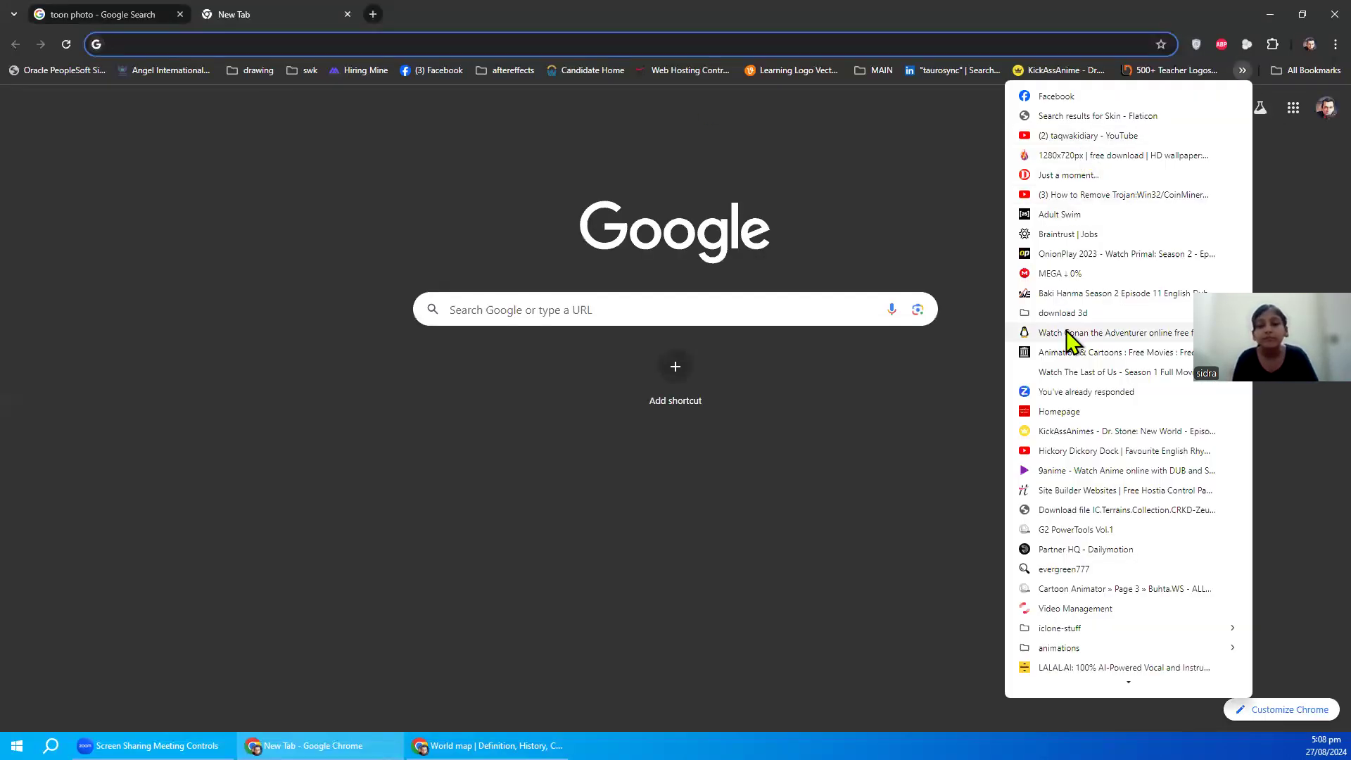
left_click(374, 129)
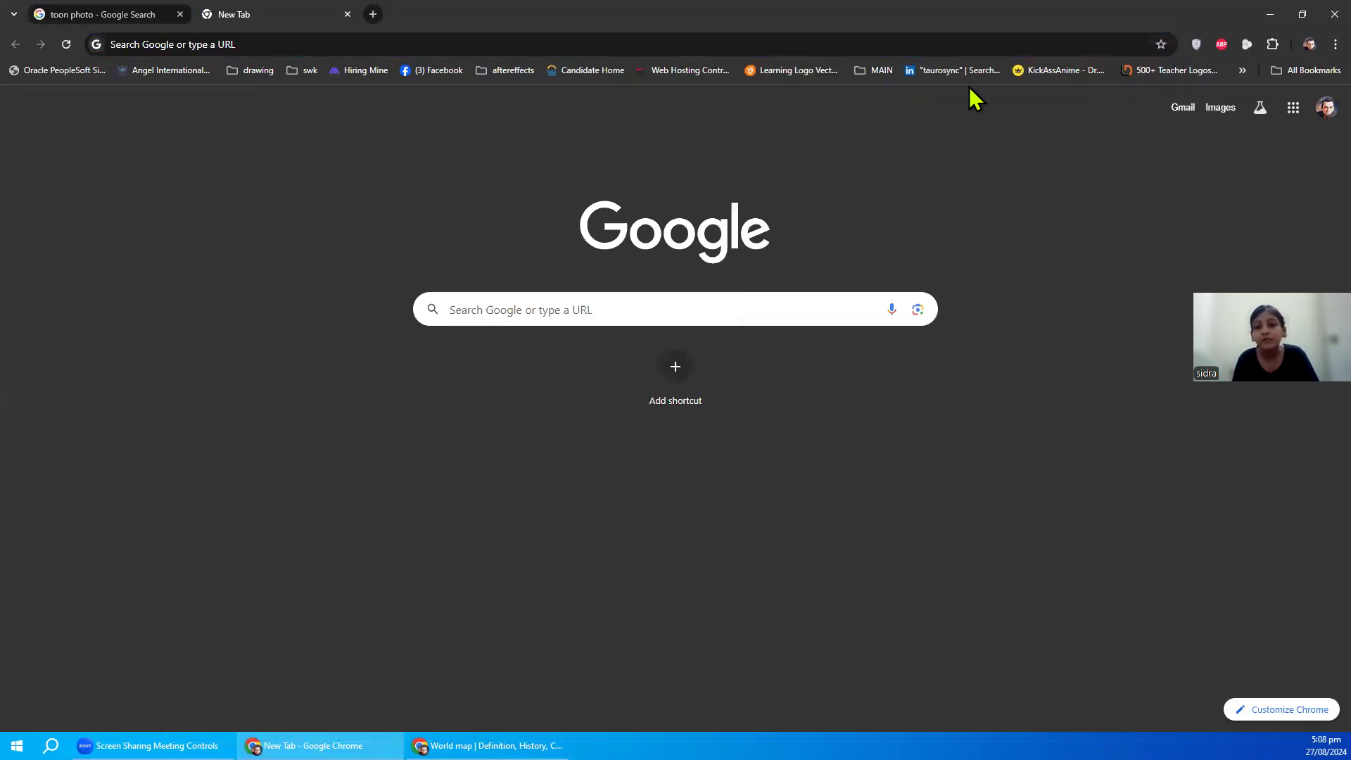
left_click(873, 70)
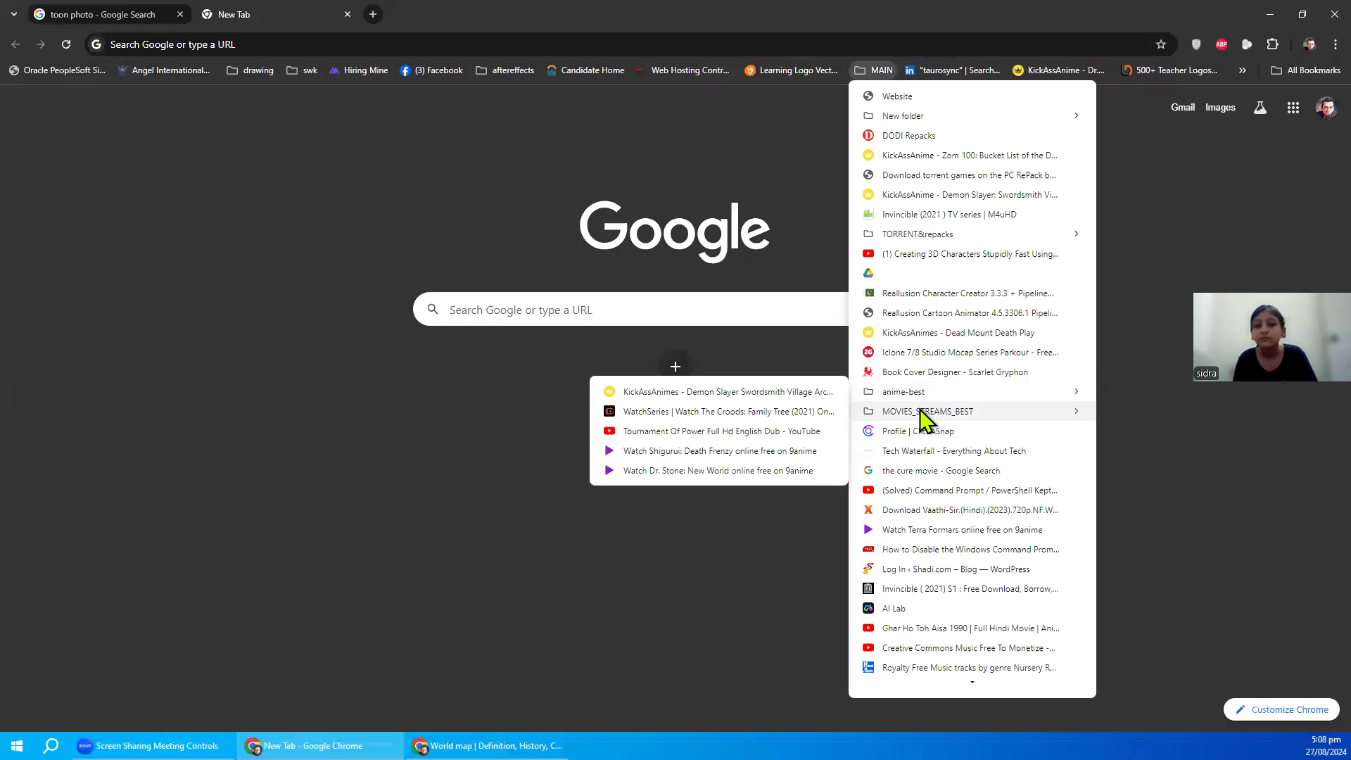
mouse_move(918, 234)
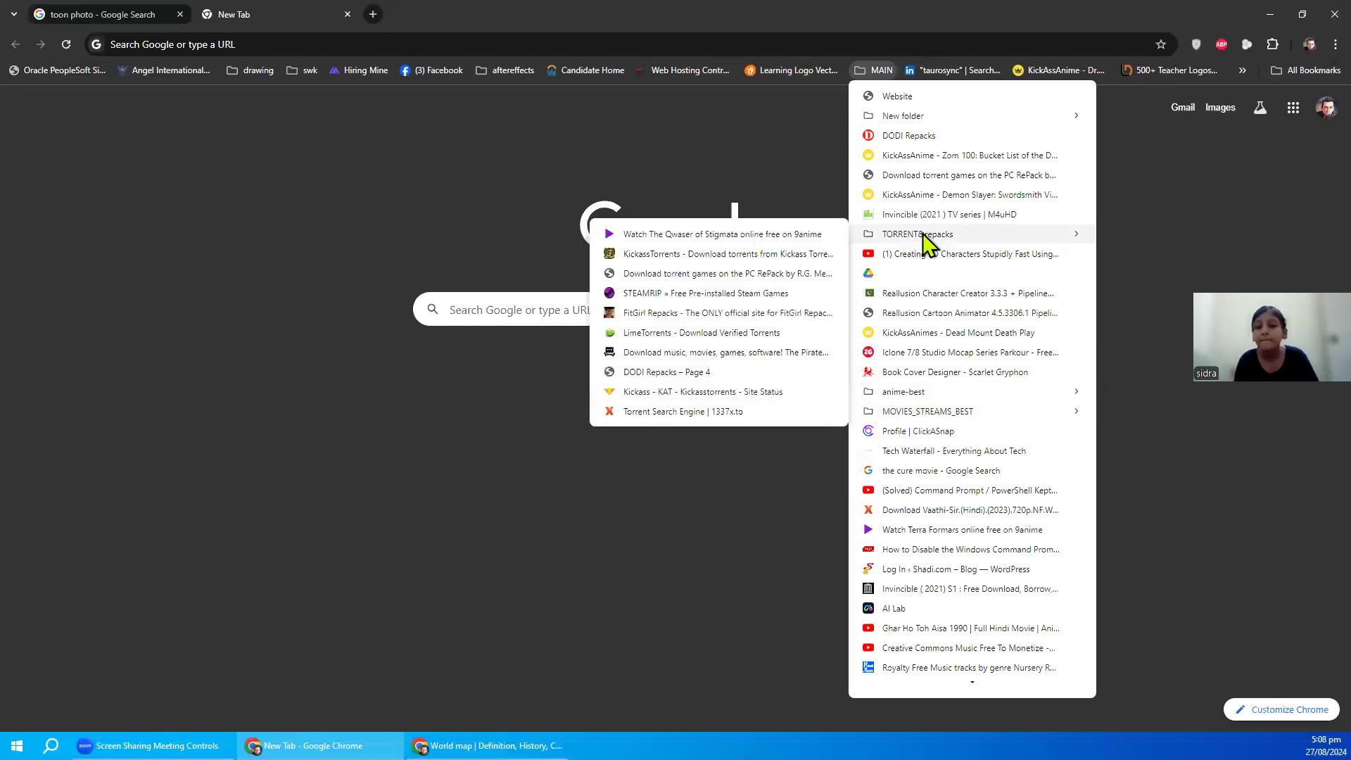
mouse_move(927, 411)
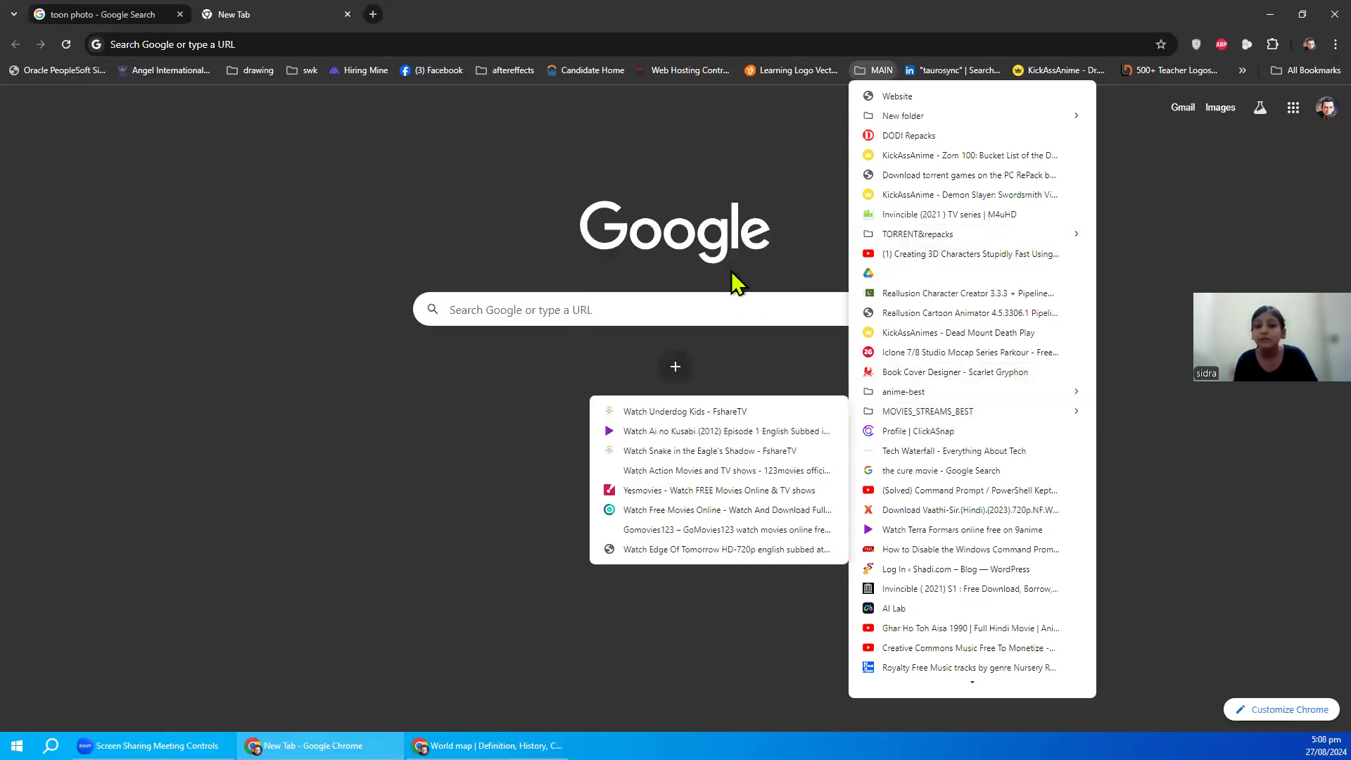
left_click(1248, 73)
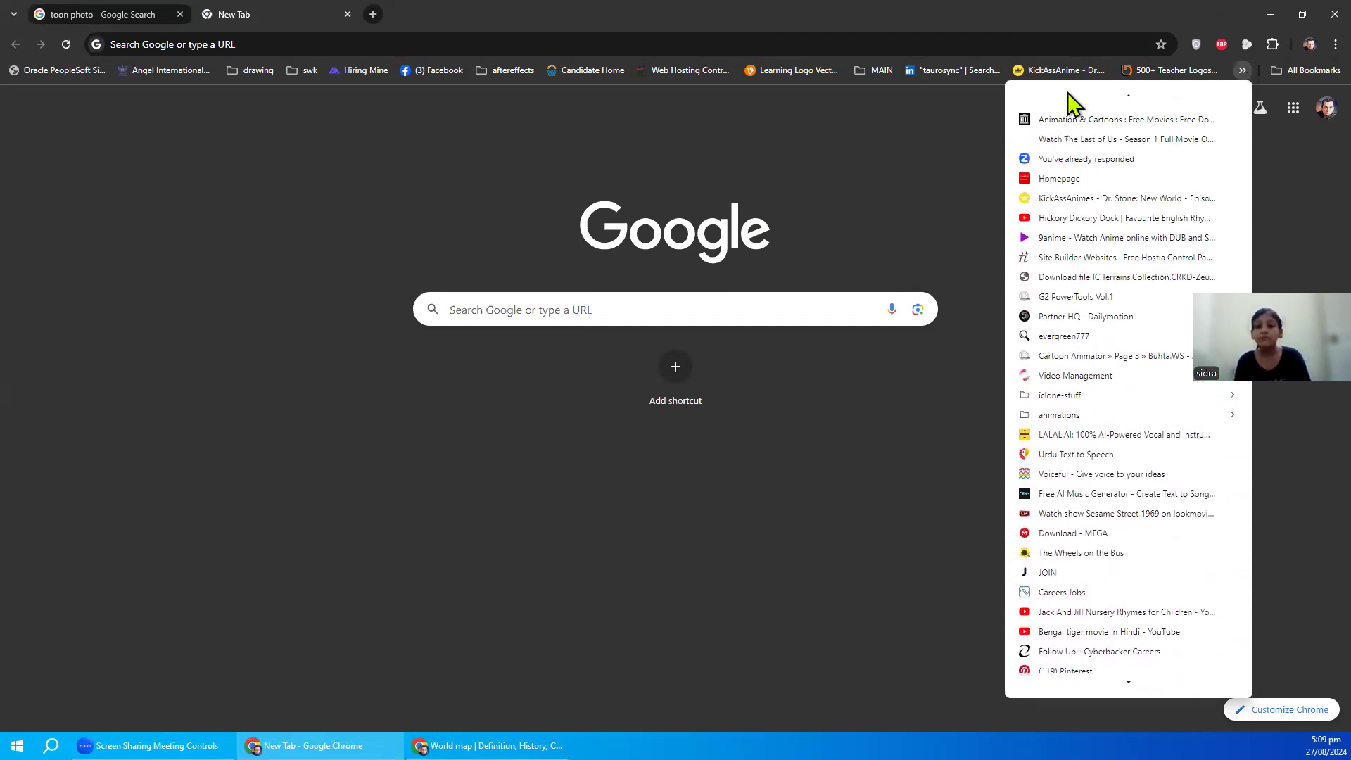
- Go to the Shutterstock Contributor Dashboard via the 'shutter' address-bar suggestion
left_click(332, 37)
type("shu")
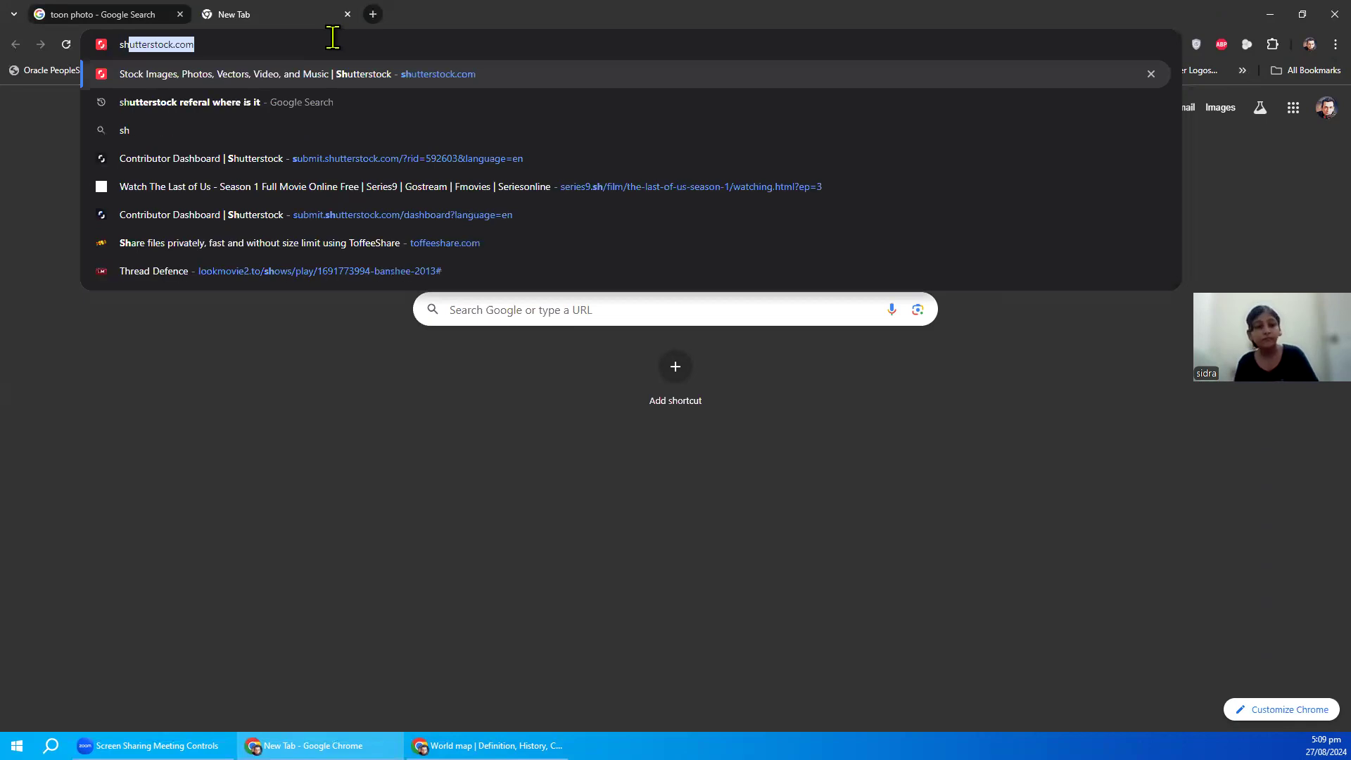
type("tter")
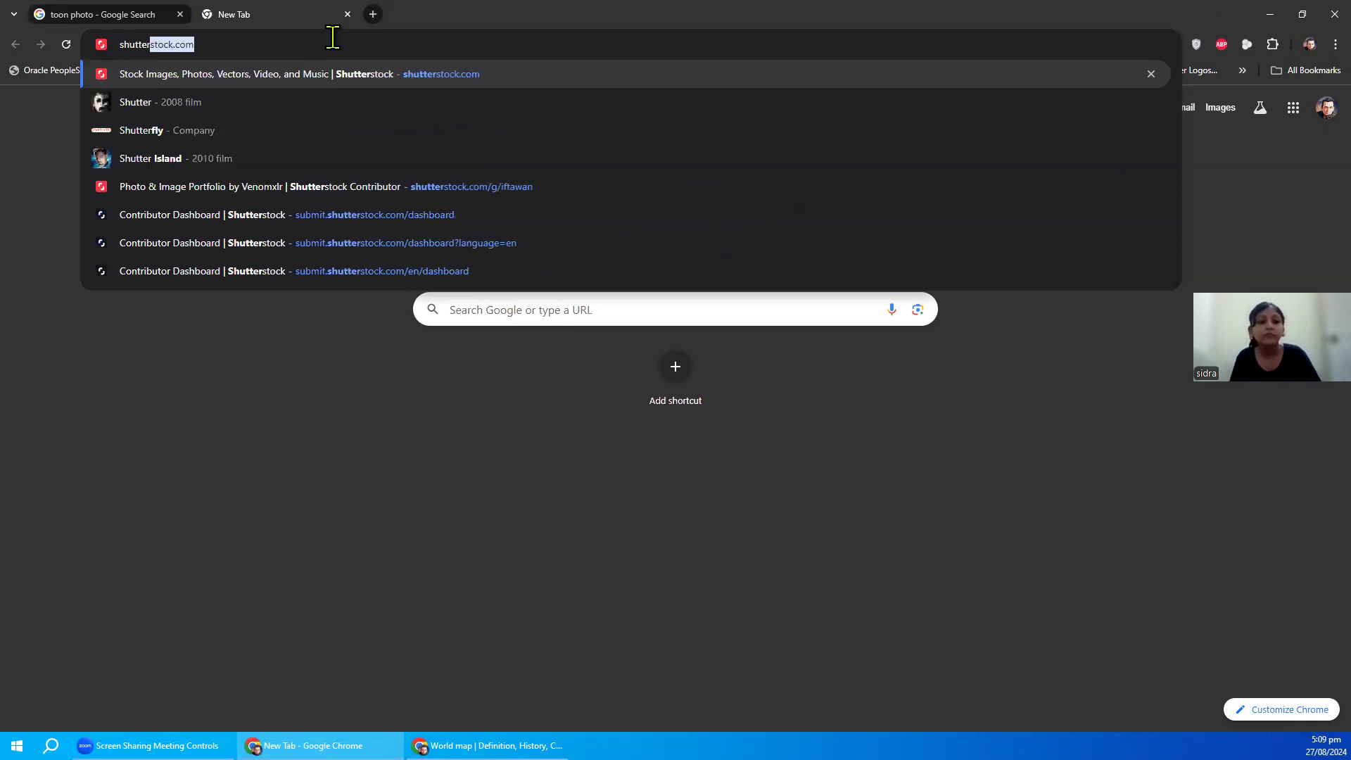
key("Down")
key("Down")
key("Down")
key("Down")
key("Down")
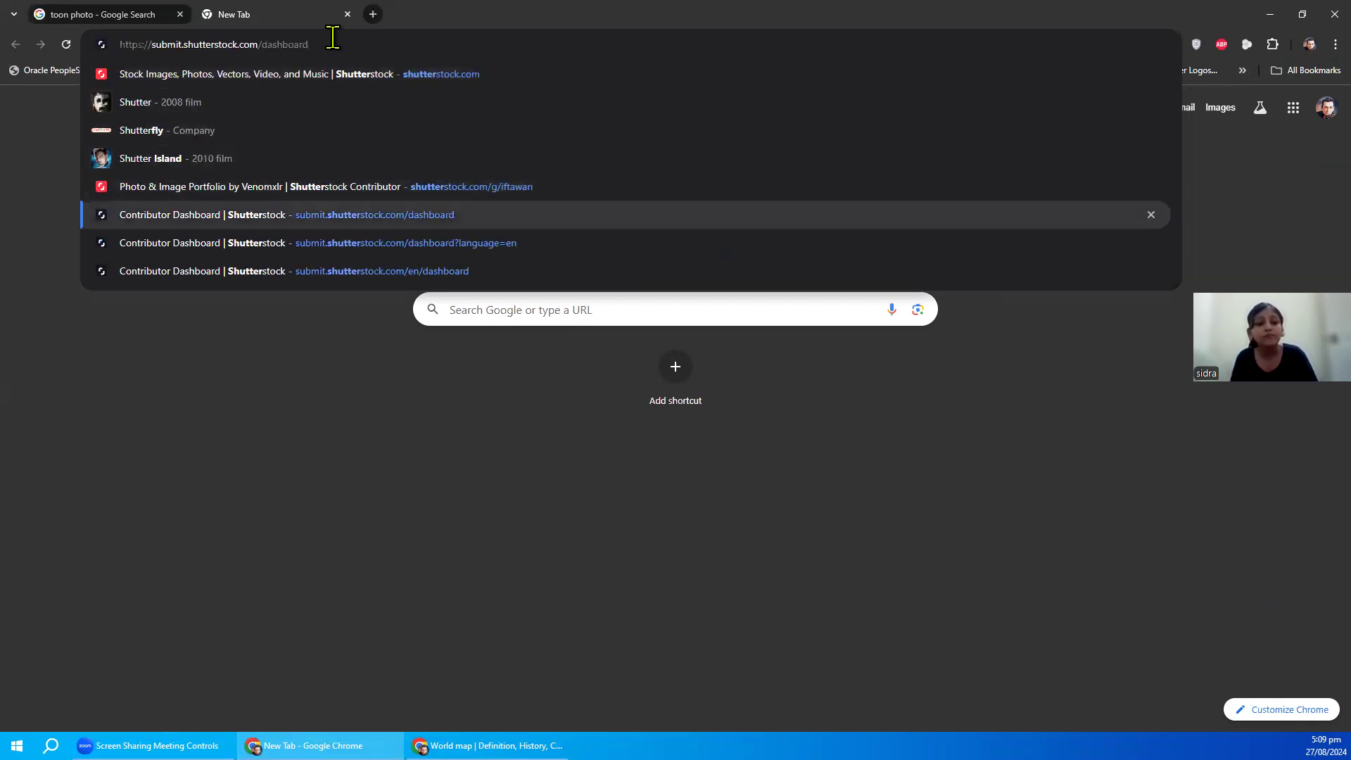
key("Return")
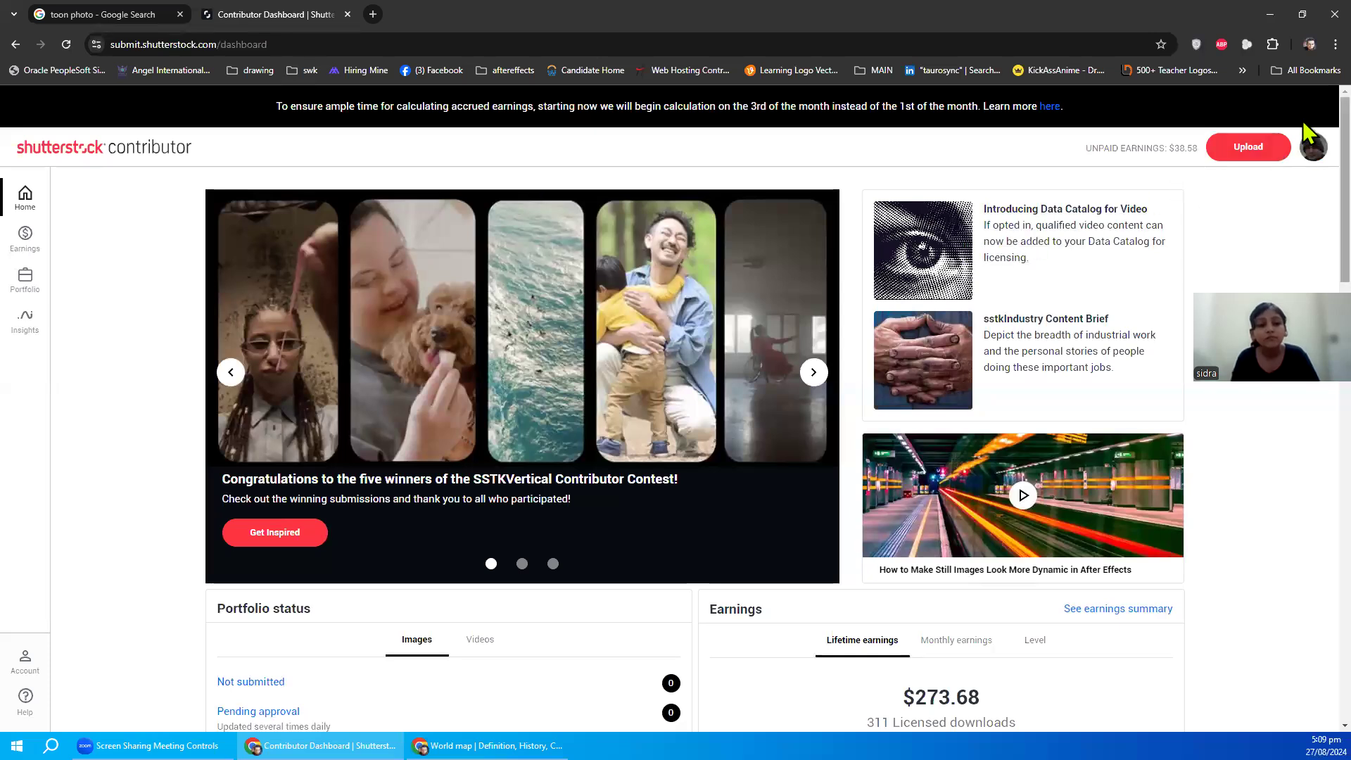
- Open the first Image portfolio thumbnail in a new tab, staying on the dashboard
scroll(1303, 127, "down", 2)
scroll(1303, 134, "down", 2)
scroll(1303, 176, "down", 1)
scroll(1303, 229, "down", 2)
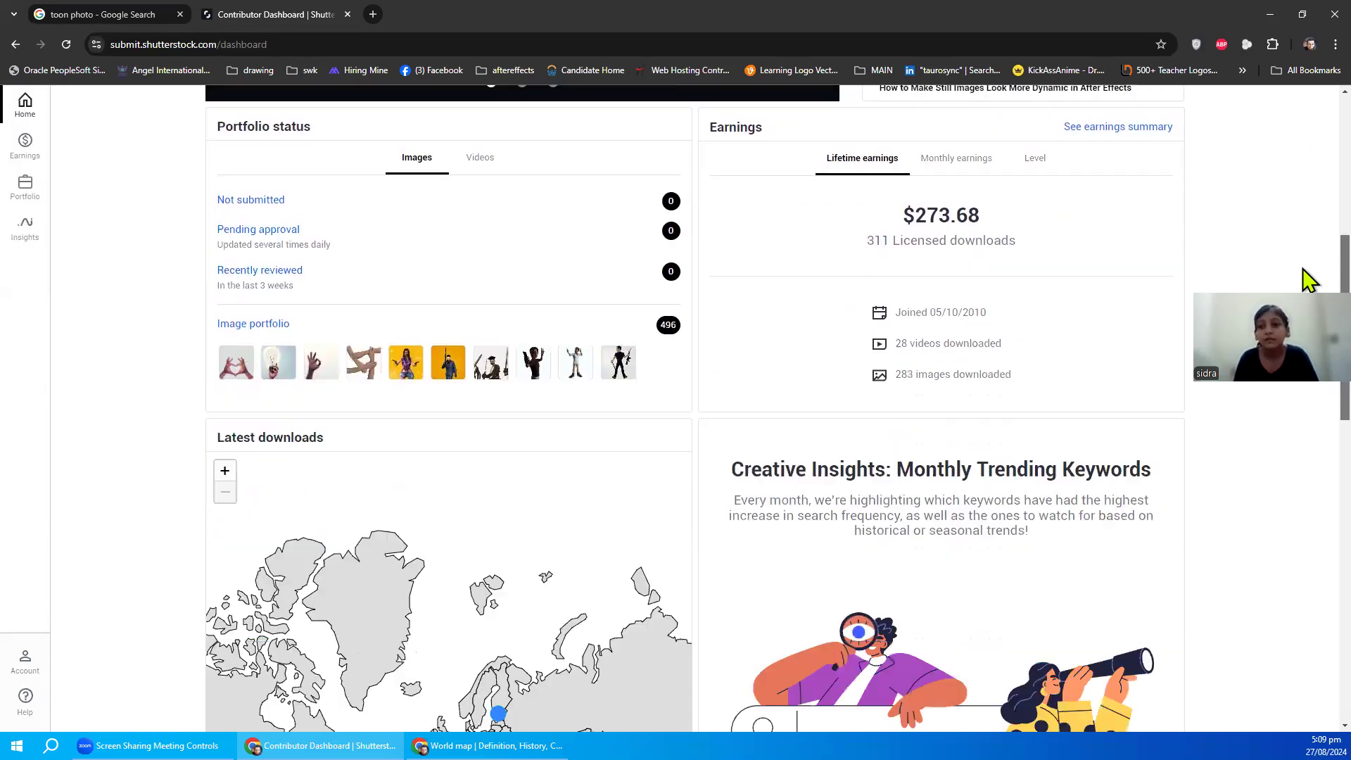
scroll(1303, 277, "down", 3)
scroll(1309, 247, "up", 3)
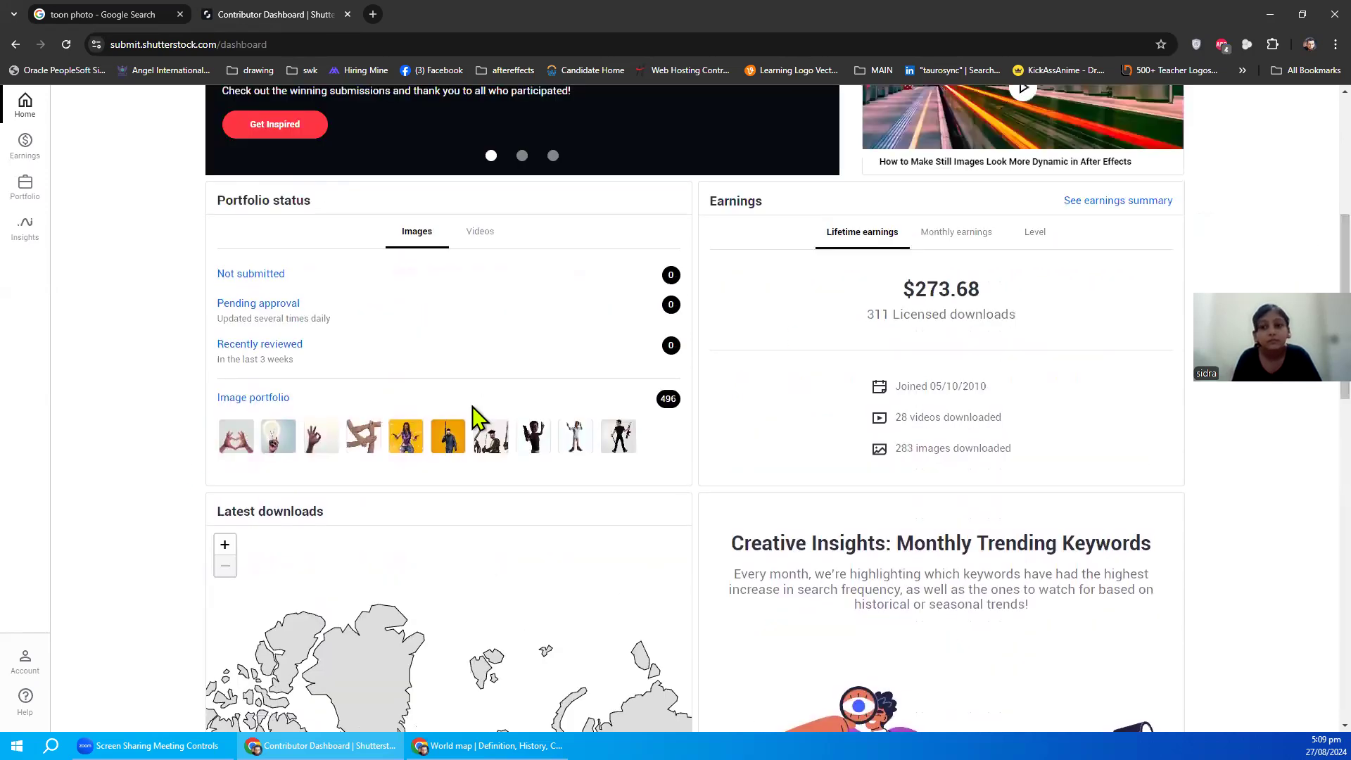
left_click(239, 440)
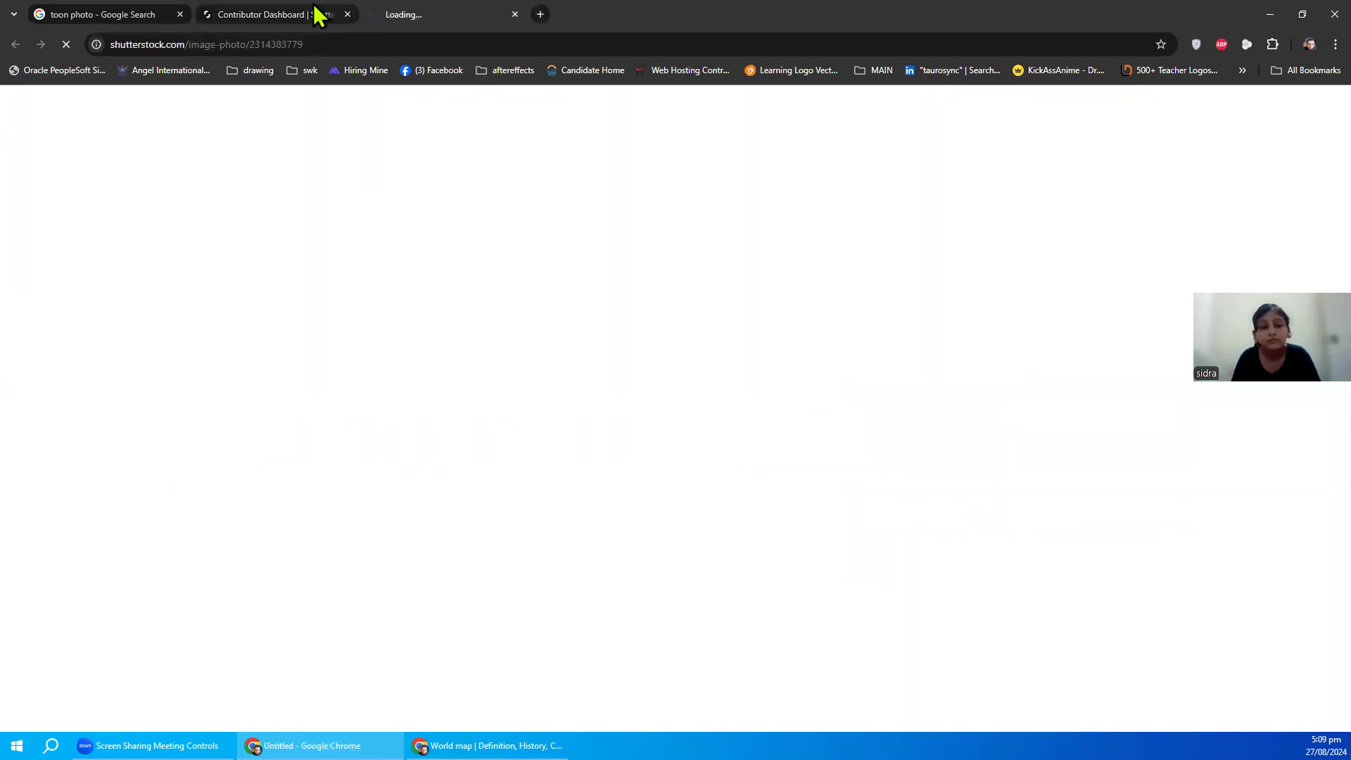
left_click(317, 14)
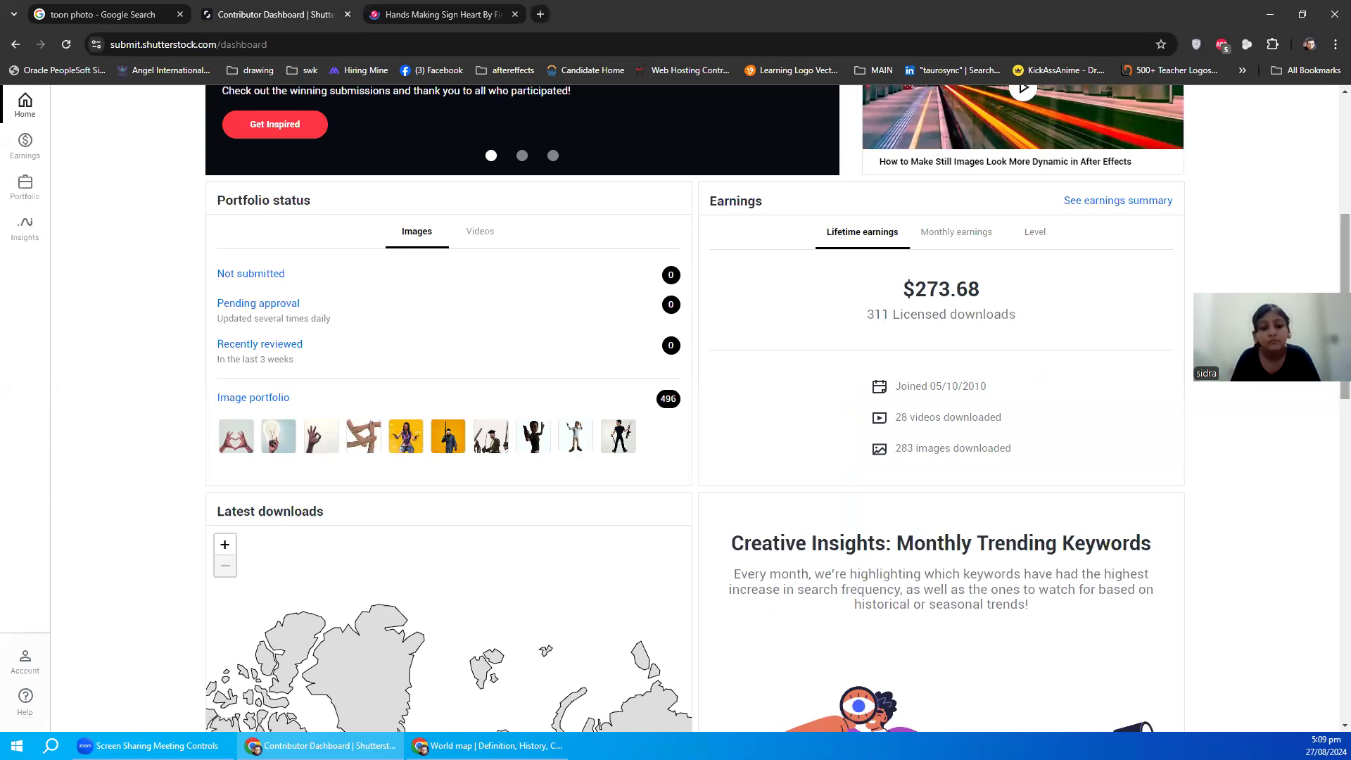
- Select the $273.68 lifetime earnings figure on the dashboard
scroll(1011, 457, "up", 2)
triple_click(943, 473)
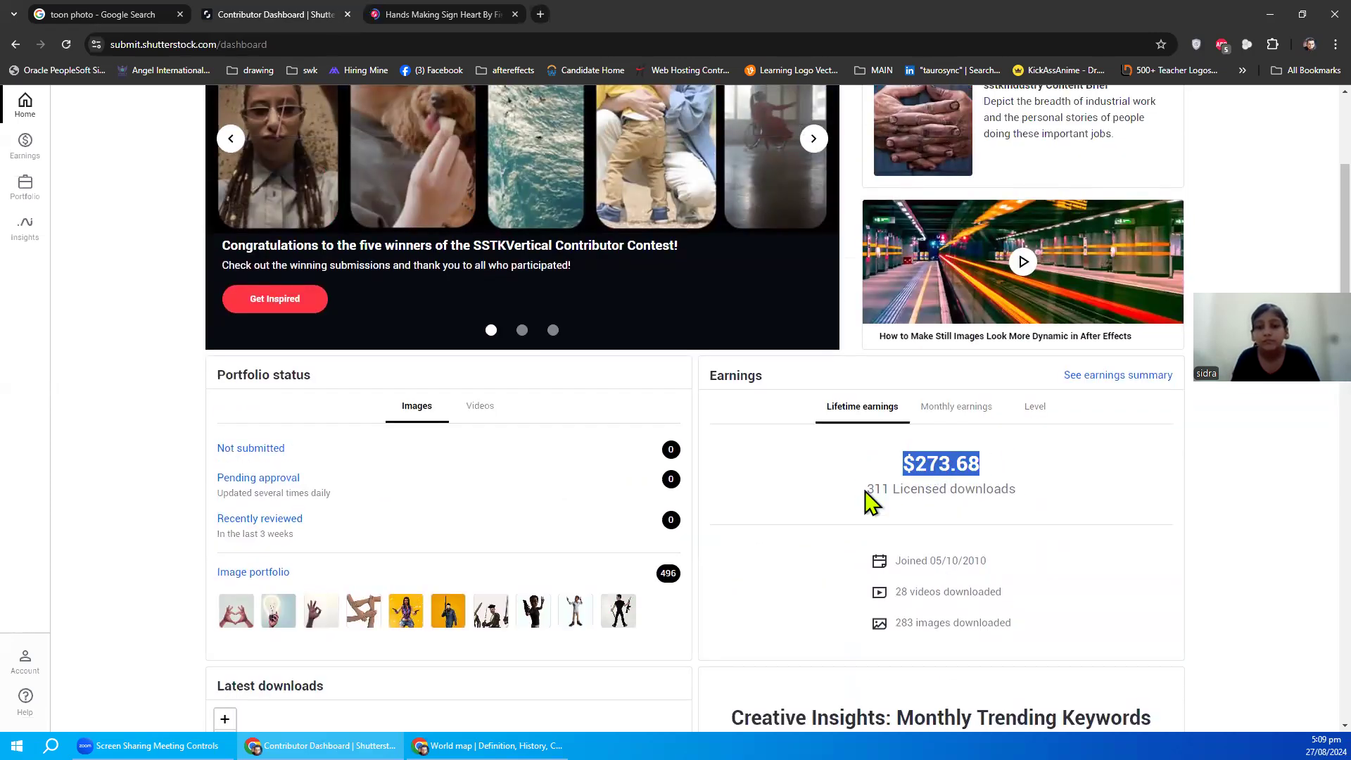
left_click(873, 493)
triple_click(872, 487)
left_click(911, 469)
double_click(913, 467)
- Switch to the 'Hands Making Sign Heart' illustration tab and look over its page
scroll(1303, 266, "up", 3)
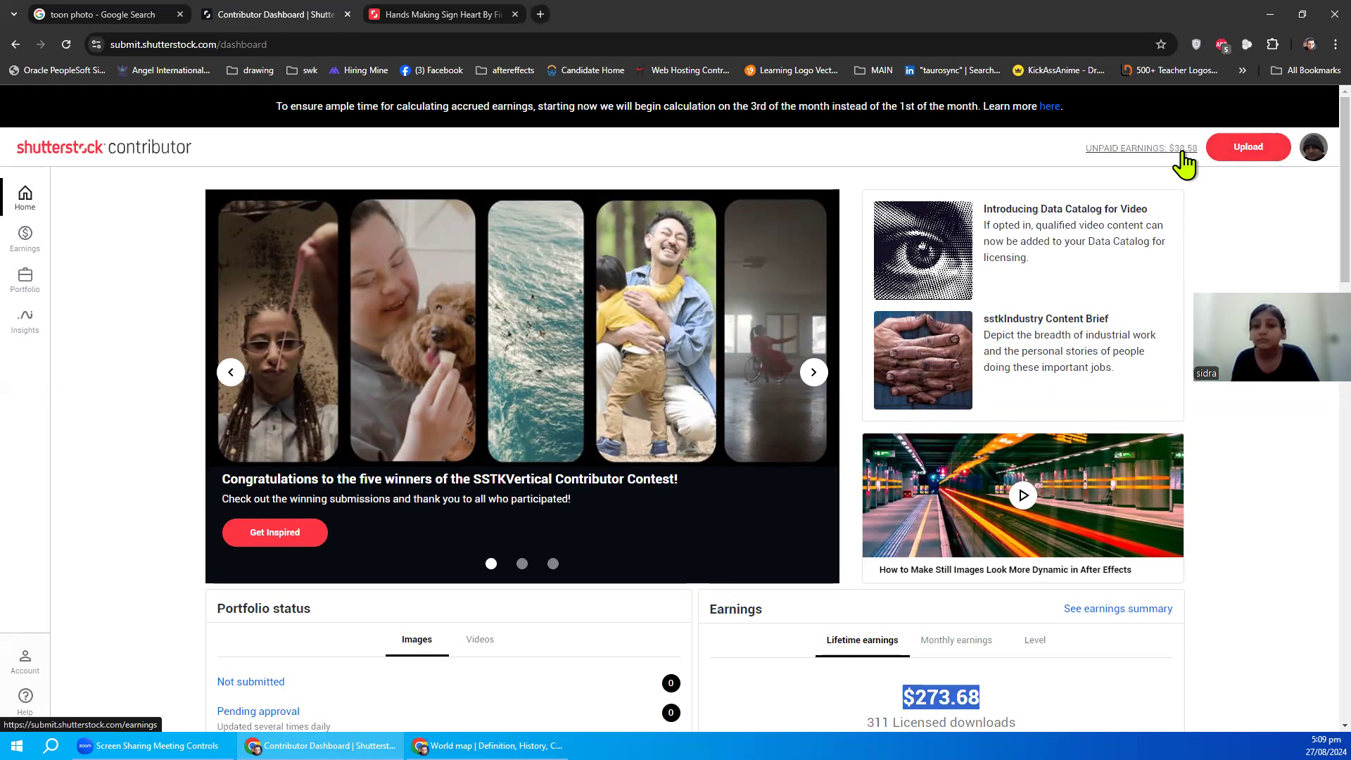
left_click(473, 14)
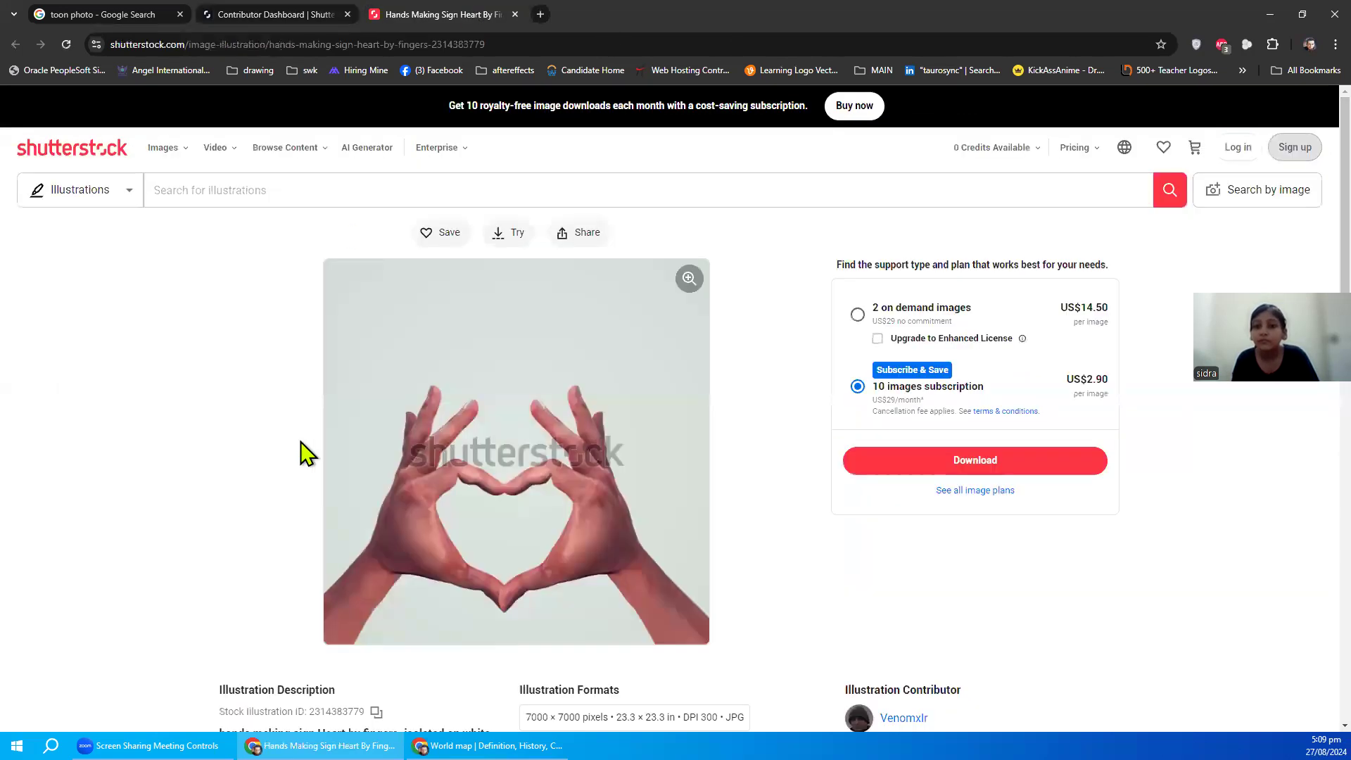
scroll(1307, 242, "down", 2)
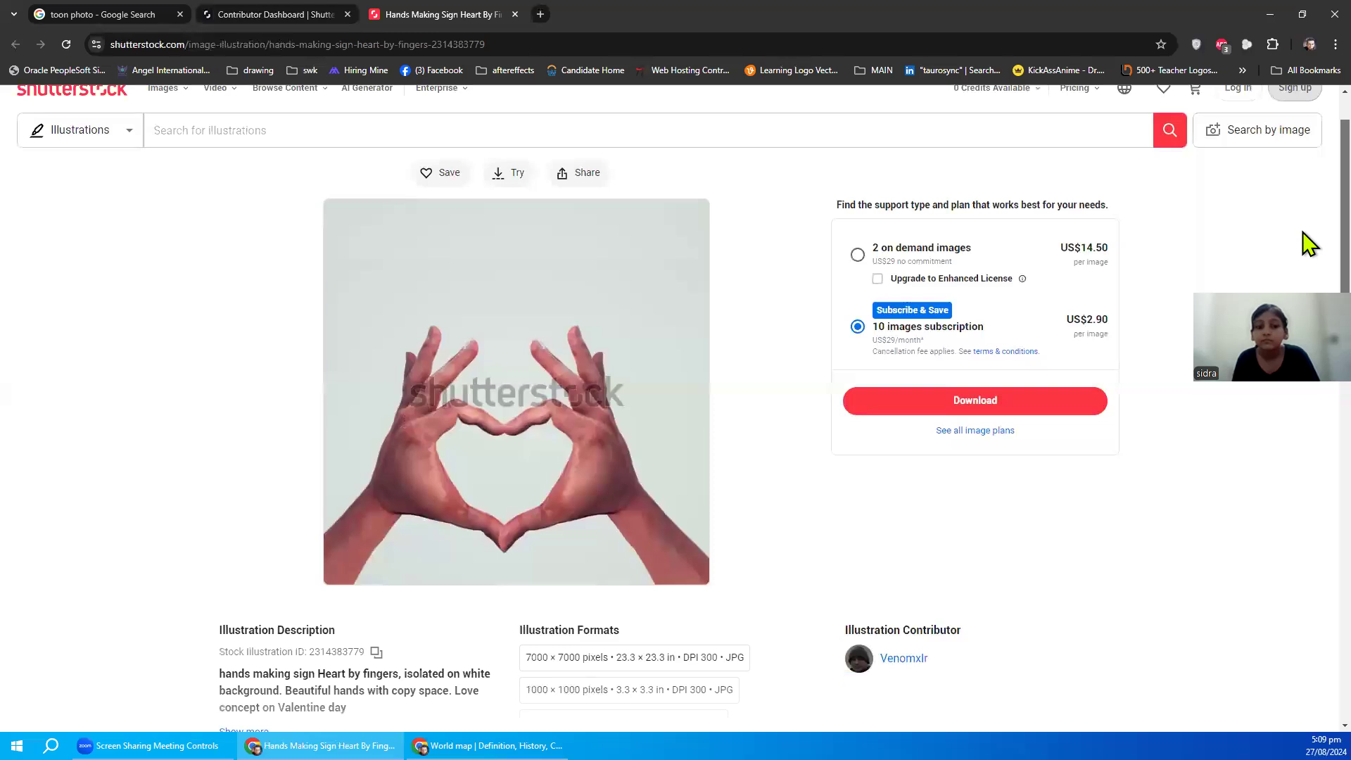
scroll(1307, 271, "down", 1)
scroll(1307, 271, "up", 2)
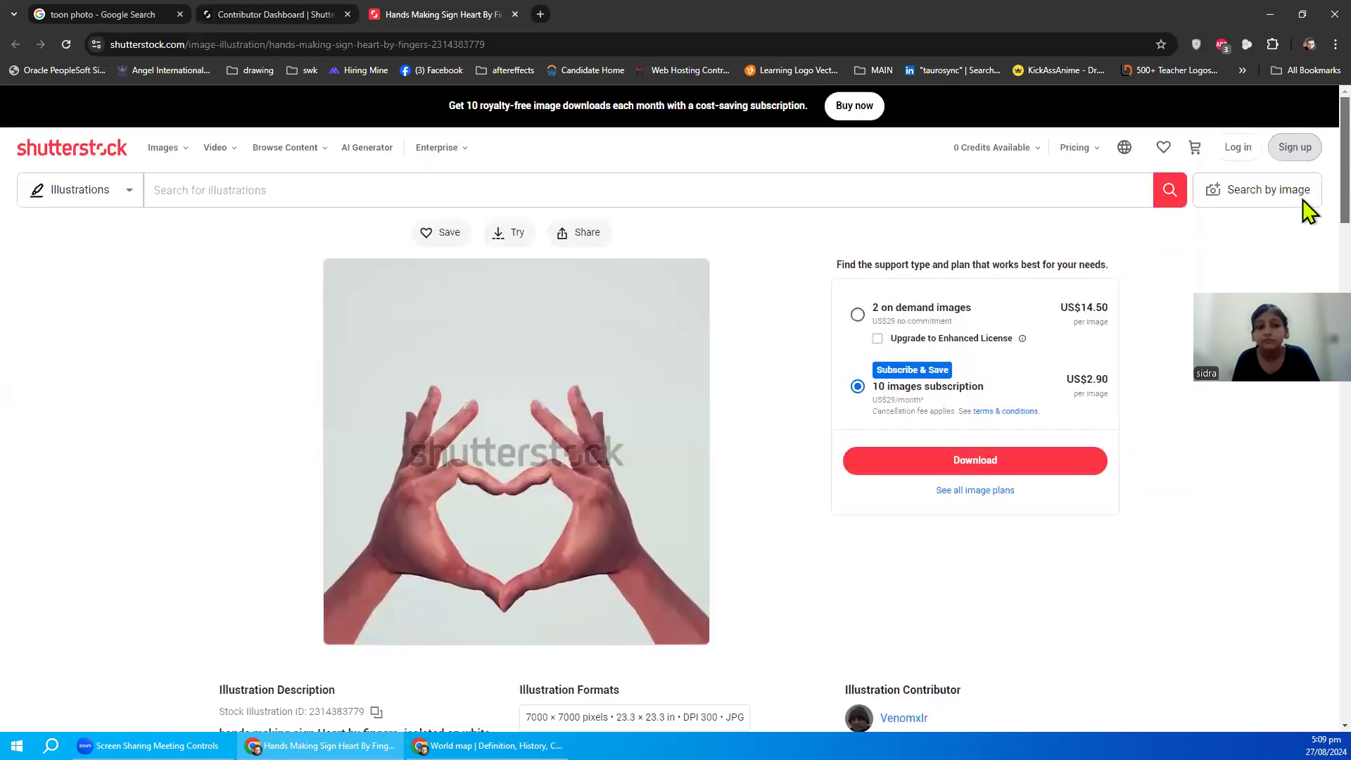
- Load the contributor's public portfolio at shutterstock.com/g/iftawan
left_click(458, 45)
type("shutterstock")
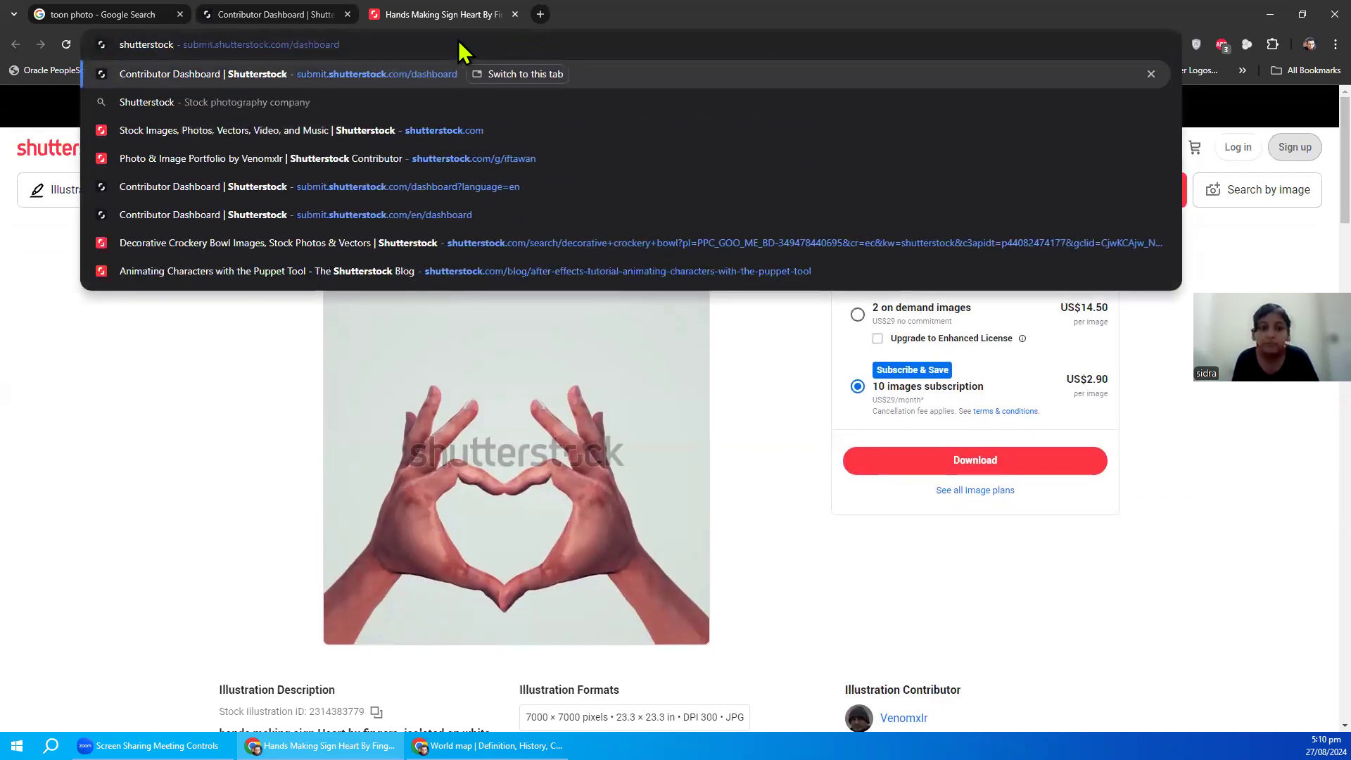
type(".com/")
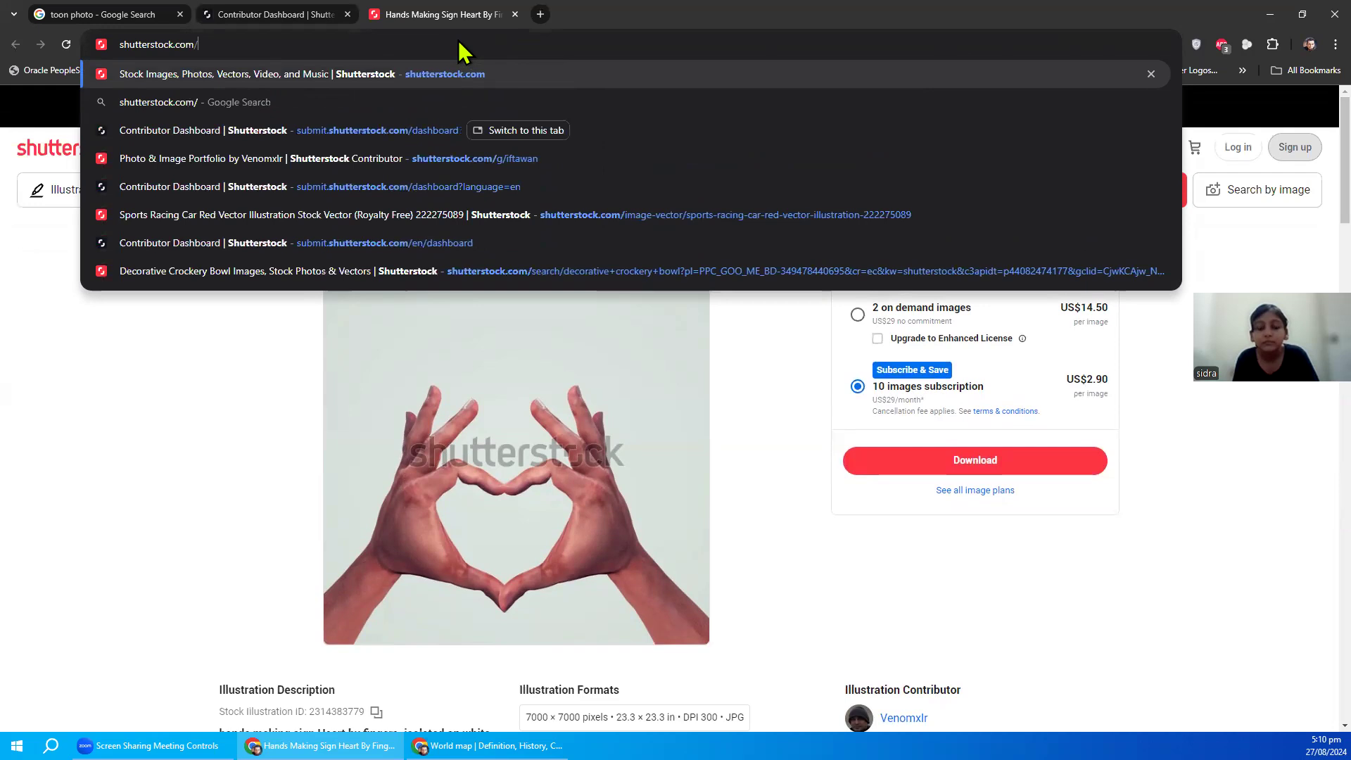
type("g/iftawan")
key("Return")
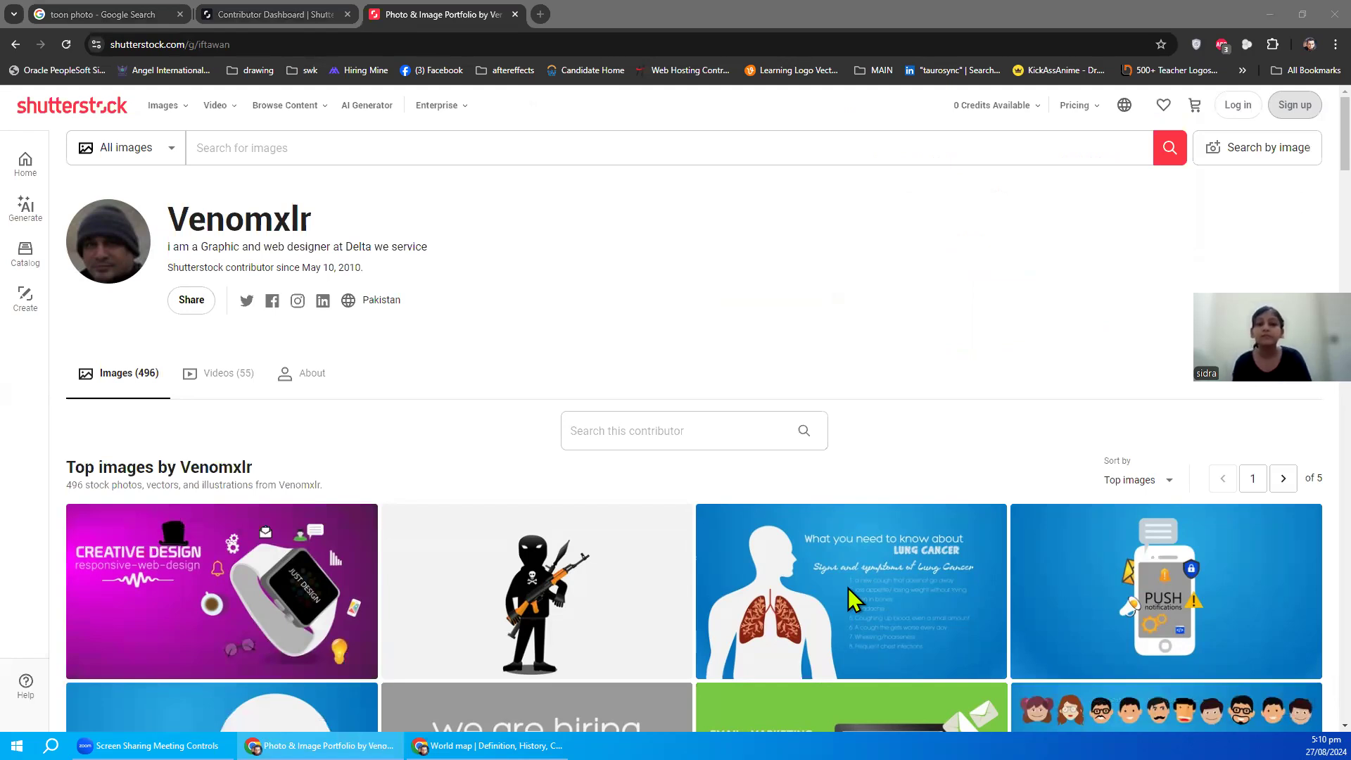
left_click(1302, 153)
- Scroll through portfolio page 1 to the bottom and advance to page 2
scroll(1303, 155, "down", 2)
scroll(1302, 166, "down", 2)
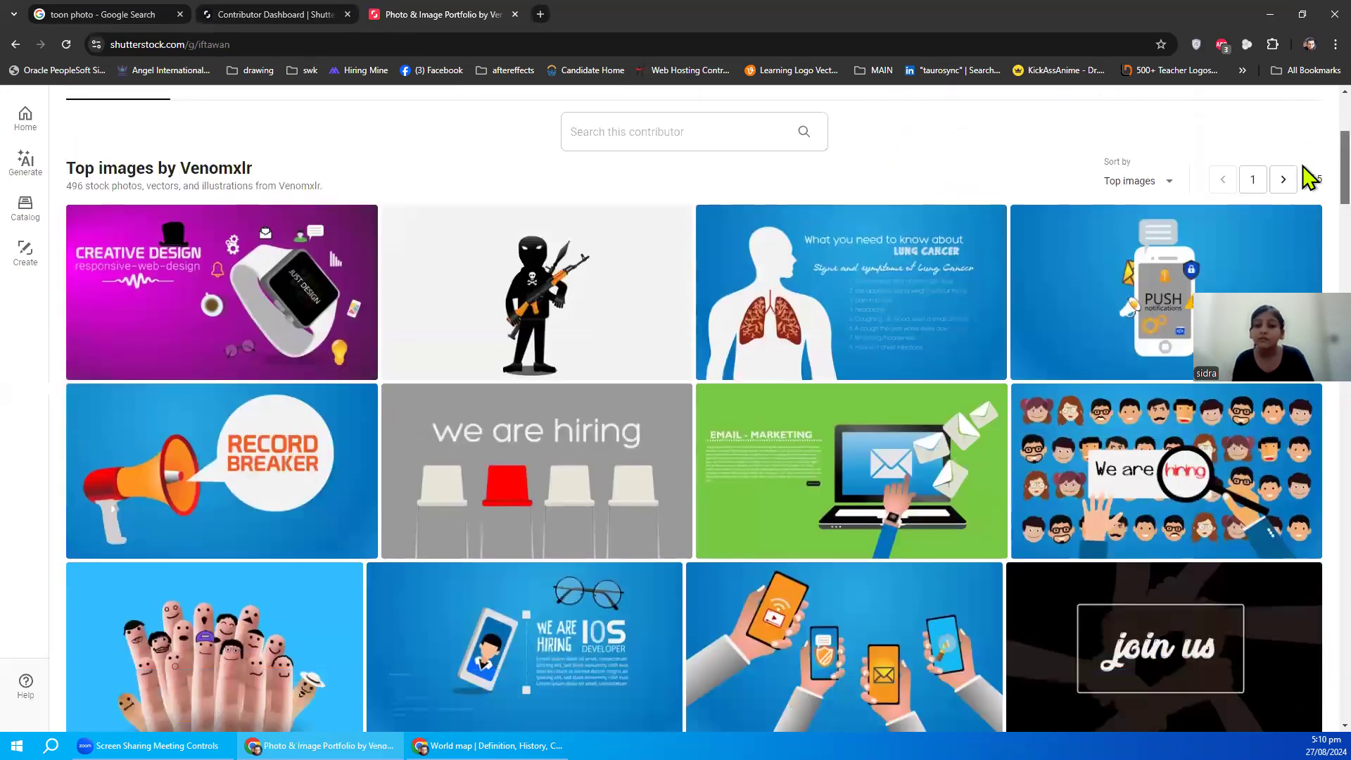
scroll(1307, 186, "down", 3)
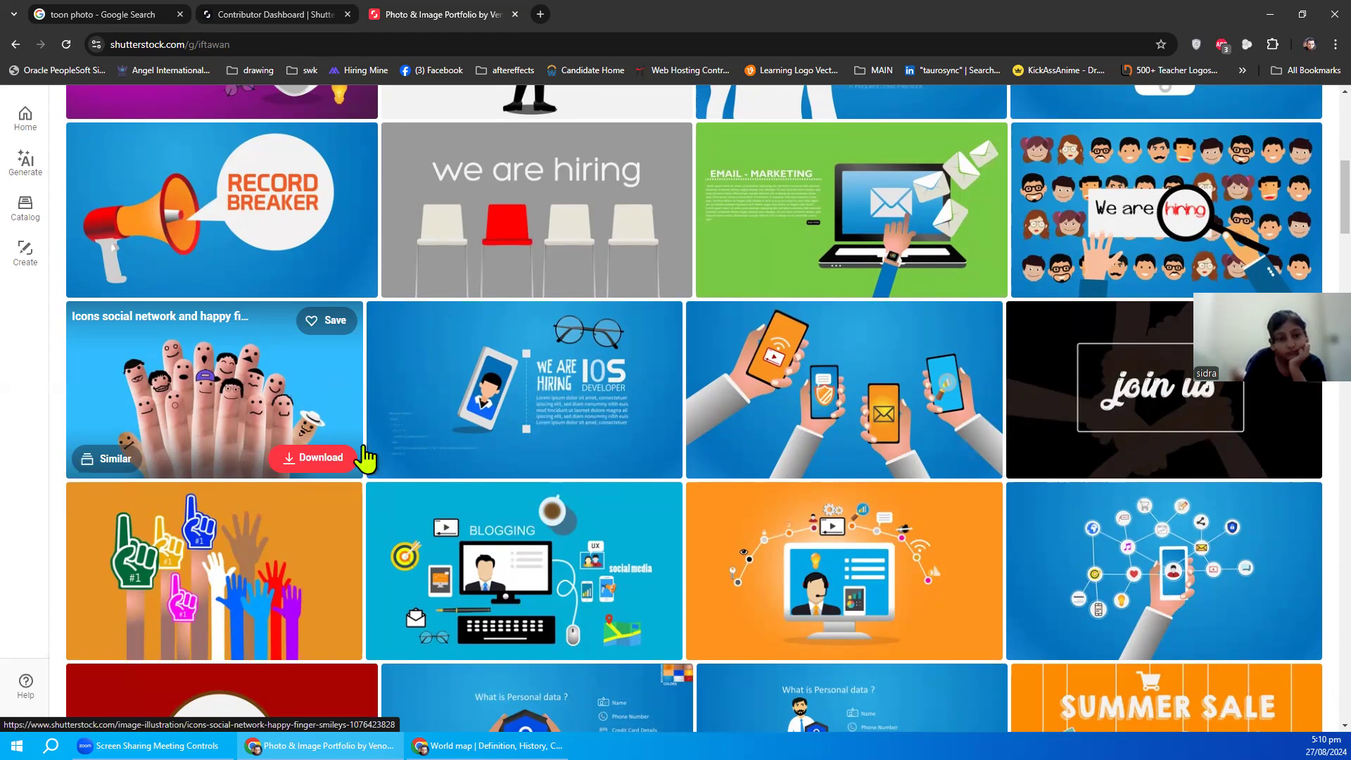
mouse_move(843, 570)
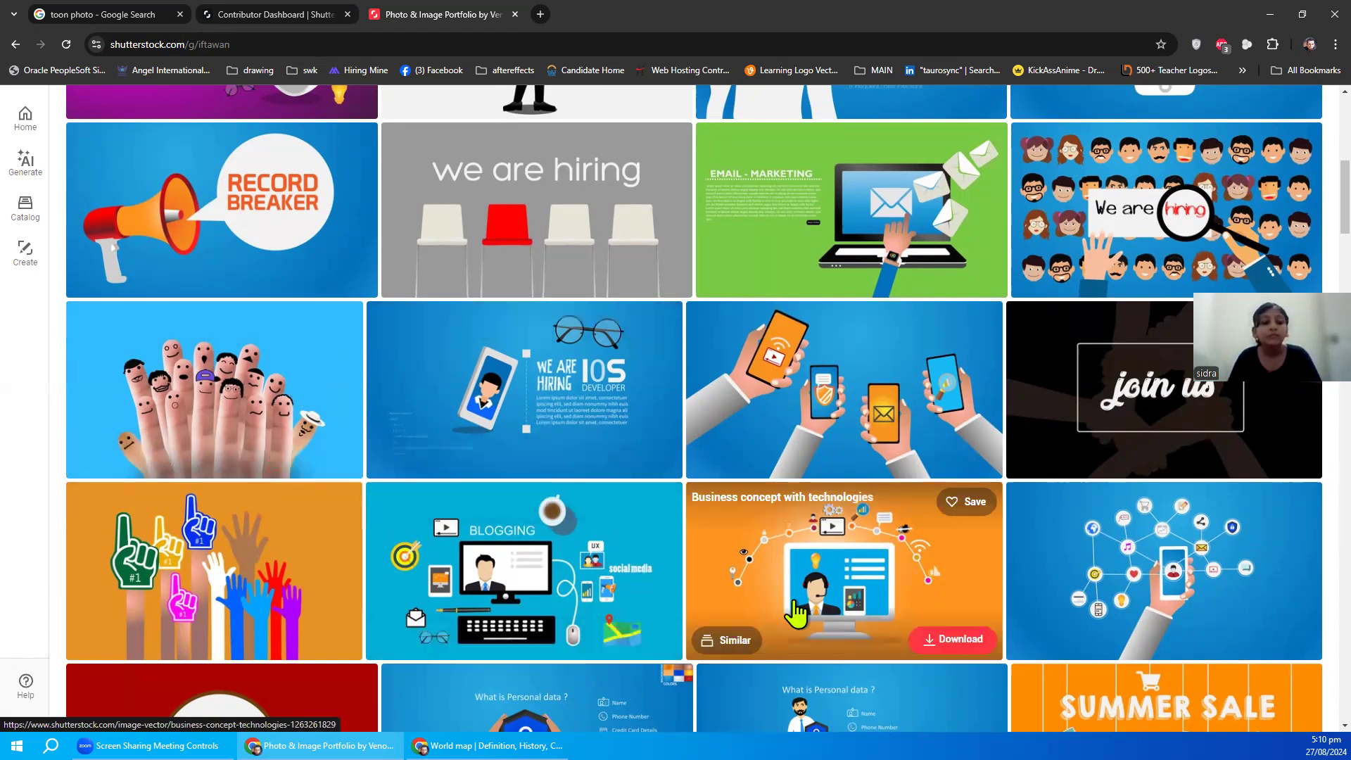
scroll(1308, 229, "down", 2)
scroll(1303, 255, "down", 5)
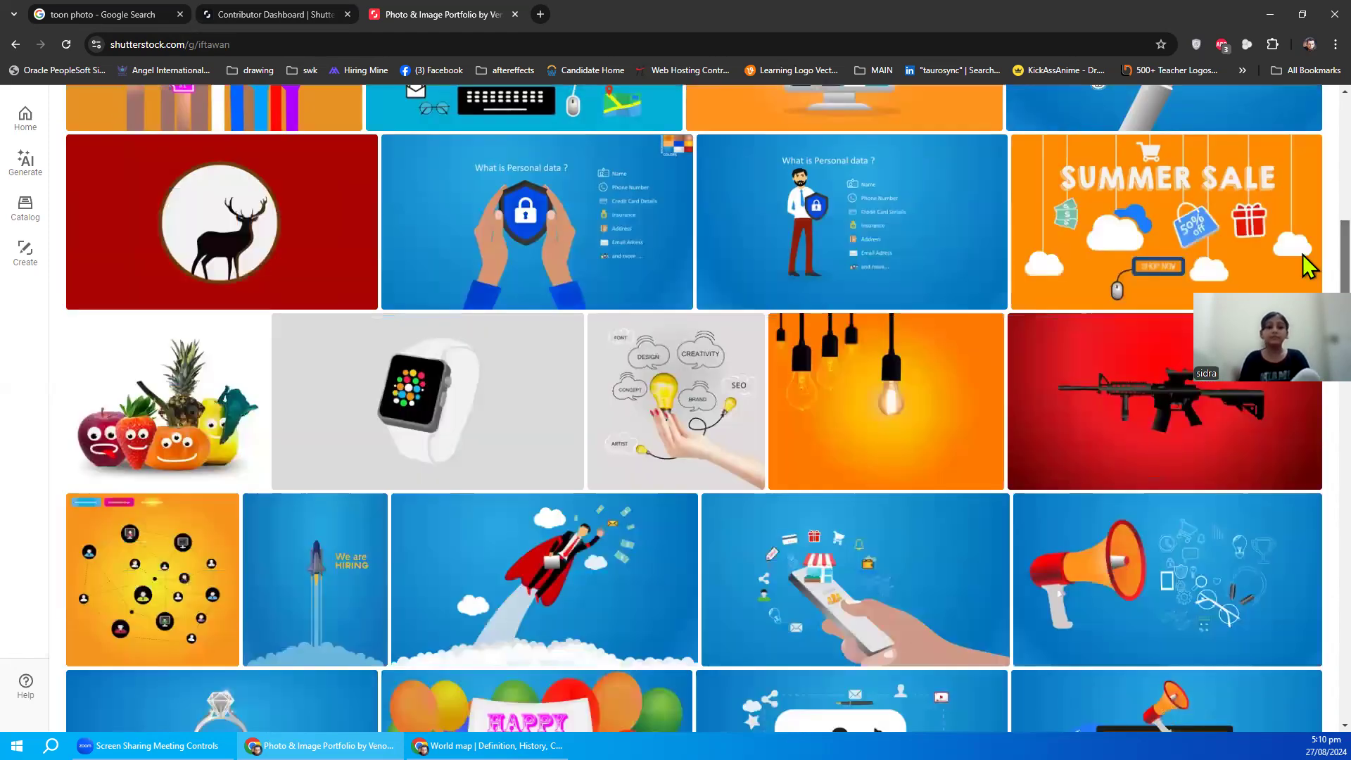
scroll(1303, 267, "down", 5)
scroll(1303, 268, "down", 2)
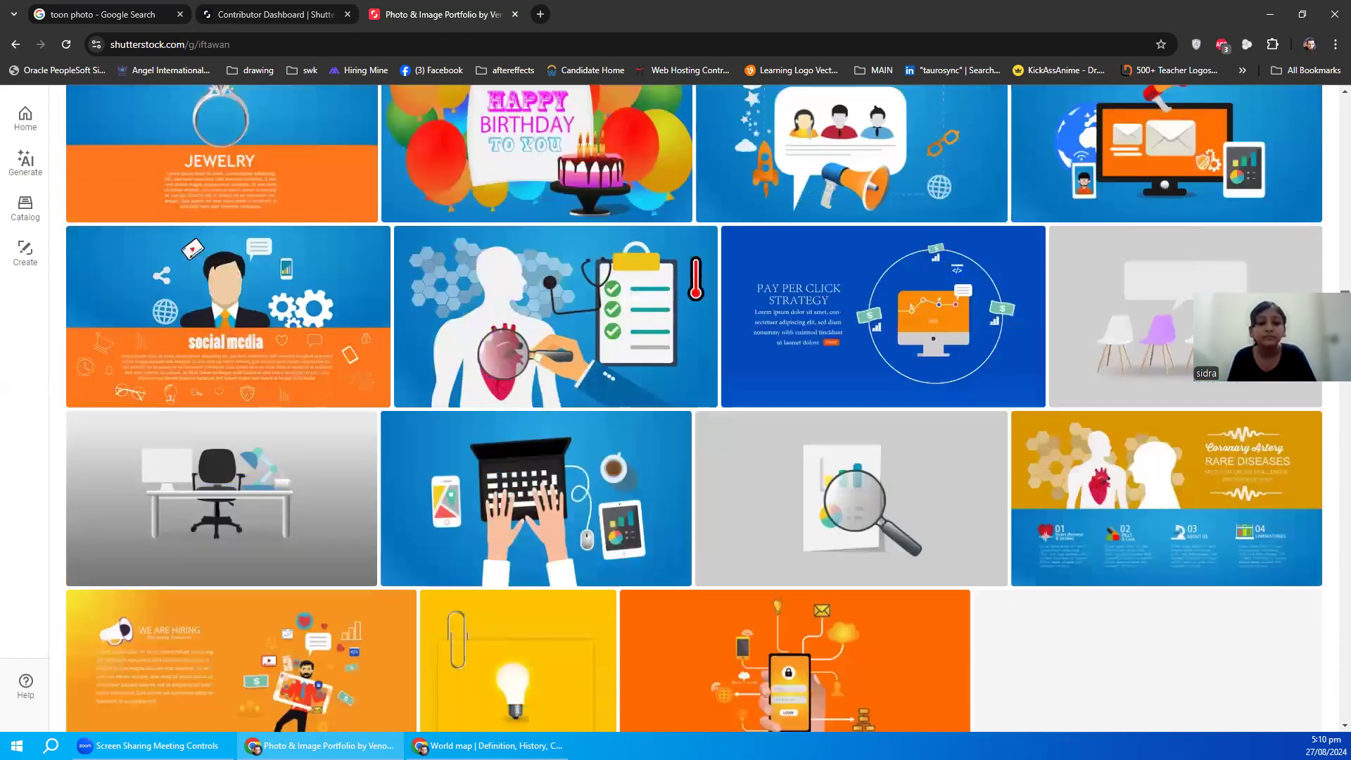
scroll(1303, 267, "down", 2)
scroll(1303, 268, "down", 2)
scroll(845, 535, "down", 1)
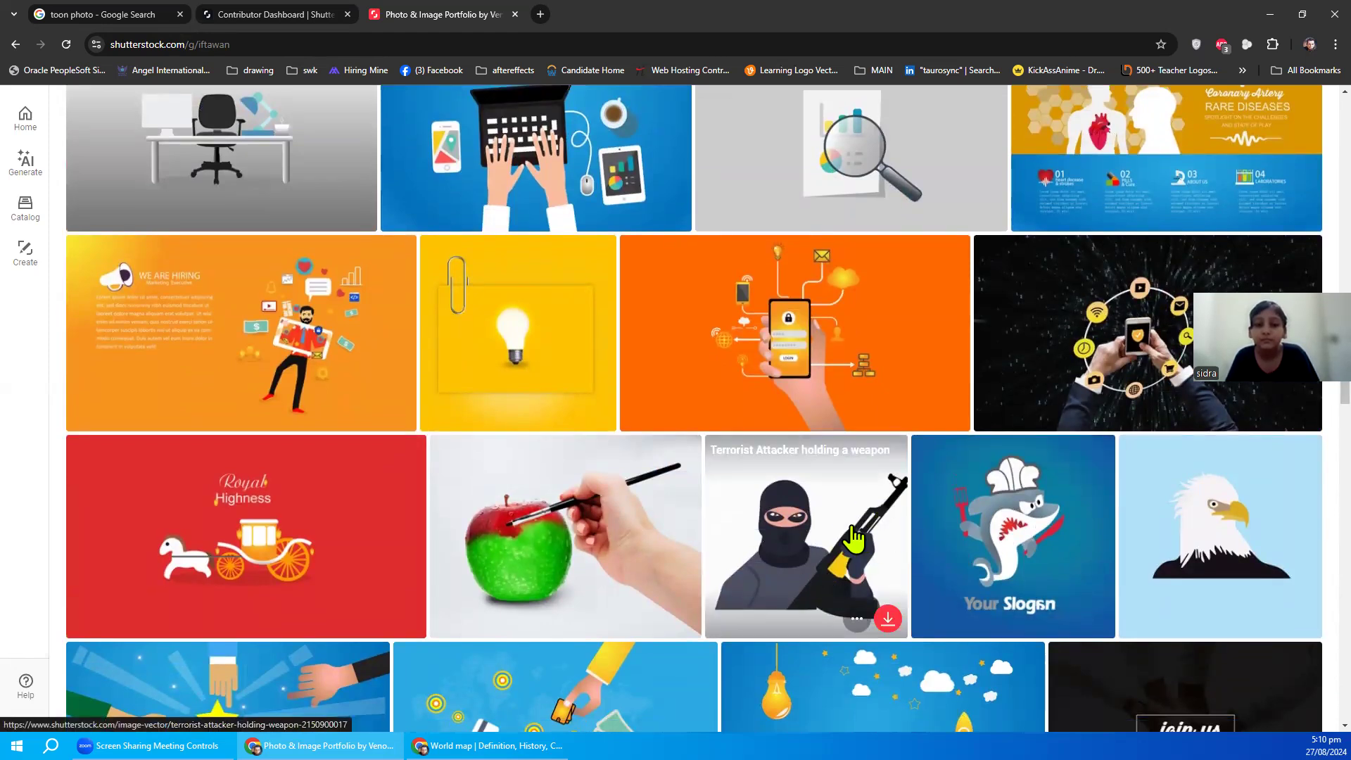
mouse_move(1012, 536)
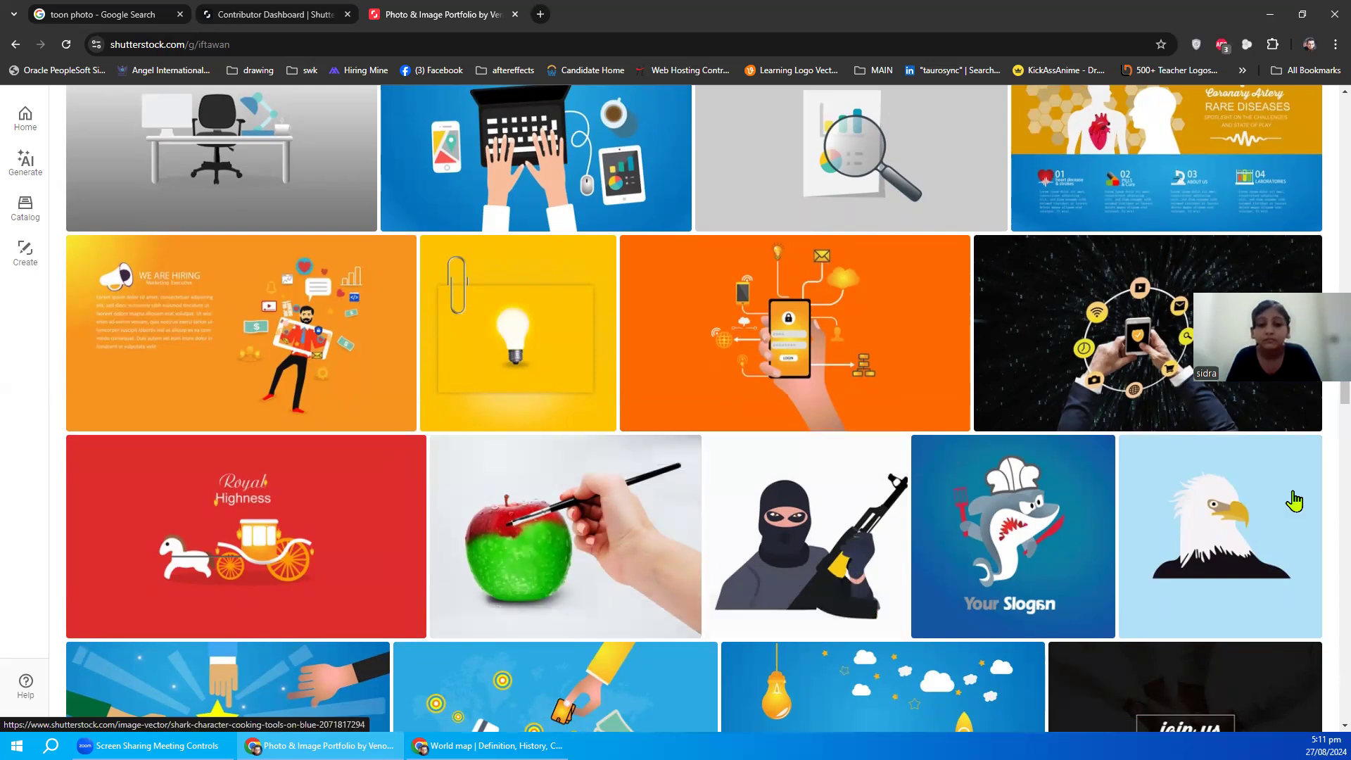
scroll(1308, 401, "down", 3)
scroll(1308, 422, "down", 4)
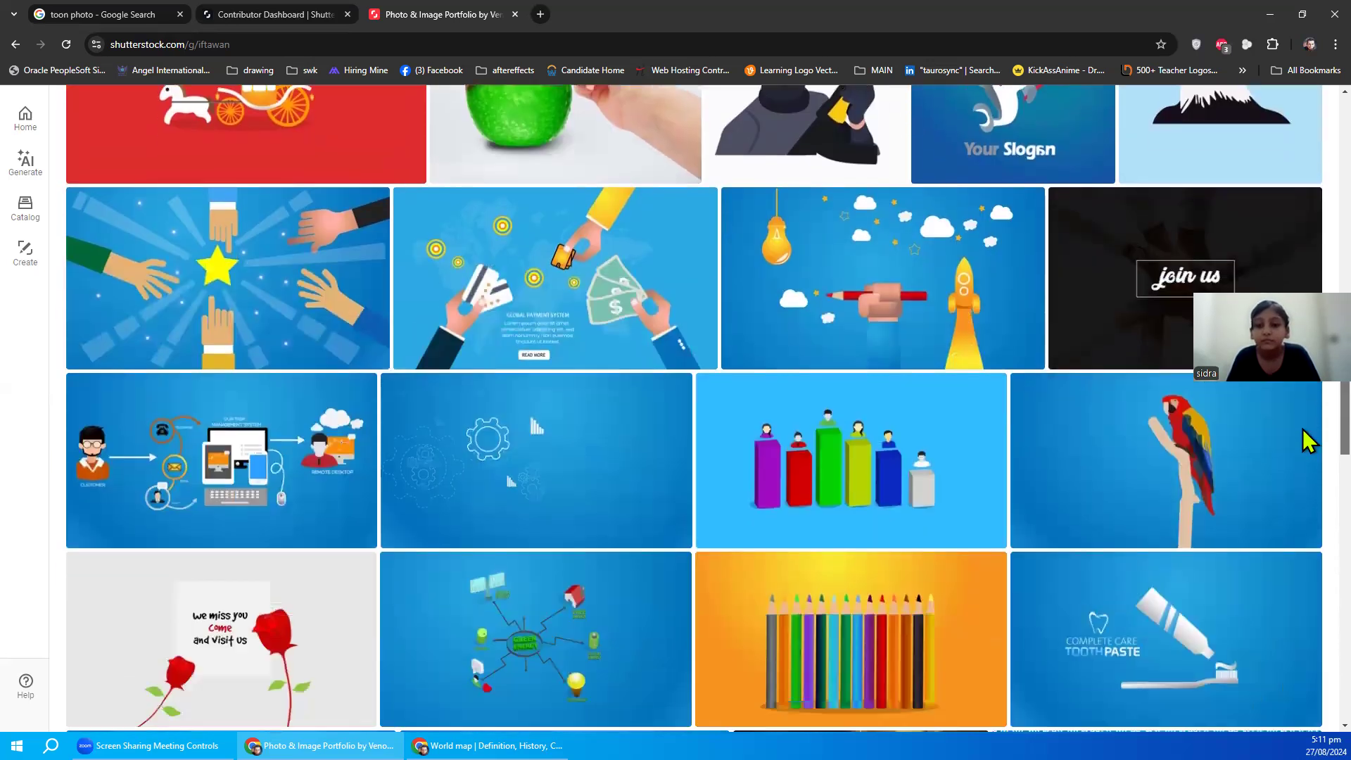
scroll(1306, 444, "down", 2)
scroll(1307, 451, "up", 2)
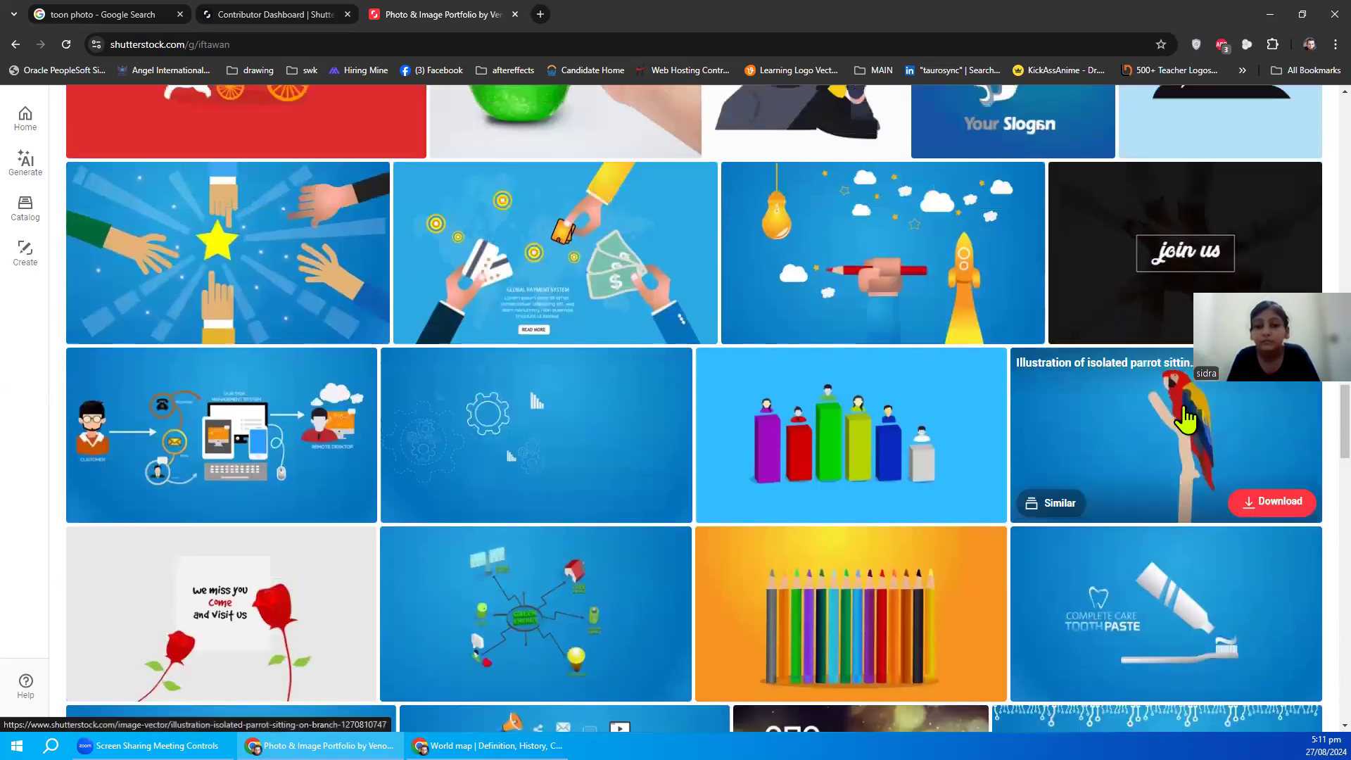
scroll(1307, 443, "down", 6)
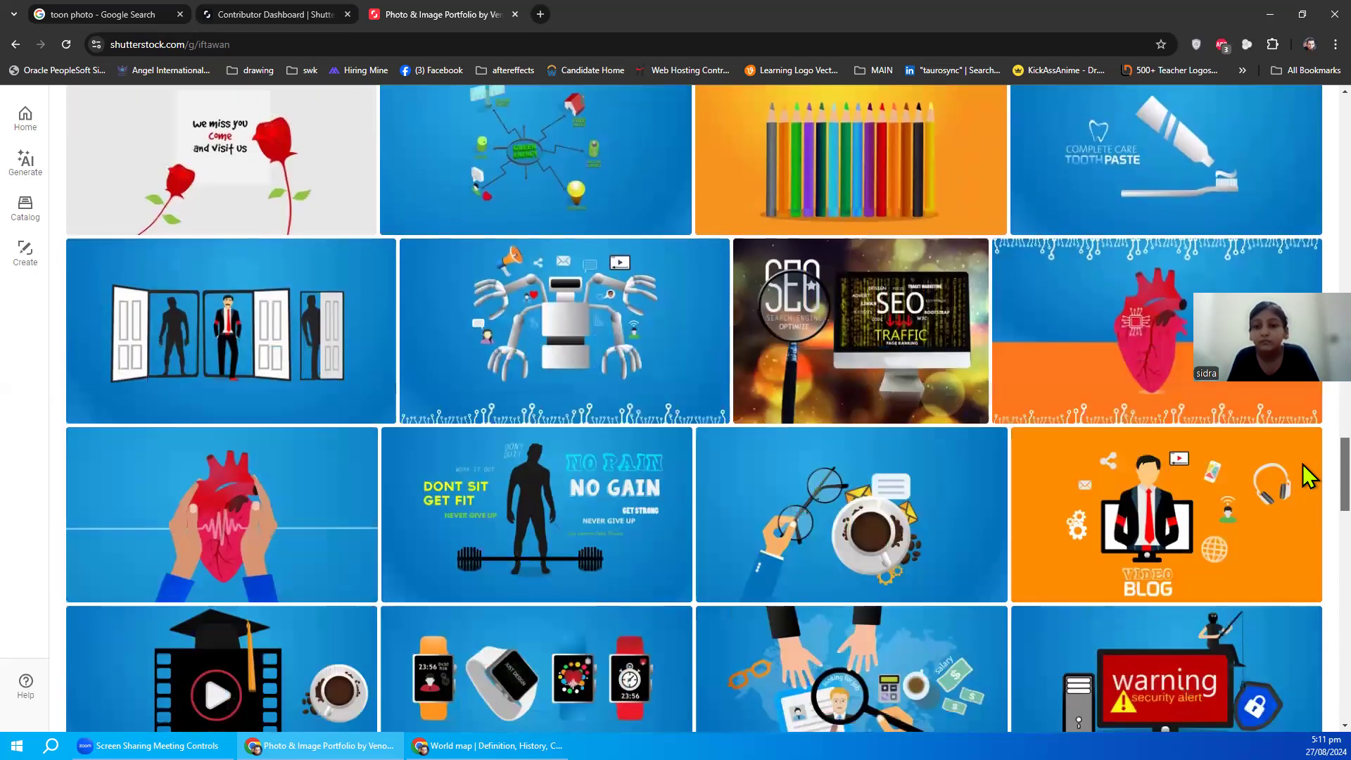
scroll(1307, 479, "down", 1)
scroll(1303, 486, "down", 2)
scroll(1303, 493, "down", 1)
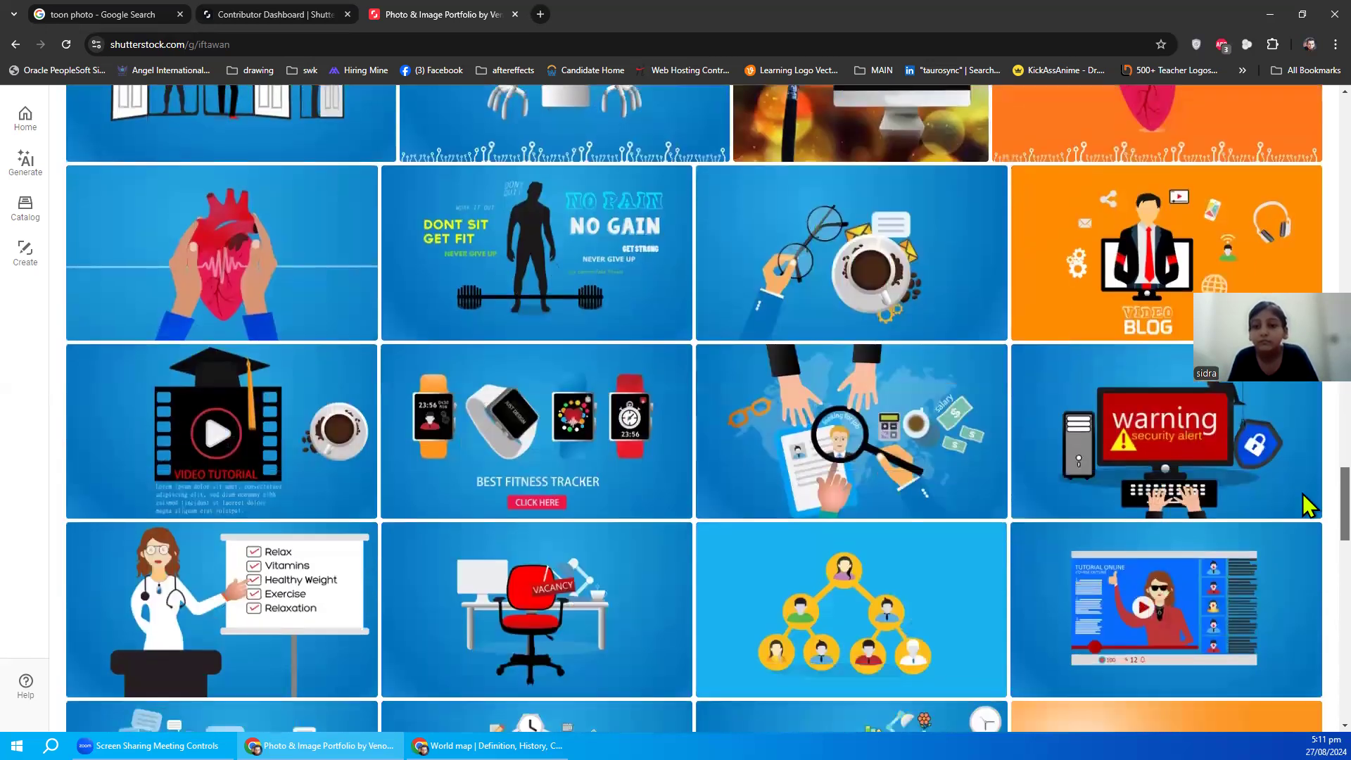
scroll(1307, 506, "down", 3)
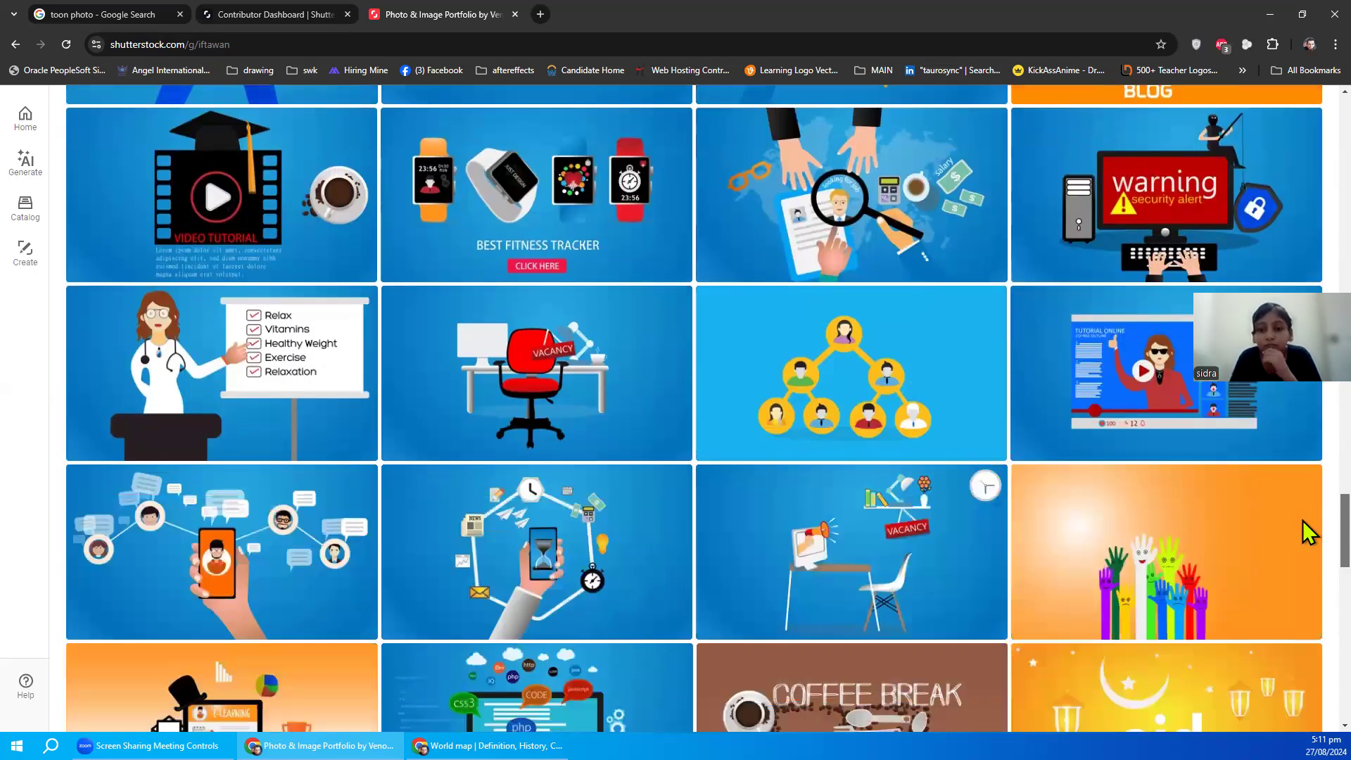
scroll(1303, 522, "up", 1)
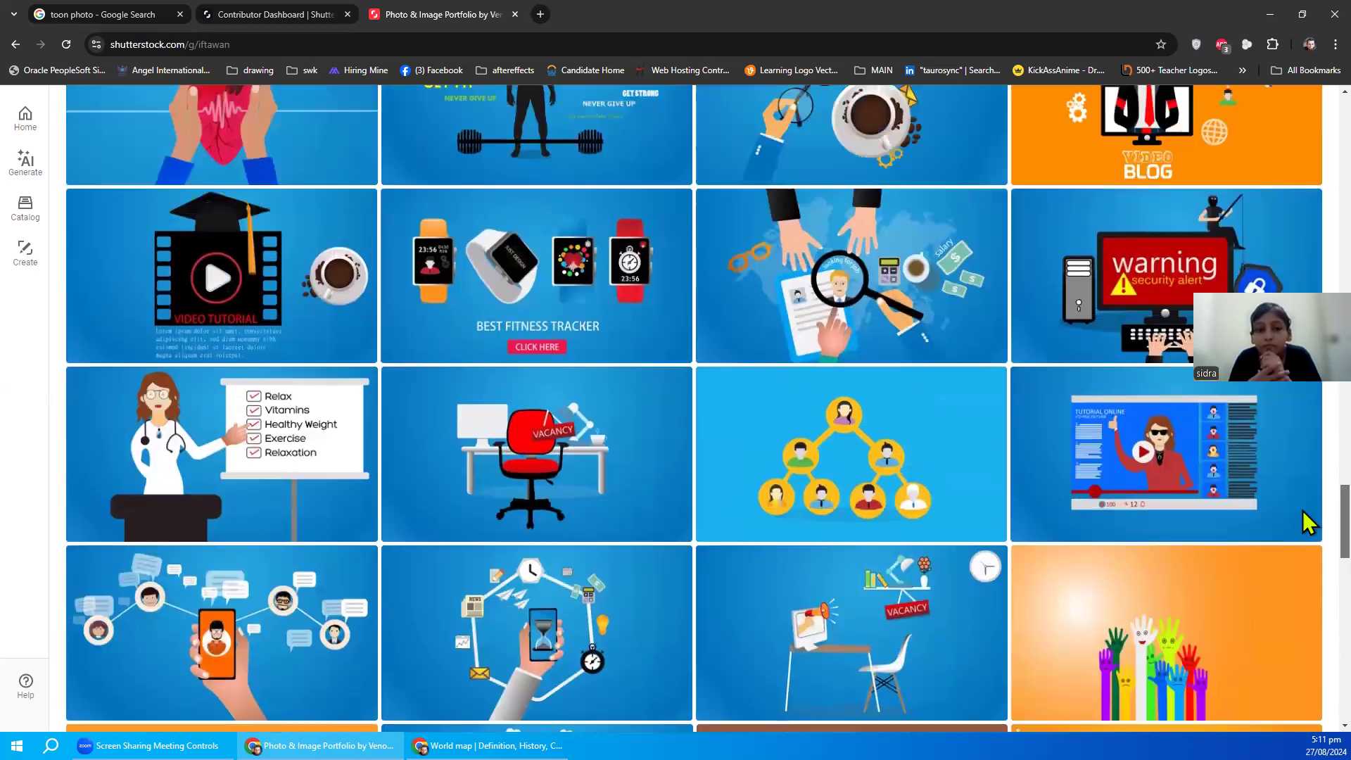
scroll(1303, 513, "down", 5)
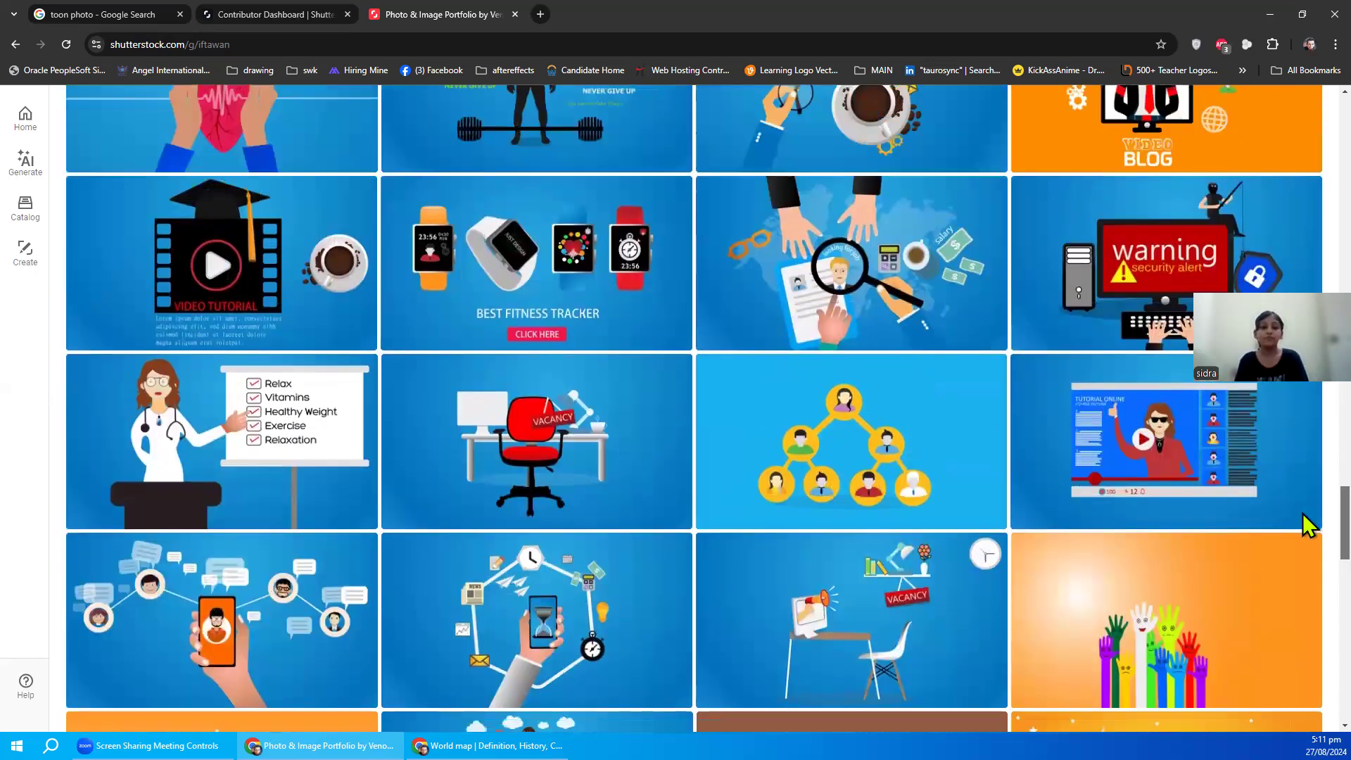
scroll(1303, 560, "down", 2)
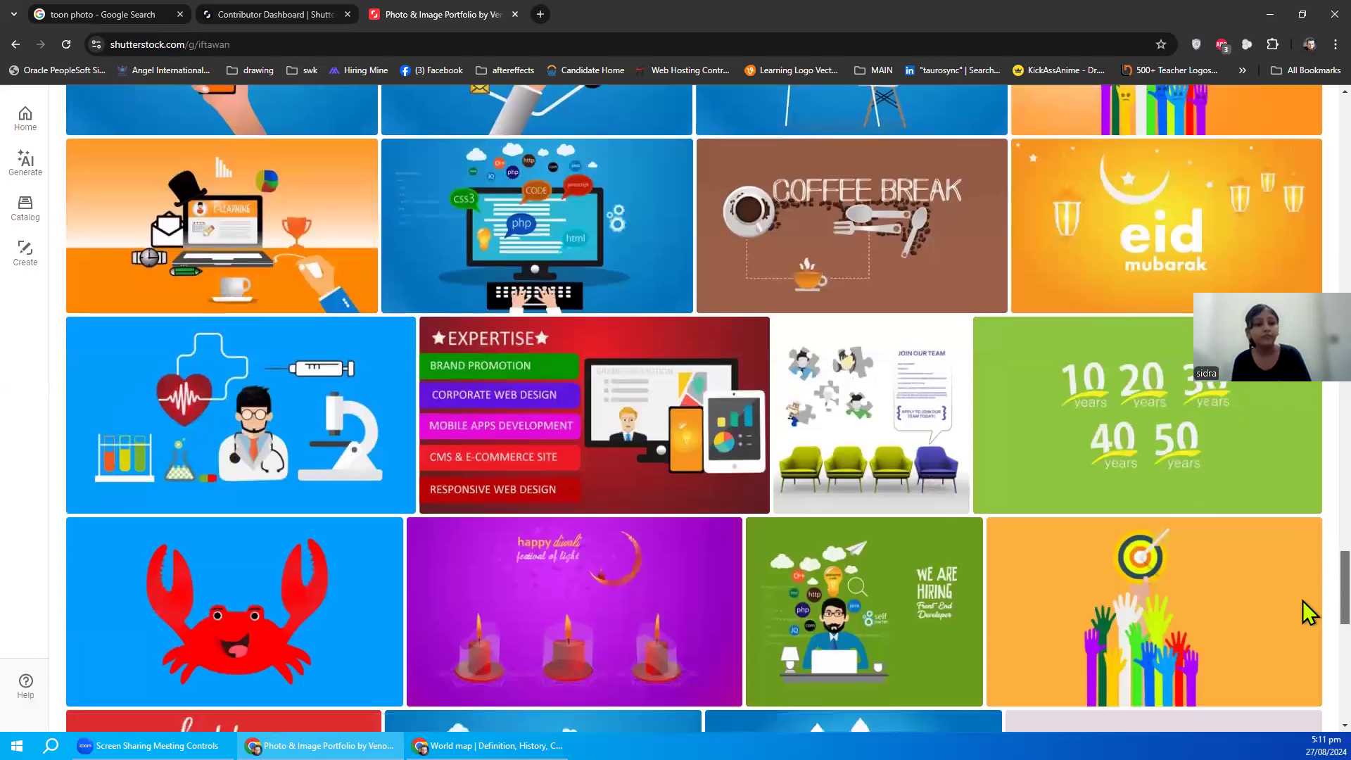
scroll(1302, 601, "down", 3)
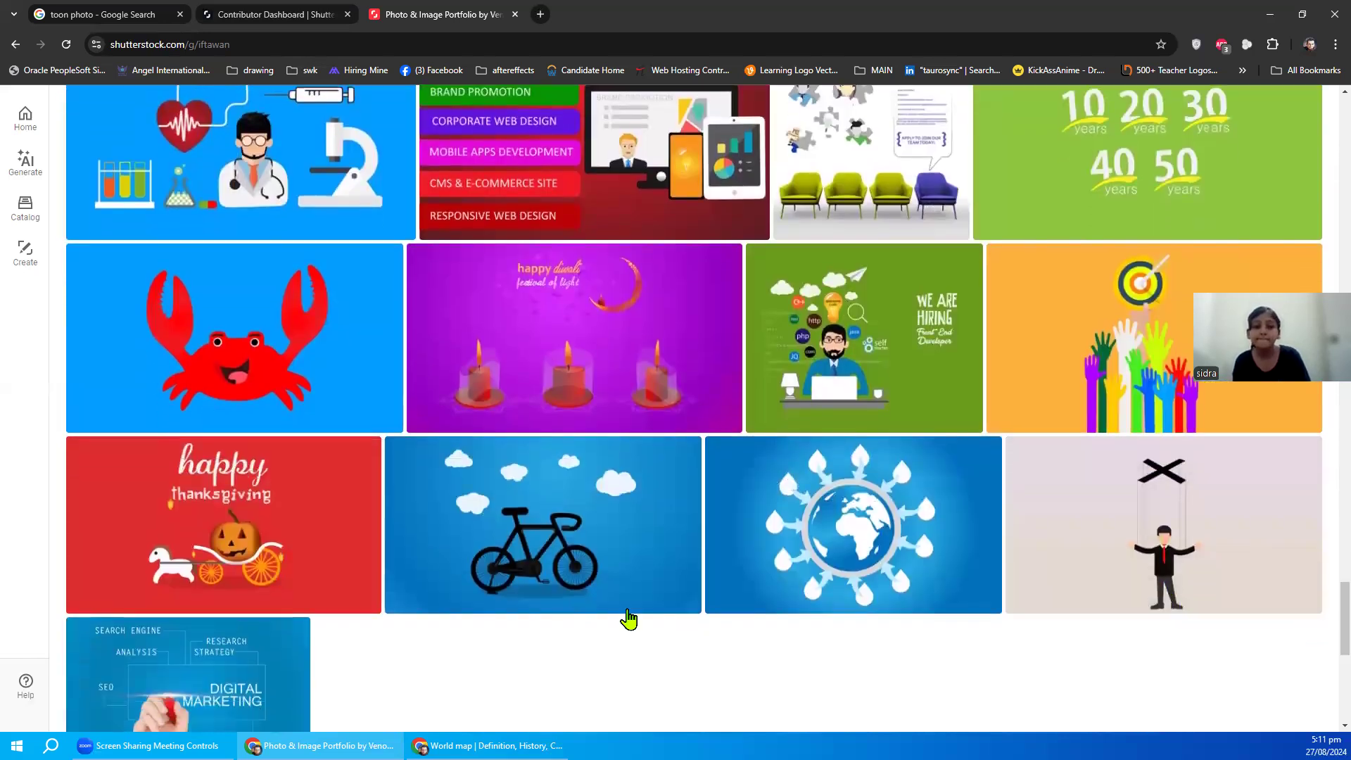
mouse_move(1164, 525)
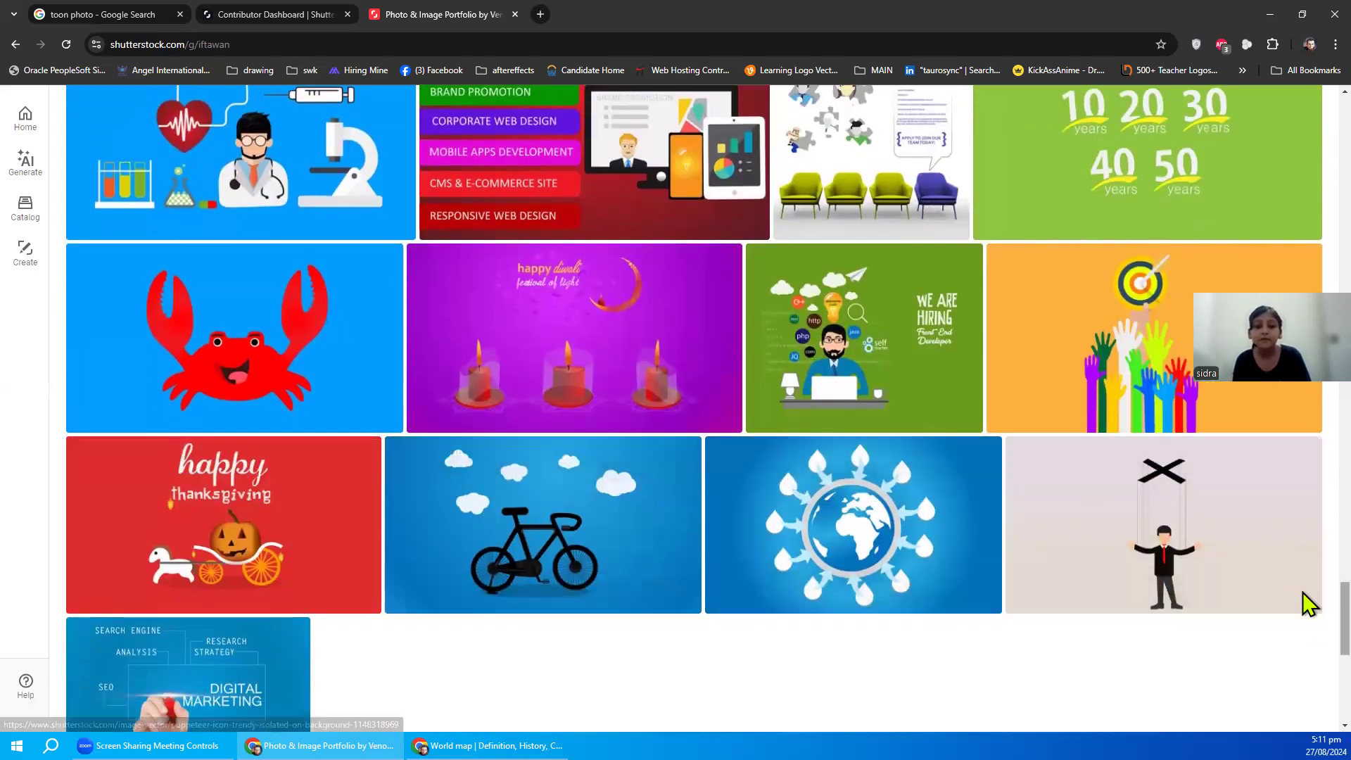
scroll(1303, 598, "down", 1)
scroll(1303, 604, "down", 2)
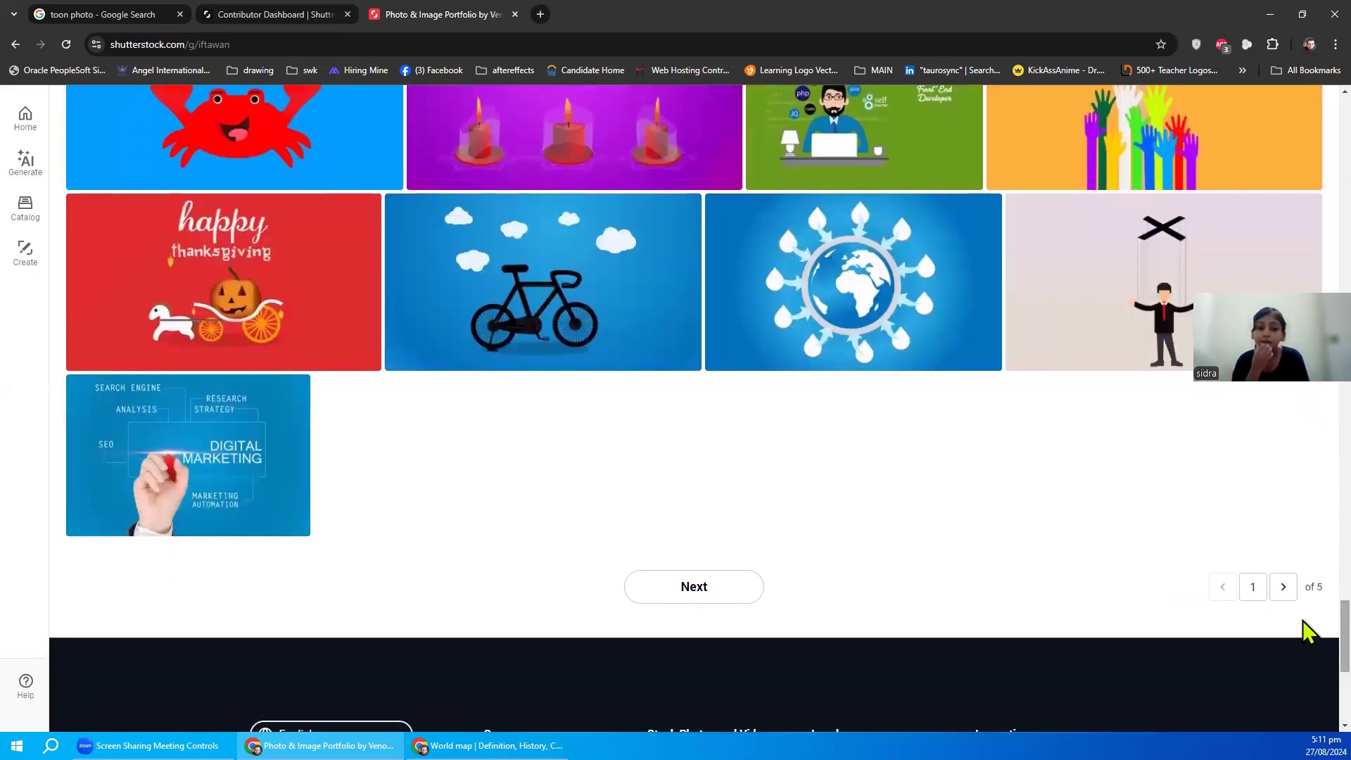
left_click(709, 599)
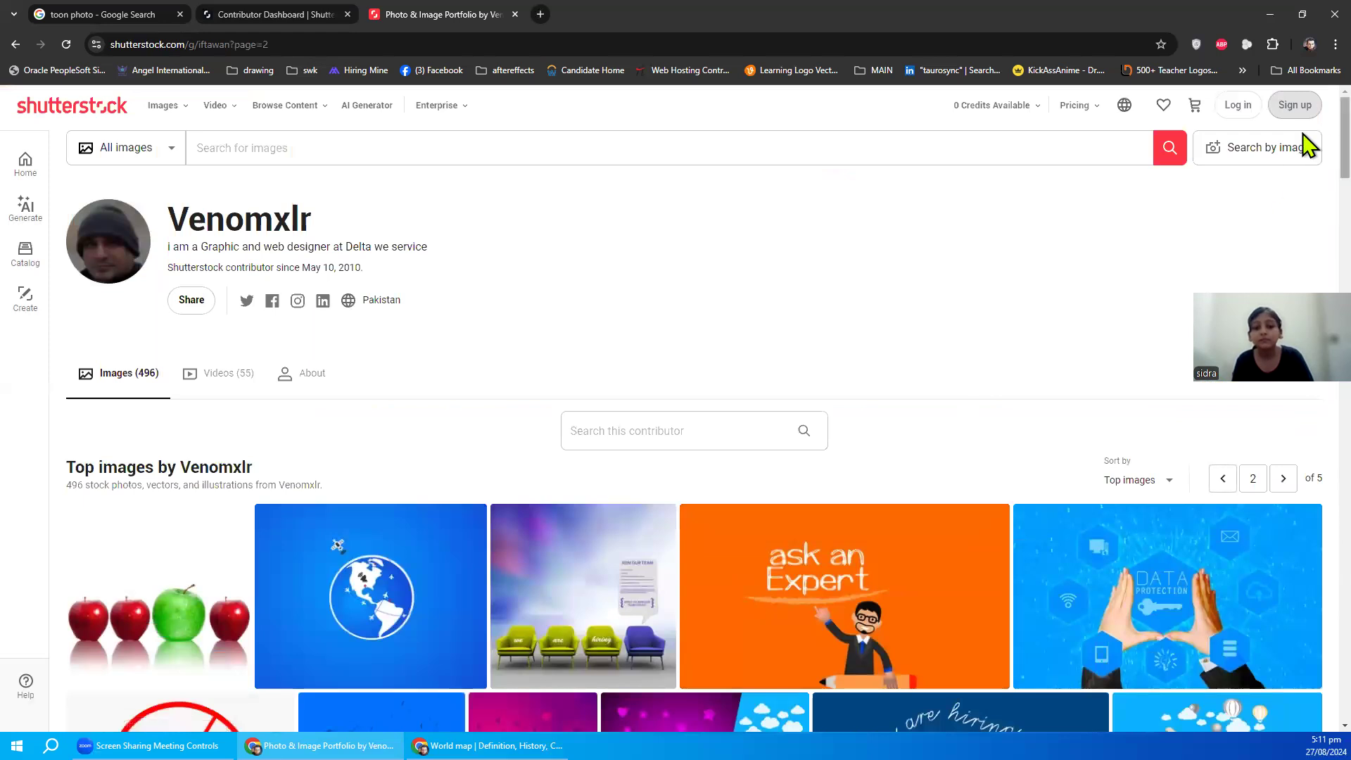
- Scroll page 2 and open the selfie-man and gangster-with-sword images in background tabs
scroll(1303, 176, "down", 3)
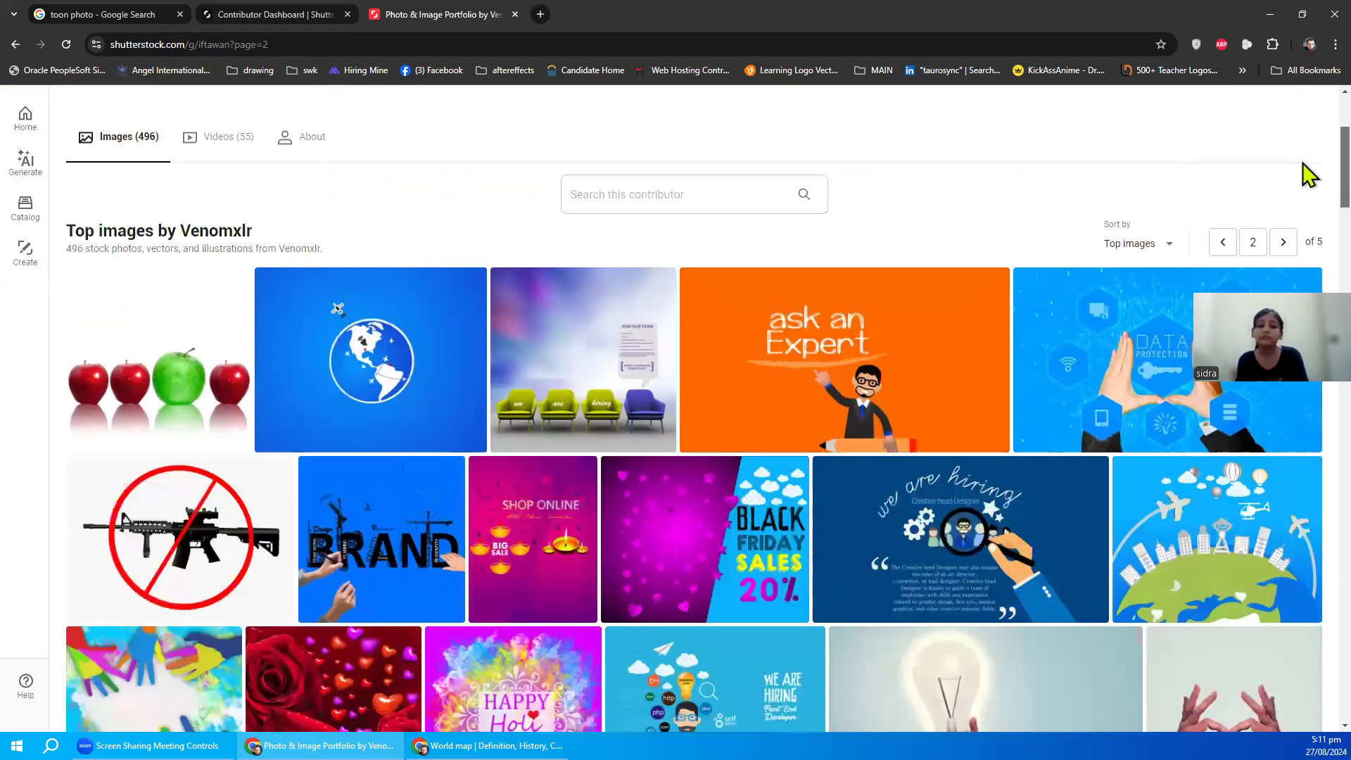
scroll(1303, 169, "down", 2)
scroll(1303, 190, "down", 2)
scroll(1303, 204, "down", 1)
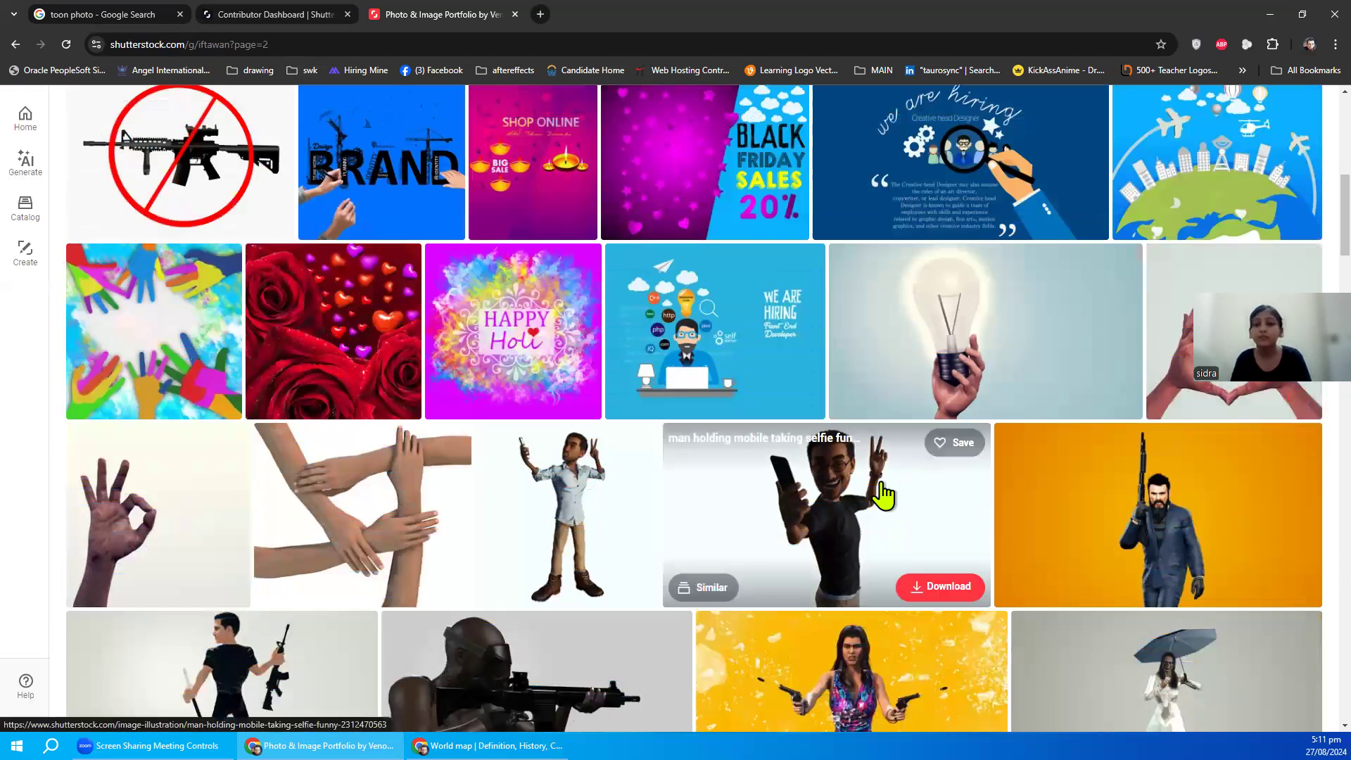
mouse_move(1216, 539)
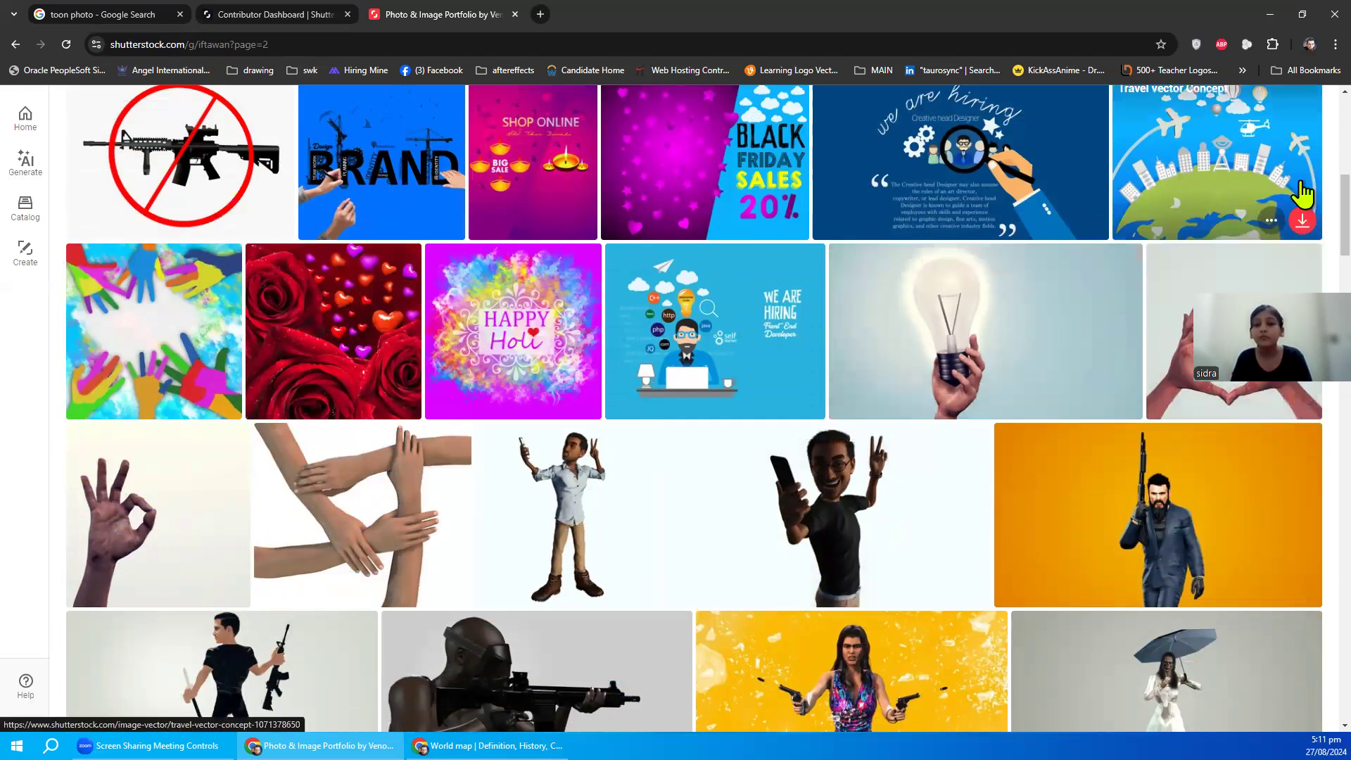
scroll(658, 567, "down", 1)
middle_click(773, 454)
middle_click(345, 556)
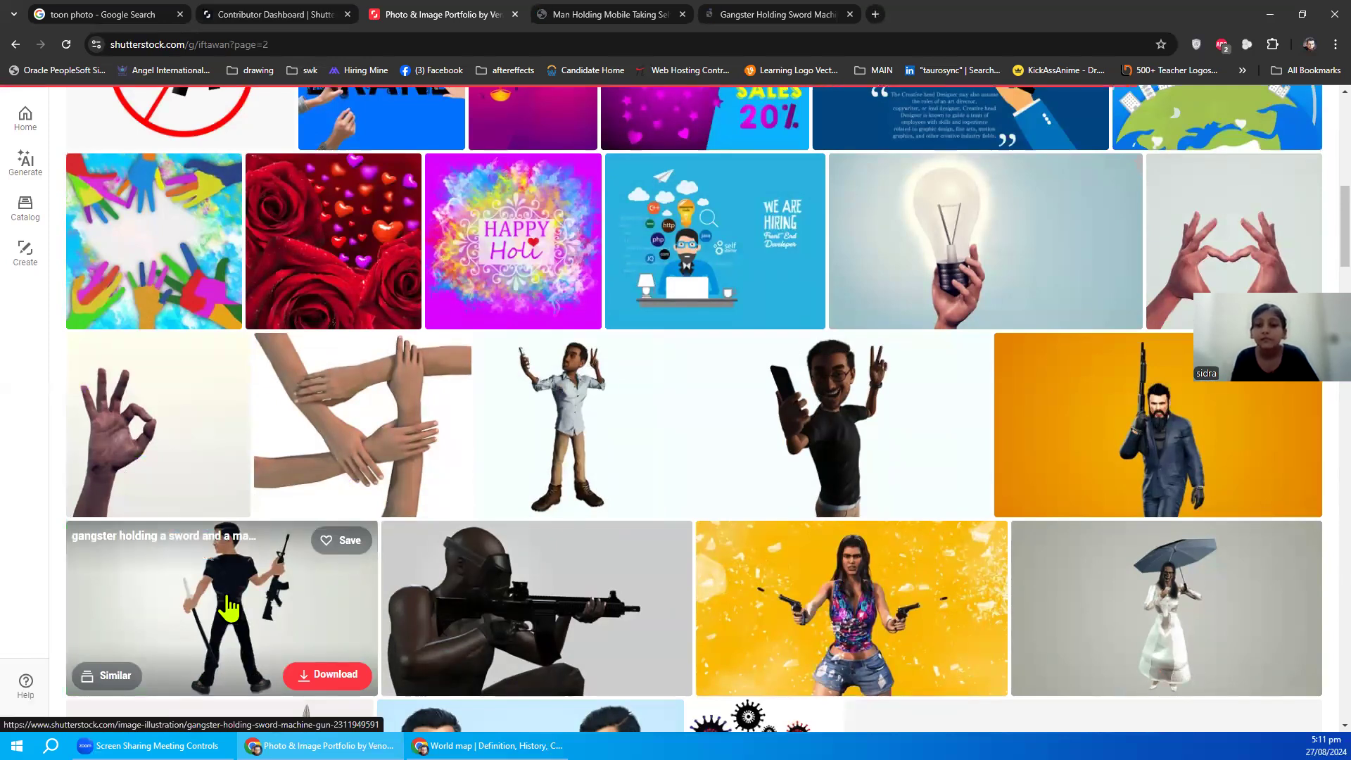
- View the gangster image enlarged at 125% zoom, then close its tab
left_click(618, 14)
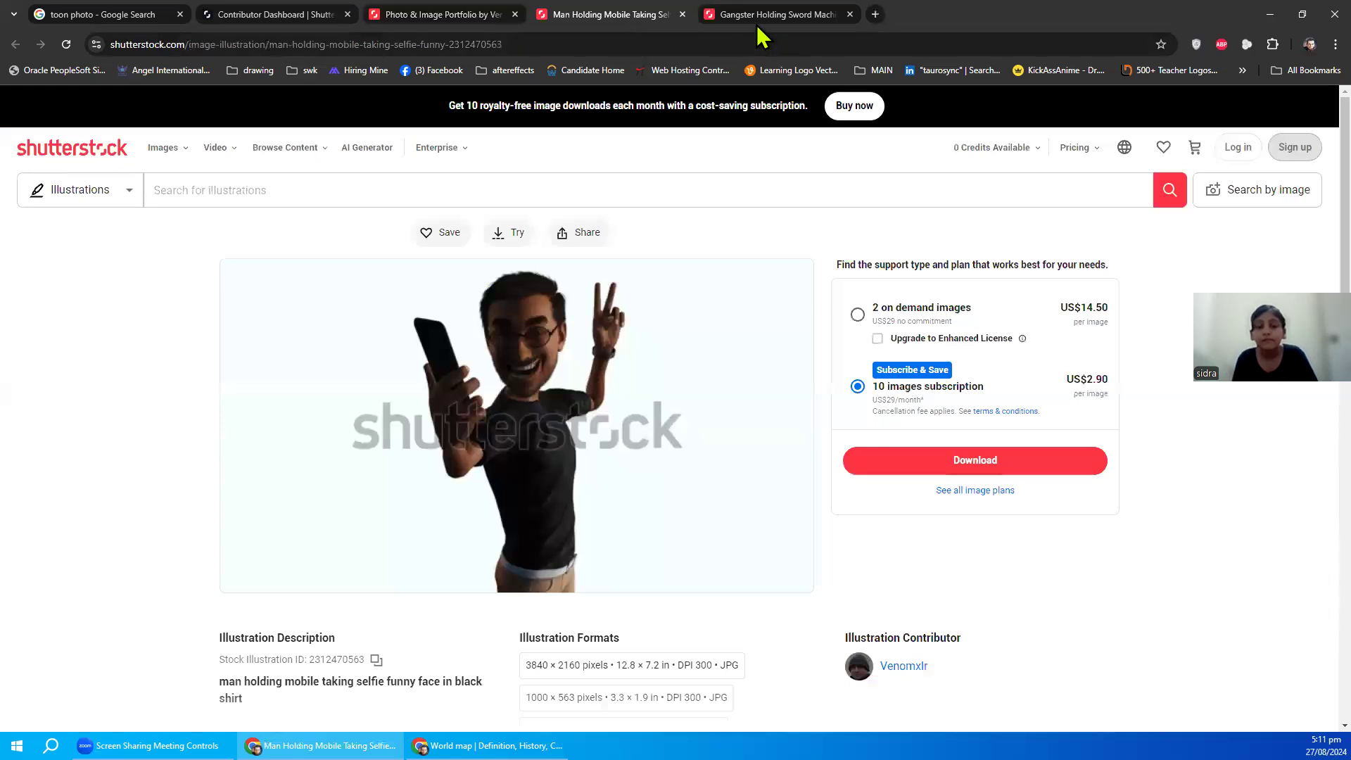
left_click(771, 15)
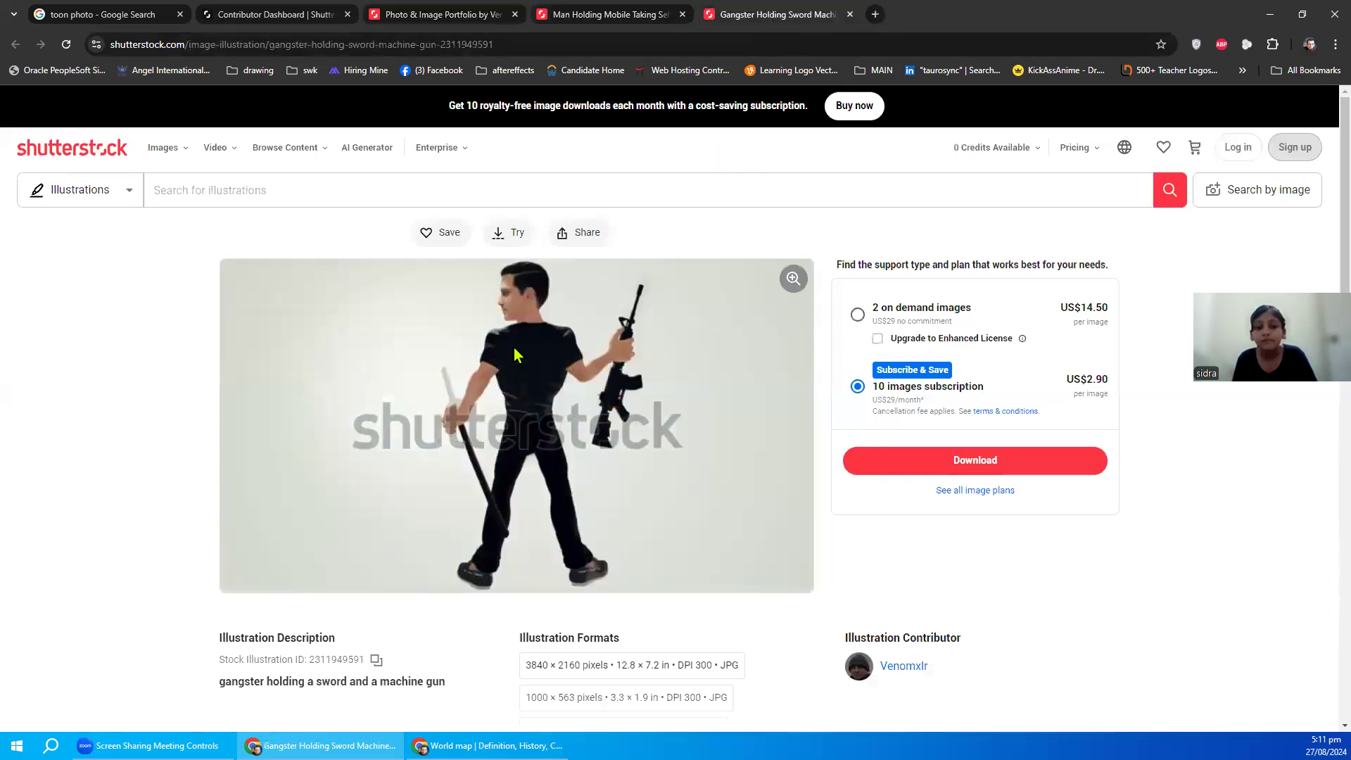
left_click(515, 349)
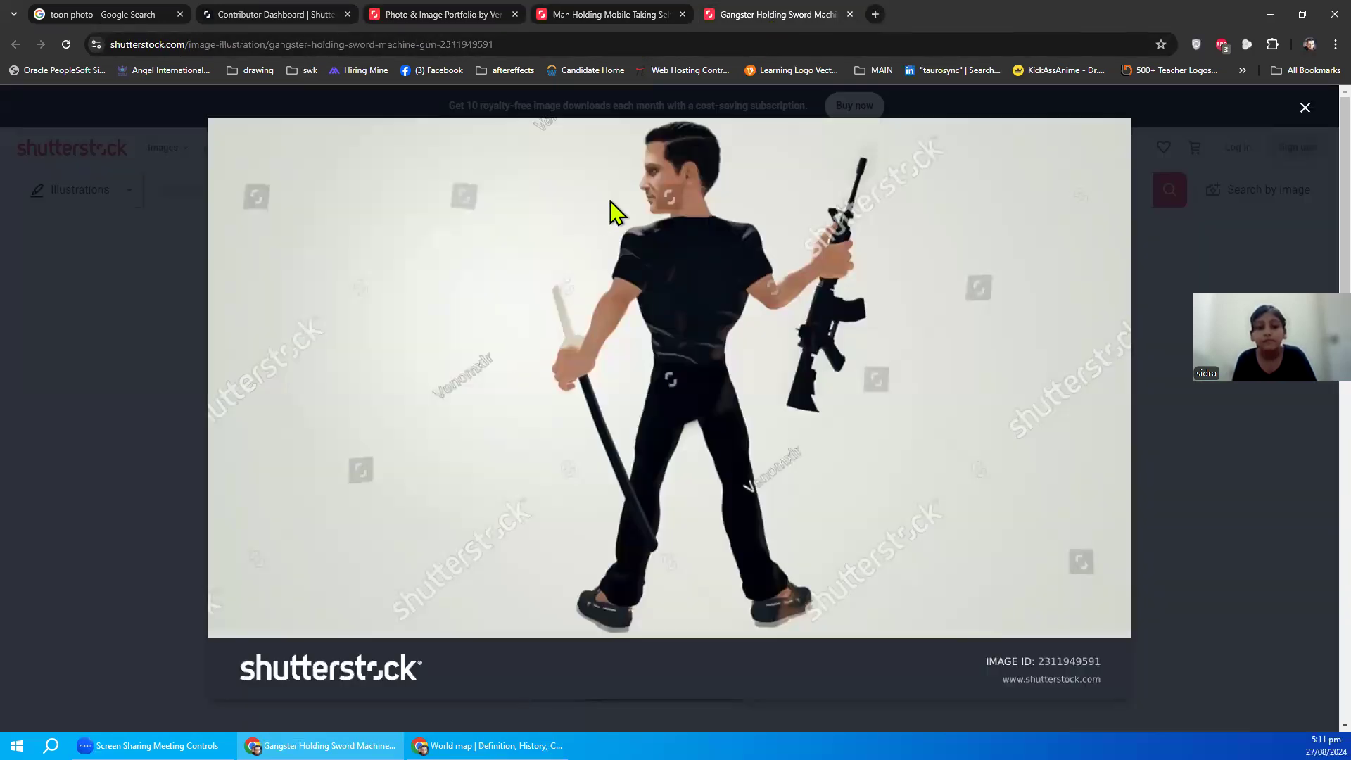
key("ctrl+plus")
key("ctrl+plus")
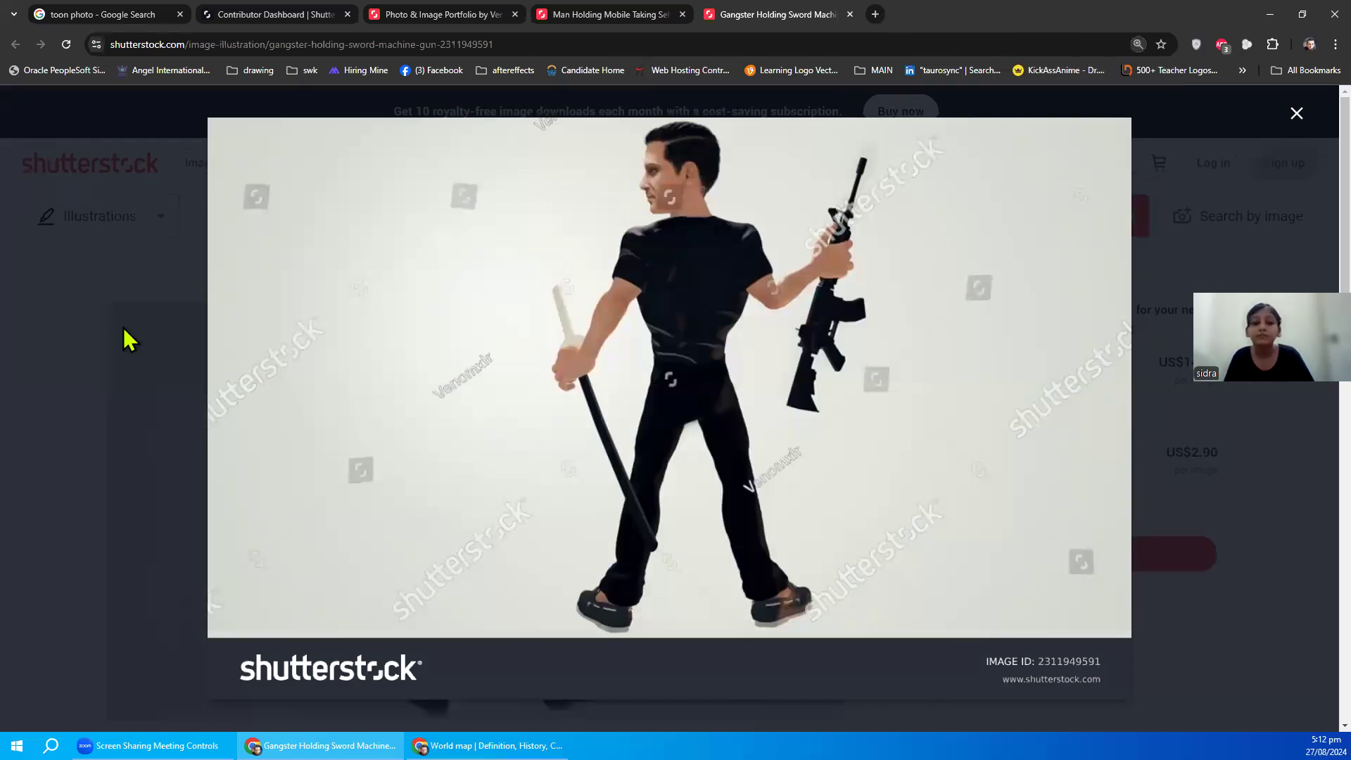
left_click(123, 330)
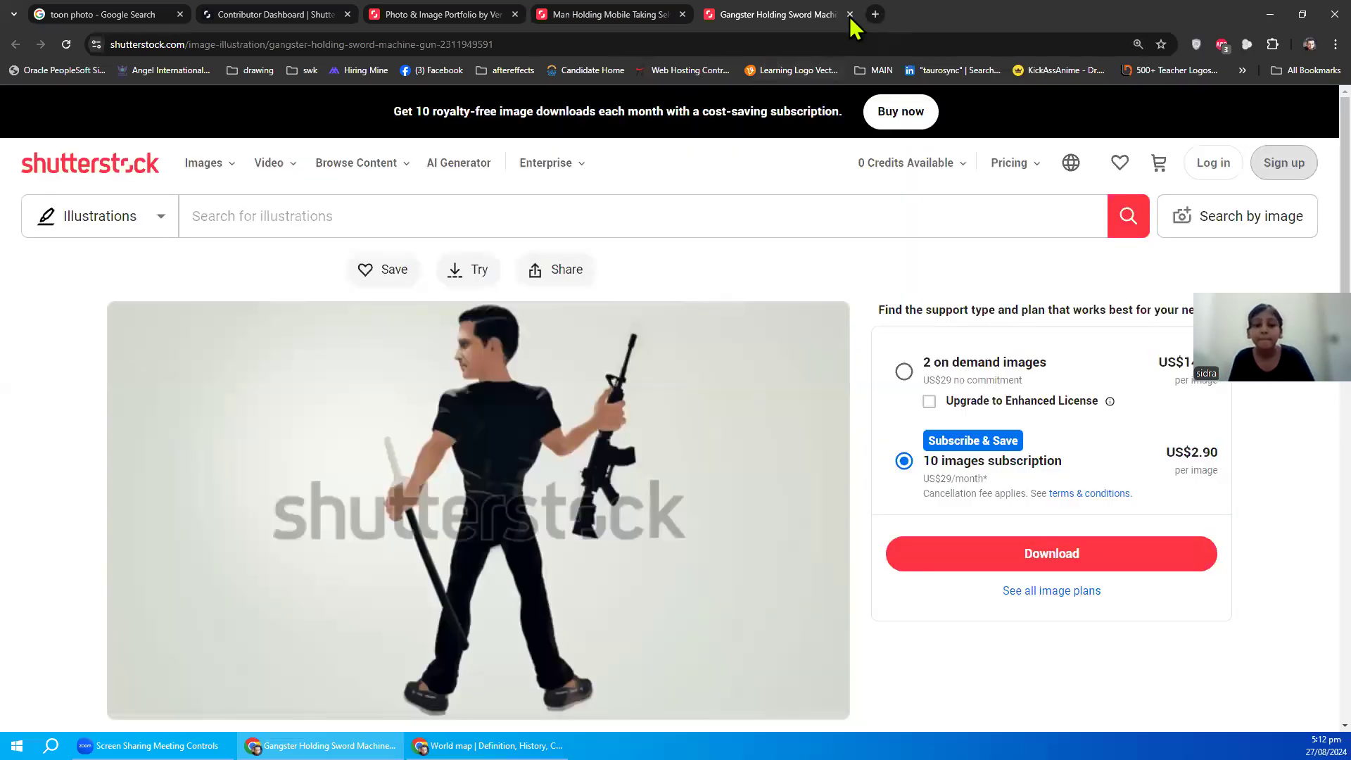
key("ctrl+w")
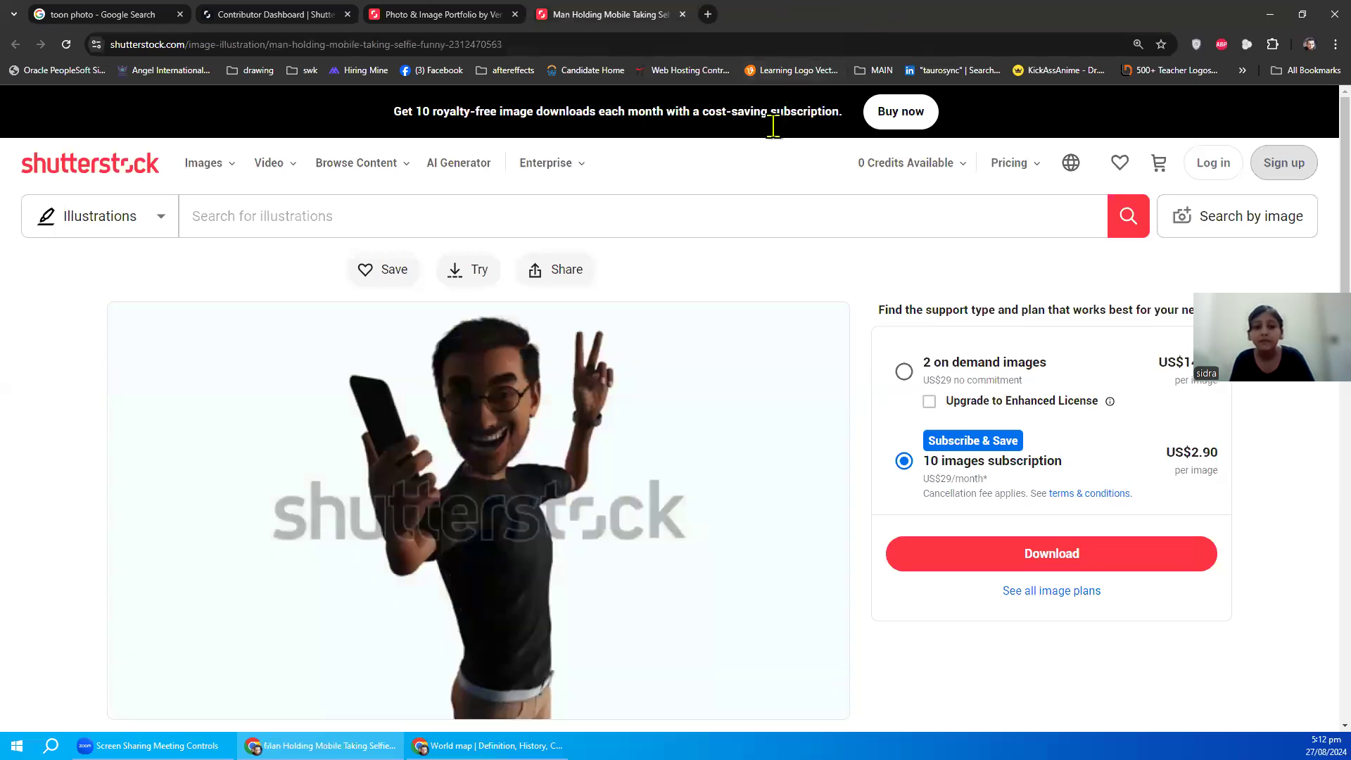
- Close the selfie-man tab and scroll portfolio page 2 down to the Next button
left_click(682, 14)
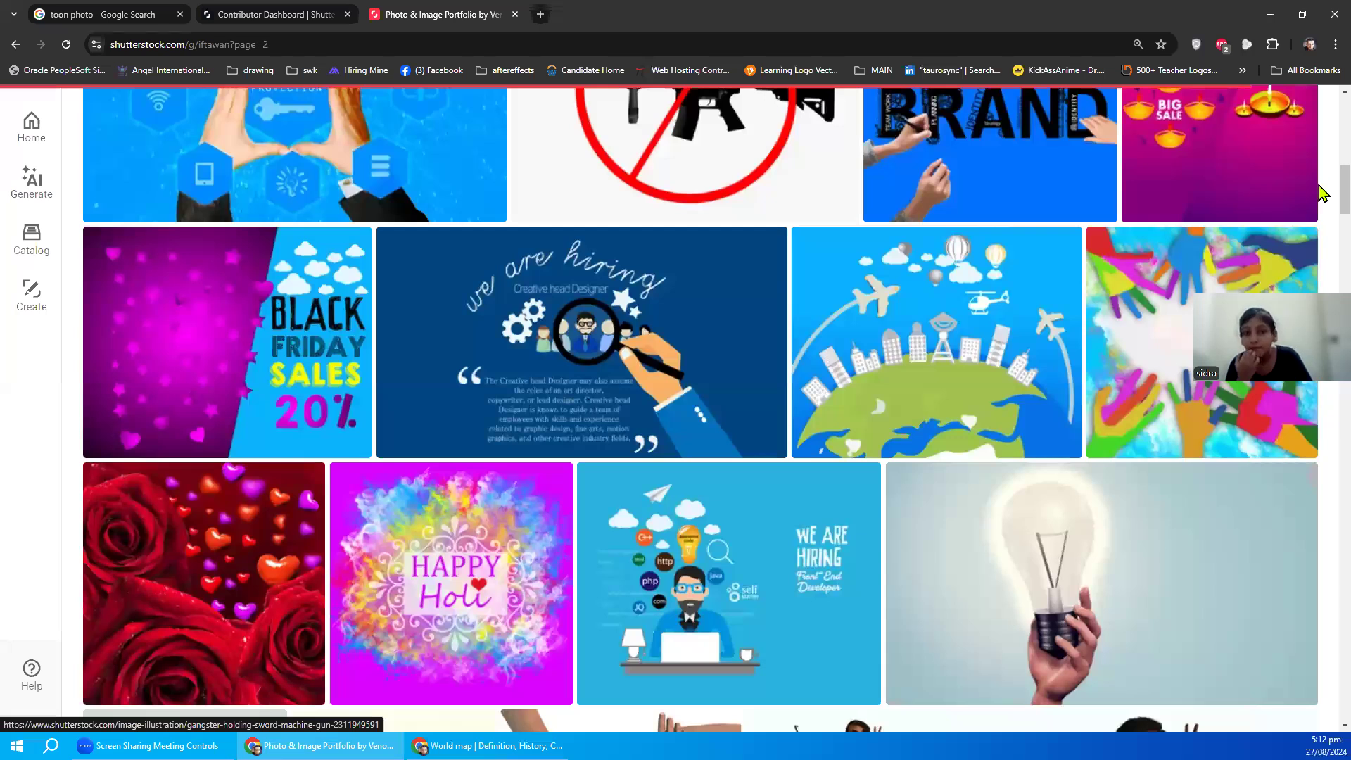
scroll(1321, 192, "down", 1)
scroll(1320, 196, "down", 1)
scroll(1320, 200, "up", 1)
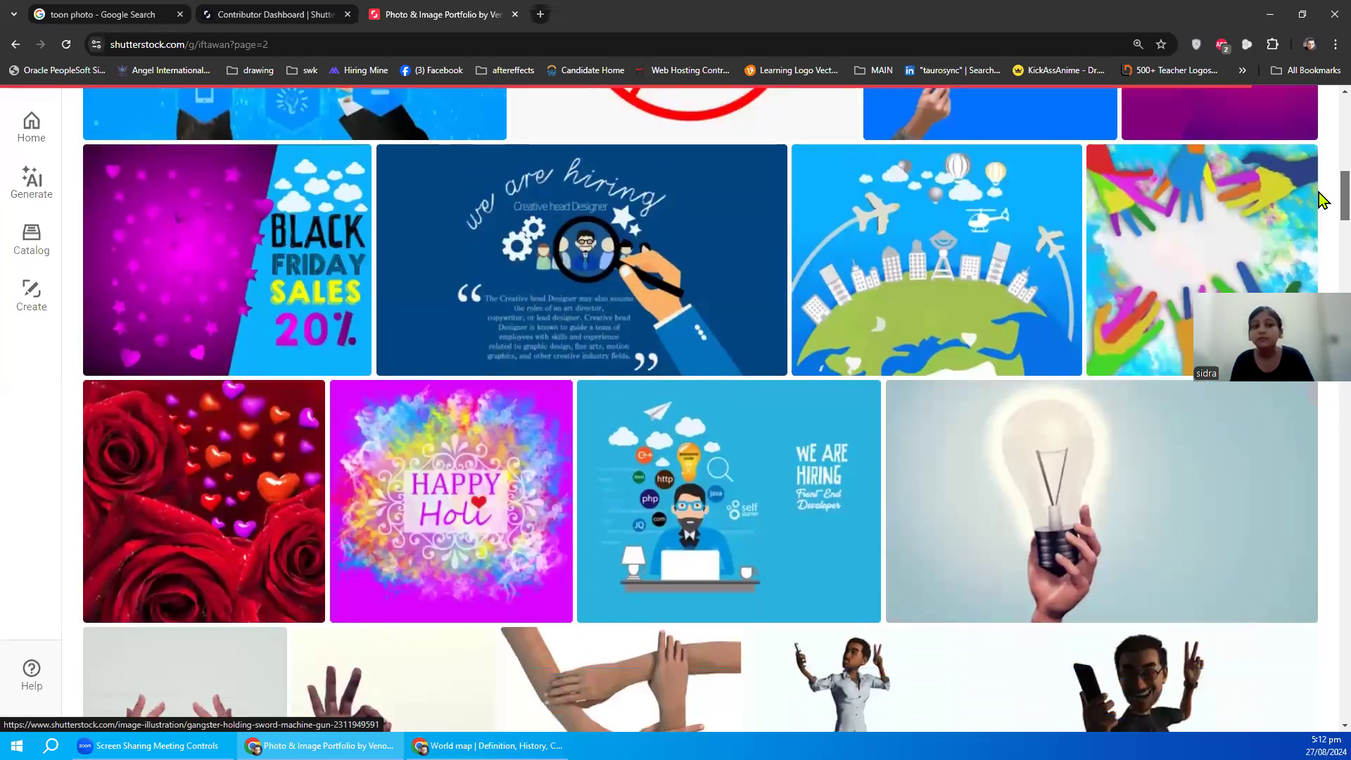
scroll(1320, 200, "down", 1)
scroll(1319, 212, "down", 3)
scroll(1319, 220, "down", 1)
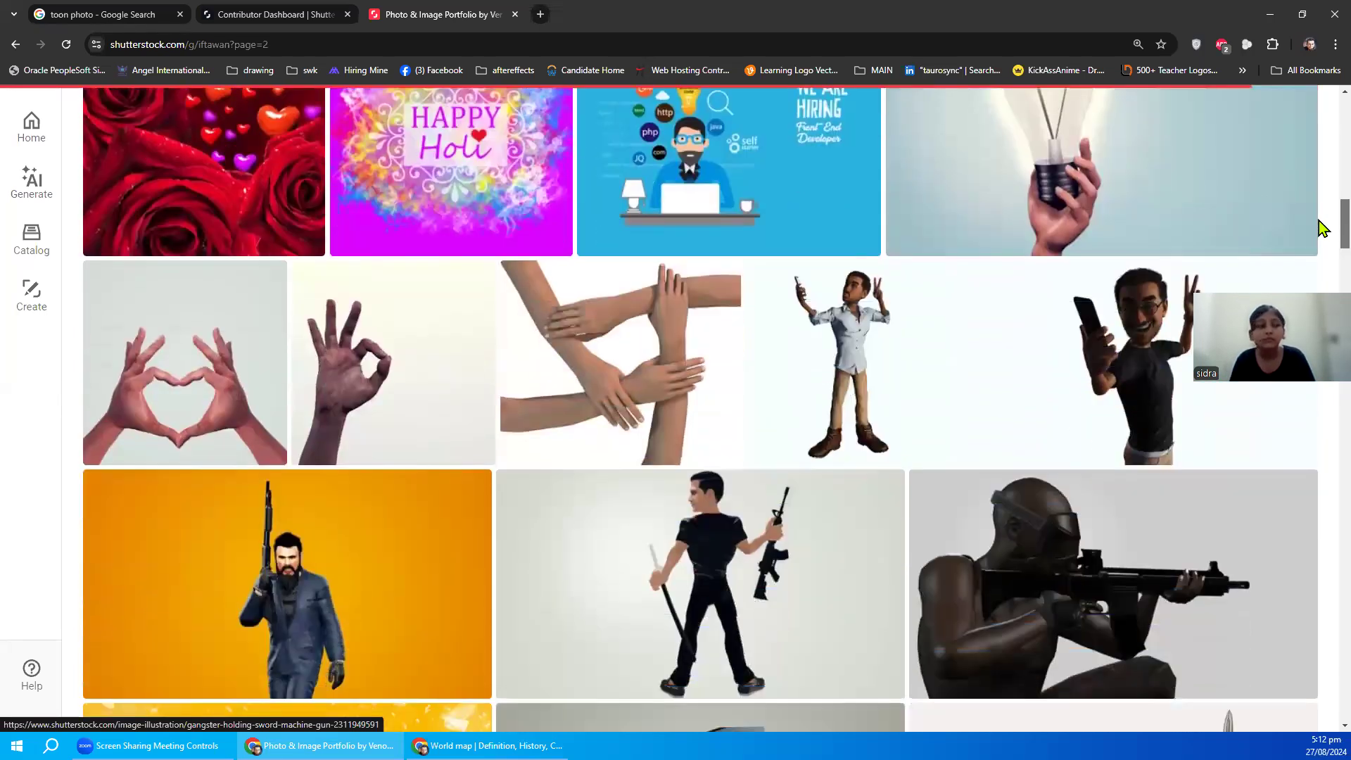
scroll(1321, 229, "down", 1)
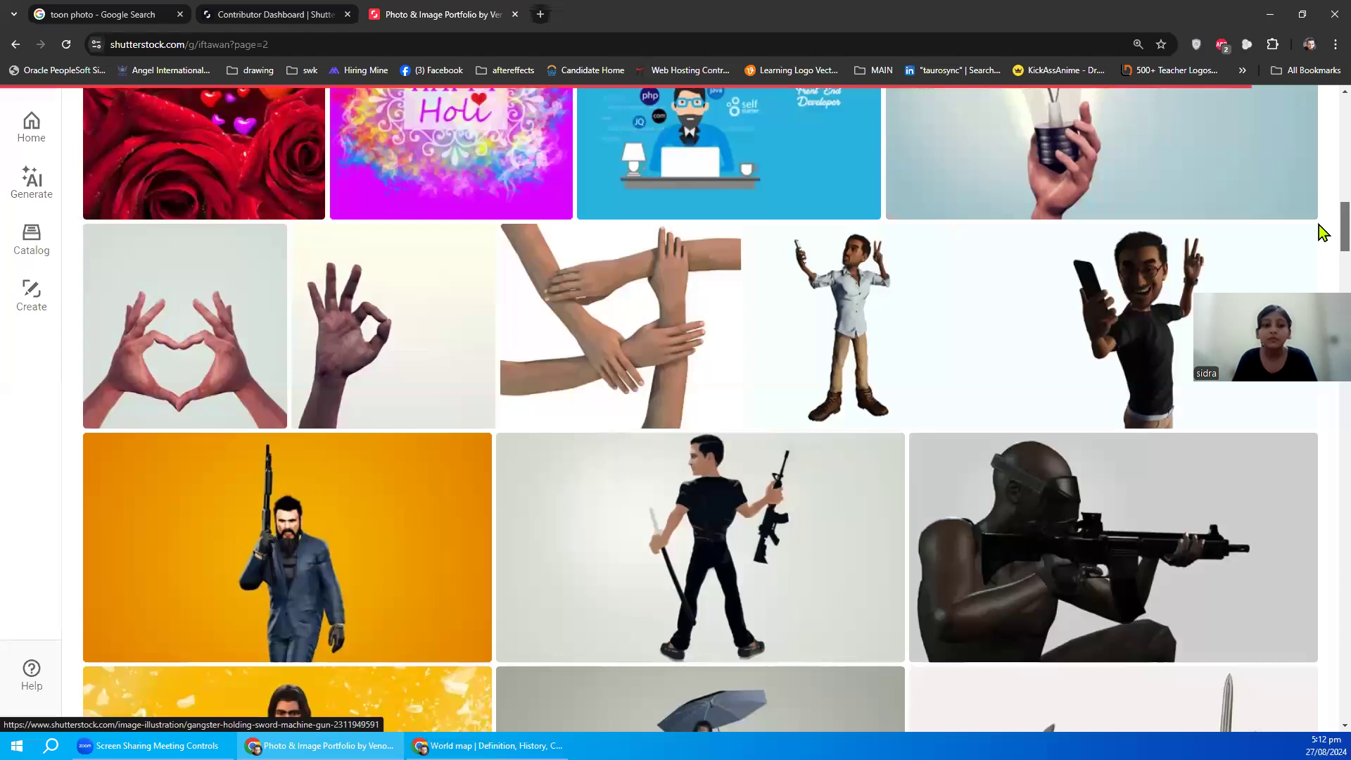
scroll(1320, 225, "down", 1)
scroll(1319, 240, "down", 3)
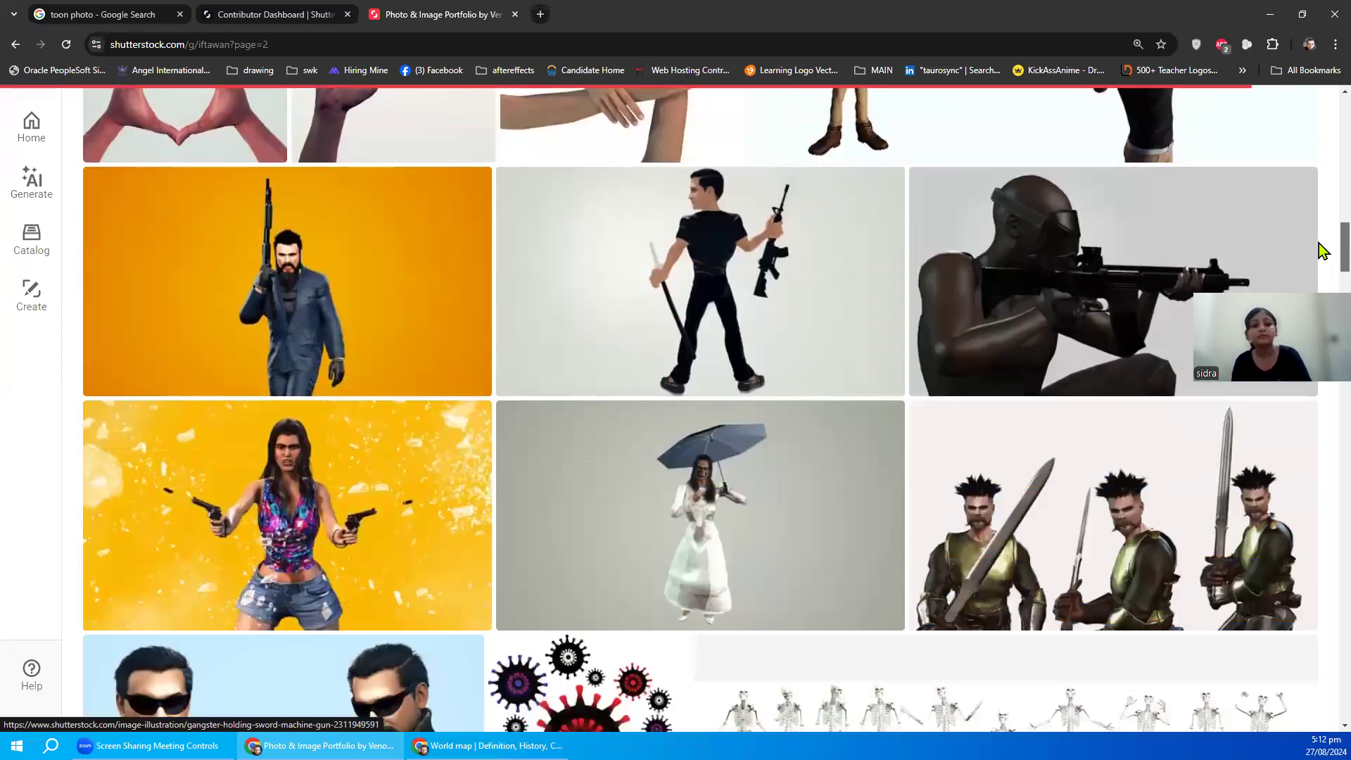
scroll(1319, 252, "down", 1)
scroll(1320, 260, "down", 3)
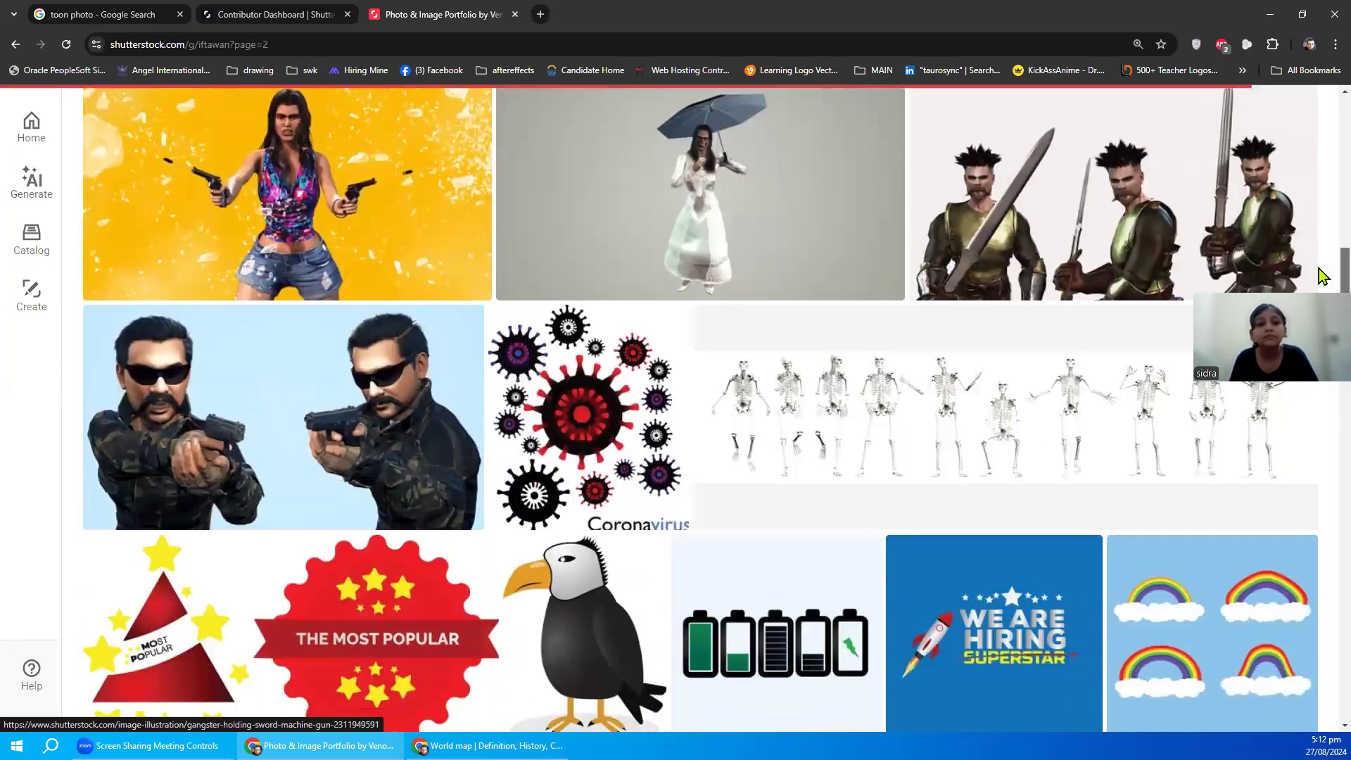
scroll(1319, 268, "down", 3)
scroll(1319, 268, "down", 2)
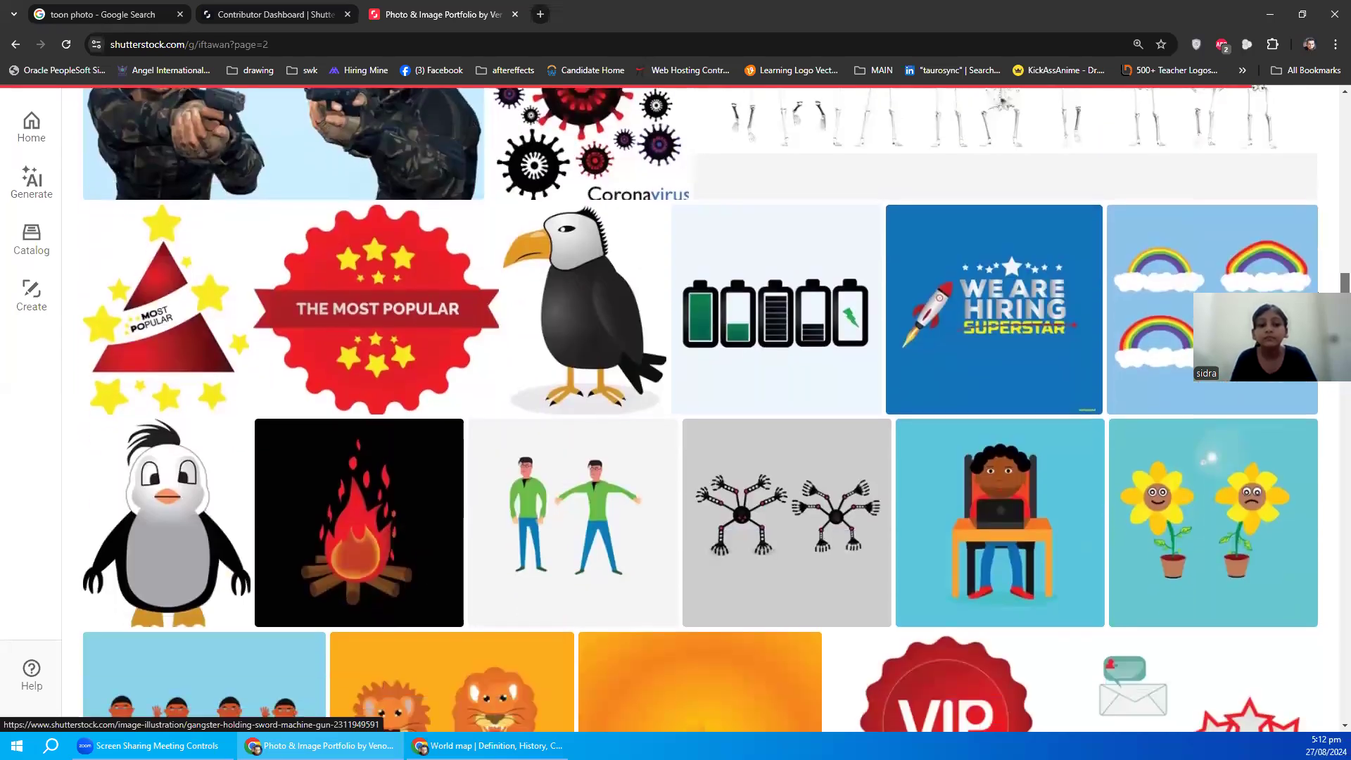
scroll(1319, 282, "down", 2)
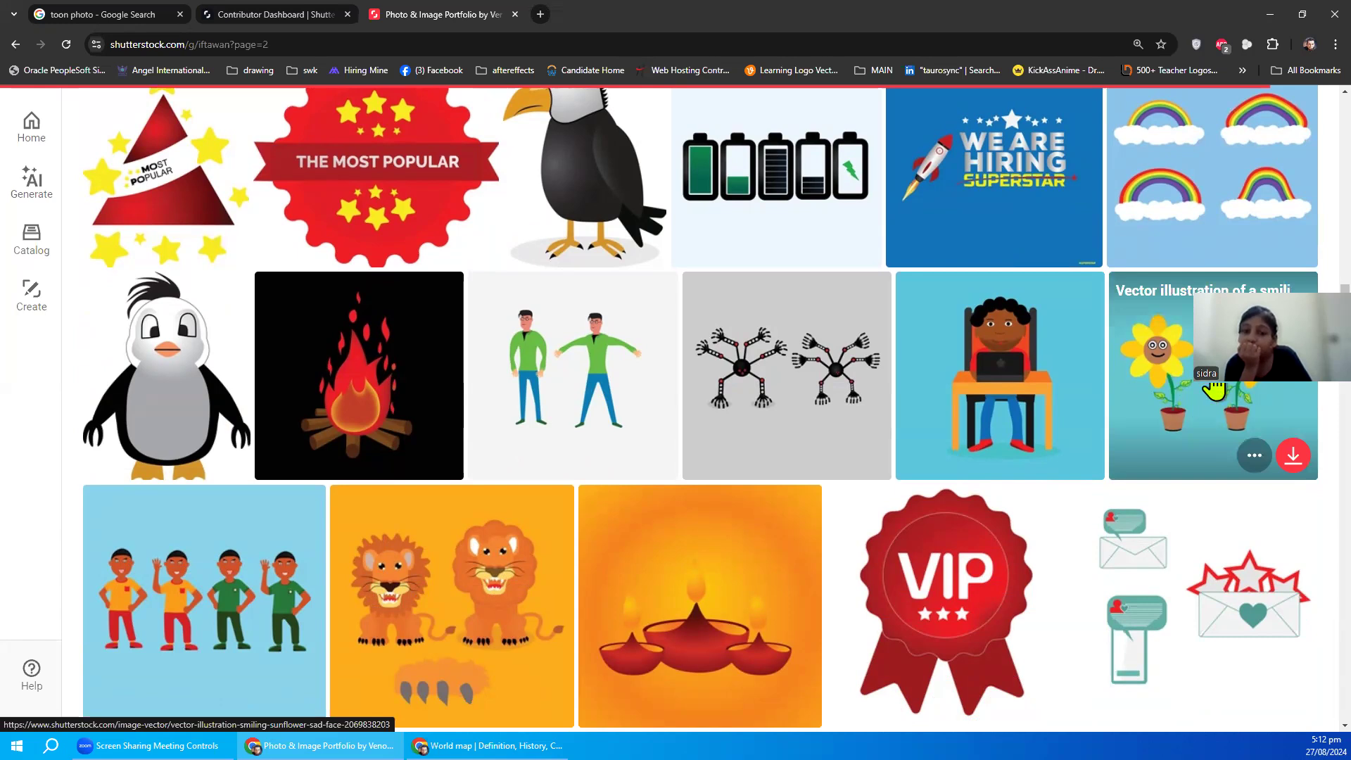
scroll(1214, 389, "down", 2)
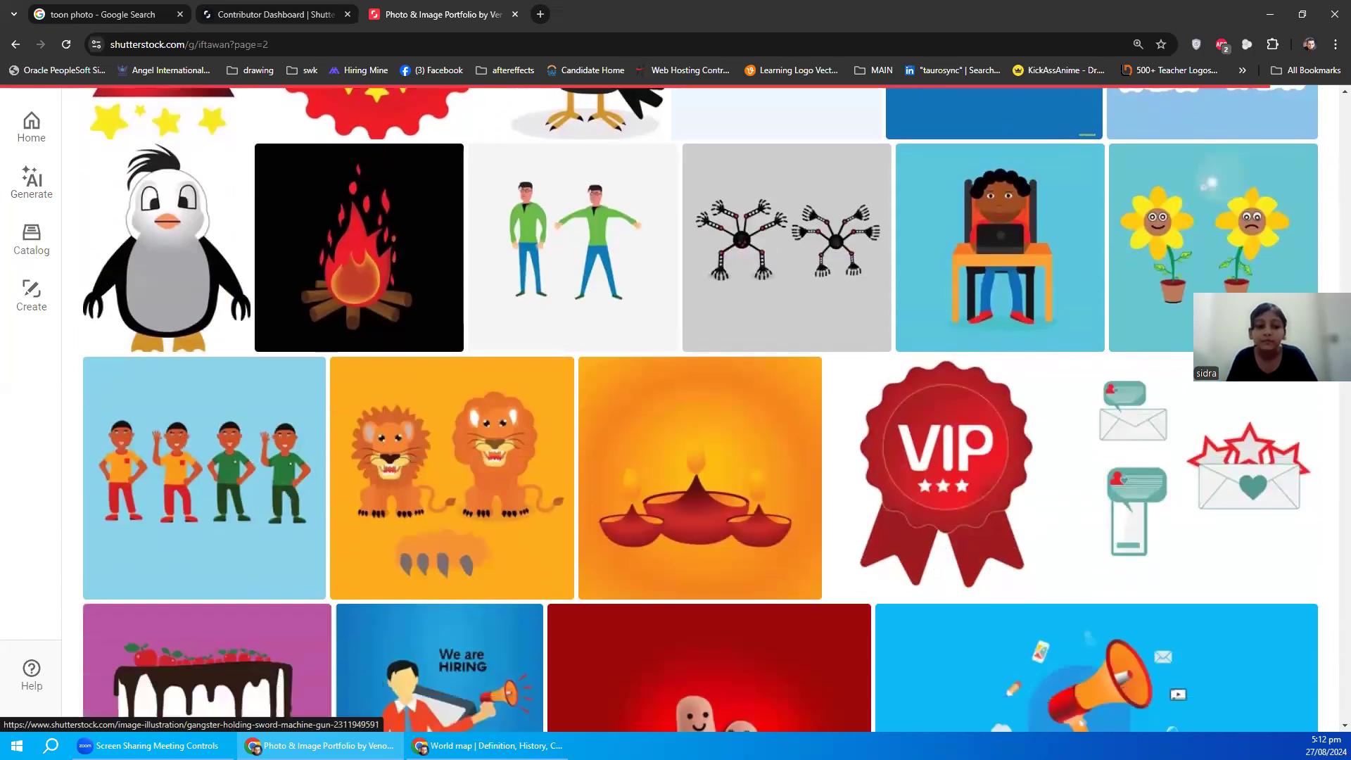
scroll(1214, 390, "down", 2)
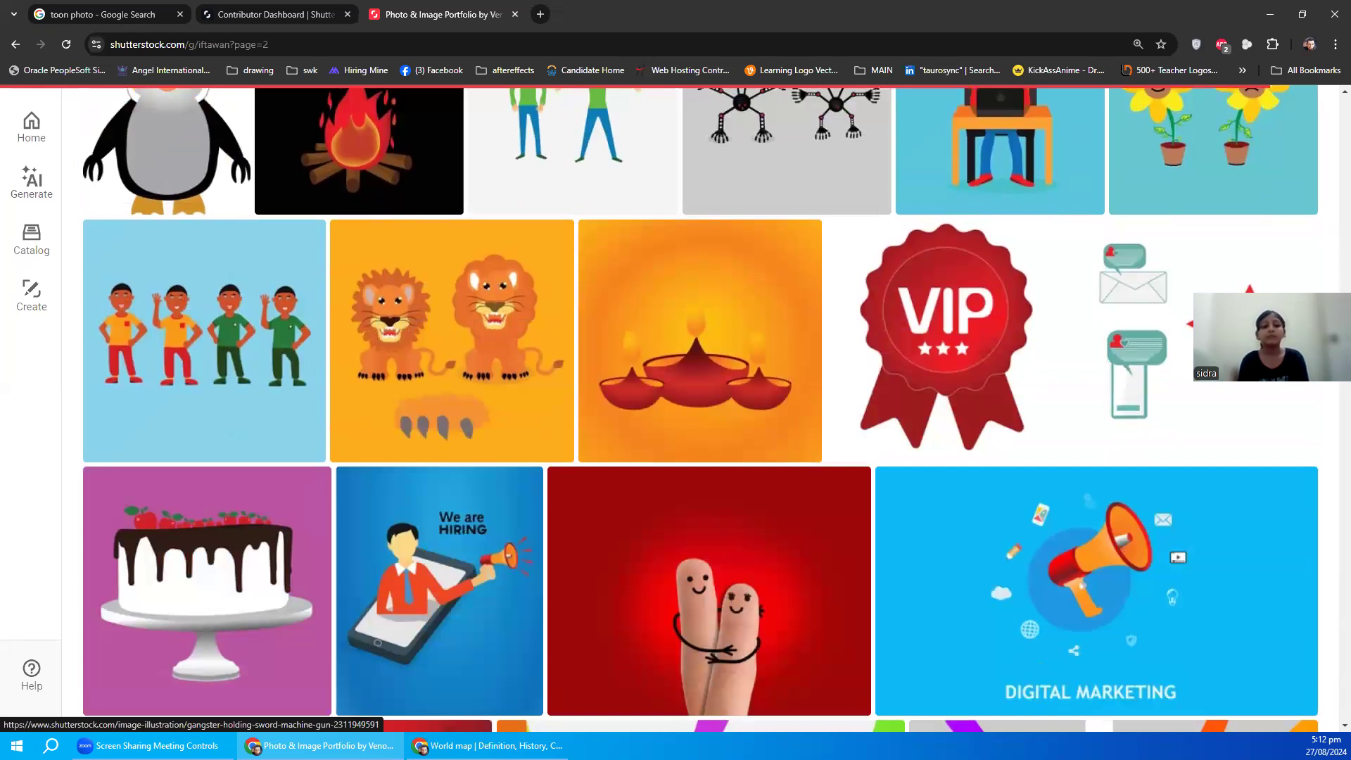
scroll(701, 409, "down", 4)
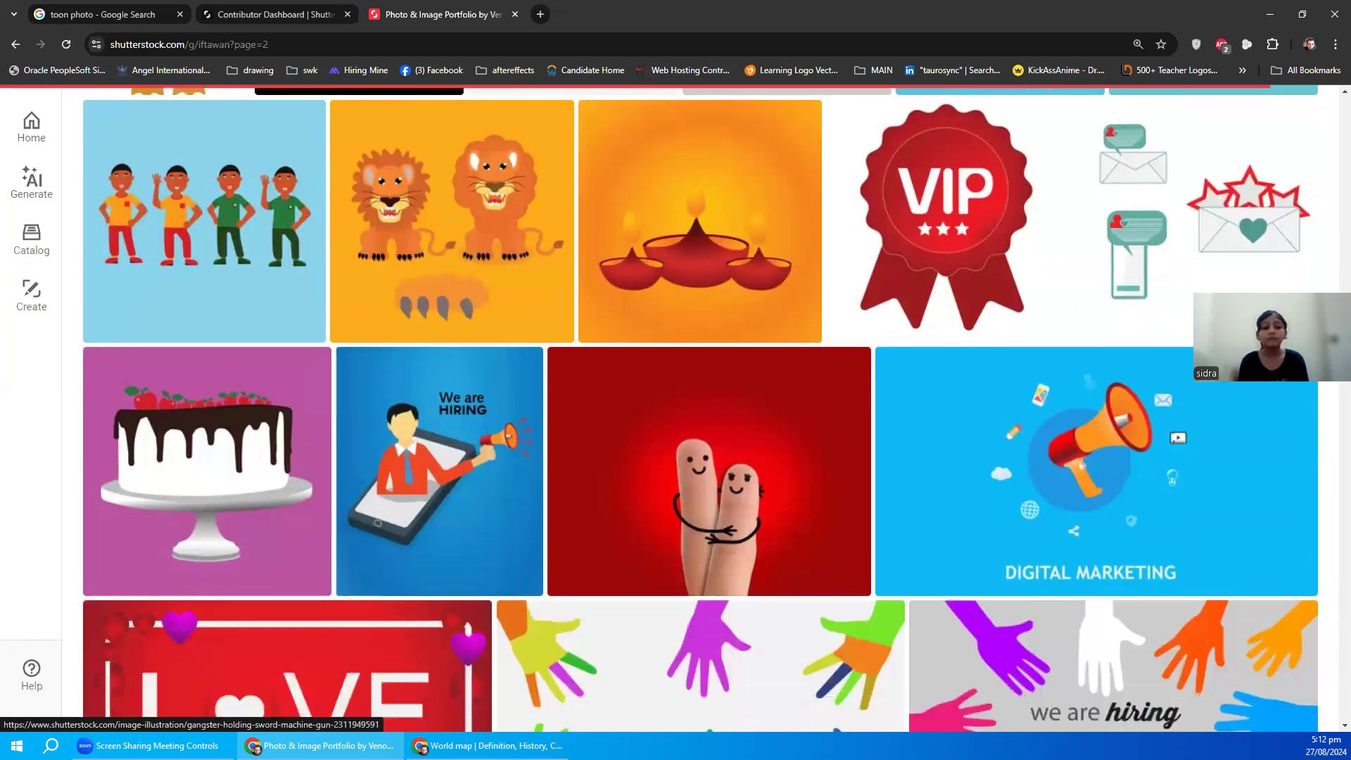
scroll(701, 408, "up", 1)
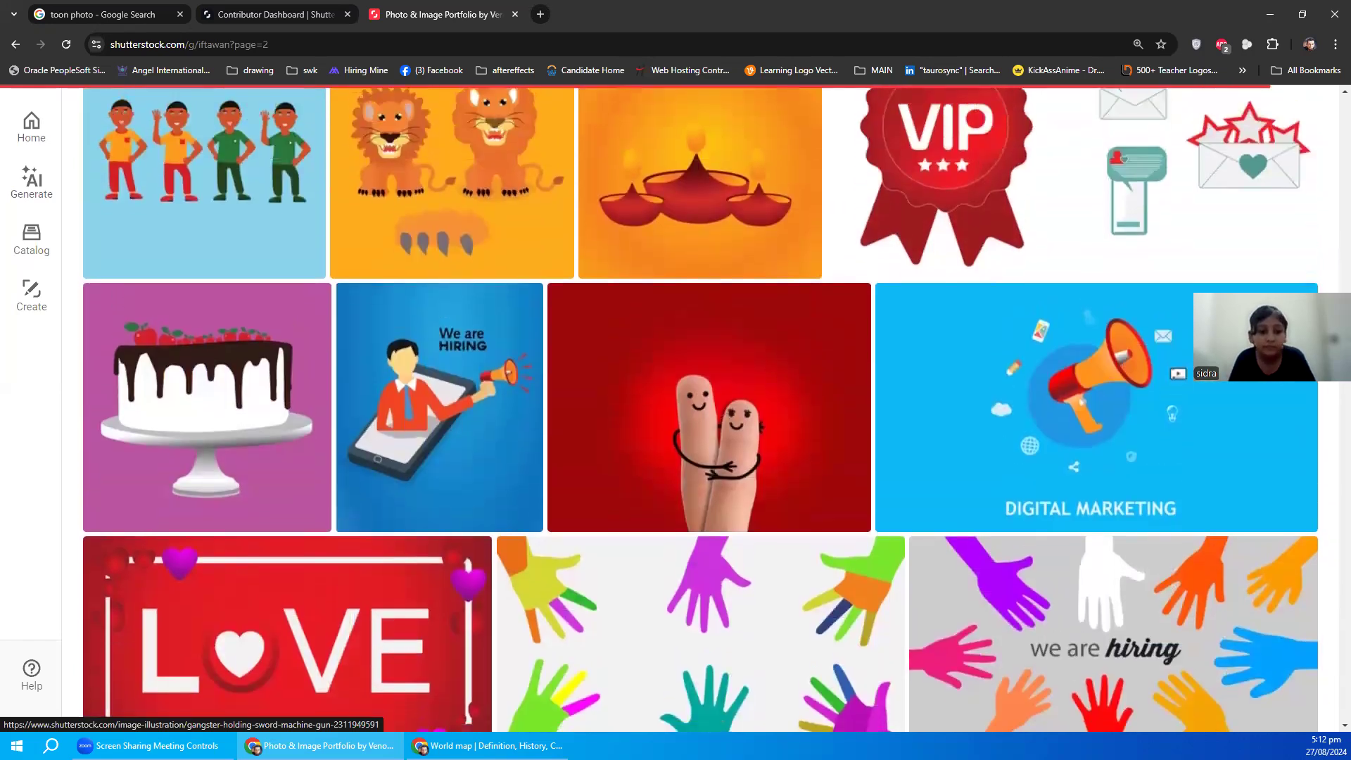
scroll(701, 408, "down", 1)
scroll(702, 409, "down", 1)
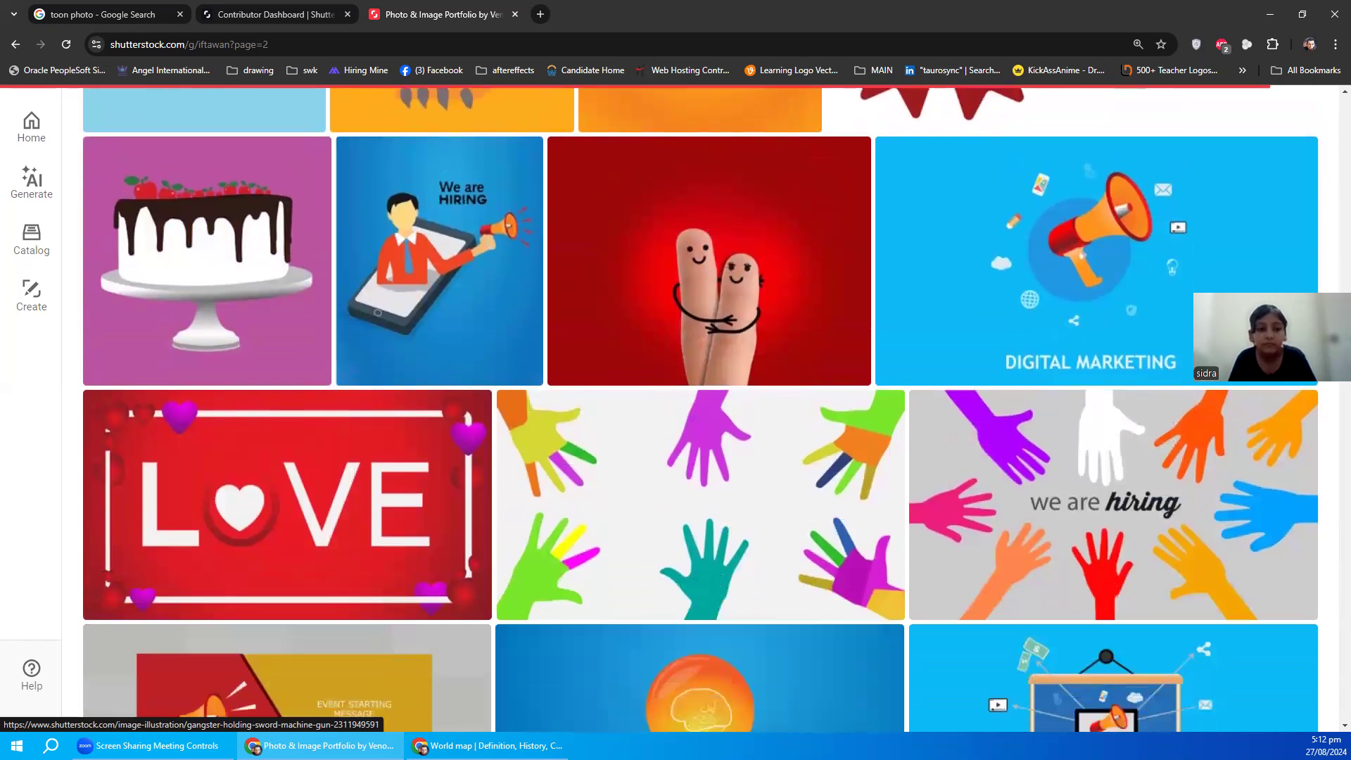
scroll(1309, 385, "down", 3)
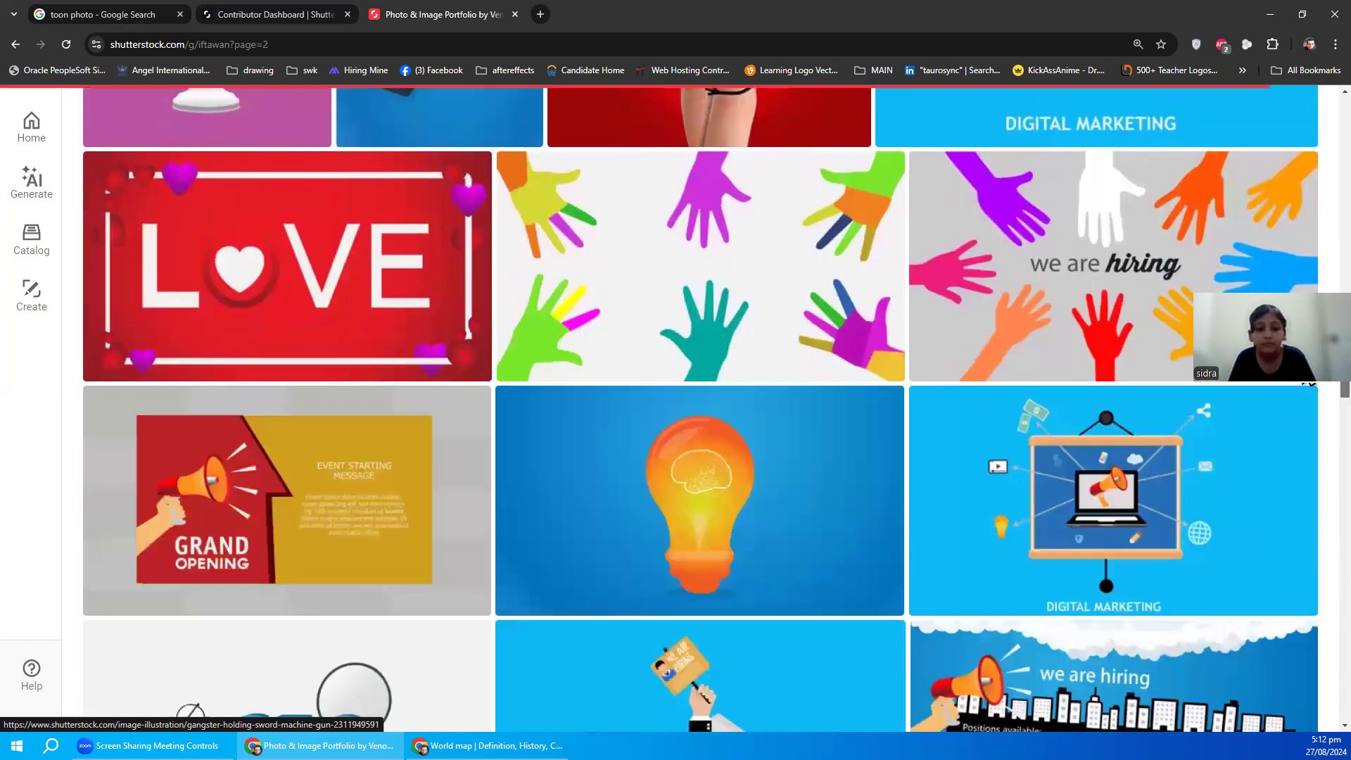
scroll(1309, 386, "down", 1)
scroll(1310, 386, "down", 3)
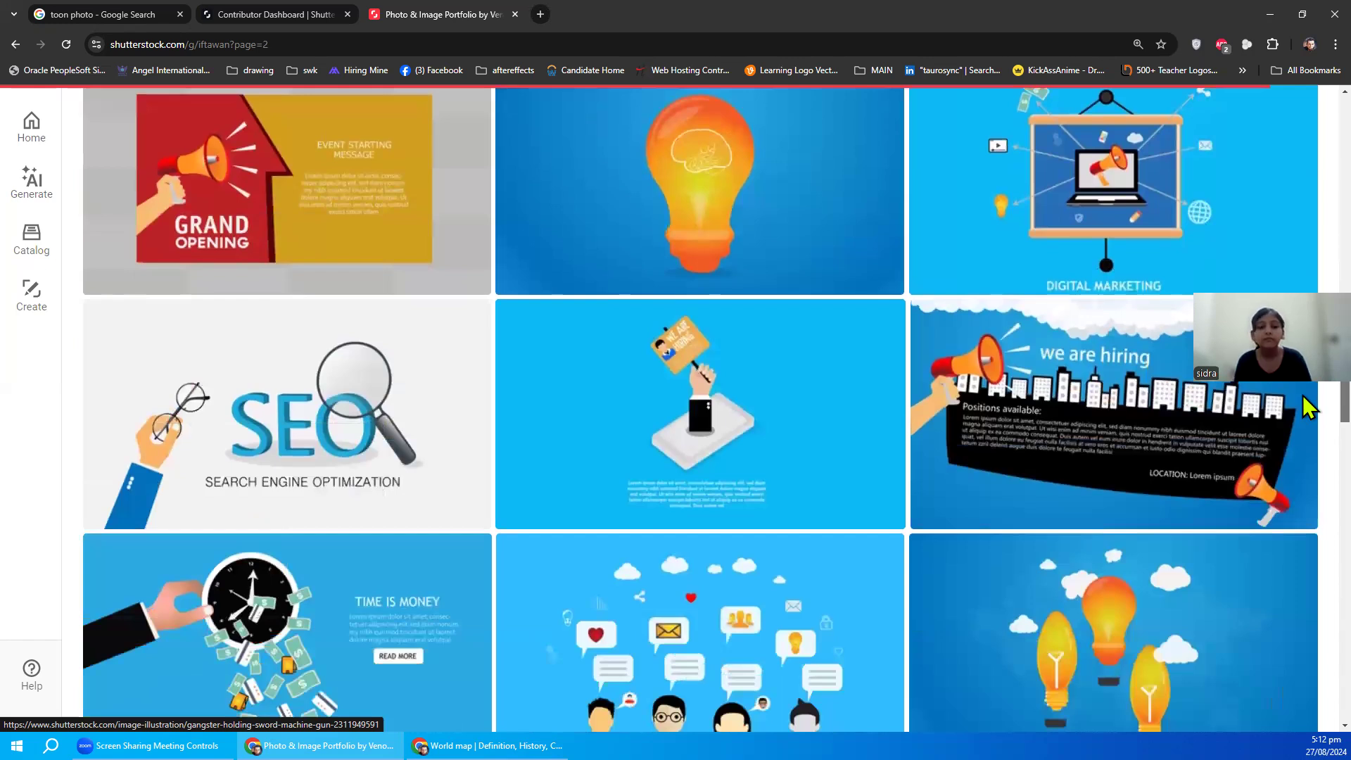
scroll(1308, 407, "down", 1)
scroll(1308, 412, "down", 2)
scroll(1307, 419, "down", 1)
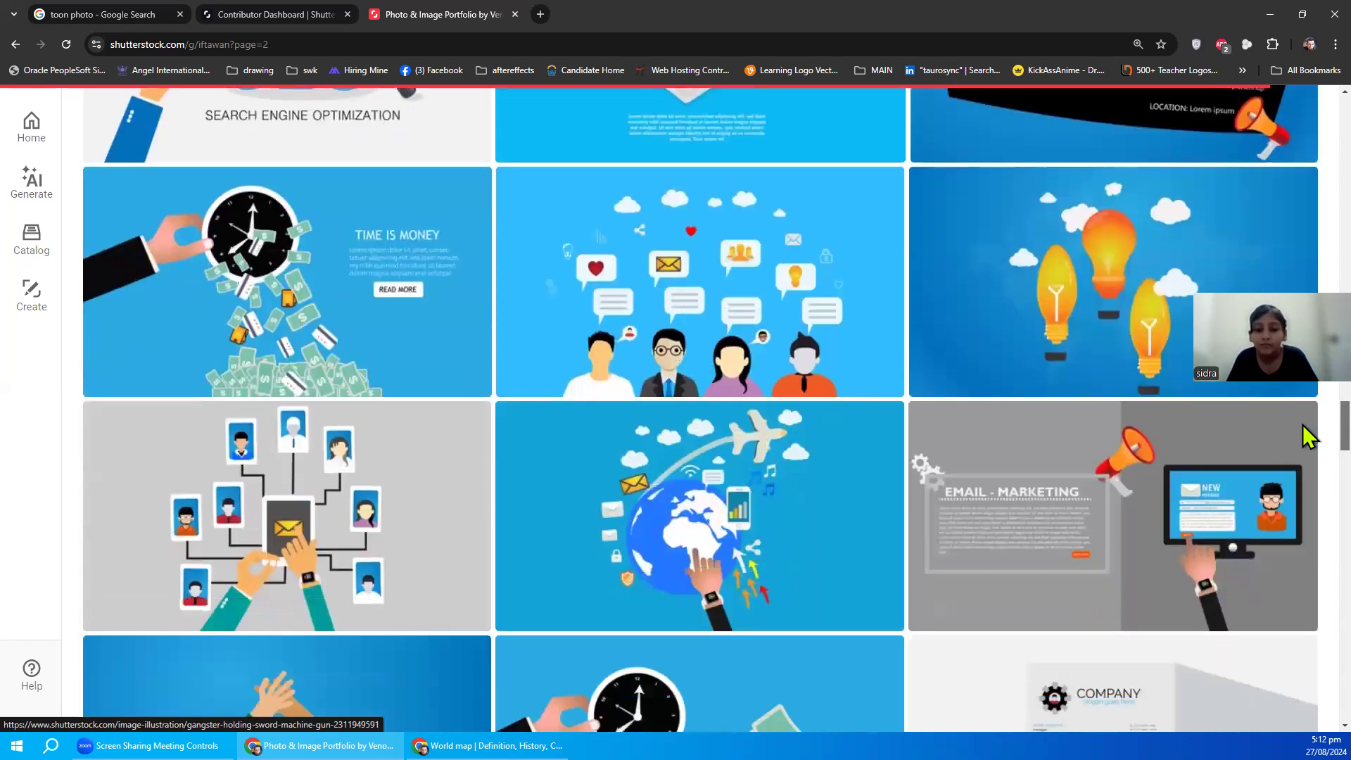
scroll(1303, 433, "down", 3)
scroll(1303, 432, "down", 2)
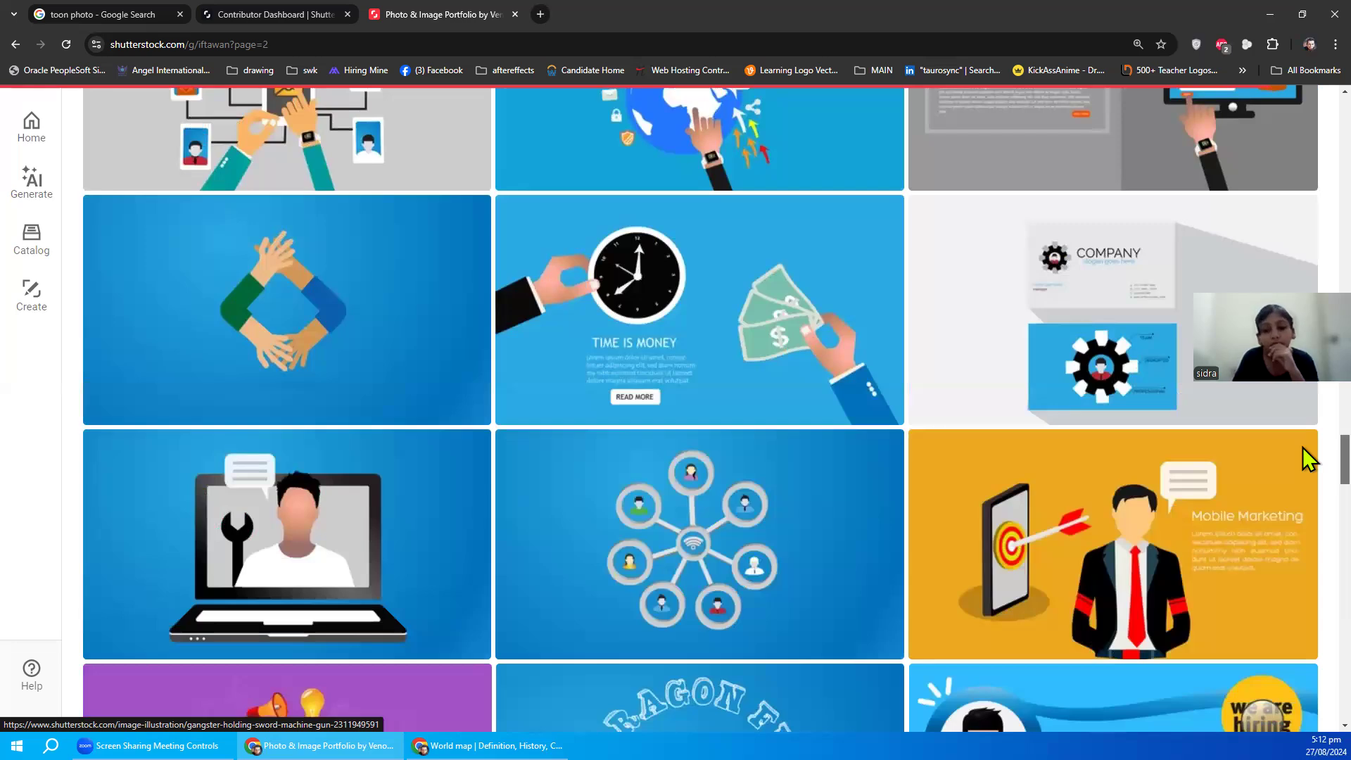
scroll(1303, 457, "down", 4)
scroll(1303, 485, "down", 1)
scroll(1302, 497, "down", 4)
scroll(1303, 517, "down", 1)
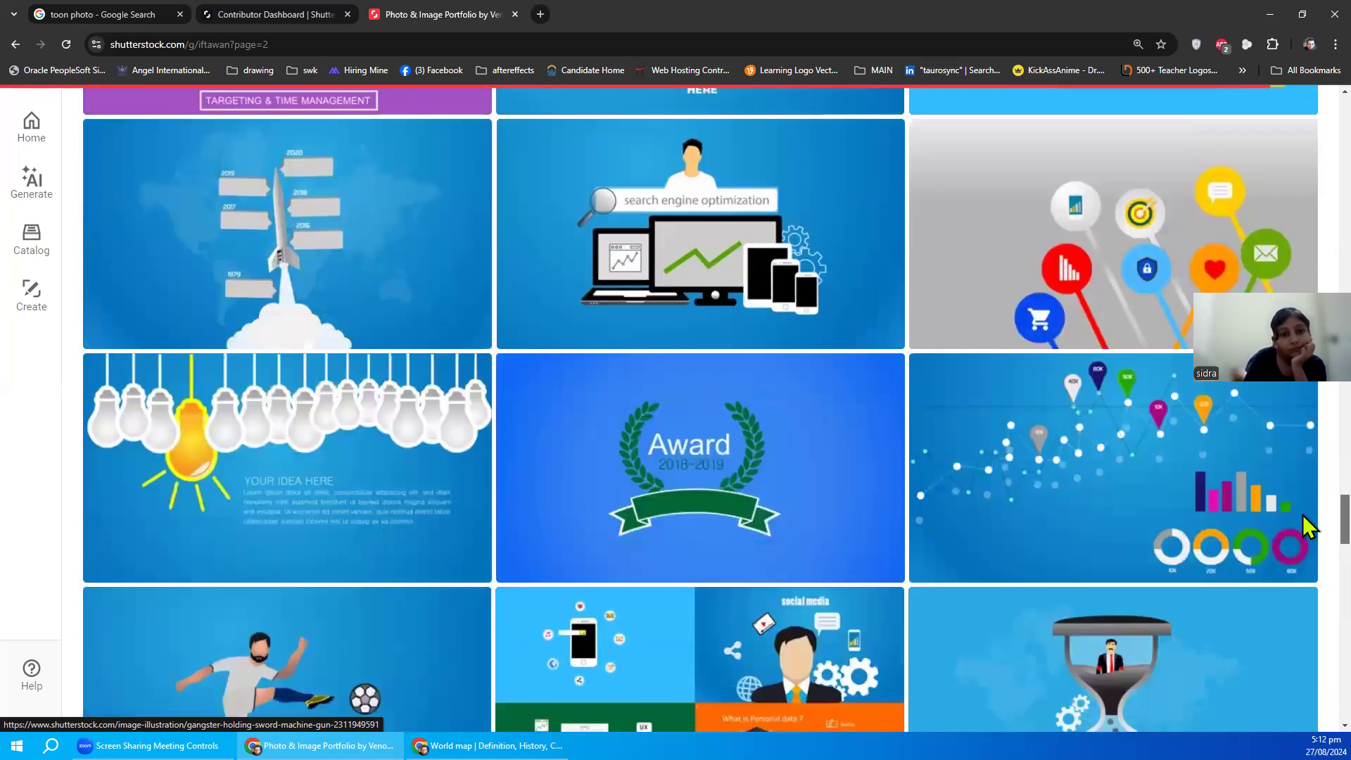
scroll(1306, 535, "down", 4)
scroll(1308, 552, "down", 2)
scroll(1310, 528, "up", 2)
scroll(1310, 552, "down", 1)
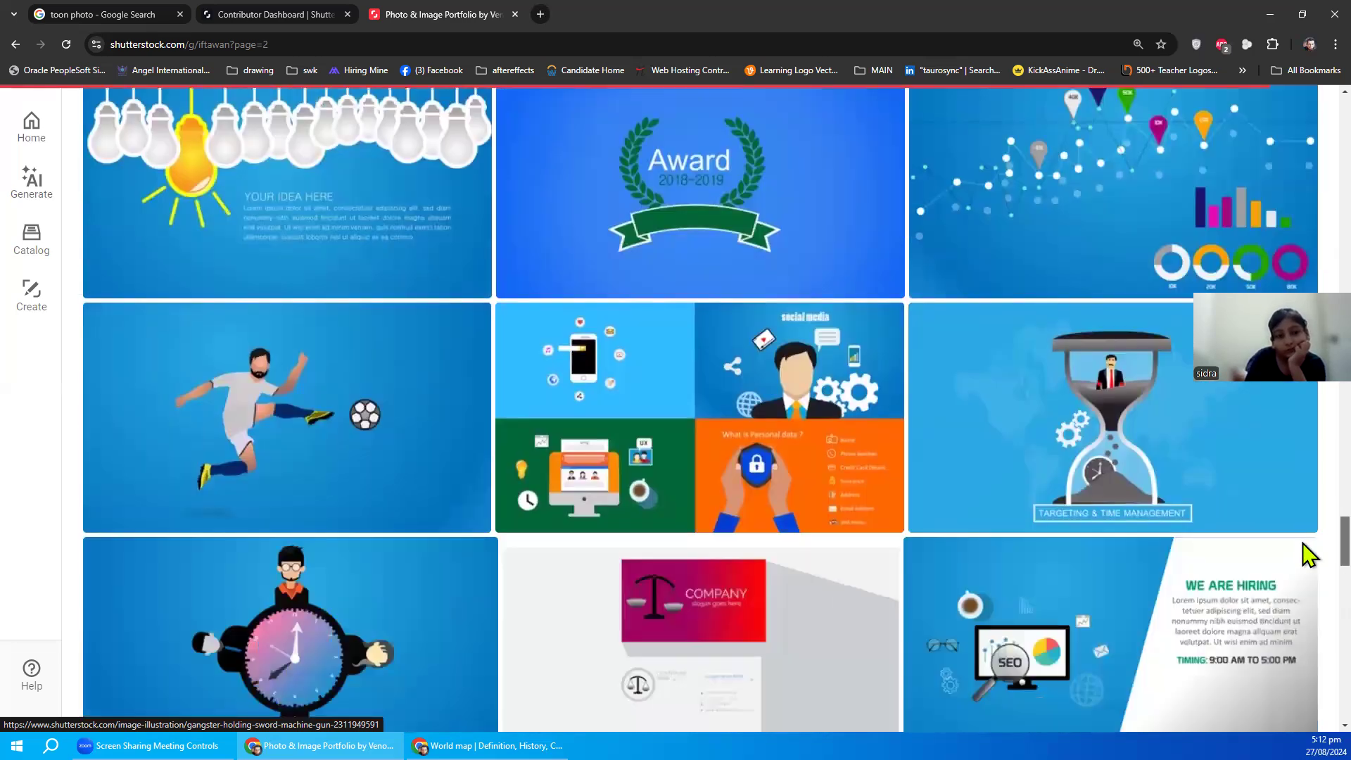
scroll(1308, 563, "down", 3)
scroll(1303, 573, "down", 4)
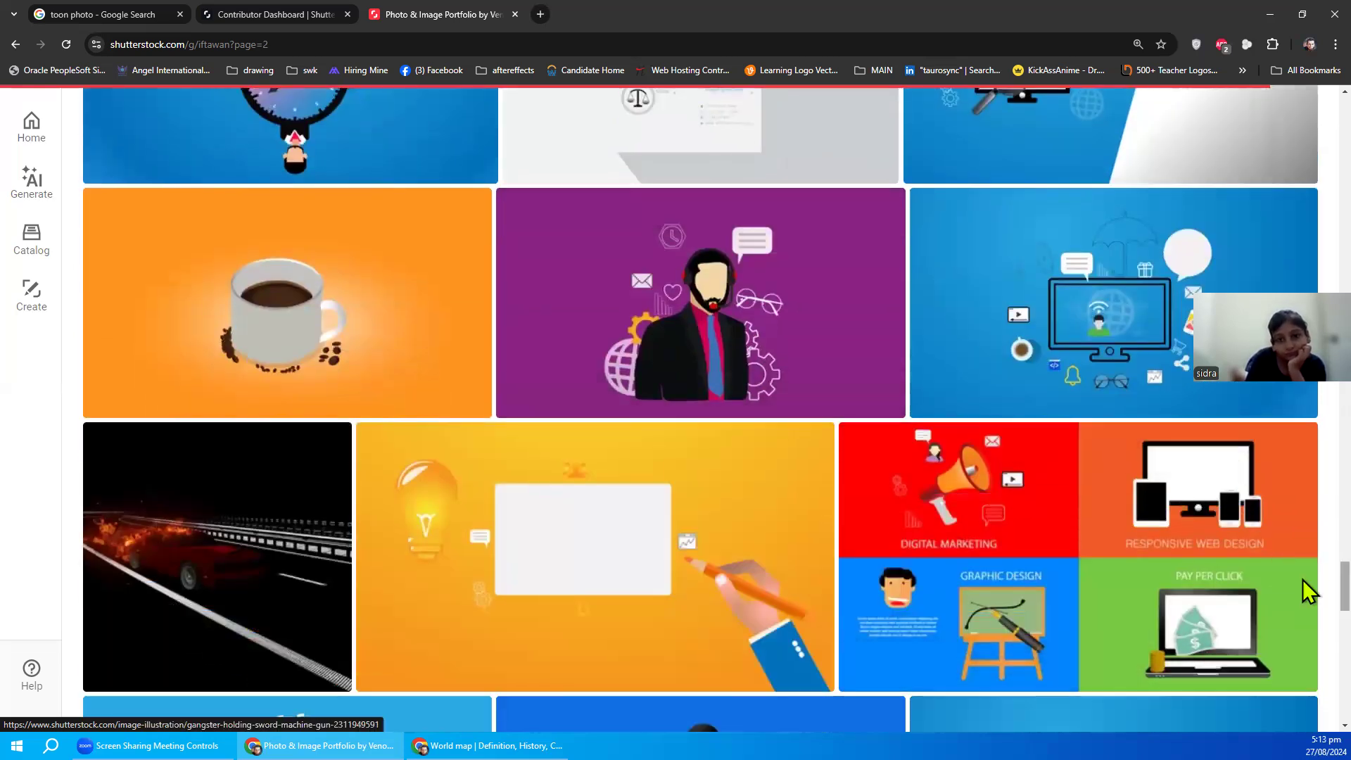
scroll(1303, 580, "down", 2)
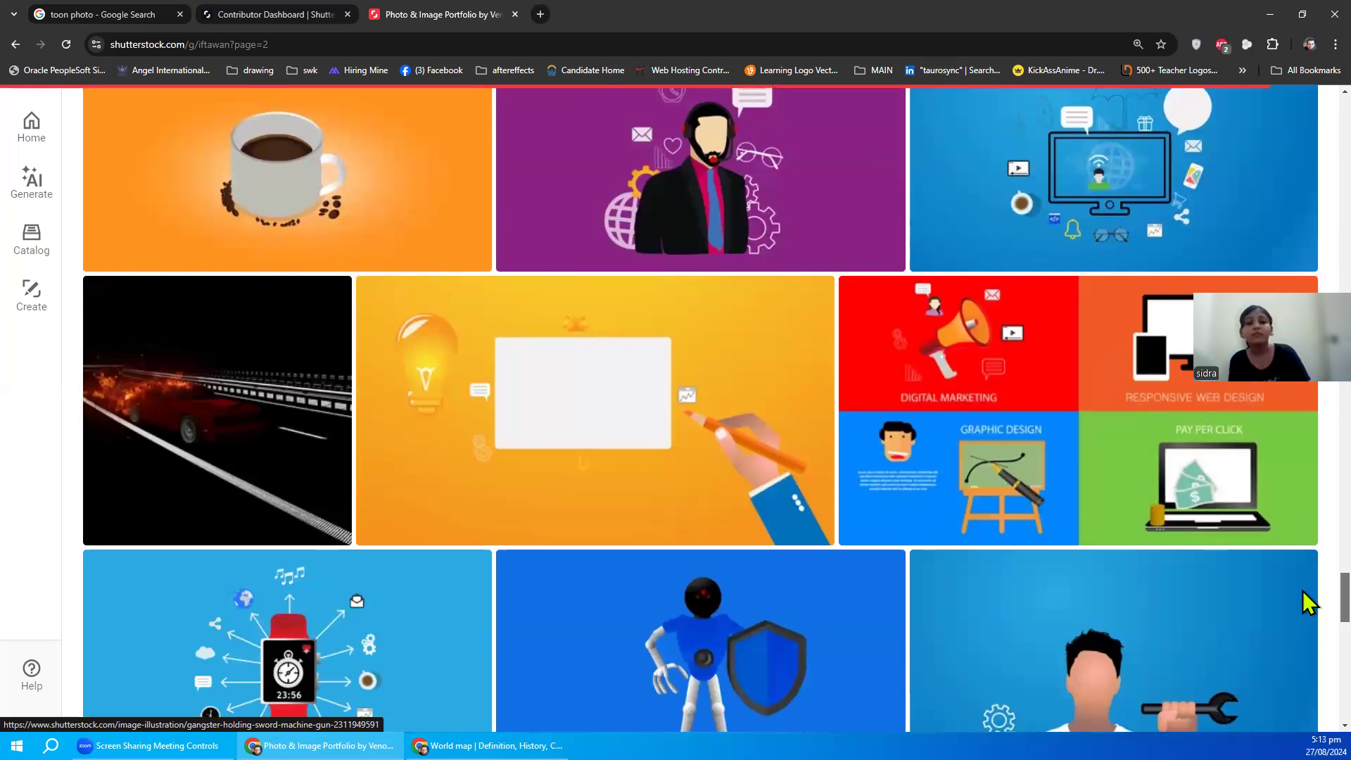
scroll(1309, 612, "down", 1)
scroll(1303, 619, "down", 5)
scroll(1311, 643, "down", 4)
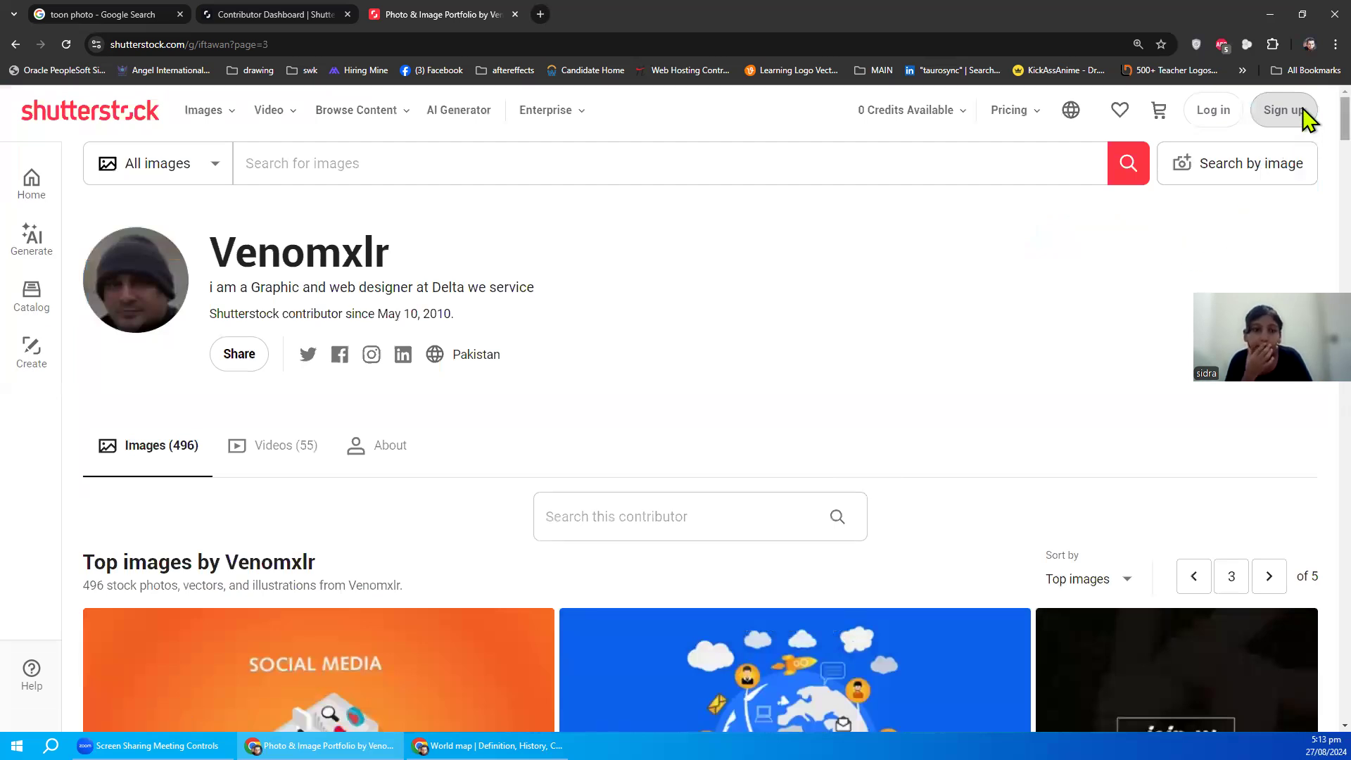
- Browse down the portfolio image grid, then return to the Contributor Dashboard showing $273.68 lifetime earnings
scroll(1307, 148, "down", 6)
scroll(1307, 151, "down", 2)
scroll(1305, 163, "down", 4)
scroll(1303, 176, "down", 2)
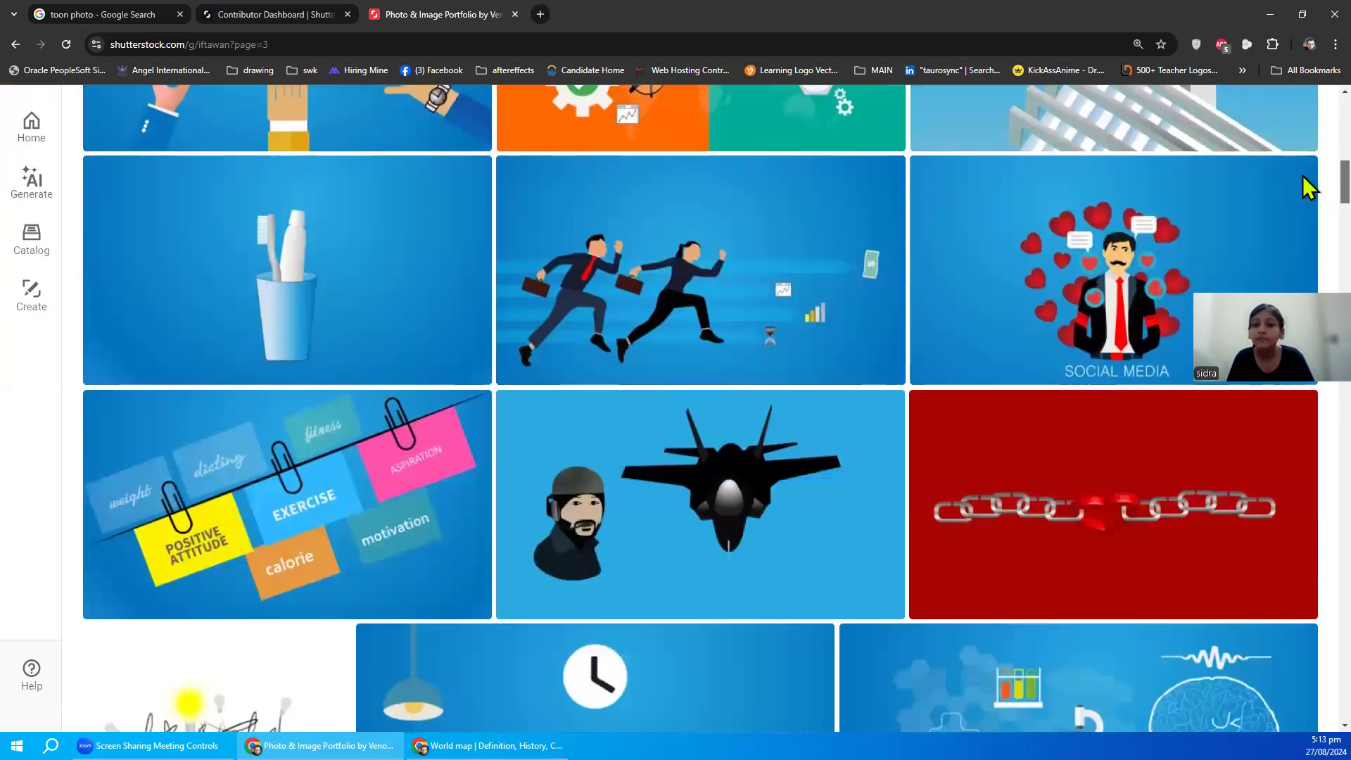
scroll(1306, 191, "down", 3)
scroll(1302, 204, "down", 4)
scroll(1303, 218, "down", 1)
scroll(1303, 236, "down", 4)
scroll(1303, 253, "down", 1)
scroll(1305, 271, "down", 5)
scroll(1305, 289, "down", 3)
scroll(1305, 296, "down", 2)
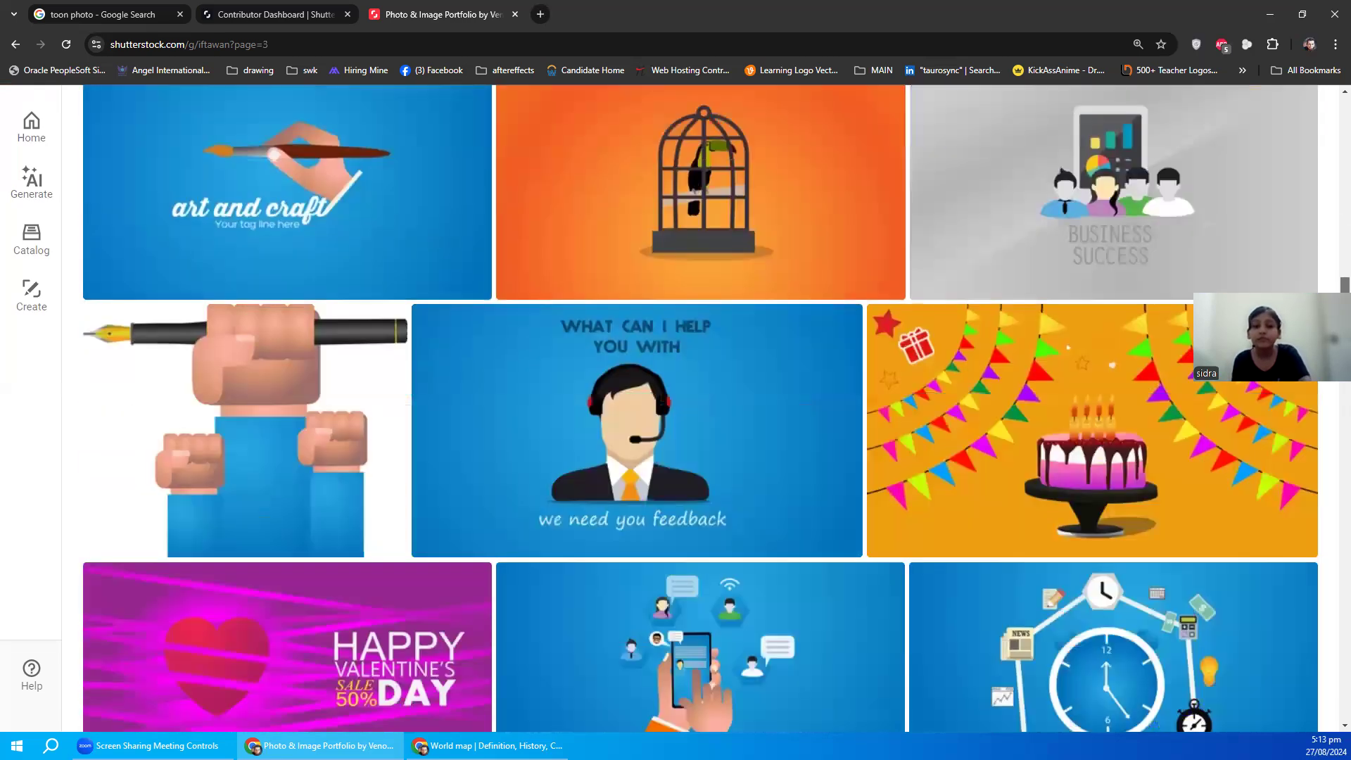
scroll(1306, 303, "down", 3)
scroll(700, 408, "down", 3)
scroll(701, 408, "down", 2)
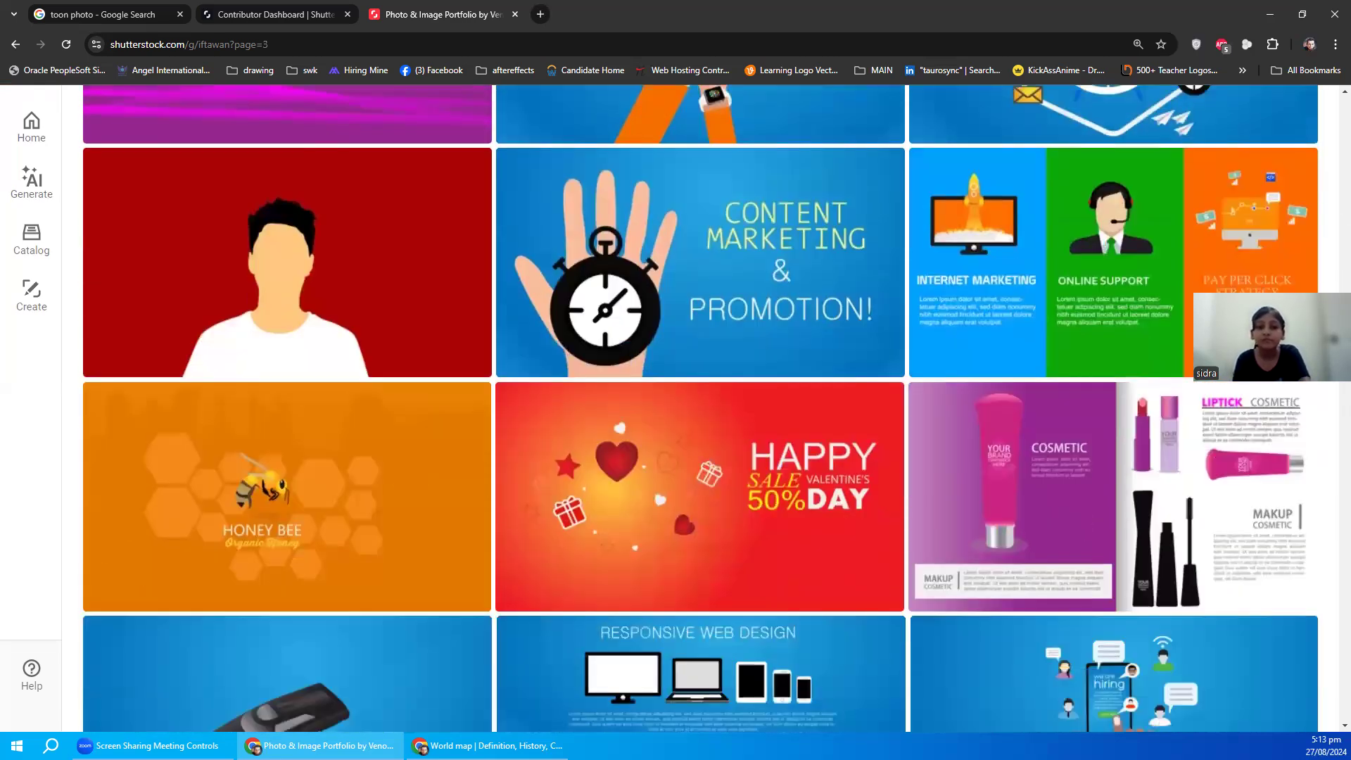
scroll(700, 409, "down", 1)
scroll(701, 408, "up", 2)
scroll(701, 409, "down", 4)
scroll(701, 408, "down", 1)
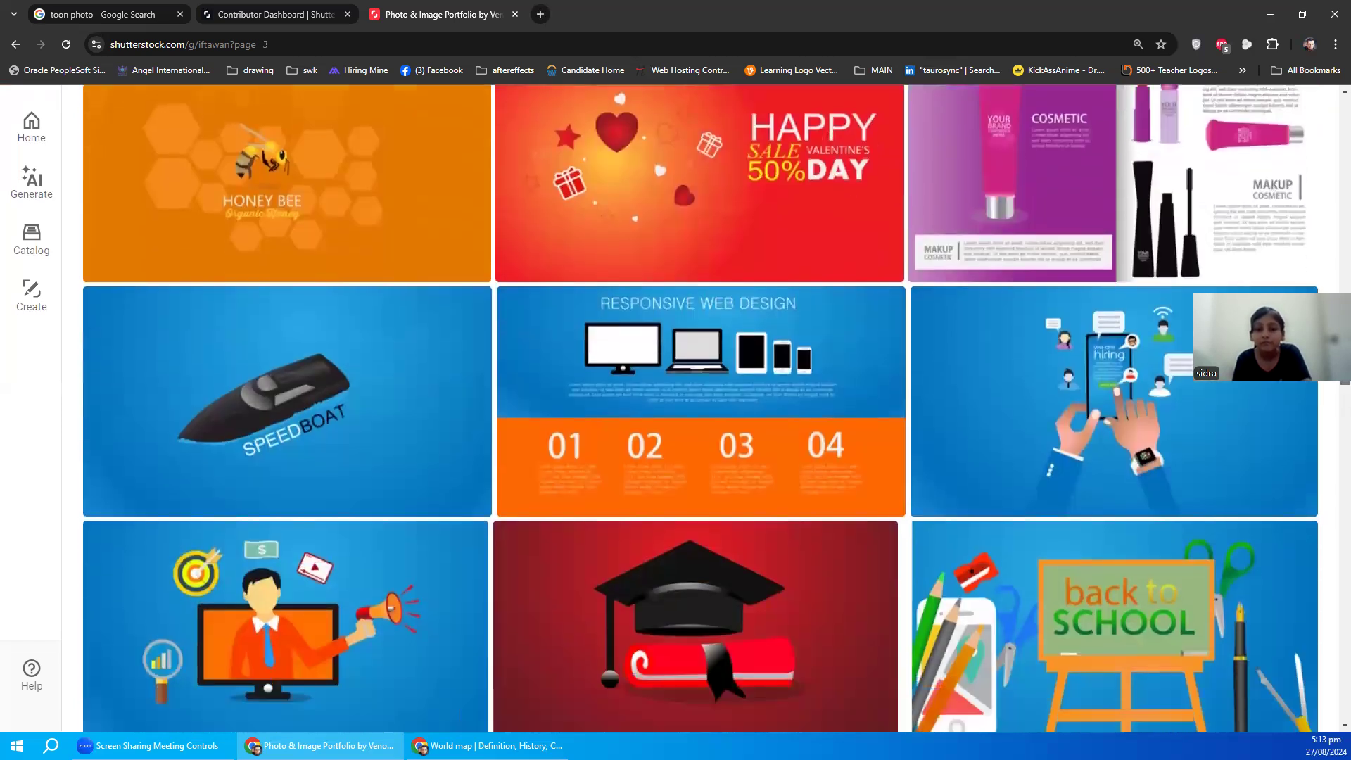
scroll(701, 409, "down", 2)
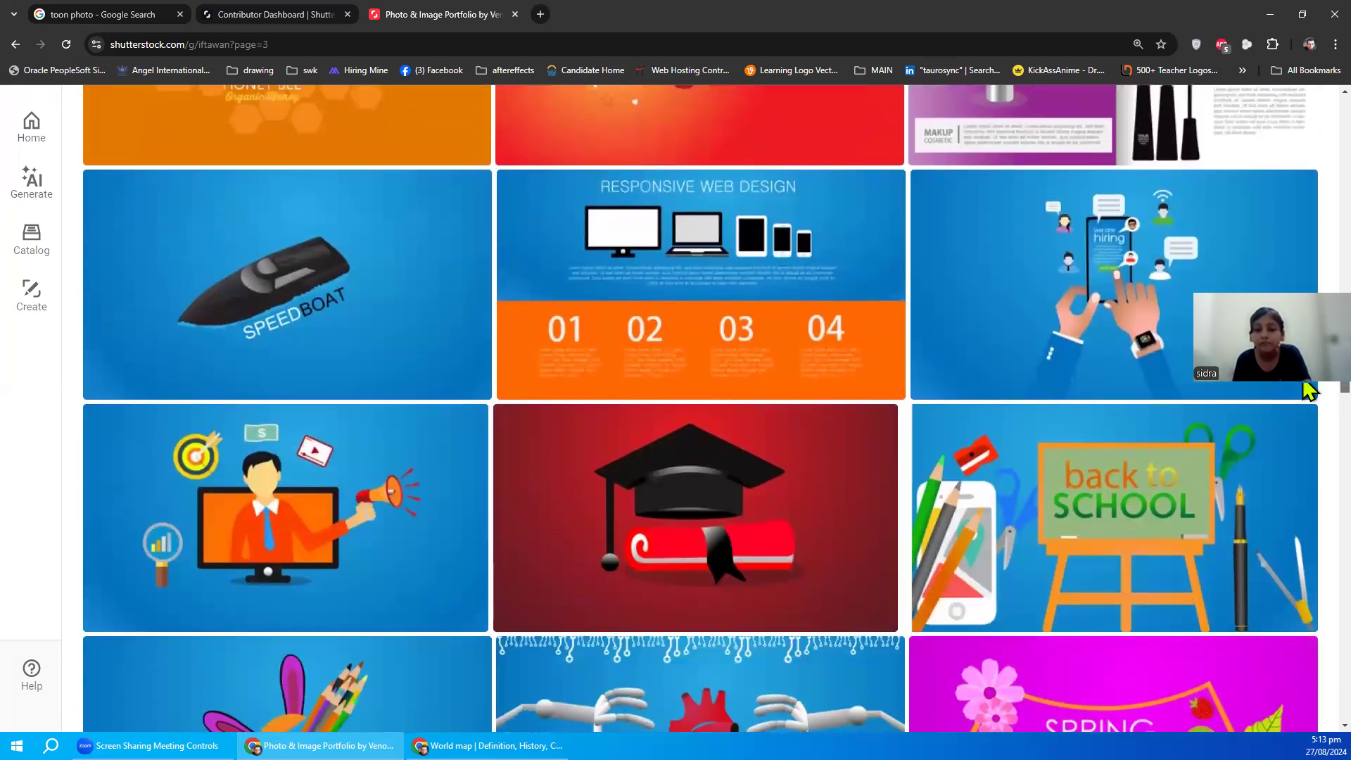
scroll(1310, 391, "down", 4)
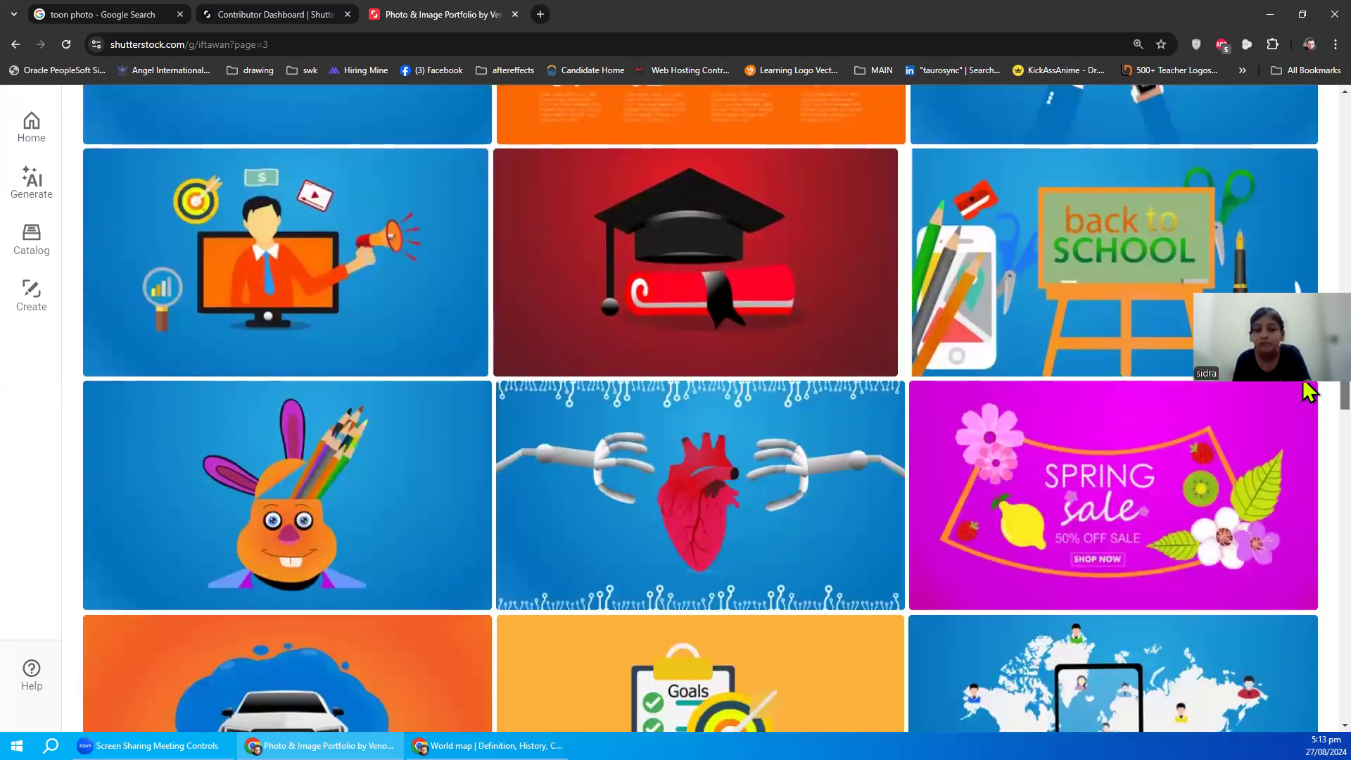
mouse_move(1113, 682)
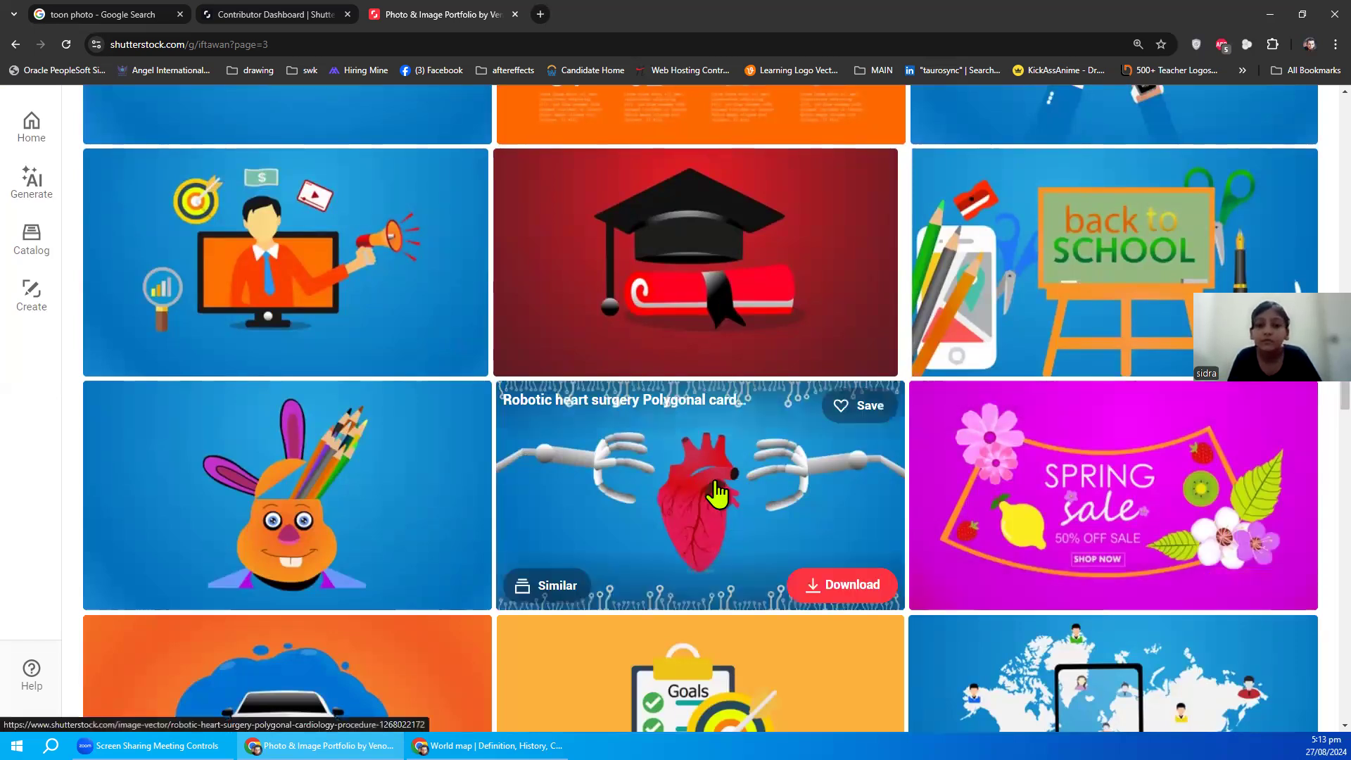
mouse_move(1113, 496)
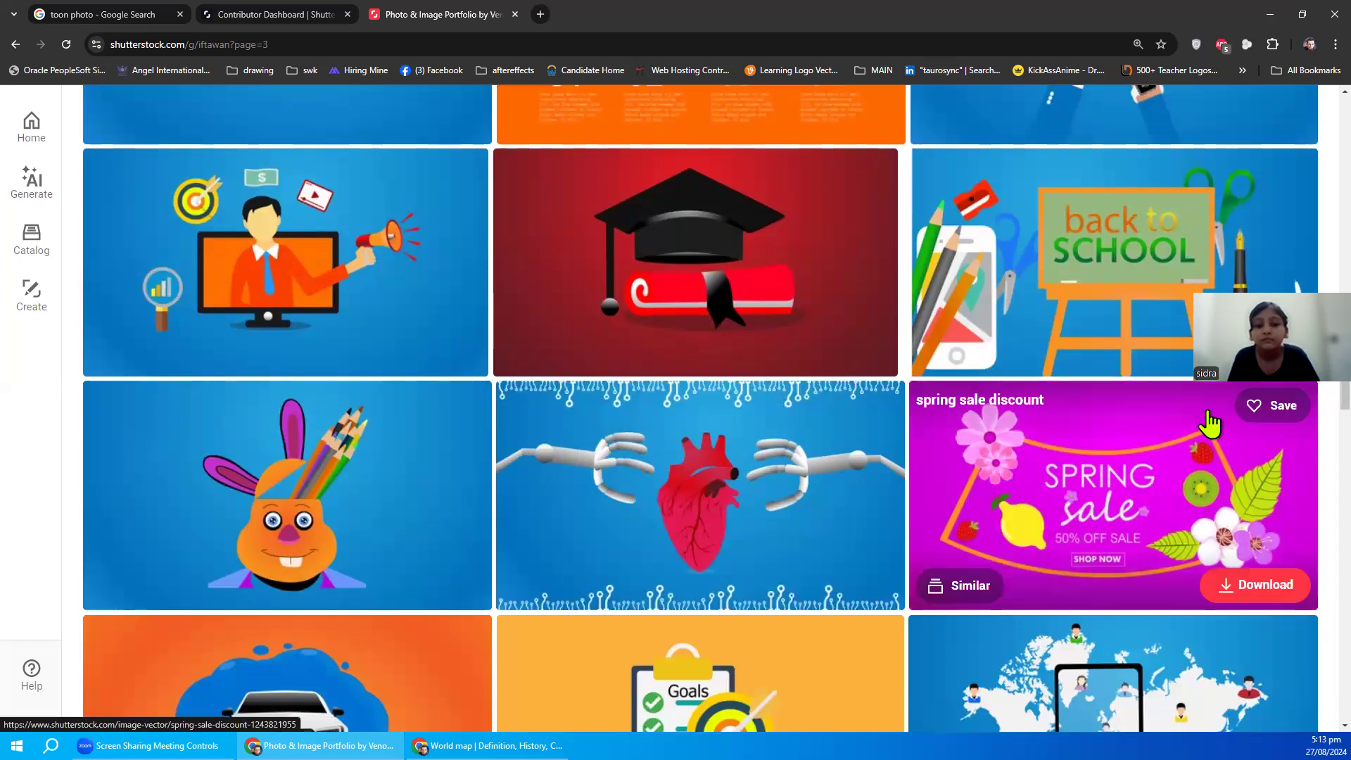
scroll(1309, 394, "down", 5)
scroll(1309, 422, "down", 2)
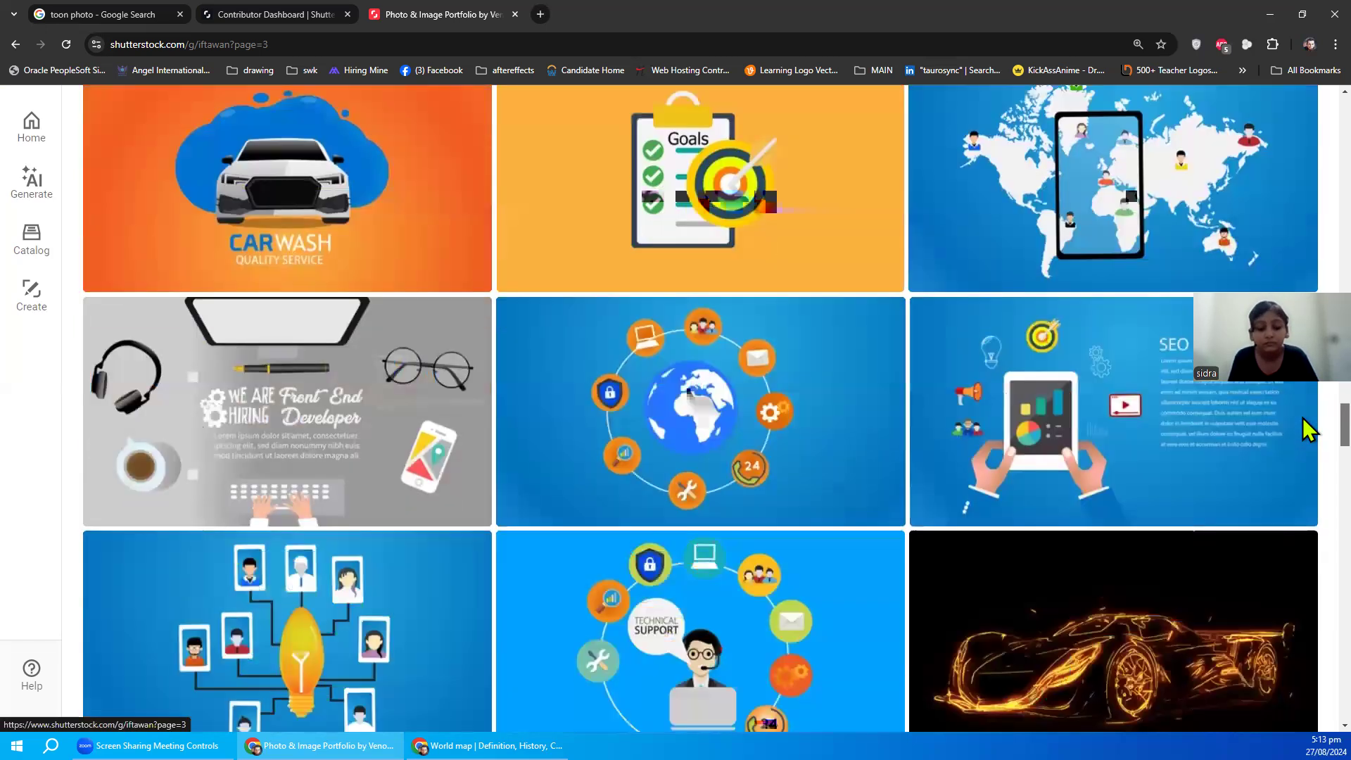
scroll(1309, 433, "down", 2)
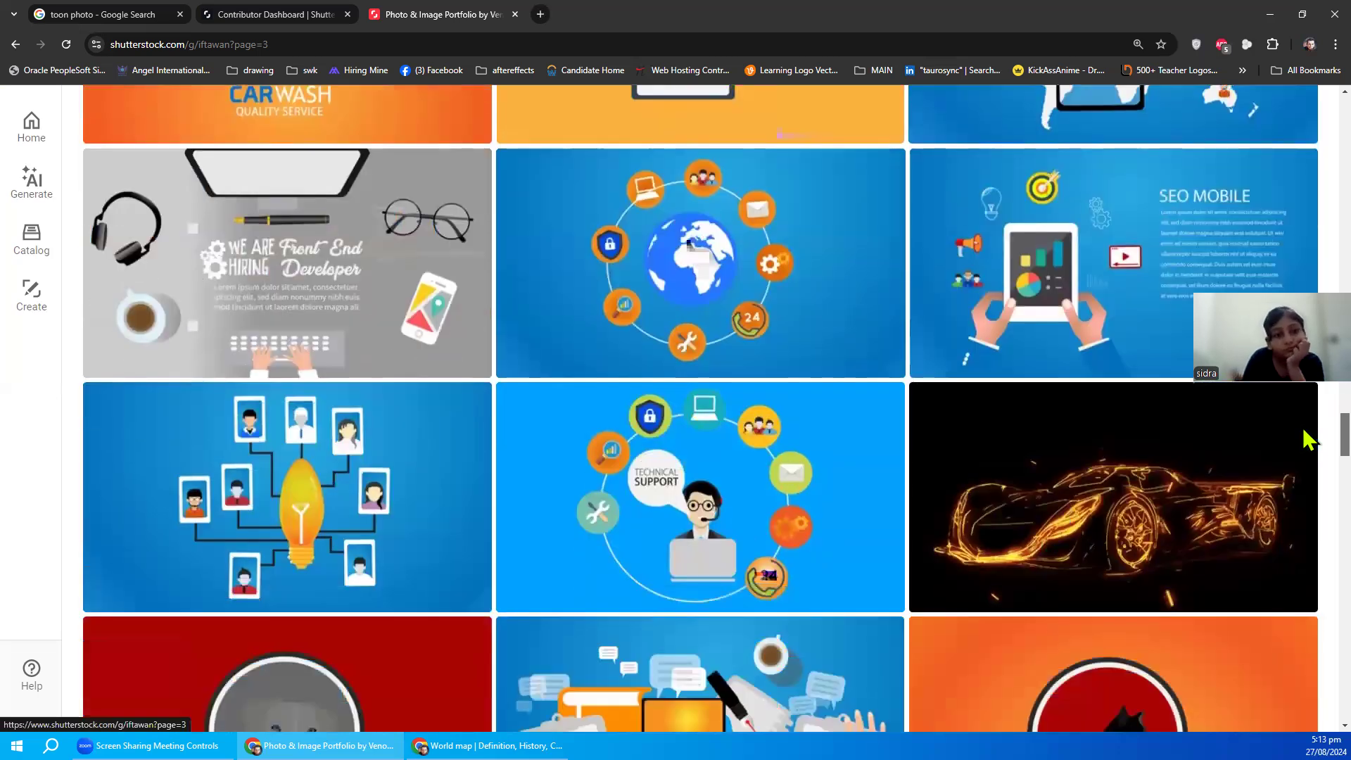
scroll(1308, 440, "down", 3)
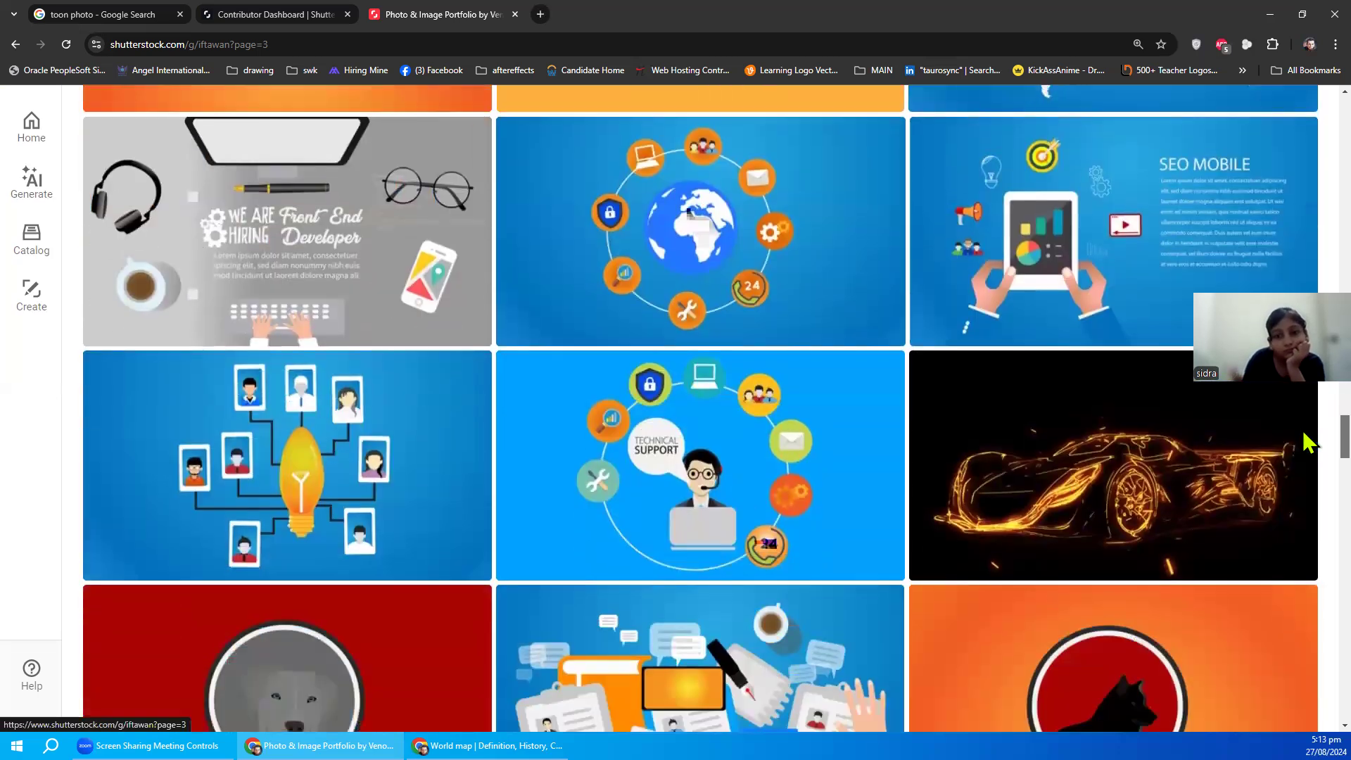
scroll(1308, 454, "down", 1)
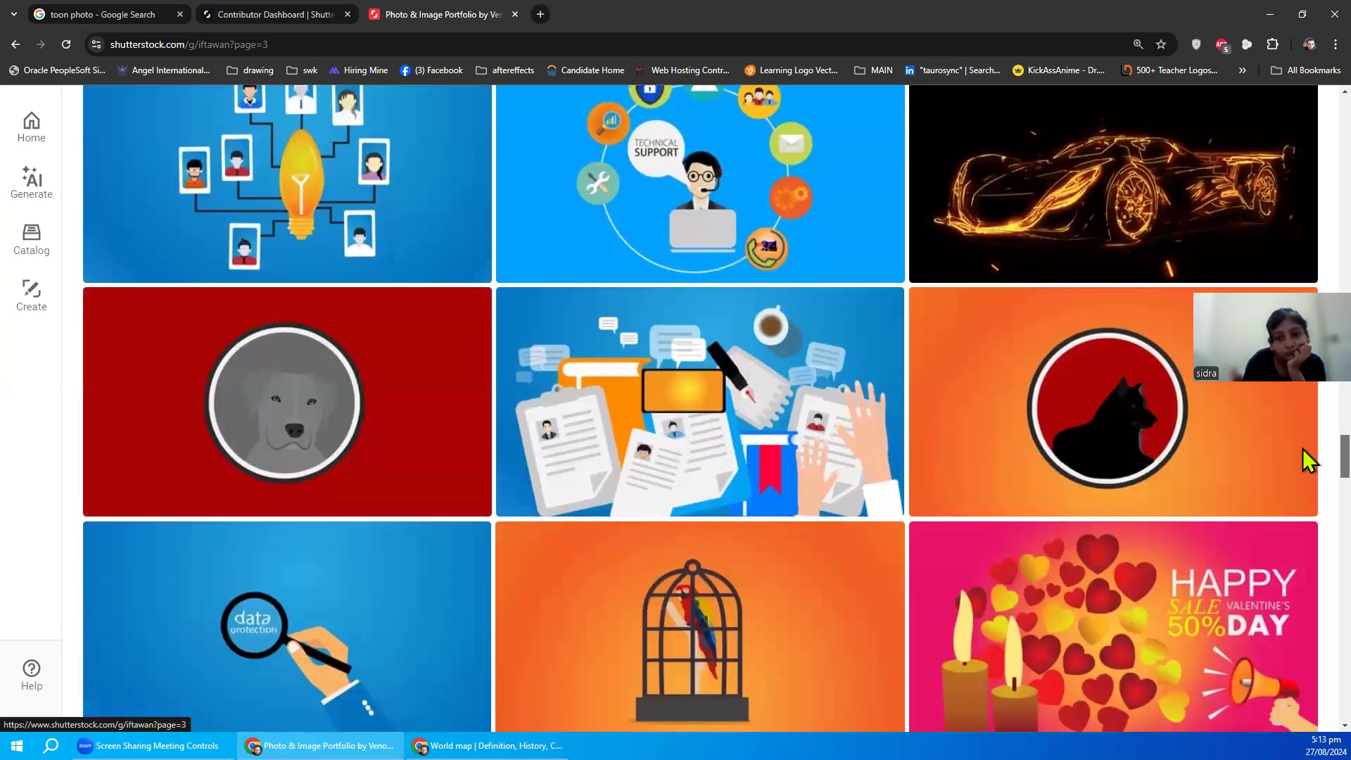
scroll(1303, 449, "up", 2)
scroll(1303, 443, "down", 3)
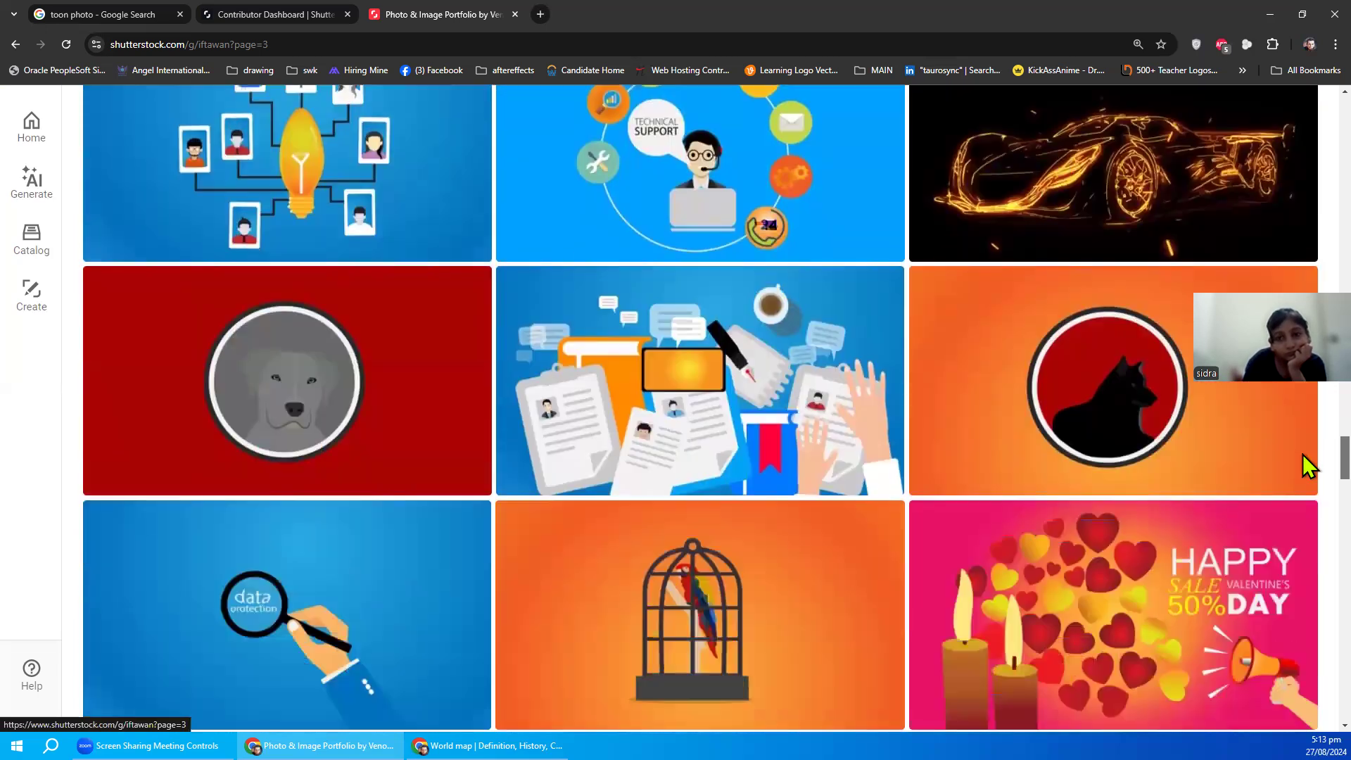
scroll(1303, 458, "down", 3)
scroll(1306, 475, "down", 2)
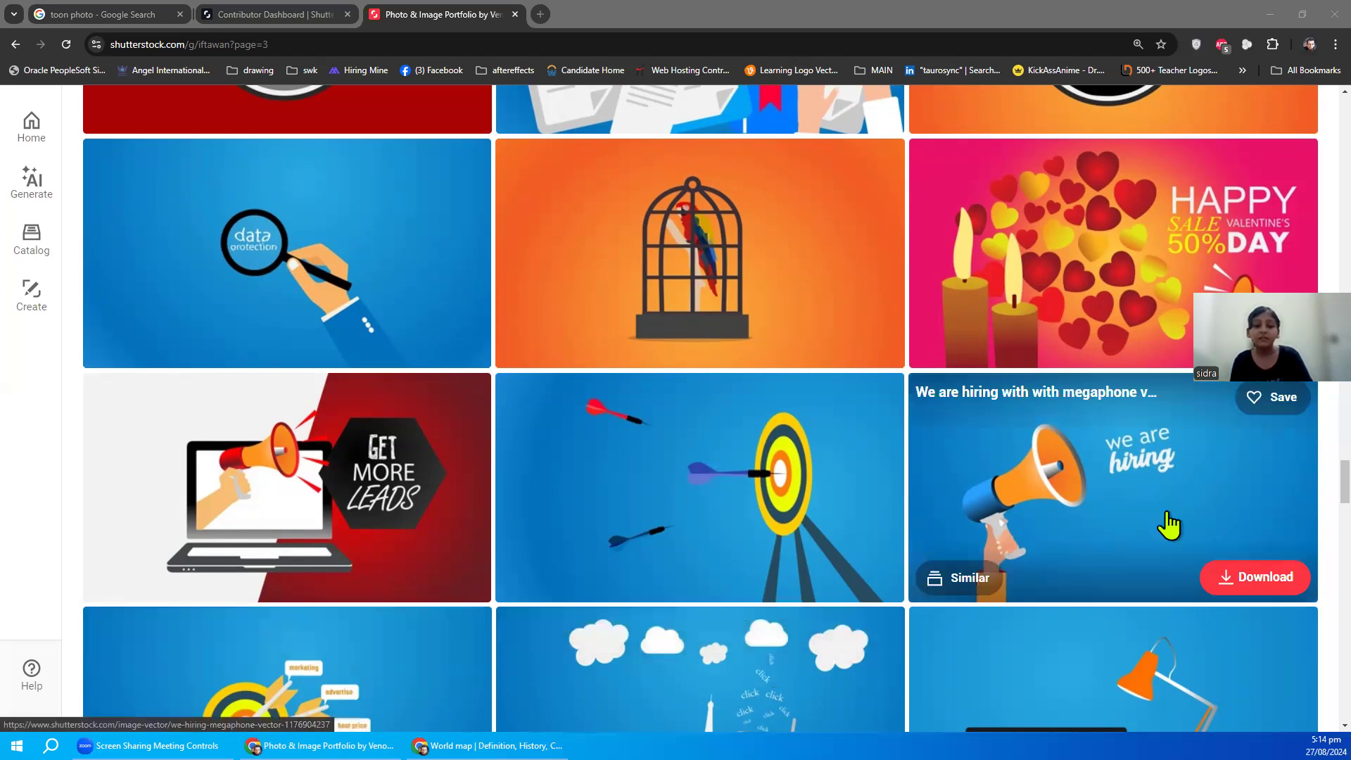
scroll(1310, 486, "down", 4)
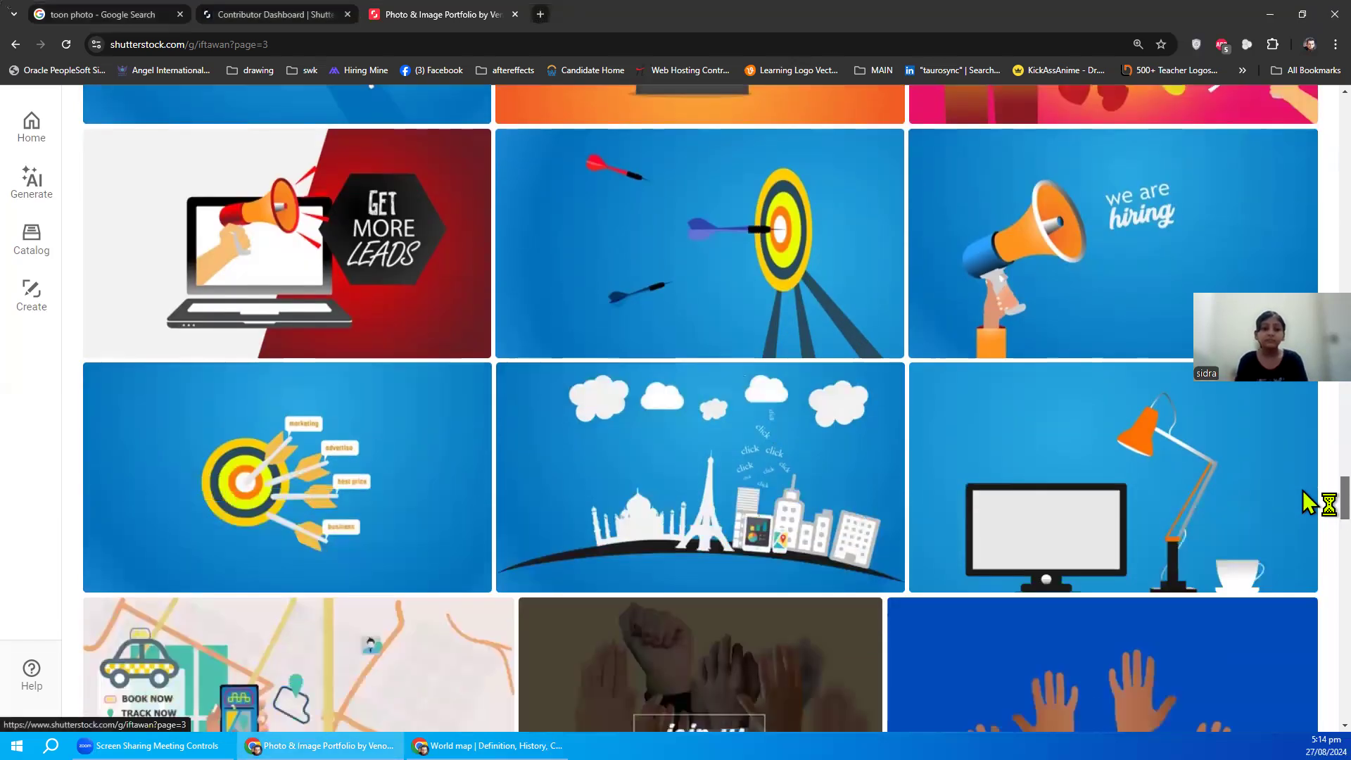
scroll(1311, 499, "down", 2)
scroll(1311, 514, "down", 1)
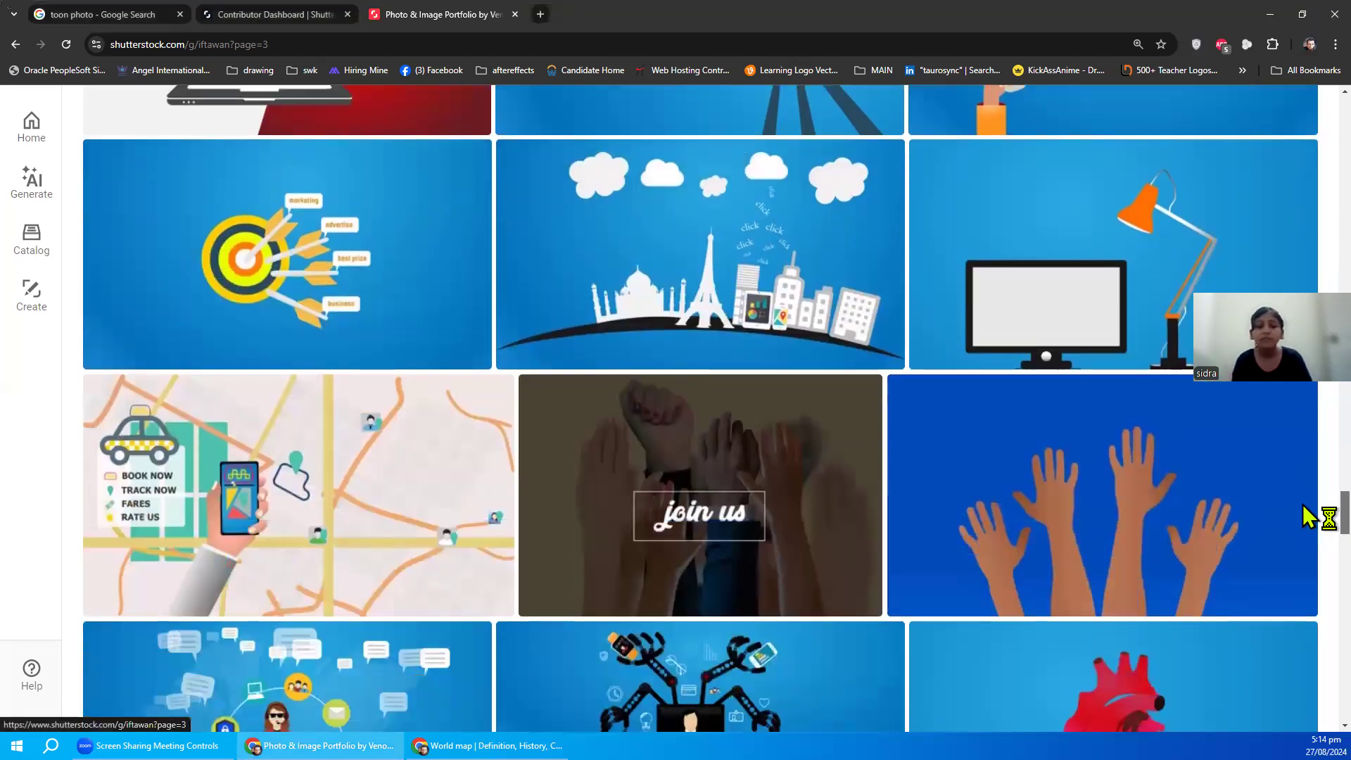
scroll(1311, 521, "down", 1)
scroll(1313, 531, "down", 2)
scroll(1311, 549, "down", 3)
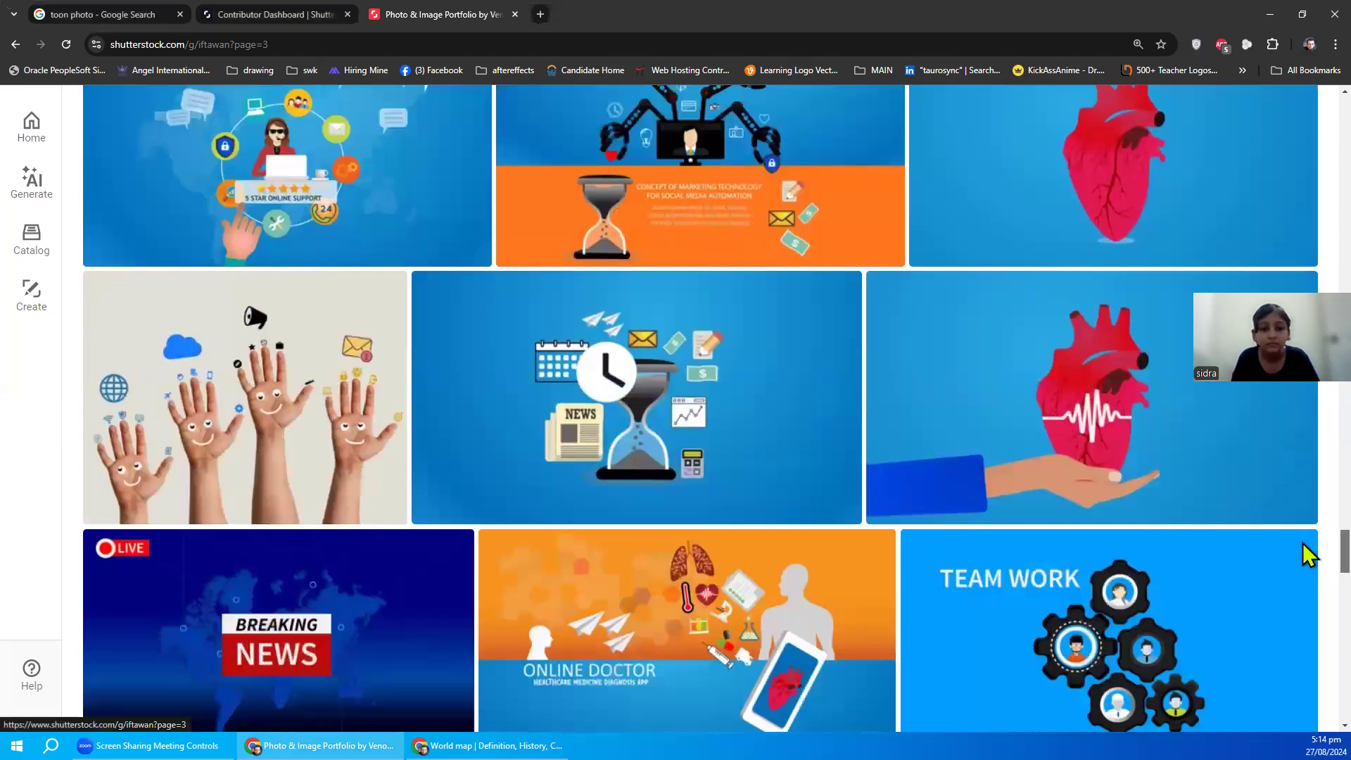
scroll(1309, 560, "down", 1)
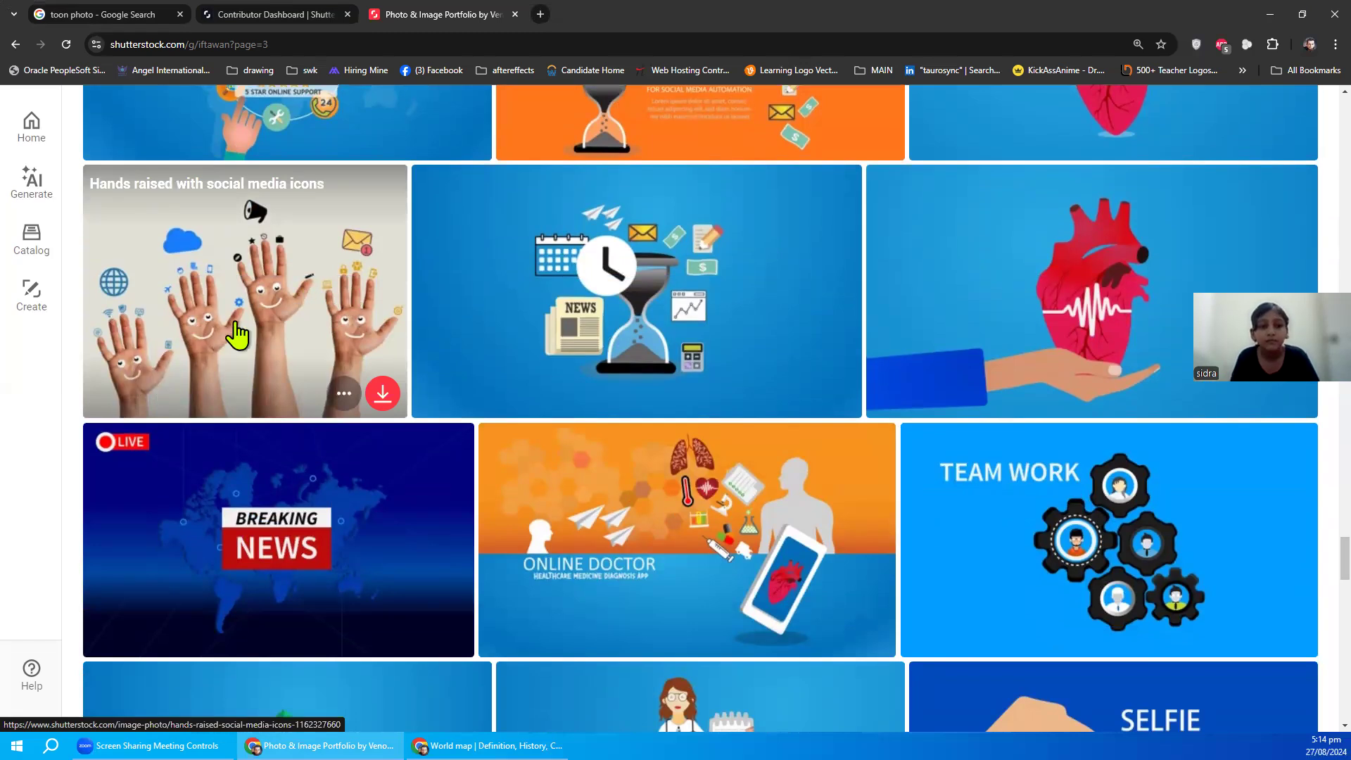
left_click(322, 13)
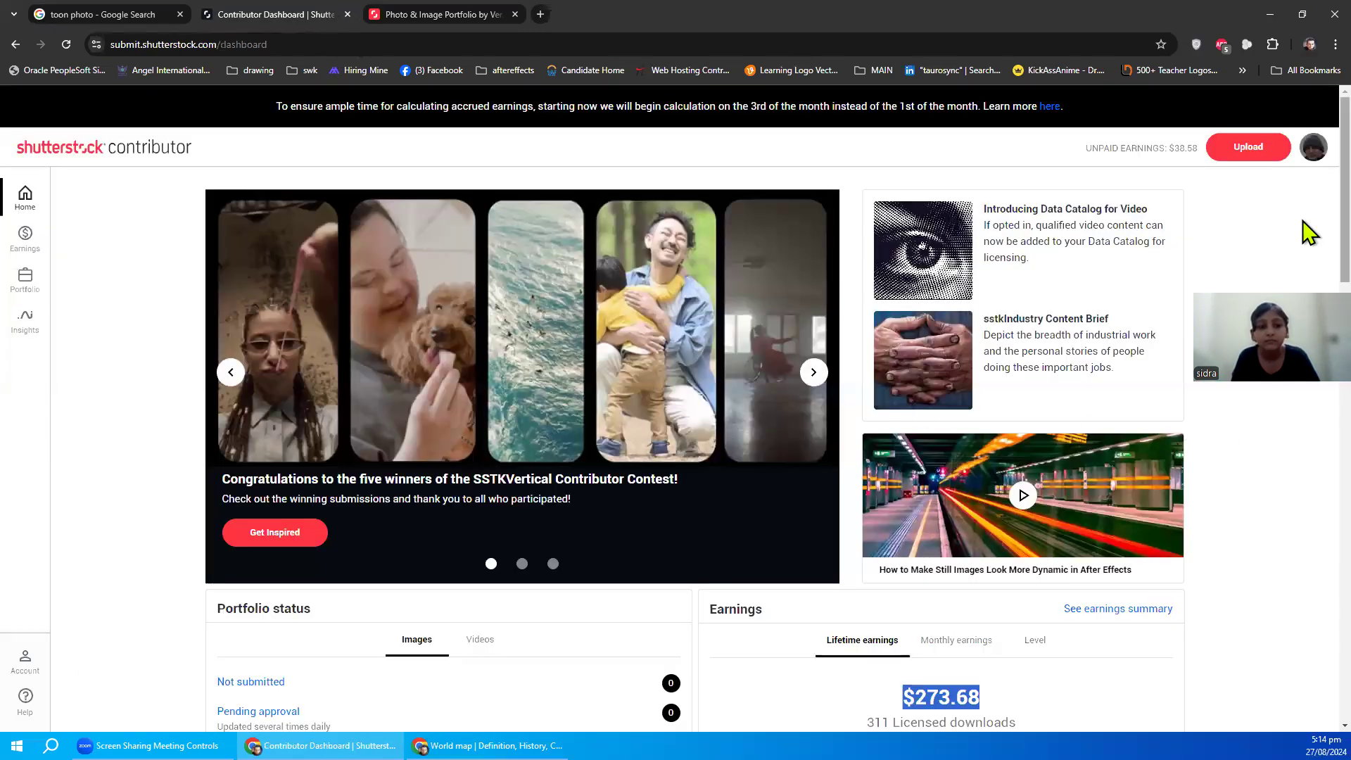
- Switch the dashboard to monthly earnings and scroll down through the chart
scroll(1309, 227, "down", 5)
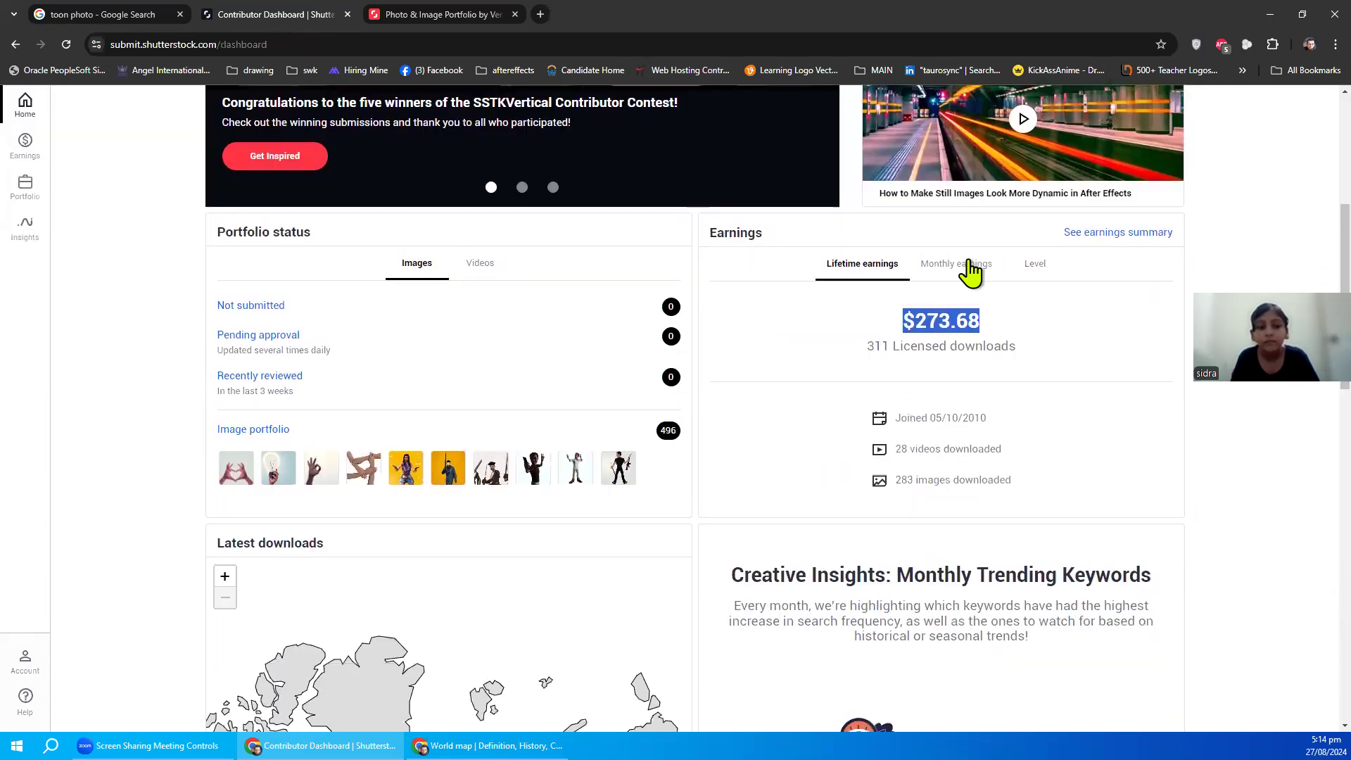
left_click(966, 268)
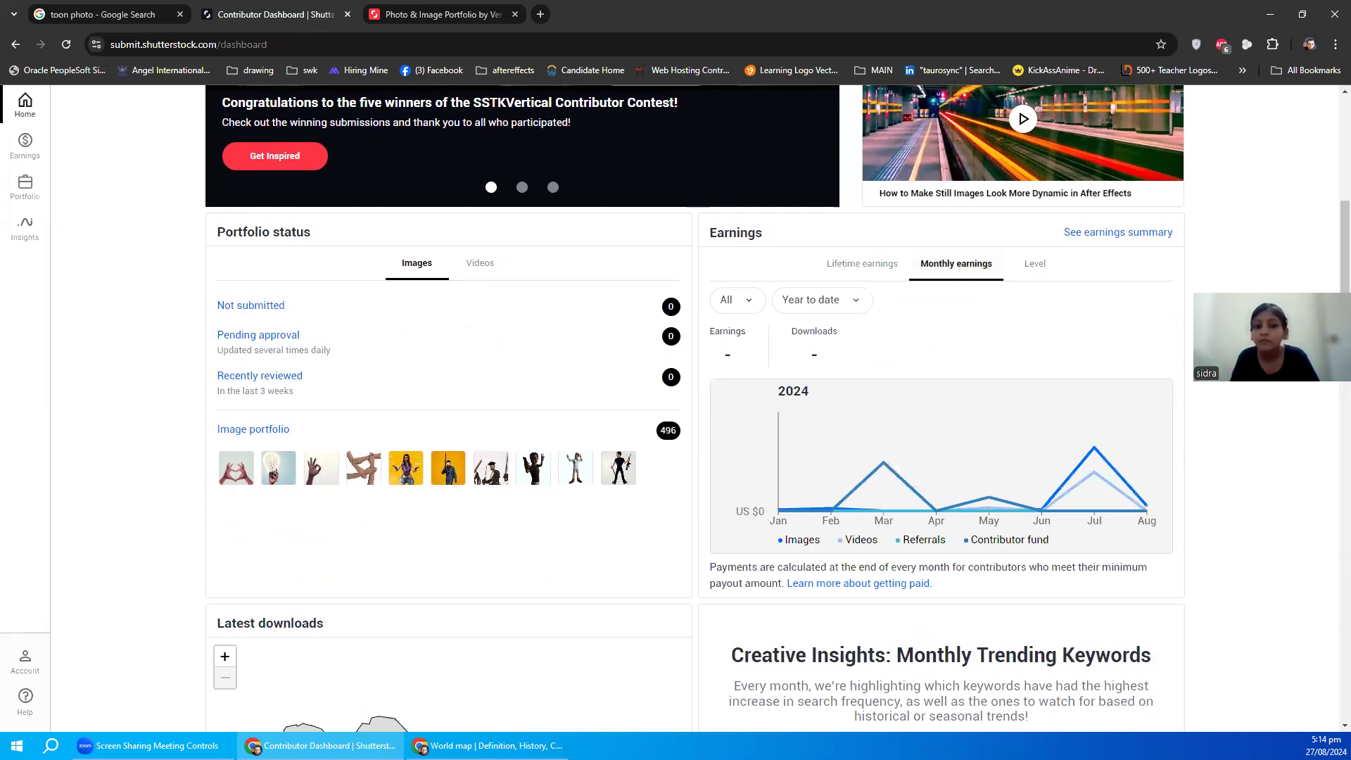
scroll(1307, 282, "down", 2)
scroll(1307, 281, "down", 3)
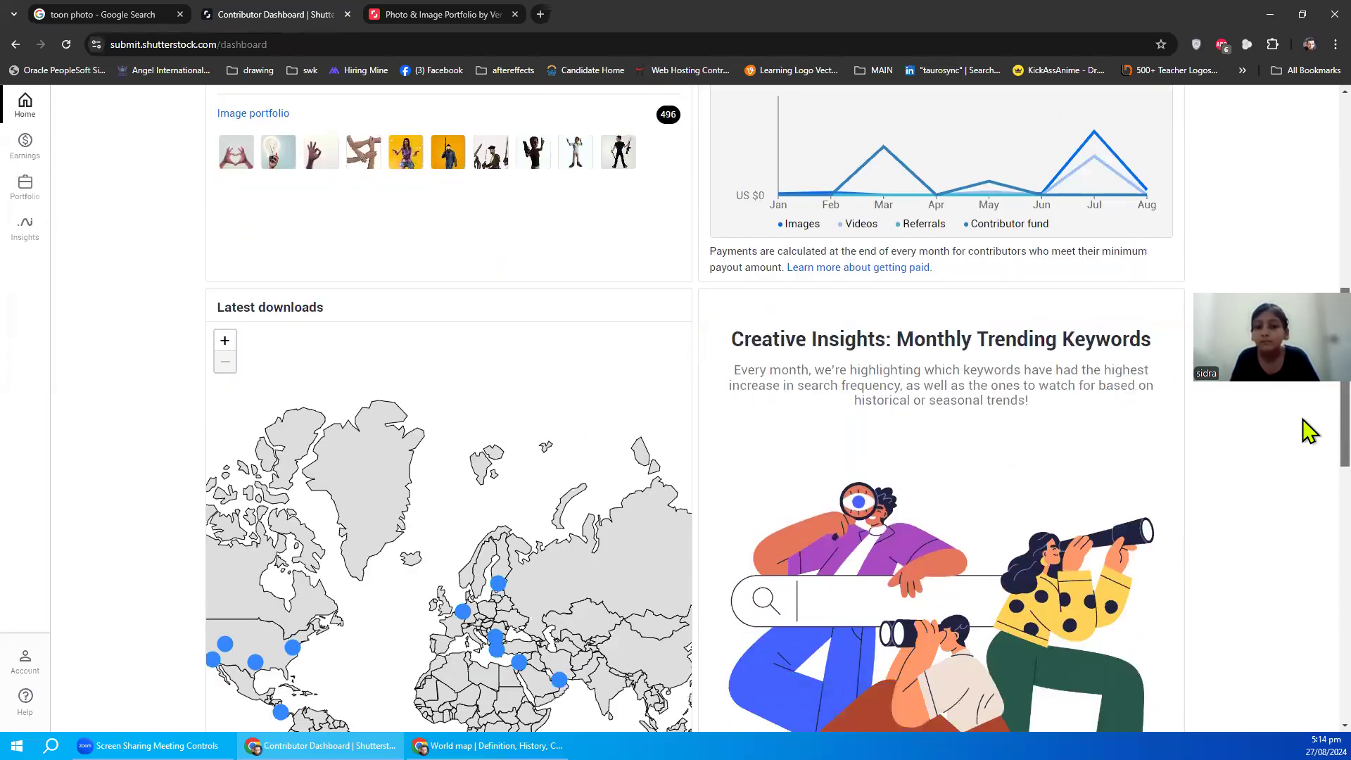
scroll(1307, 431, "down", 7)
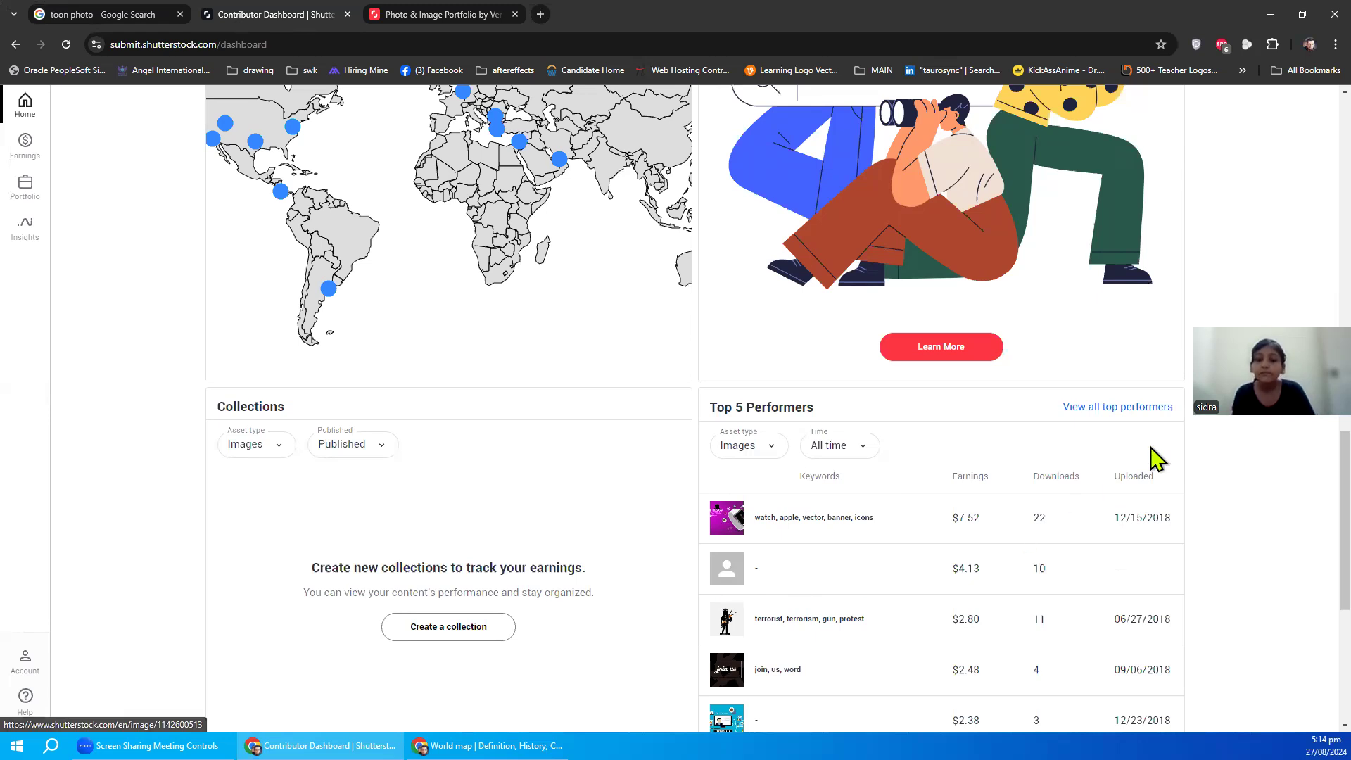
scroll(1309, 504, "down", 2)
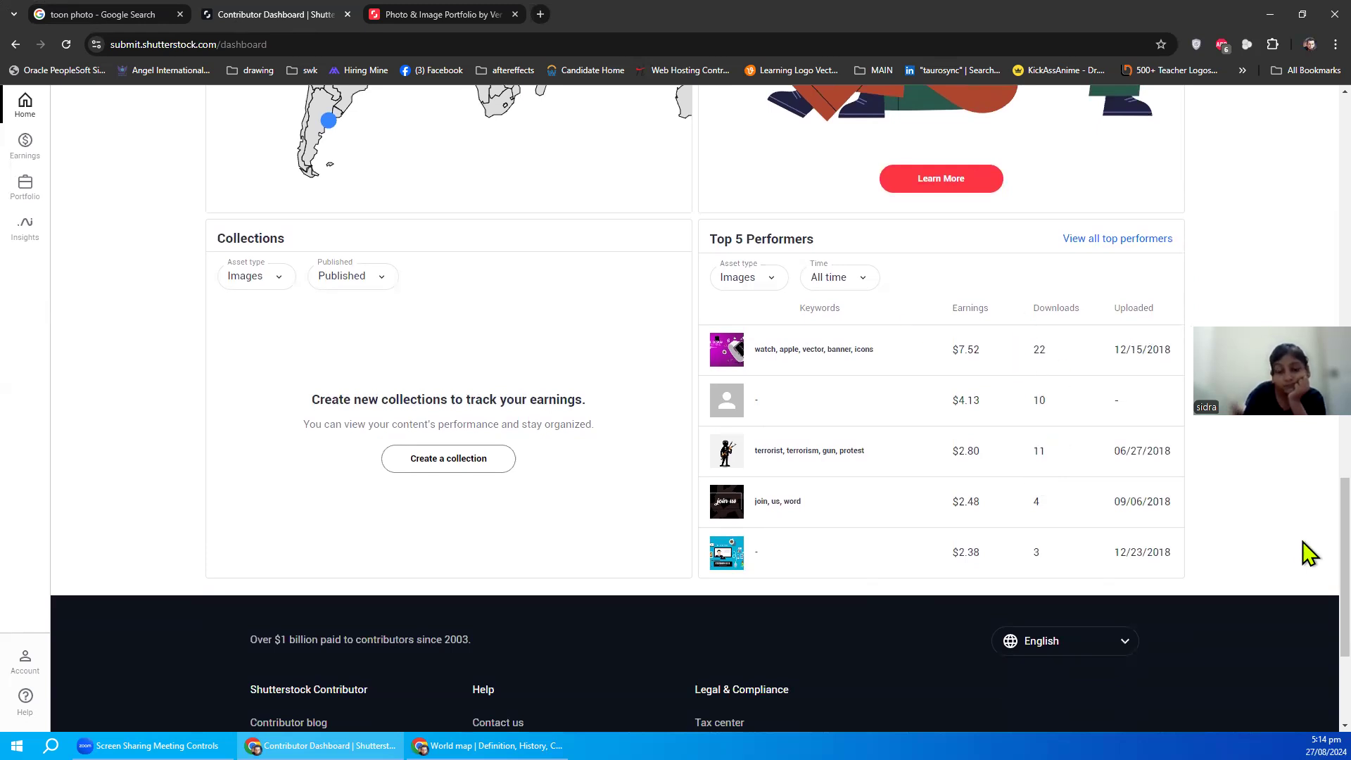
scroll(1309, 535, "up", 4)
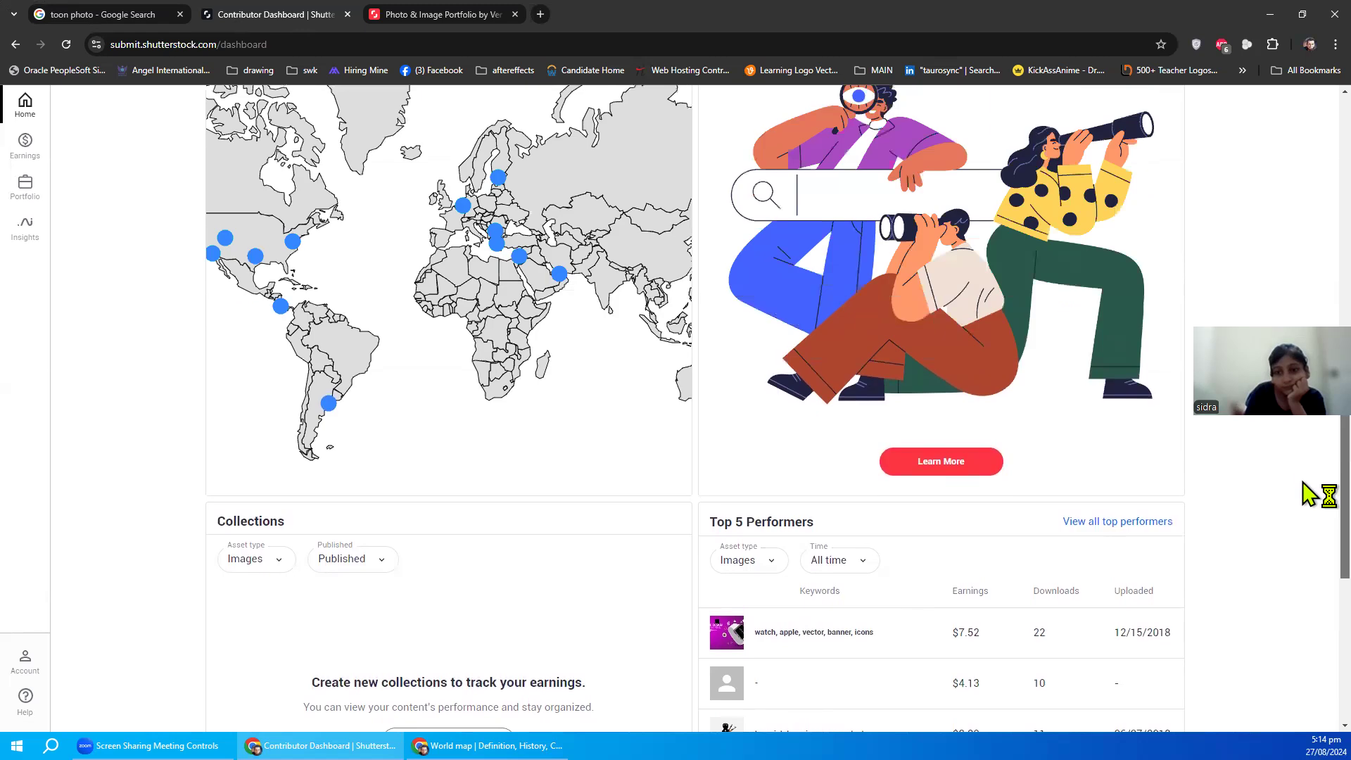
scroll(1315, 458, "down", 1)
scroll(1316, 450, "up", 6)
scroll(1311, 483, "down", 6)
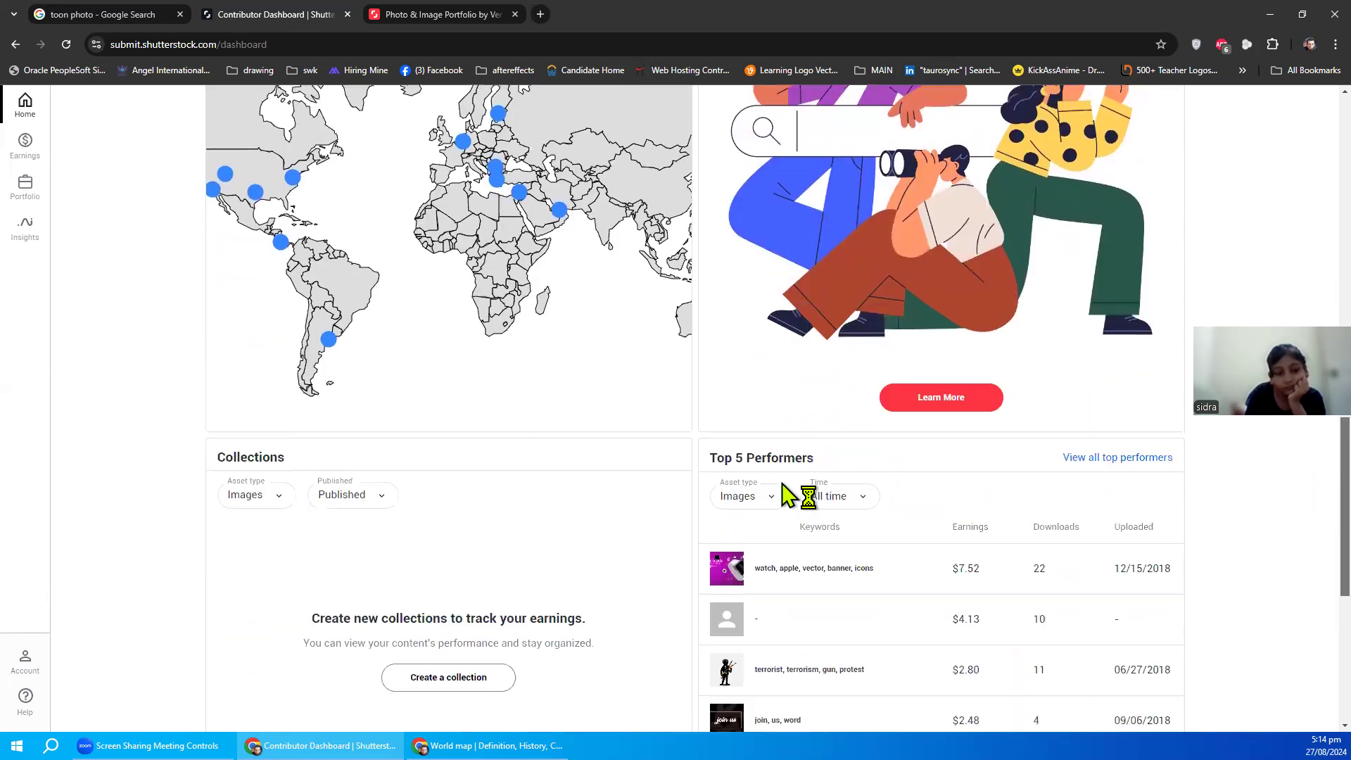
- Set the Top 5 Performers asset type to Videos, then close the Contributor Dashboard
left_click(769, 497)
left_click(741, 558)
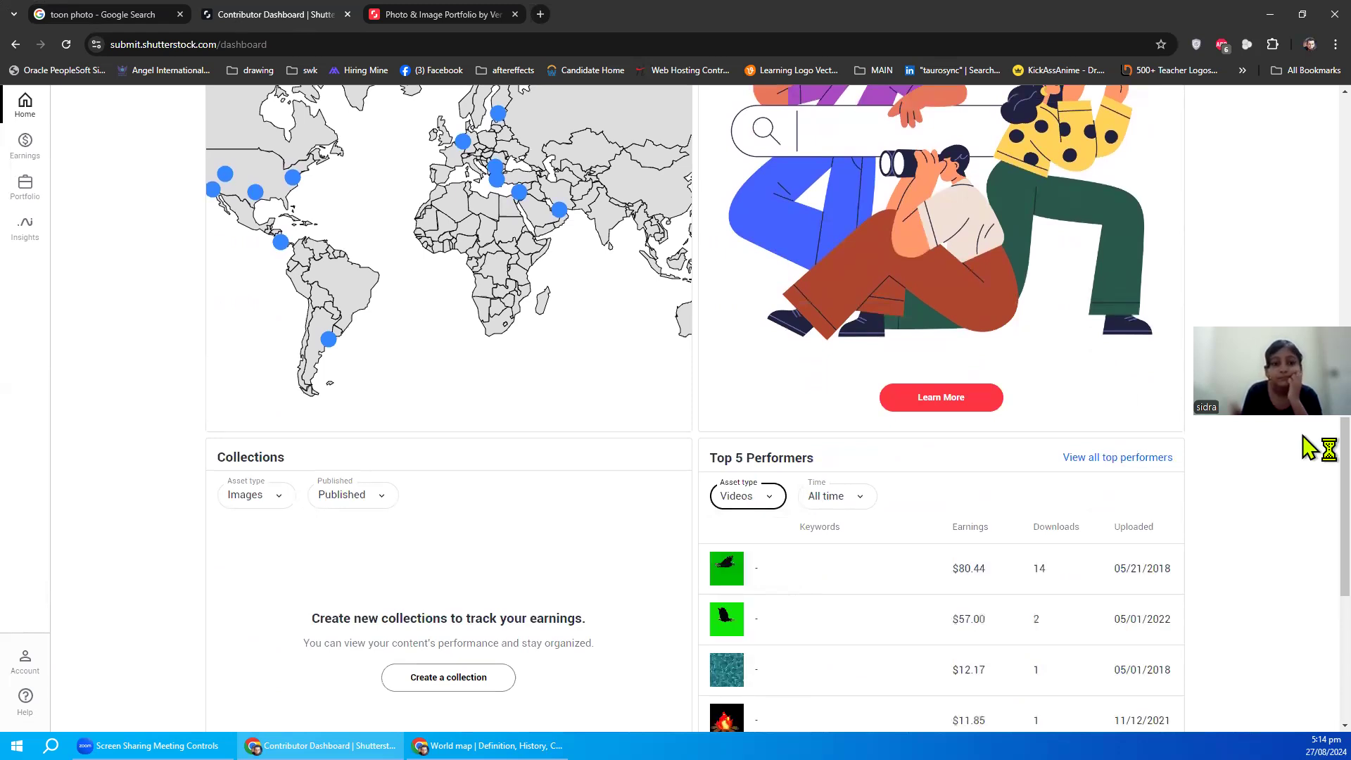
scroll(1315, 468, "down", 2)
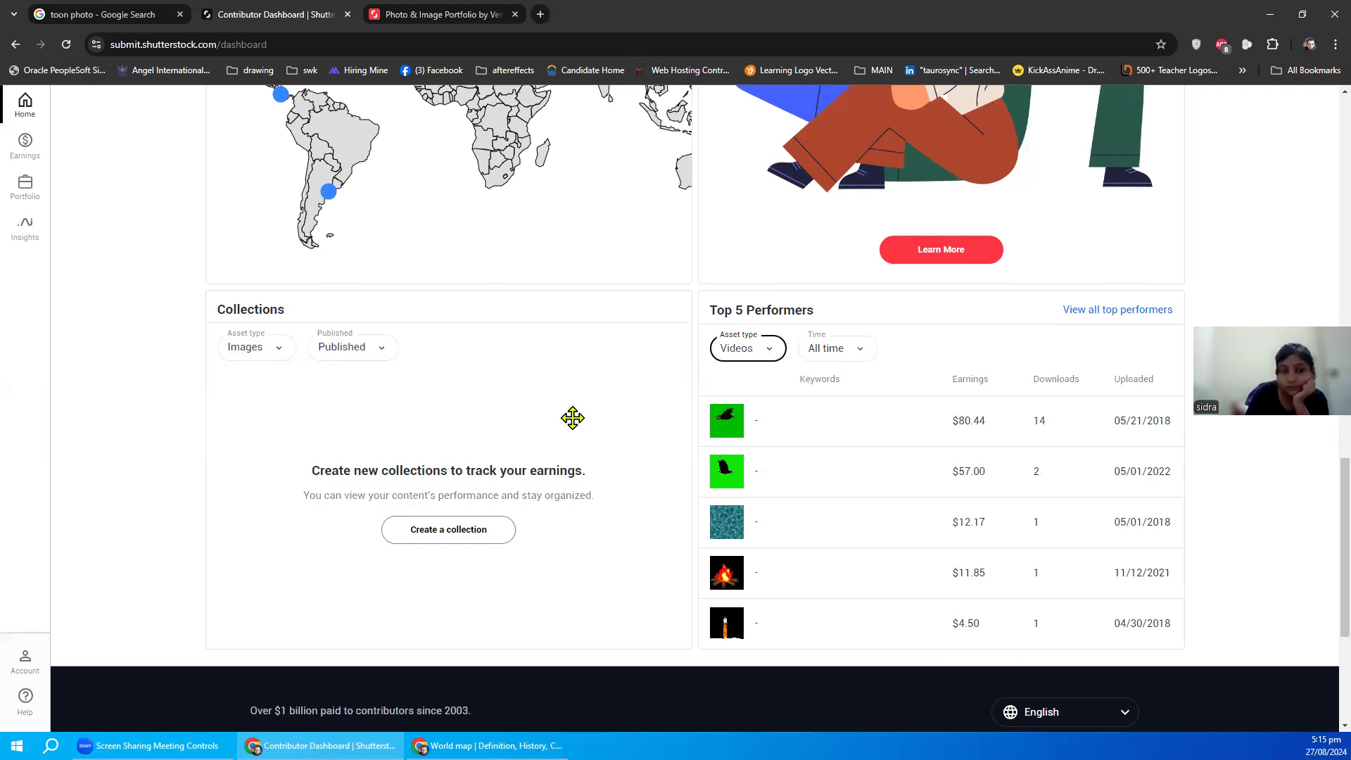
left_click(347, 14)
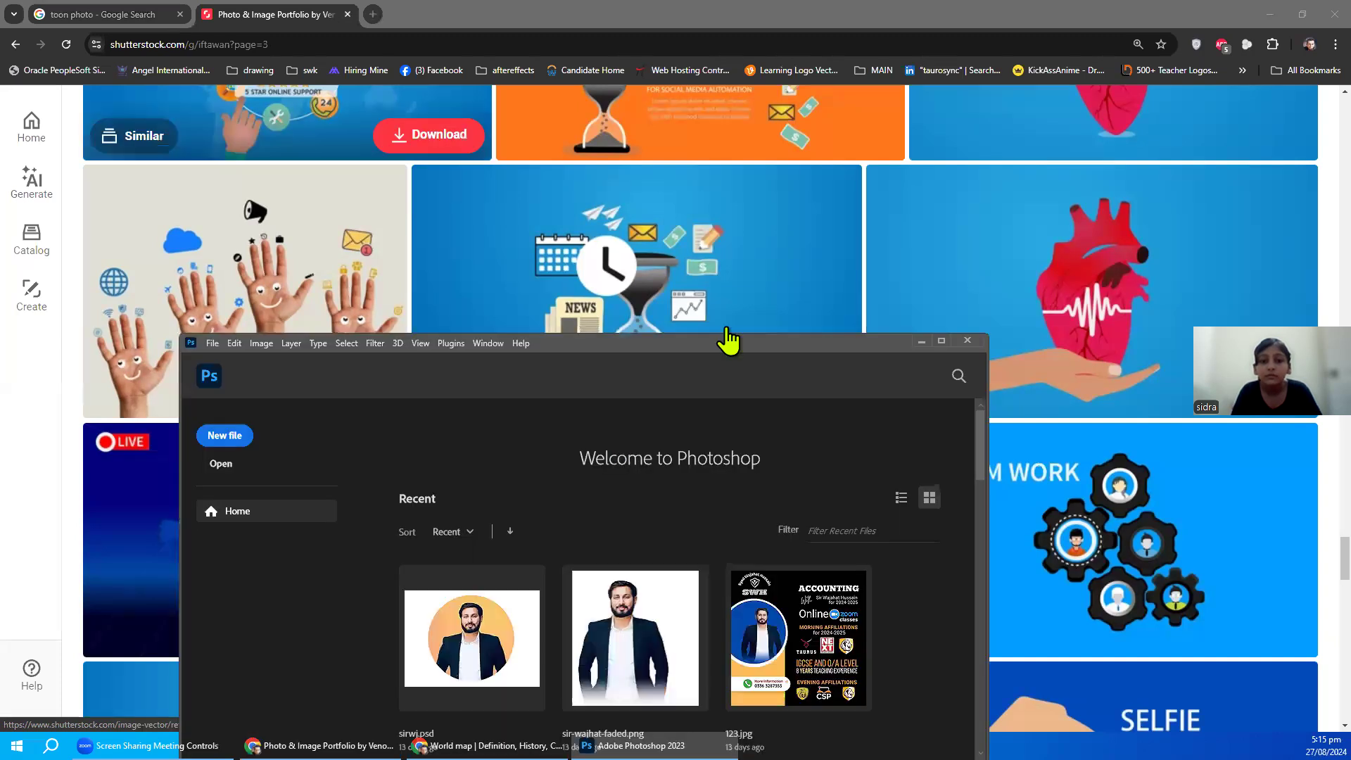
- Maximize Photoshop's home screen, open and close 123.jpg, and bring up recent files
double_click(723, 344)
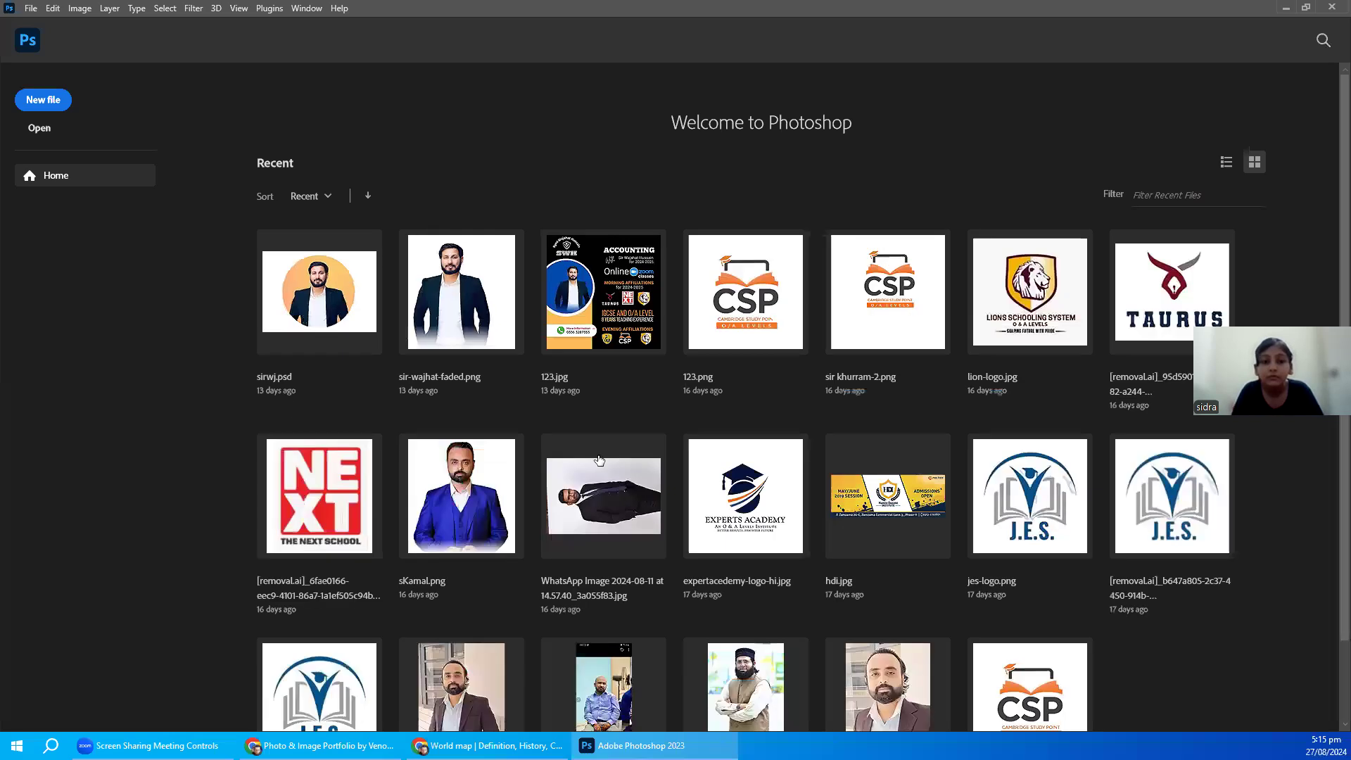
left_click(604, 280)
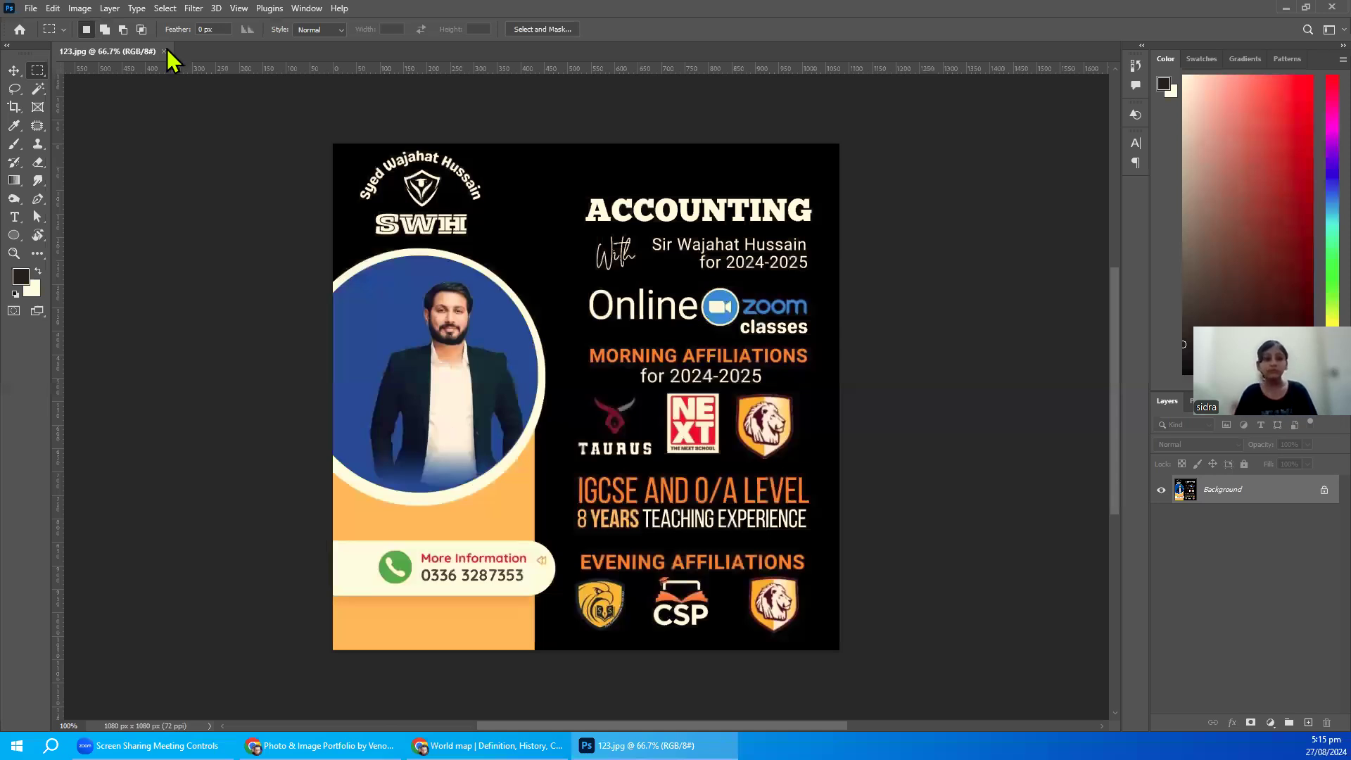
left_click(20, 29)
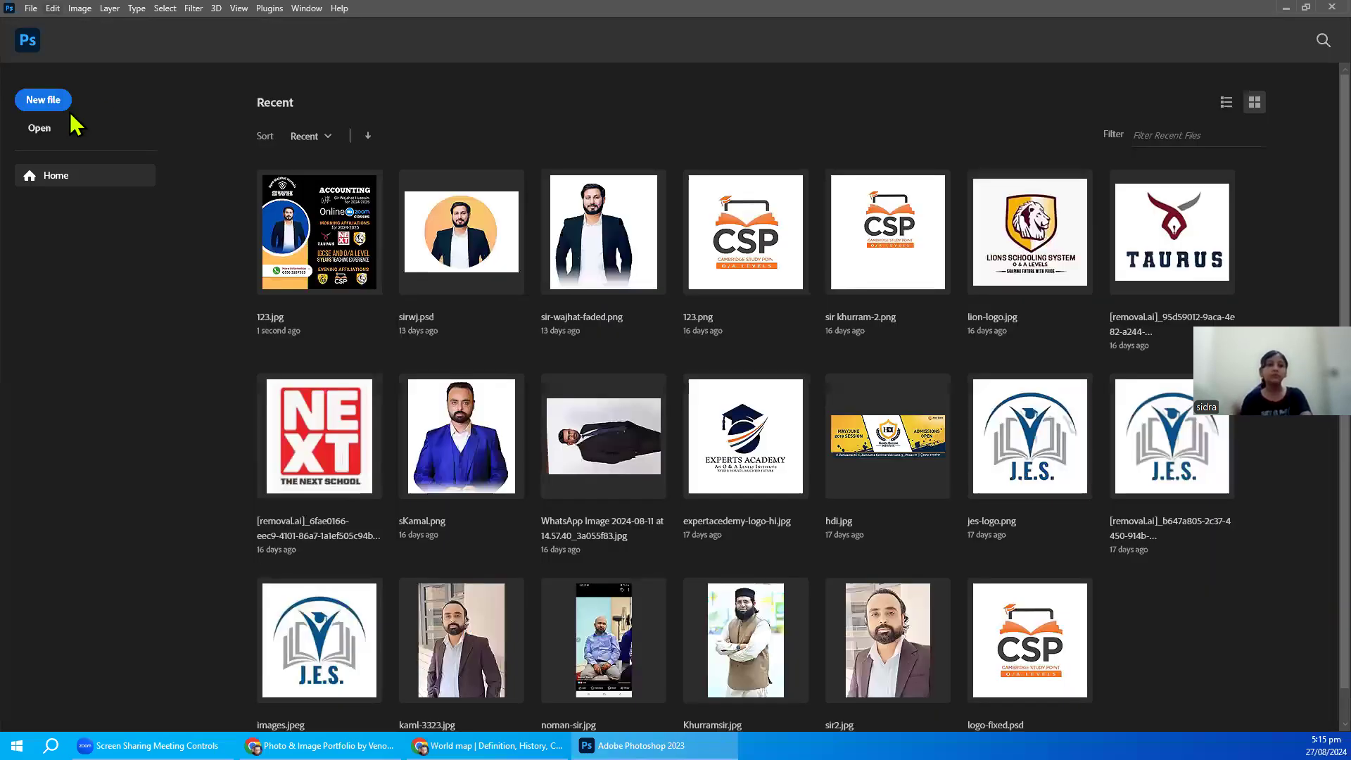
key("alt+f")
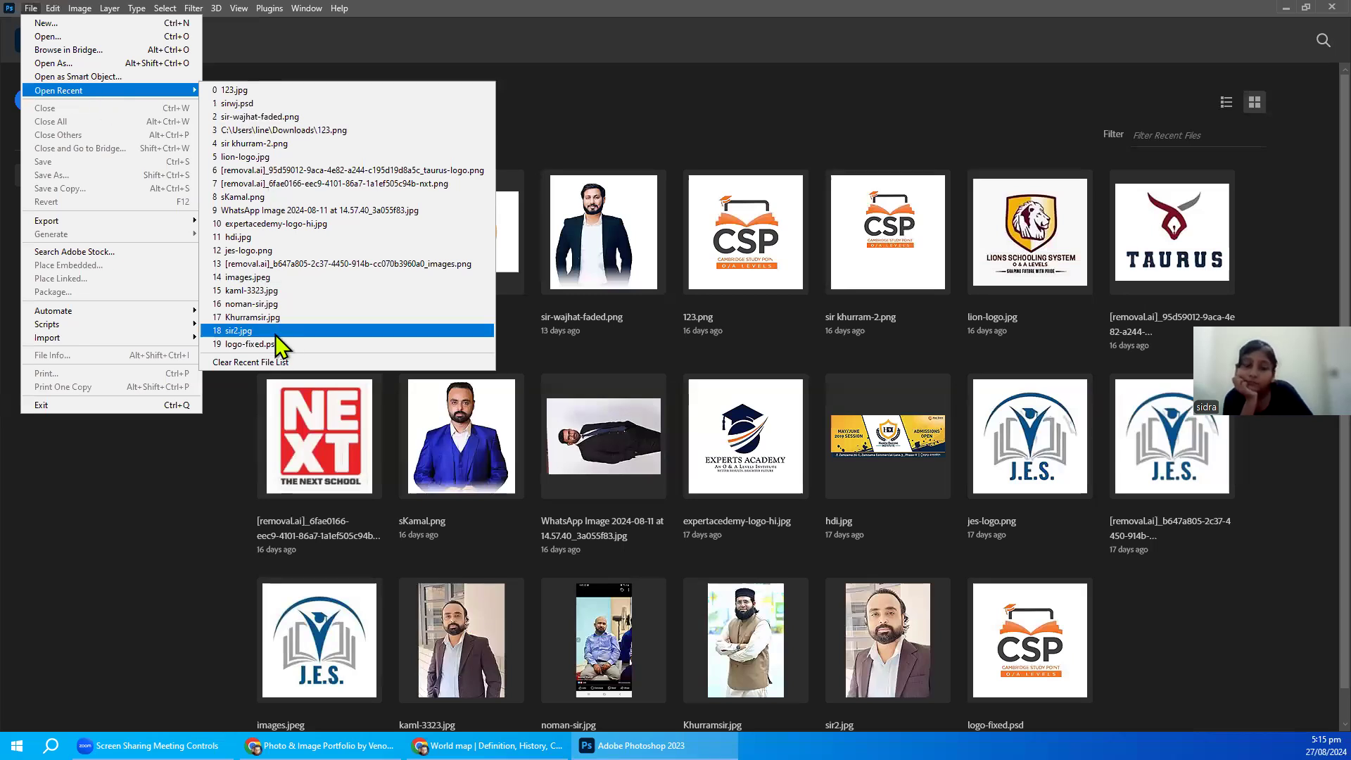
- Open logo-fixed.psd from the recent files, close it, and bring up the Open dialog
left_click(273, 345)
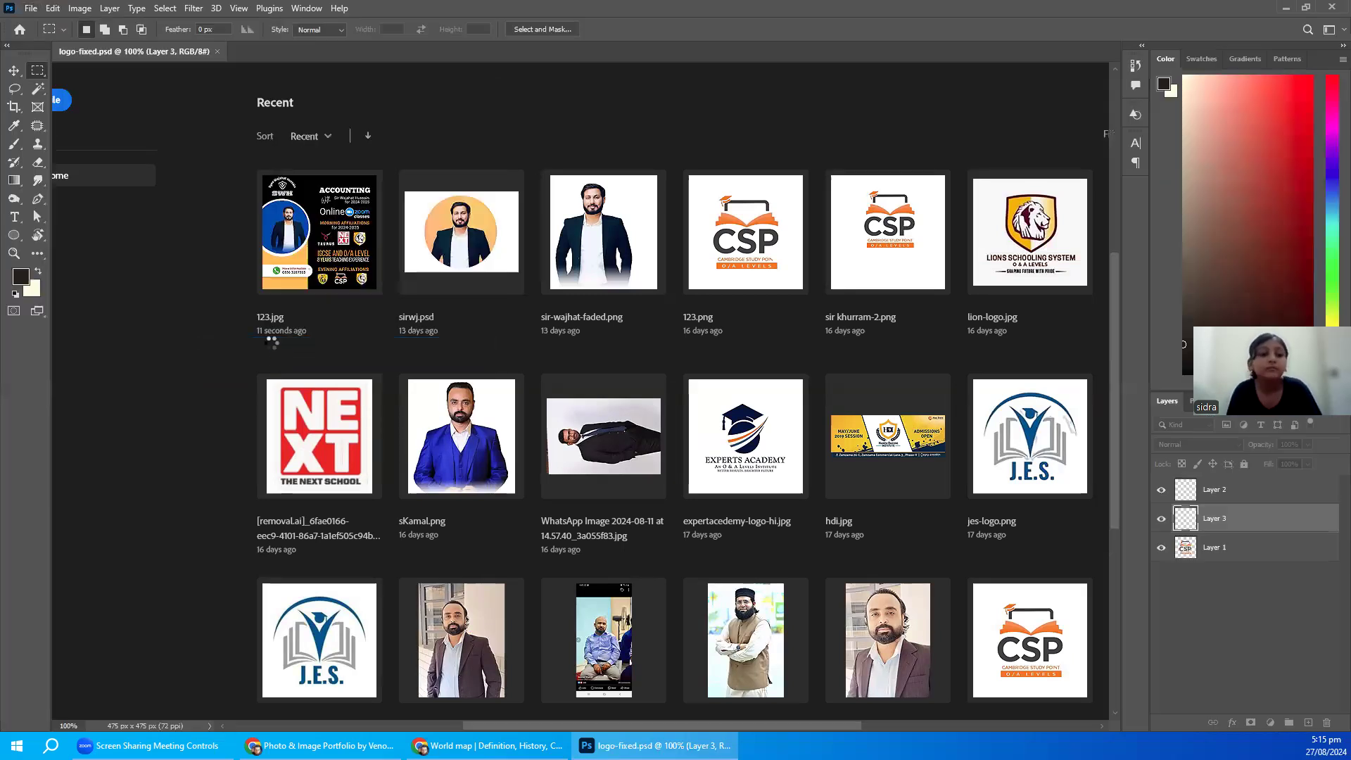
left_click(217, 52)
left_click(31, 8)
left_click(38, 36)
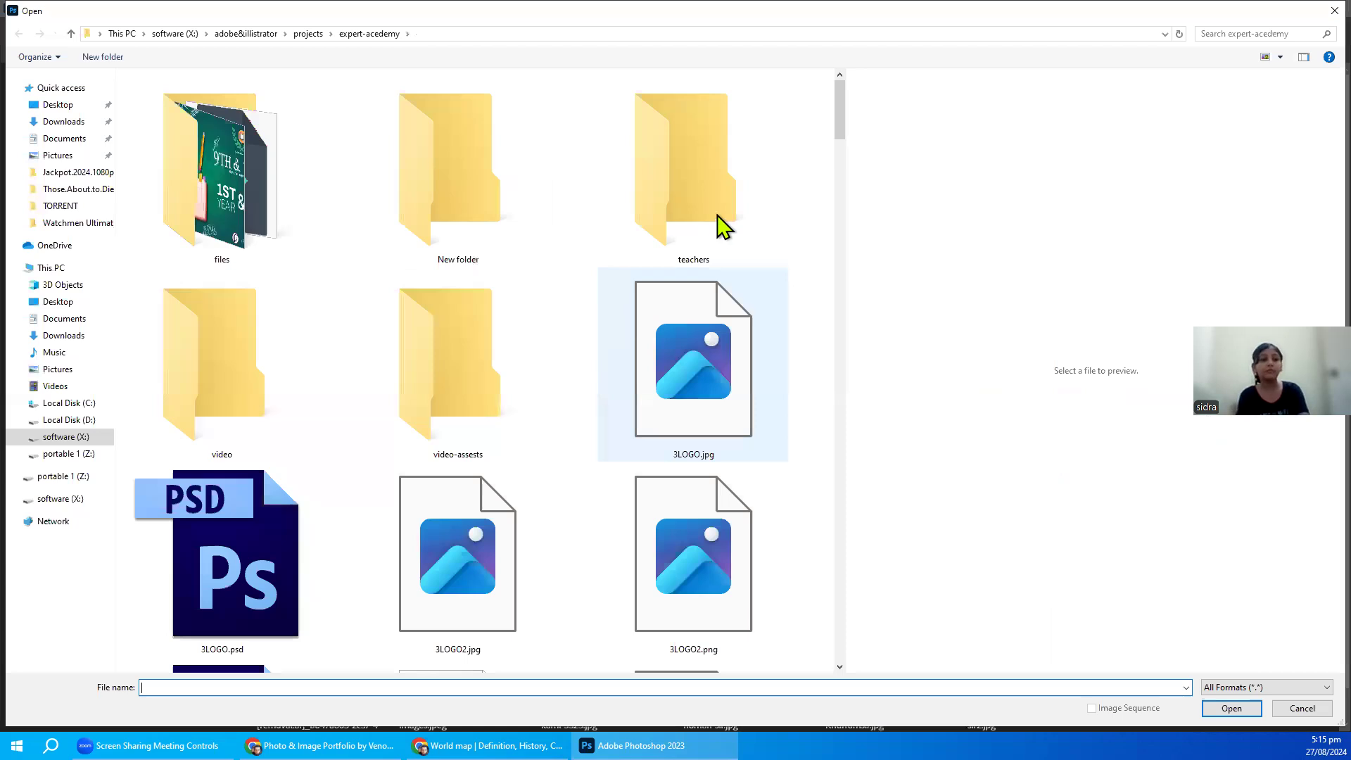
- Go into the teachers folder of expert-acedemy and open Azeem.psd
left_click(222, 568)
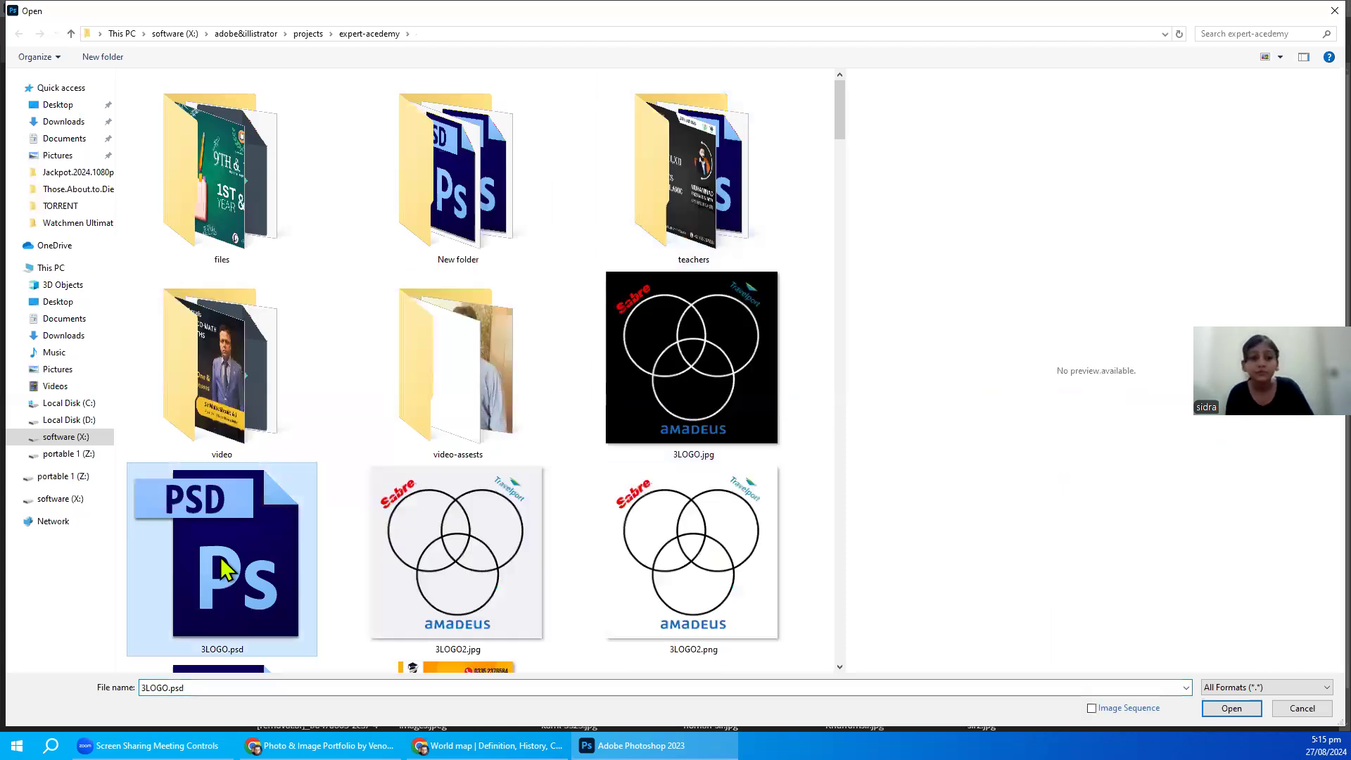
left_click(710, 160)
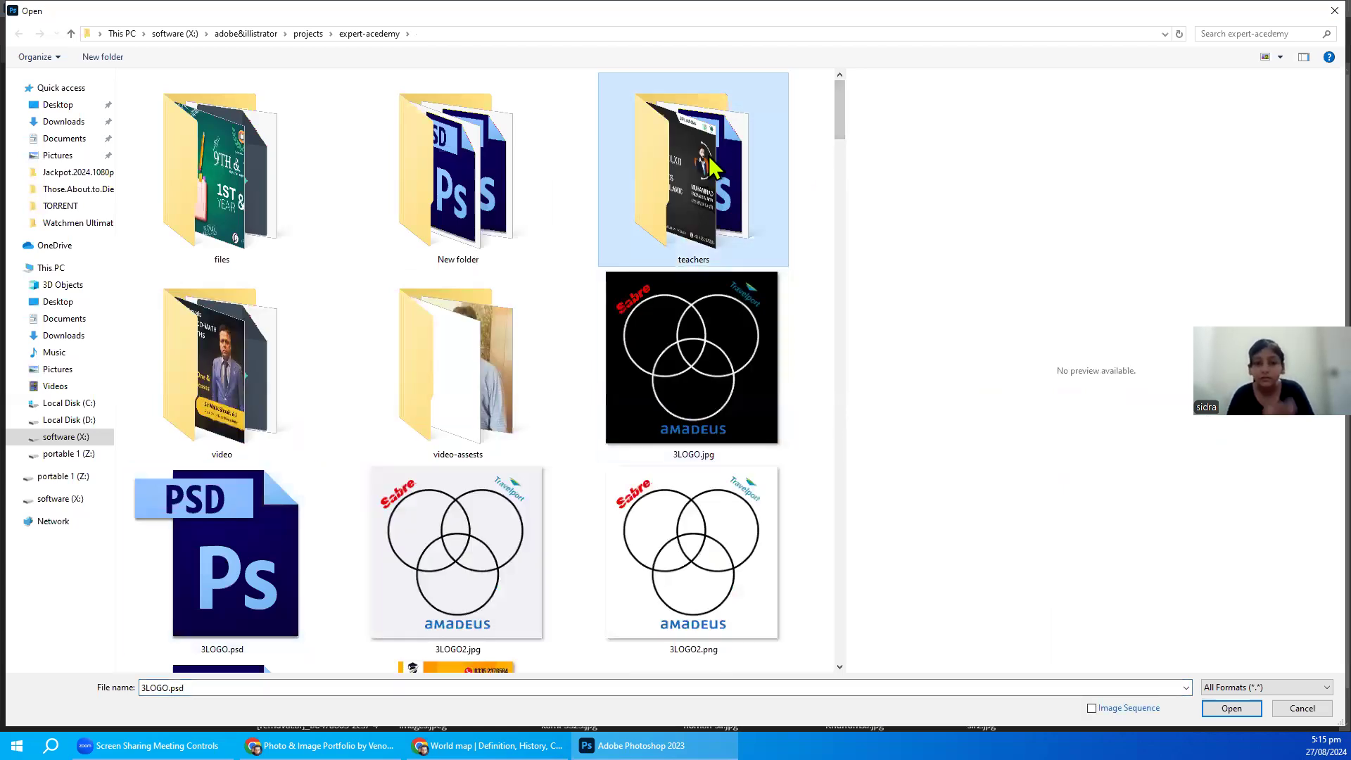
double_click(710, 161)
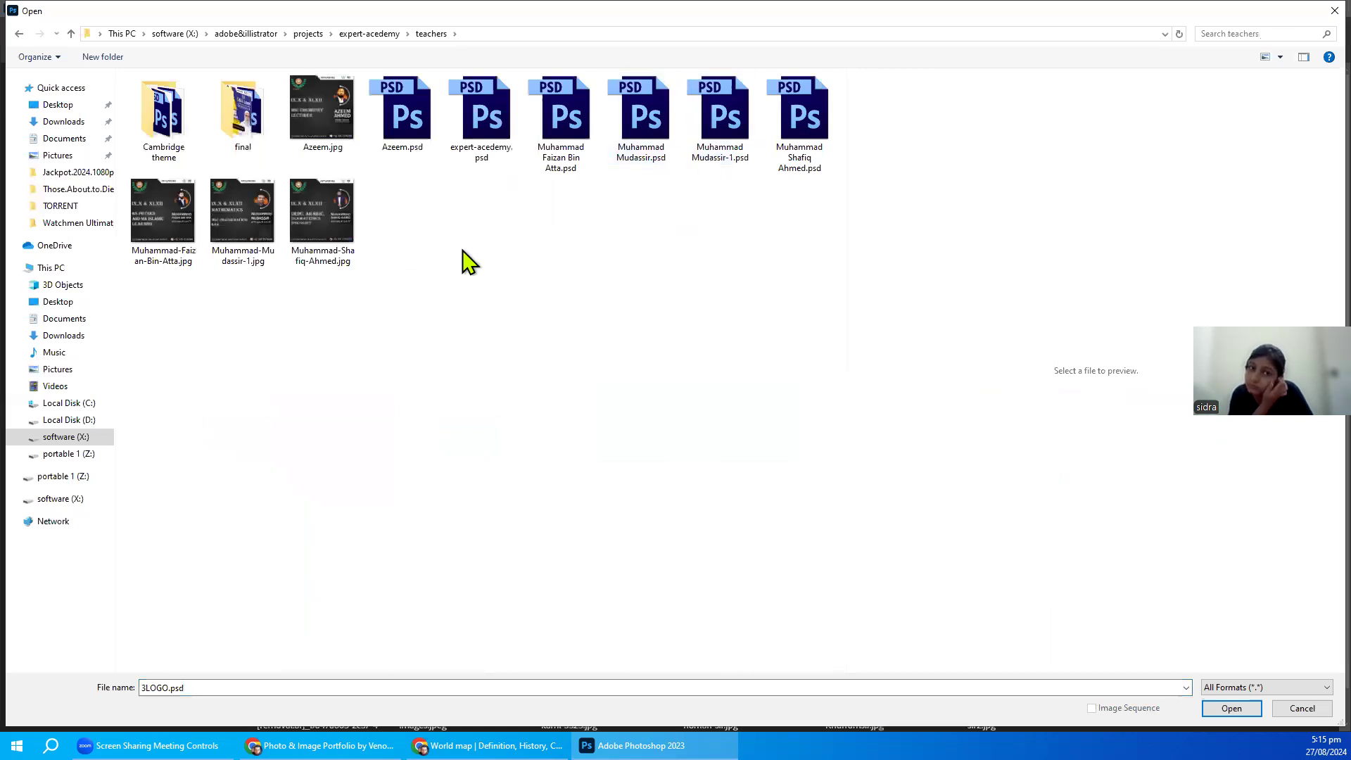
left_click(411, 146)
double_click(411, 147)
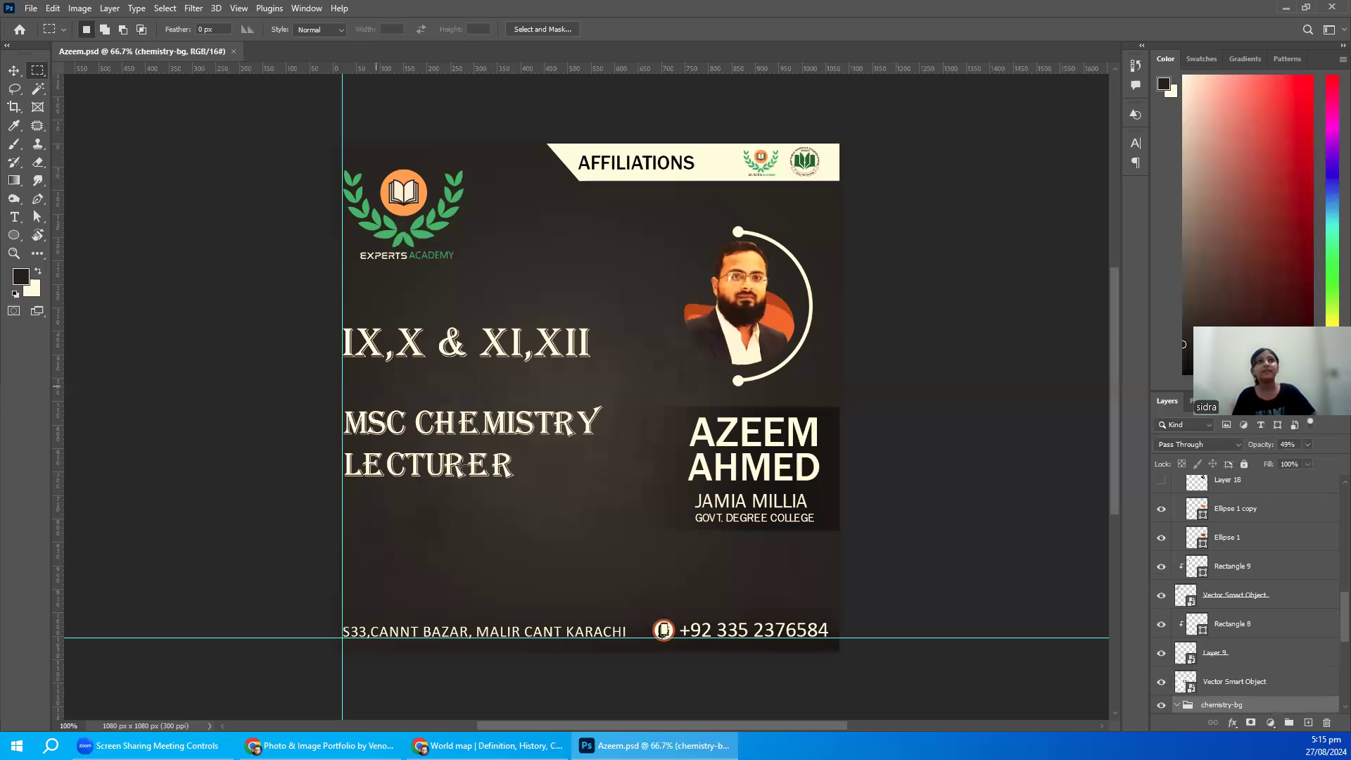
left_click(14, 71)
right_click(422, 218)
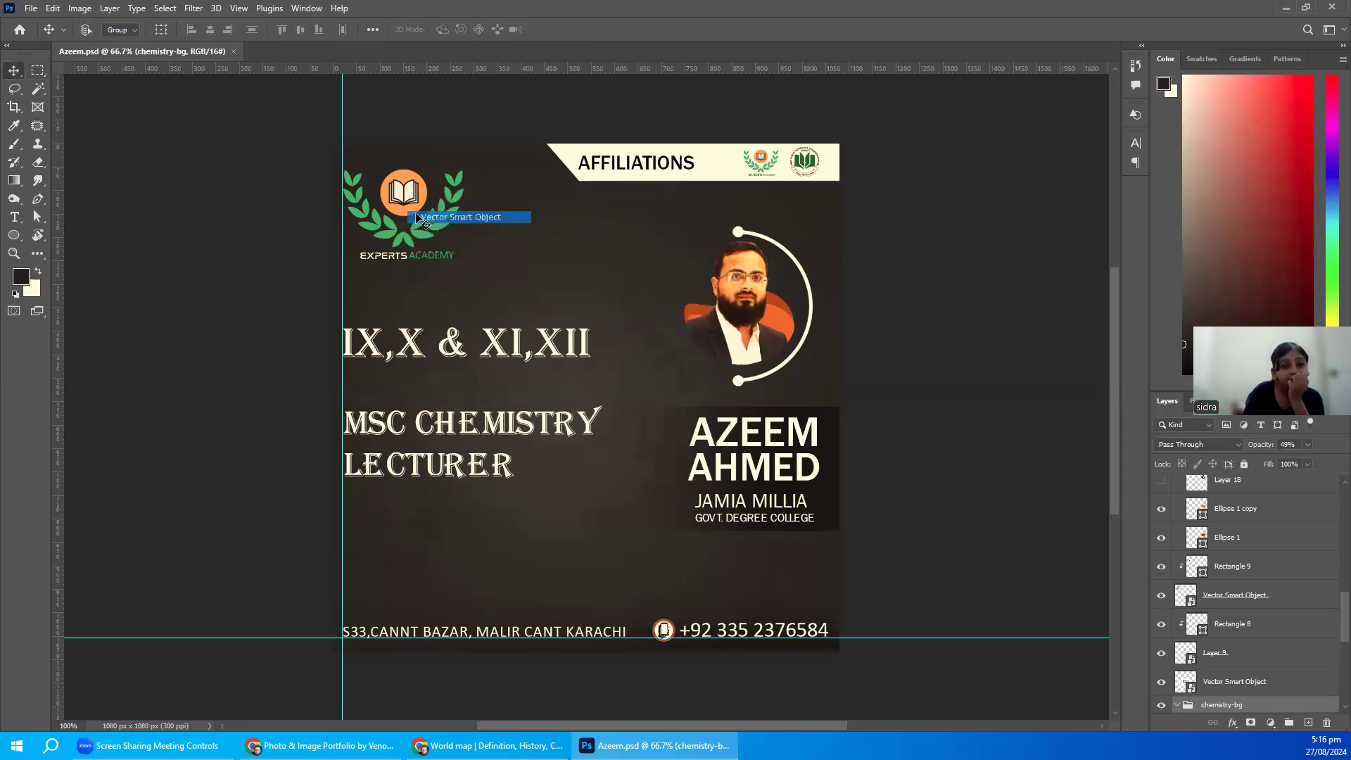
left_click(450, 216)
left_click_drag(415, 209, 424, 188)
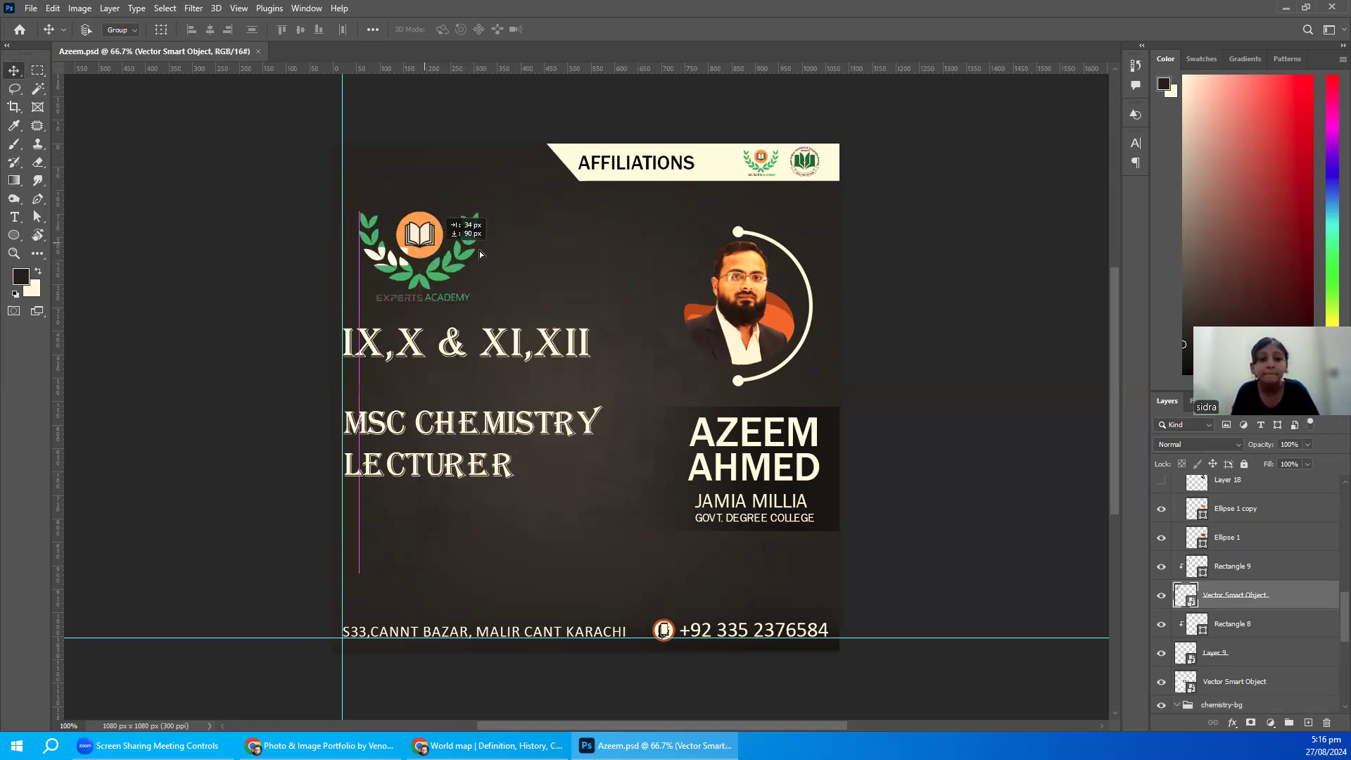
mouse_move(425, 189)
left_mouse_down()
mouse_move(519, 230)
mouse_move(434, 176)
left_mouse_up()
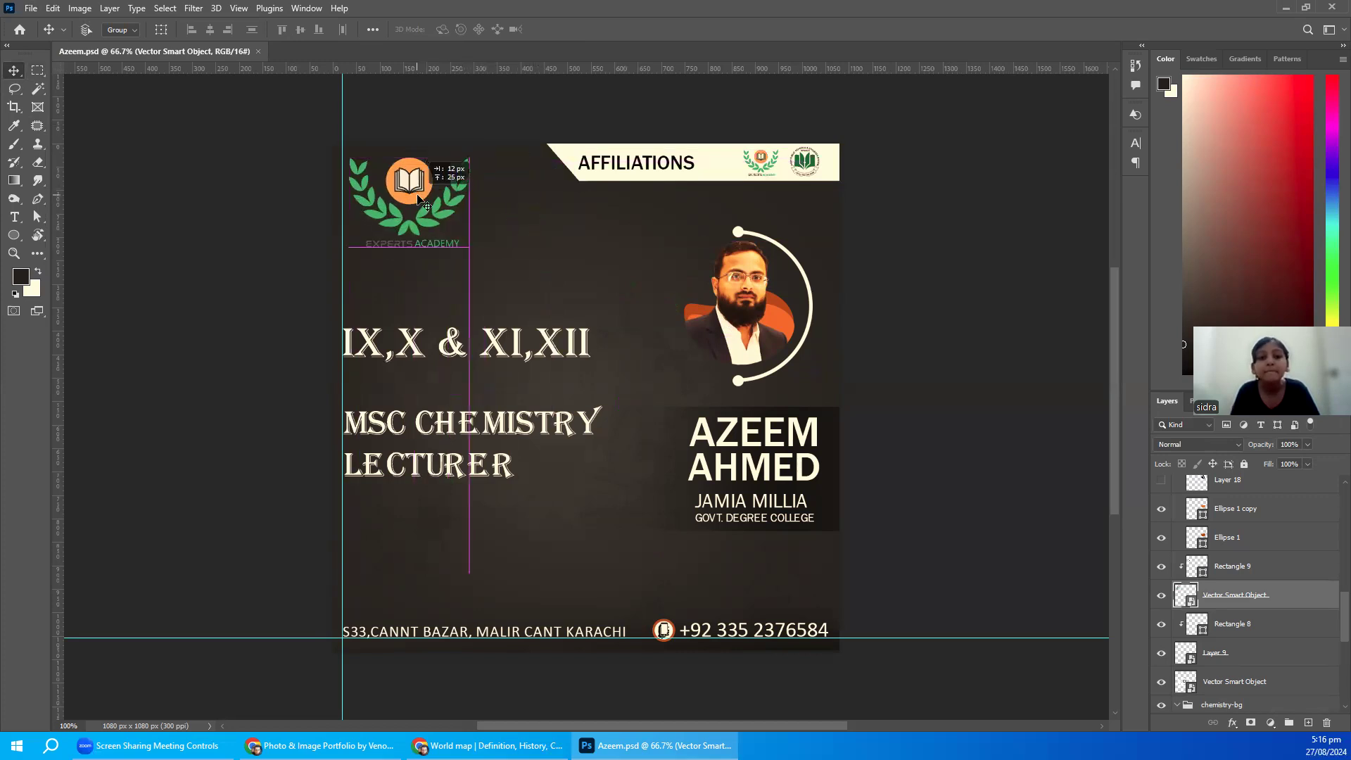
left_click(1162, 597)
left_click(1162, 596)
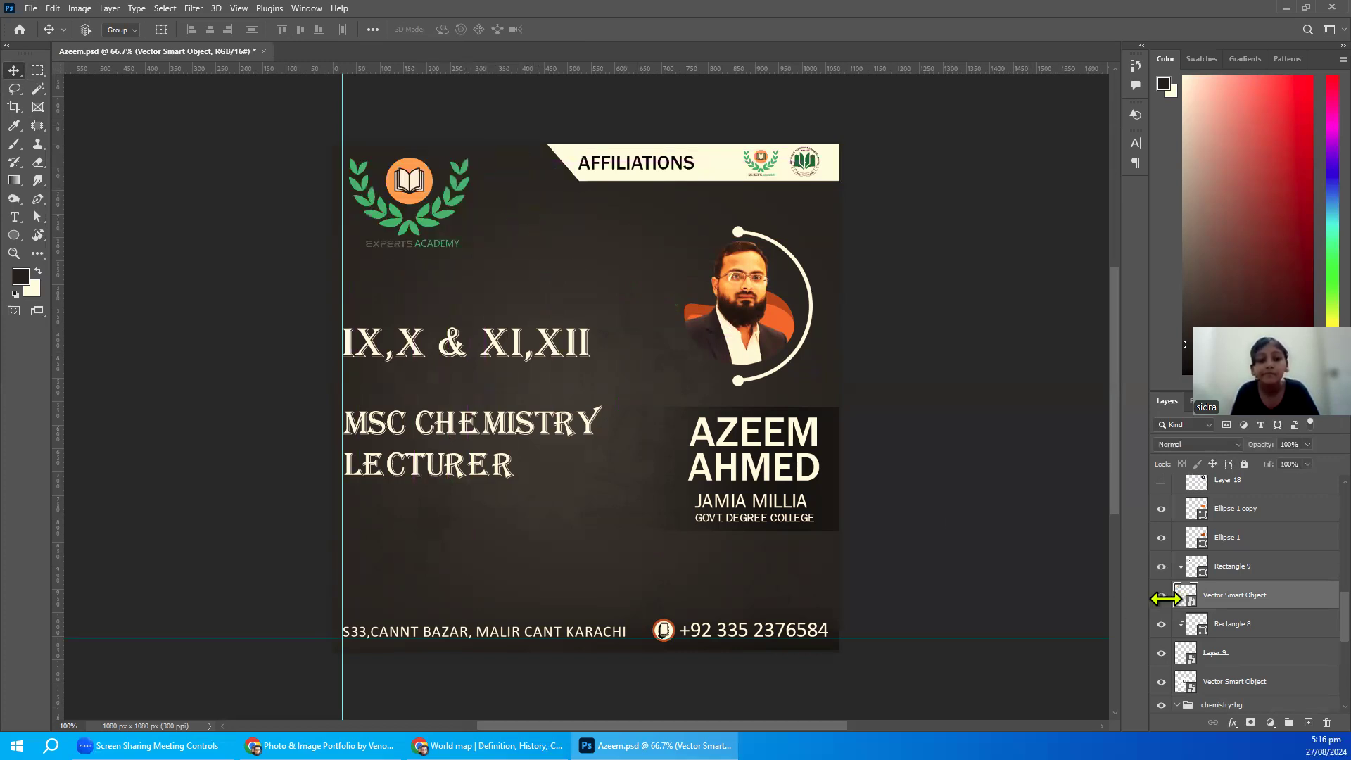
left_click(1161, 567)
left_click(1162, 597)
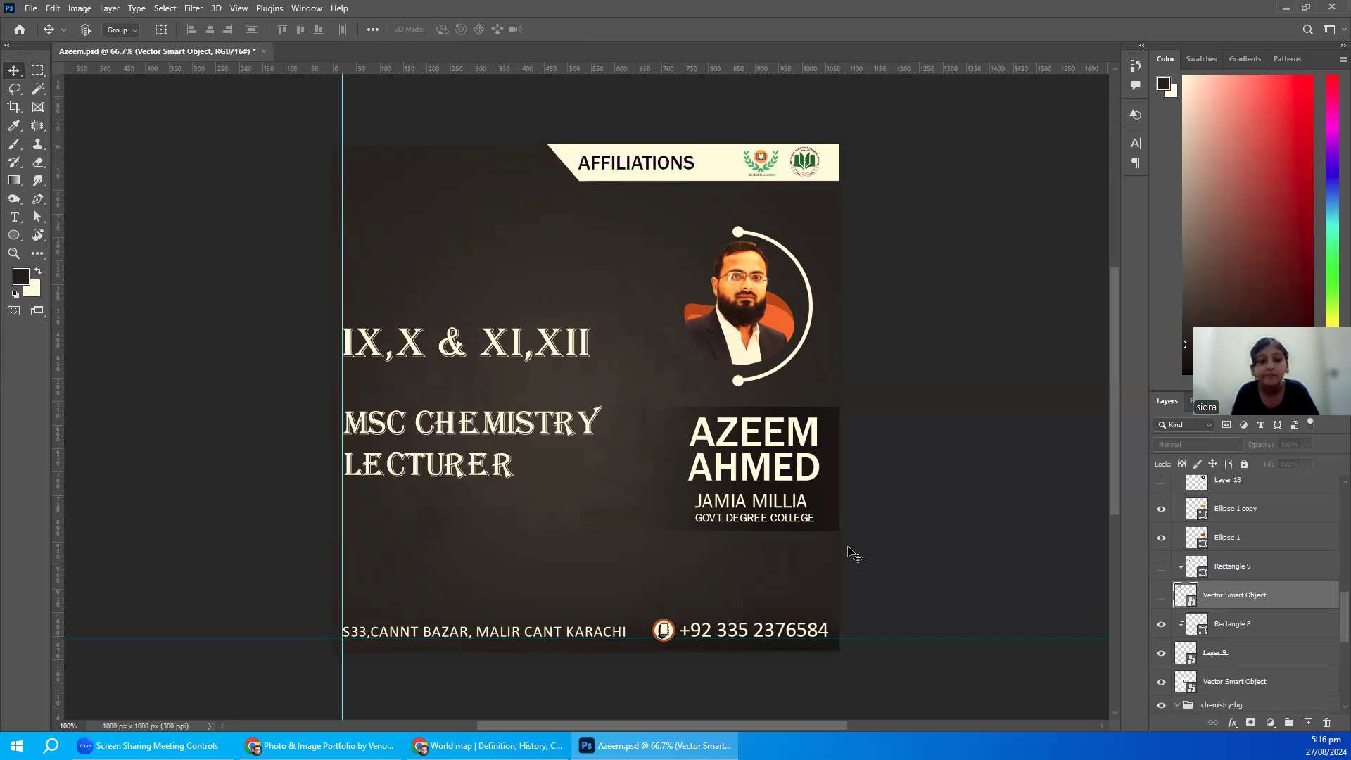
right_click(502, 366)
left_click(517, 373)
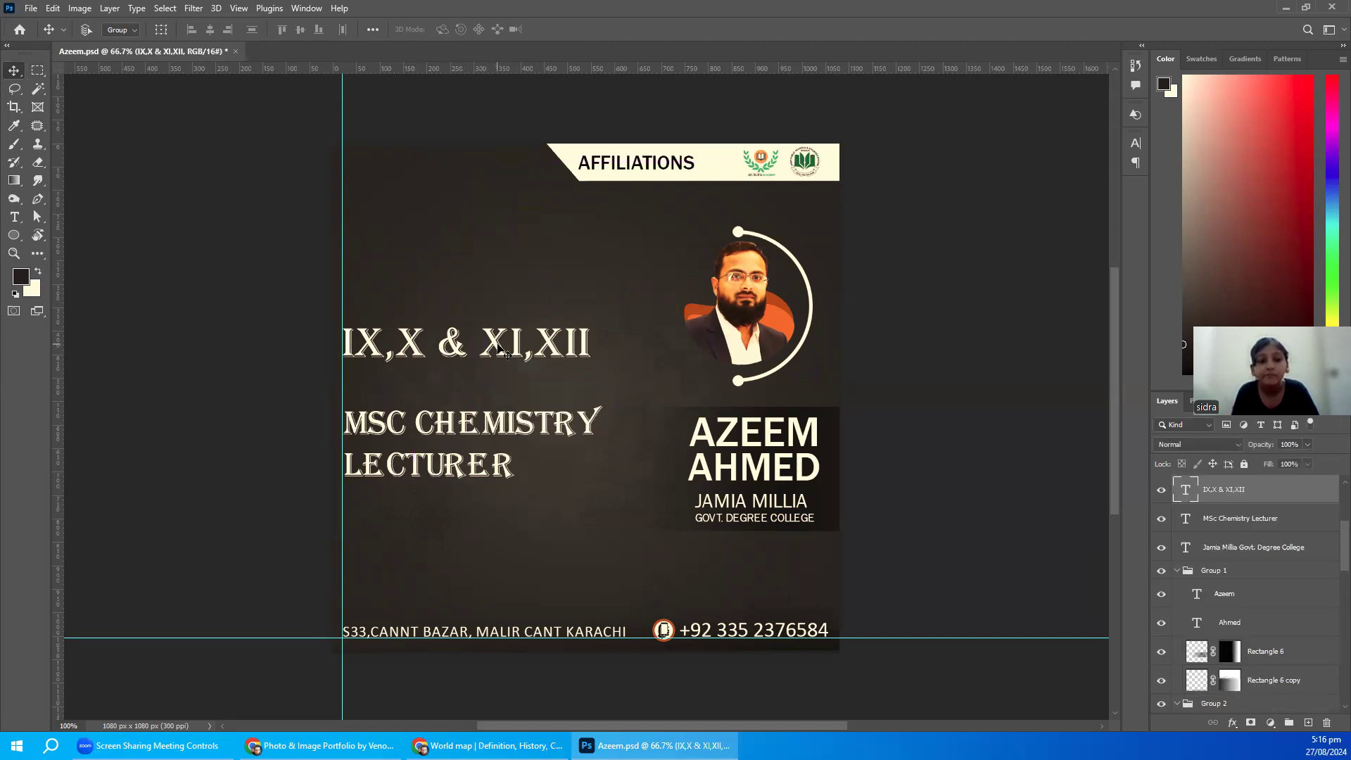
left_click_drag(522, 343, 505, 373)
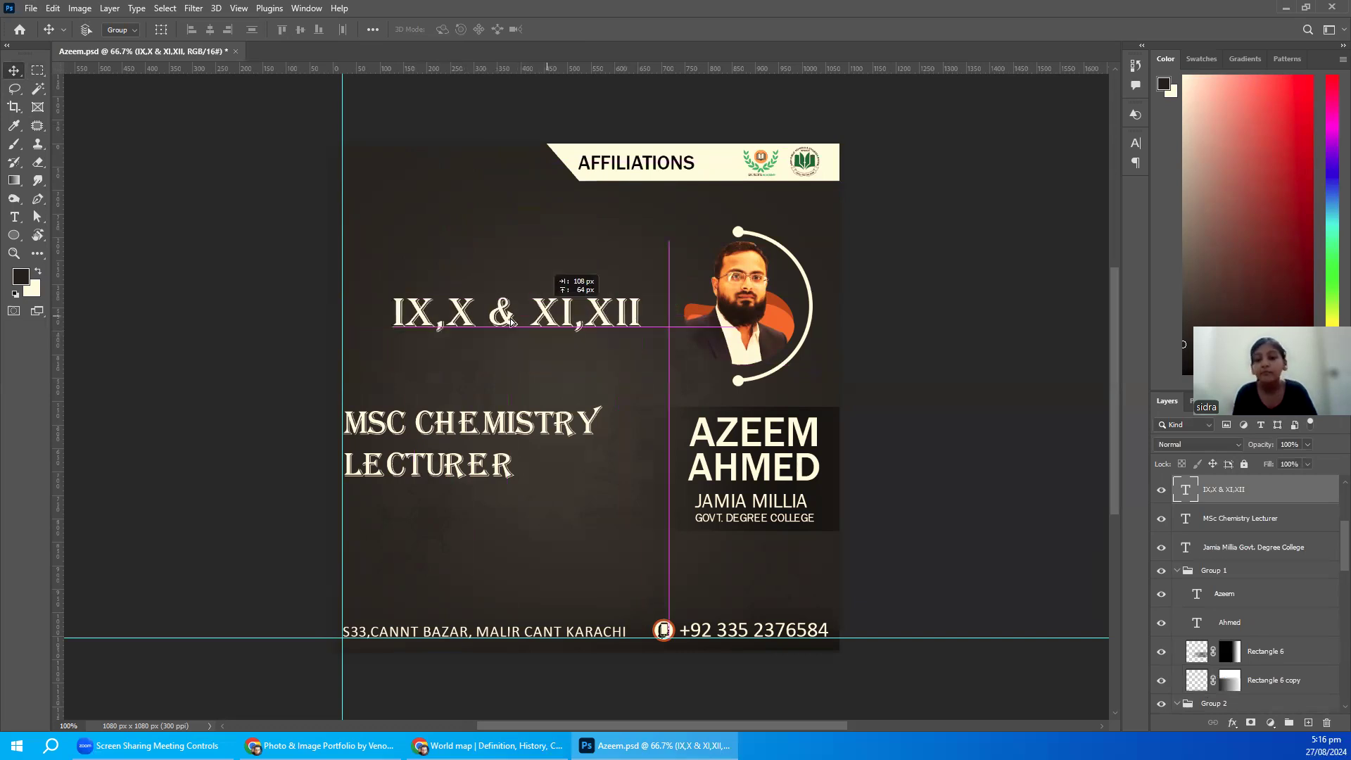
left_click_drag(506, 373, 497, 350)
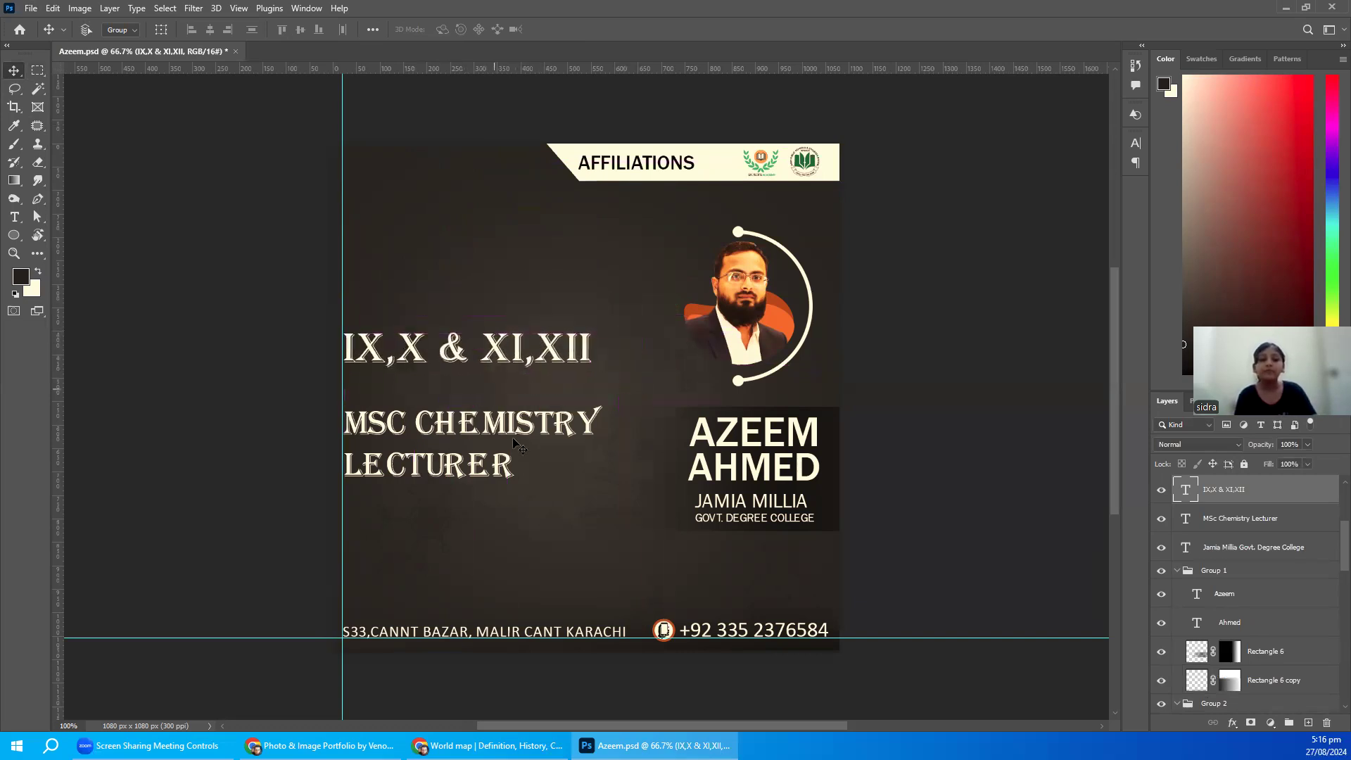
right_click(757, 271)
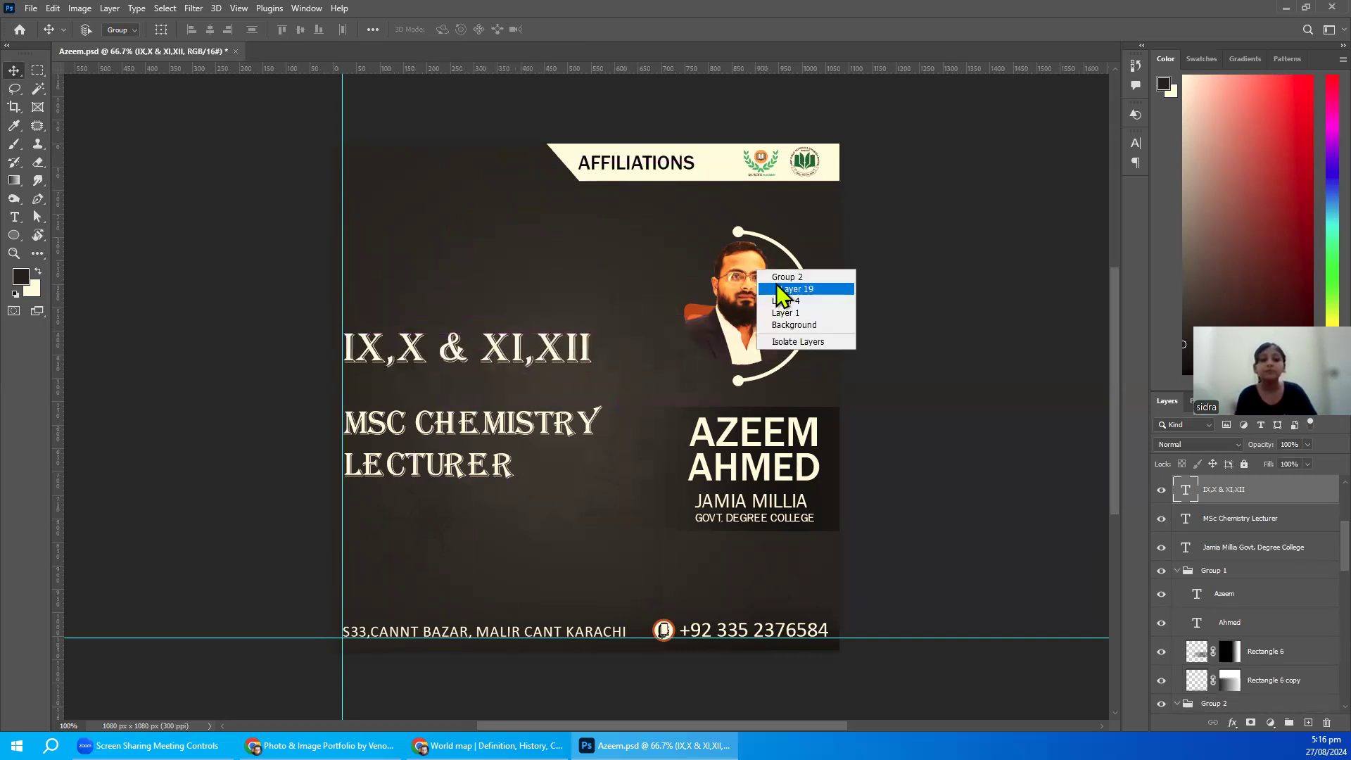
left_click(781, 289)
left_click_drag(673, 316, 529, 288)
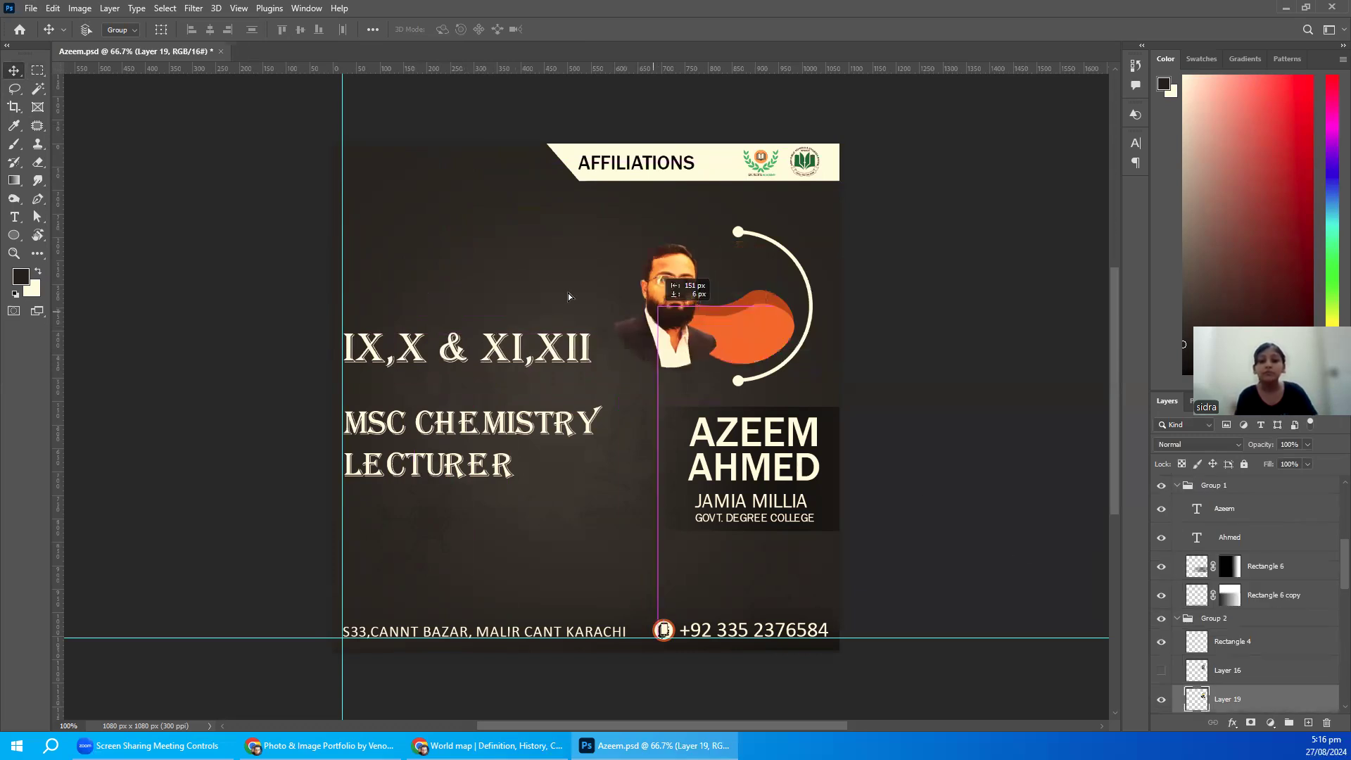
right_click(718, 333)
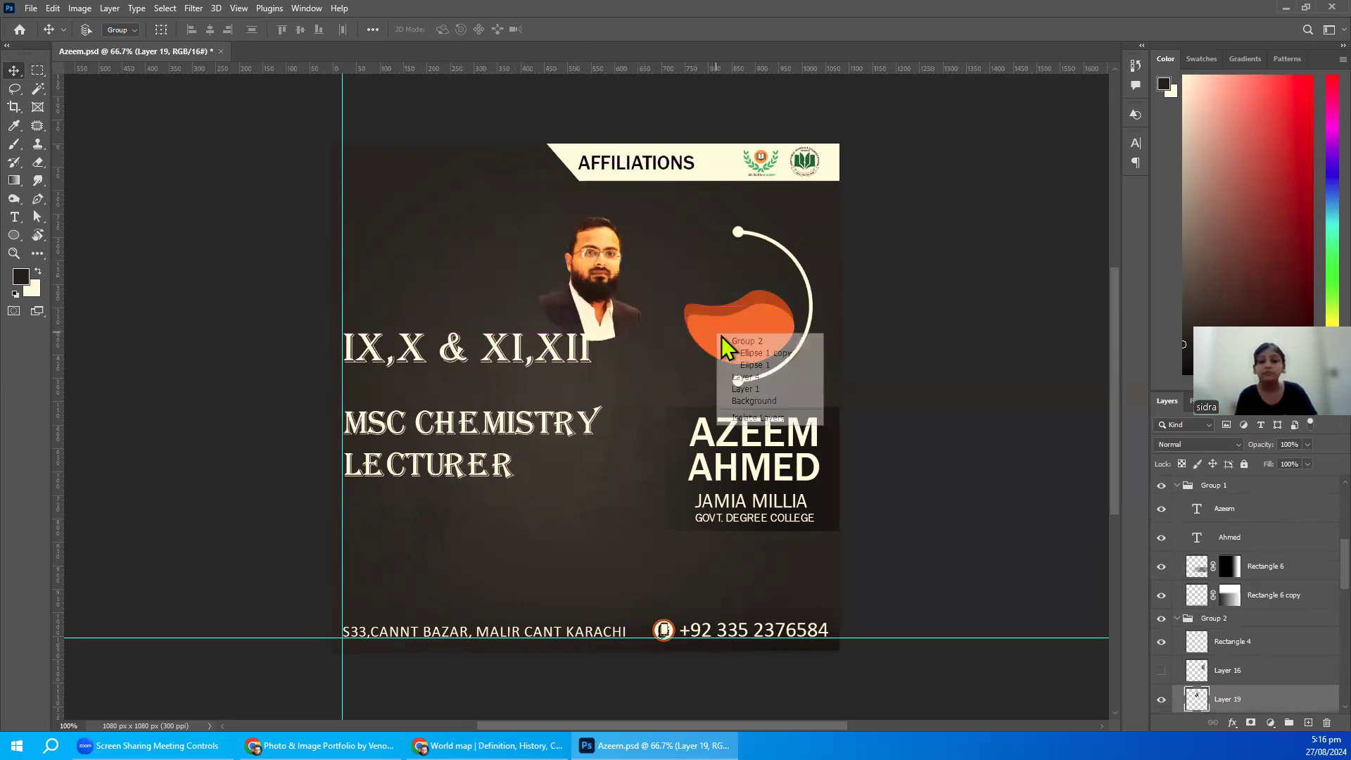
left_click(752, 350)
left_click_drag(752, 351, 624, 403)
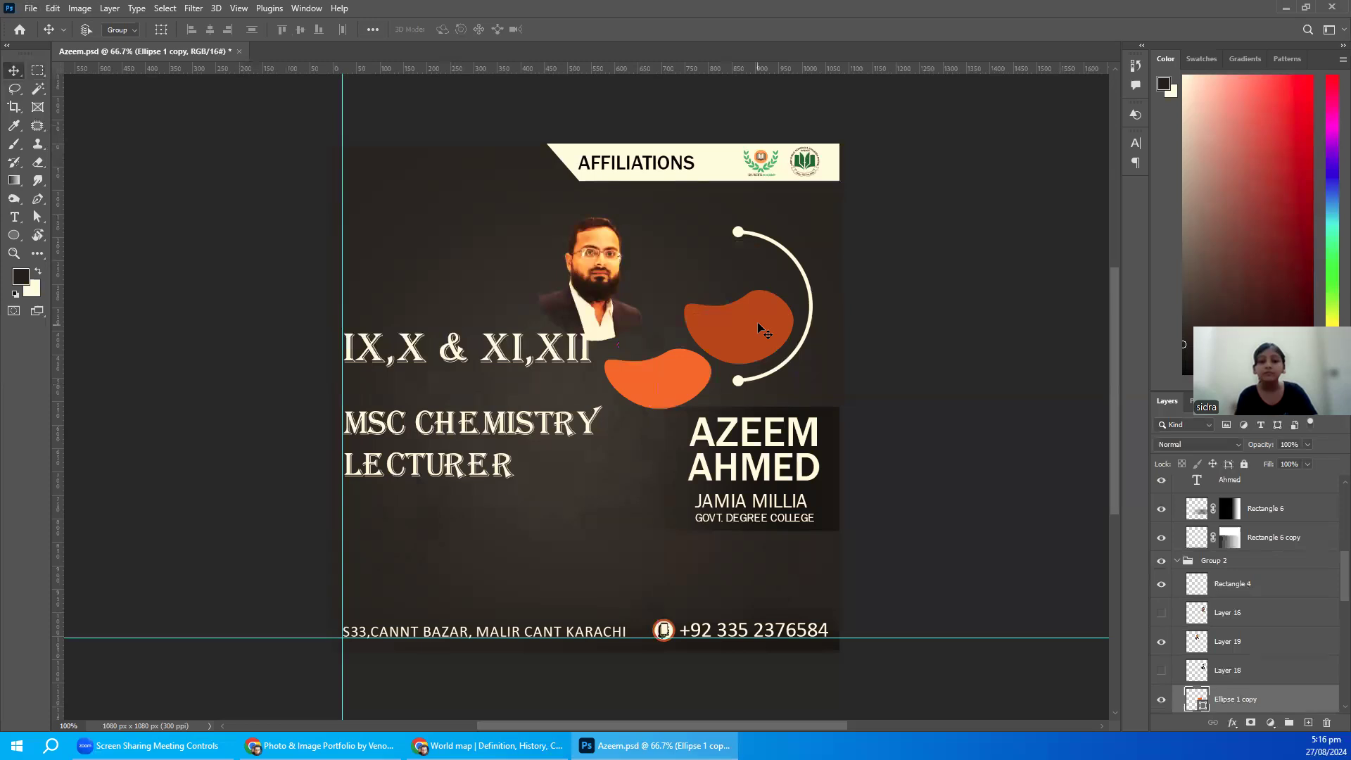
right_click(758, 336)
left_click(810, 344)
mouse_move(722, 352)
left_mouse_down()
mouse_move(674, 370)
mouse_move(649, 404)
left_mouse_up()
right_click(797, 269)
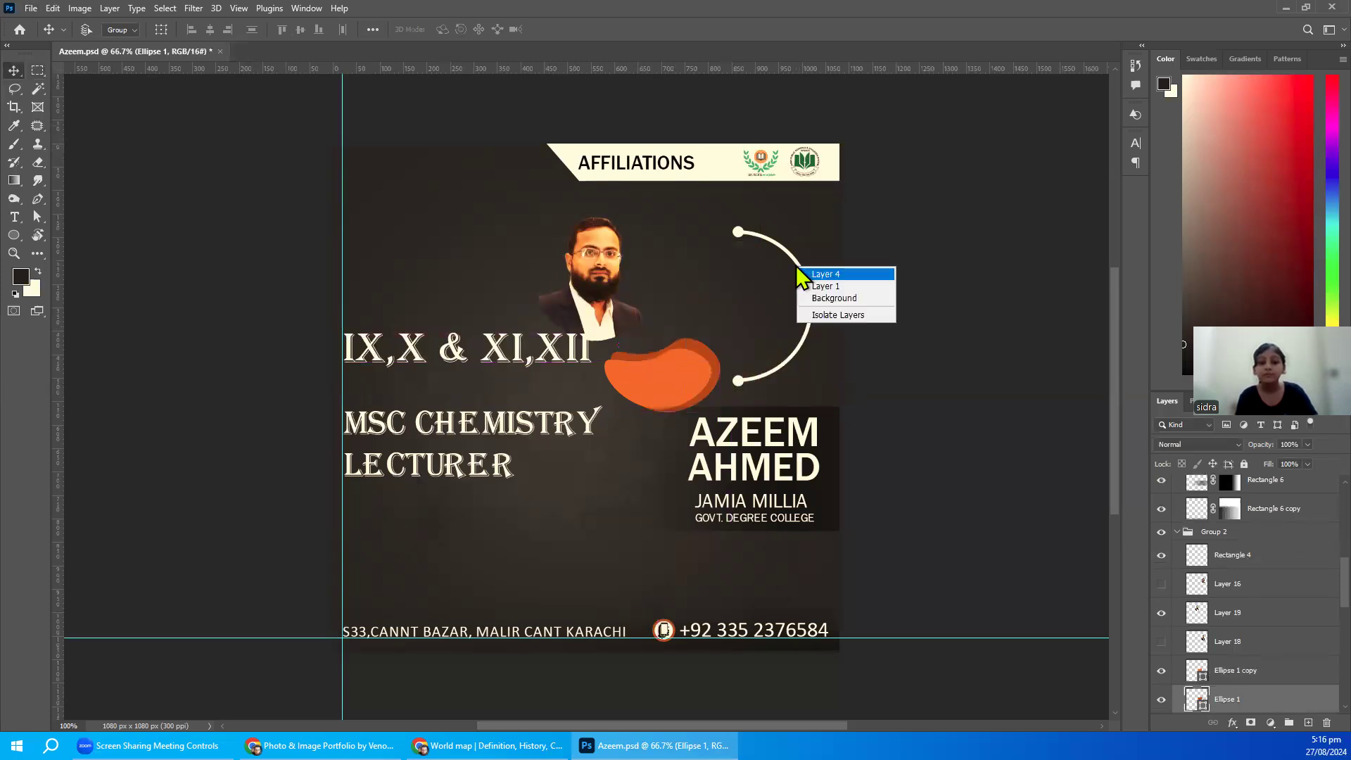
left_click(803, 273)
mouse_move(707, 291)
left_mouse_down()
mouse_move(778, 283)
mouse_move(794, 266)
left_mouse_up()
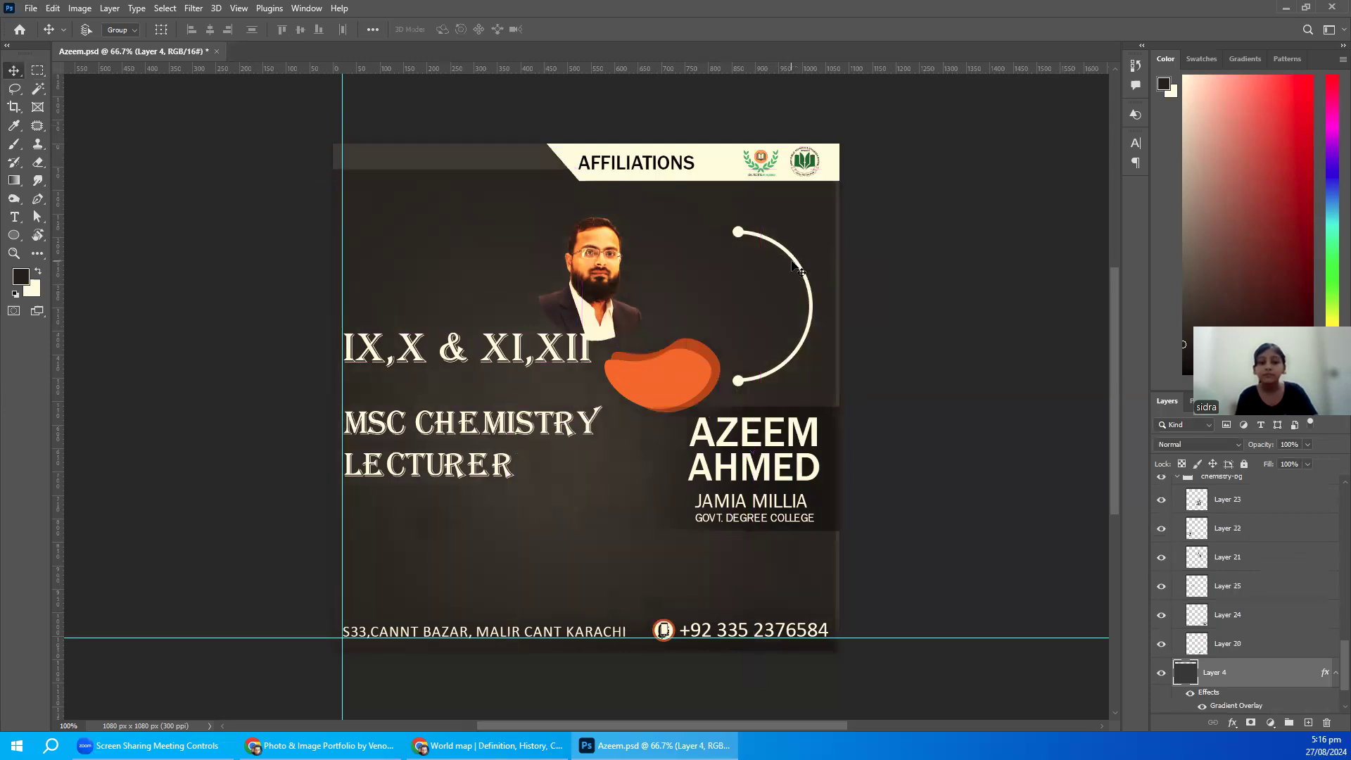
right_click(794, 267)
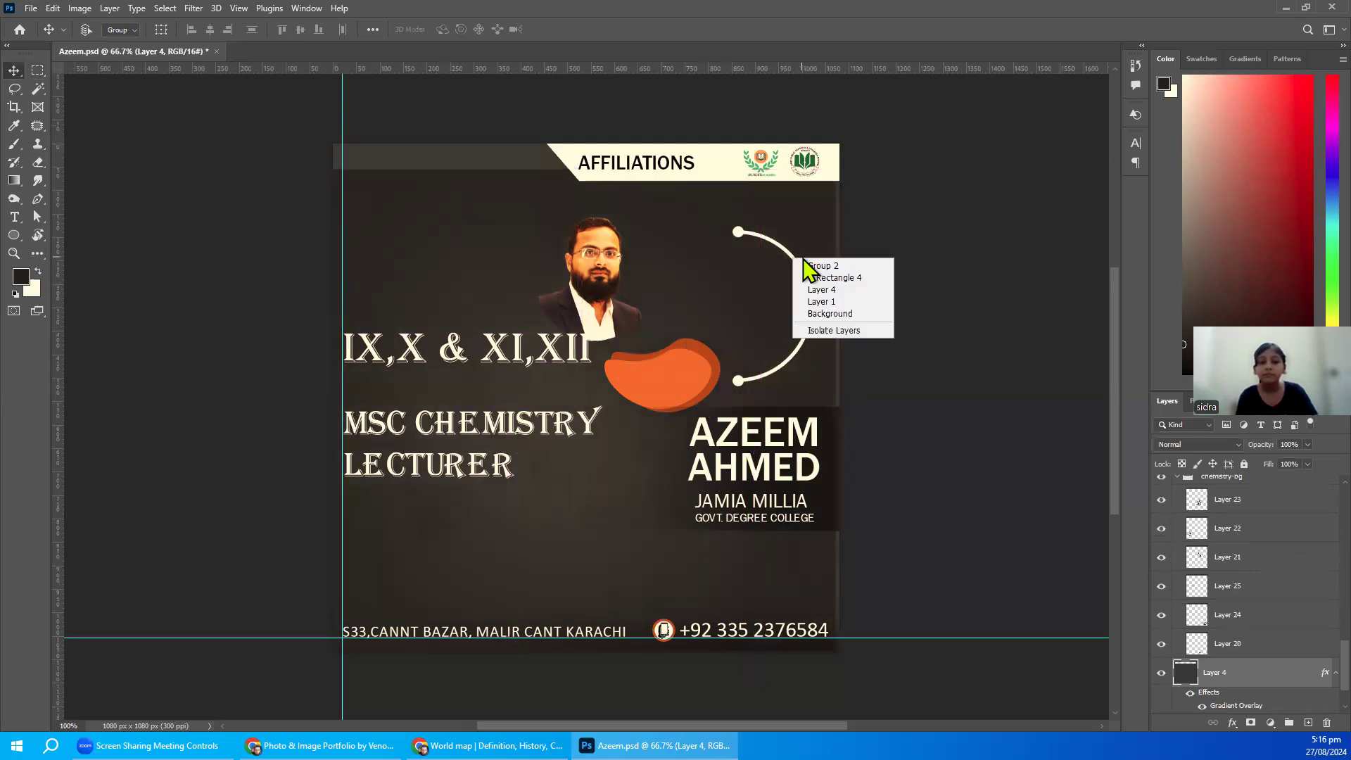
left_click(809, 275)
left_click_drag(711, 250, 670, 238)
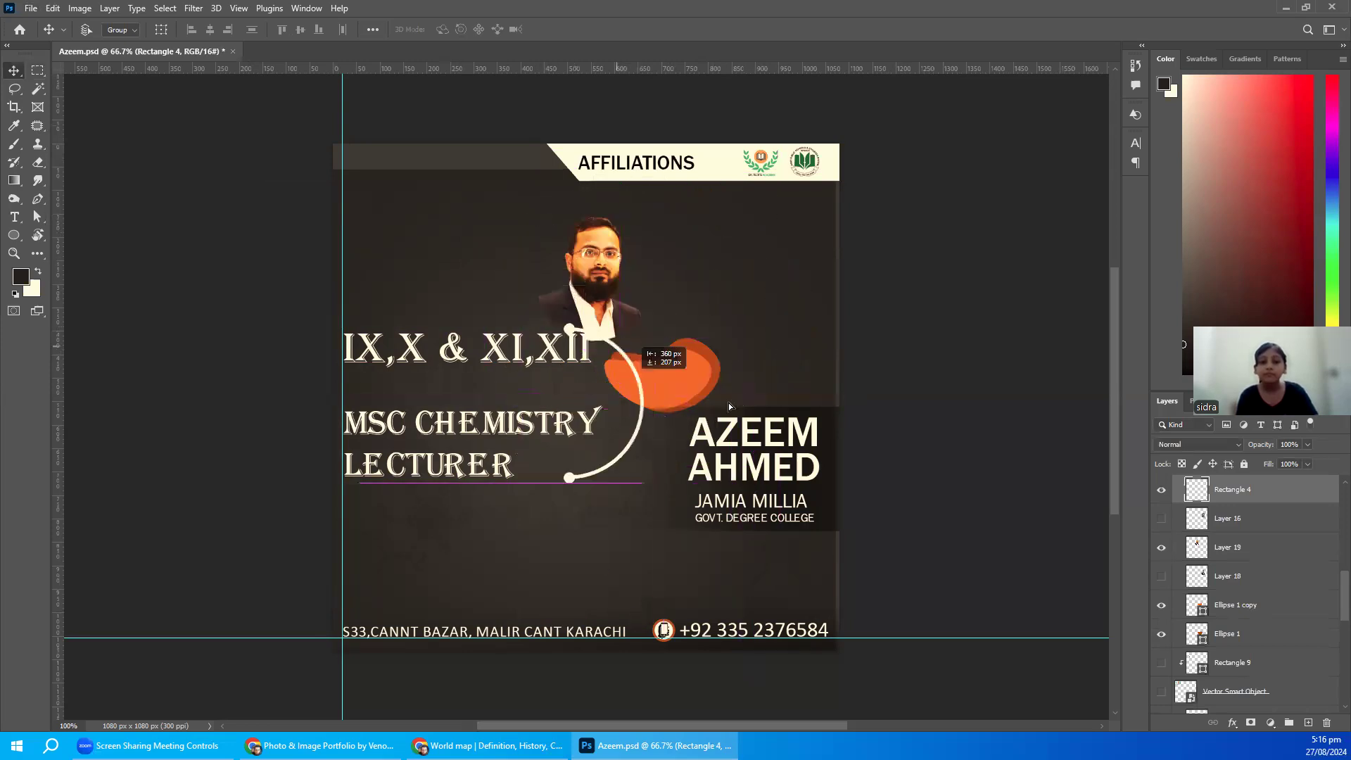
mouse_move(671, 238)
left_mouse_down()
mouse_move(779, 260)
mouse_move(778, 248)
left_mouse_up()
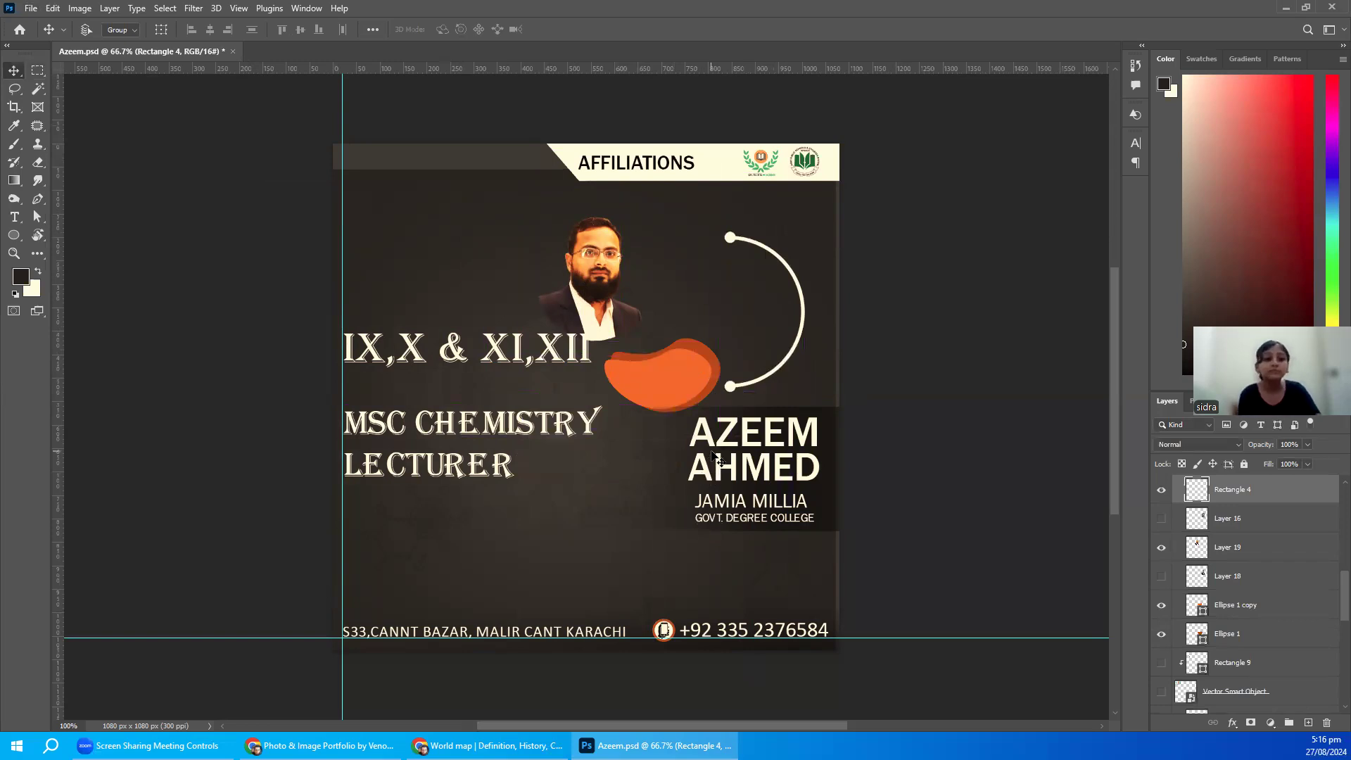
key("ctrl+z")
key("ctrl+z")
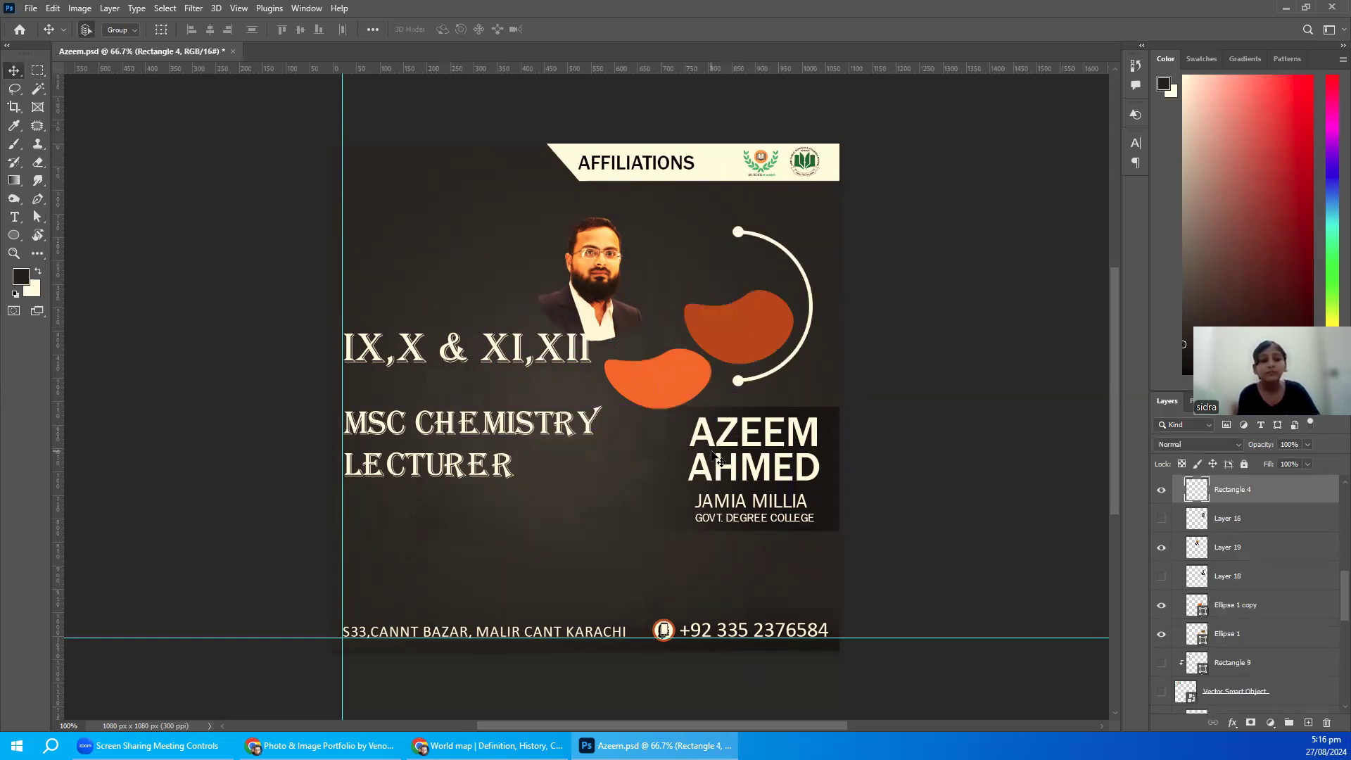
key("ctrl+z")
key("ctrl+z")
key("ctrl+z")
key("ctrl+z")
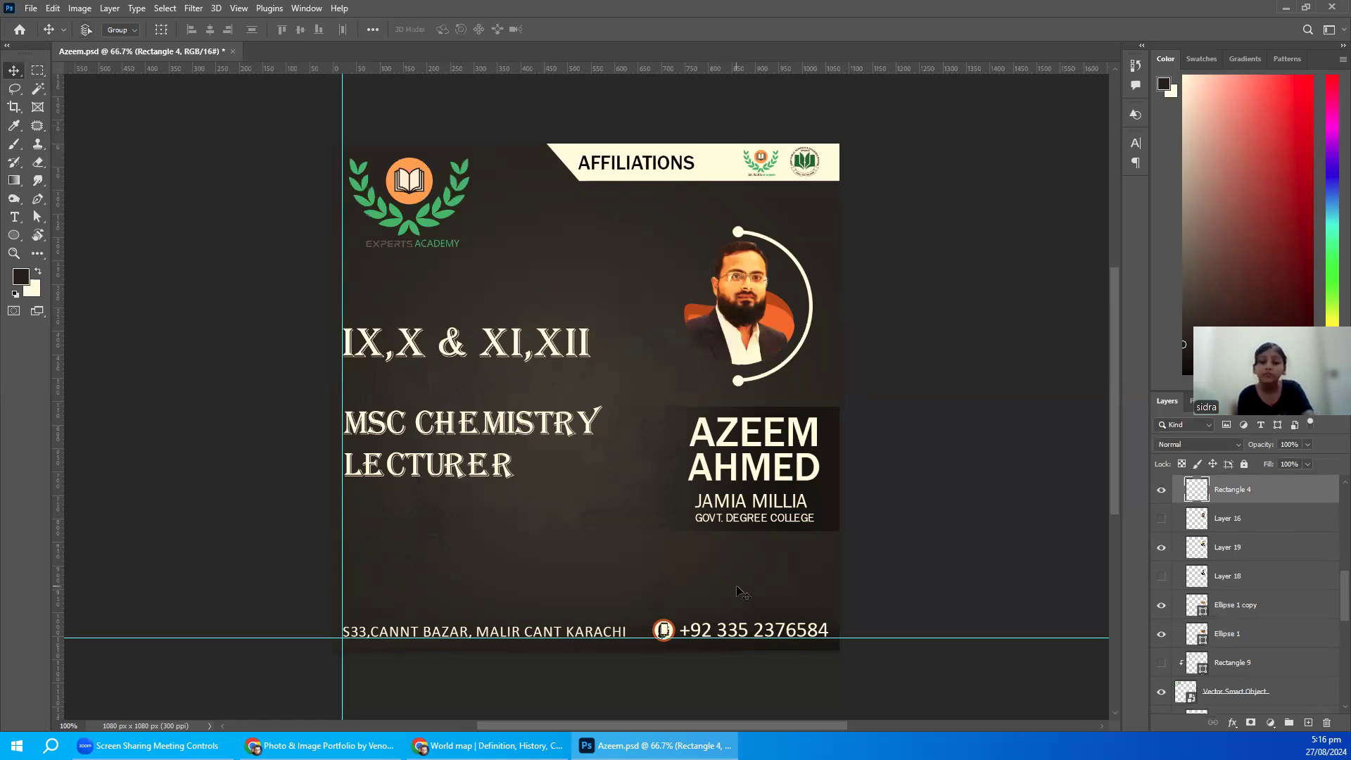
right_click(524, 560)
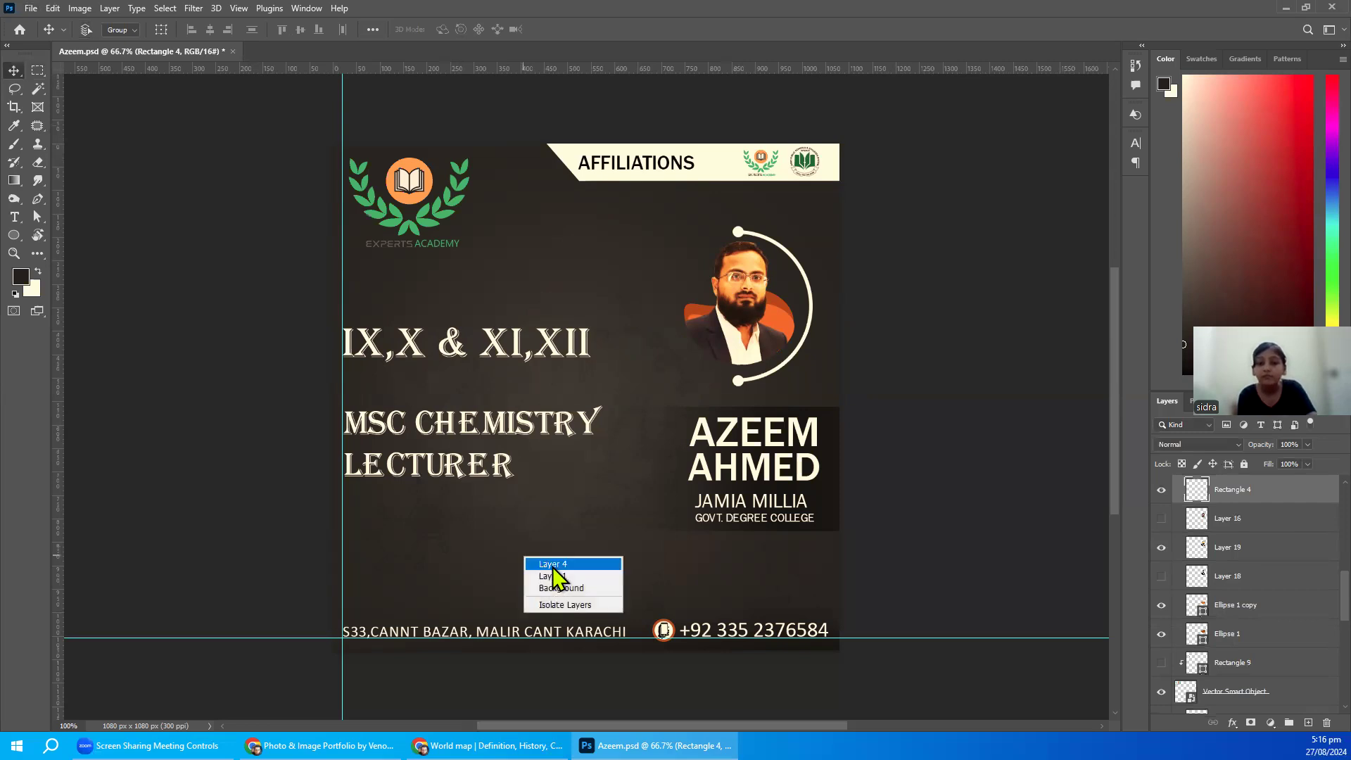
left_click(556, 565)
left_click(1161, 675)
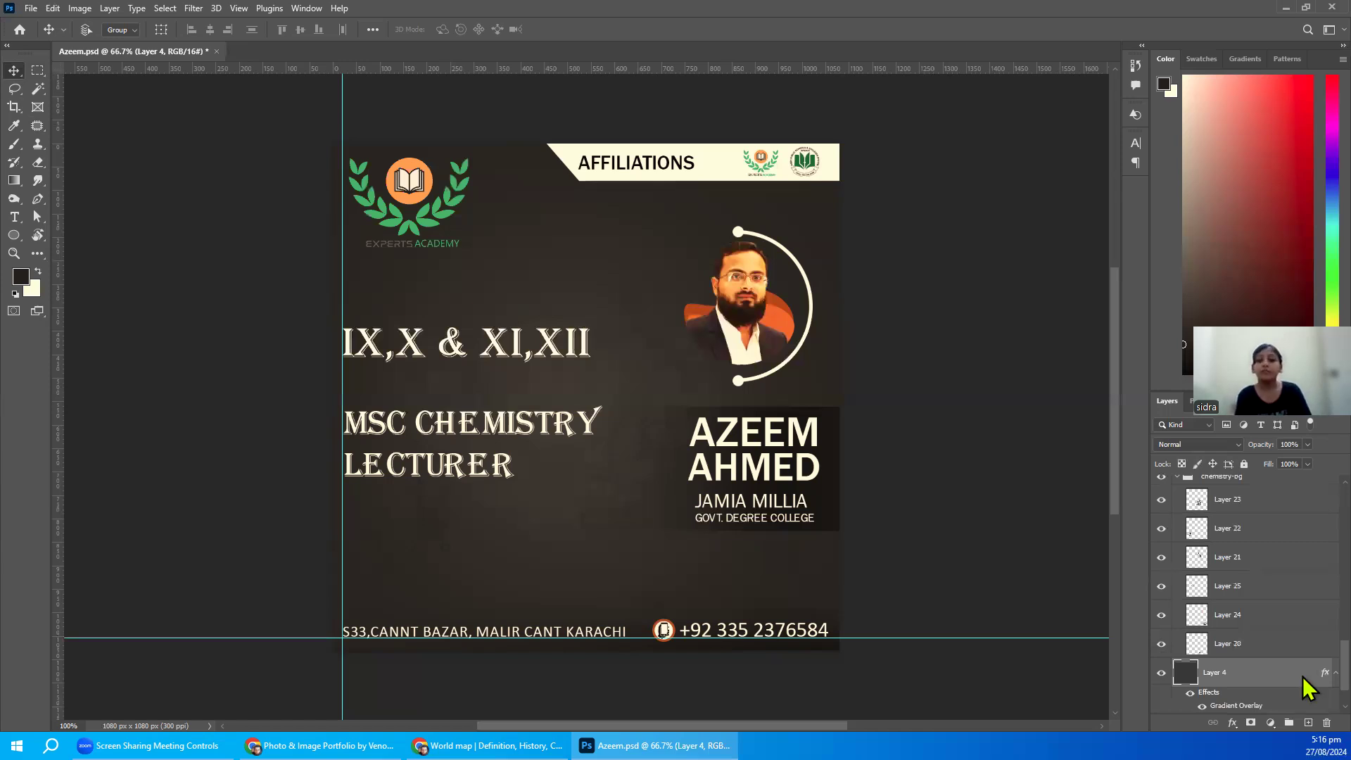
- Change Layer 4's gradient overlay to a Blues preset gradient and scroll to view the flyer
key("space")
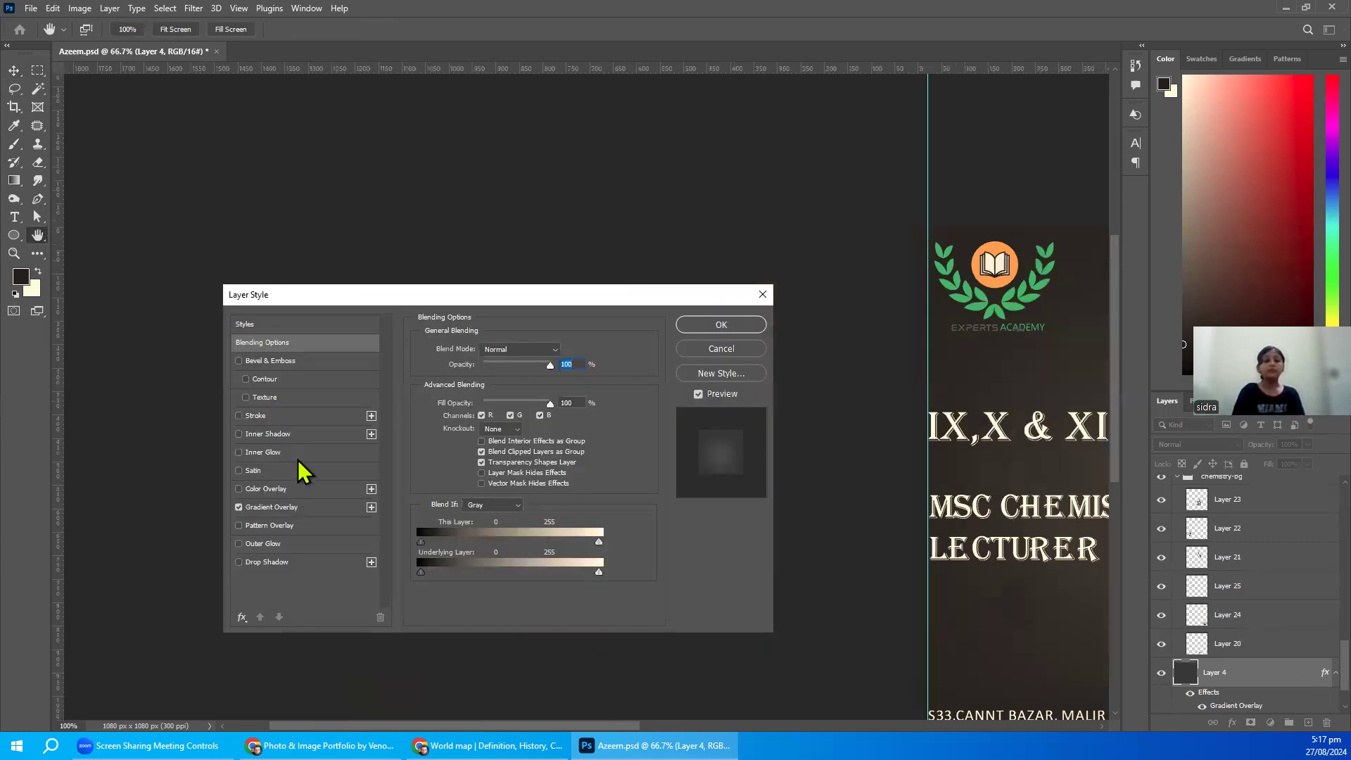
left_click(285, 507)
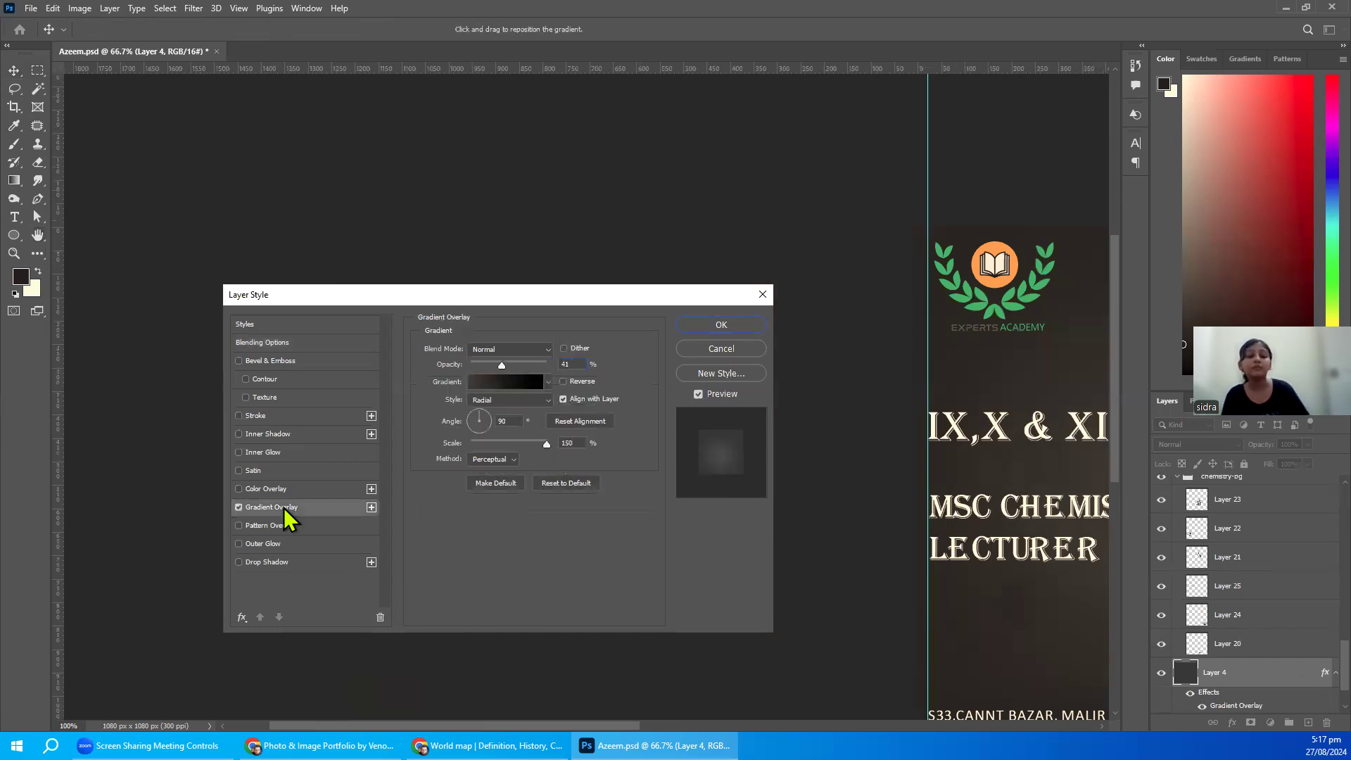
left_click(493, 386)
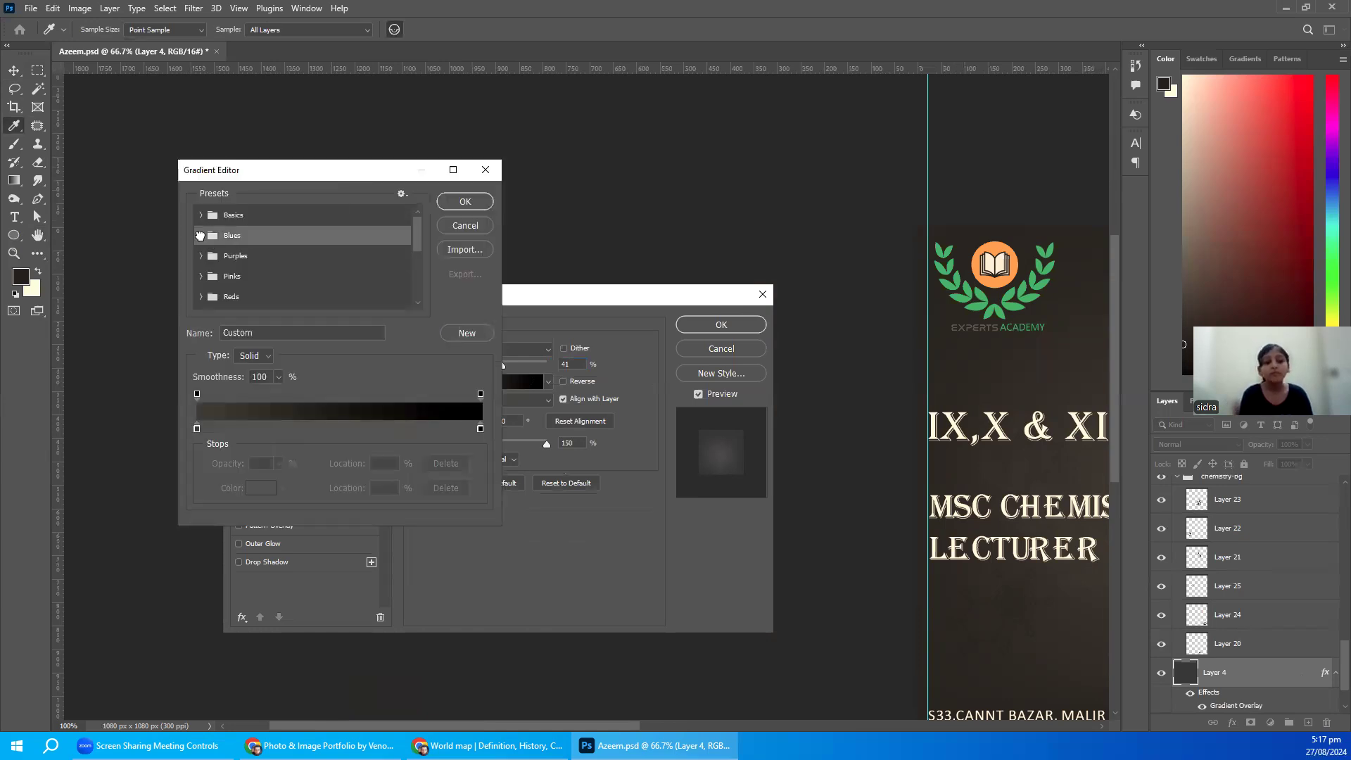
left_click(200, 235)
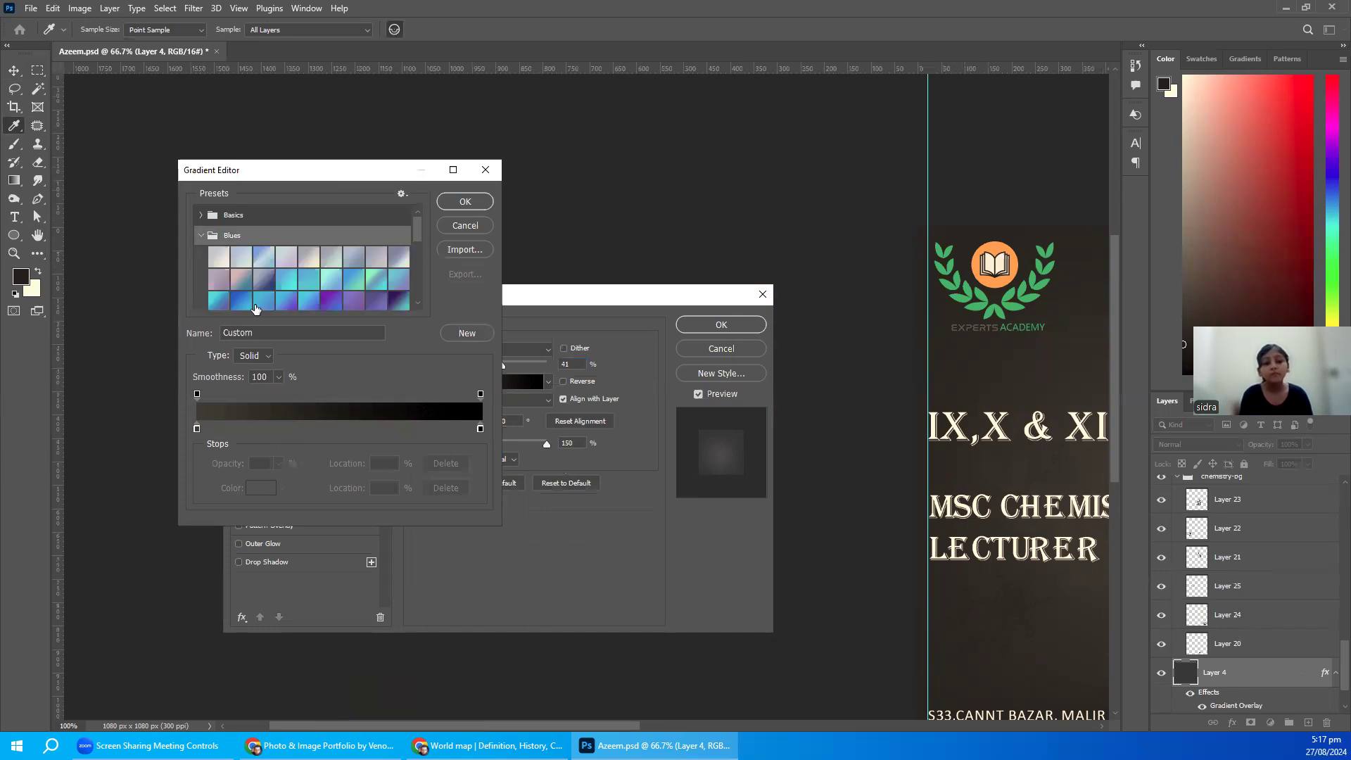
left_click(260, 304)
left_click(466, 201)
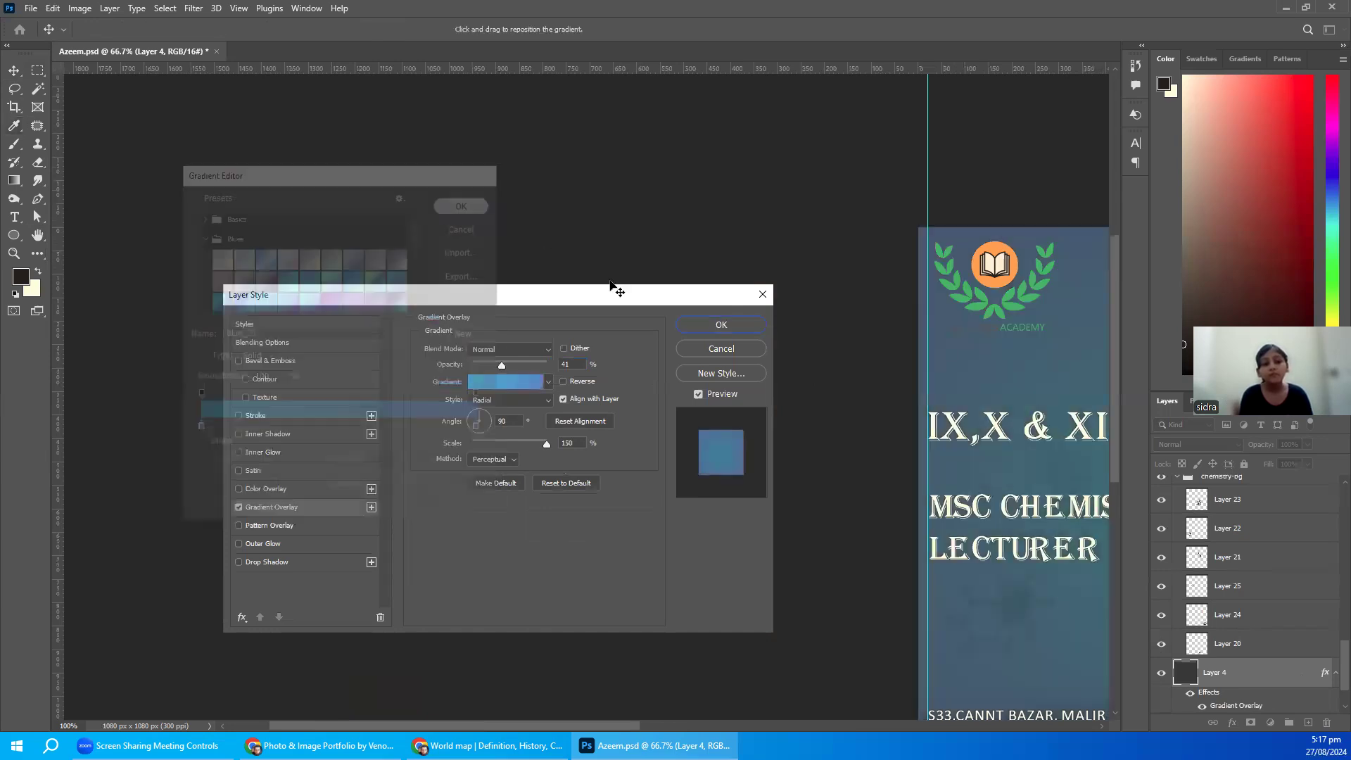
left_click(707, 320)
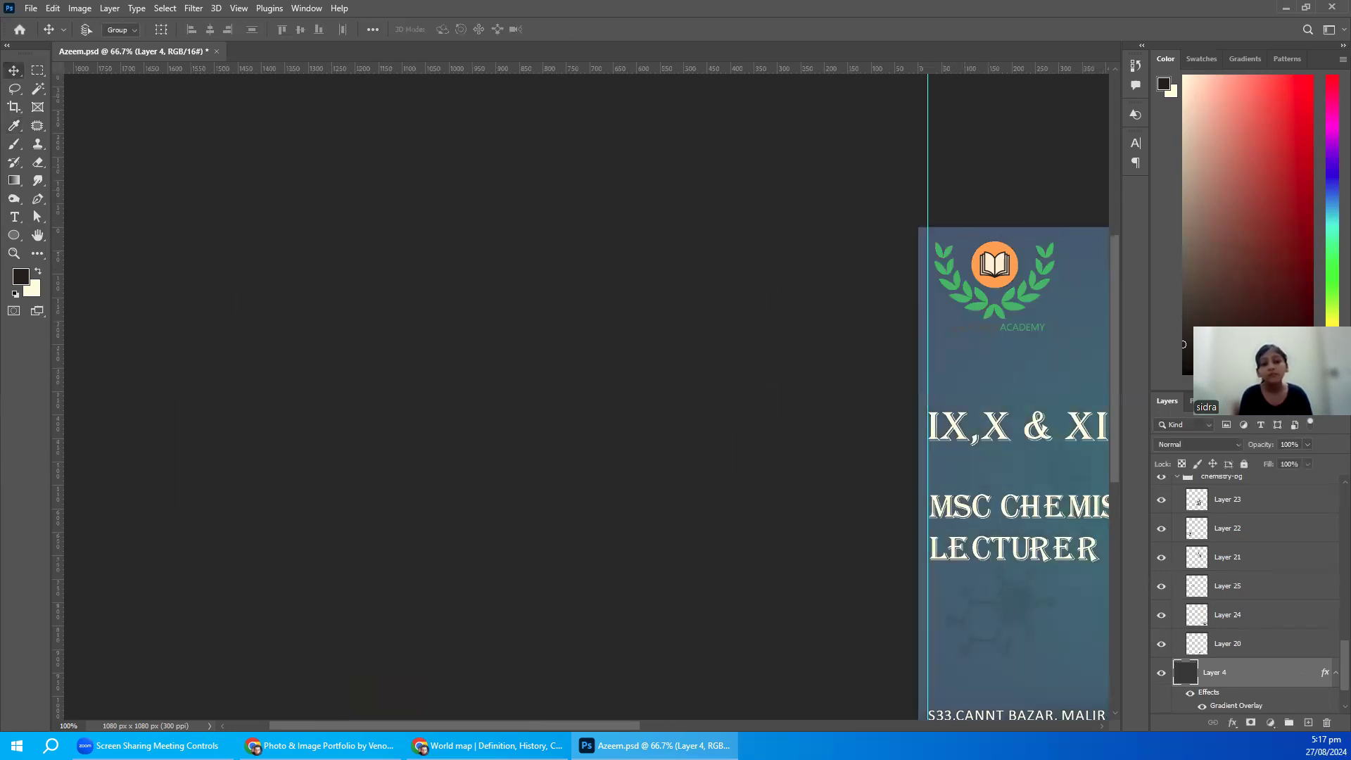
scroll(584, 394, "right", 5)
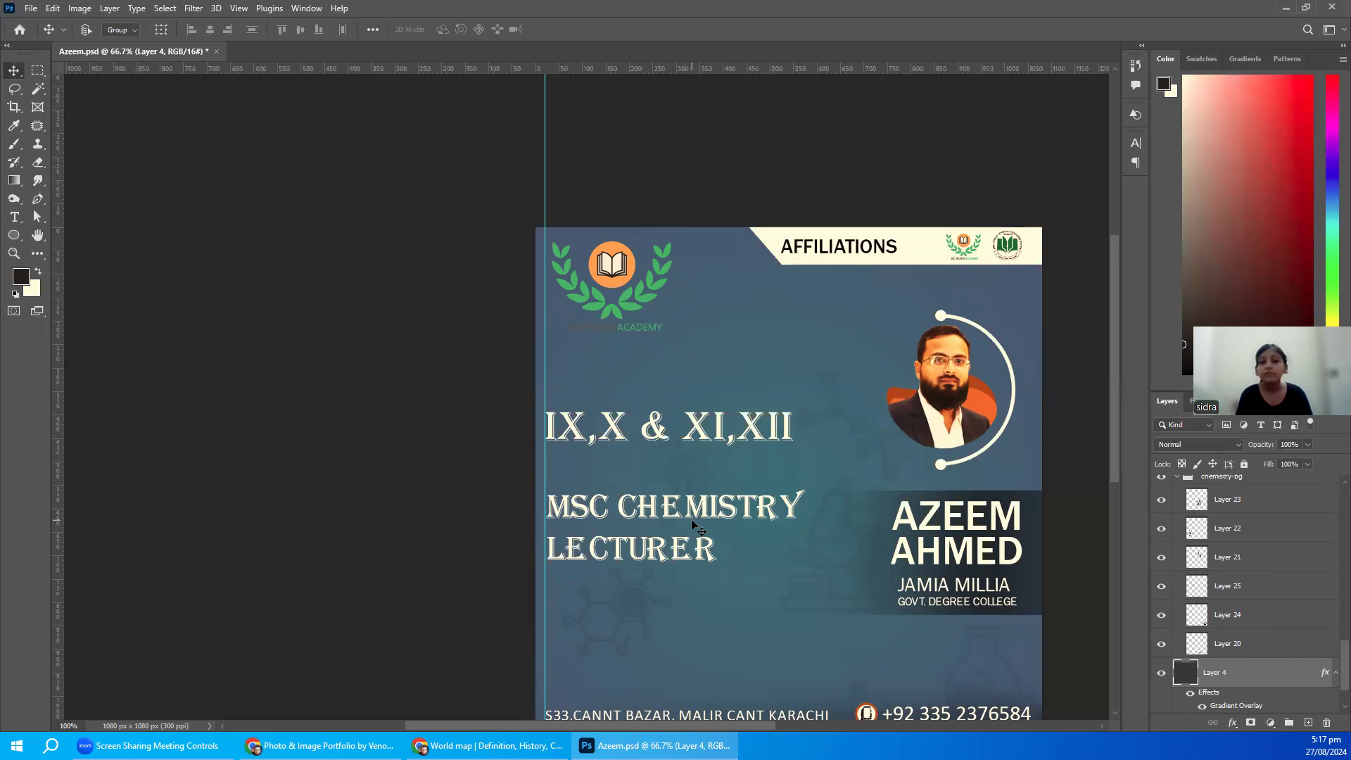
- Toggle the CMYK proof-colour preview on and off and hide the gradient background layer
key("ctrl+y")
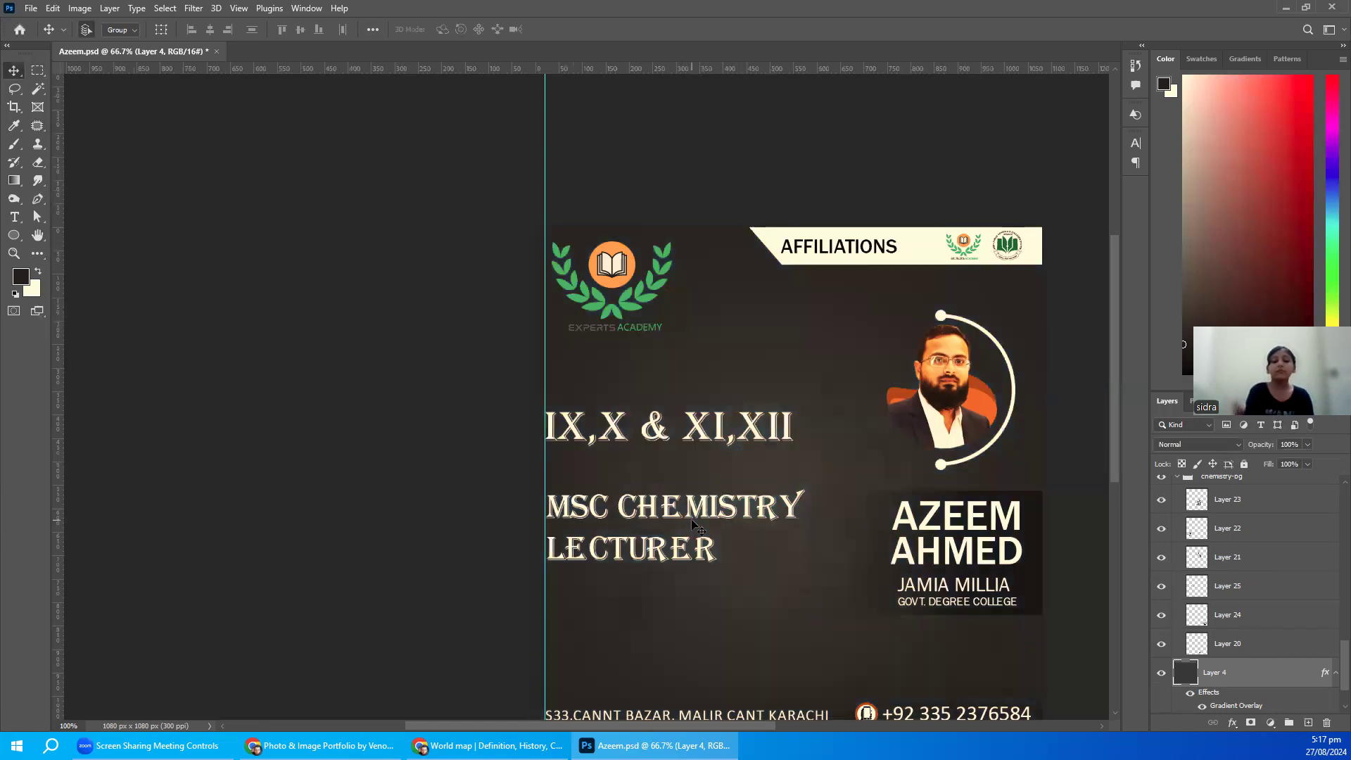
key("ctrl")
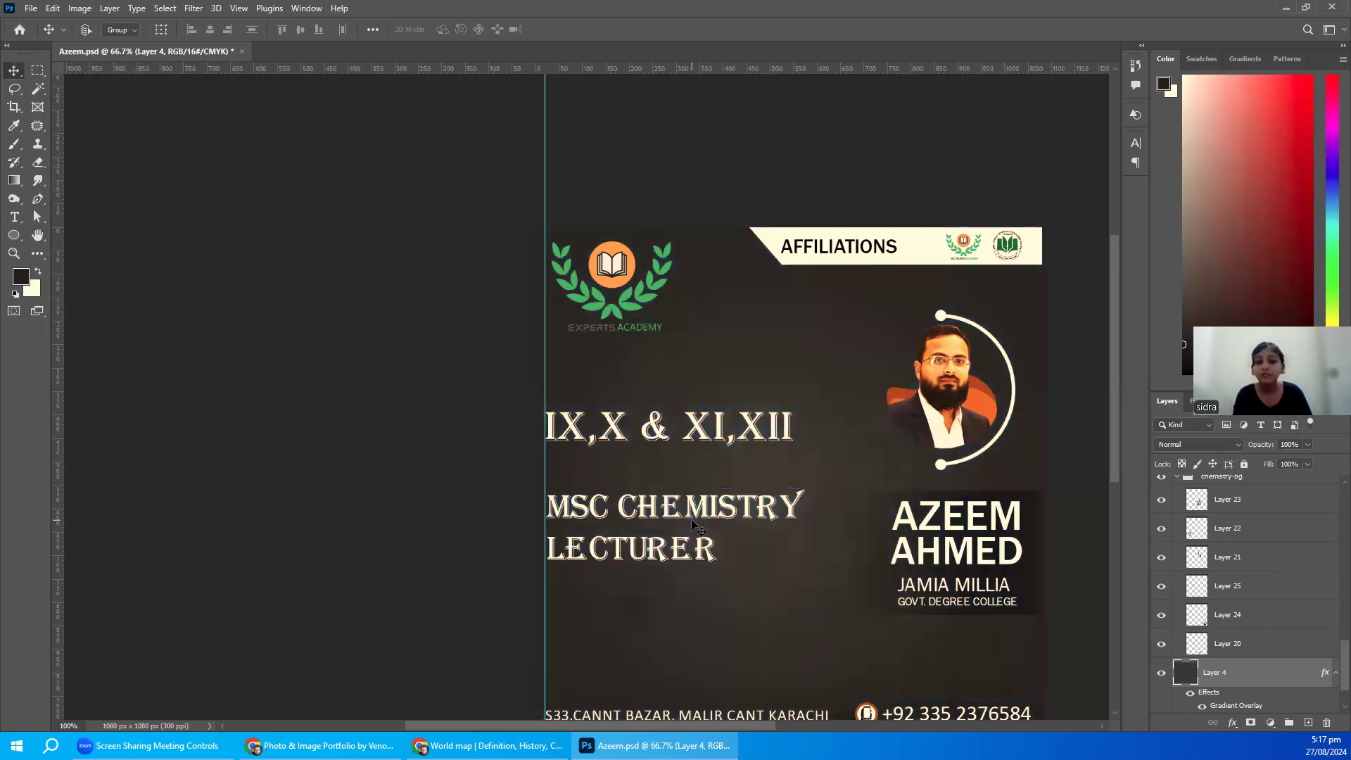
key("ctrl")
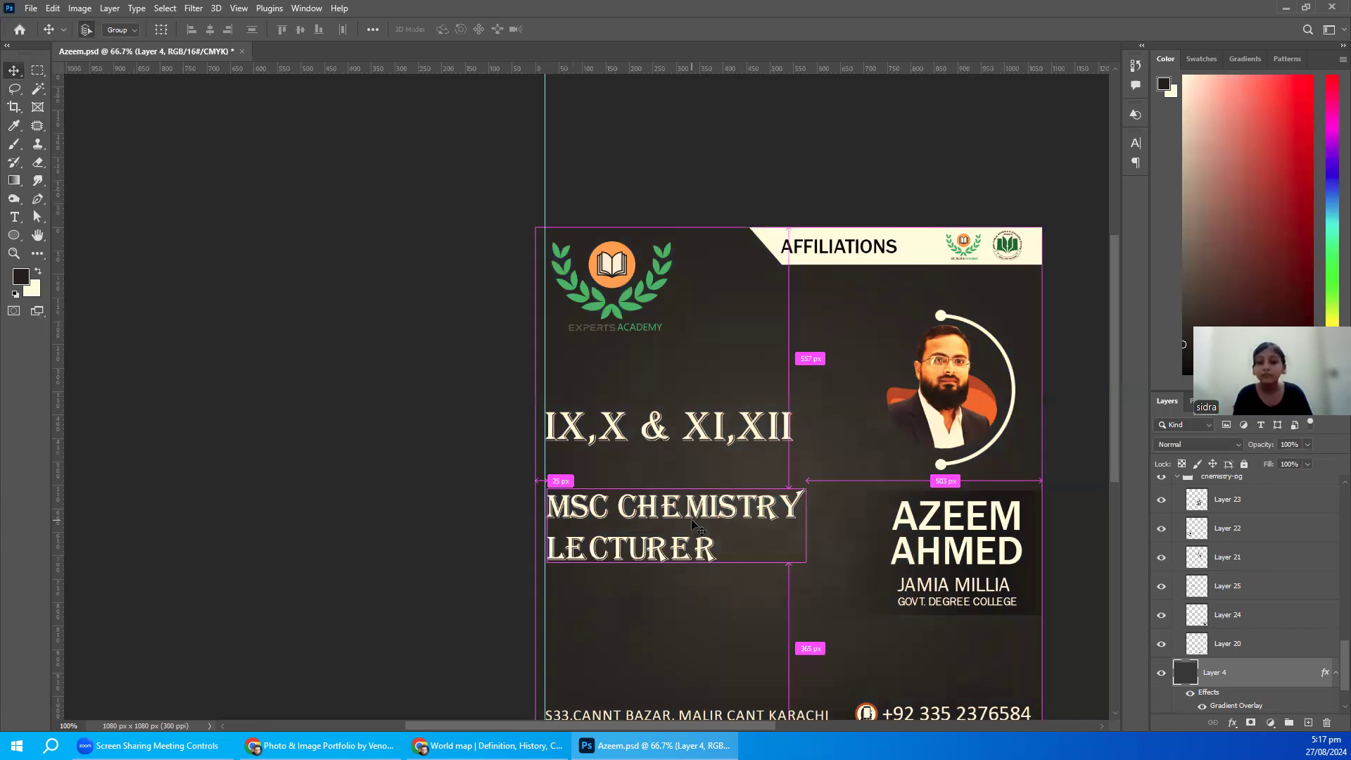
key("ctrl+comma")
key("ctrl+y")
key("ctrl+y")
key("ctrl+y")
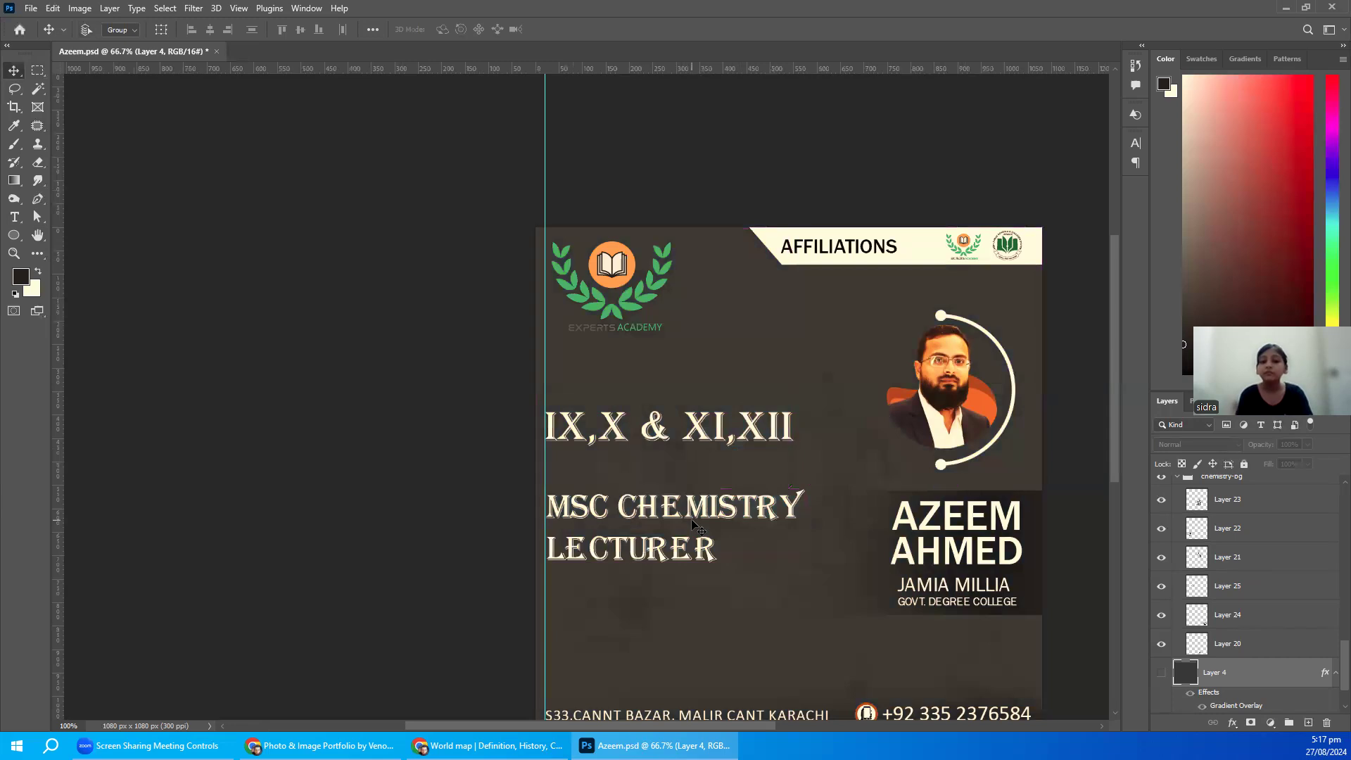
key("ctrl")
- Hide Layer 1, show Layer 4 again, then close the flyer and answer the save prompt
right_click(757, 349)
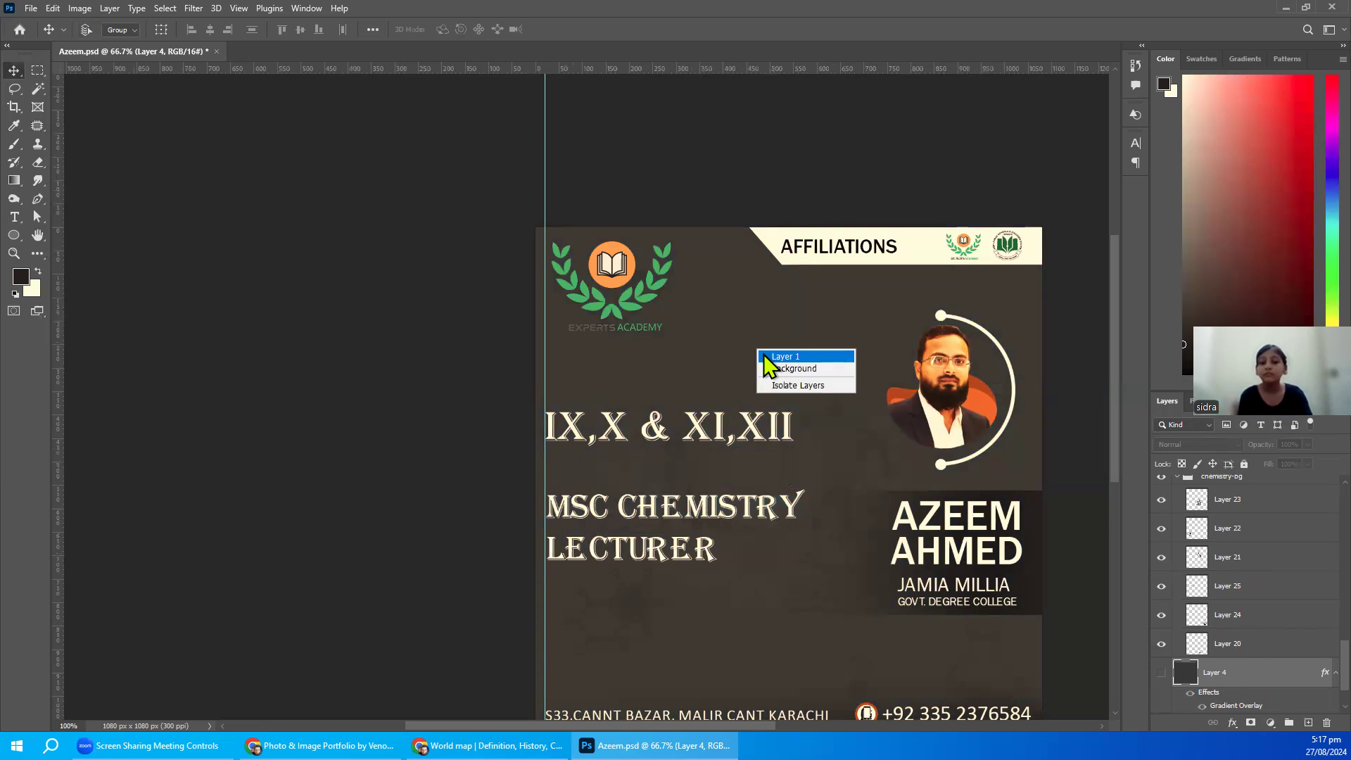
left_click(765, 356)
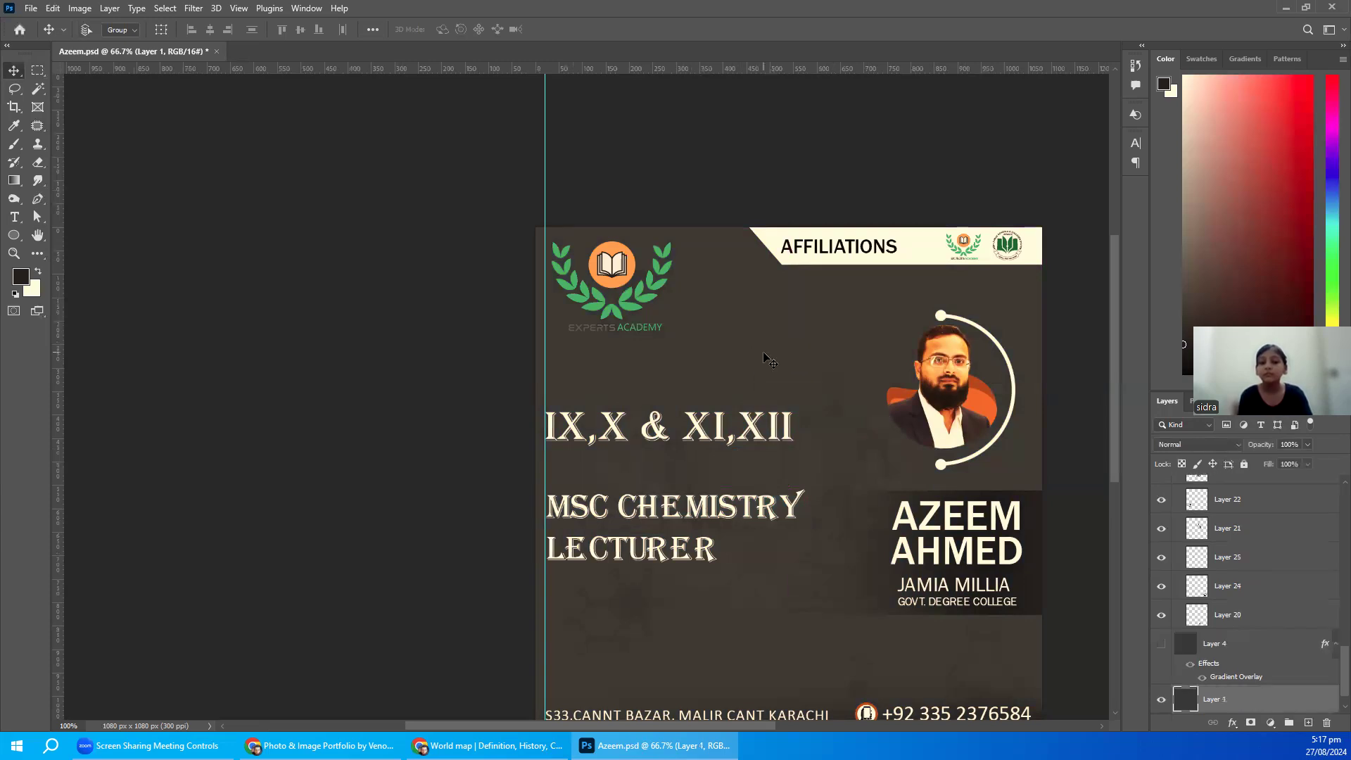
left_click(1165, 700)
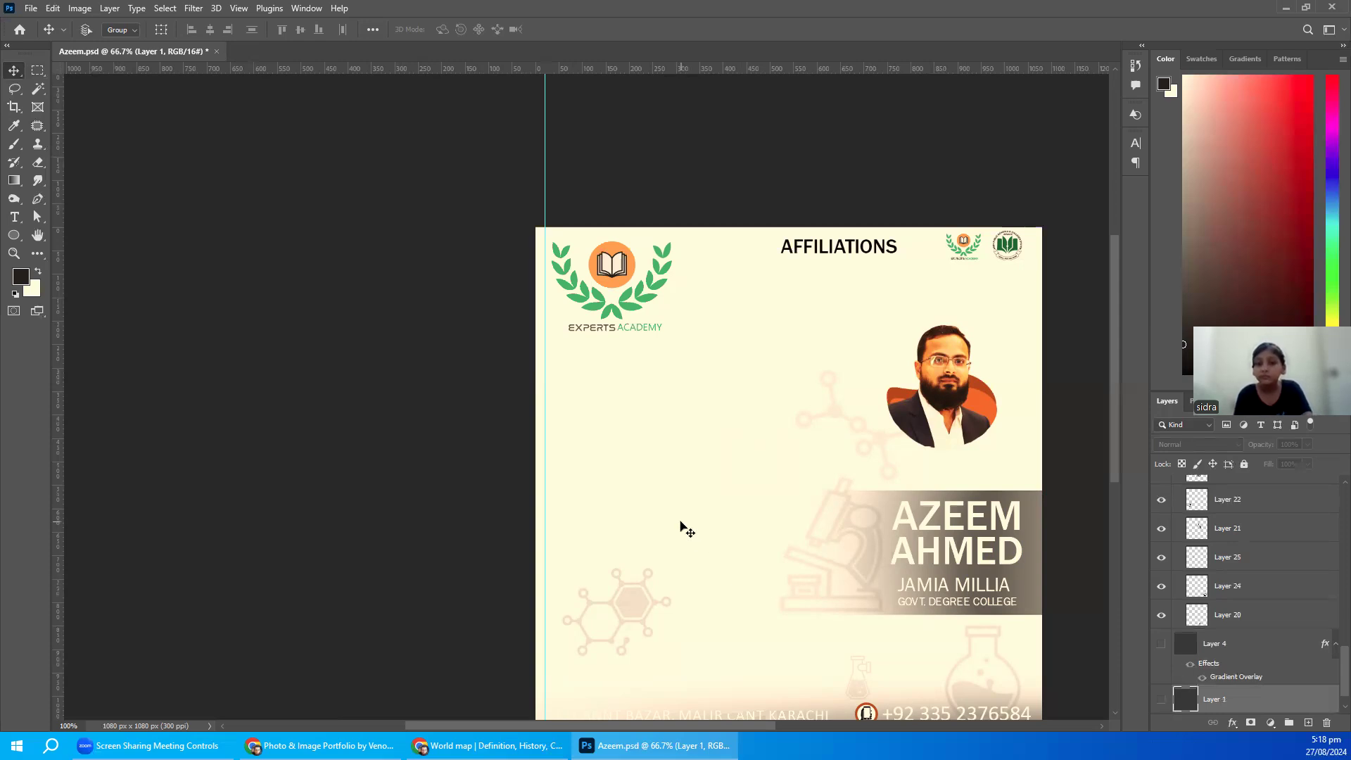
left_click(1161, 643)
left_click(1157, 711)
left_click(217, 54)
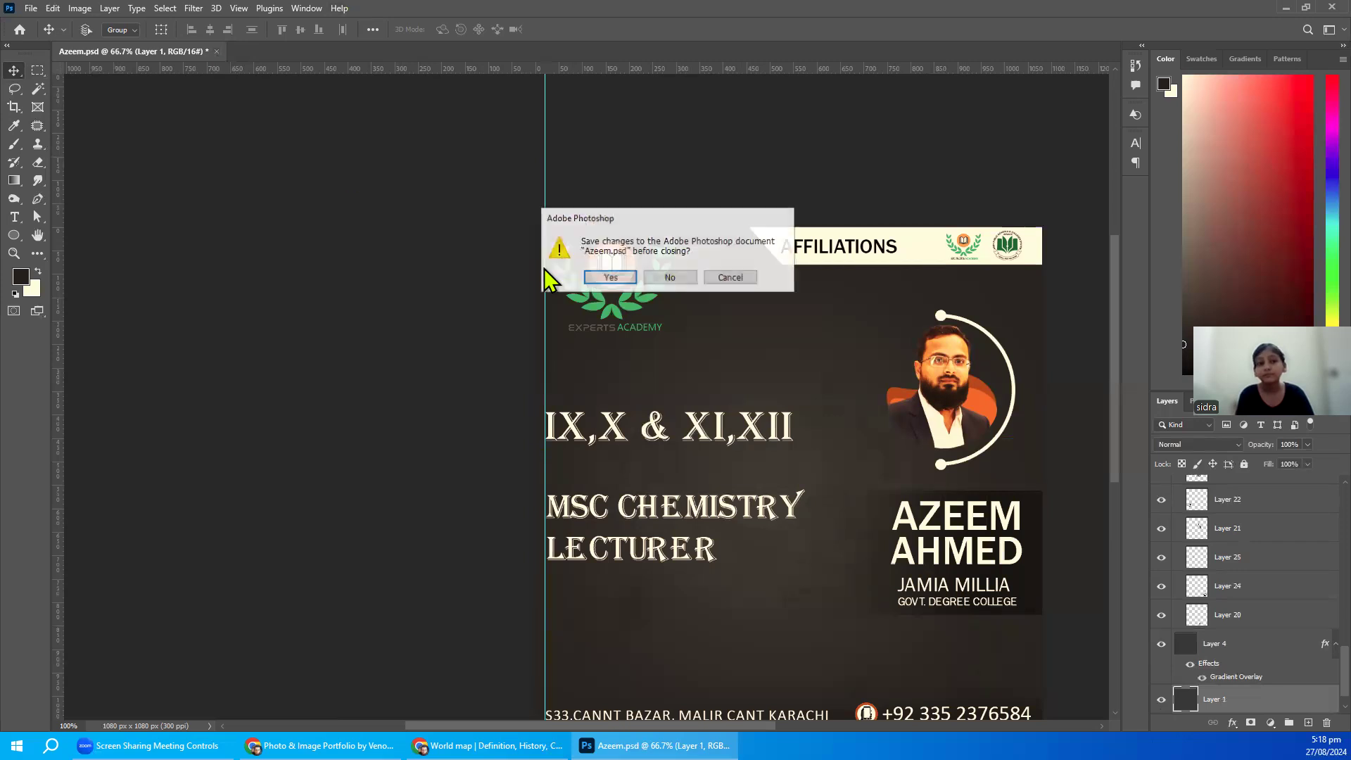
left_click(658, 286)
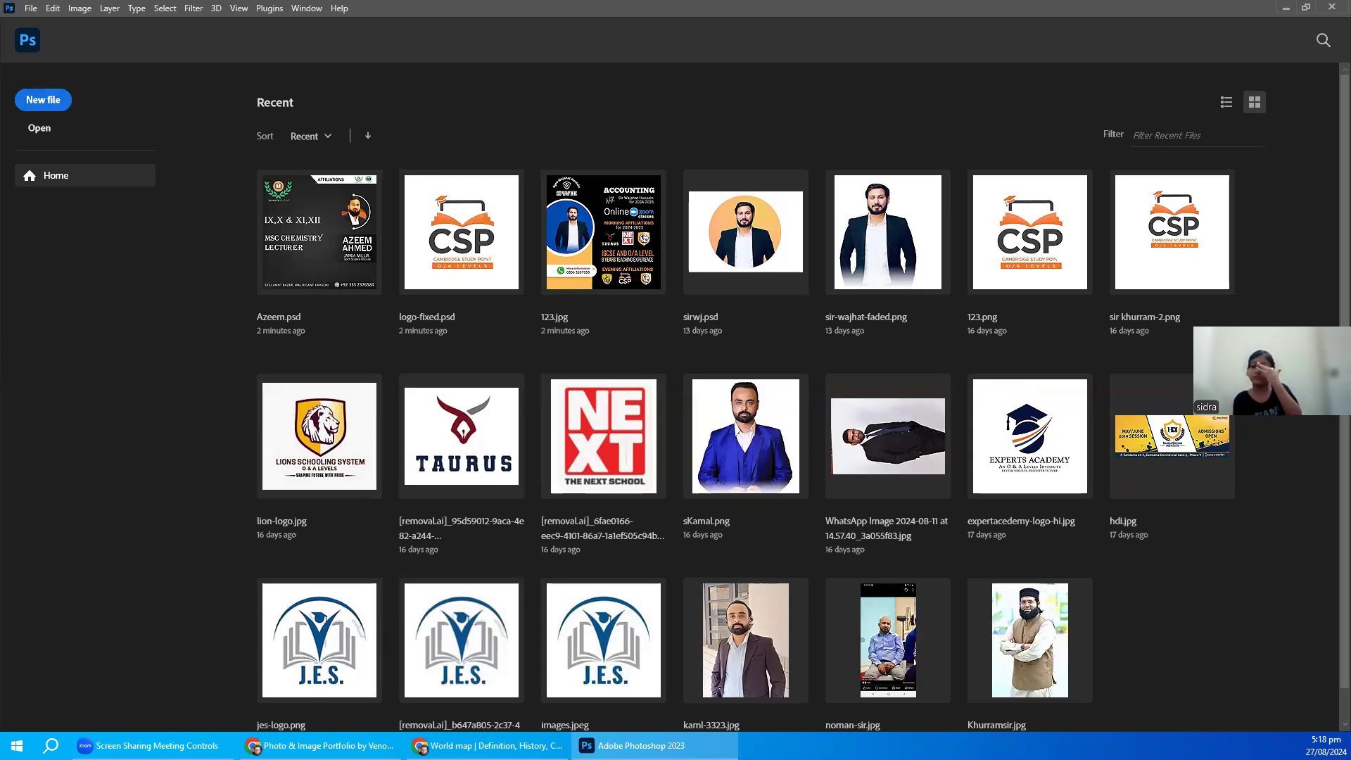
- Create a new Untitled-1 document 1000 × 1000 pixels at 72 ppi
key("ctrl+n")
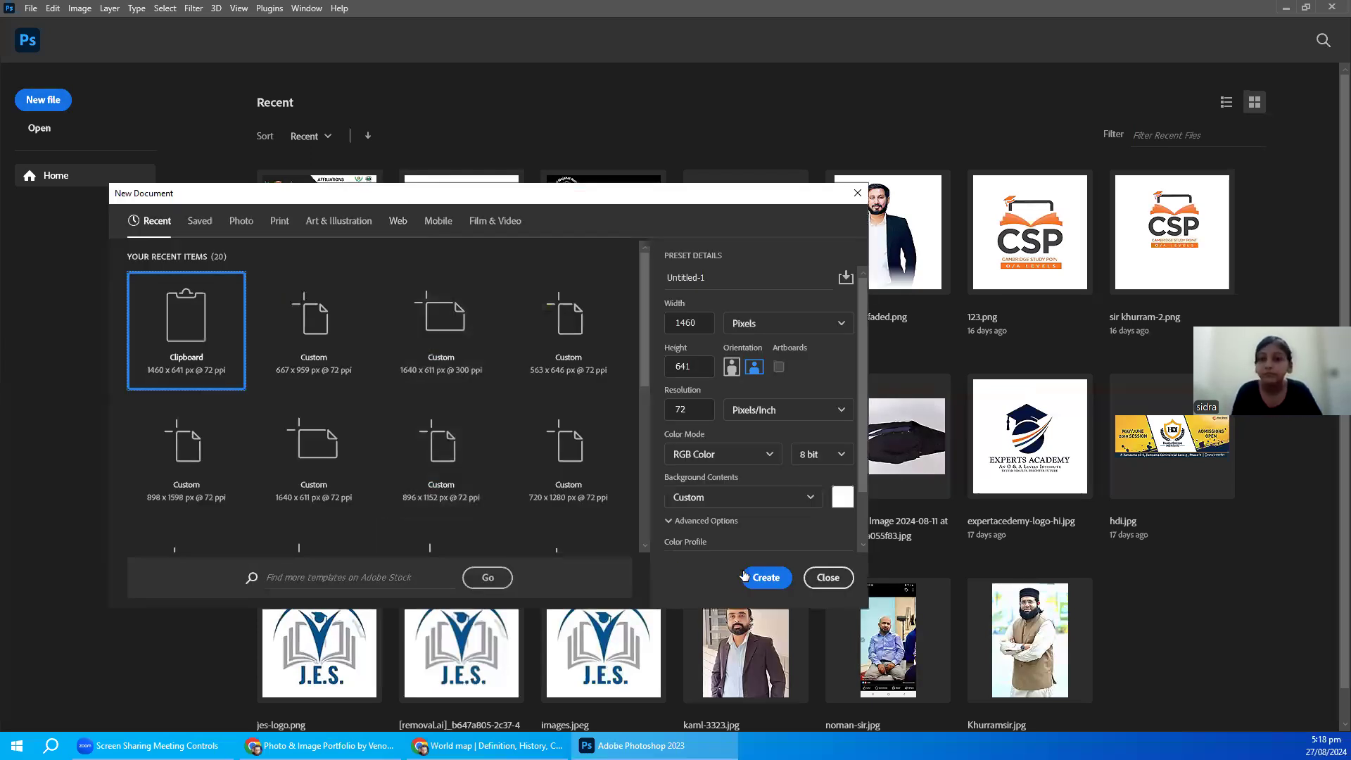
left_click(682, 322)
type("1")
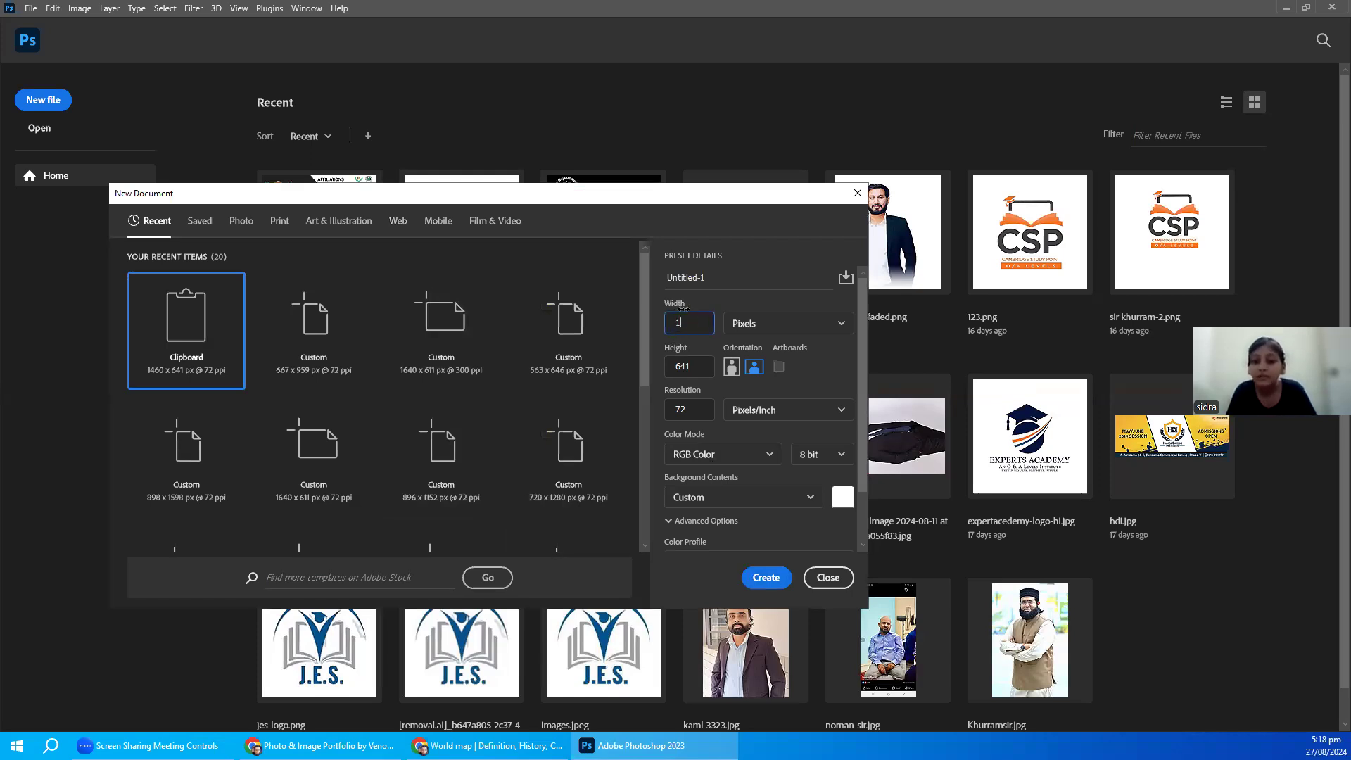
key("Tab")
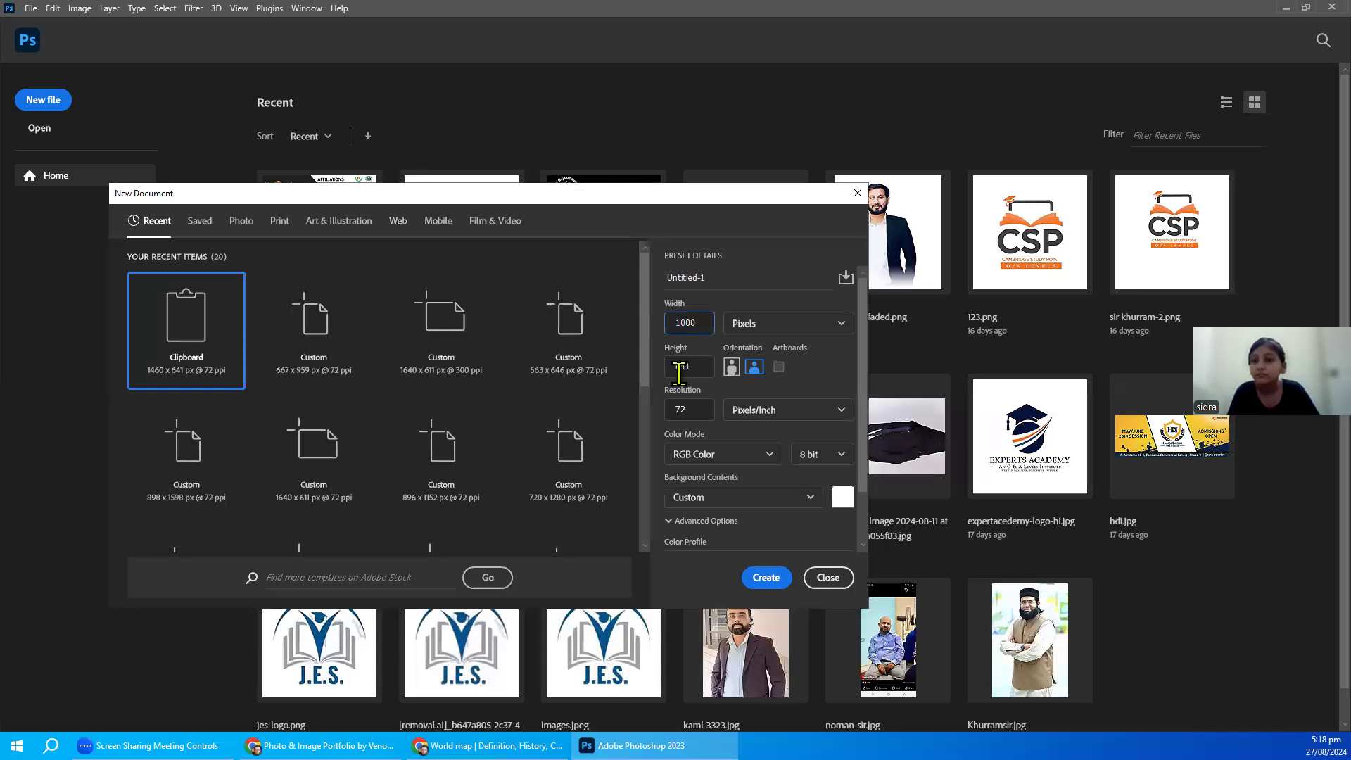
type("1000")
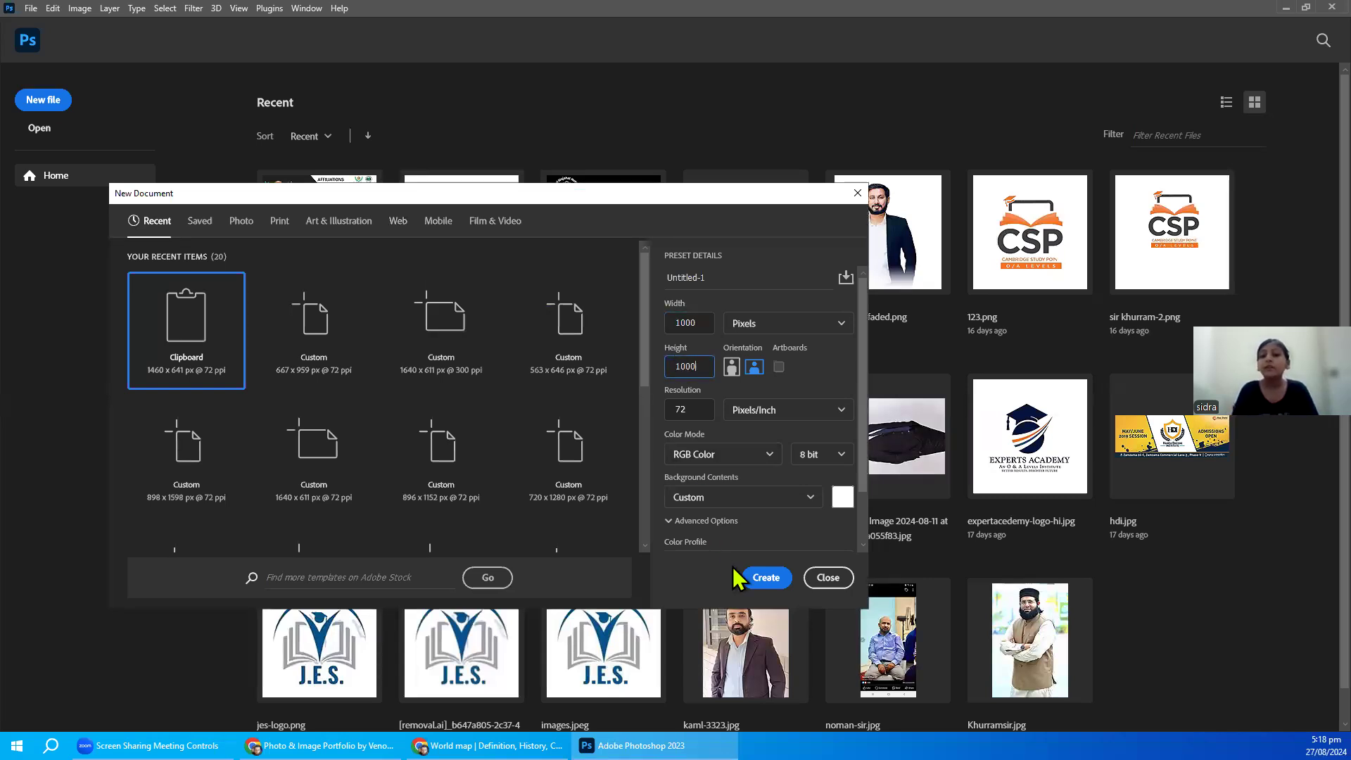
left_click(760, 577)
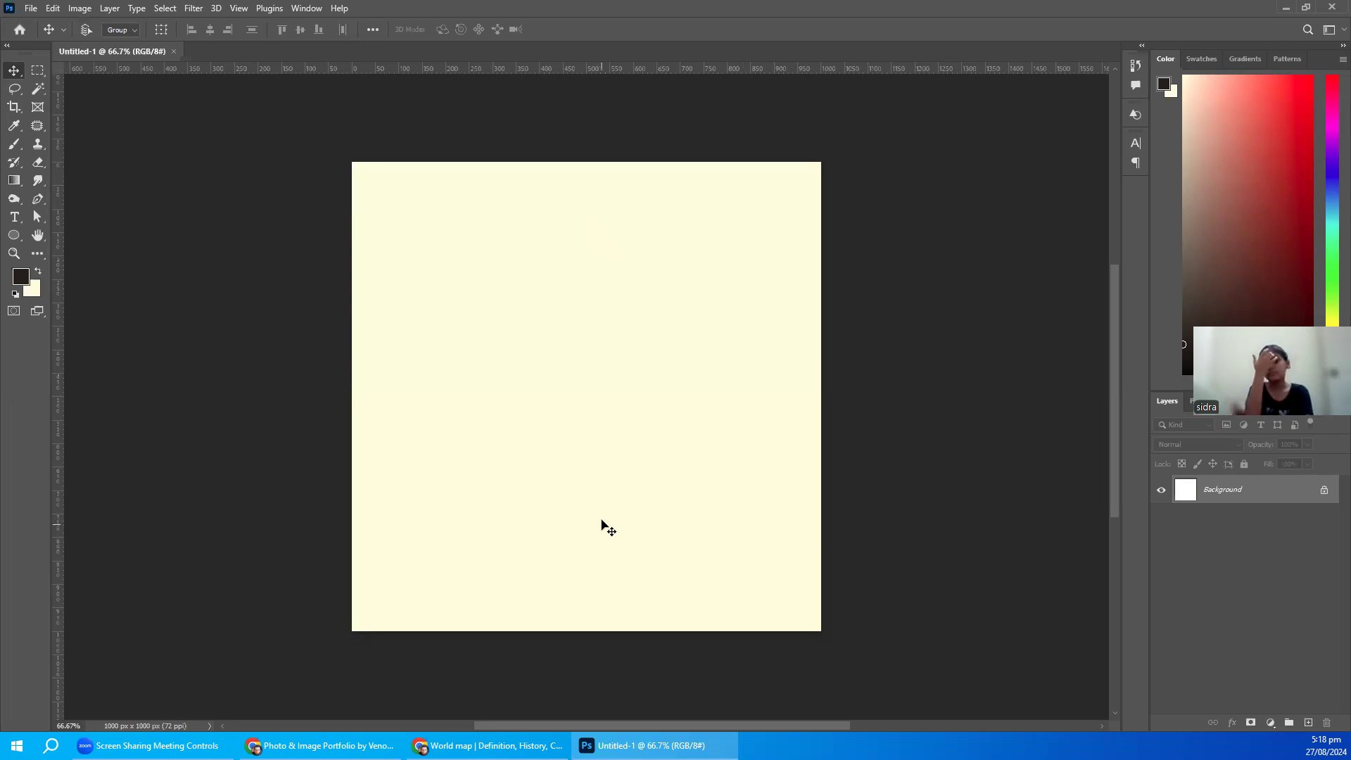
- Set the Ellipse Tool to a dark-red fill with no stroke
left_click(12, 235)
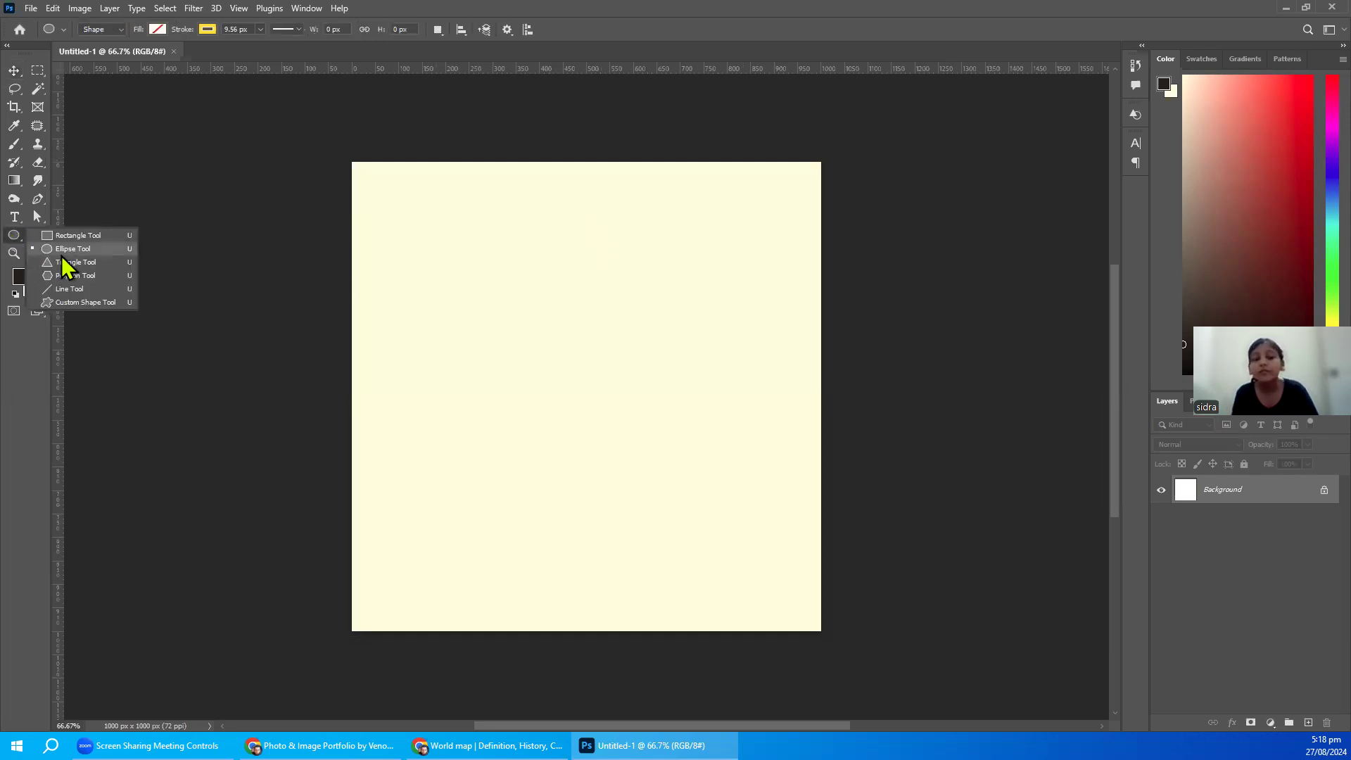
left_click(90, 250)
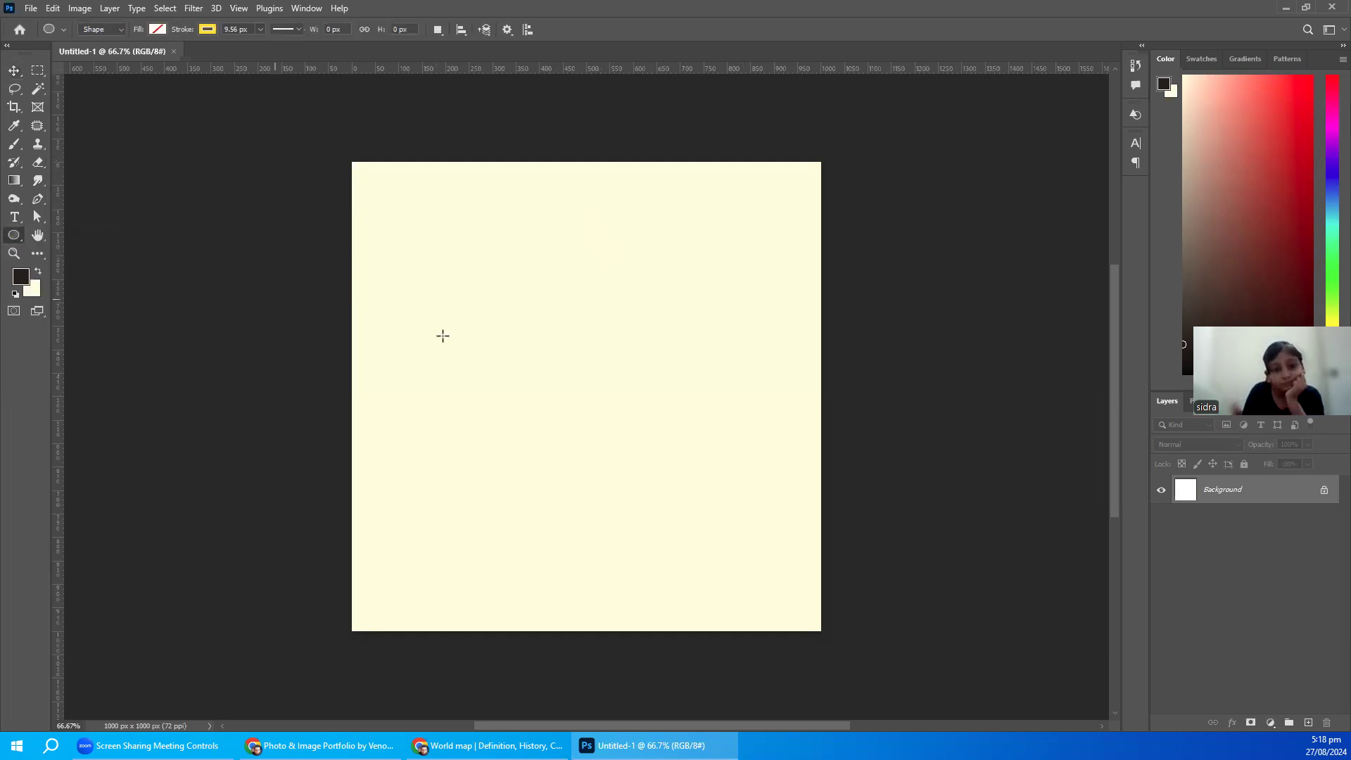
left_click(157, 30)
left_click(147, 104)
left_click(207, 29)
left_click(123, 57)
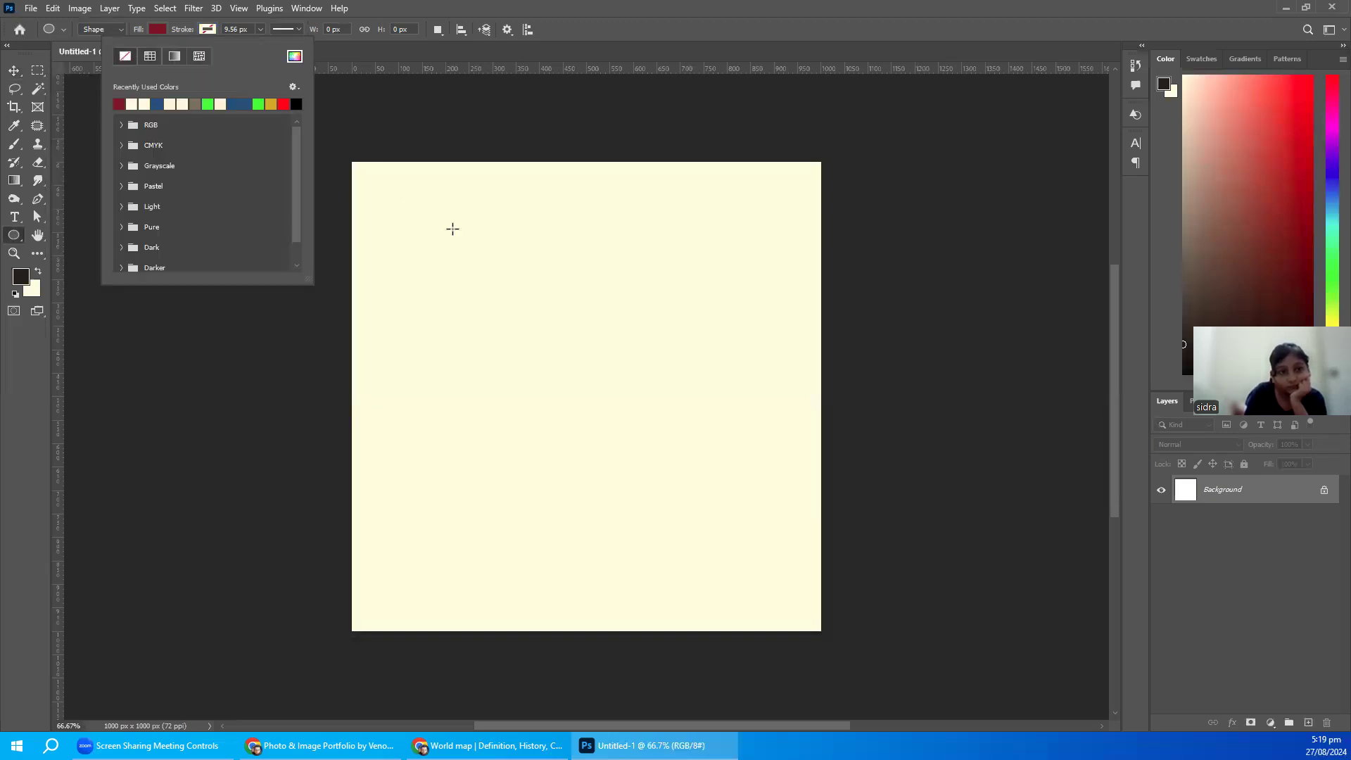
left_click(567, 36)
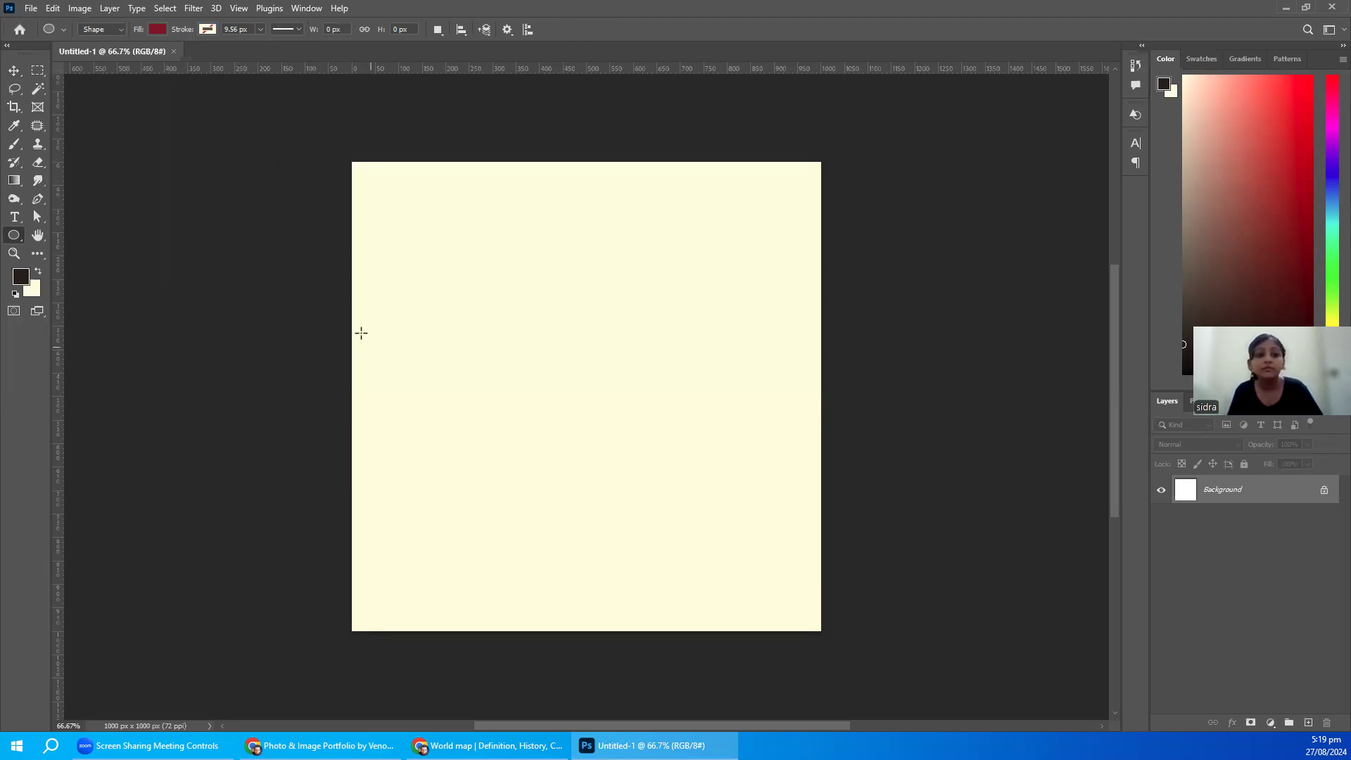
- Draw a 482 px dark-red circle and an overlapping 502 × 529 px ellipse below-right
mouse_move(392, 245)
left_mouse_down()
mouse_move(540, 413)
mouse_move(619, 471)
left_mouse_up()
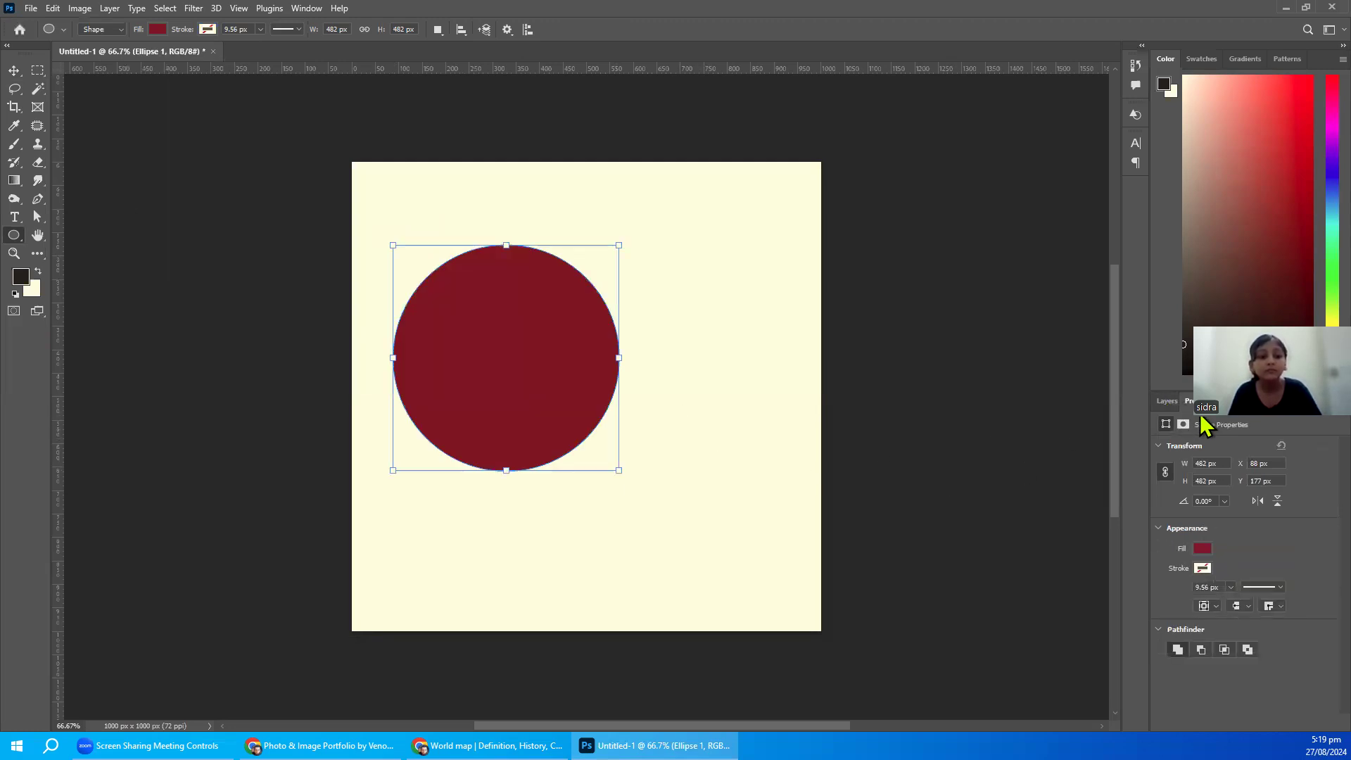
left_click(1164, 401)
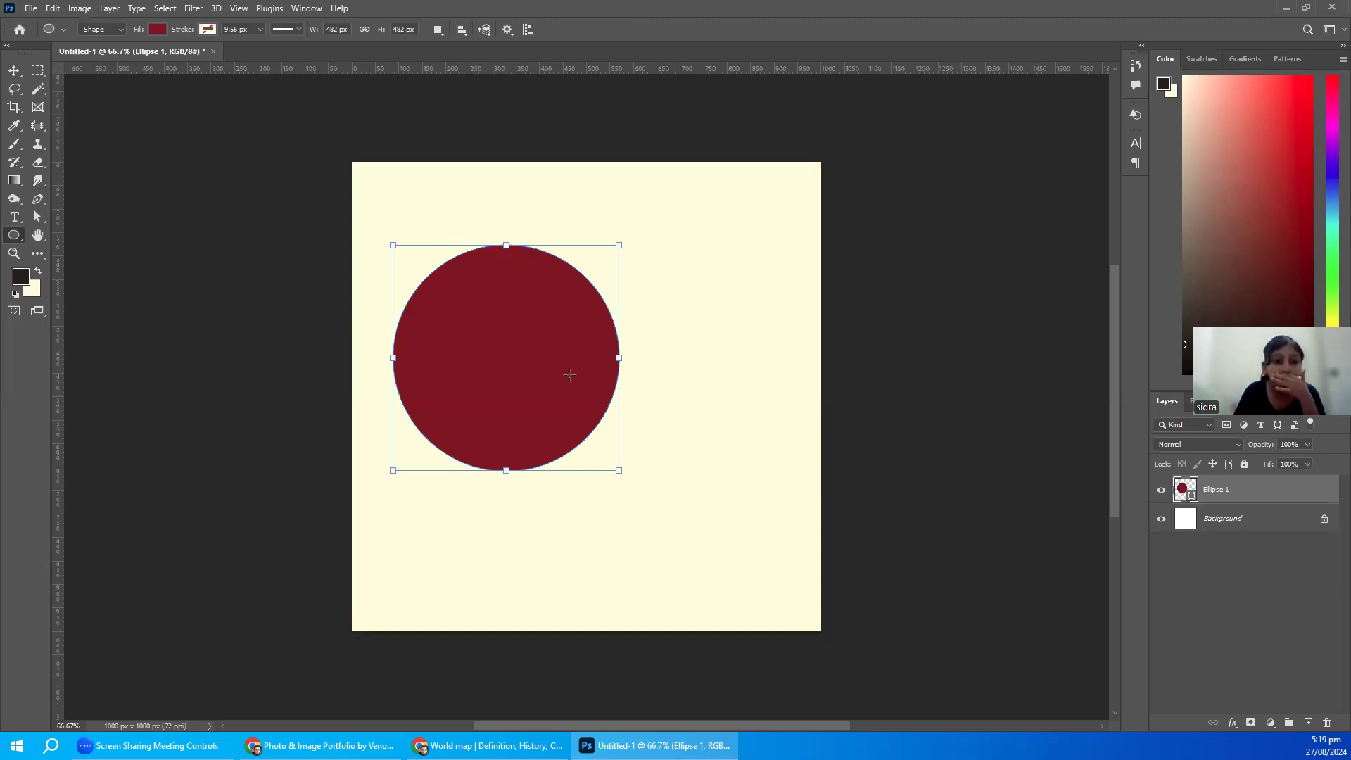
left_click(484, 308)
left_click_drag(475, 303, 711, 552)
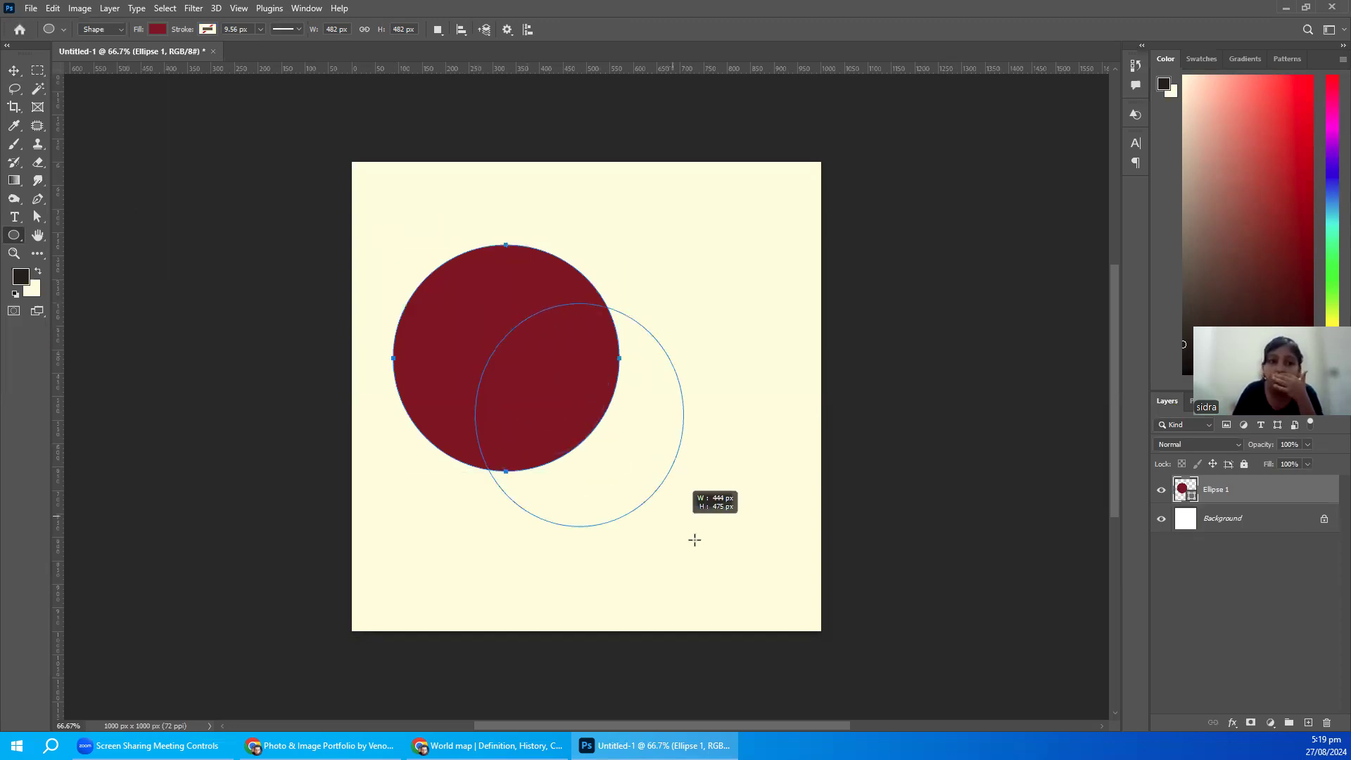
left_click(1168, 402)
- Recolour the second ellipse yellow (ffde00) and reposition it
key("i")
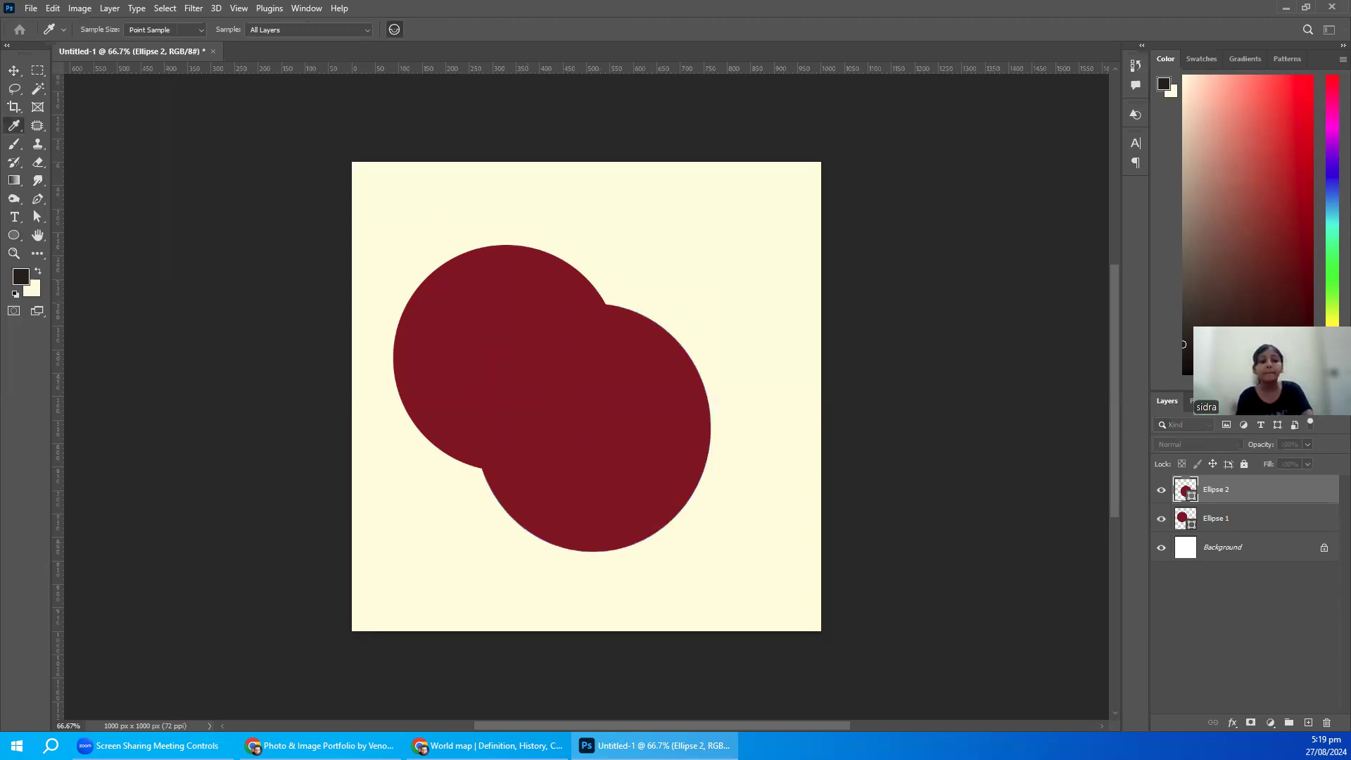
double_click(1186, 491)
left_click_drag(419, 458, 365, 282)
left_click(530, 280)
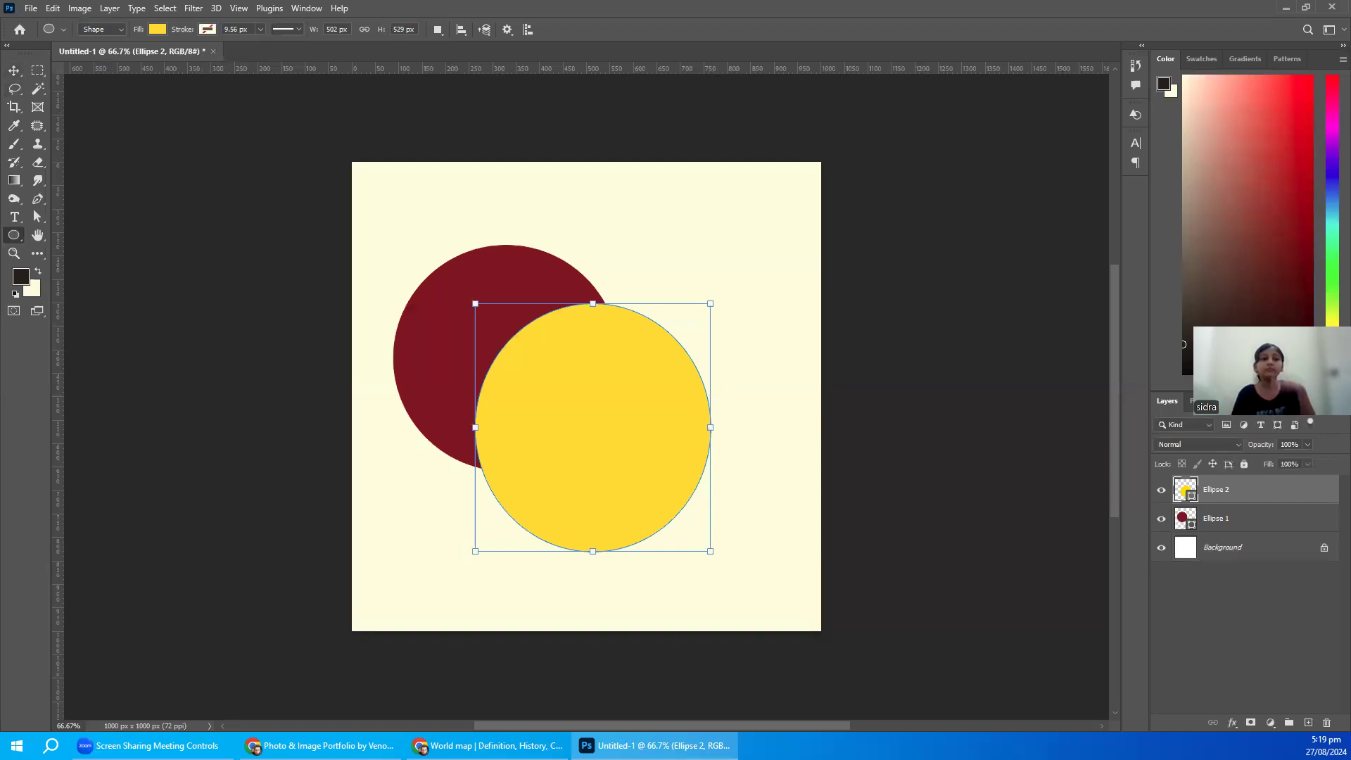
left_click(15, 71)
mouse_move(595, 442)
left_mouse_down()
mouse_move(619, 297)
mouse_move(572, 454)
left_mouse_up()
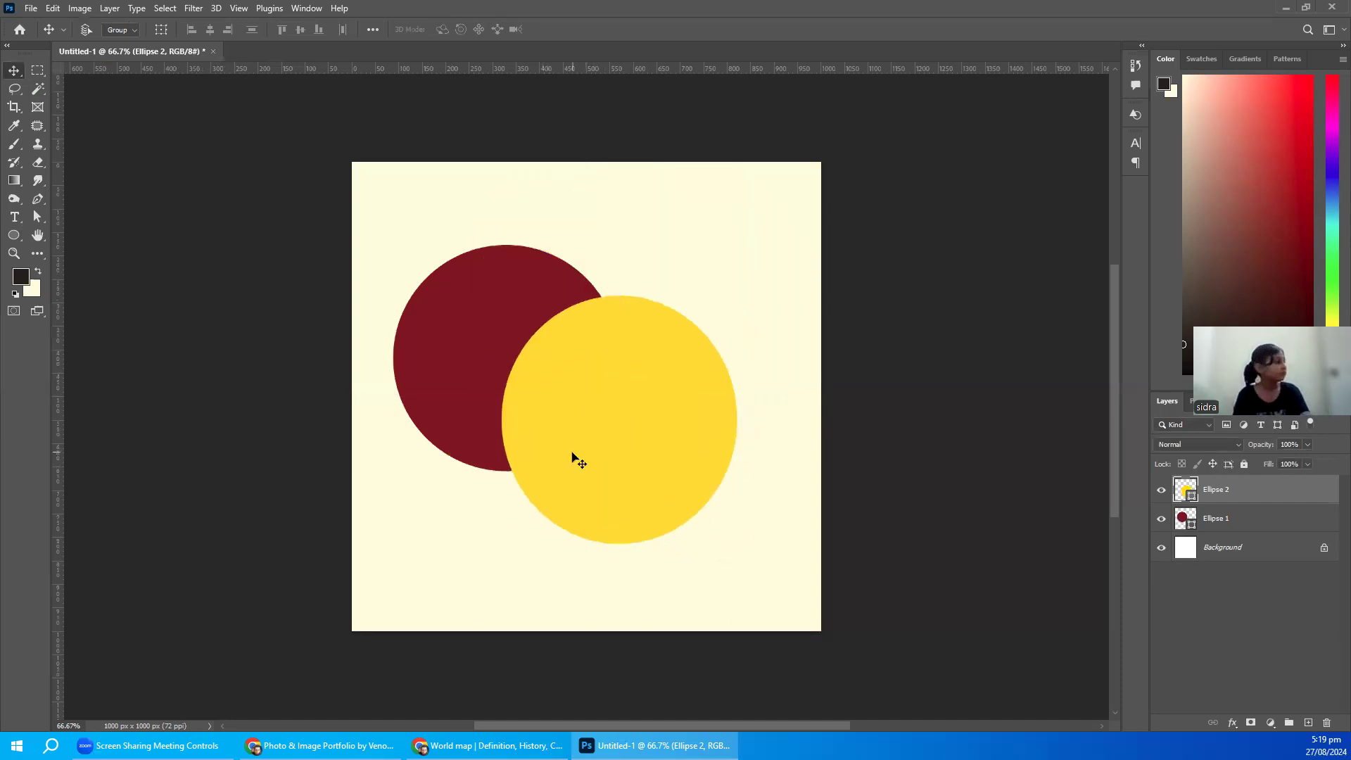
- Shrink the yellow ellipse and centre it inside the red circle to form a ring
key("ctrl")
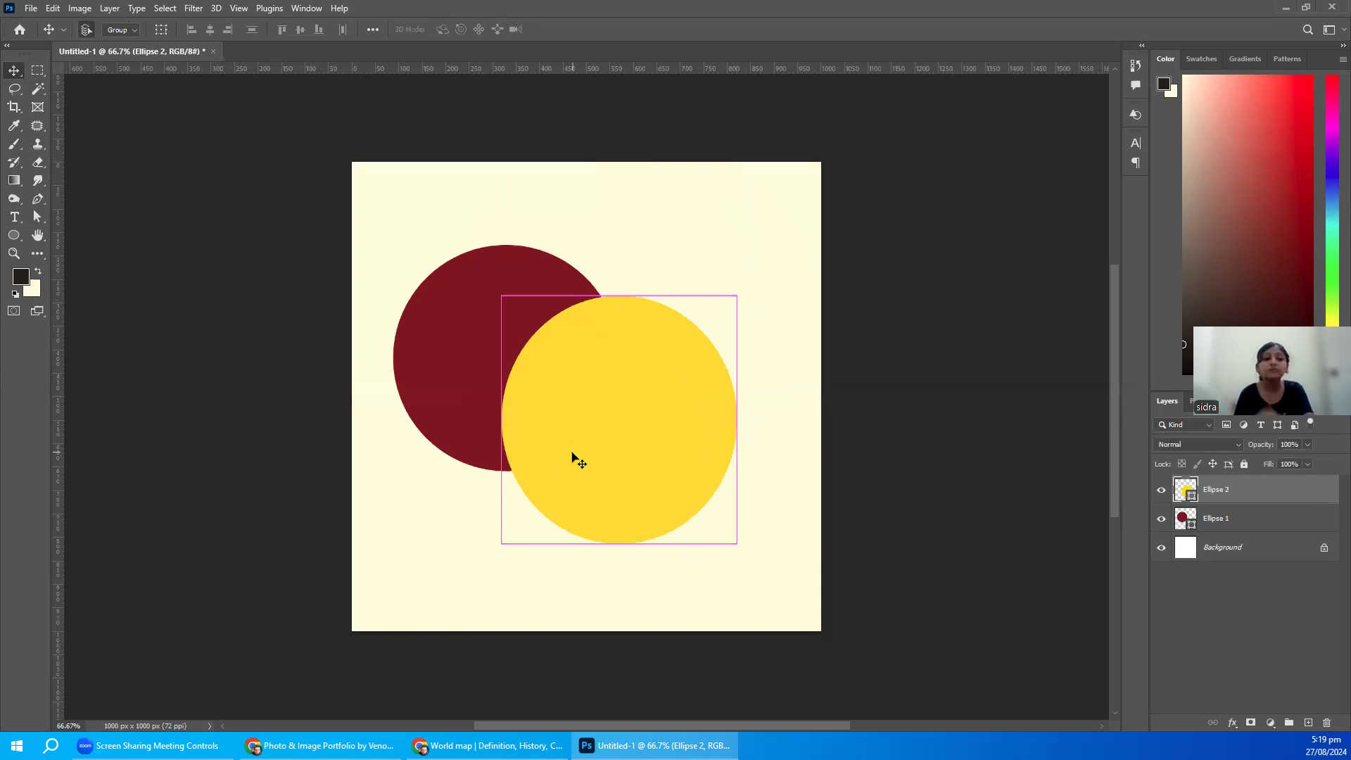
key("ctrl+t")
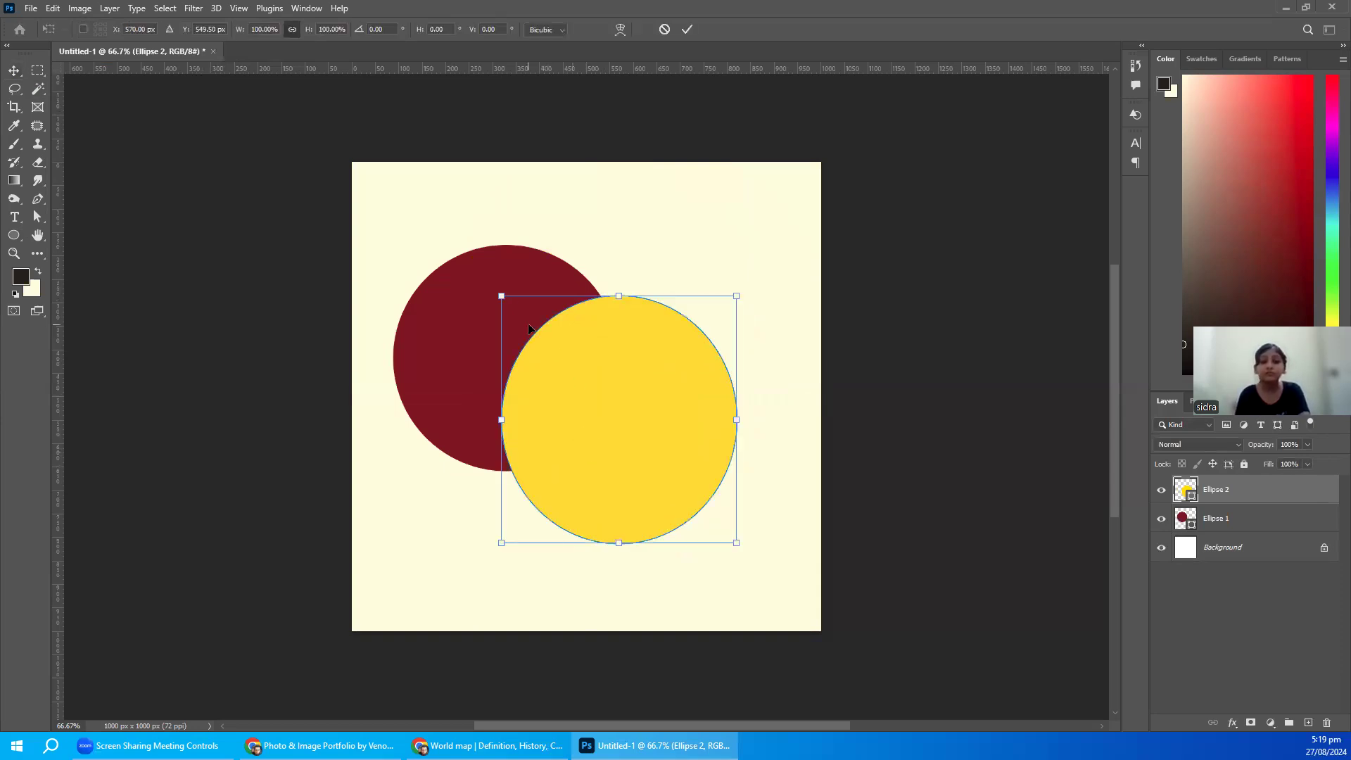
left_click_drag(501, 296, 585, 383)
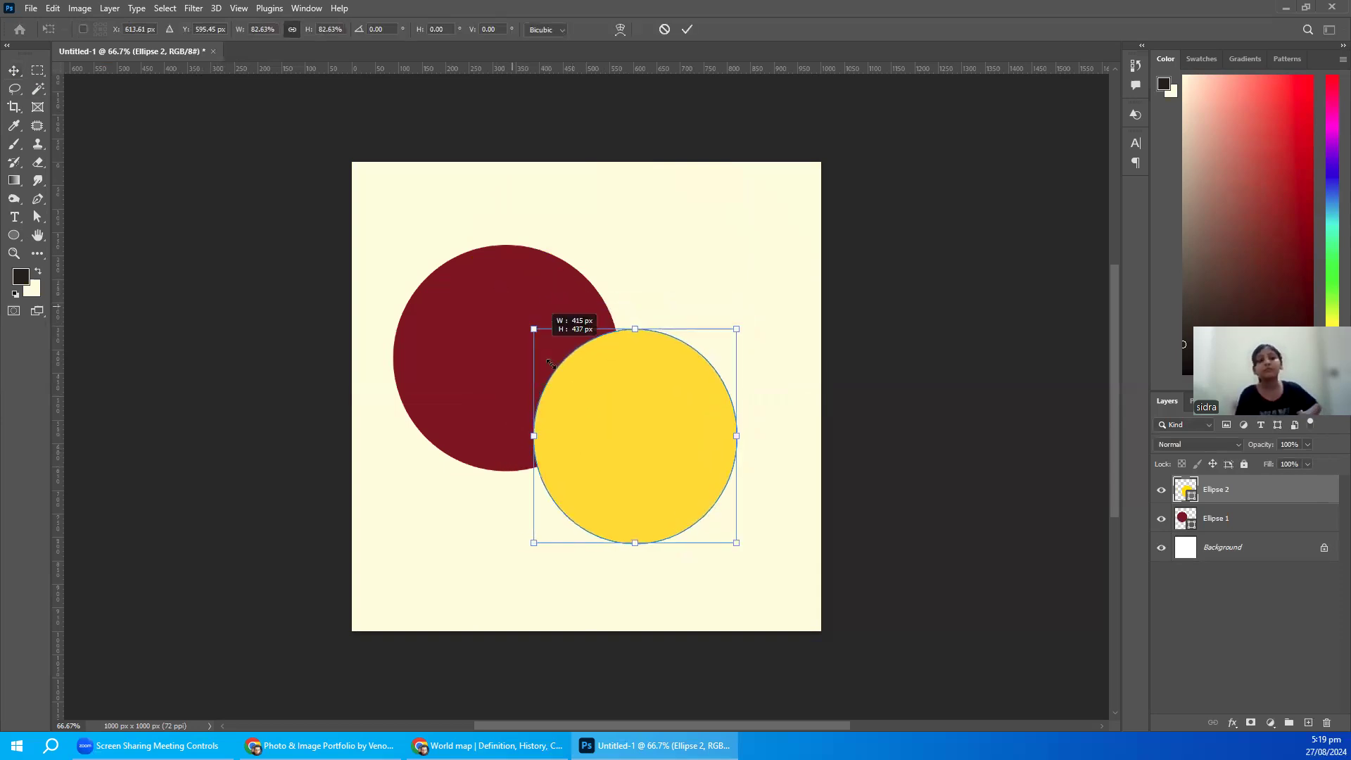
left_click_drag(682, 464, 529, 356)
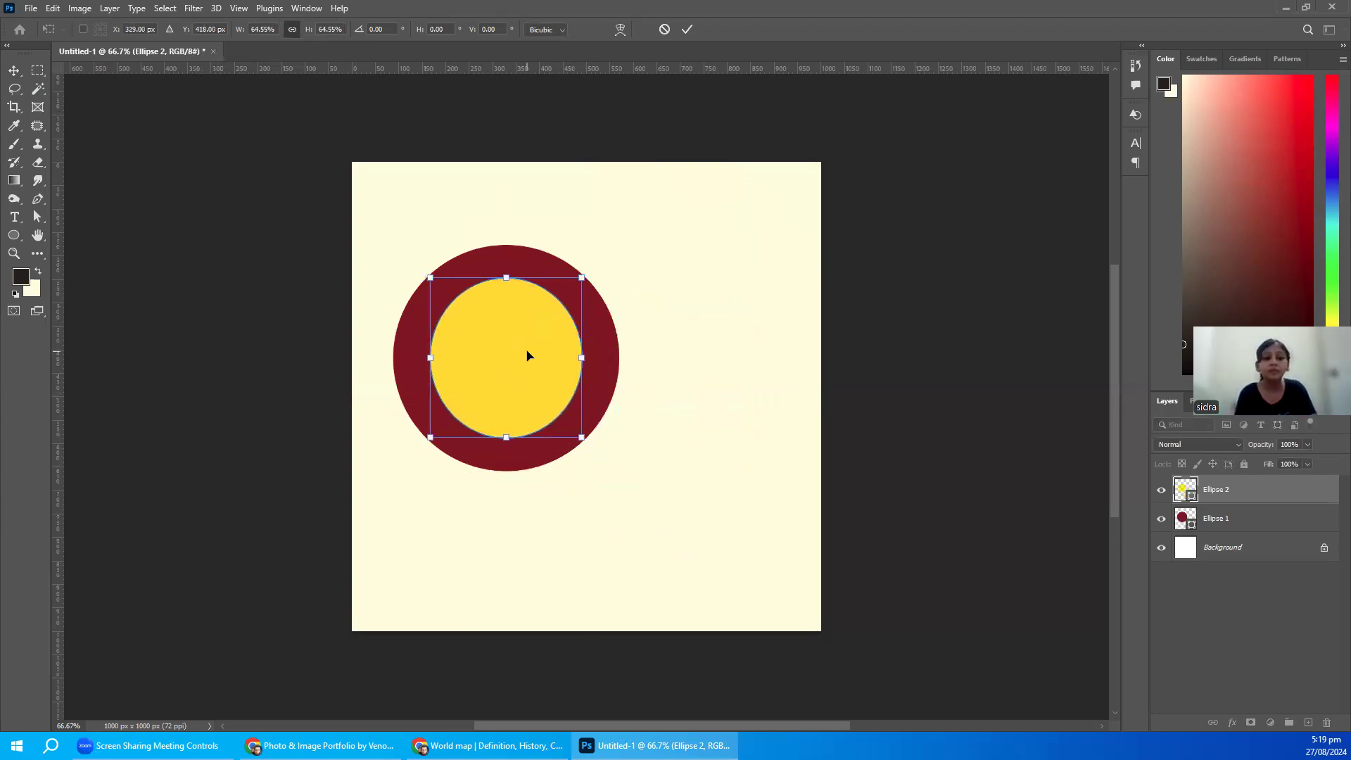
key("Return")
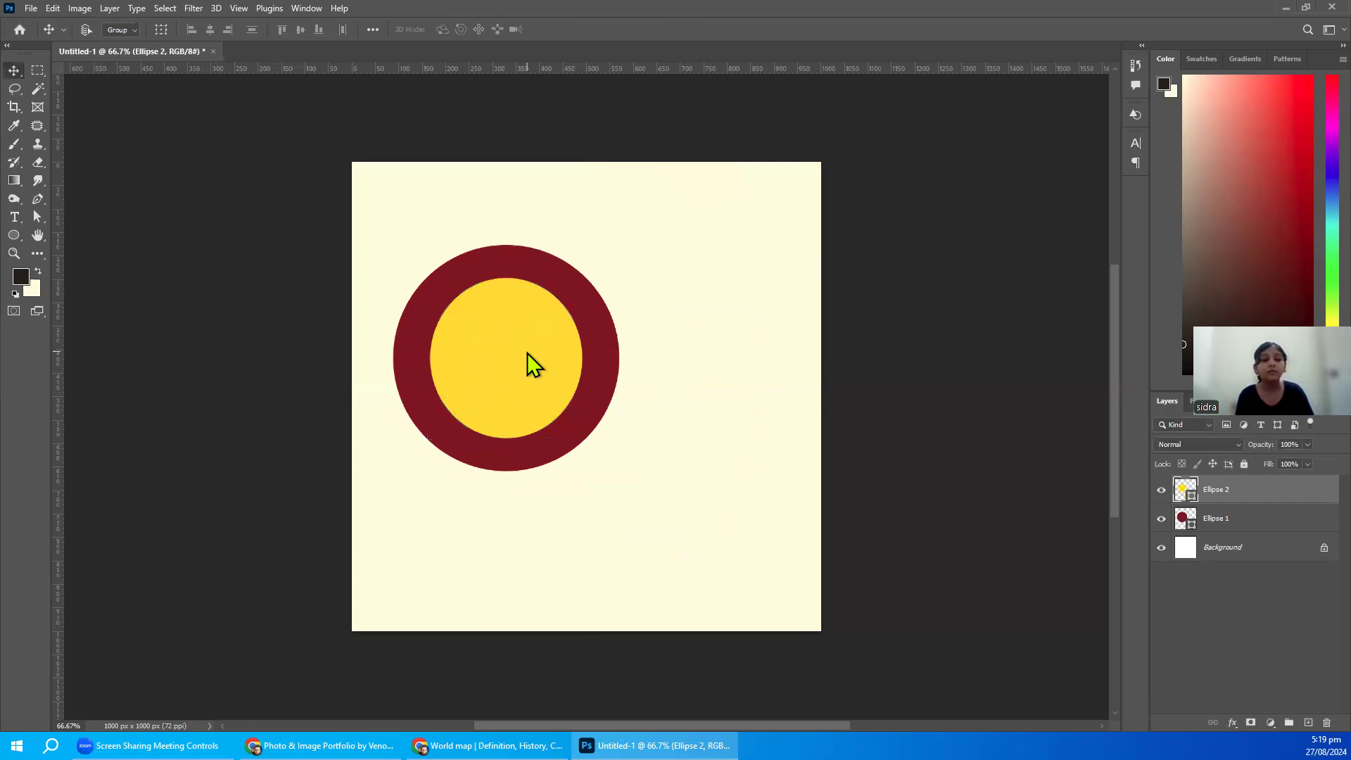
double_click(1186, 491)
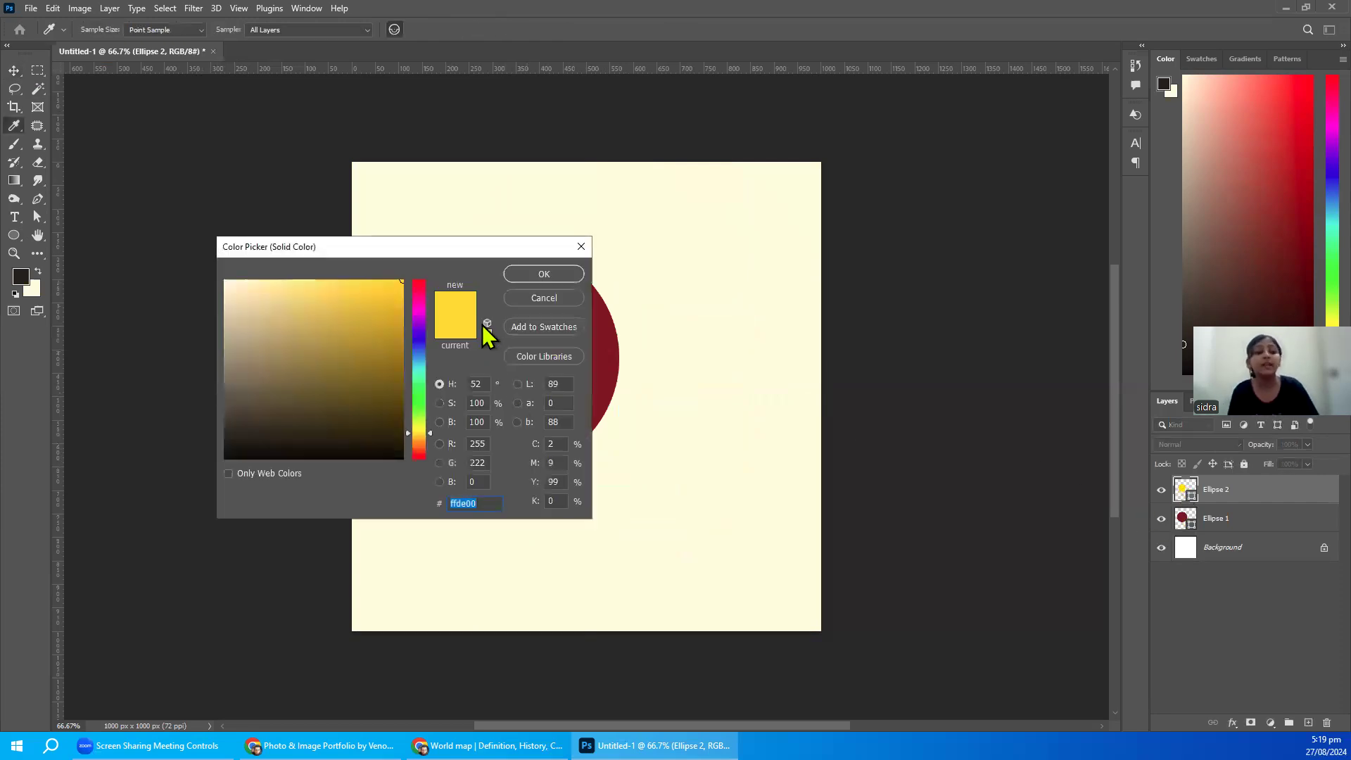
left_click(519, 296)
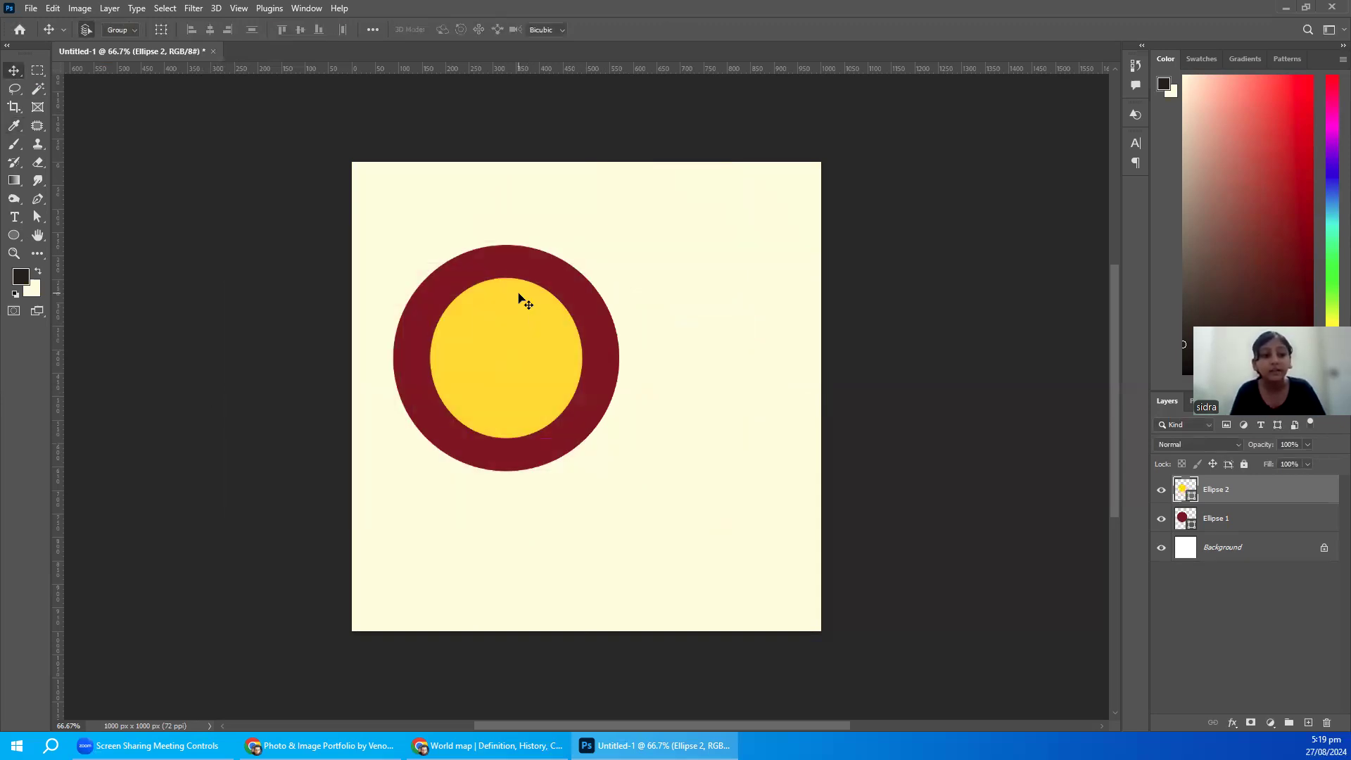
key("ctrl+t")
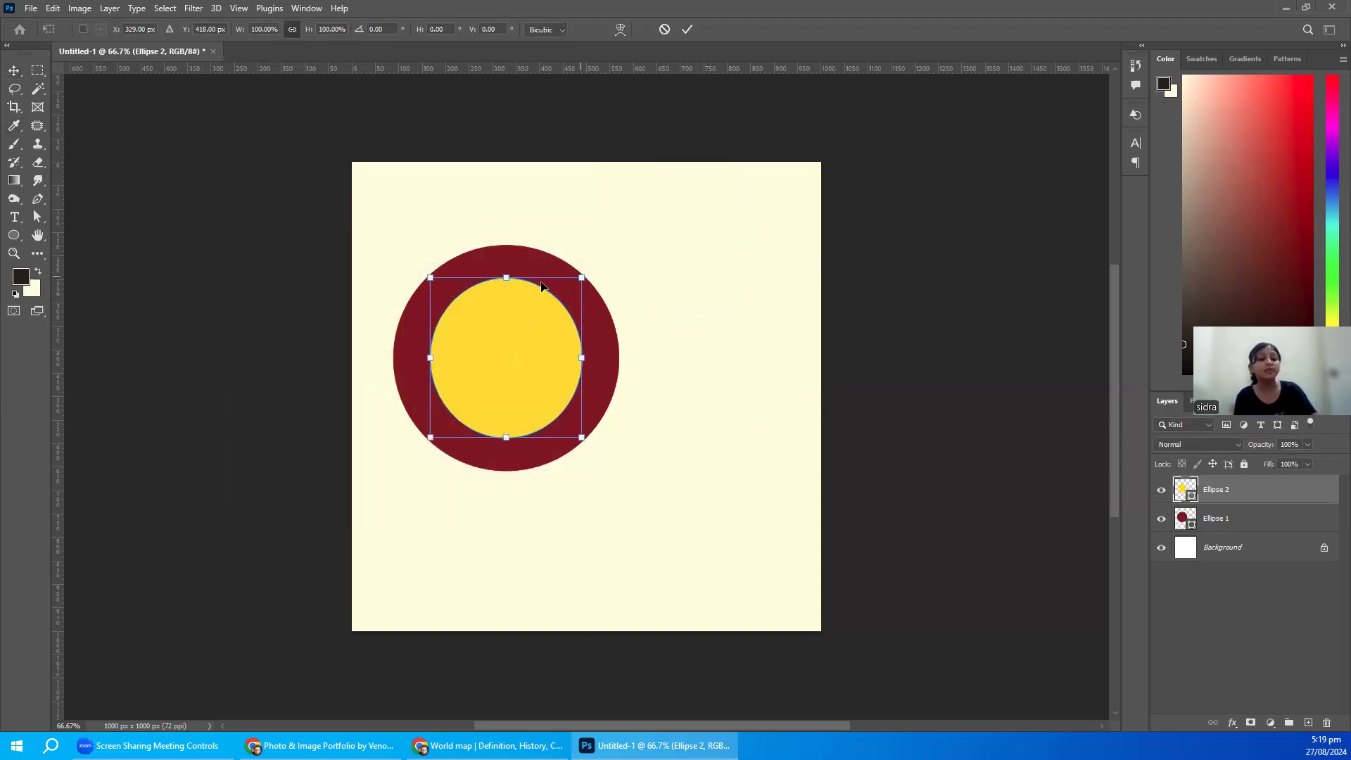
- Rotate and distort the yellow circle into a tilted oval, then duplicate it
mouse_move(410, 276)
left_mouse_down()
mouse_move(505, 415)
mouse_move(454, 406)
mouse_move(210, 533)
mouse_move(507, 386)
mouse_move(478, 407)
left_mouse_up()
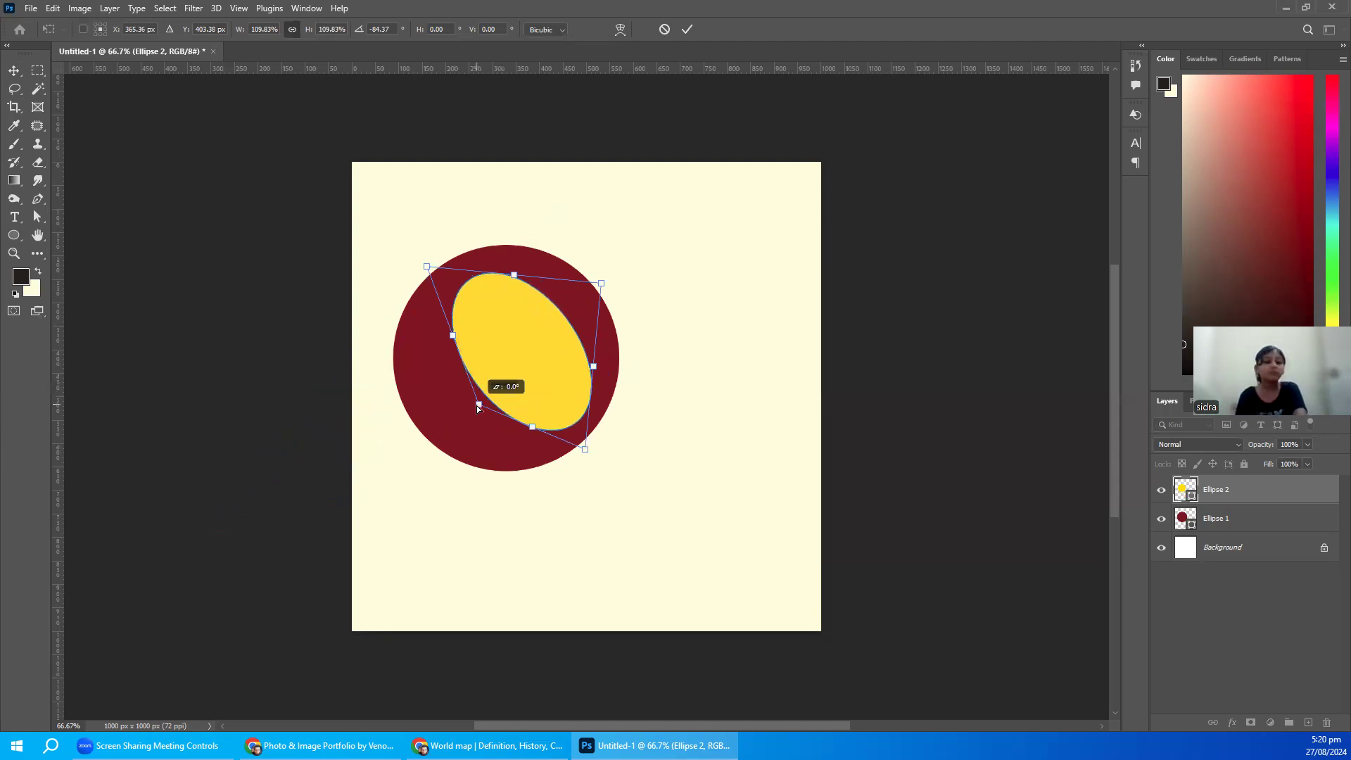
mouse_move(478, 408)
left_mouse_down()
mouse_move(508, 371)
mouse_move(569, 365)
left_mouse_up()
key("Return")
- Scale the oval copy to about 87%, centre it on the original, and fill it black
key("ctrl+t")
left_click_drag(637, 266, 621, 291)
left_click_drag(514, 363, 497, 359)
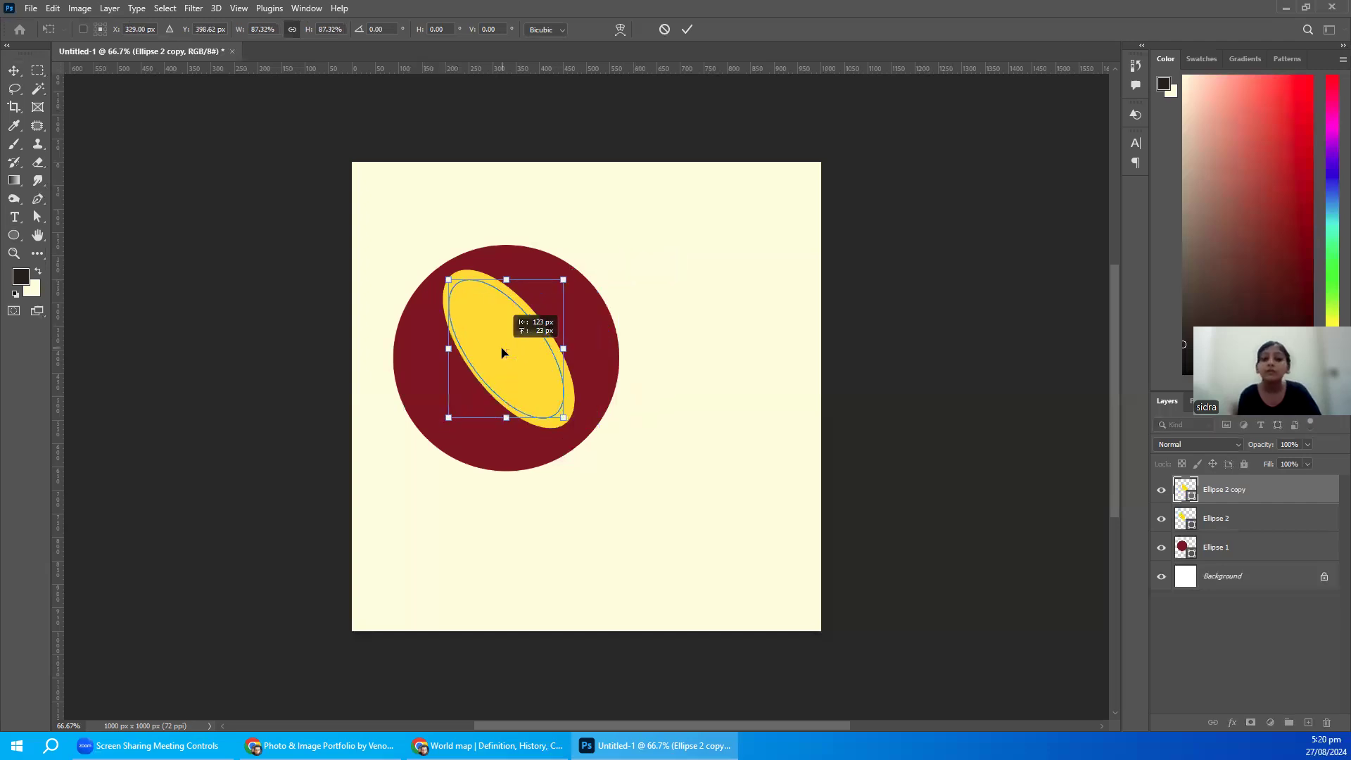
key("Return")
double_click(1184, 497)
left_click(226, 458)
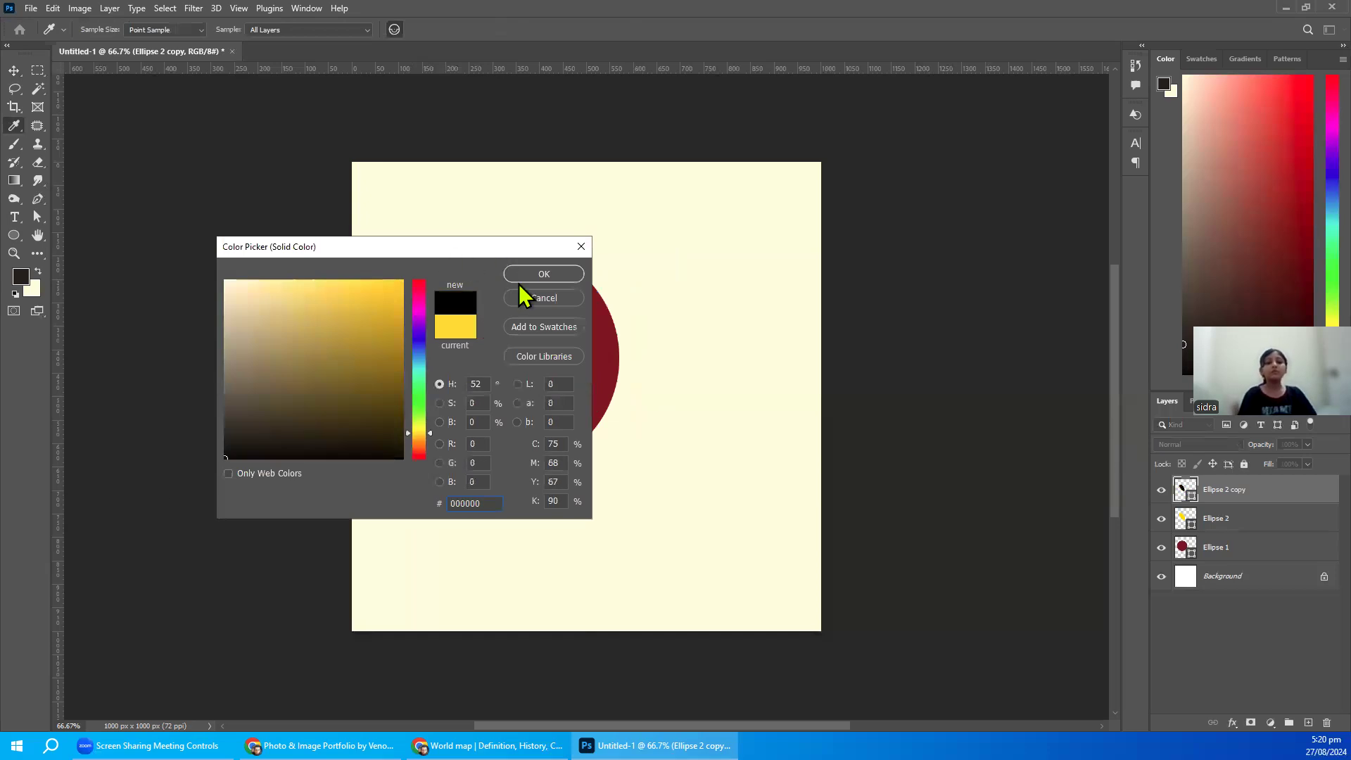
left_click(519, 279)
- Try moving the black oval right and up, undoing the stray duplicate and the move
left_click_drag(521, 373, 662, 345)
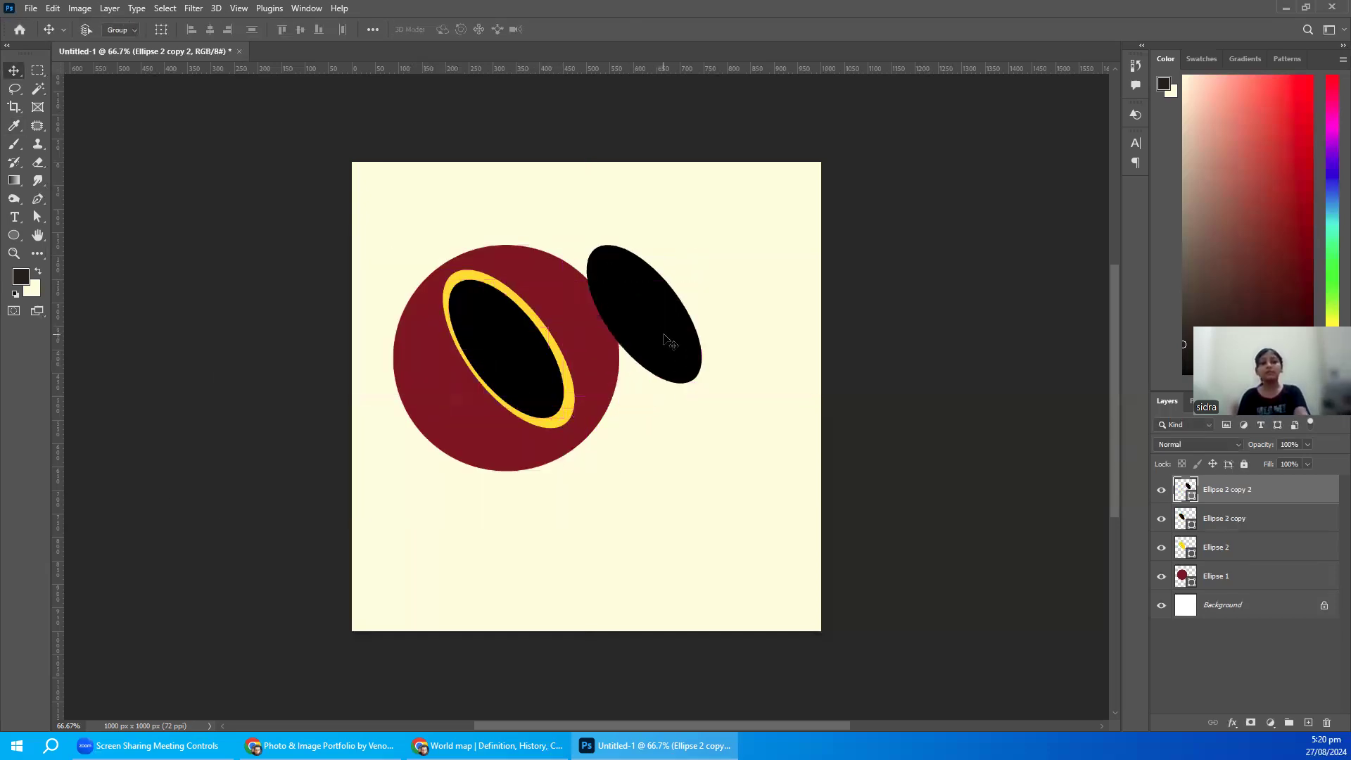
key("ctrl+z")
left_click_drag(514, 377, 520, 372)
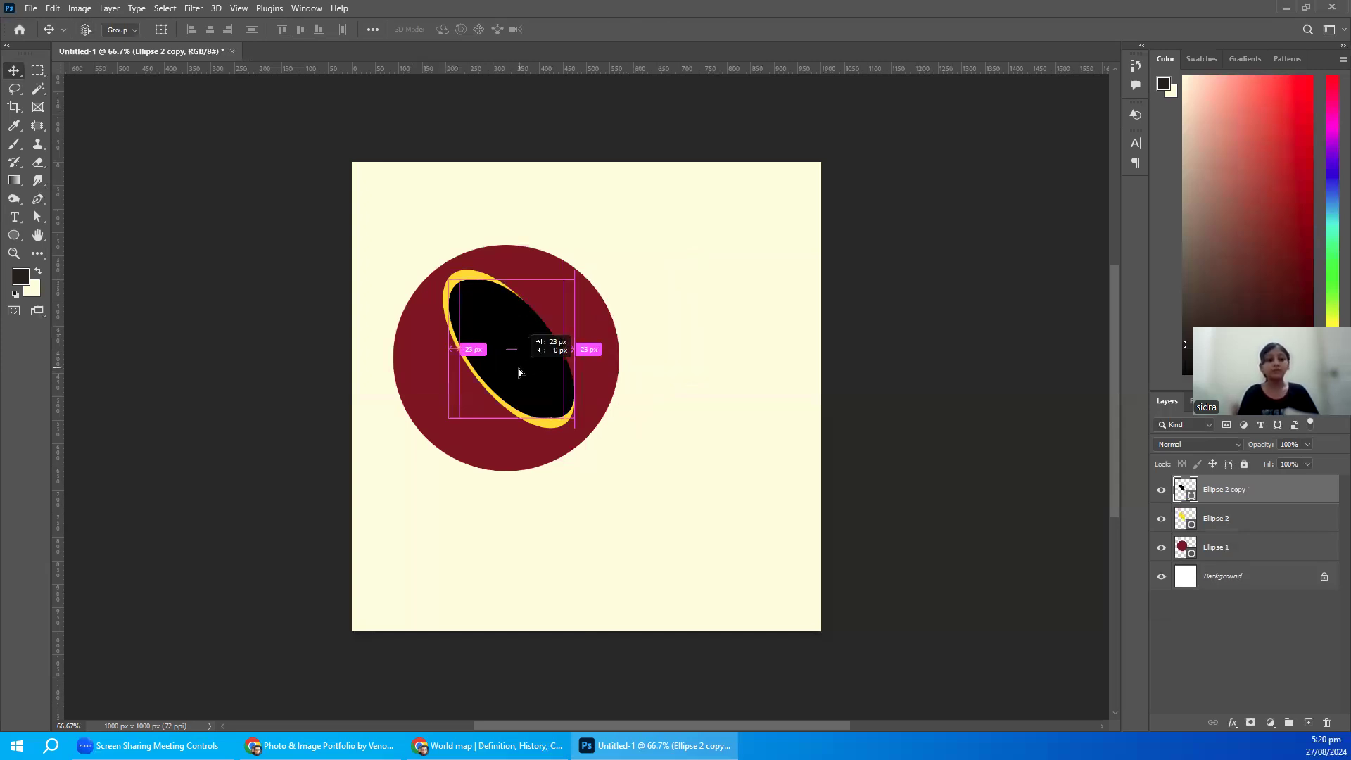
left_click_drag(519, 372, 672, 308)
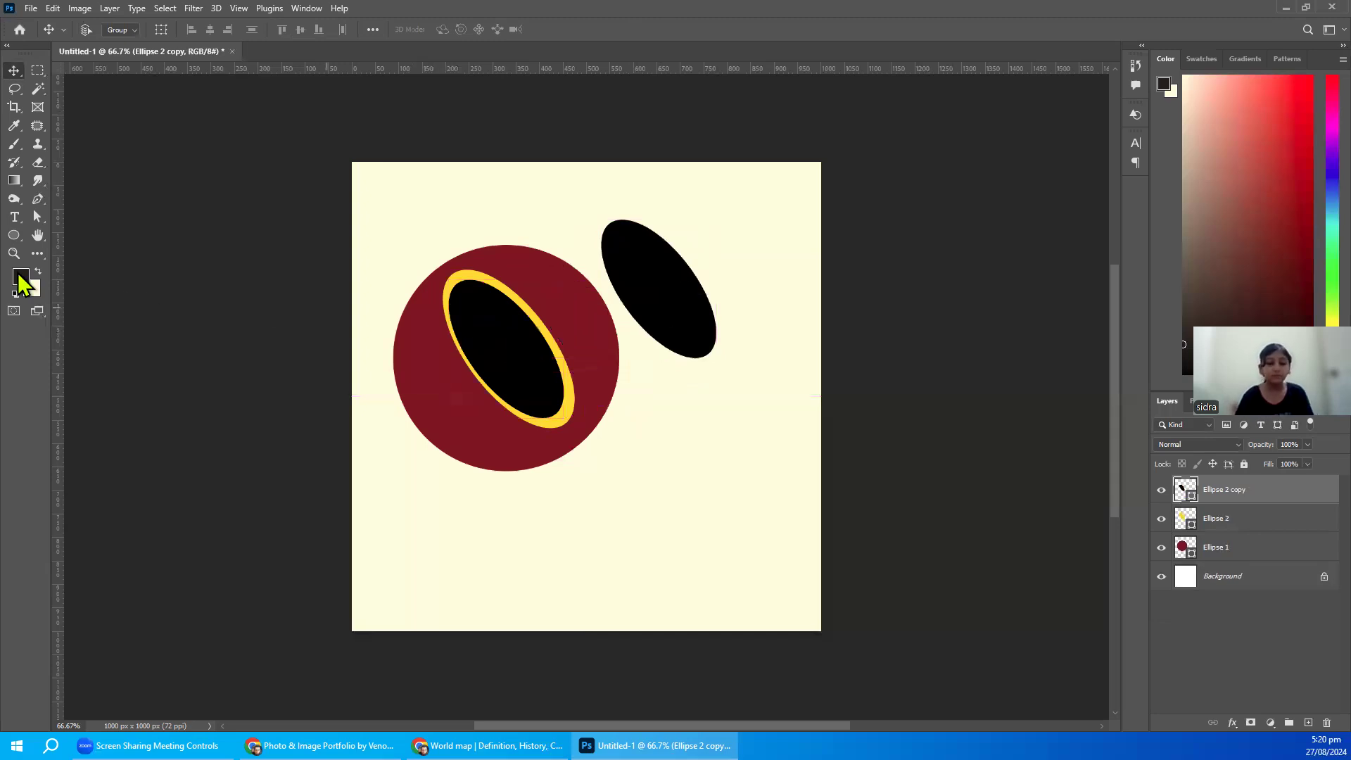
key("ctrl+z")
- Add a new empty layer above the eye, trying then undoing two dark brush arcs
left_click(14, 144)
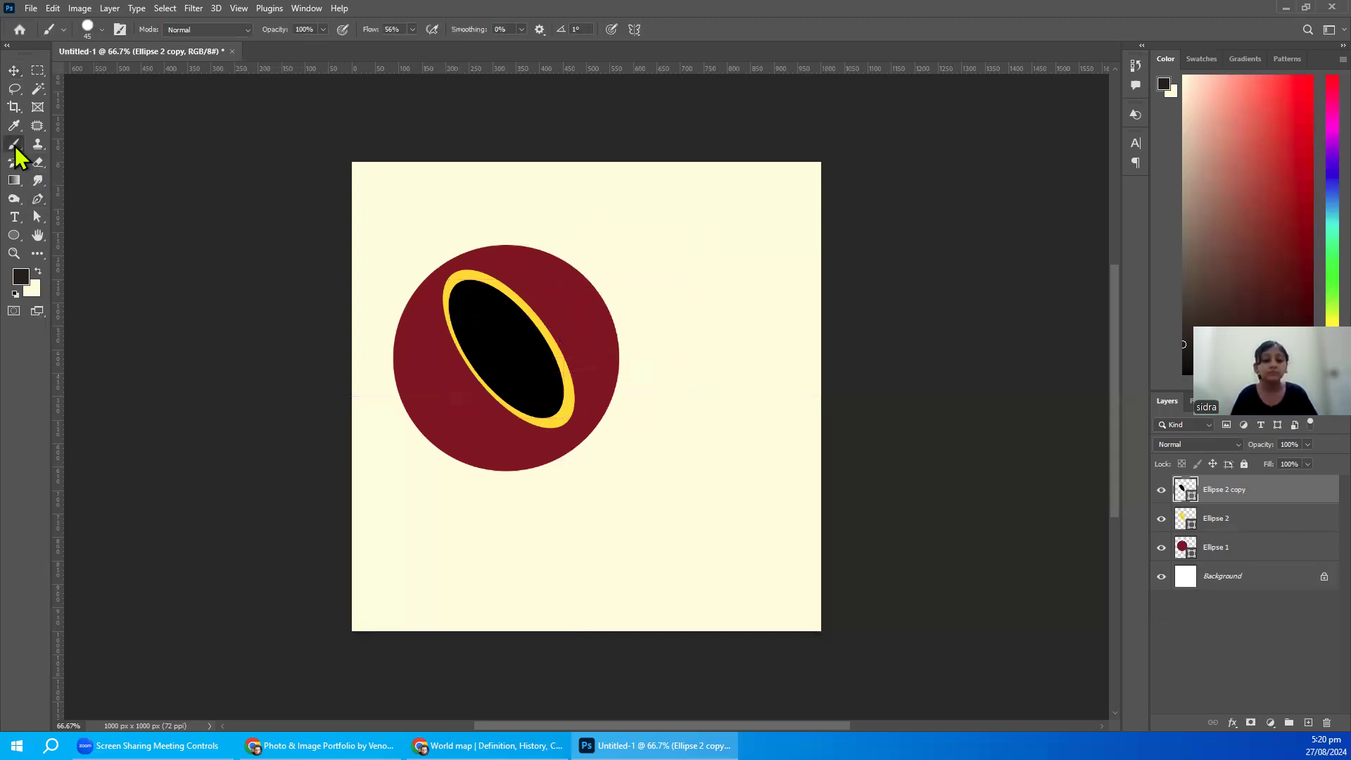
left_click(102, 31)
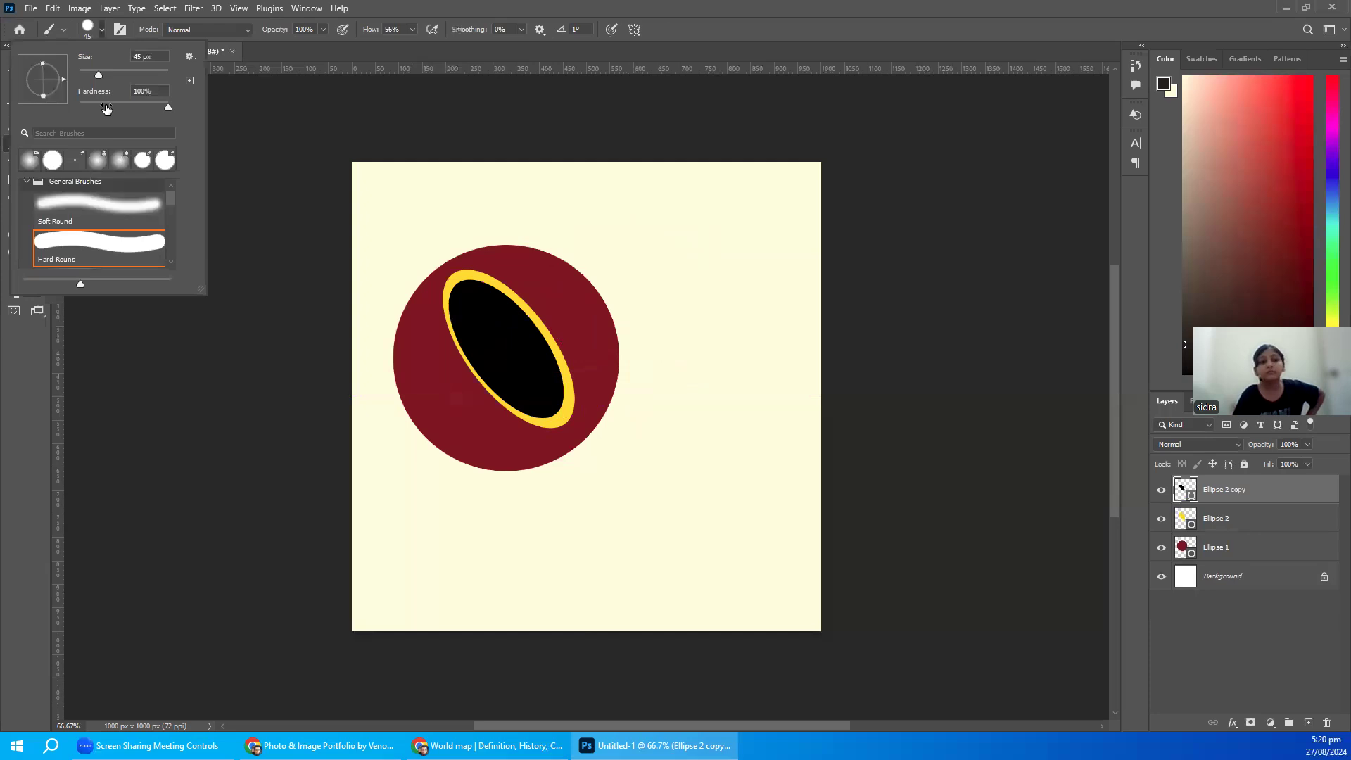
left_click(444, 58)
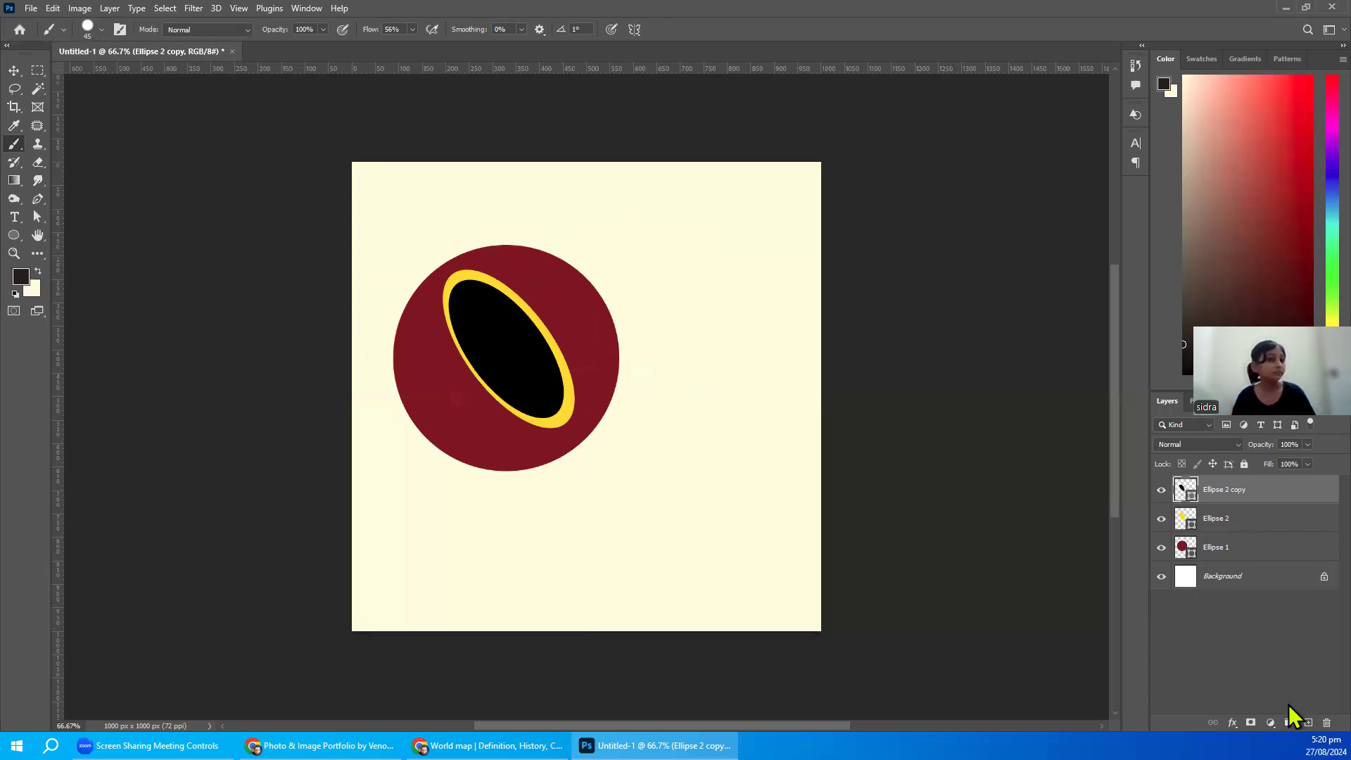
left_click(1305, 725)
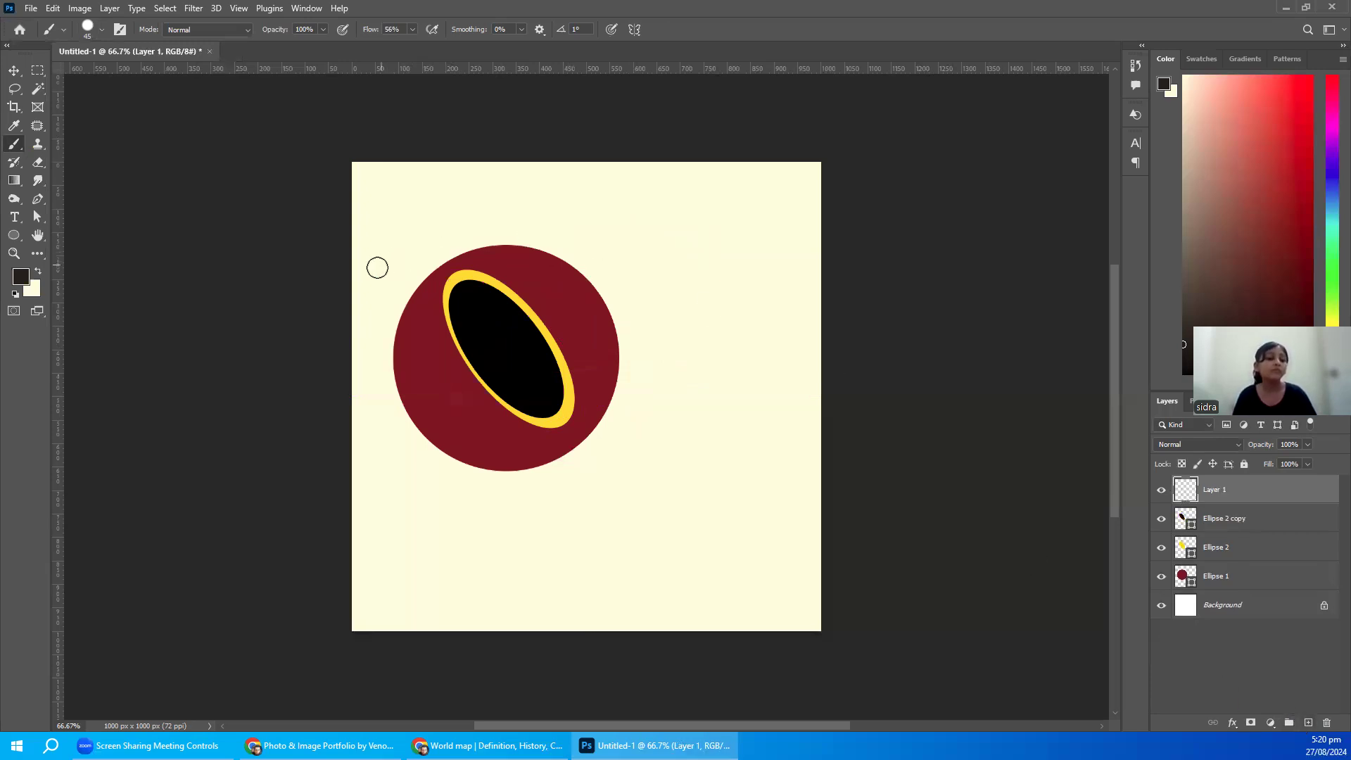
mouse_move(370, 280)
left_mouse_down()
mouse_move(425, 226)
mouse_move(606, 226)
mouse_move(692, 286)
mouse_move(568, 235)
mouse_move(453, 230)
mouse_move(381, 299)
mouse_move(368, 332)
left_mouse_up()
key("ctrl+z")
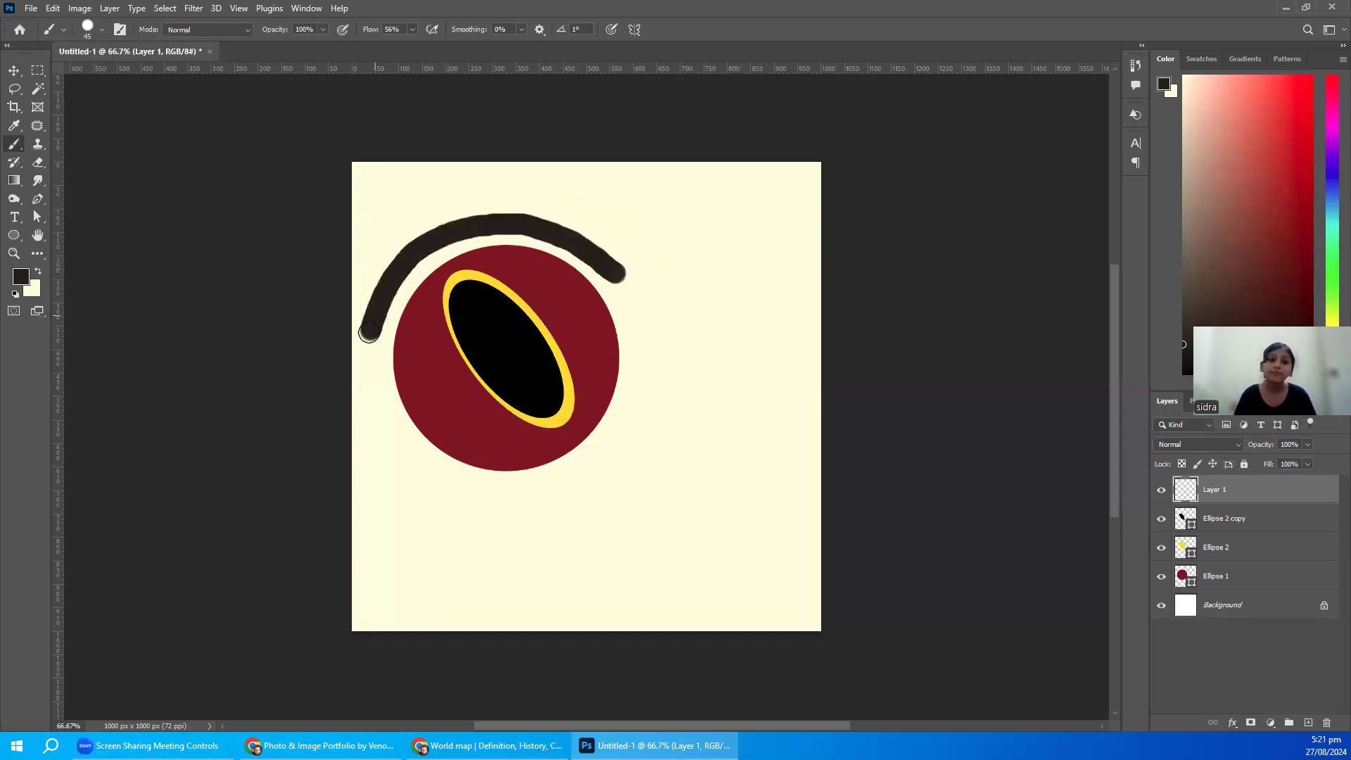
mouse_move(428, 245)
left_mouse_down()
mouse_move(591, 232)
mouse_move(620, 271)
mouse_move(513, 226)
mouse_move(408, 260)
mouse_move(365, 331)
left_mouse_up()
key("ctrl+z")
- Enlarge the eraser and try erasing the black arc above the eye, then undo it
left_click(38, 162)
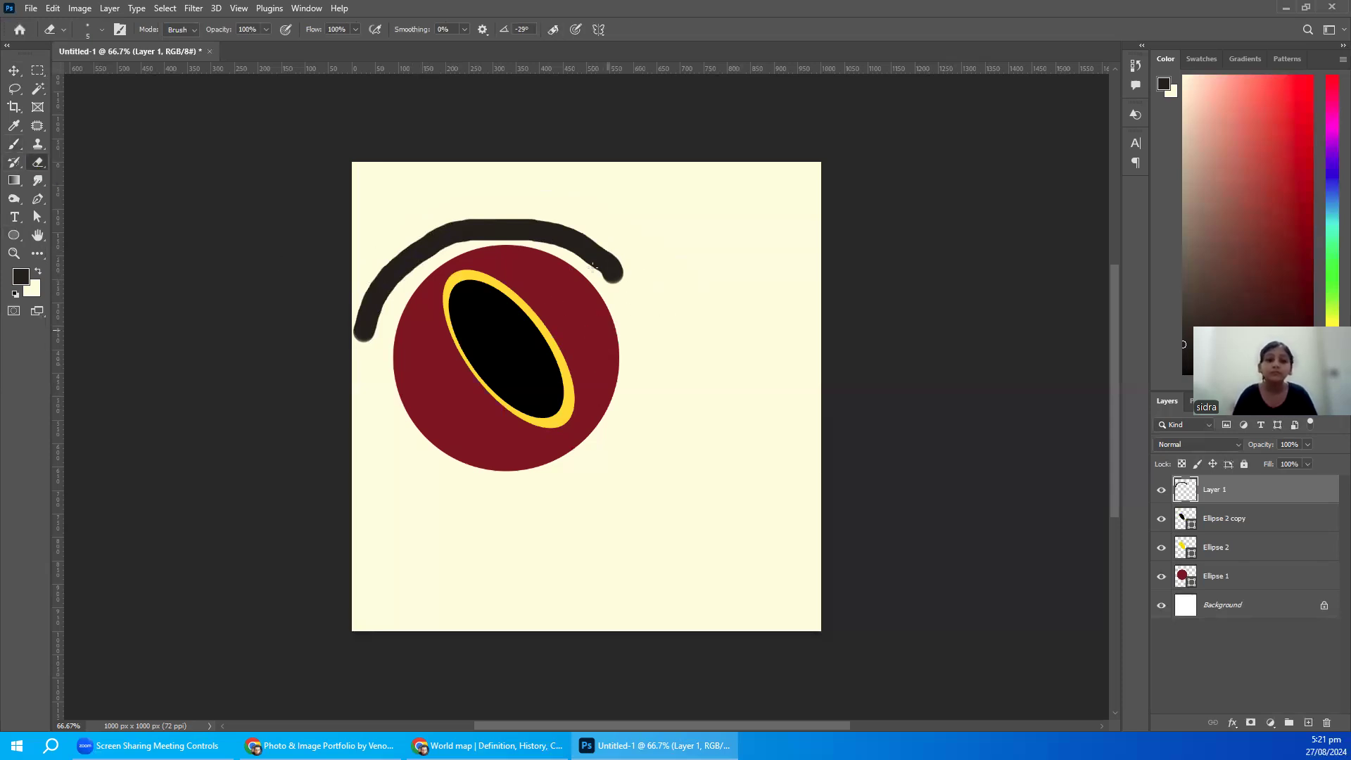
left_click(102, 29)
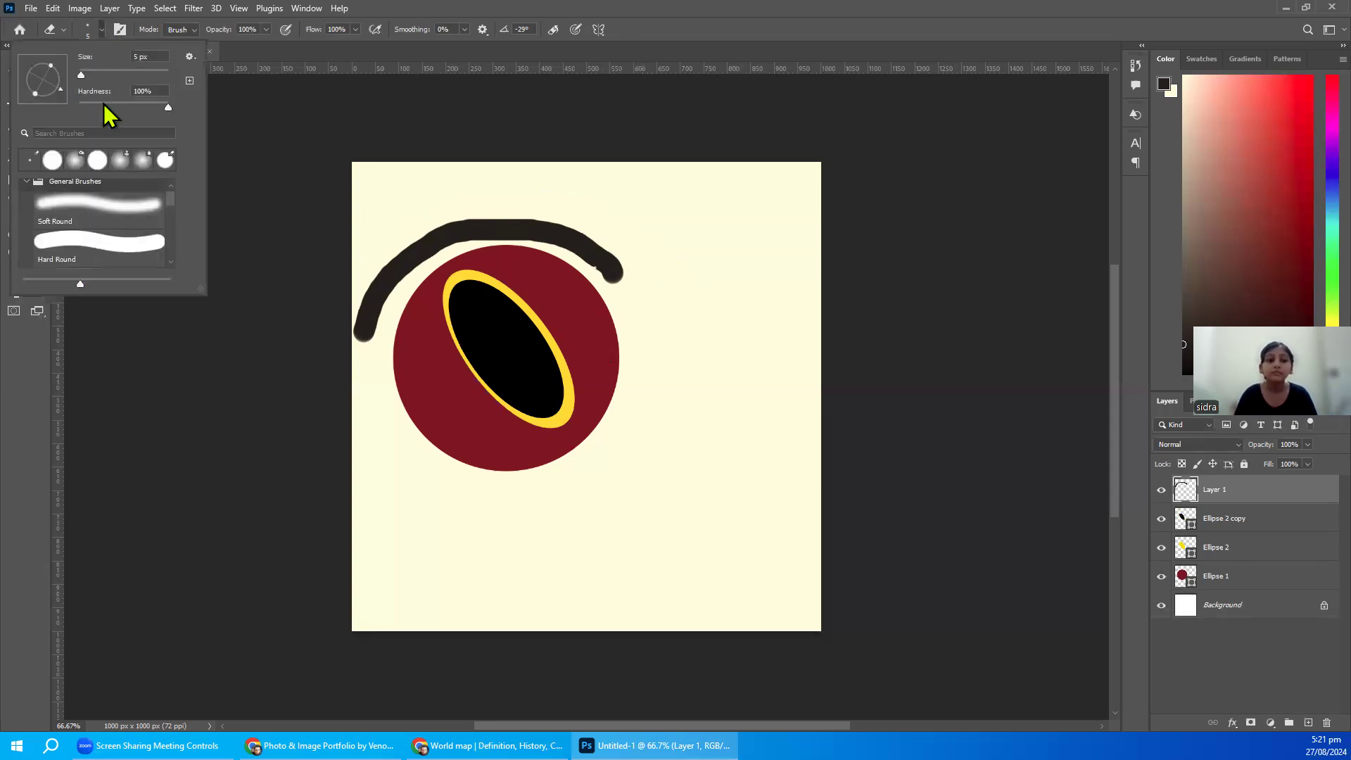
left_click_drag(81, 75, 155, 73)
left_click(537, 571)
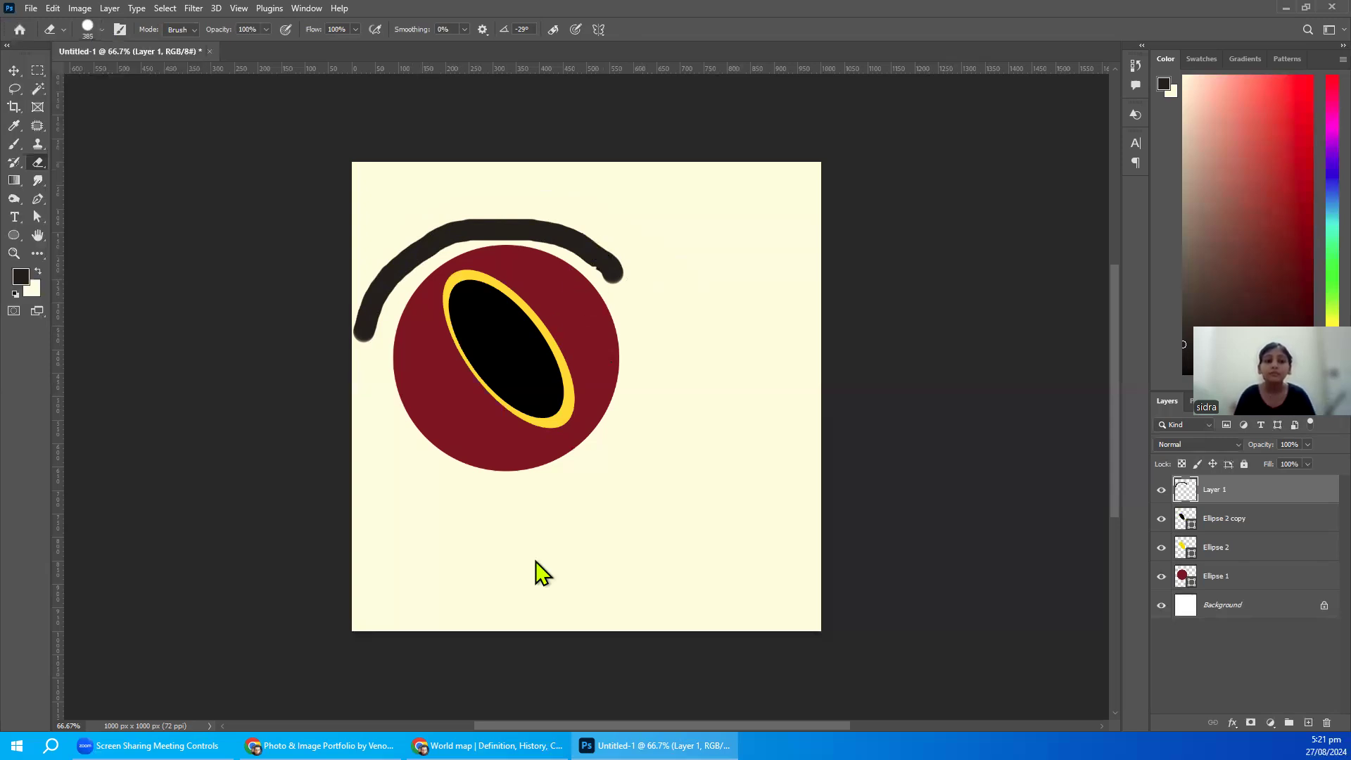
left_click_drag(612, 267, 402, 305)
key("ctrl+z")
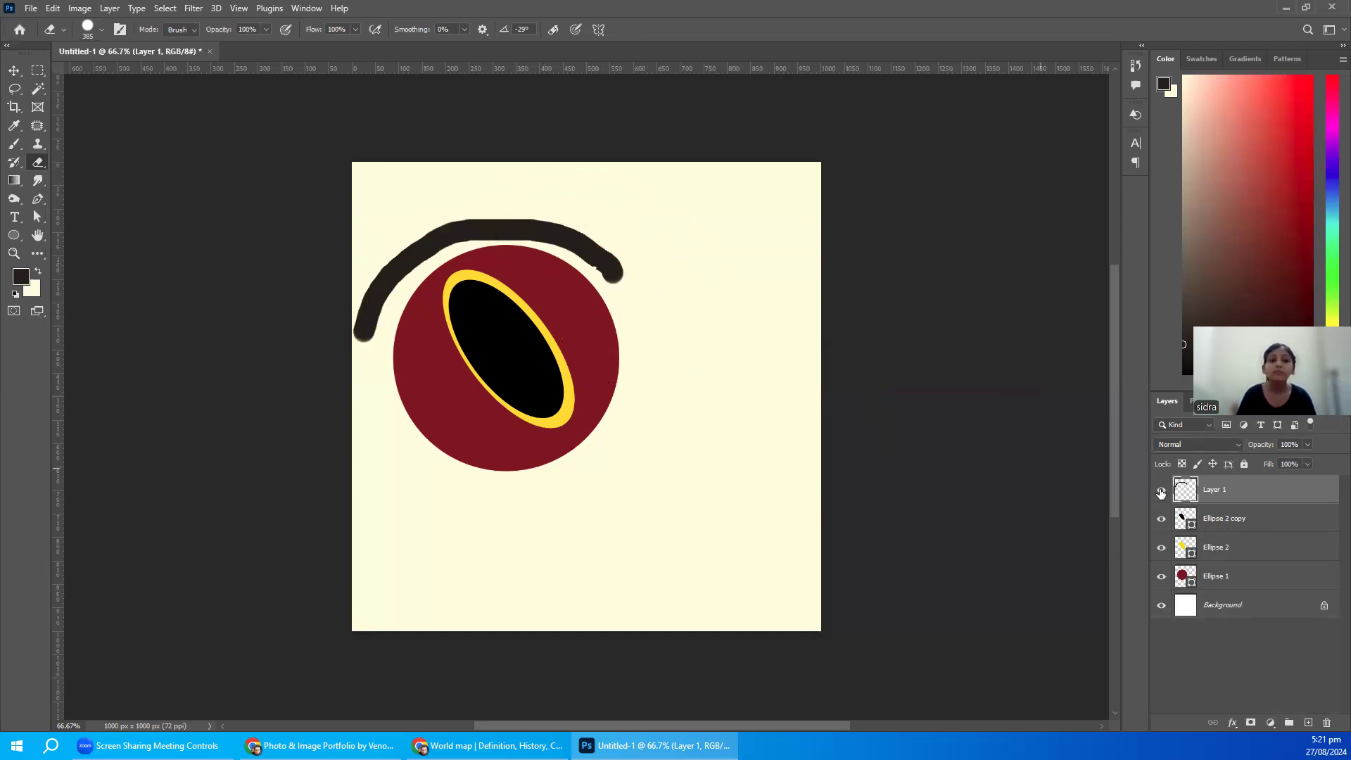
- Erase the remaining dark arc above the red circle on Layer 1
left_click(1162, 493)
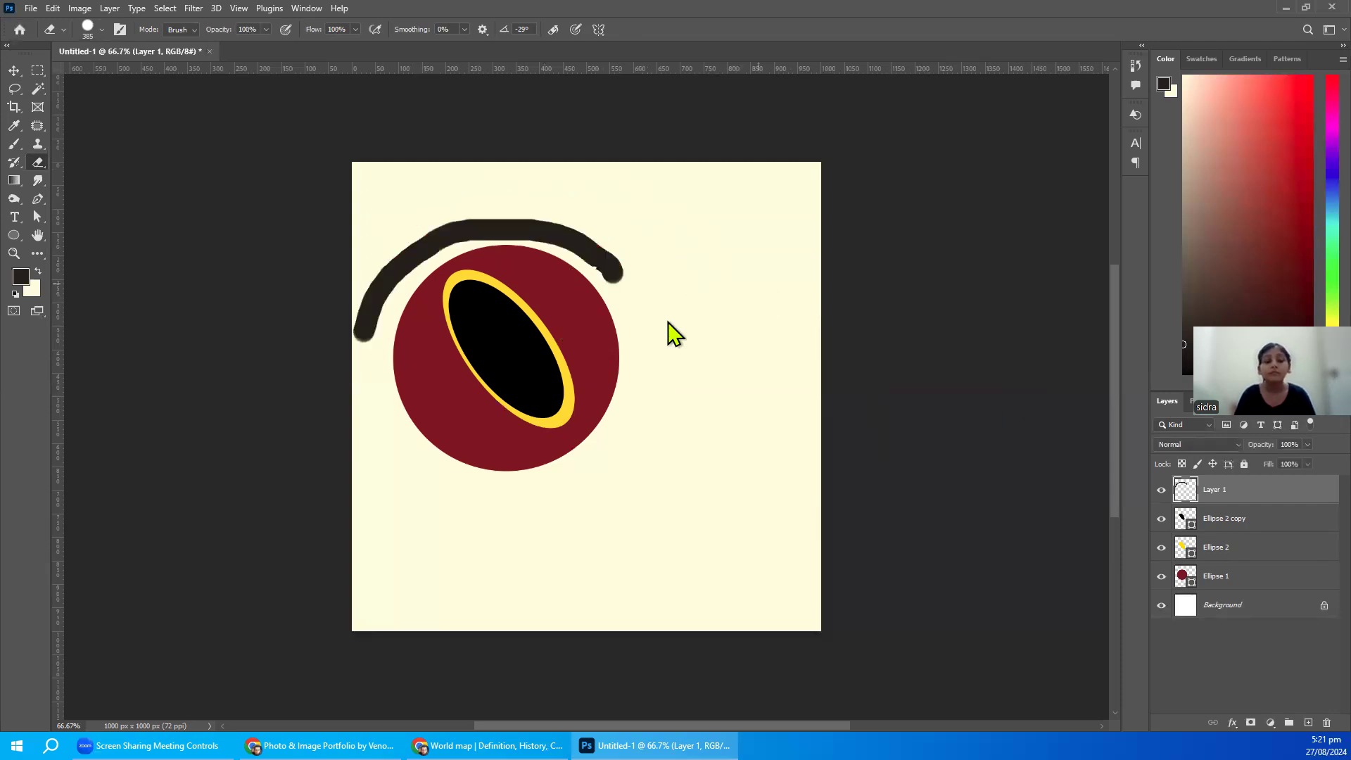
left_click(658, 291)
left_click_drag(655, 287, 586, 249)
left_click_drag(428, 273, 347, 407)
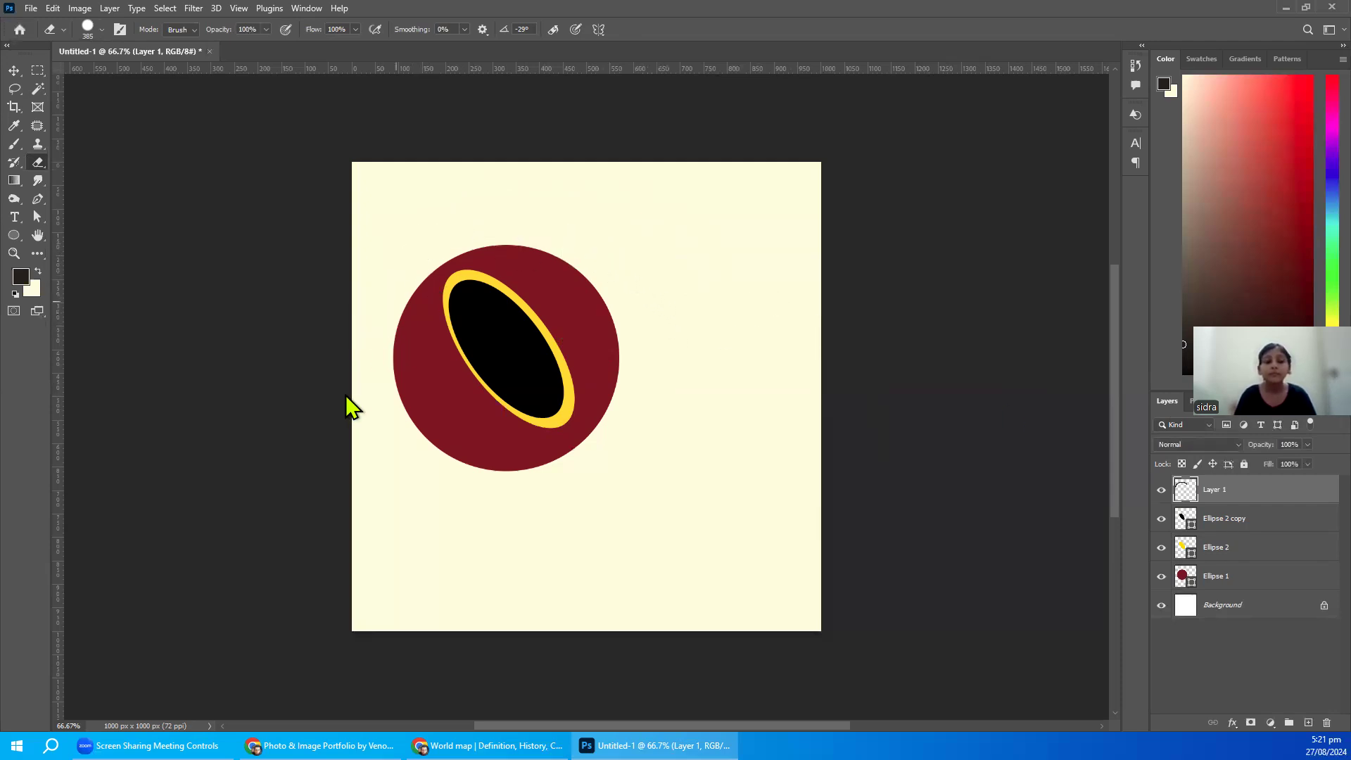
key("ctrl+z")
key("ctrl+z")
key("ctrl+z")
left_click(1182, 524)
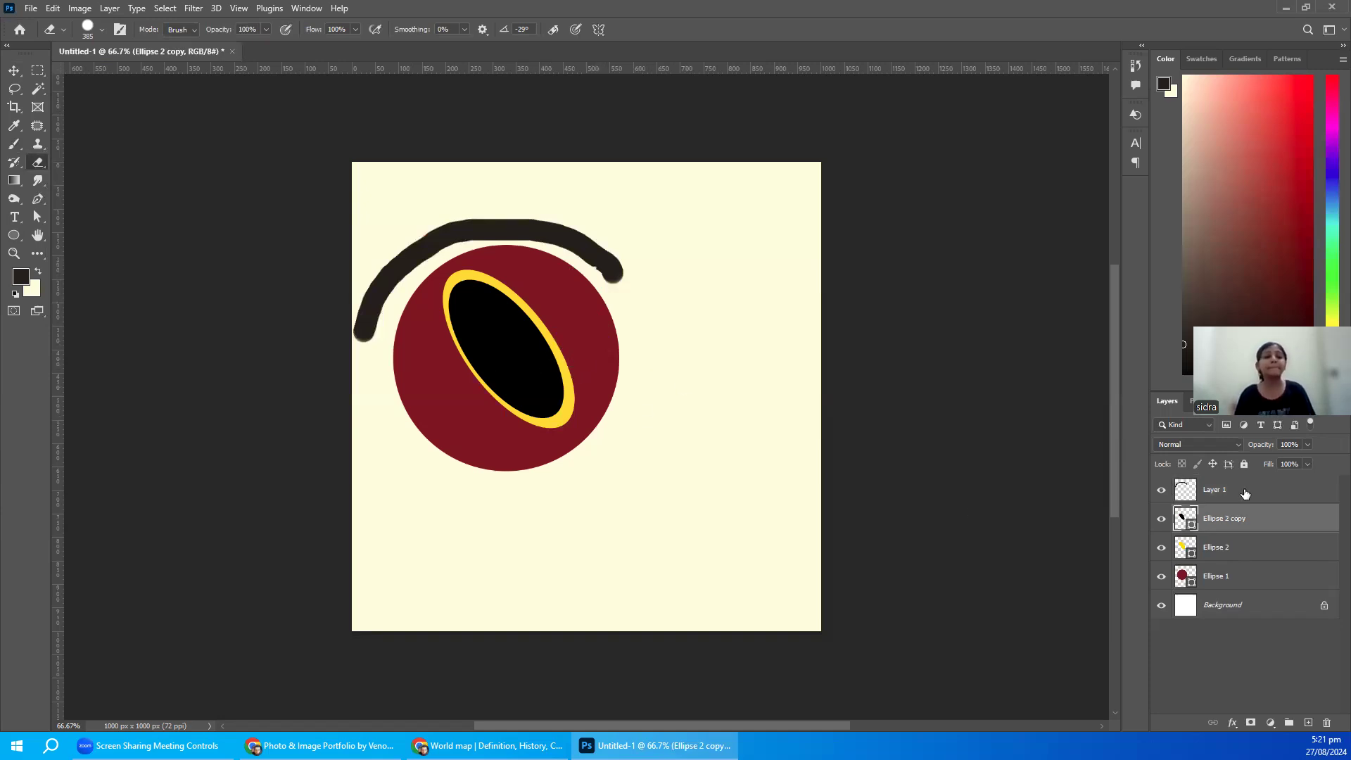
key("alt+bracketright")
mouse_move(635, 359)
left_mouse_down()
mouse_move(426, 356)
mouse_move(694, 345)
left_mouse_up()
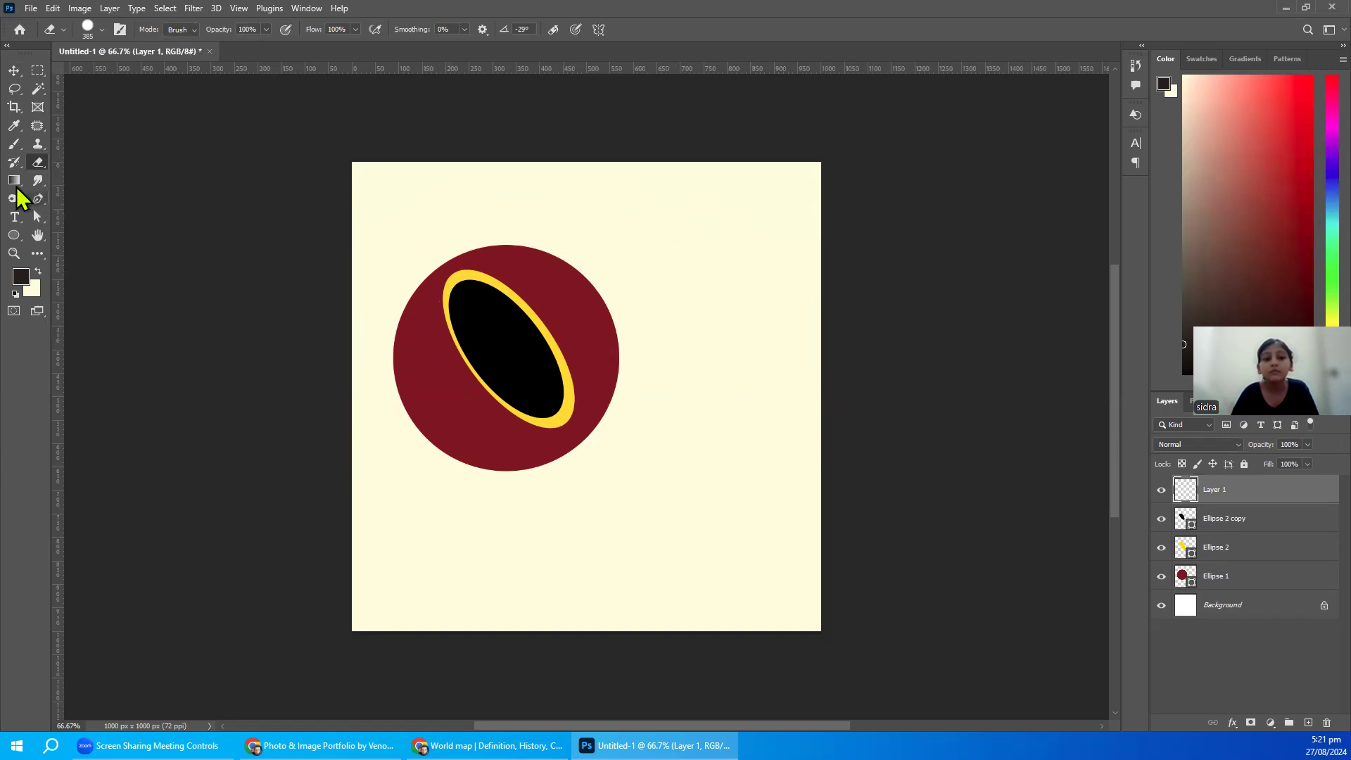
- Select the Cloud1359 brush from the Clouds-by-Mila set for the Brush tool
left_click(13, 147)
left_click(11, 146)
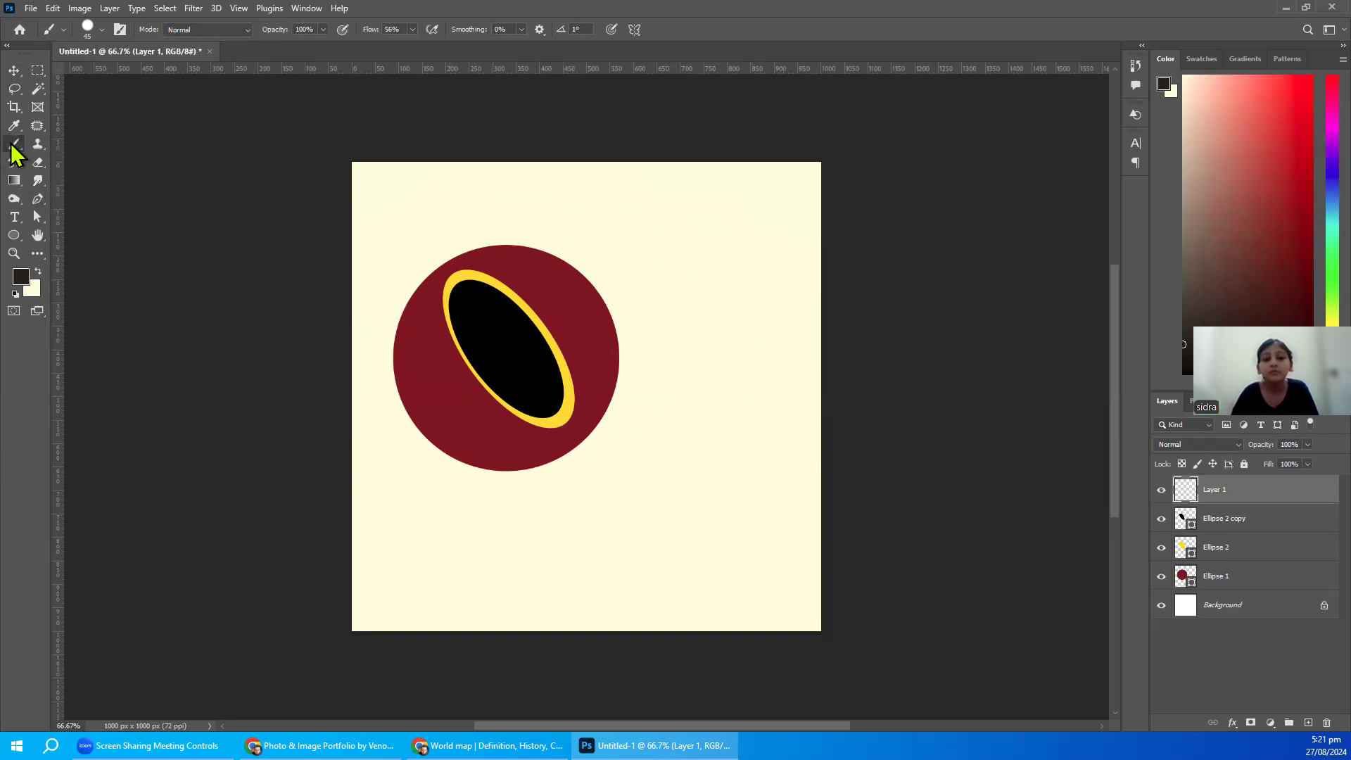
right_click(11, 147)
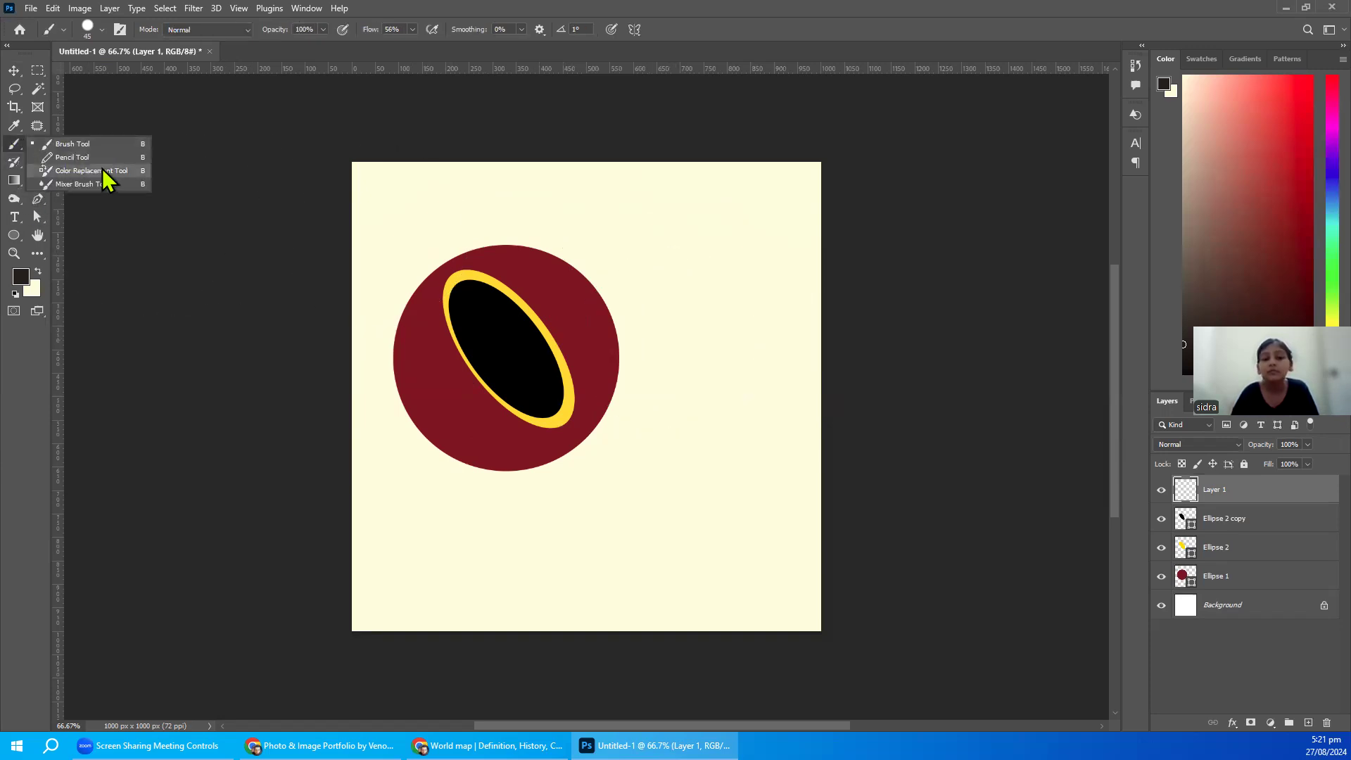
left_click(15, 146)
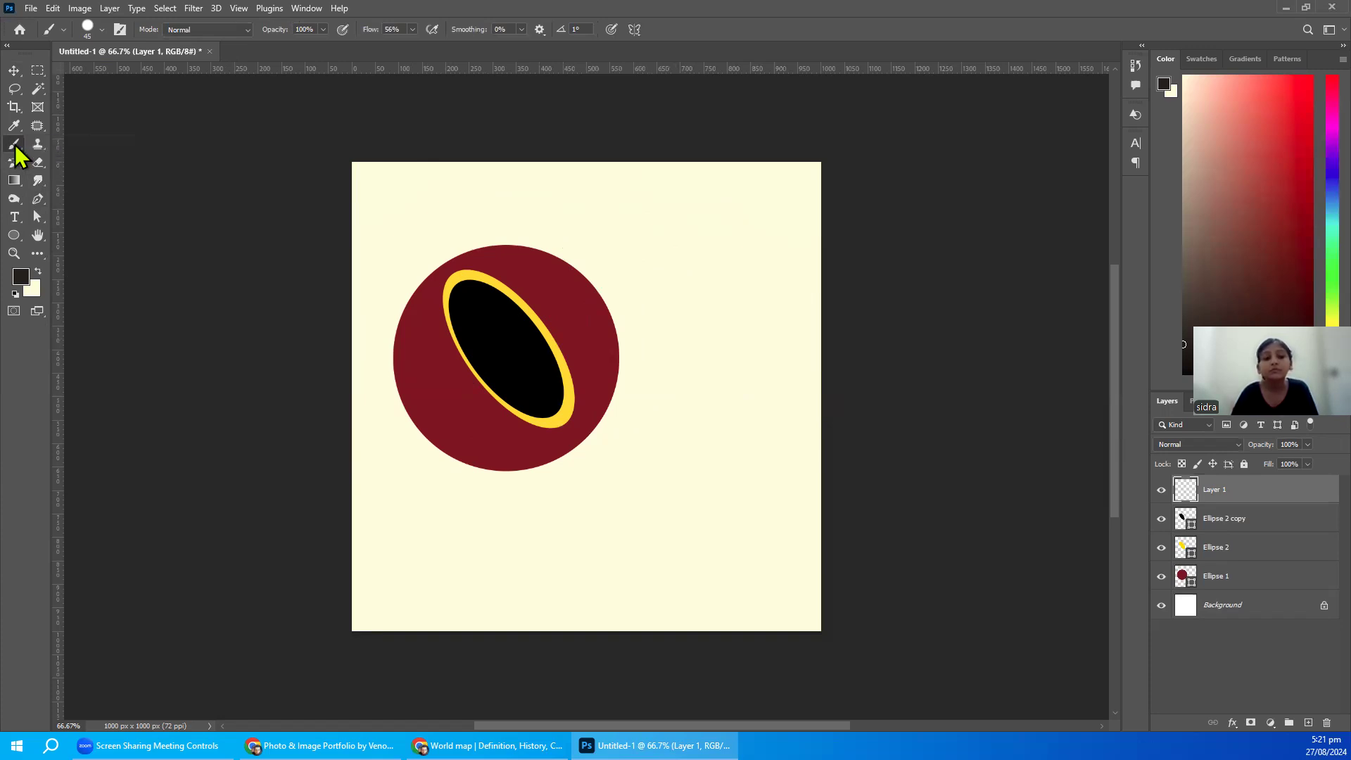
left_click(93, 31)
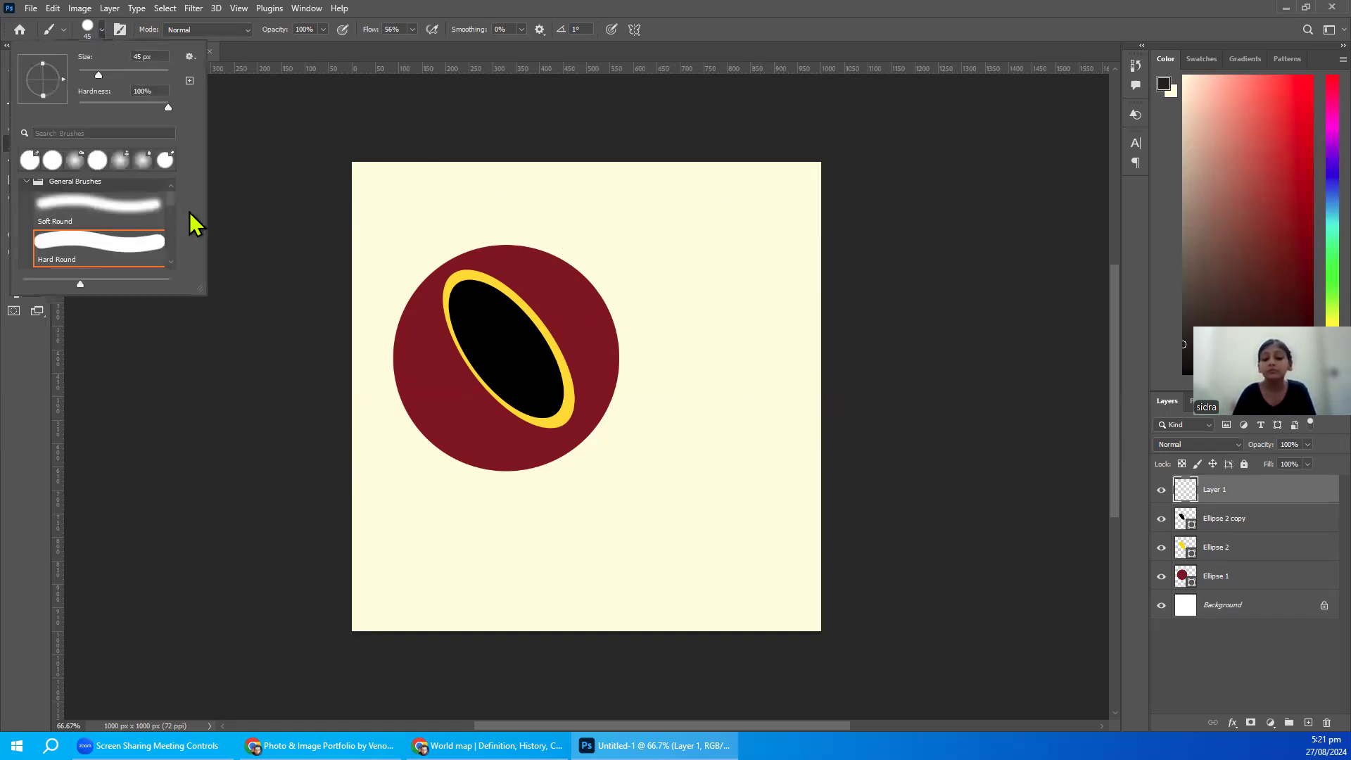
left_click_drag(169, 200, 172, 272)
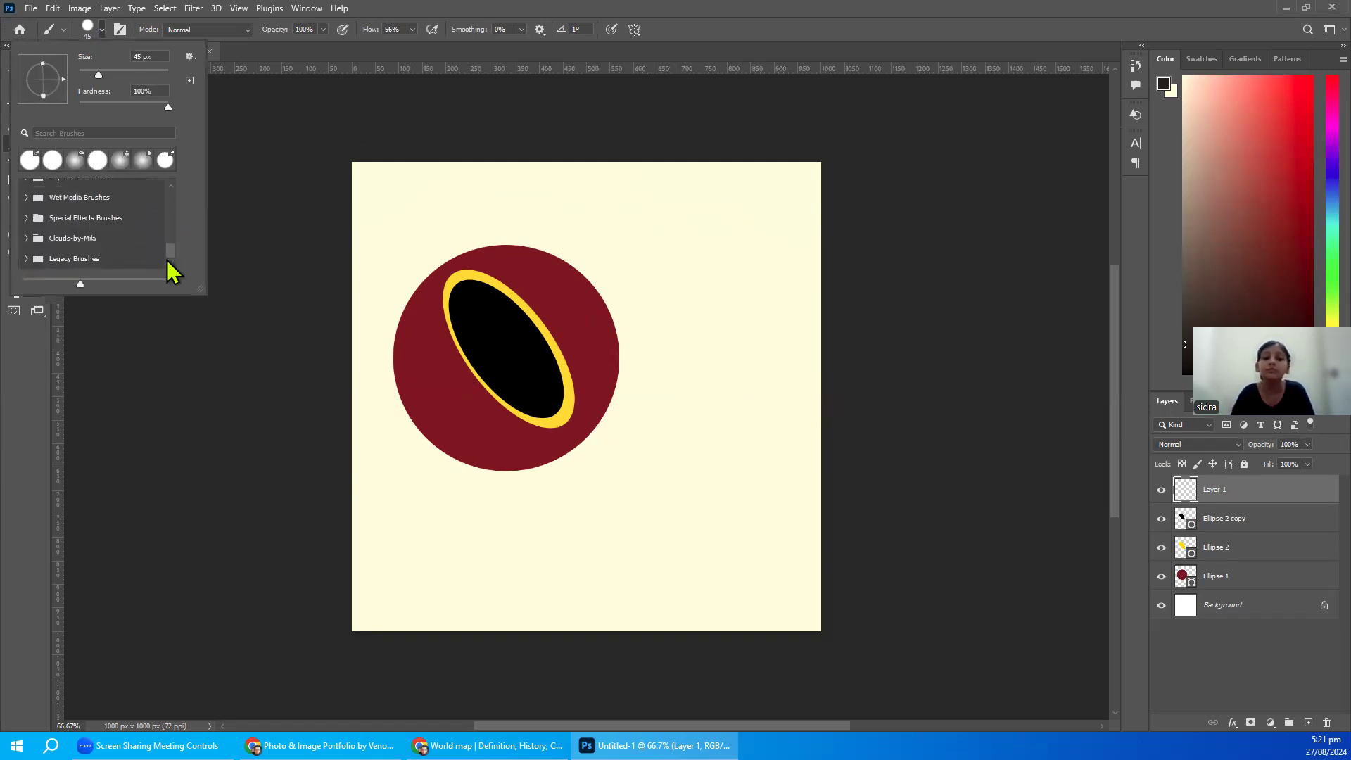
left_click(25, 239)
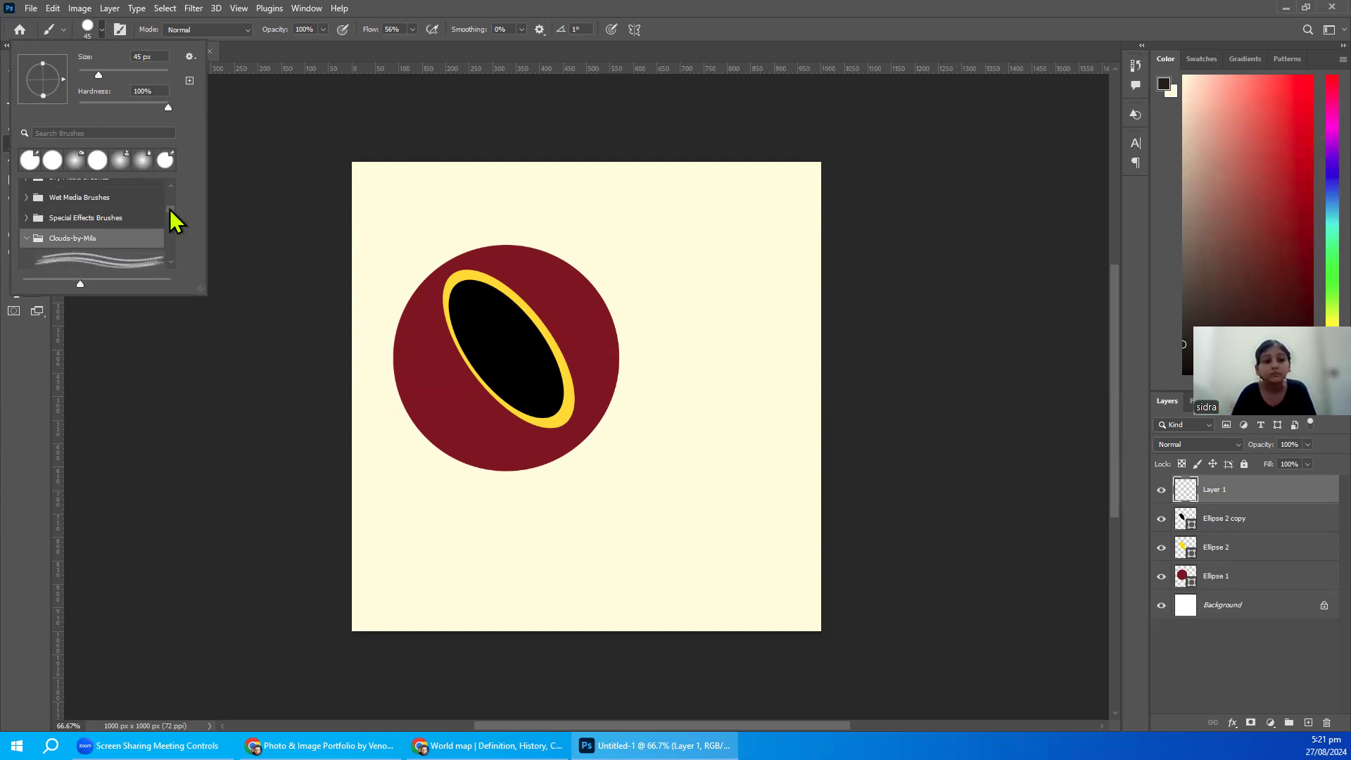
left_click_drag(171, 215, 173, 235)
left_click(133, 251)
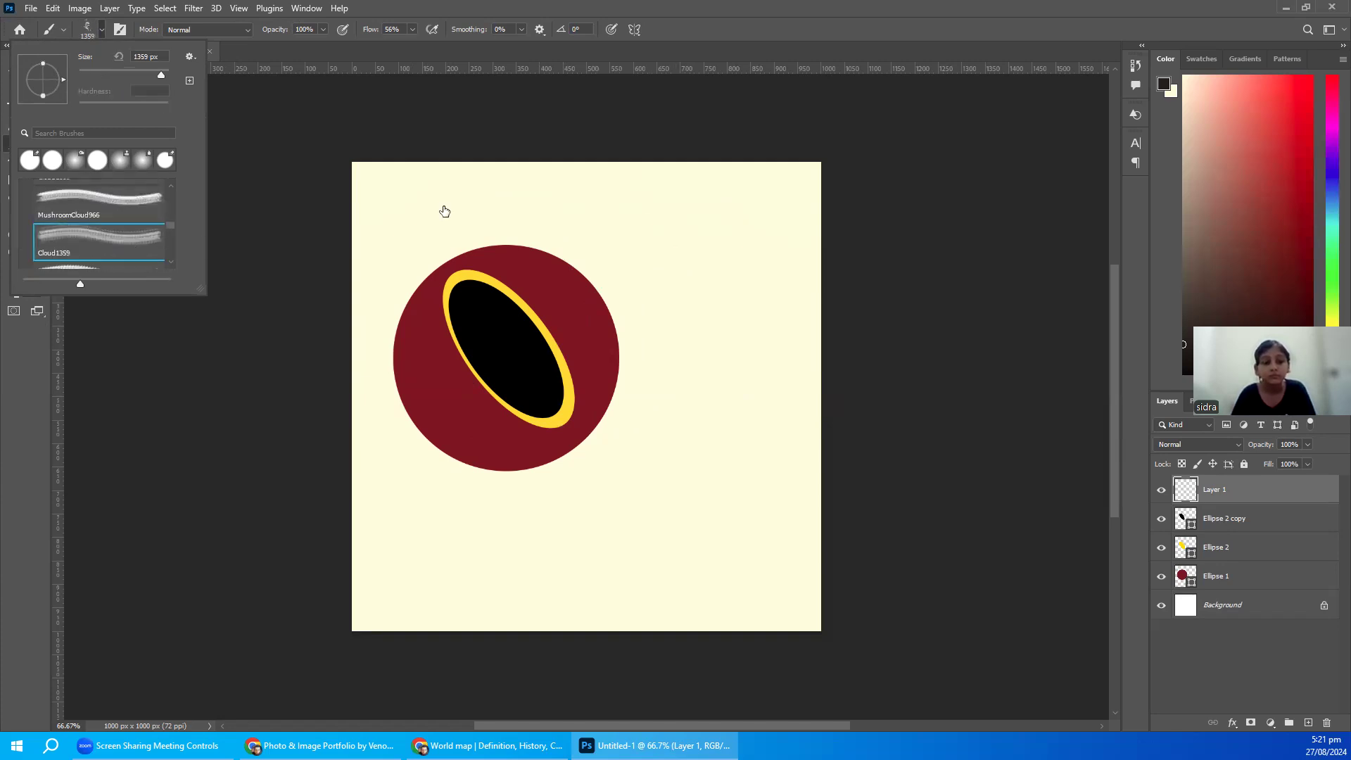
- Stamp grey clouds on the right, the left, and darker over the right side
left_click(715, 337)
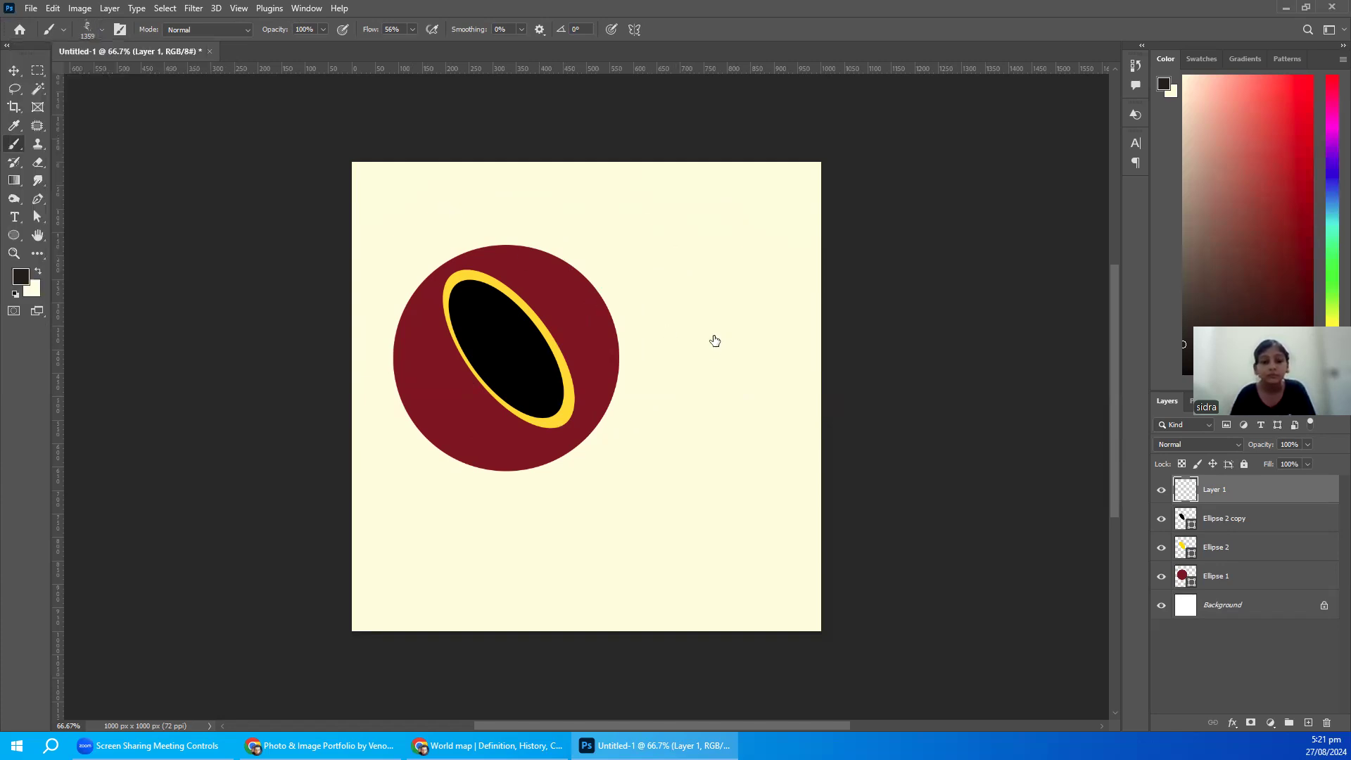
left_click(385, 429)
left_click(725, 454)
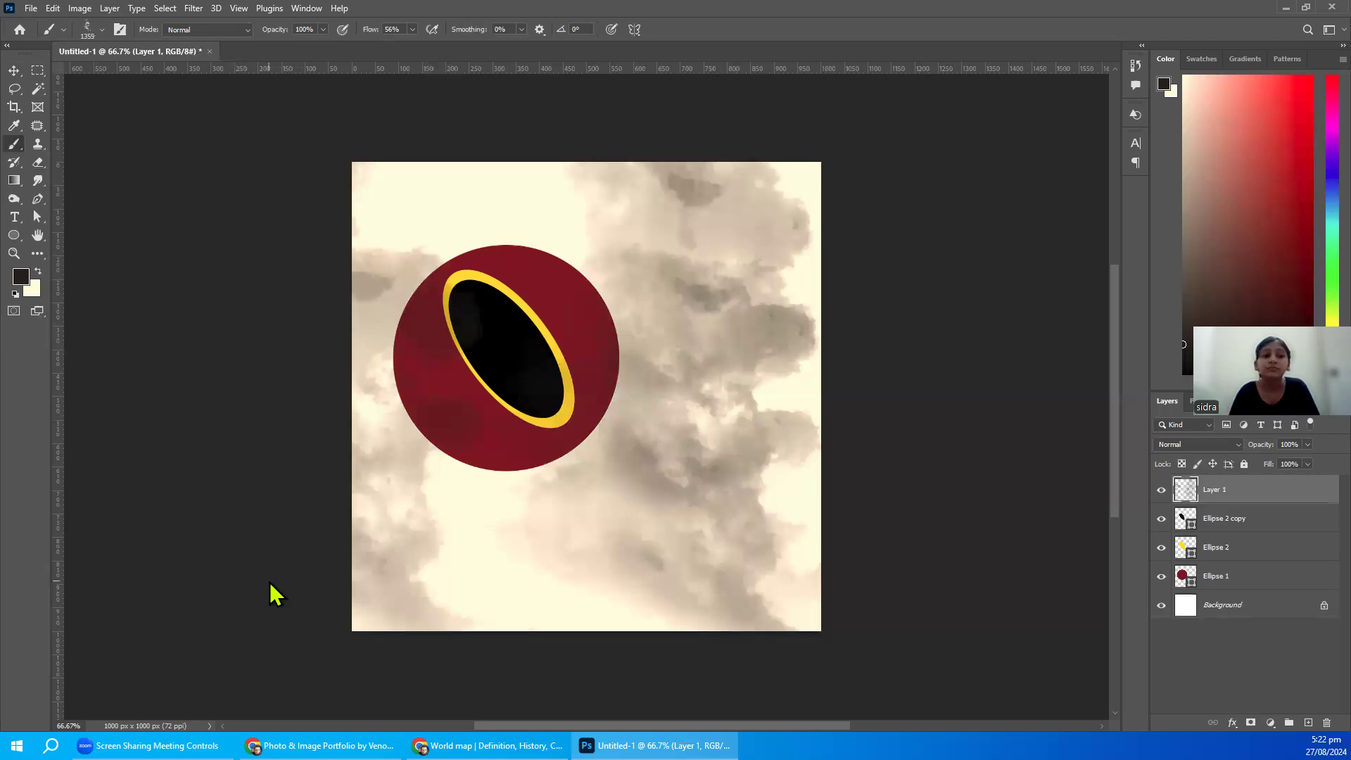
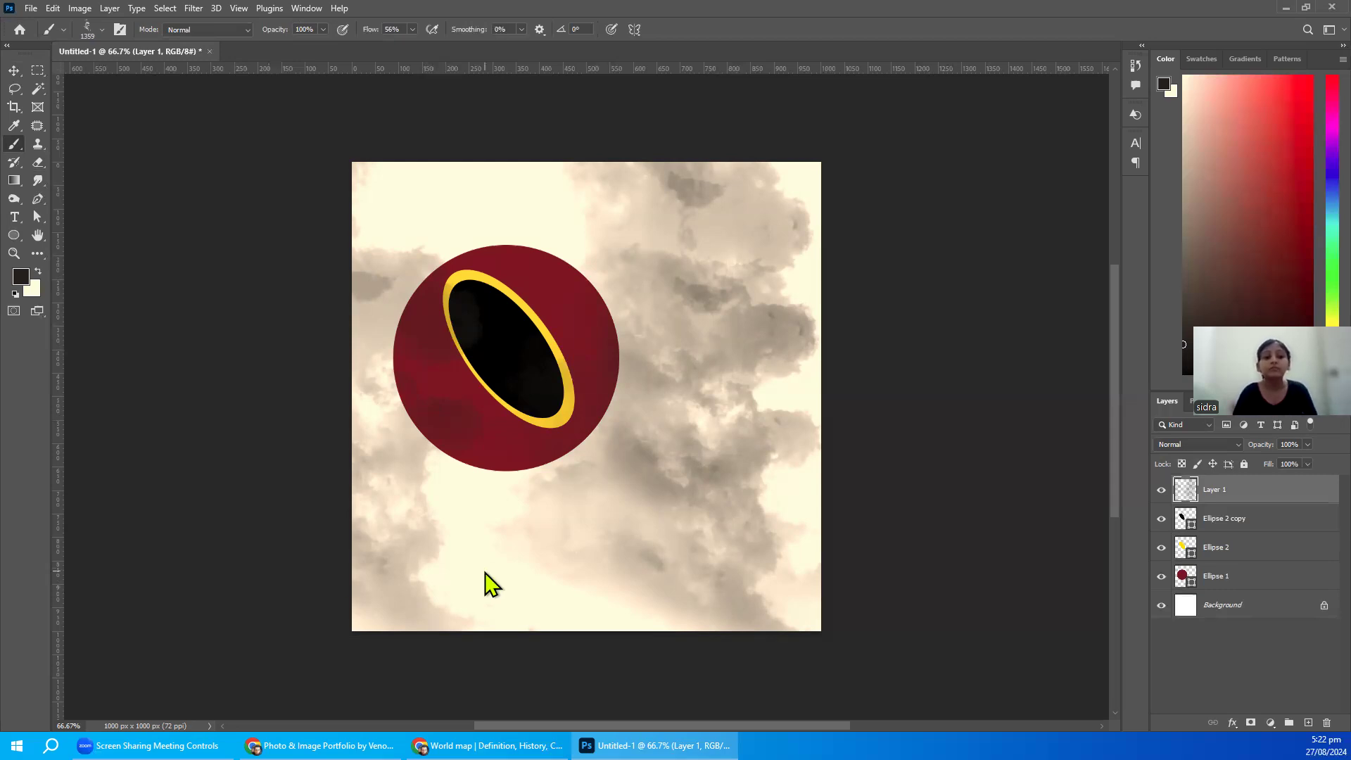
- Rotate the cloud layer about -90° and drag it down beneath the ellipse layers
key("ctrl+t")
left_click_drag(310, 132, 379, 618)
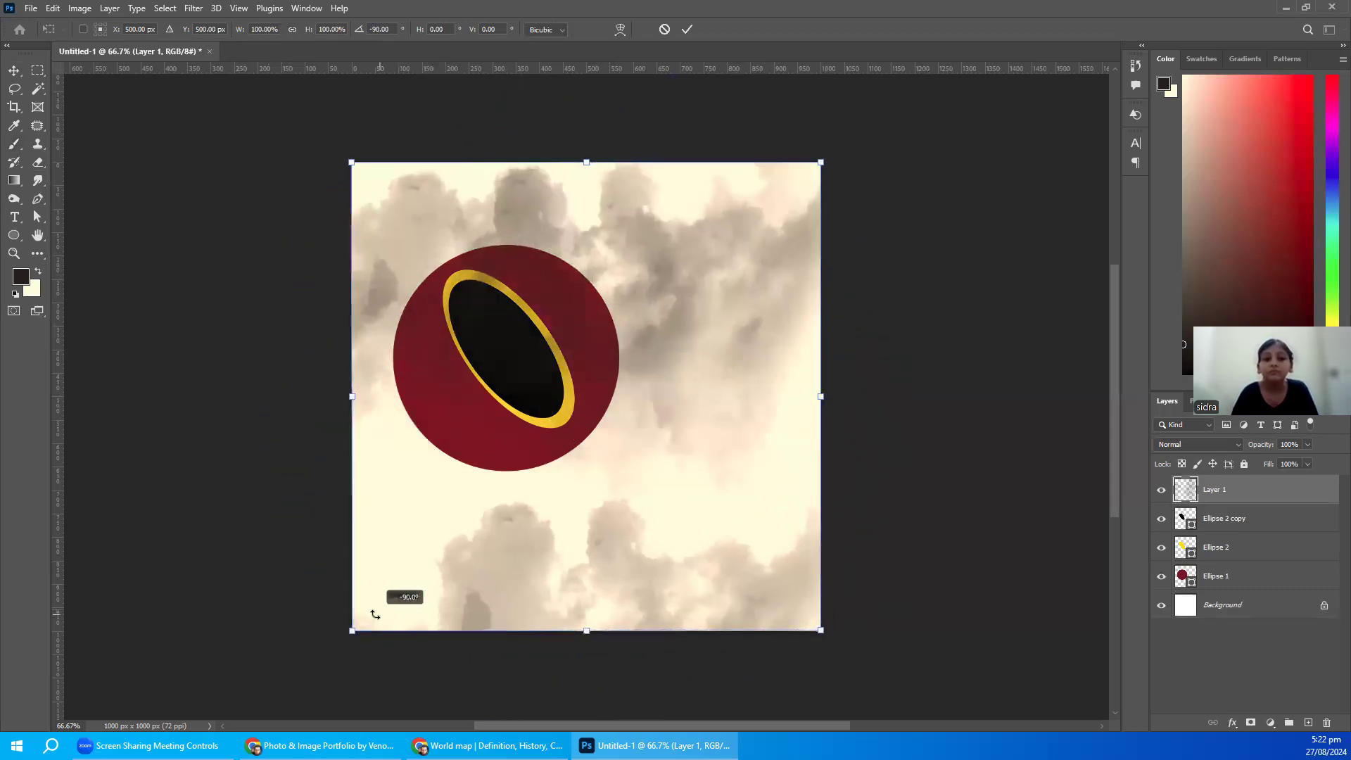
key("Return")
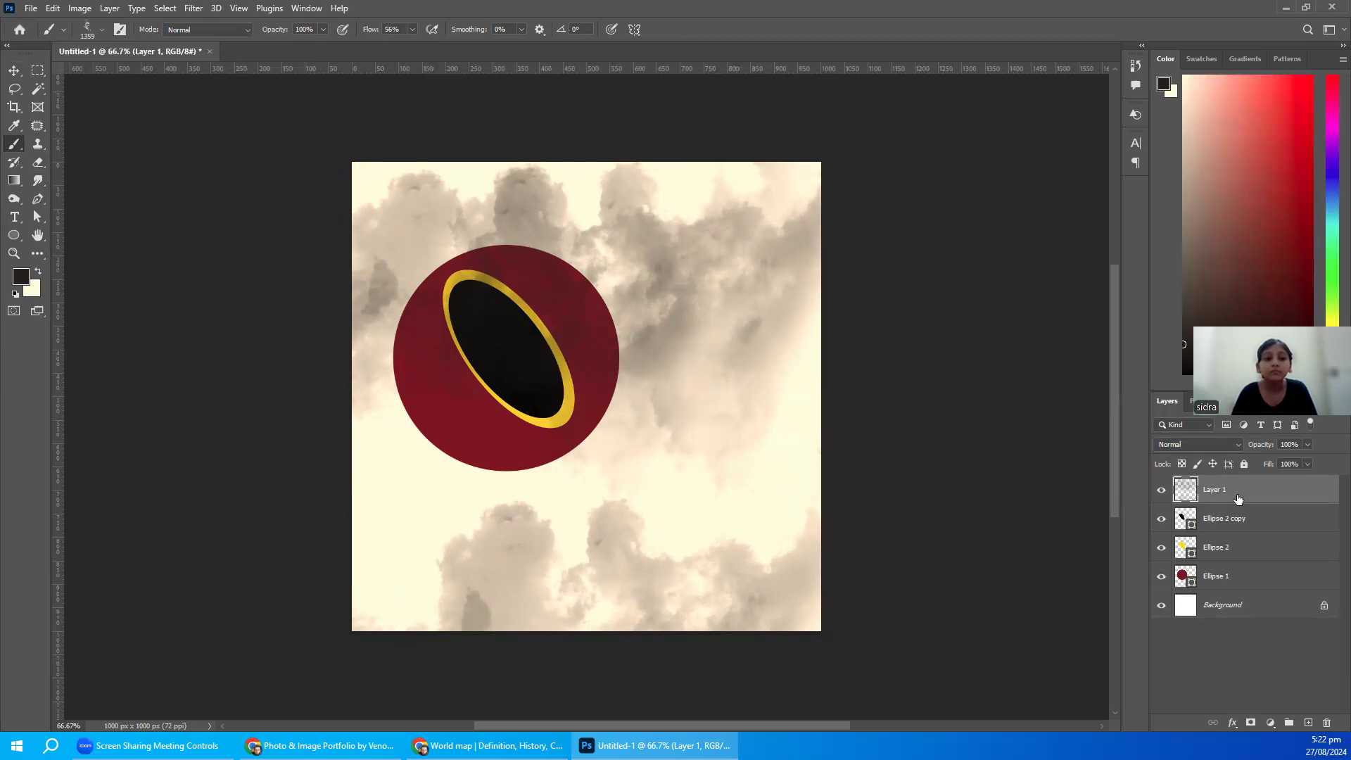
left_click_drag(1219, 491, 1208, 598)
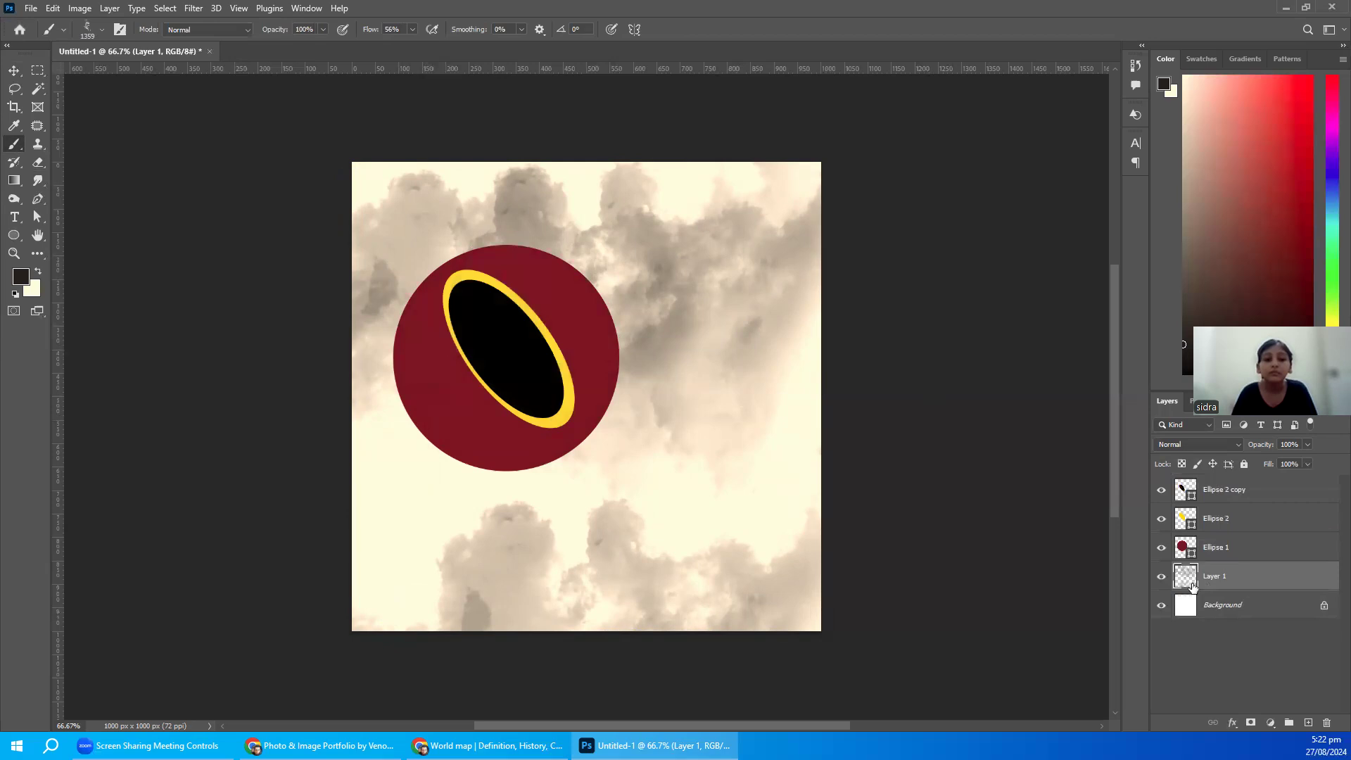
- Move the Ellipse 2 copy layer below Ellipse 2 so a solid yellow oval shows
left_click(1189, 553)
left_click(1186, 522)
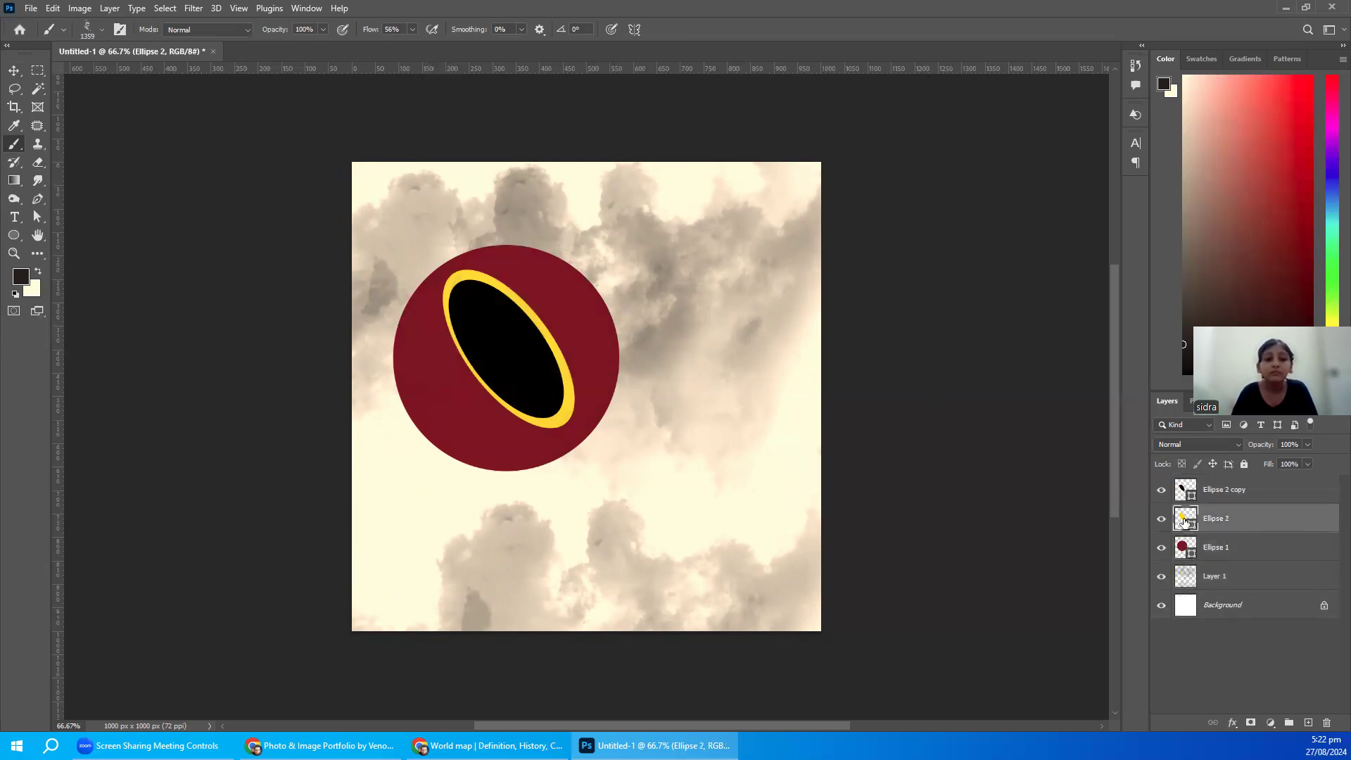
left_click_drag(1184, 493, 1189, 525)
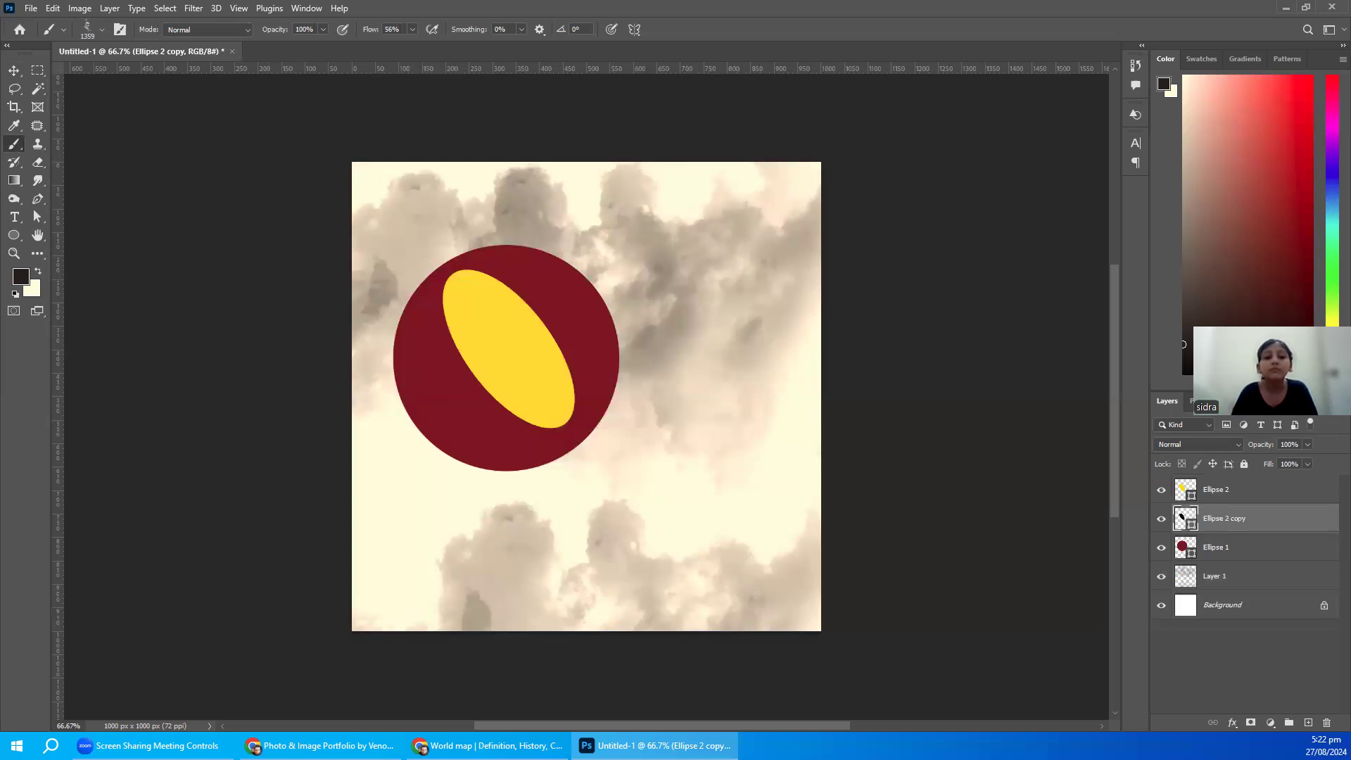
left_click(14, 71)
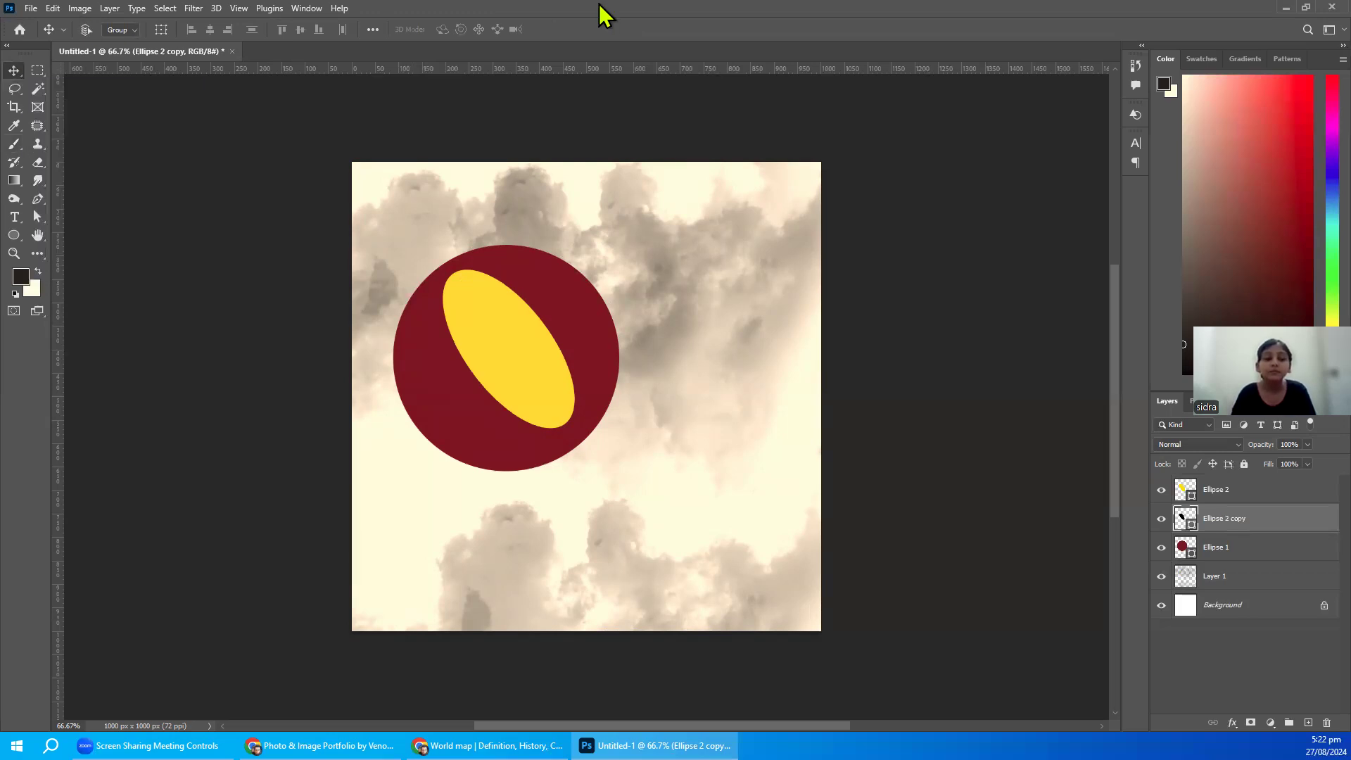
- Shift the black ellipse up-left and stack Ellipse 2 copy below Ellipse 1 and Layer 1
left_click_drag(521, 381, 554, 349)
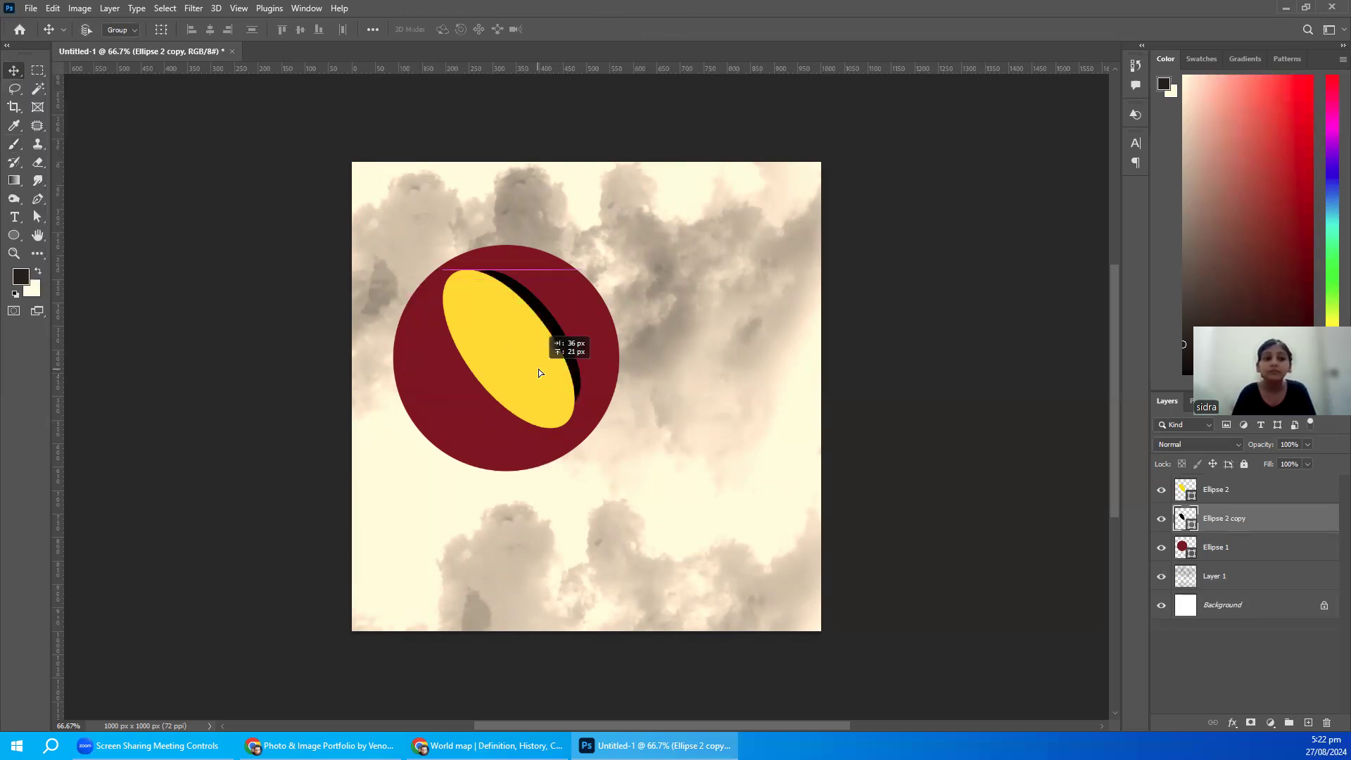
left_click_drag(548, 419, 485, 260)
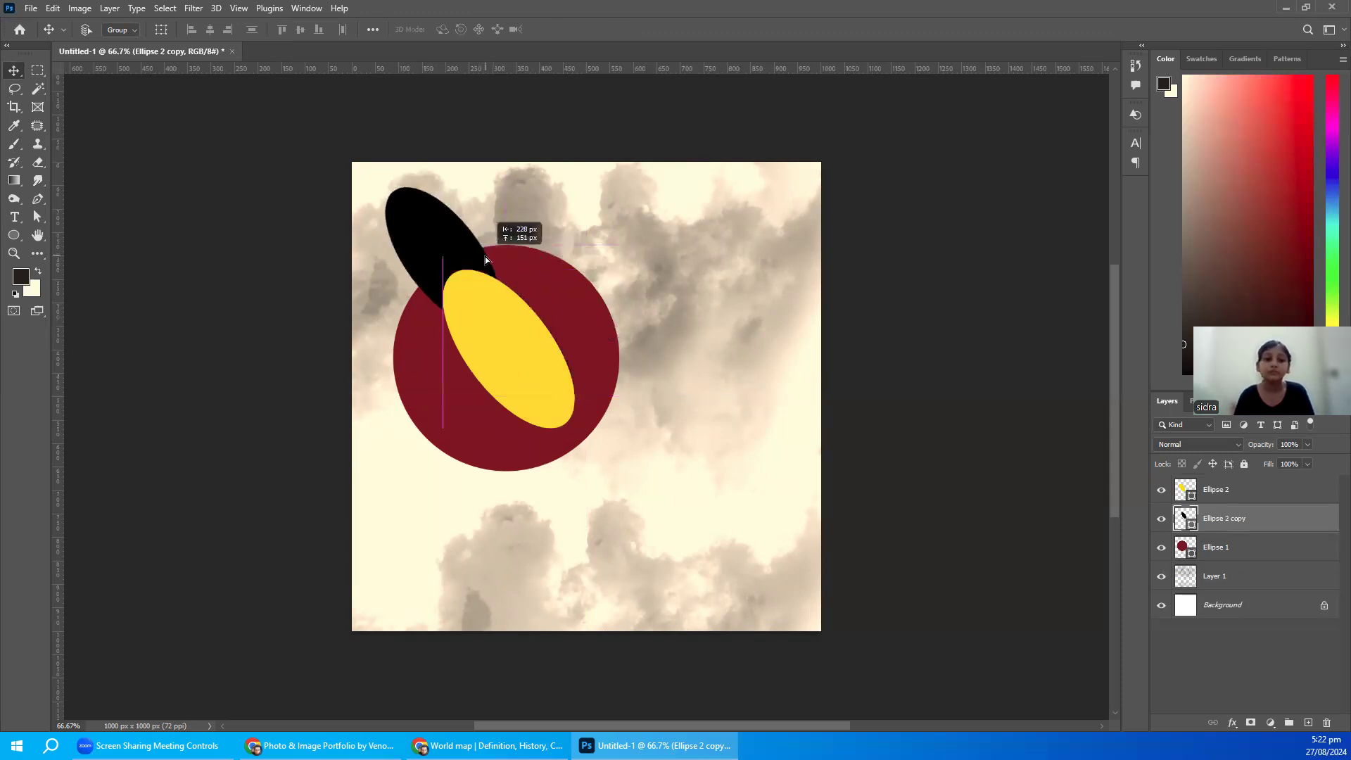
left_click_drag(1205, 524, 1213, 566)
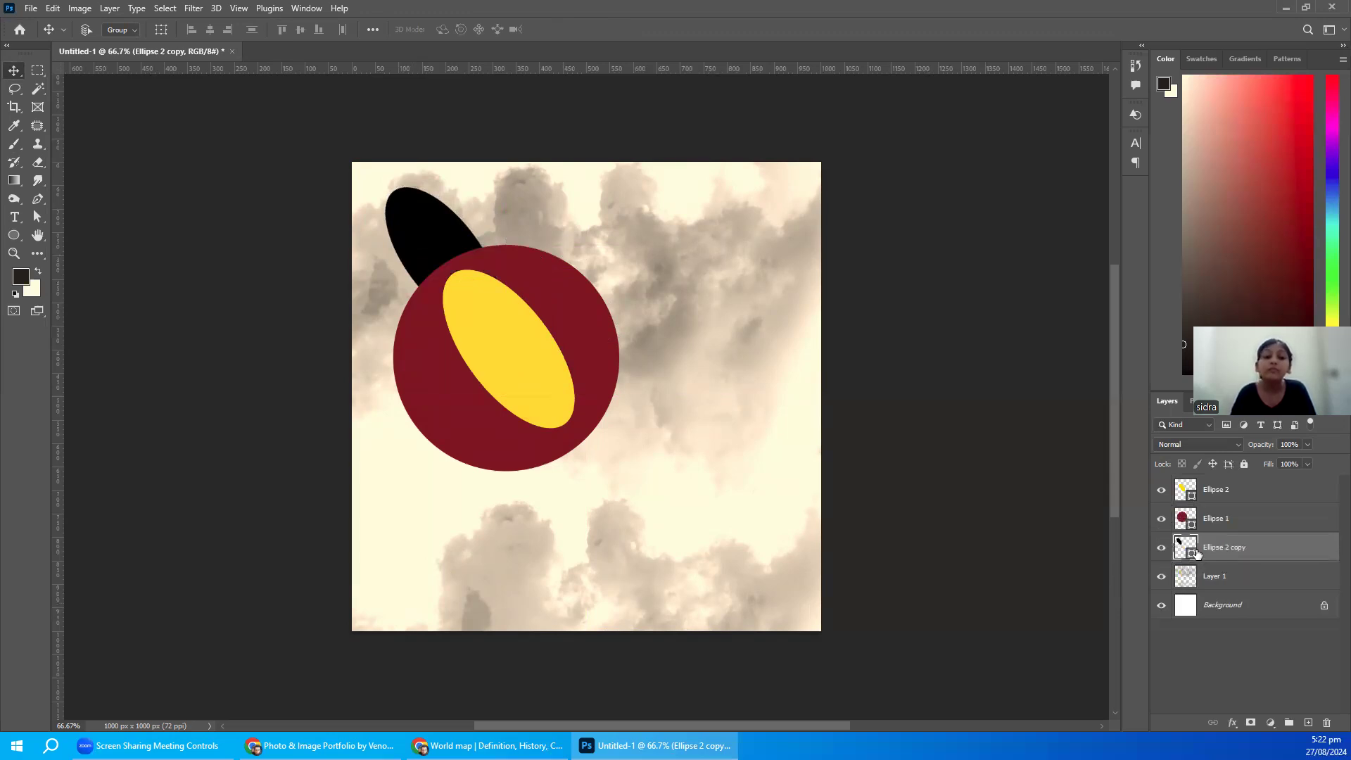
left_click_drag(1196, 554, 1195, 585)
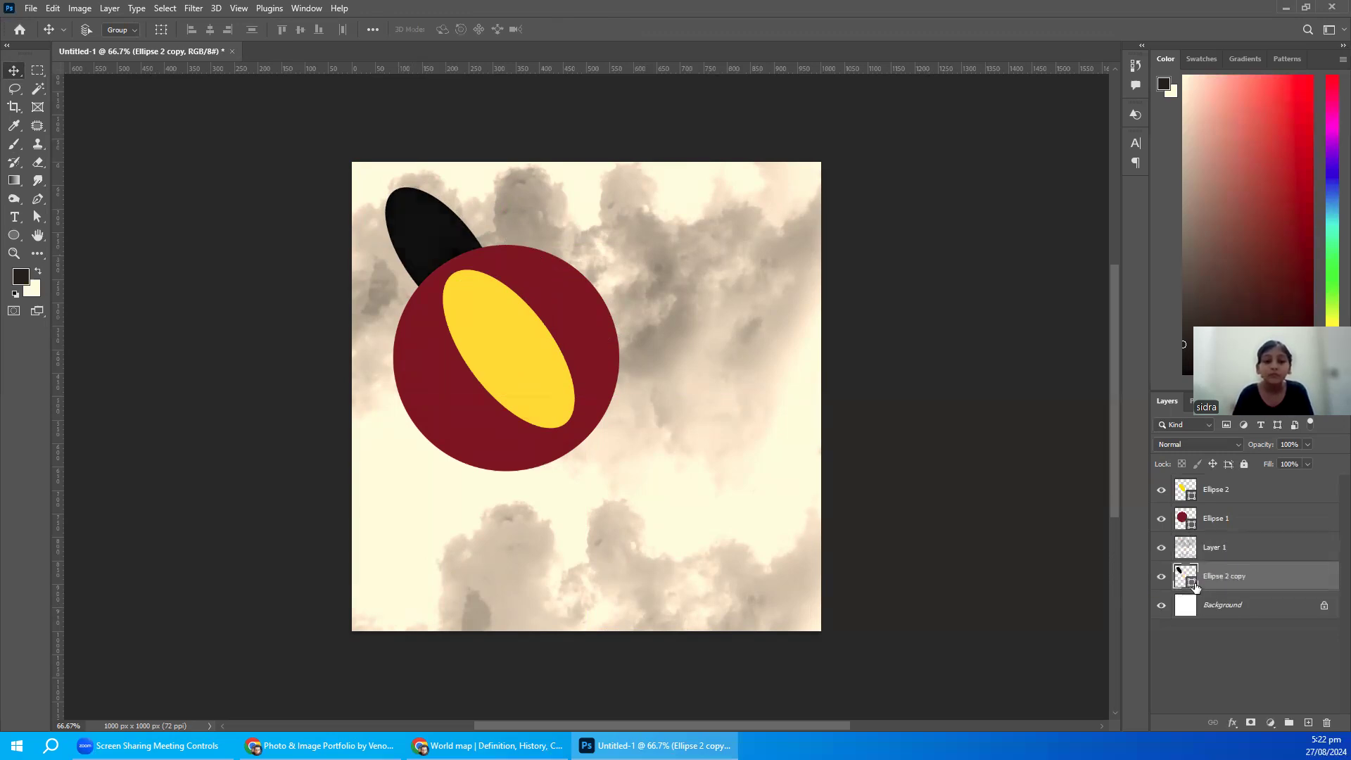
left_click(1198, 551)
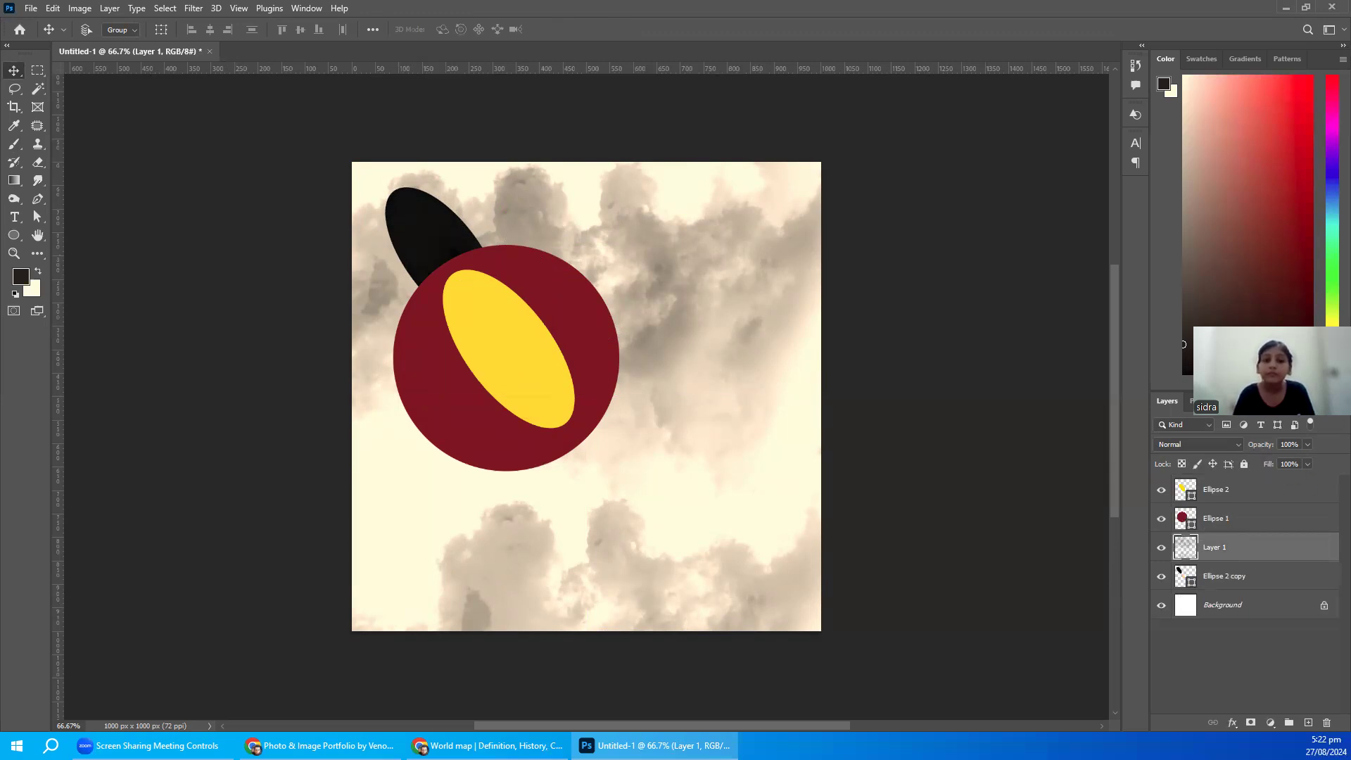
- Try a dark fill on Layer 1 and undo it, then delete layers Ellipse 2 through Ellipse 2 copy
left_click(38, 271)
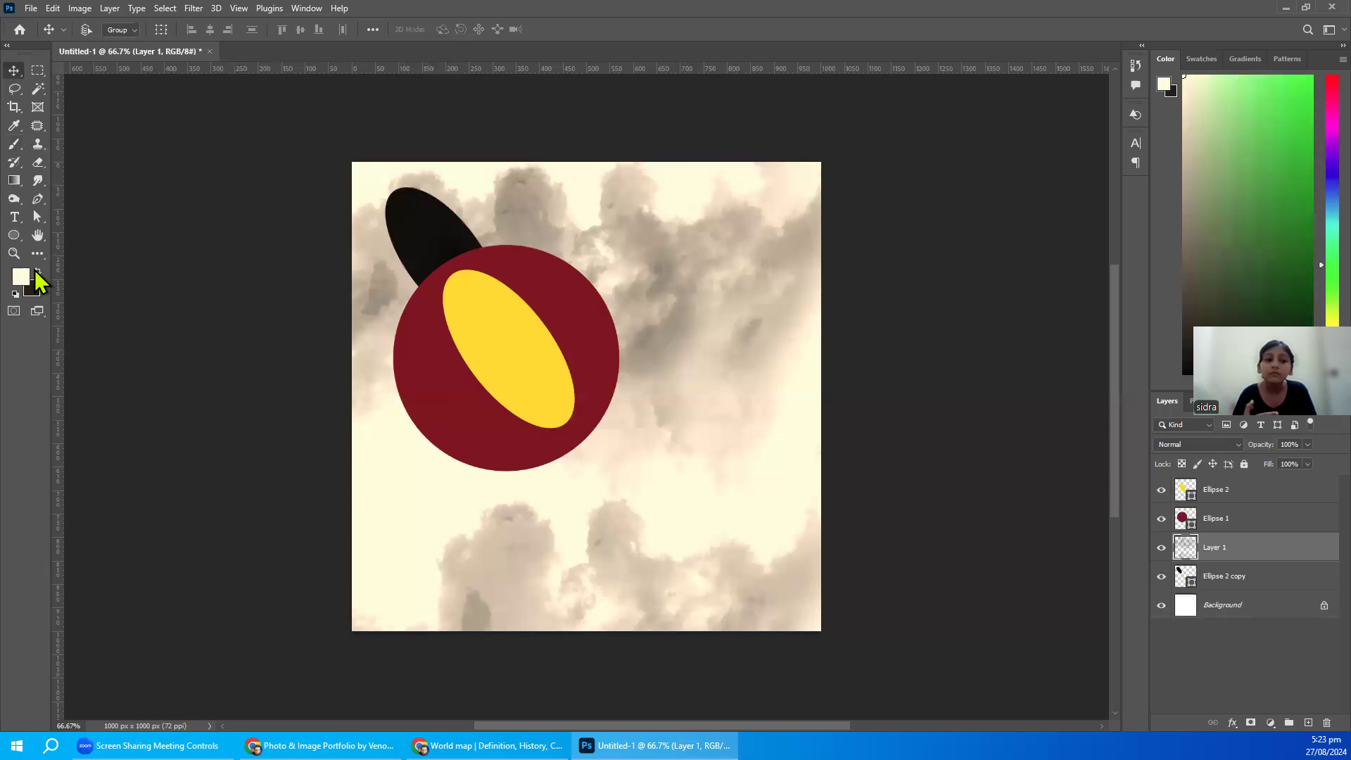
key("ctrl+BackSpace")
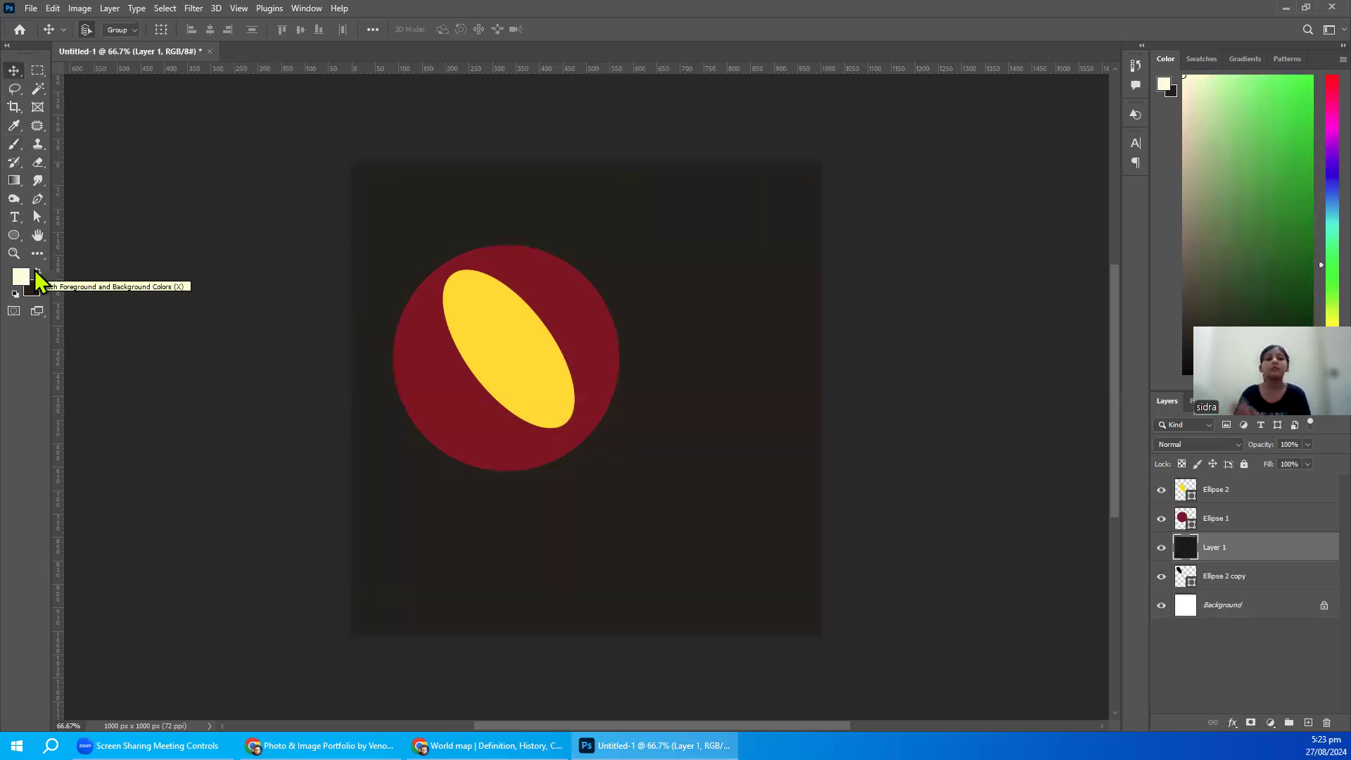
key("ctrl+z")
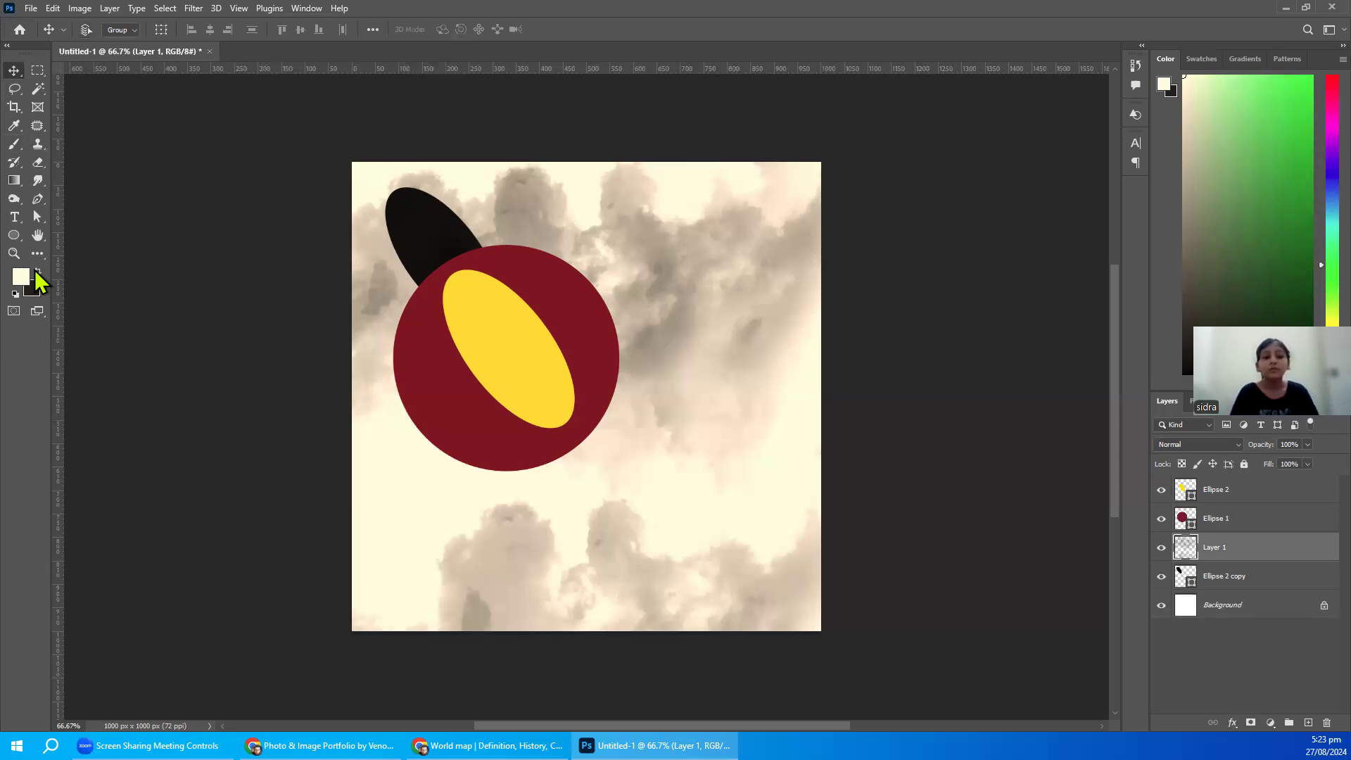
left_click(1225, 488)
left_click(1223, 576, "shift")
key("Delete")
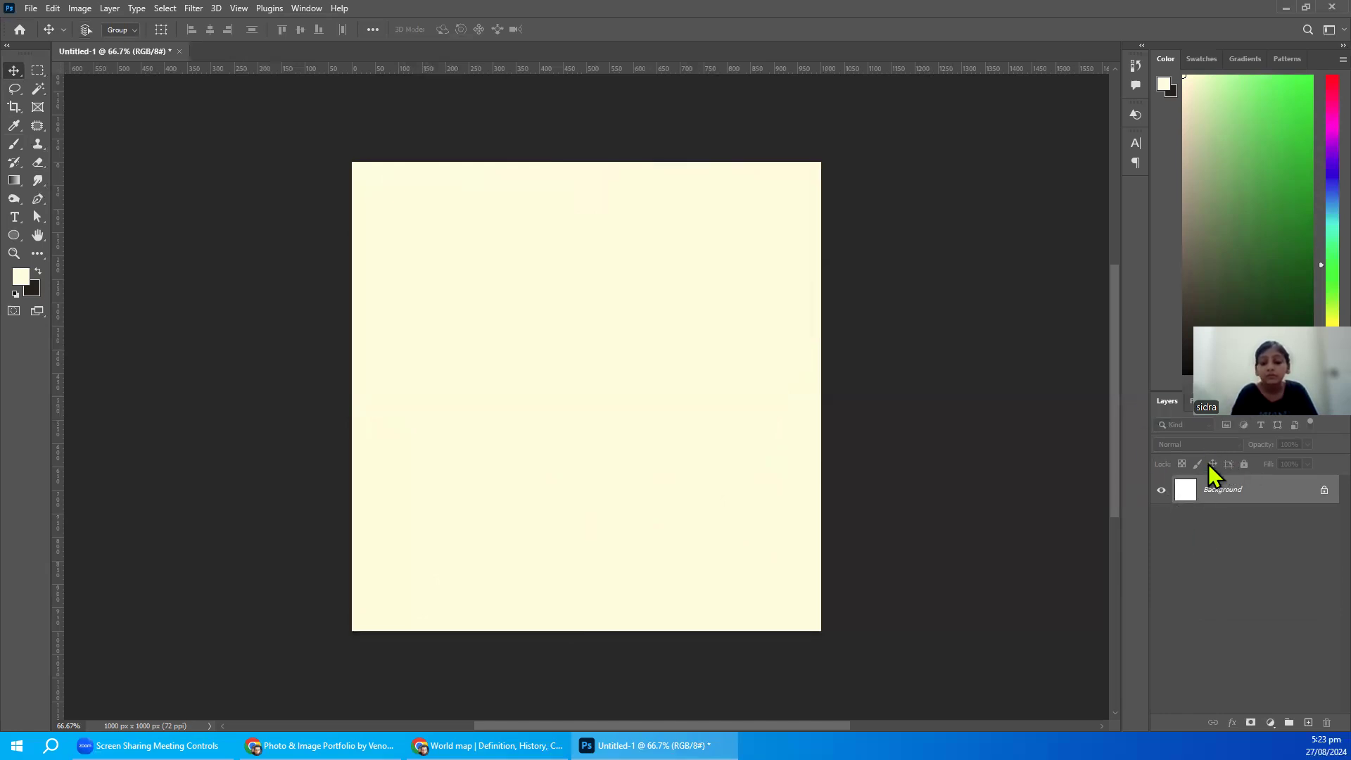
- Float the Color panel out and close the Layers panel tab group
double_click(1168, 403)
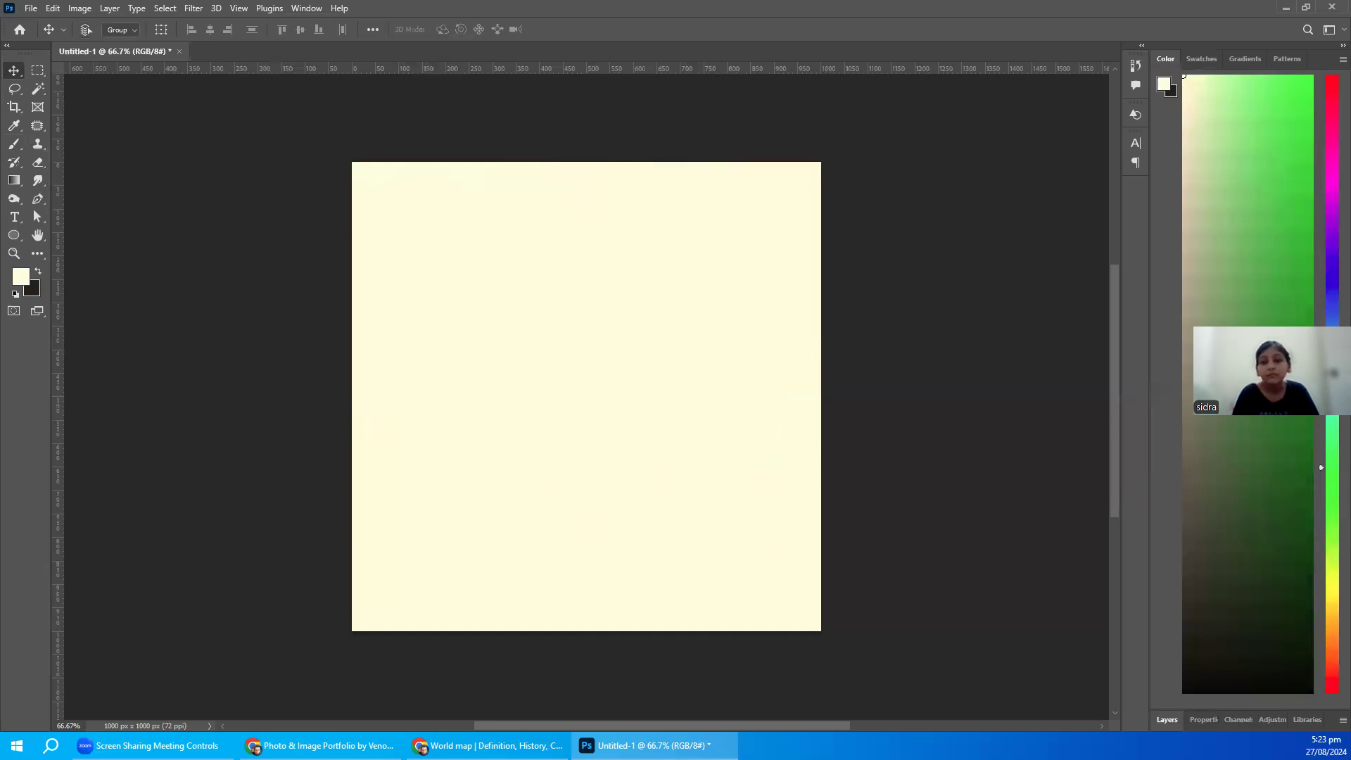
left_click(1167, 720)
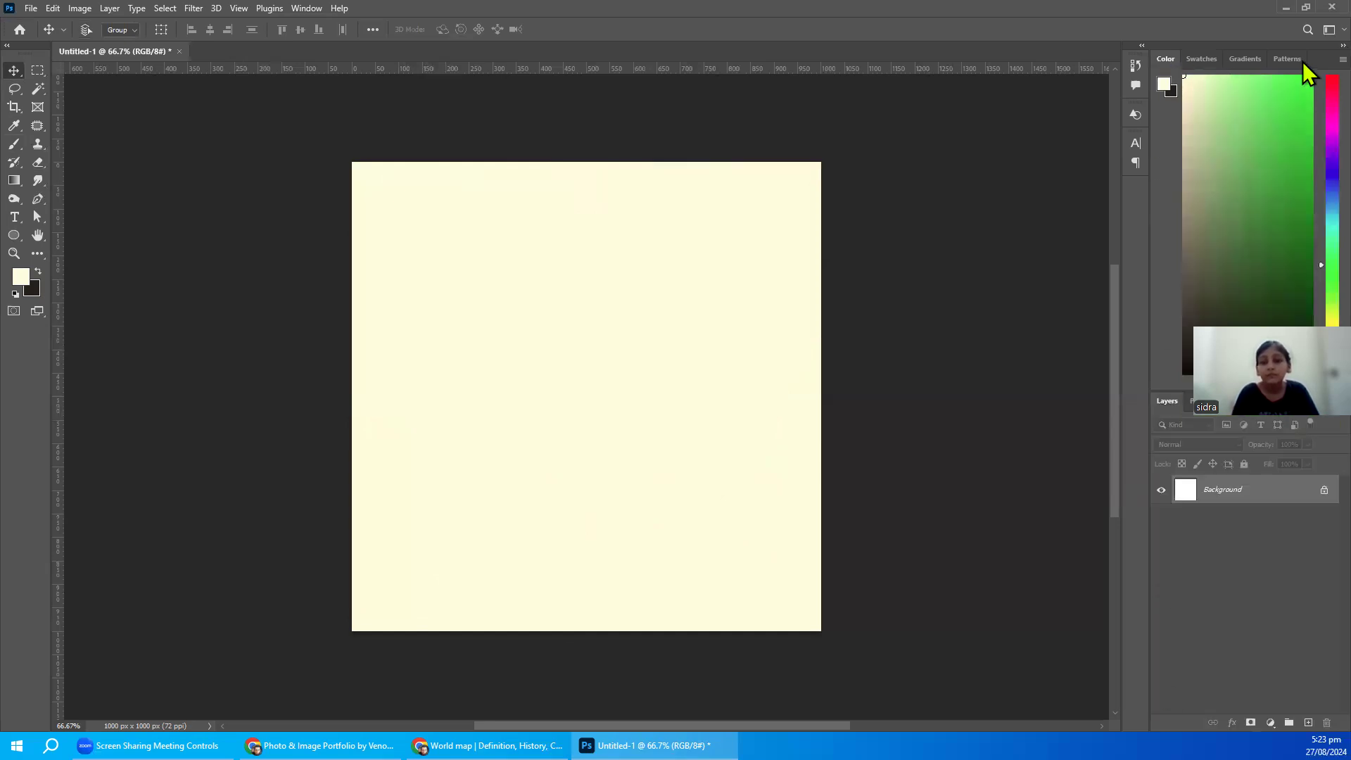
left_click_drag(1303, 61, 802, 223)
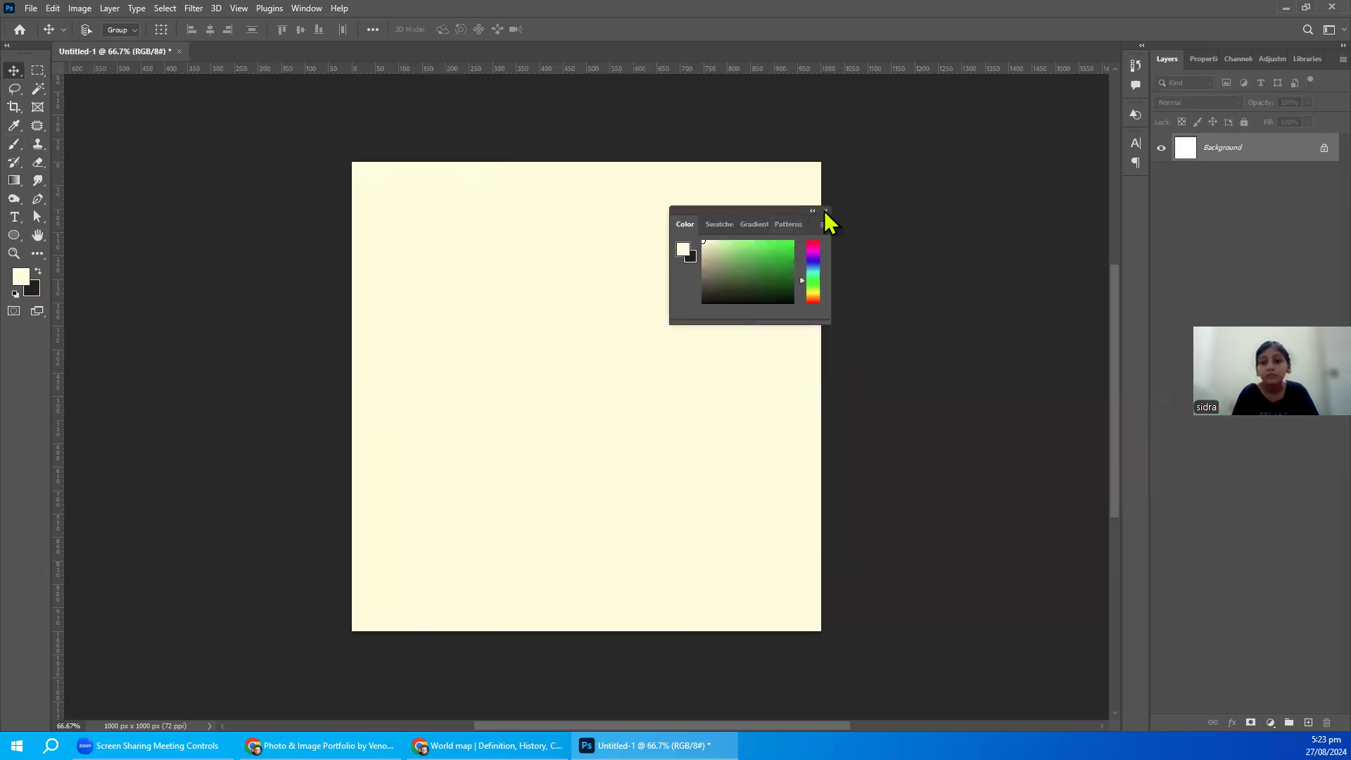
left_click(1343, 59)
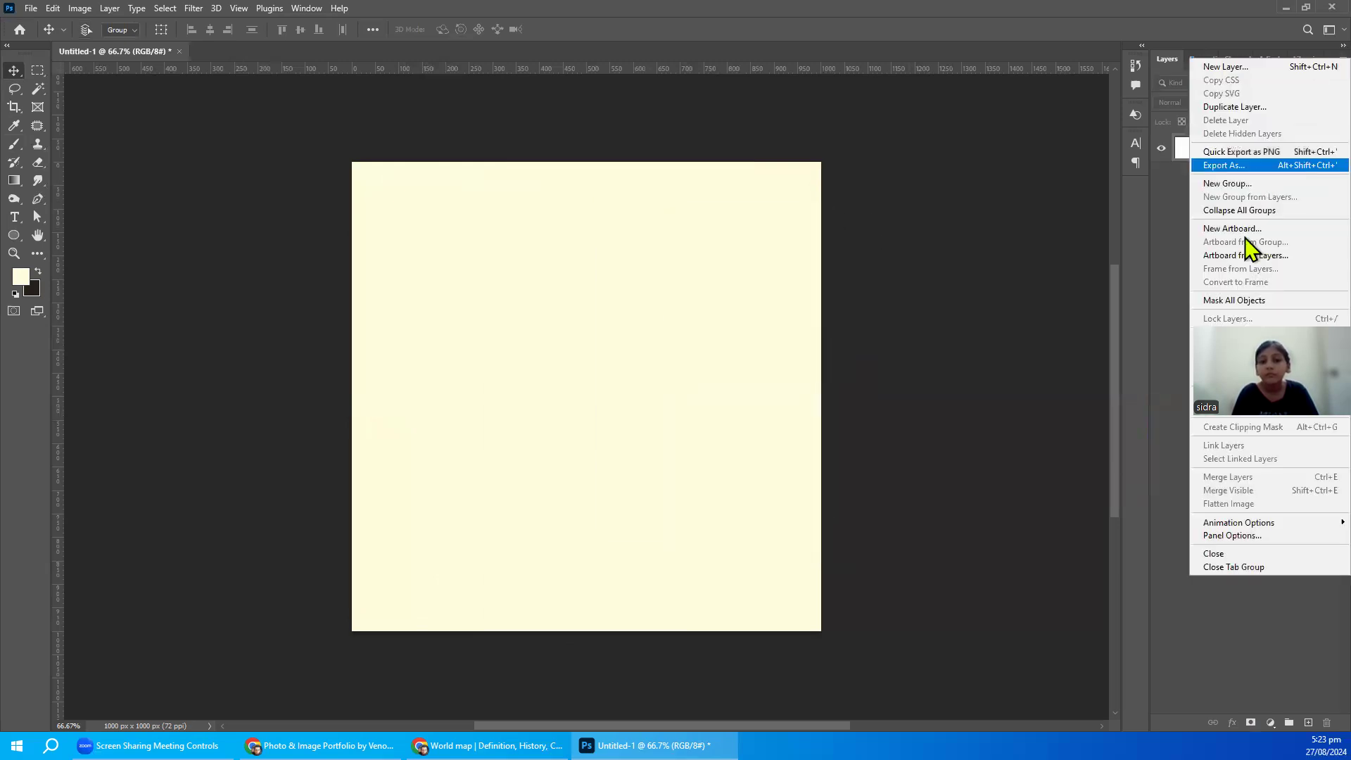
left_click(1228, 566)
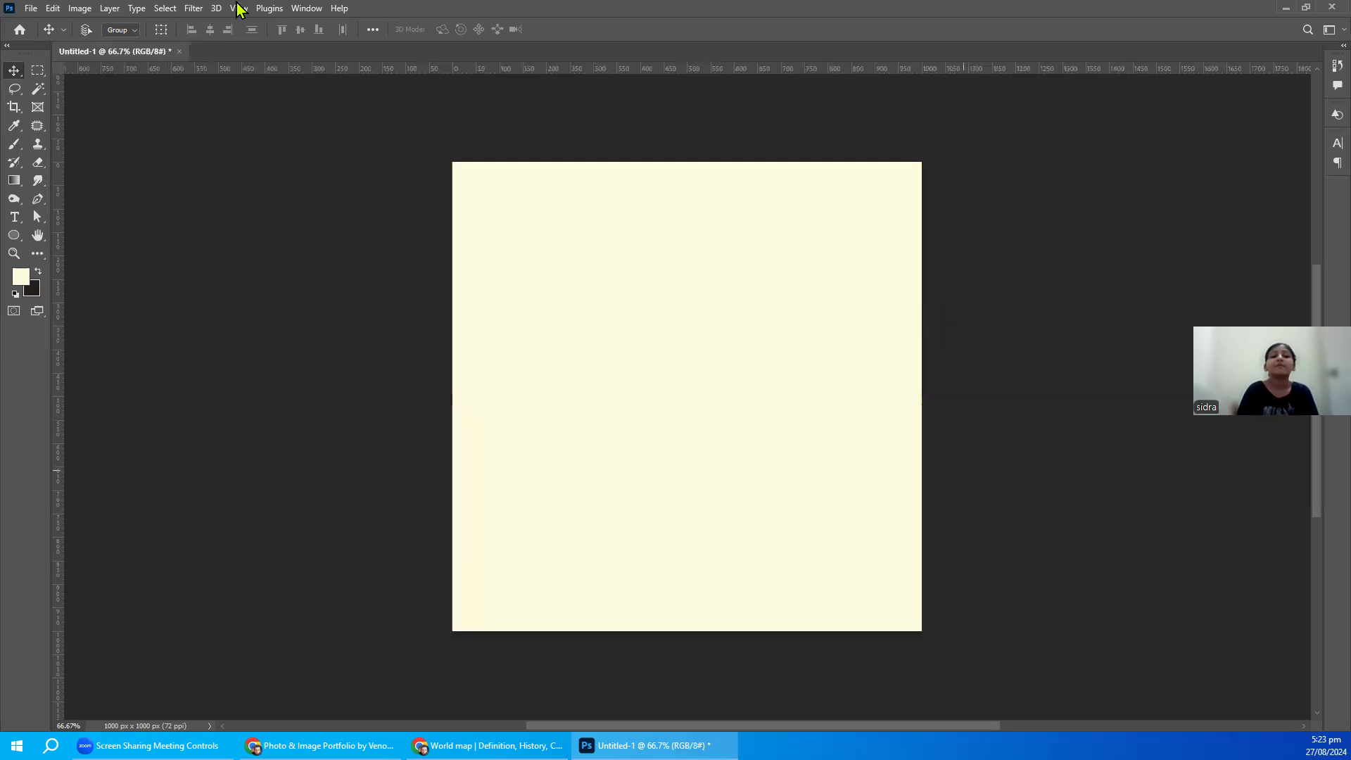
- Toggle the toolbar between one and two columns, detach it, and close it
left_click(13, 48)
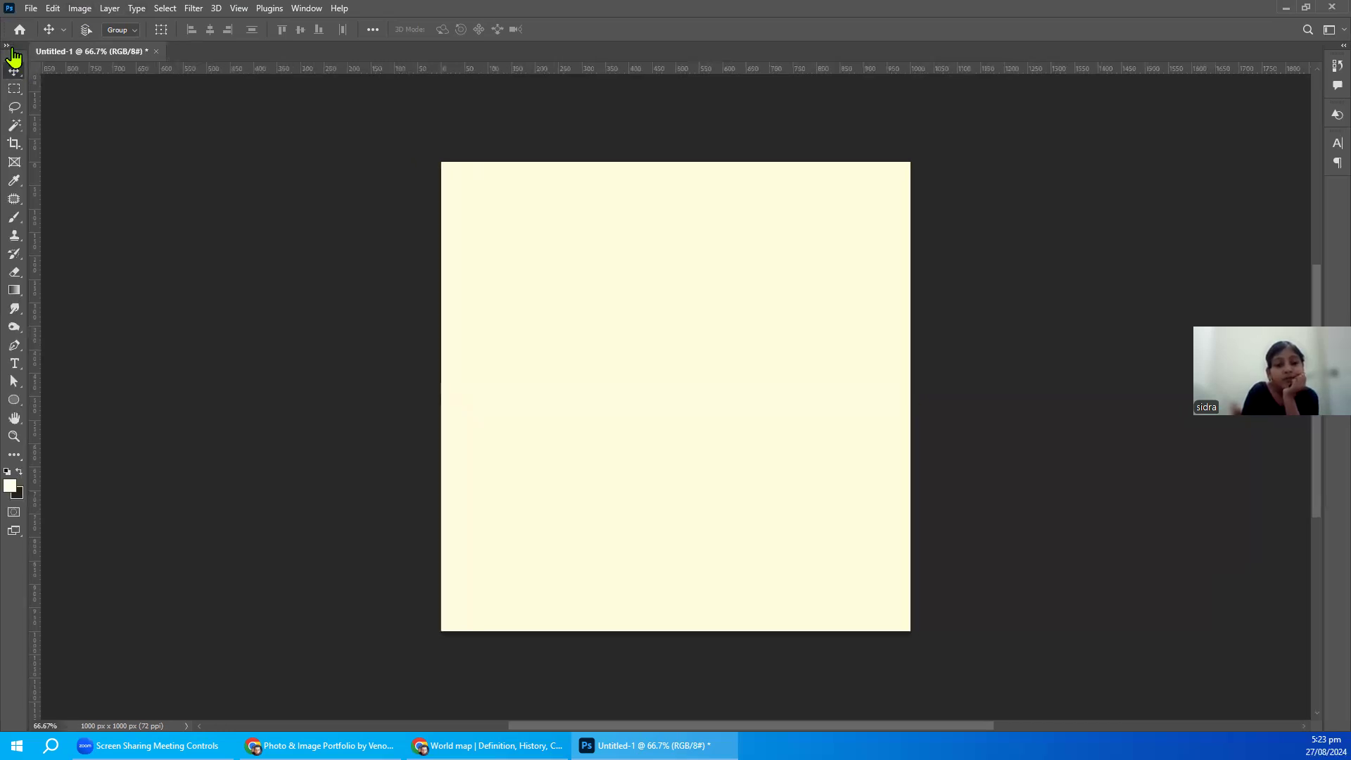
left_click(10, 47)
left_click_drag(15, 48, 243, 224)
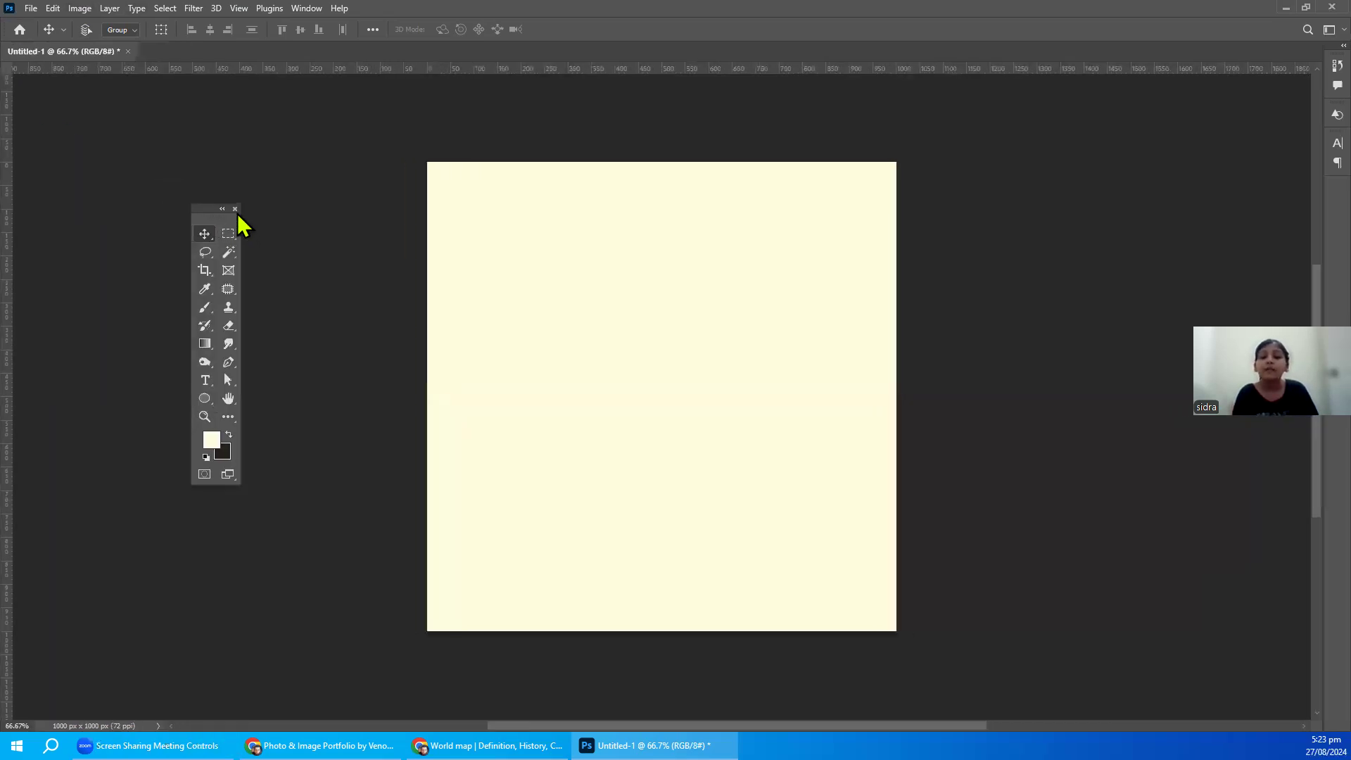
left_click(235, 209)
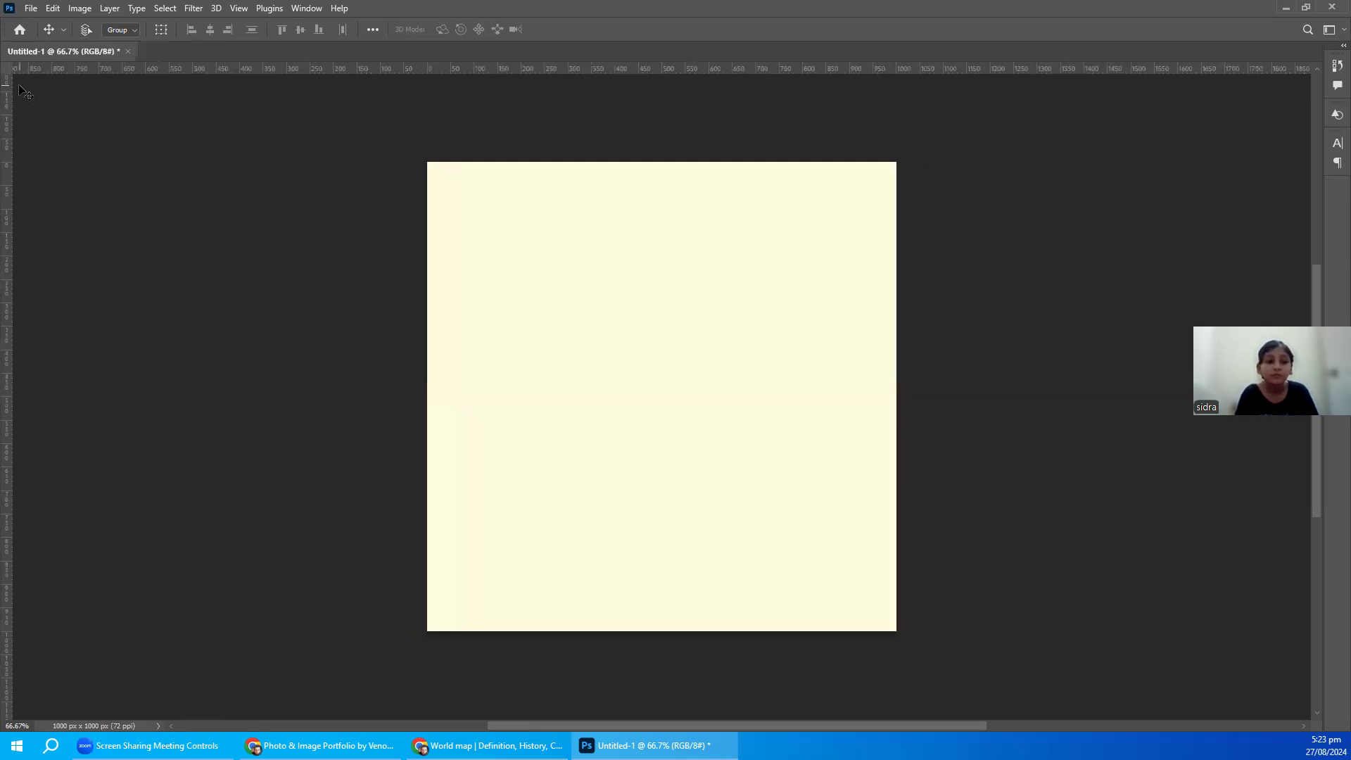
- Add vertical and horizontal guides at 500 px, then drag both back off the canvas
left_click_drag(36, 224, 15, 226)
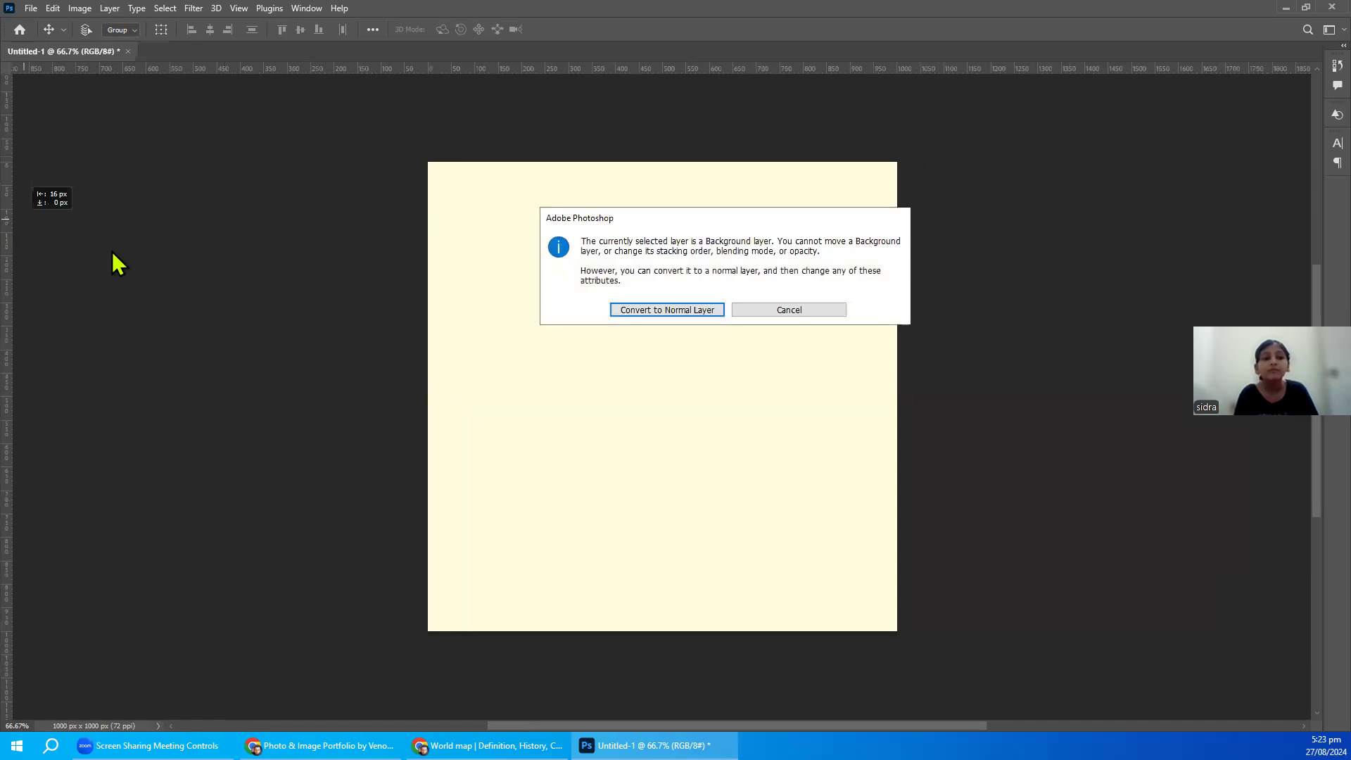
left_click(766, 304)
left_click_drag(4, 271, 709, 358)
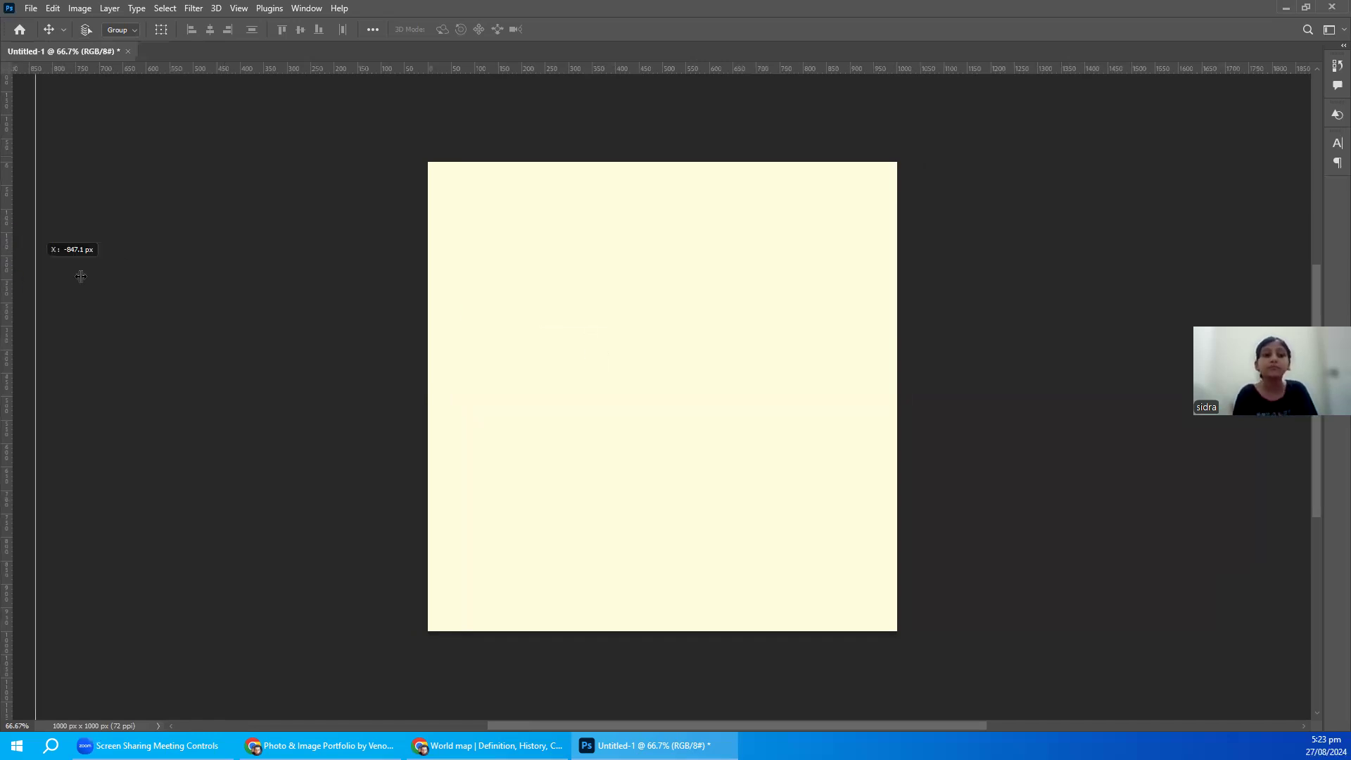
left_click_drag(662, 348, 662, 349)
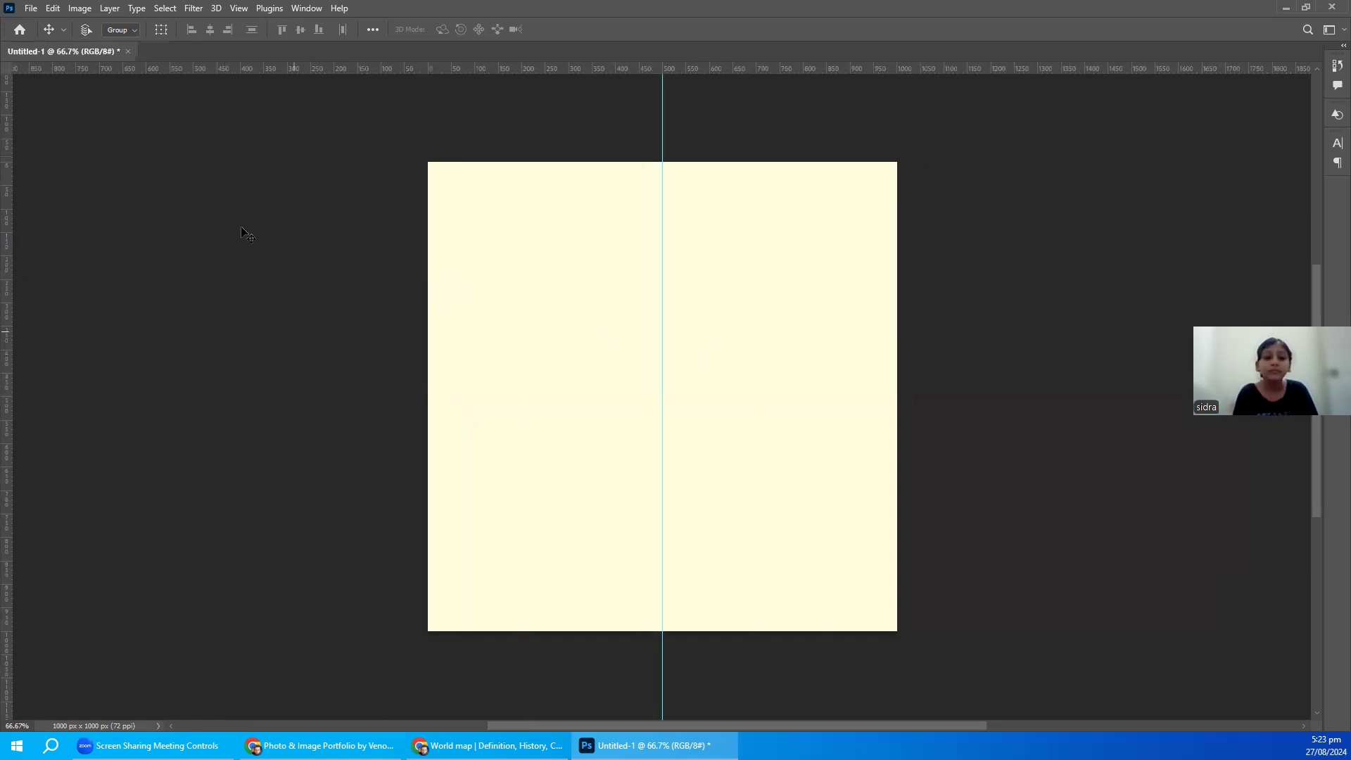
left_click_drag(408, 71, 433, 398)
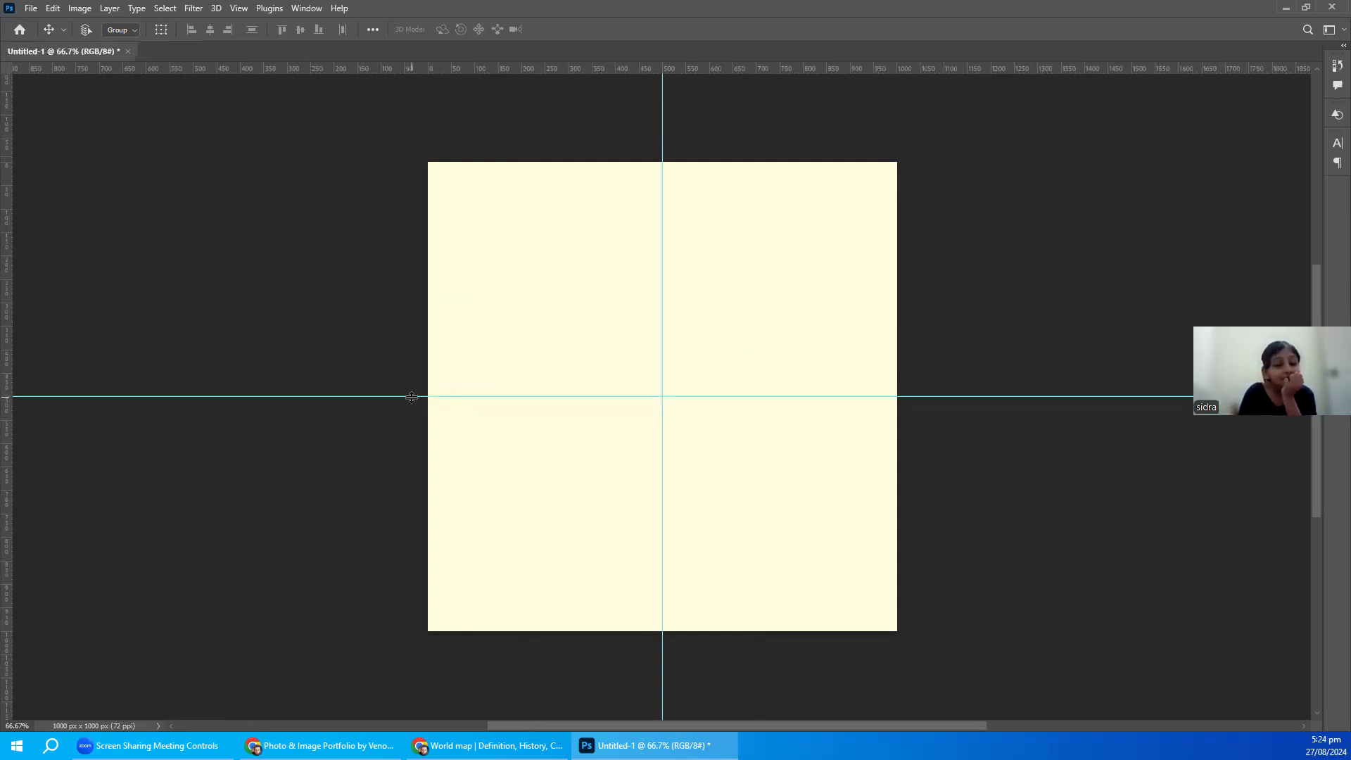
mouse_move(412, 398)
left_mouse_down()
mouse_move(401, 310)
mouse_move(674, 69)
left_mouse_up()
left_click_drag(663, 143, 658, 103)
left_click(304, 9)
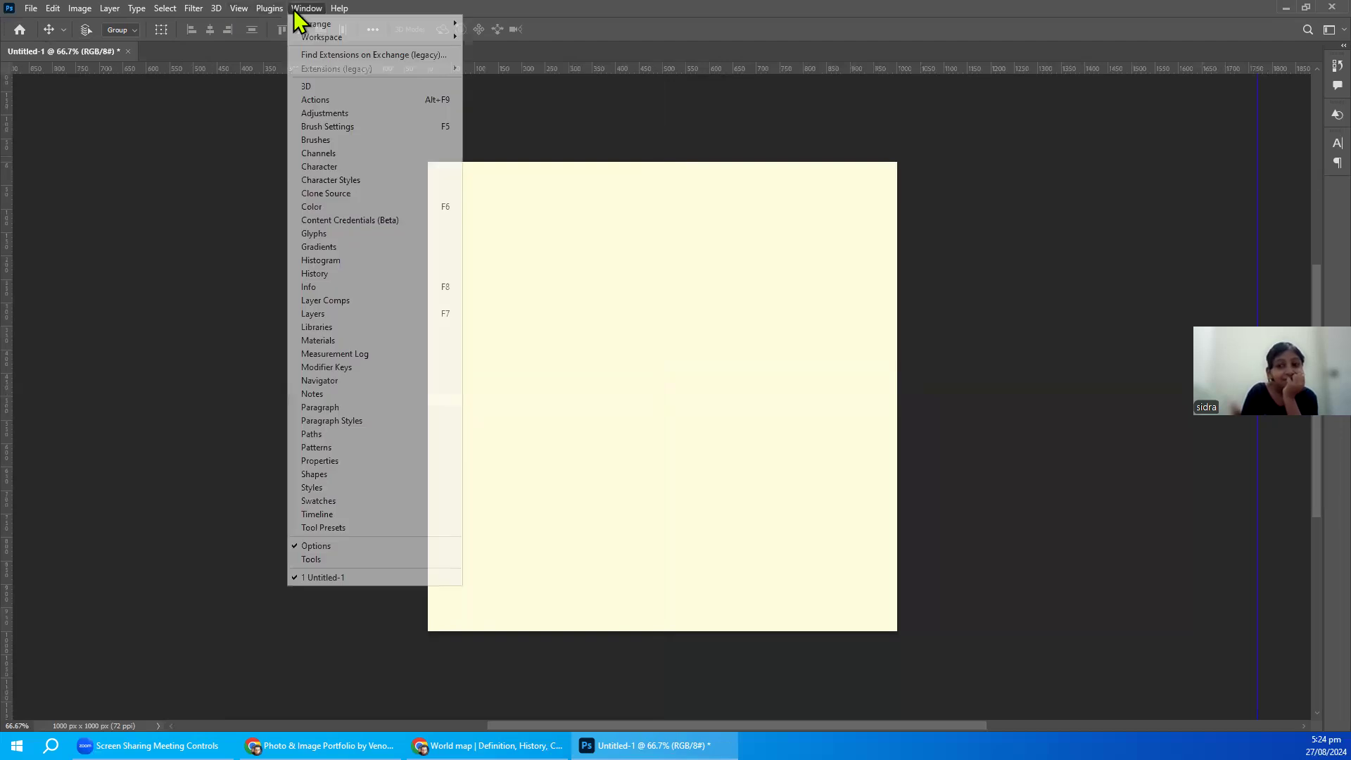
mouse_move(323, 36)
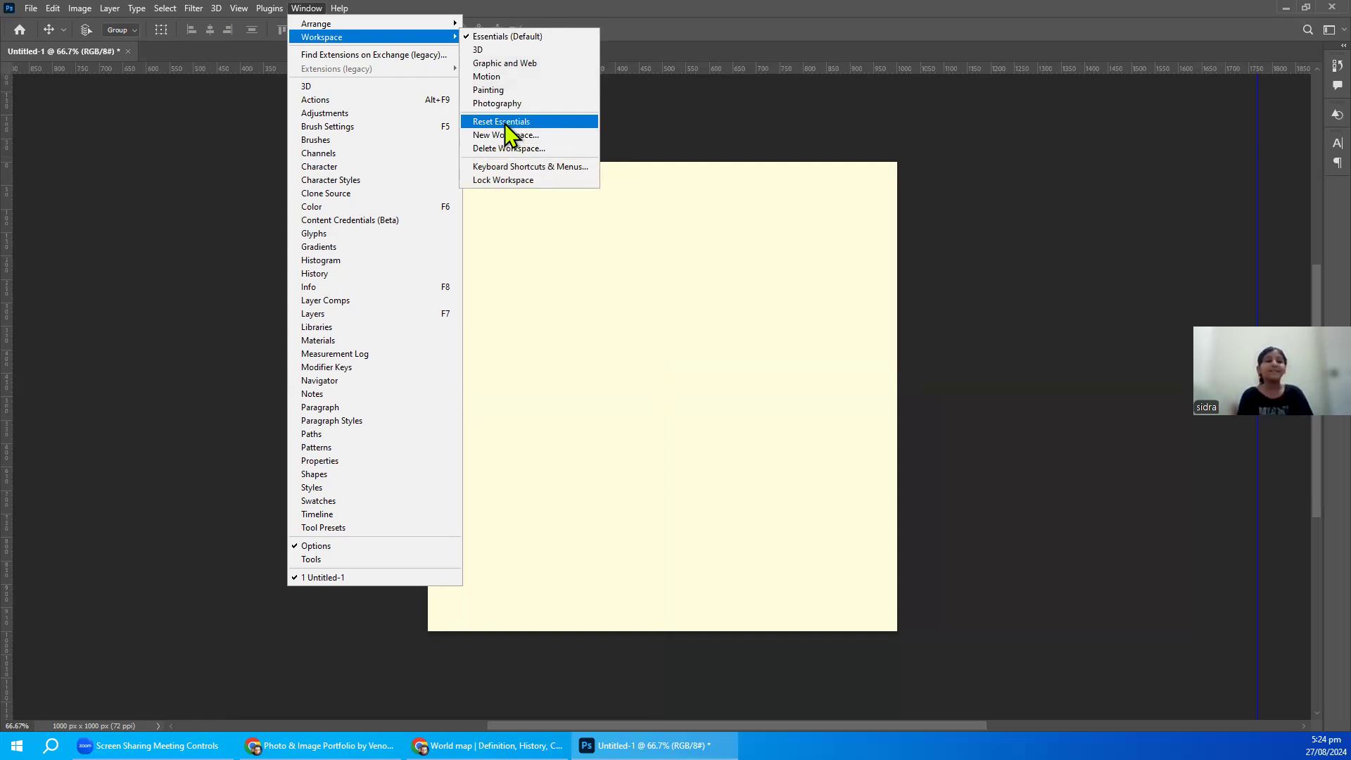
- Reset the workspace to its default layout and briefly show the Tool Presets panel
left_click(337, 317)
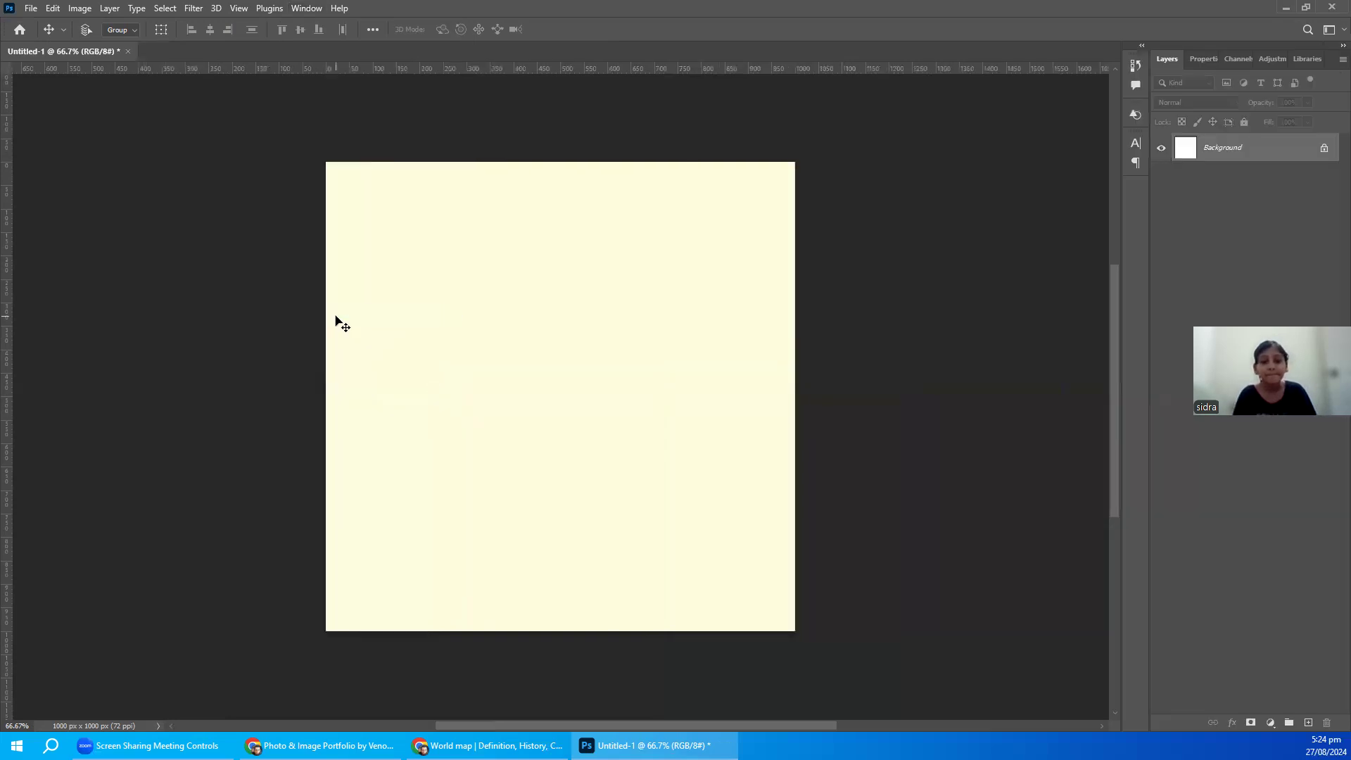
left_click(306, 8)
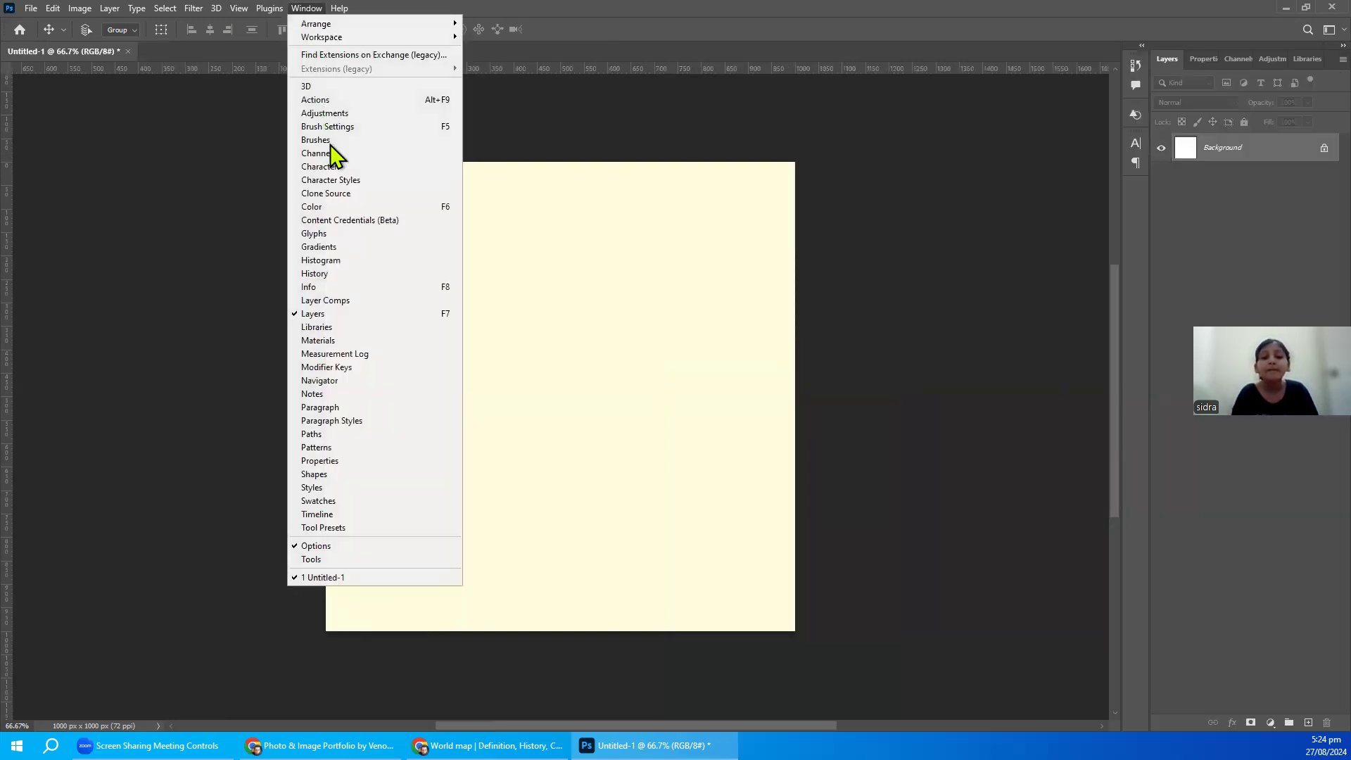
left_click(341, 529)
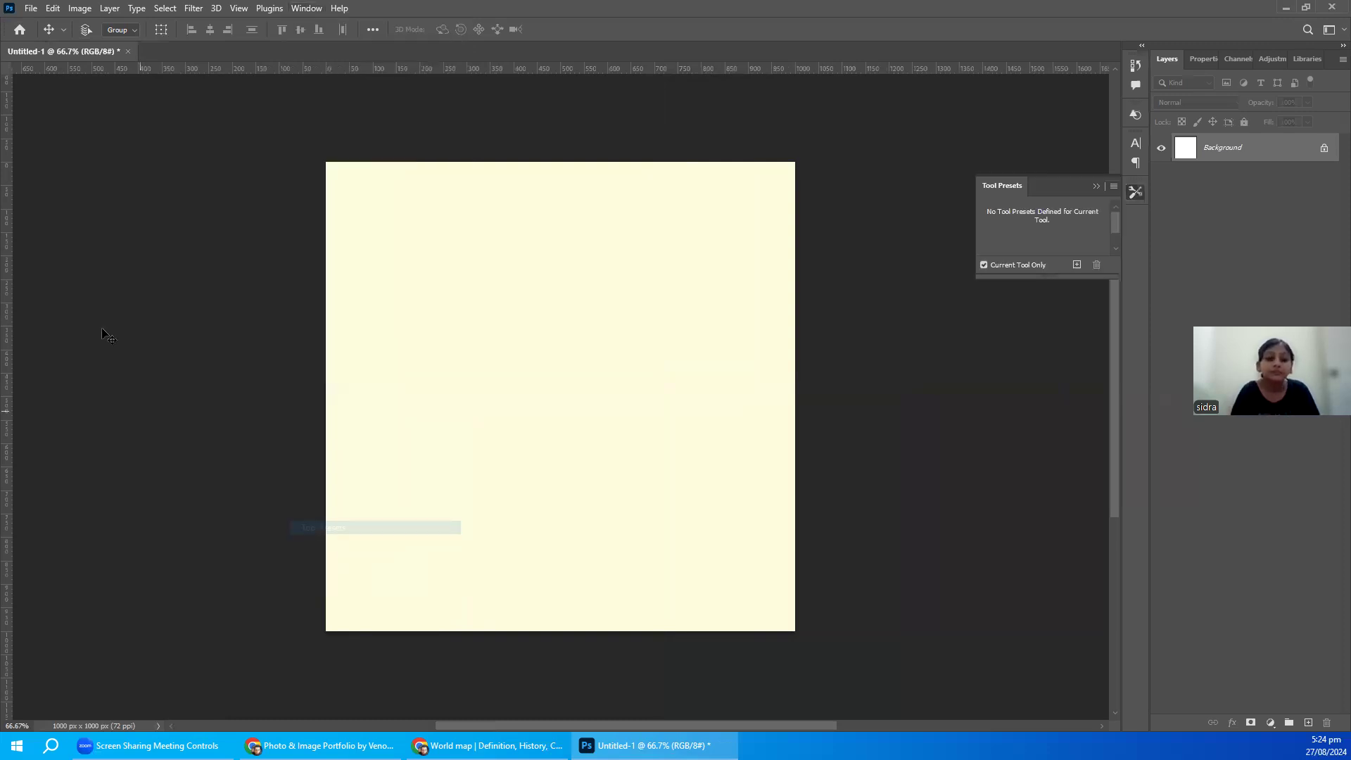
left_click(1120, 175)
- Restore the Tools panel from the Window menu and dock it at the left edge
left_click(306, 9)
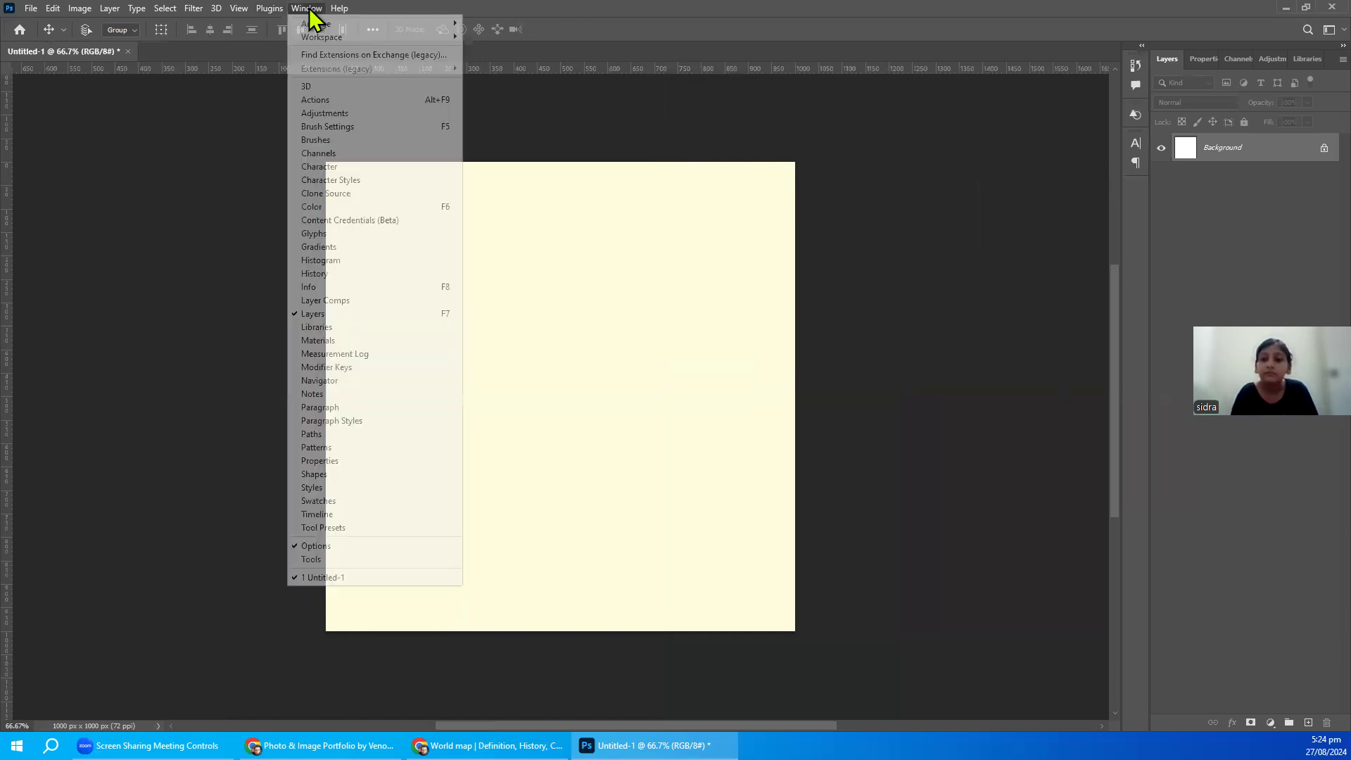
left_click(318, 560)
mouse_move(205, 210)
left_mouse_down()
mouse_move(6, 99)
mouse_move(246, 99)
left_mouse_up()
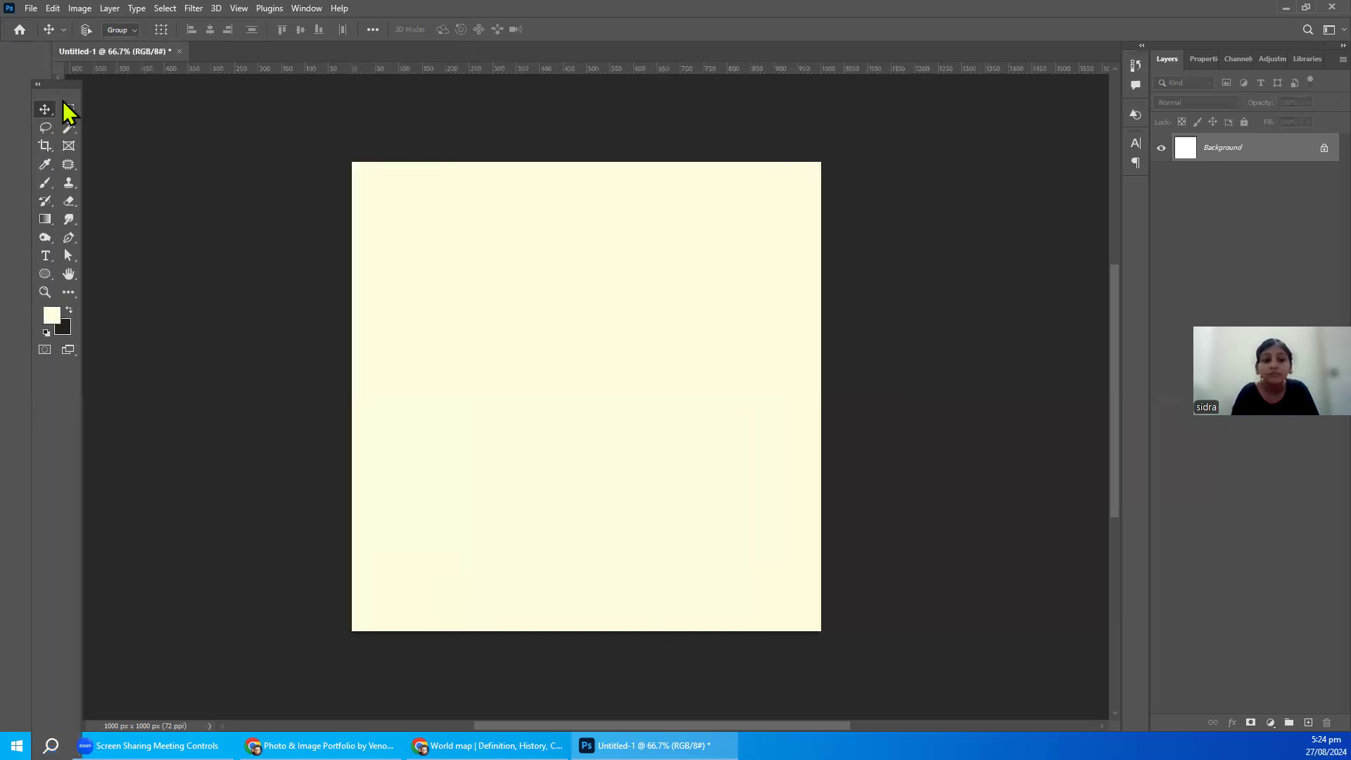
left_click(238, 99)
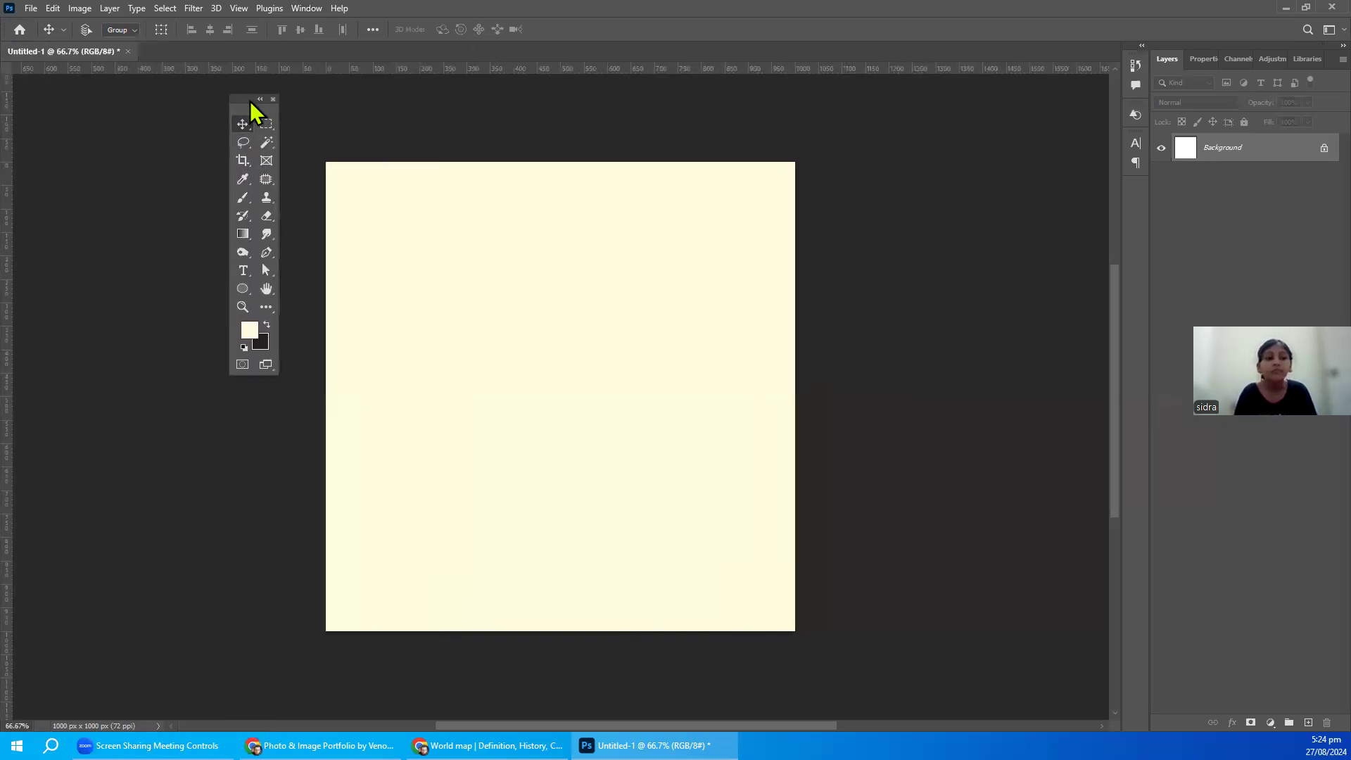
left_click(237, 99)
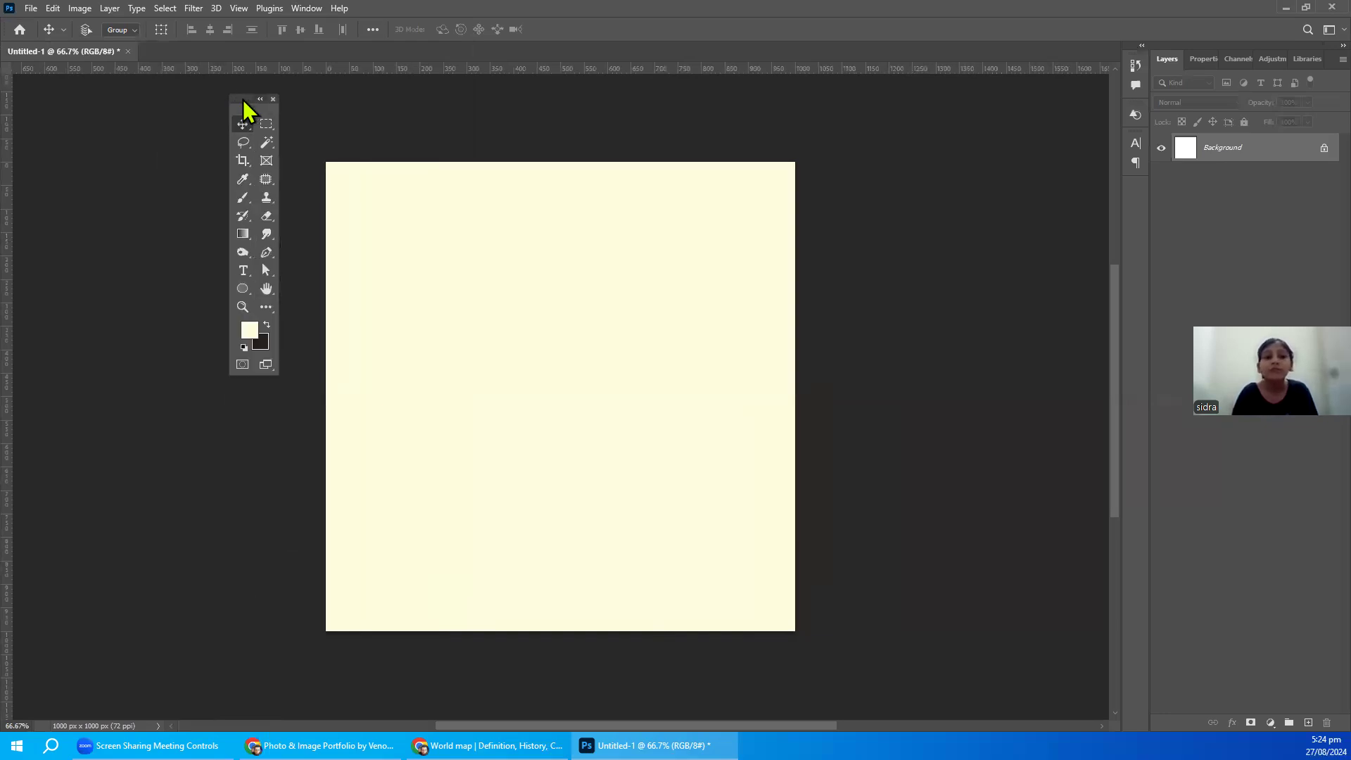
left_click_drag(243, 101, 4, 78)
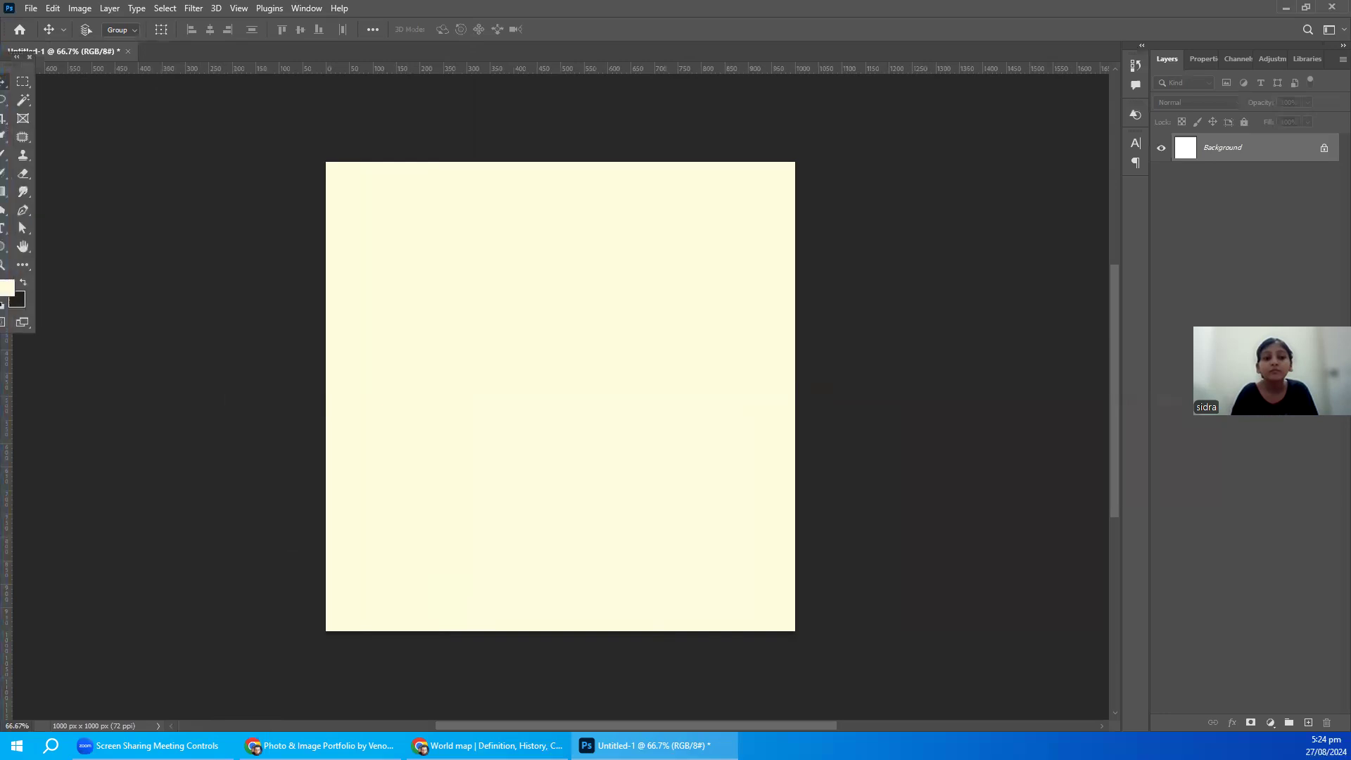
left_click_drag(4, 85, 10, 84)
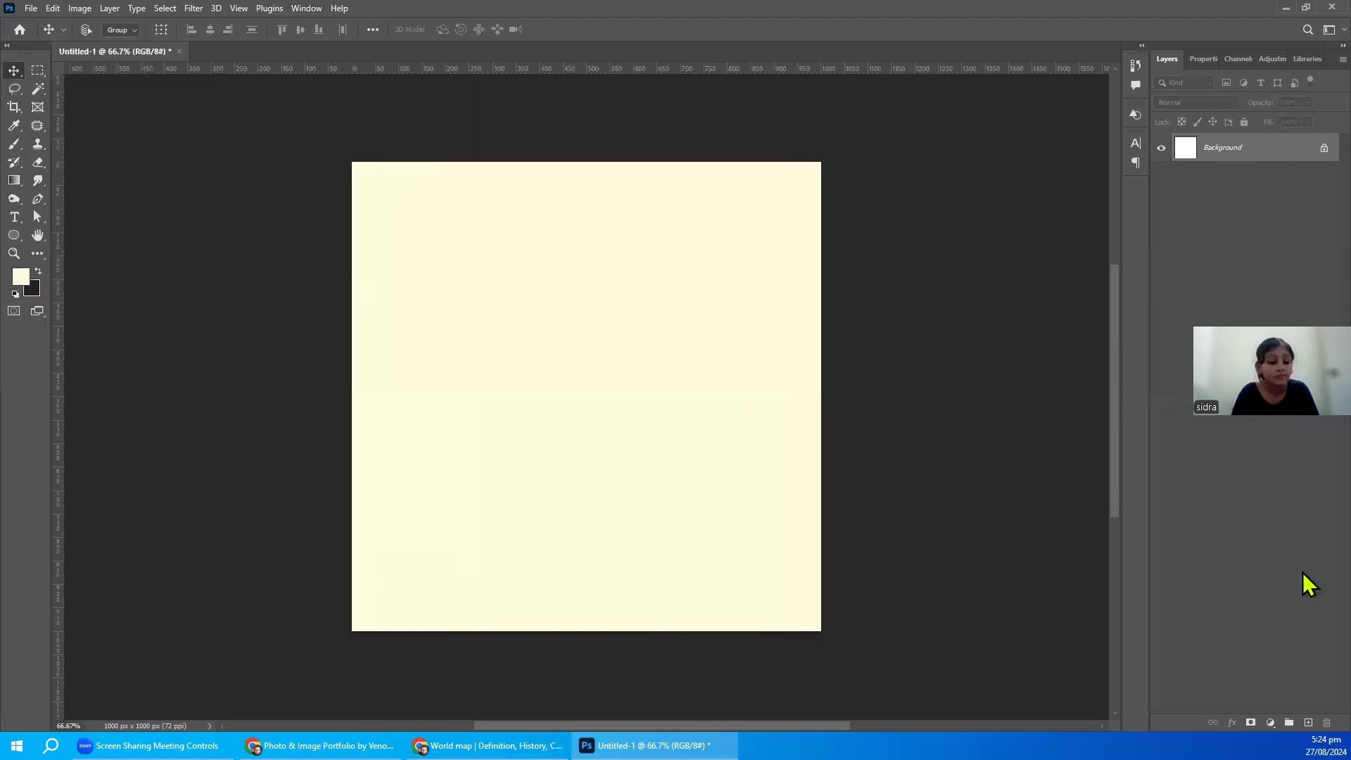
- Select a central rectangle, add a new layer, and fill it with the Paint Bucket
left_click(38, 73)
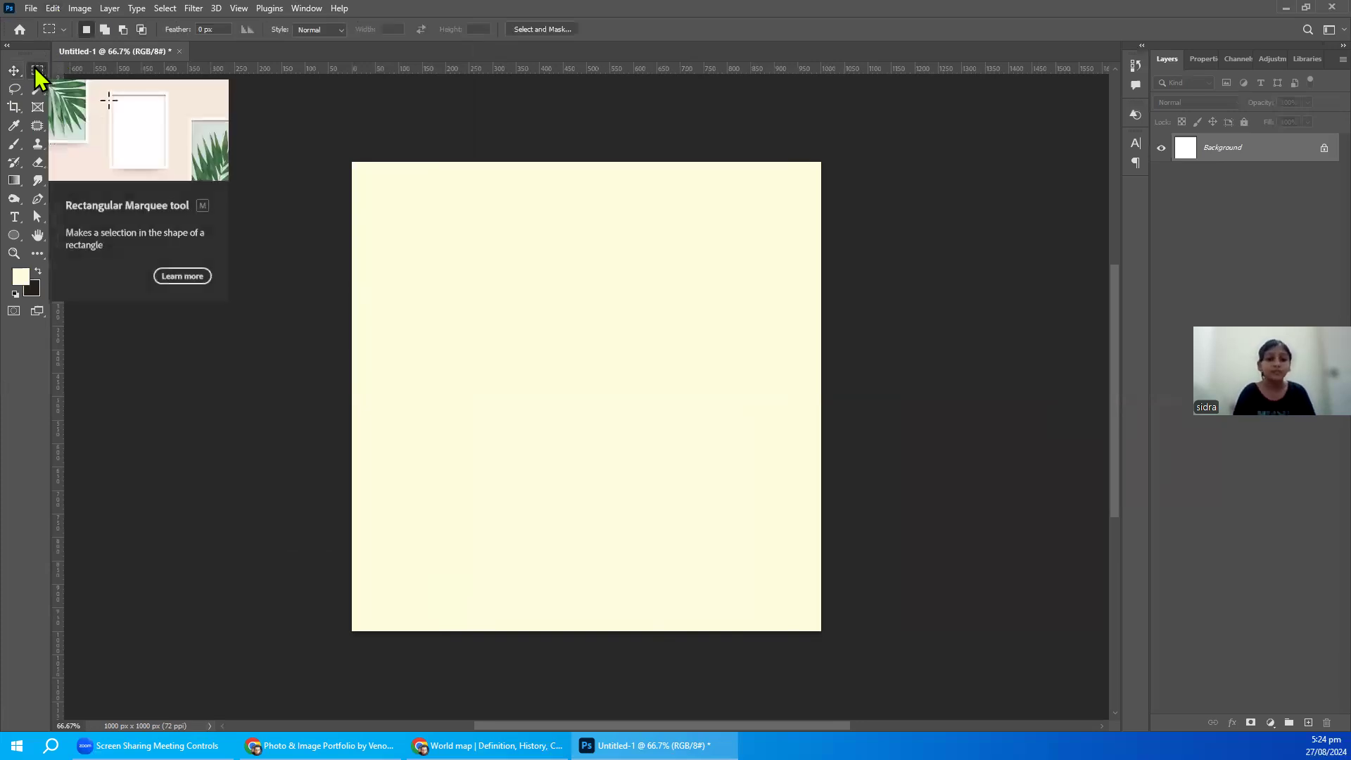
left_click_drag(416, 248, 718, 516)
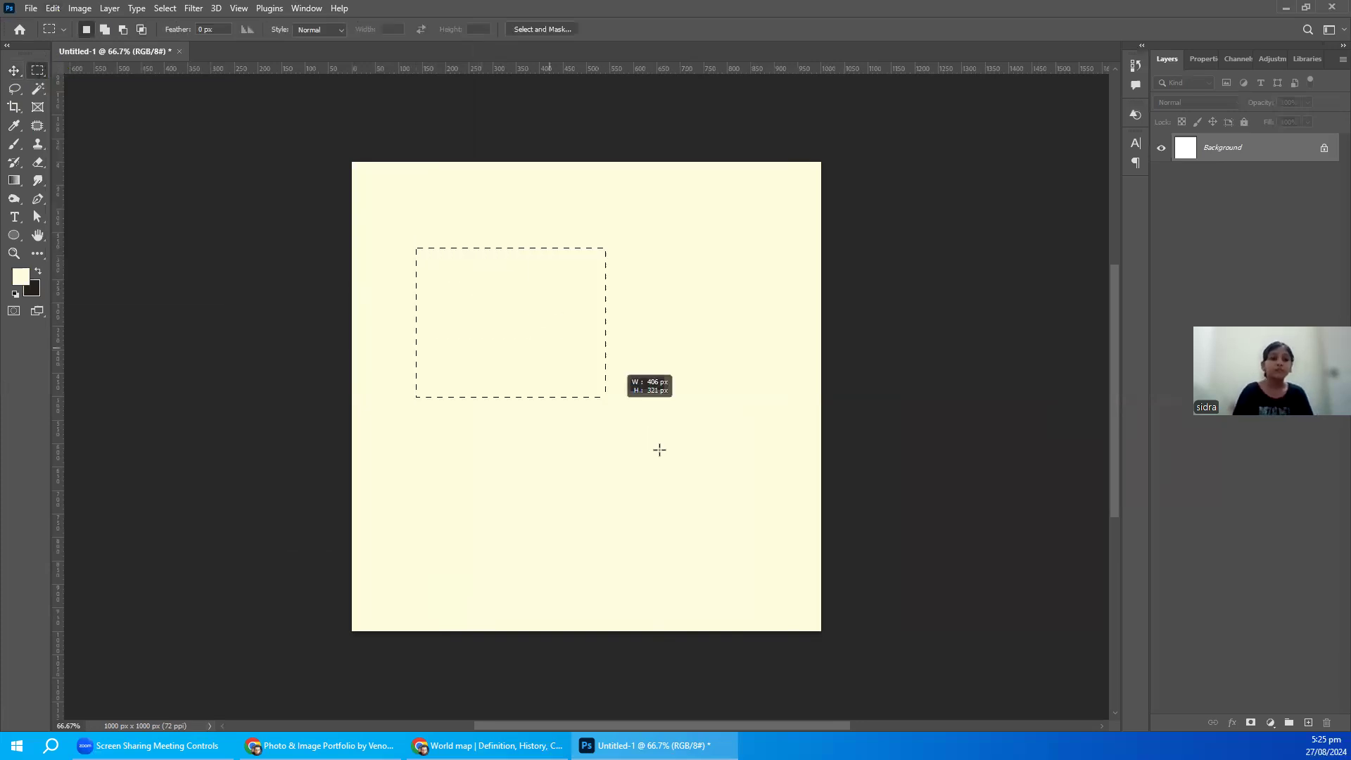
left_click(733, 530)
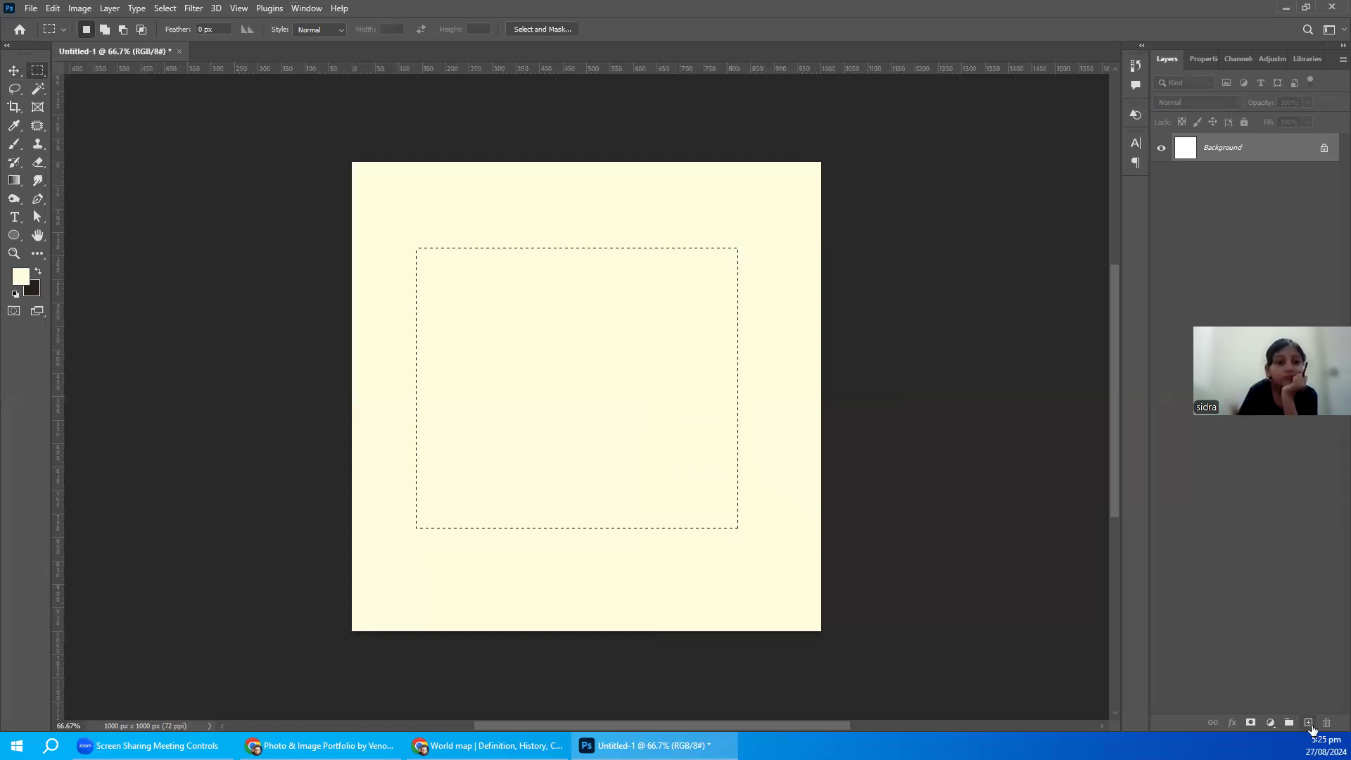
left_click(1309, 725)
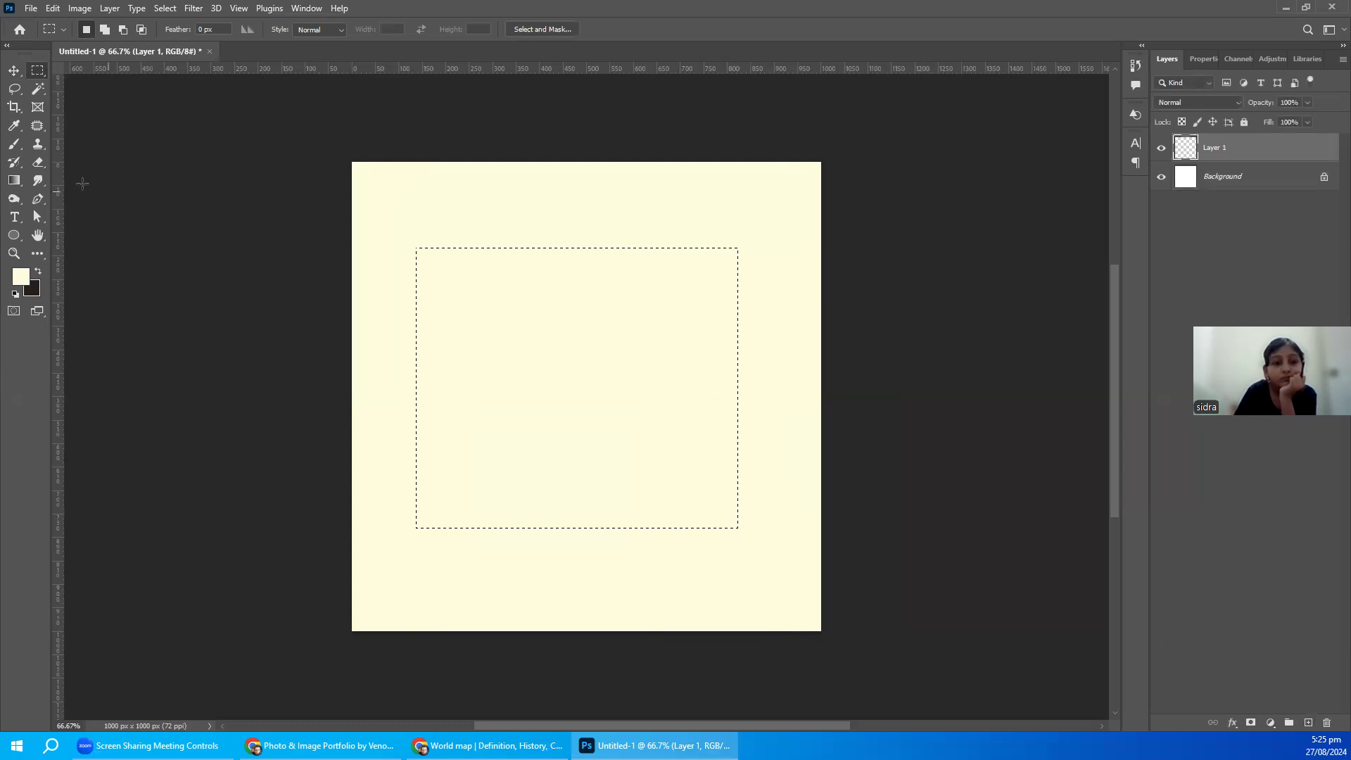
right_click(14, 182)
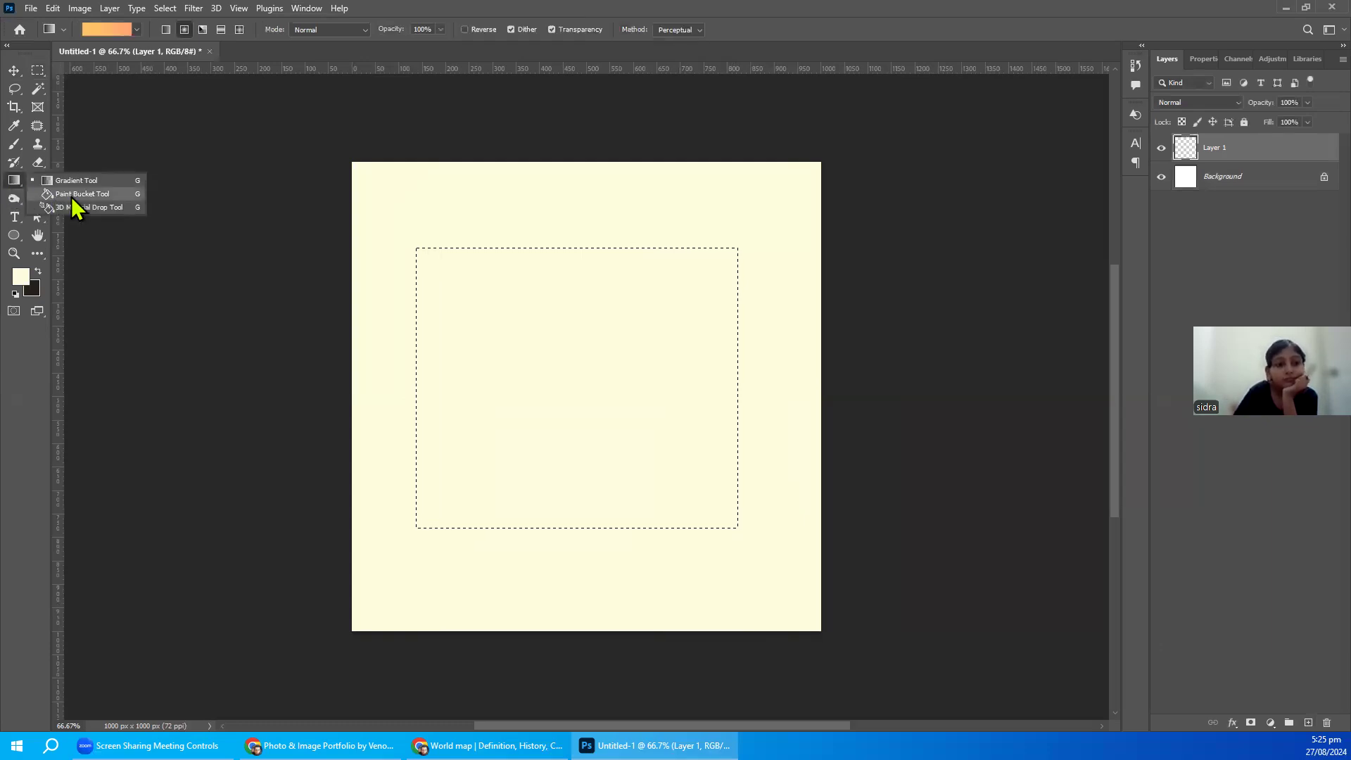
left_click(72, 203)
left_click(467, 305)
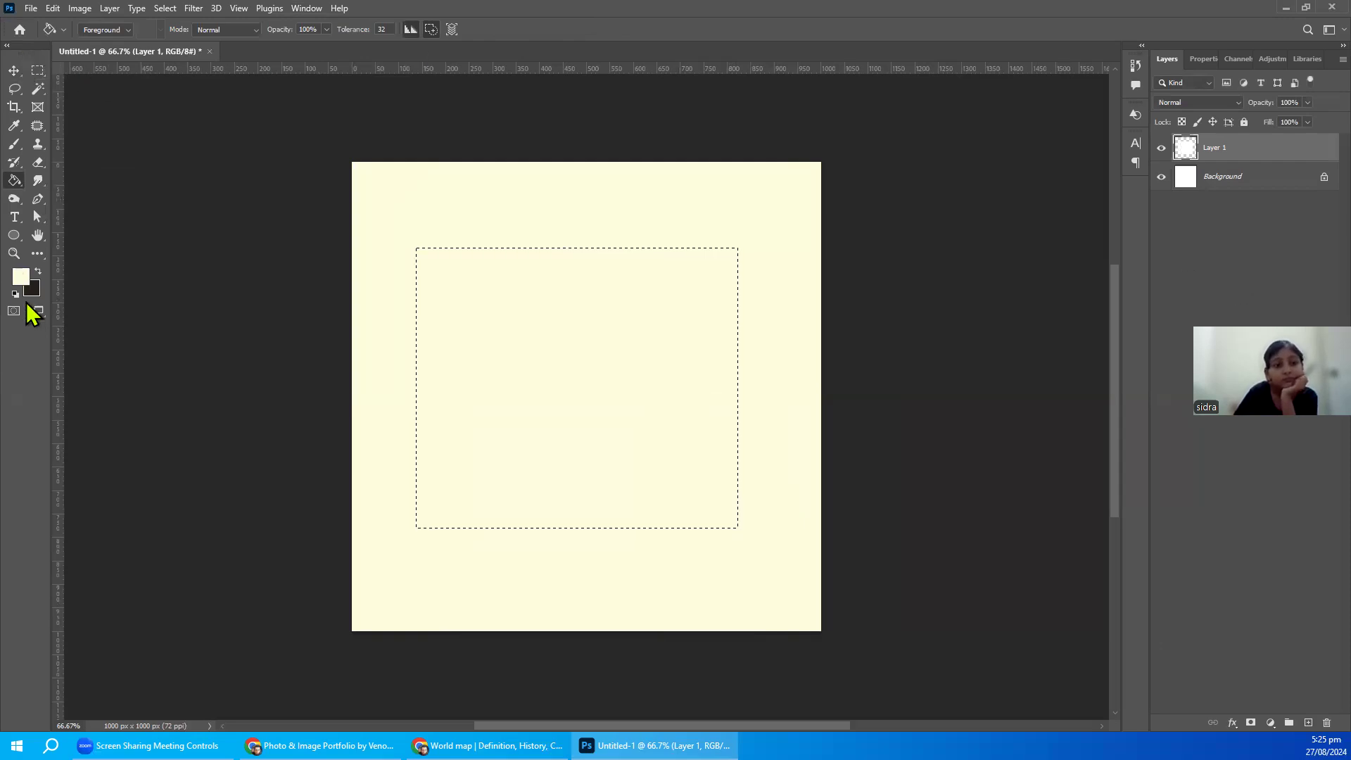
- Keep Foreground as fill source, swap colours to black, and fill the selection dark
left_click(116, 30)
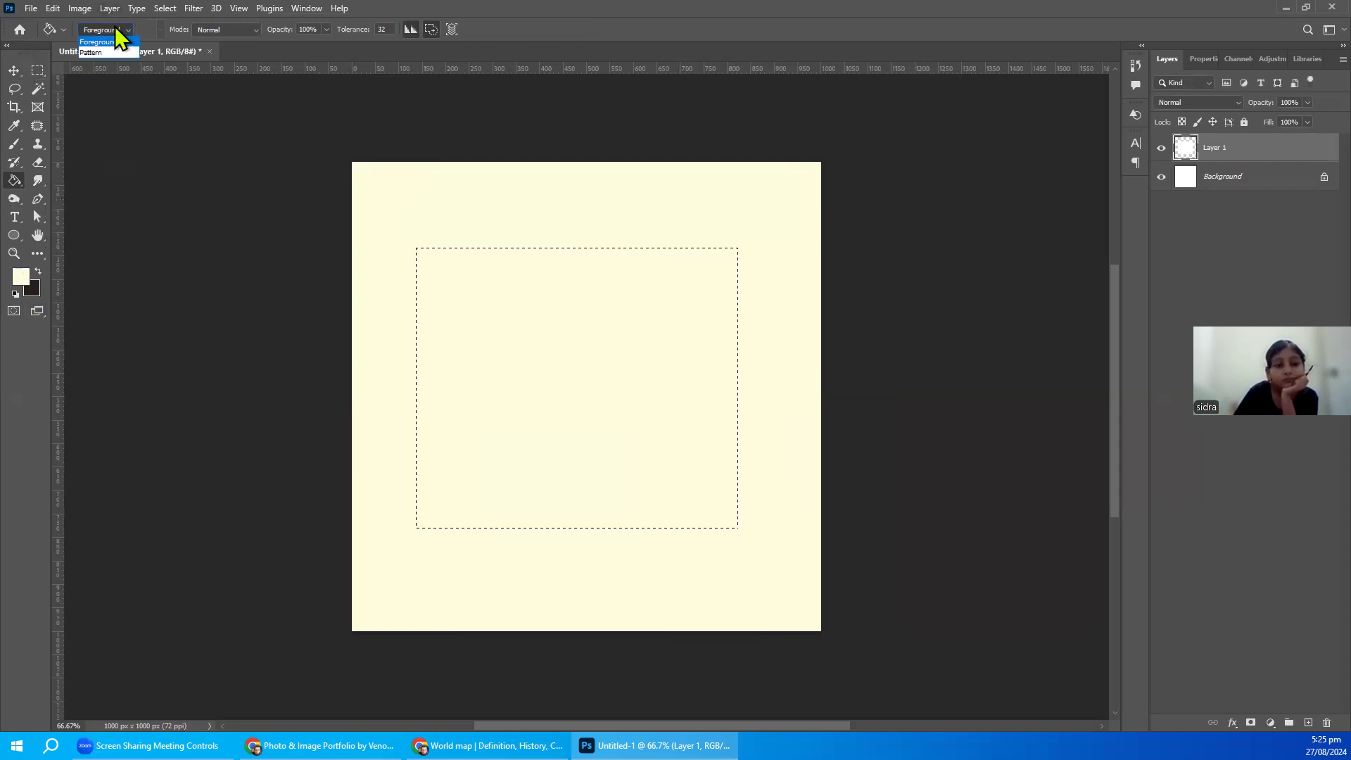
left_click(117, 30)
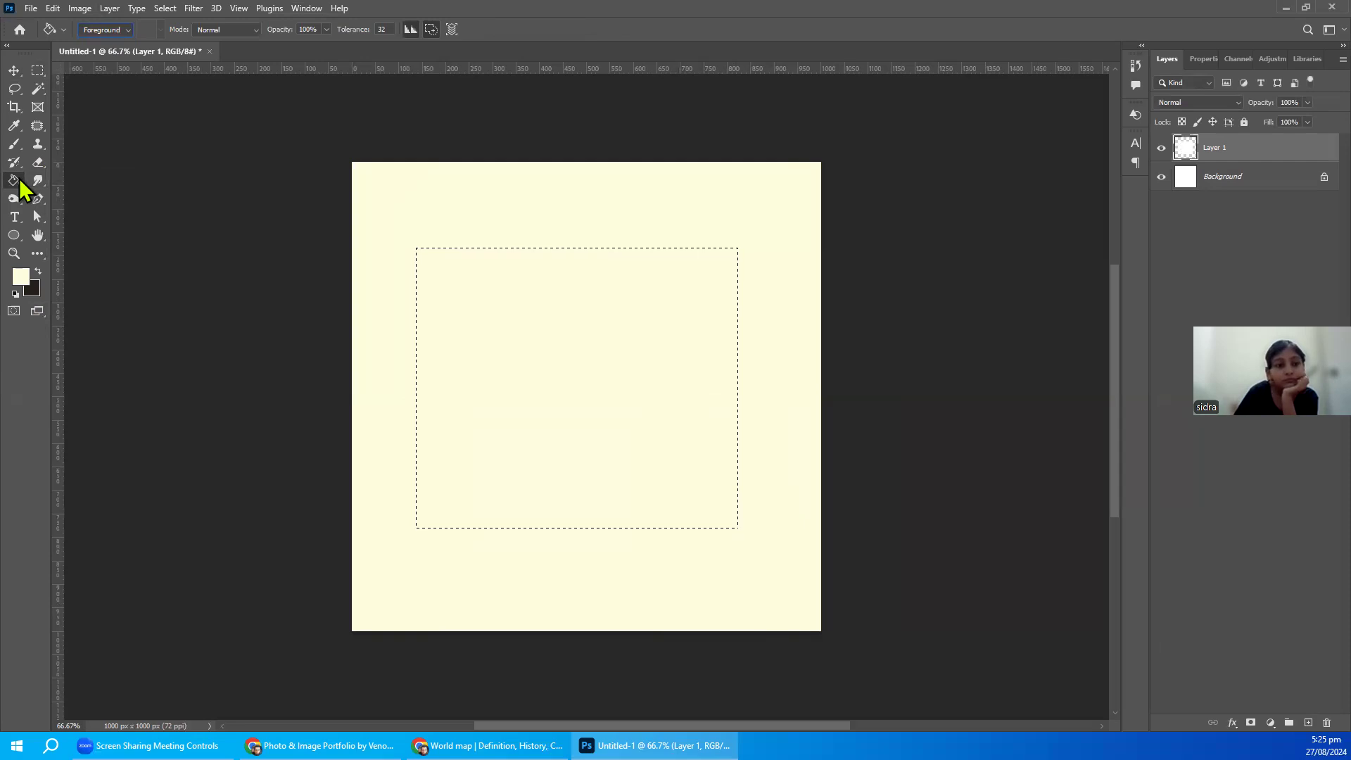
right_click(16, 182)
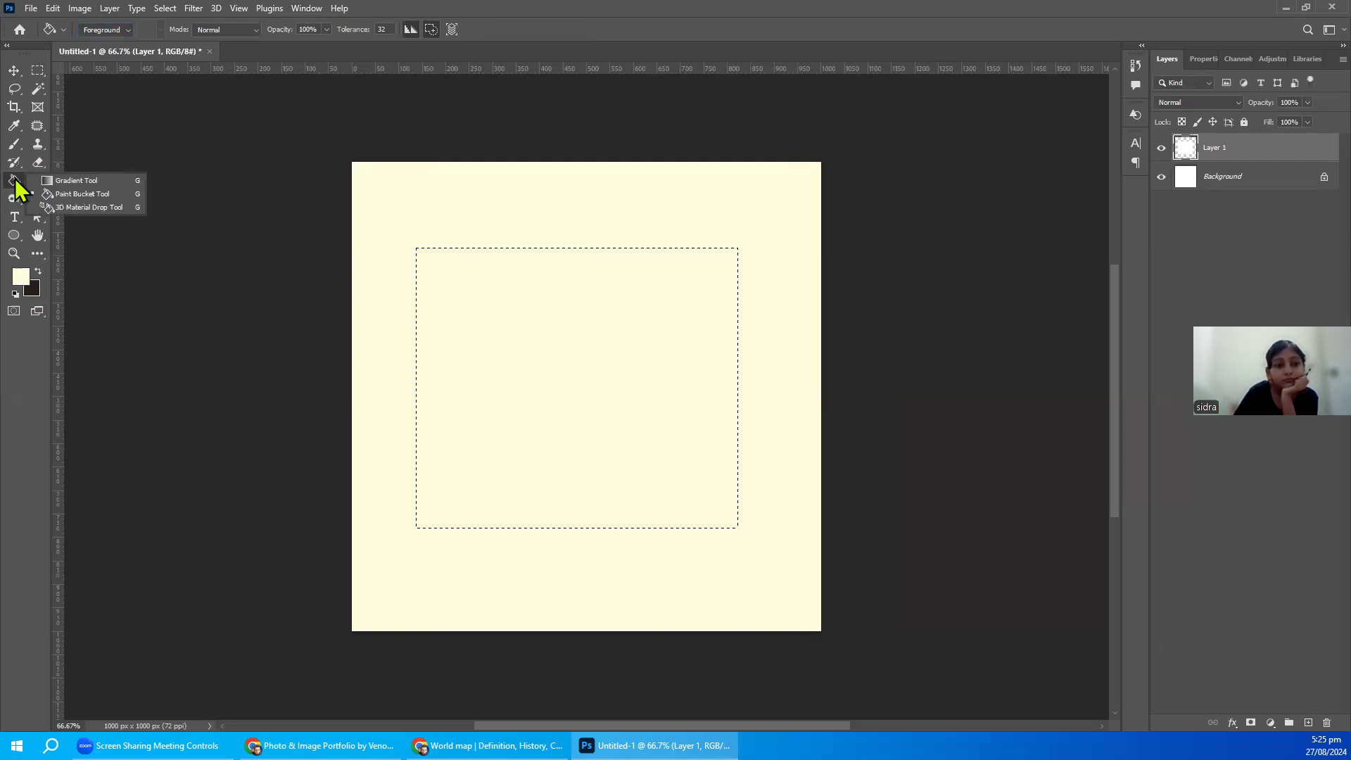
left_click(58, 196)
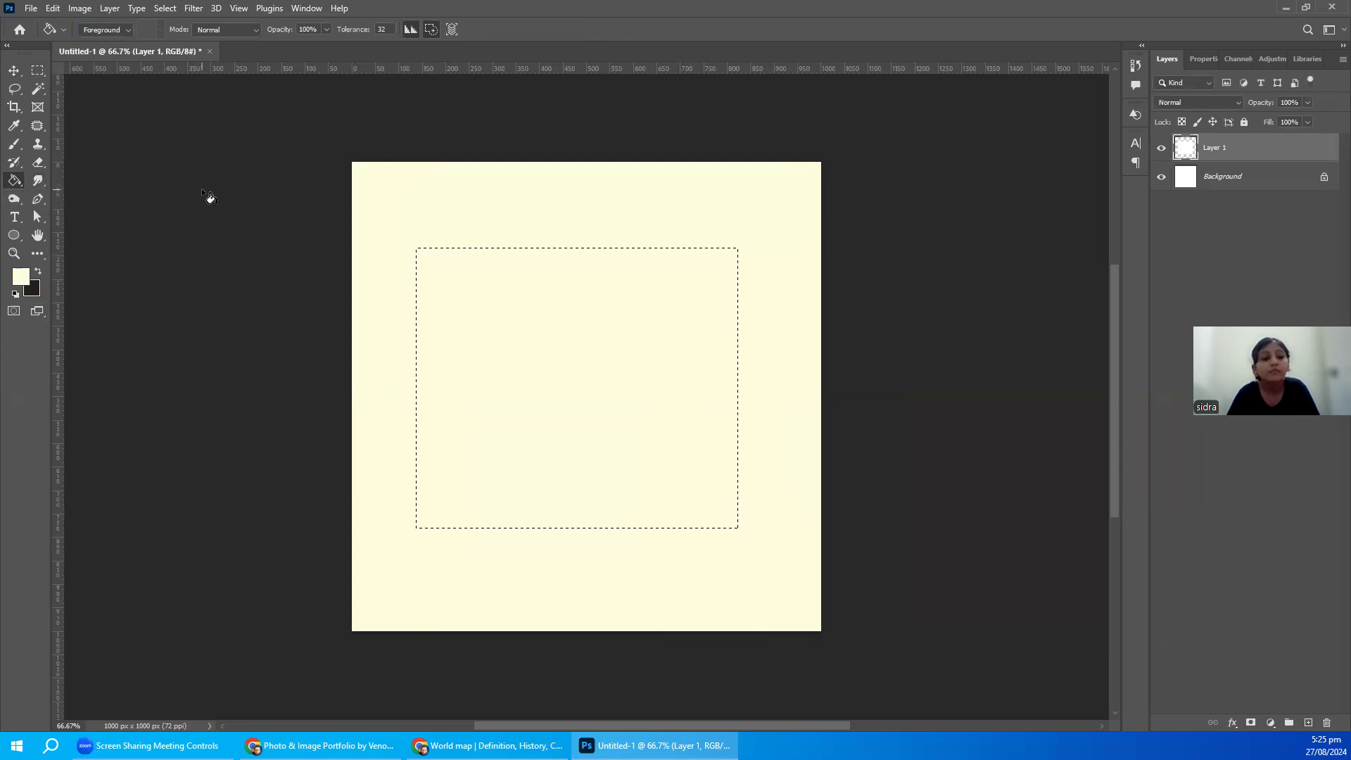
left_click(45, 31)
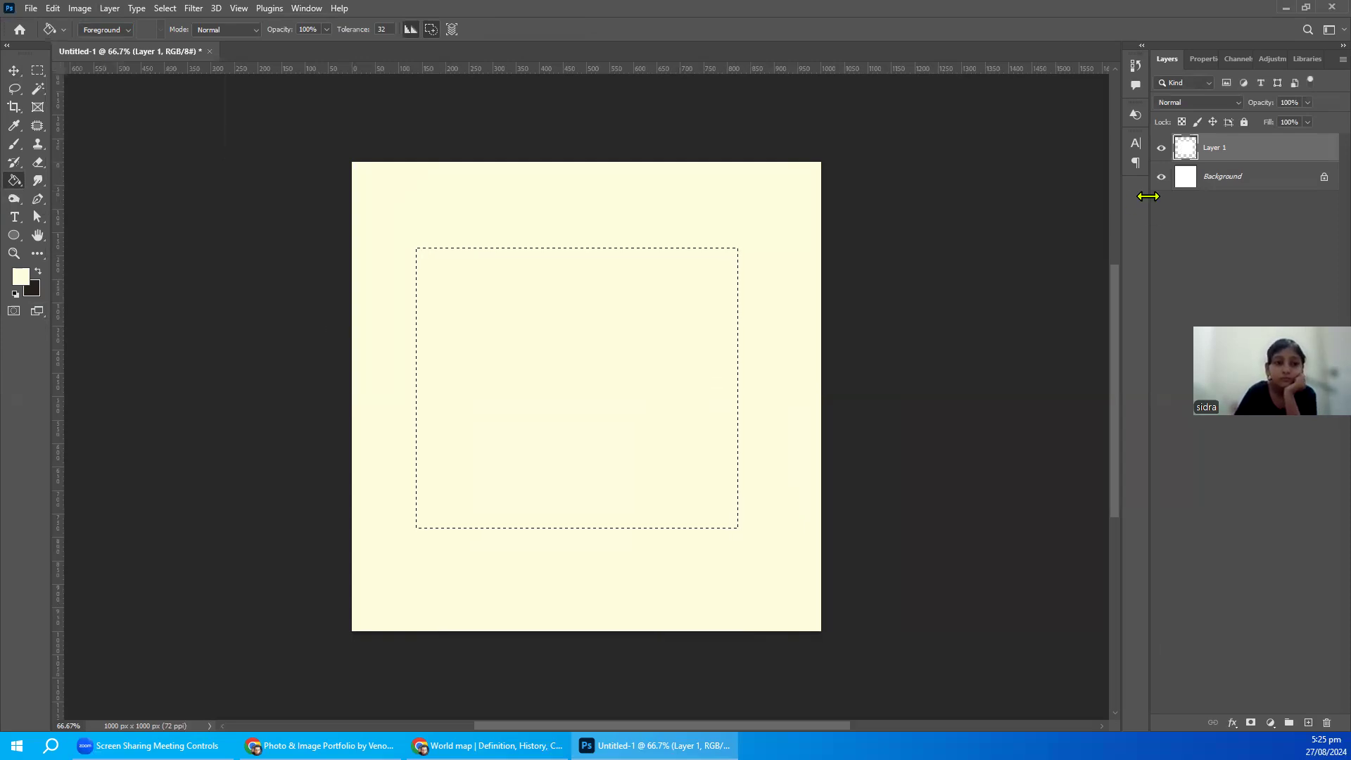
left_click(39, 272)
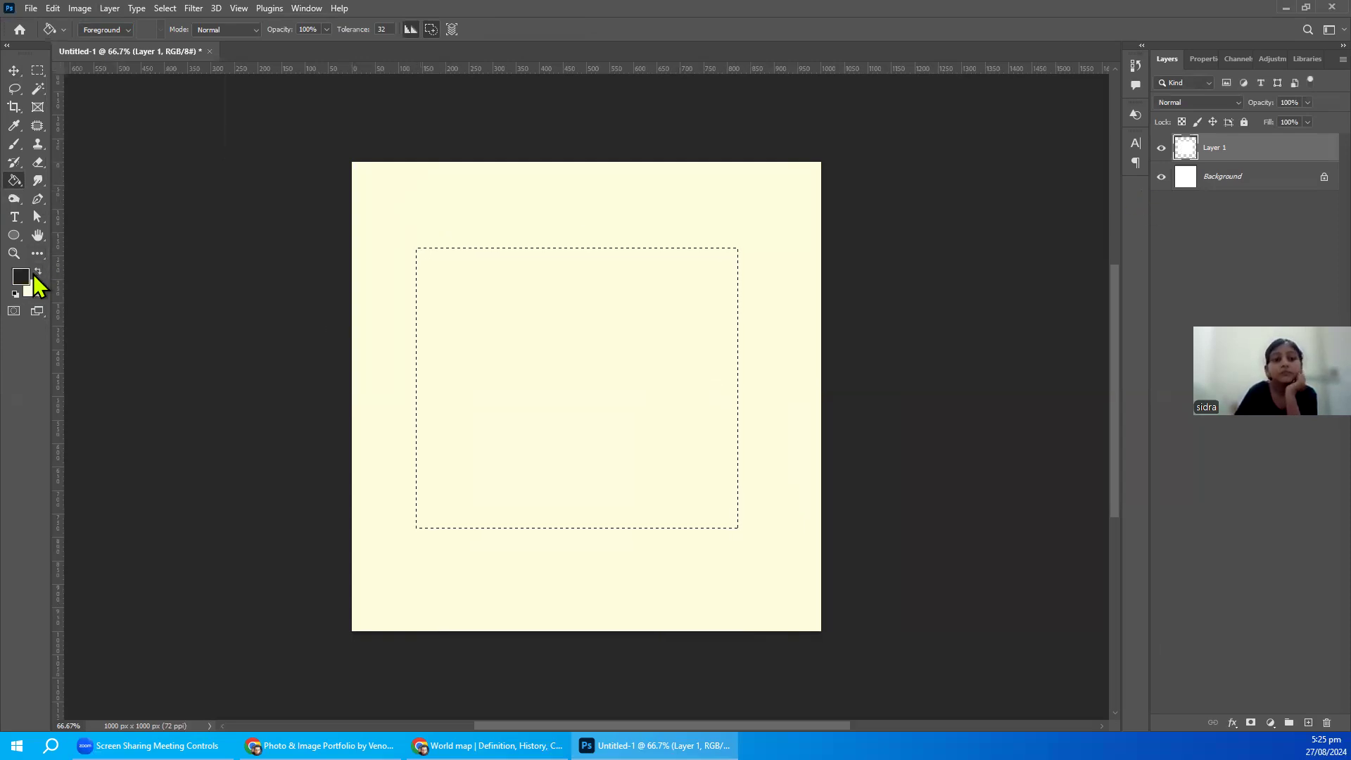
left_click(38, 272)
left_click(533, 331)
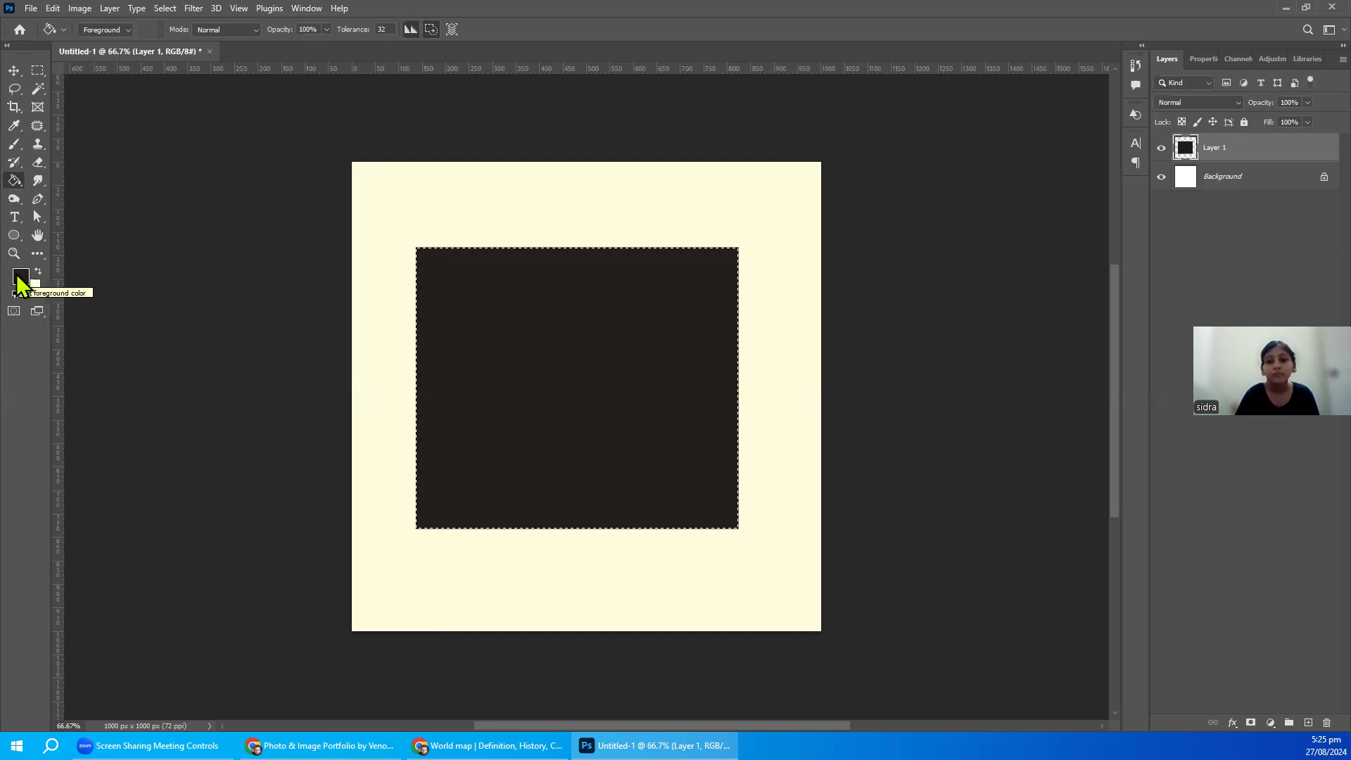
- Set the foreground colour to ff0000 and fill the rectangle with pure red
left_click(122, 30)
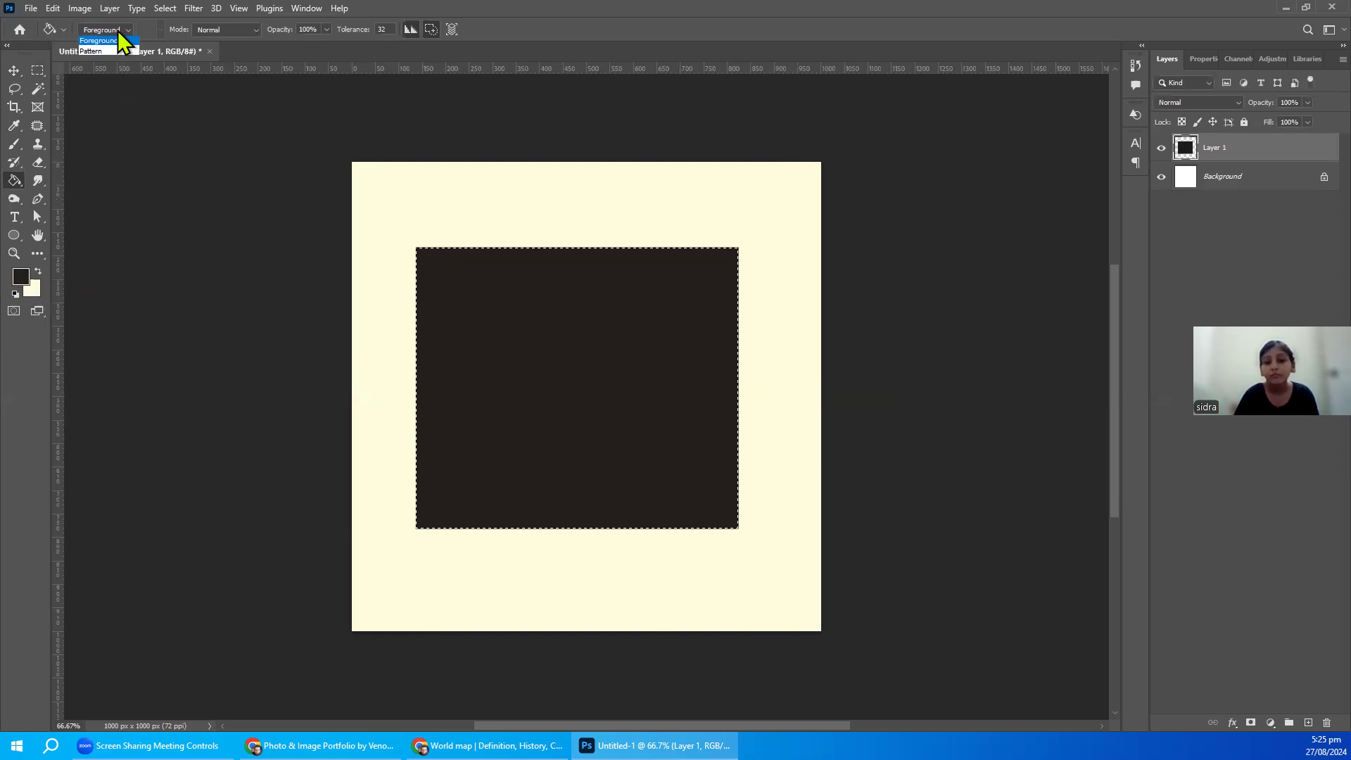
left_click(121, 31)
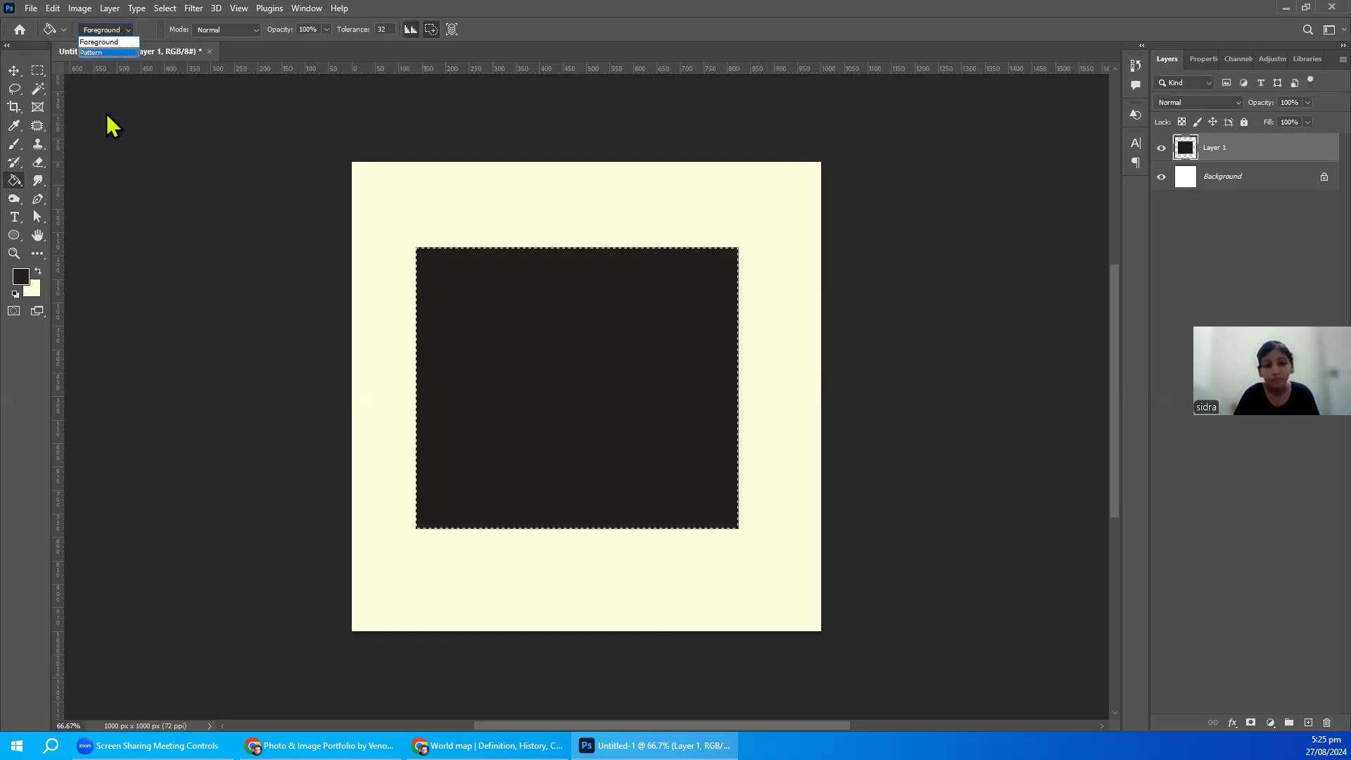
left_click(30, 285)
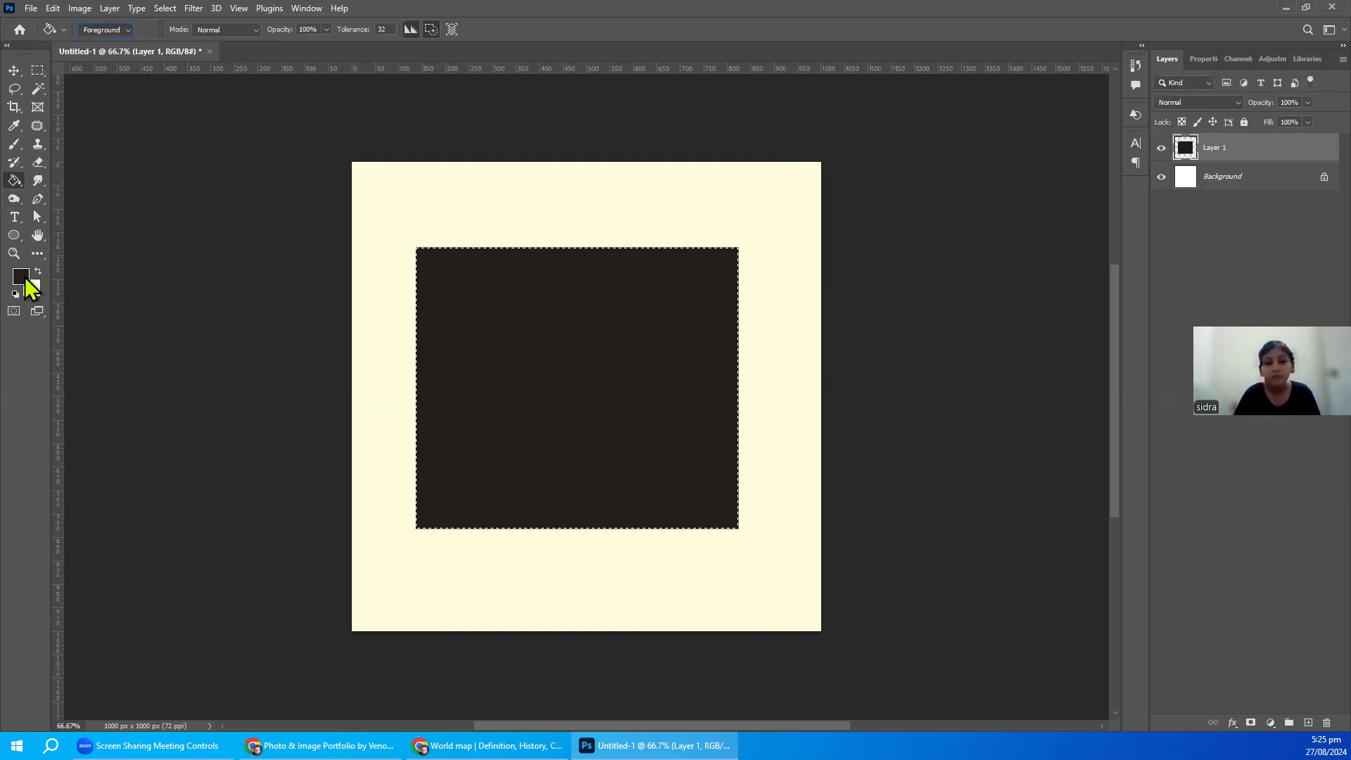
left_click(21, 277)
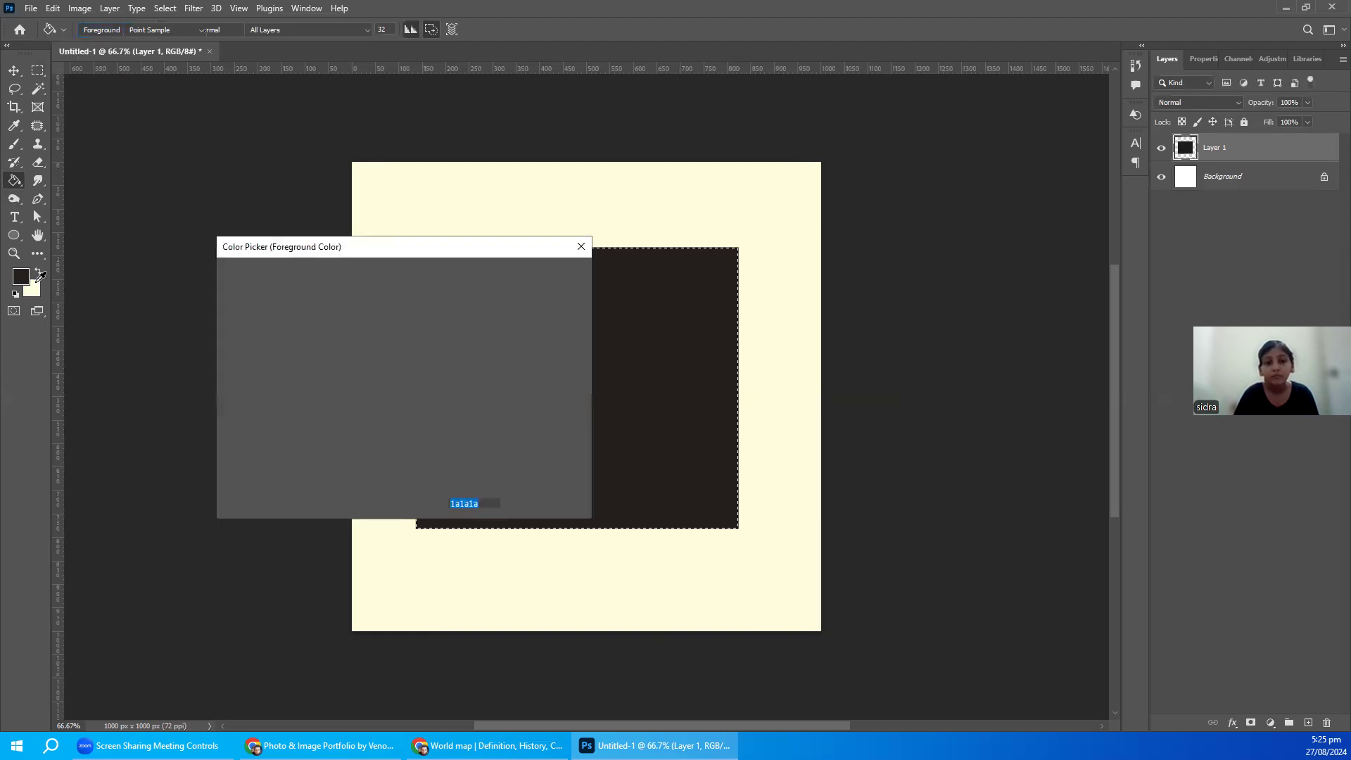
type("ff0000")
left_click(544, 276)
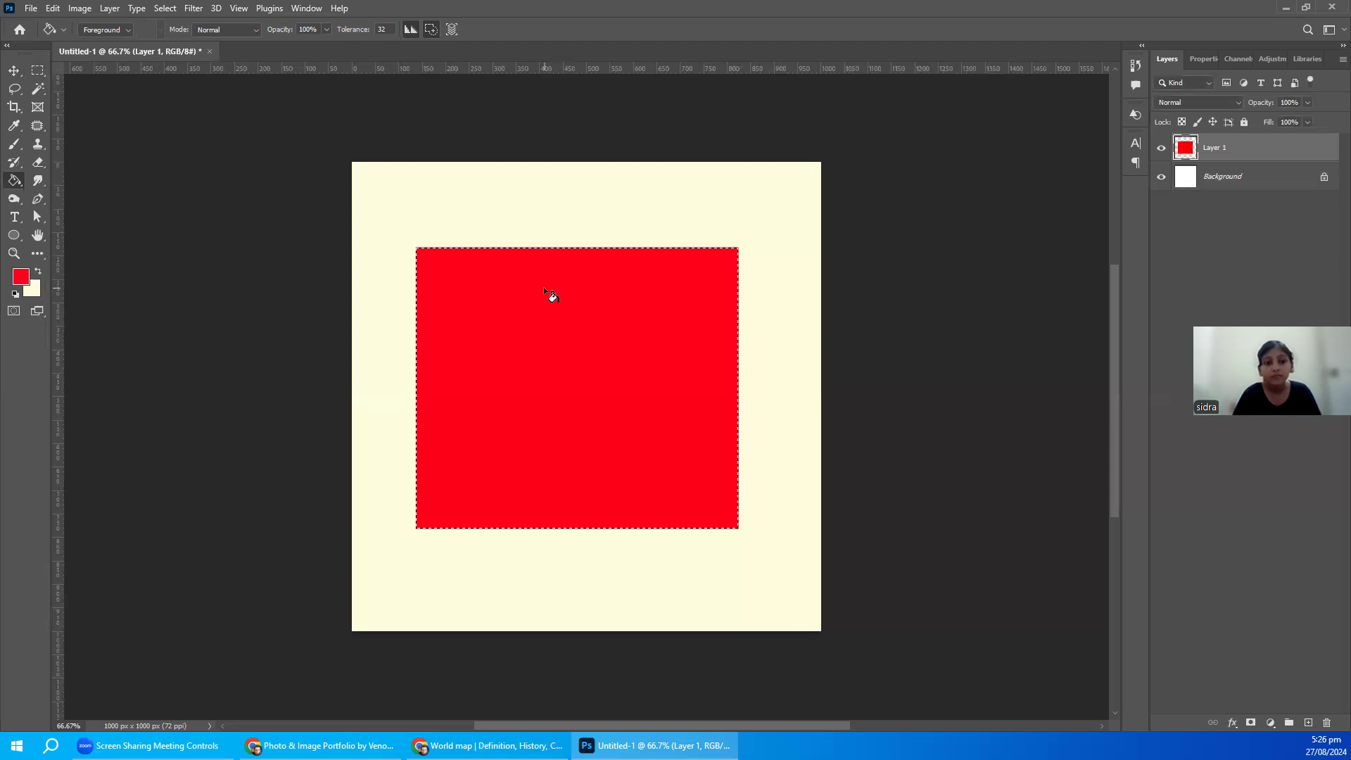
left_click(37, 70)
- Delete two top strips, a lower band, the right side and a middle band from the red shape
left_click_drag(390, 223, 541, 339)
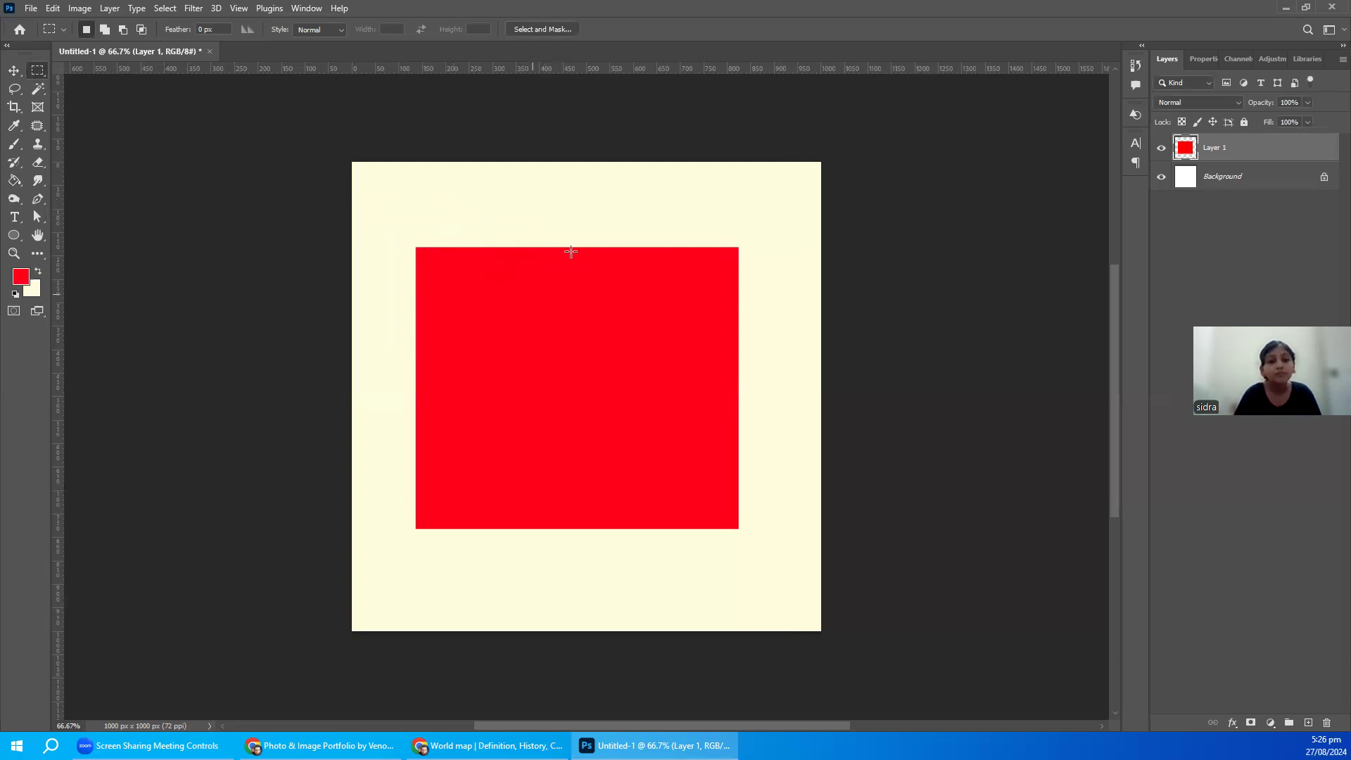
key("Delete")
left_click_drag(580, 219, 634, 329)
key("Delete")
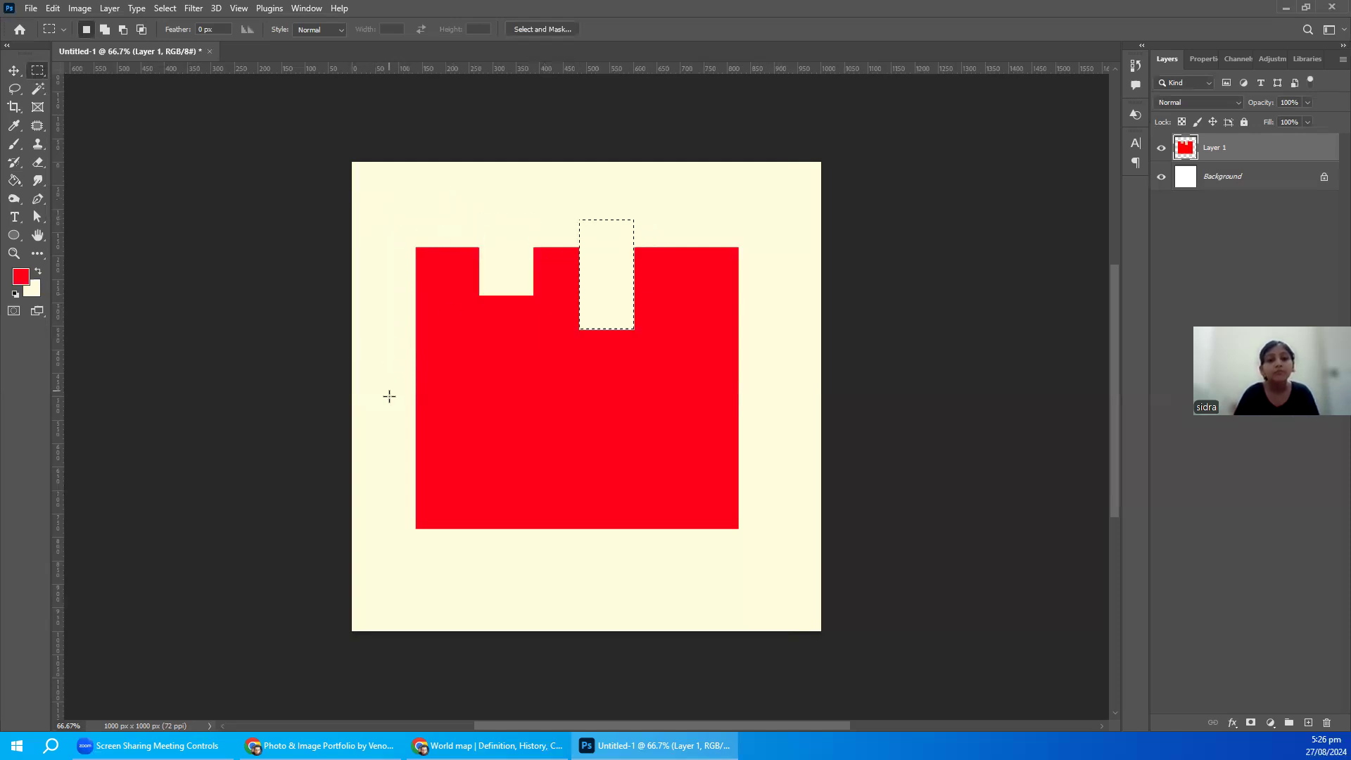
left_click_drag(389, 396, 687, 463)
key("Delete")
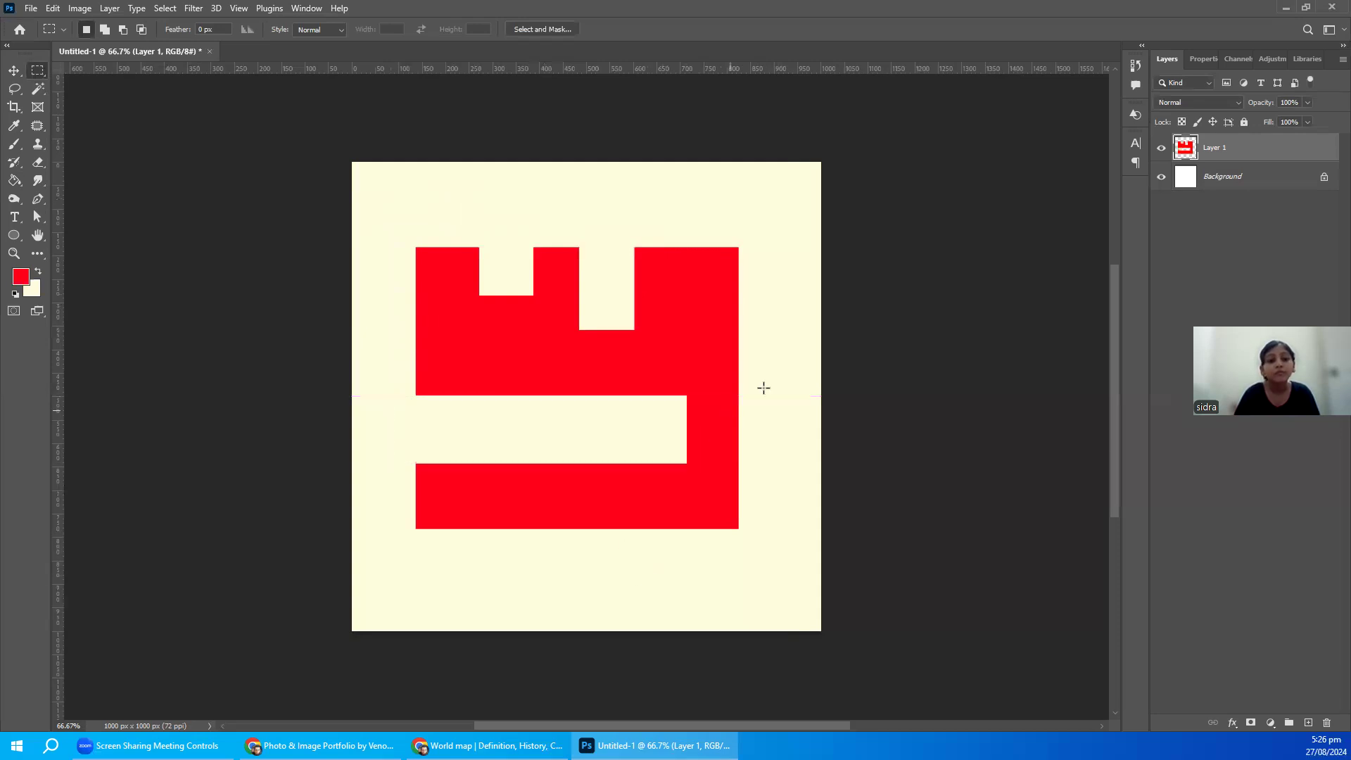
left_click_drag(765, 344, 672, 477)
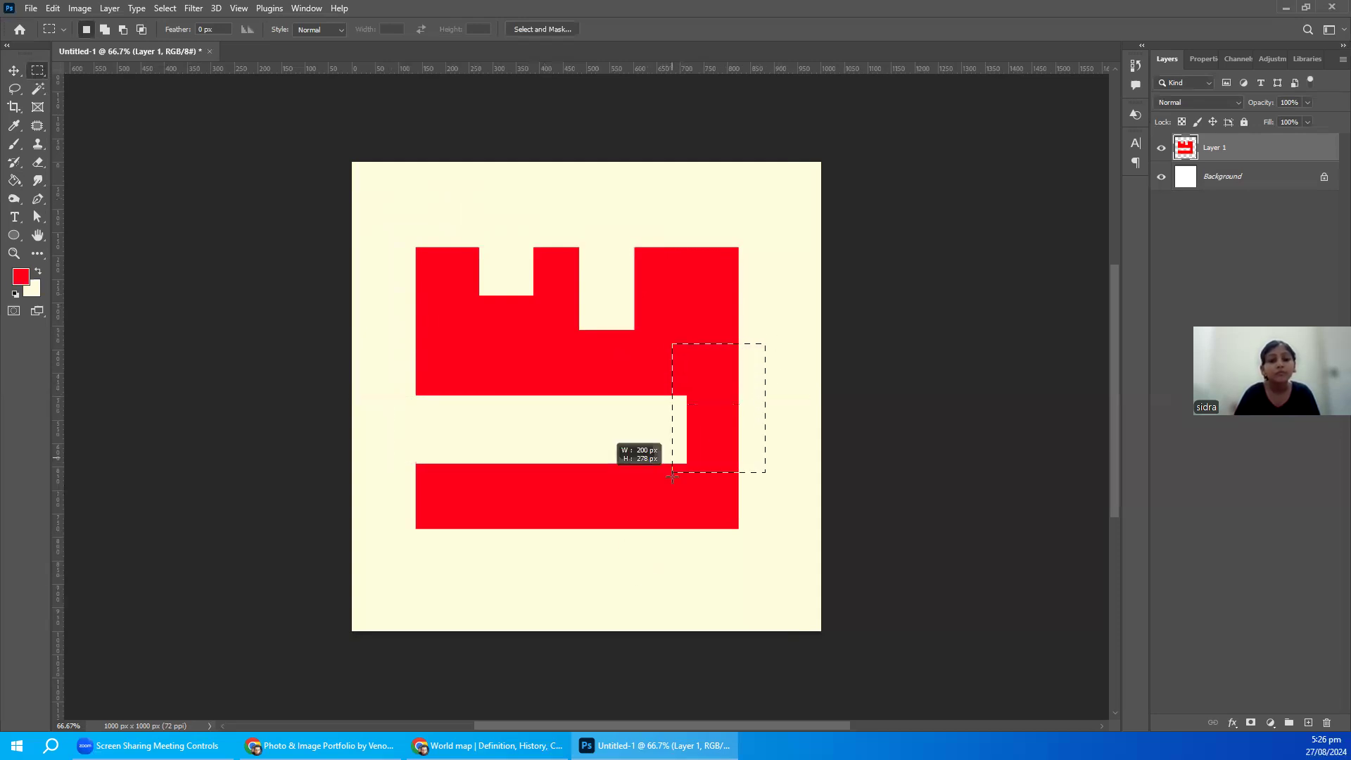
key("Delete")
left_click_drag(353, 328, 776, 374)
key("Delete")
- Select around the middle red bar and zoom in and out to inspect its edges
left_click_drag(393, 355, 720, 445)
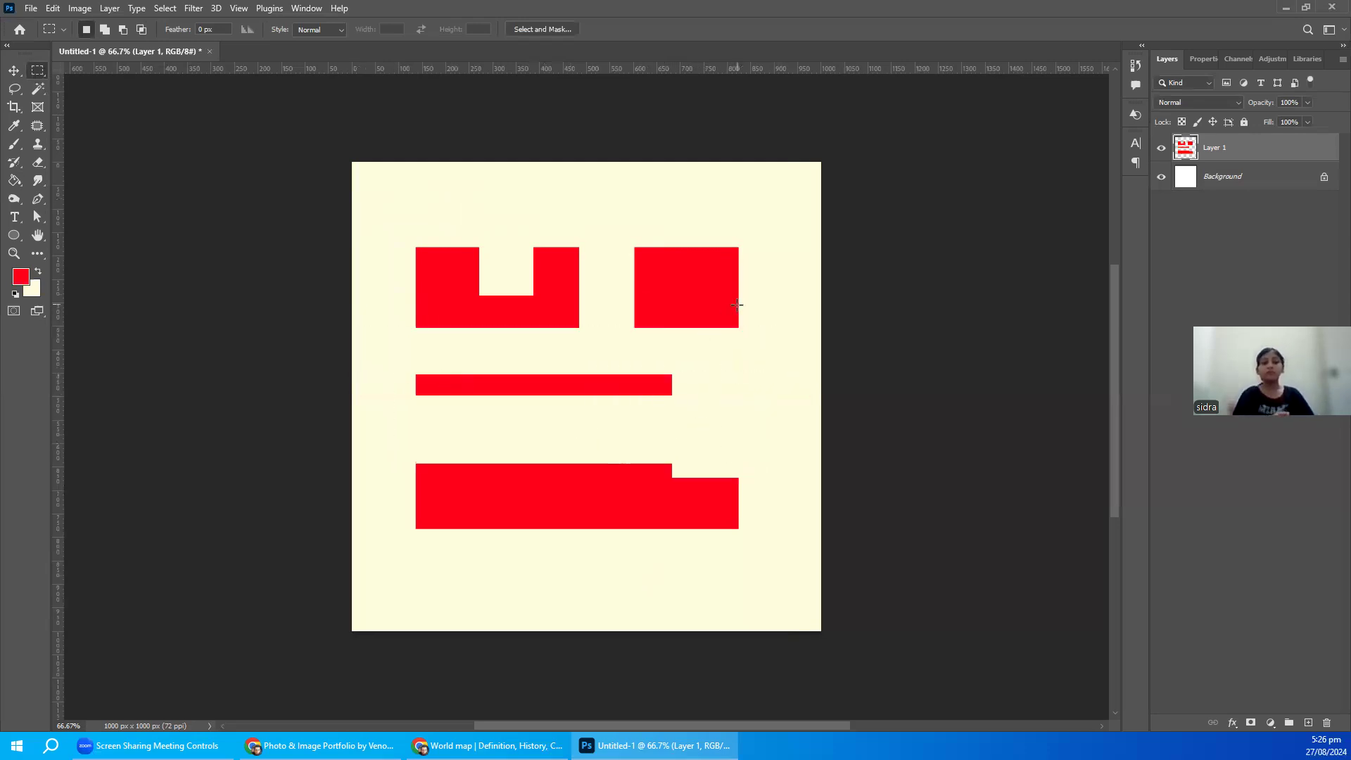
key("ctrl+plus")
key("ctrl+plus")
key("ctrl+plus")
key("ctrl+plus")
key("ctrl+plus")
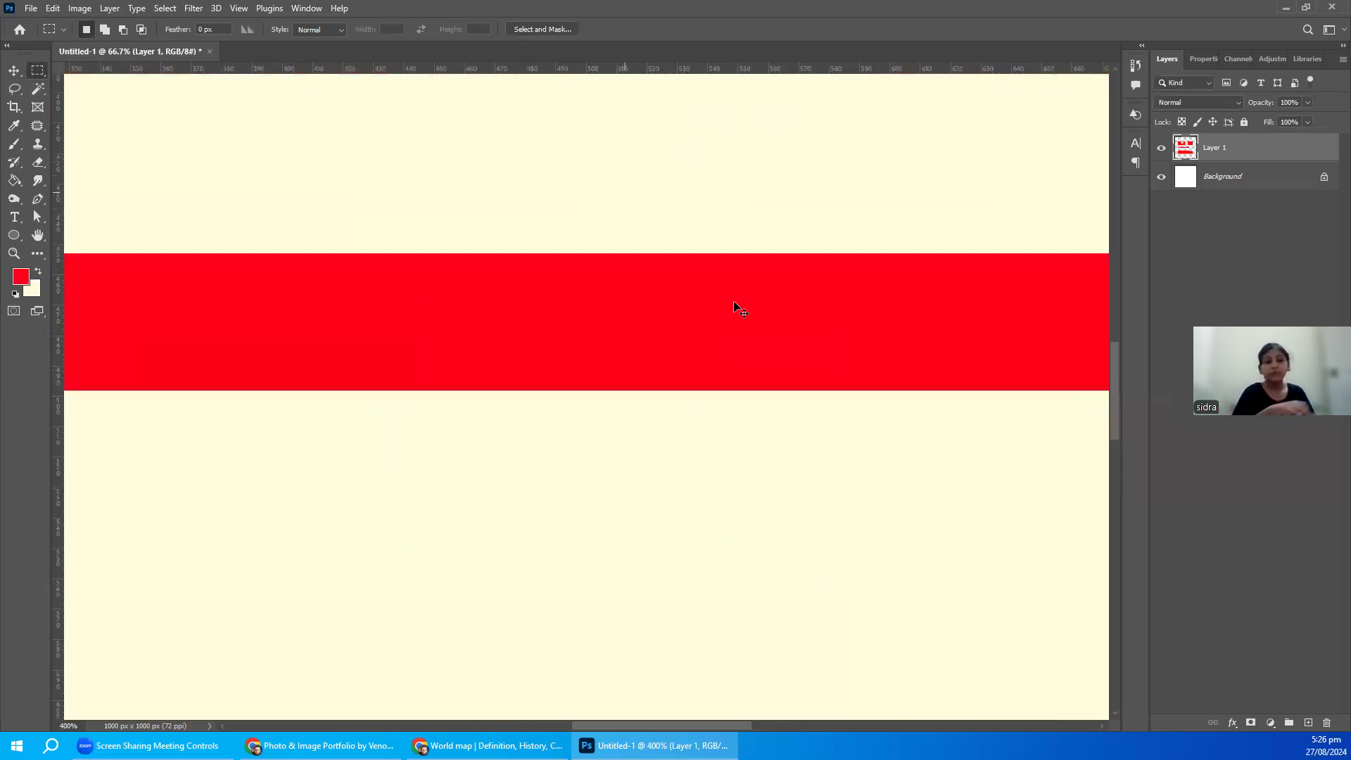
key("ctrl+plus")
key("ctrl+plus")
key("ctrl+plus")
key("ctrl+plus")
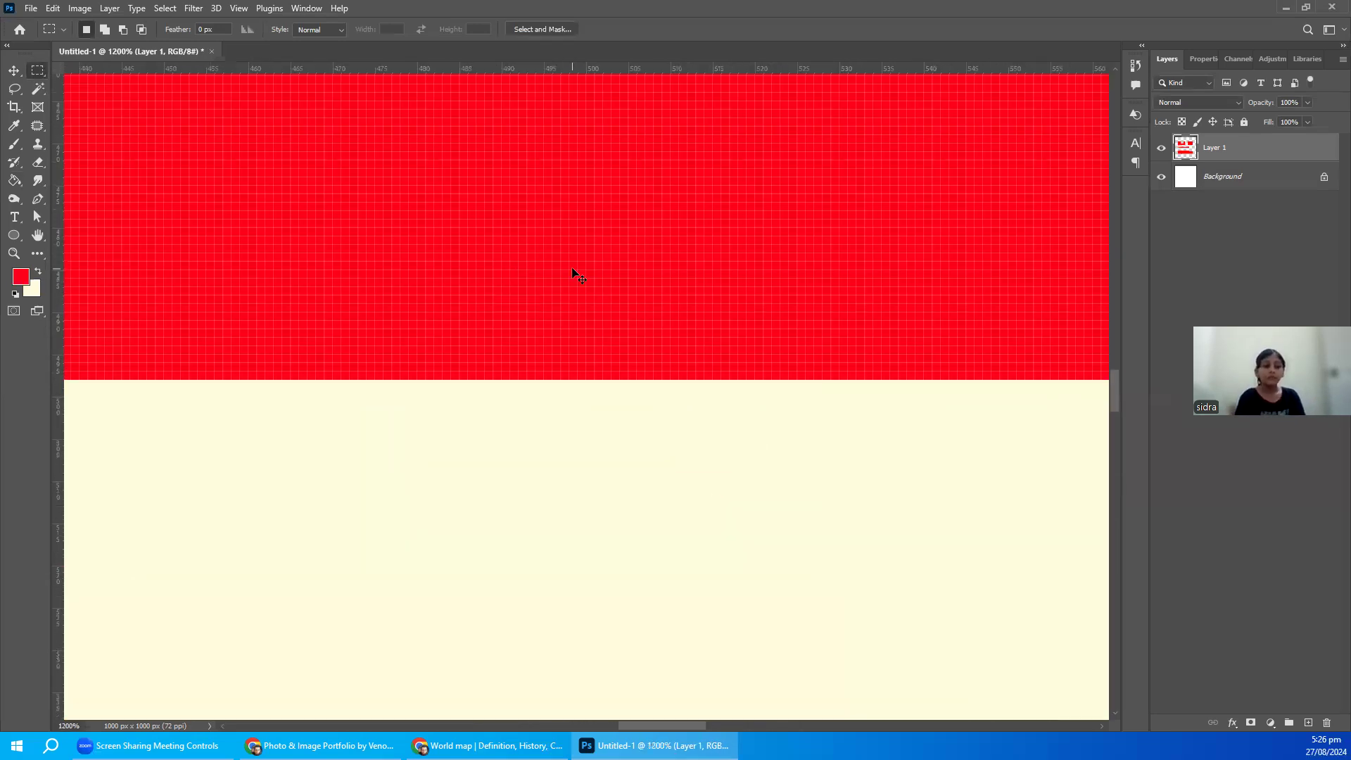
key("ctrl+minus")
key("ctrl+minus")
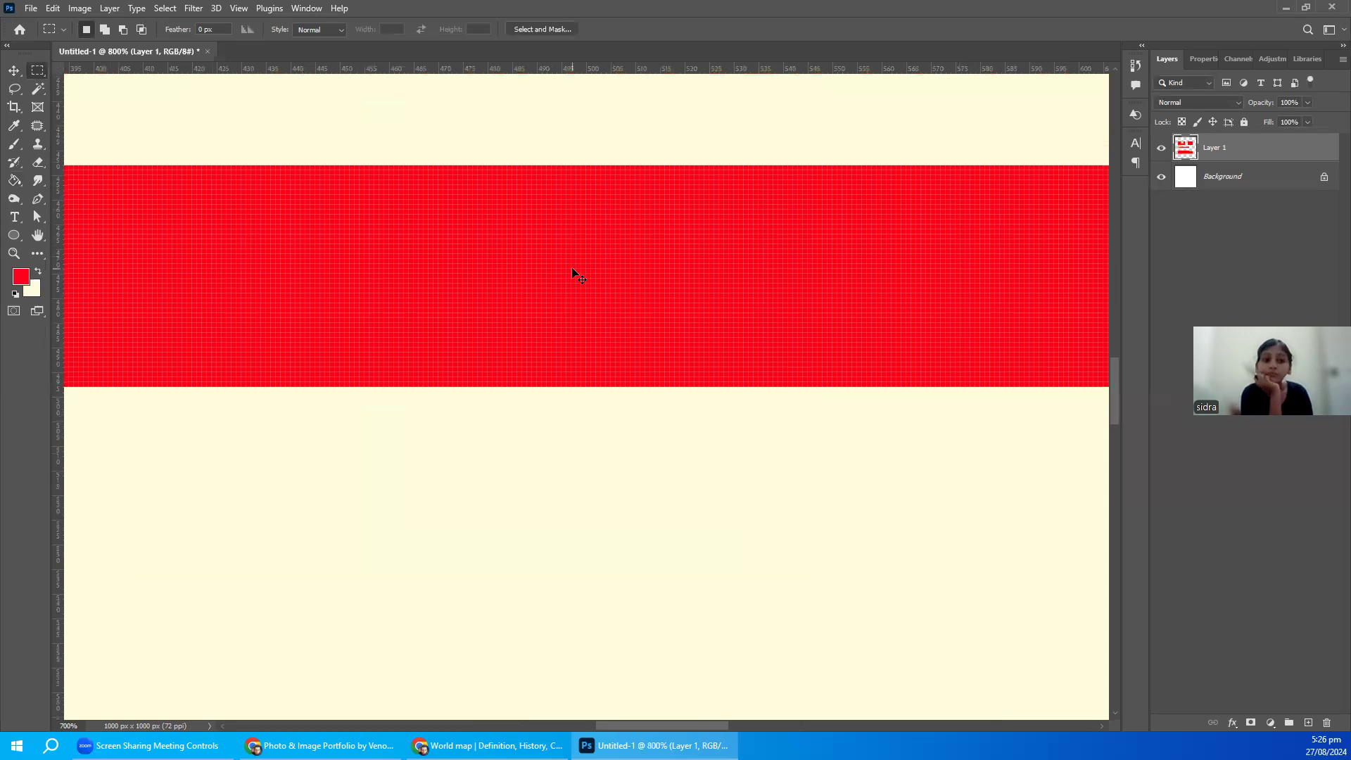
key("ctrl+minus")
key("ctrl+minus")
key("ctrl+minus")
key("ctrl+minus")
key("ctrl+minus")
key("ctrl+minus")
key("ctrl+minus")
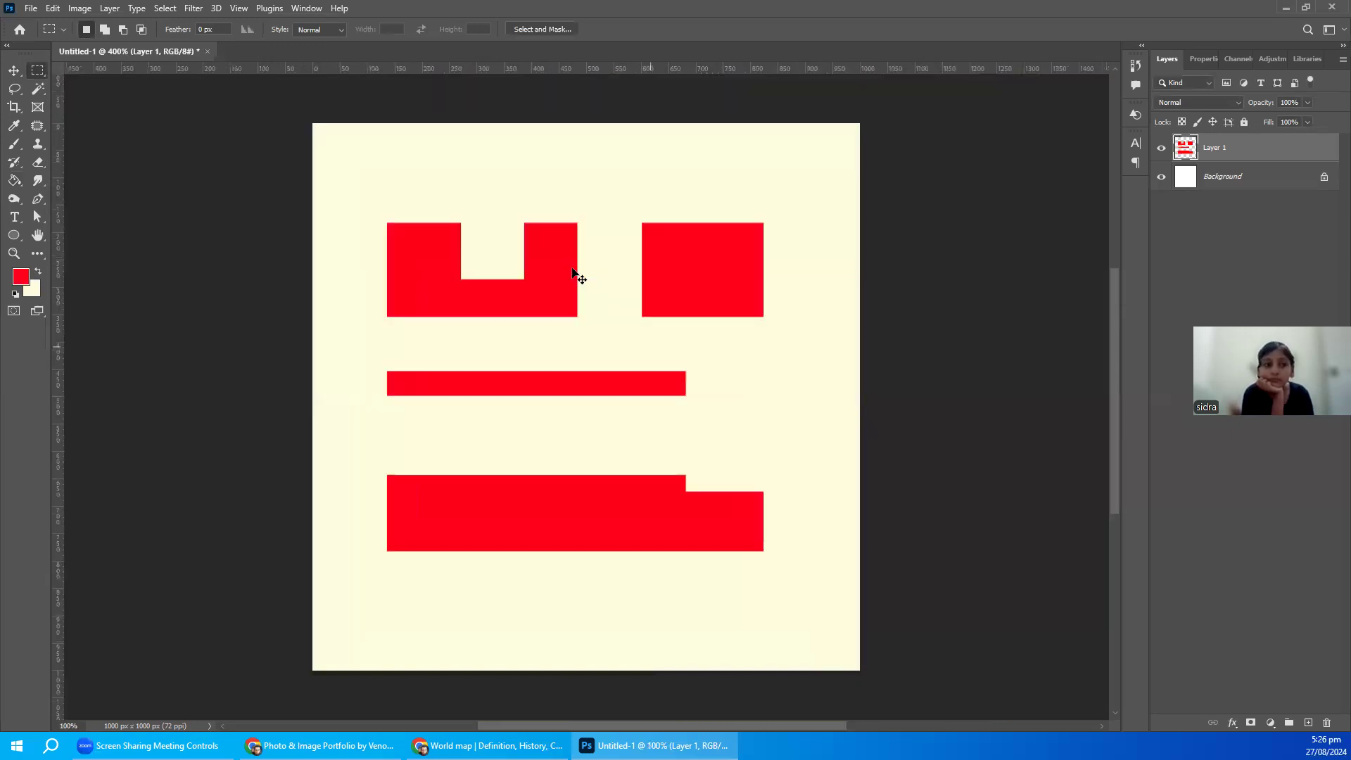
key("ctrl+minus")
key("ctrl+plus")
key("ctrl+plus")
key("ctrl+minus")
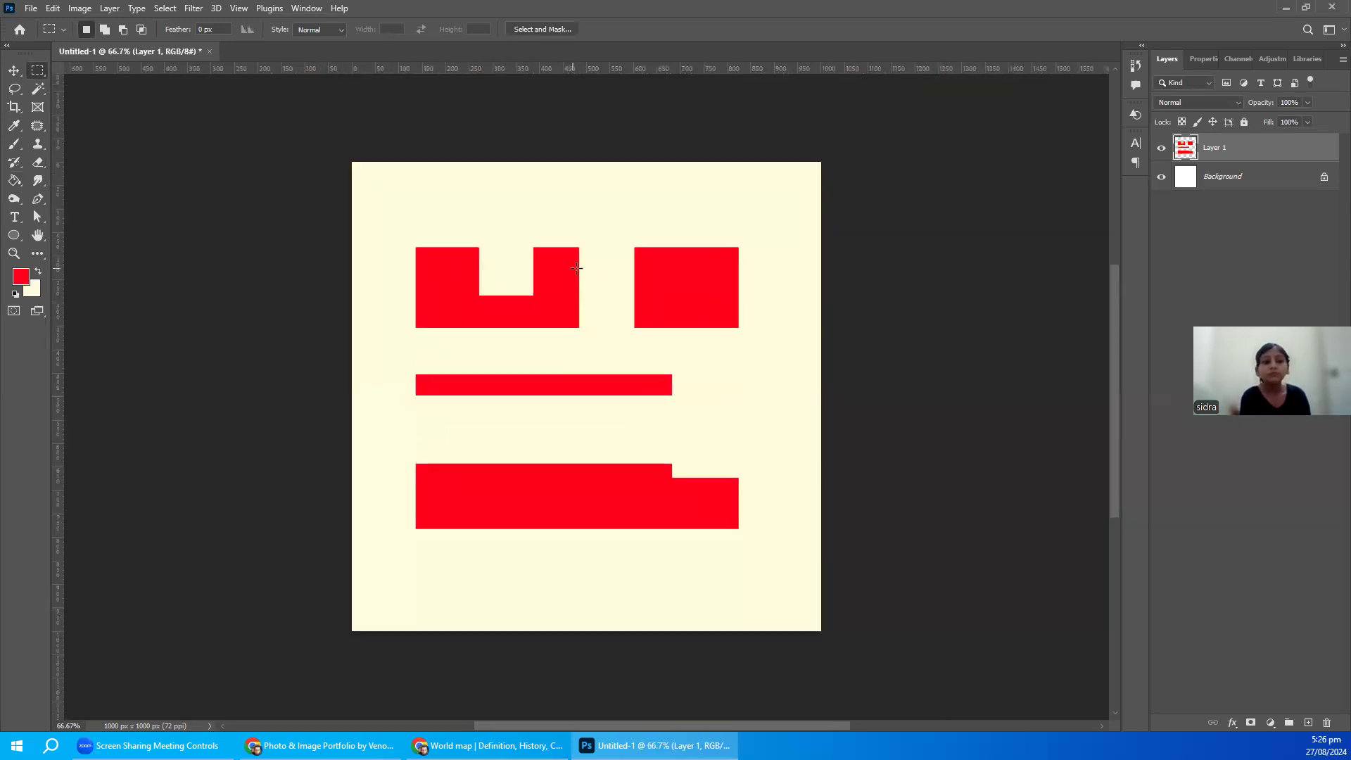
left_click(51, 746)
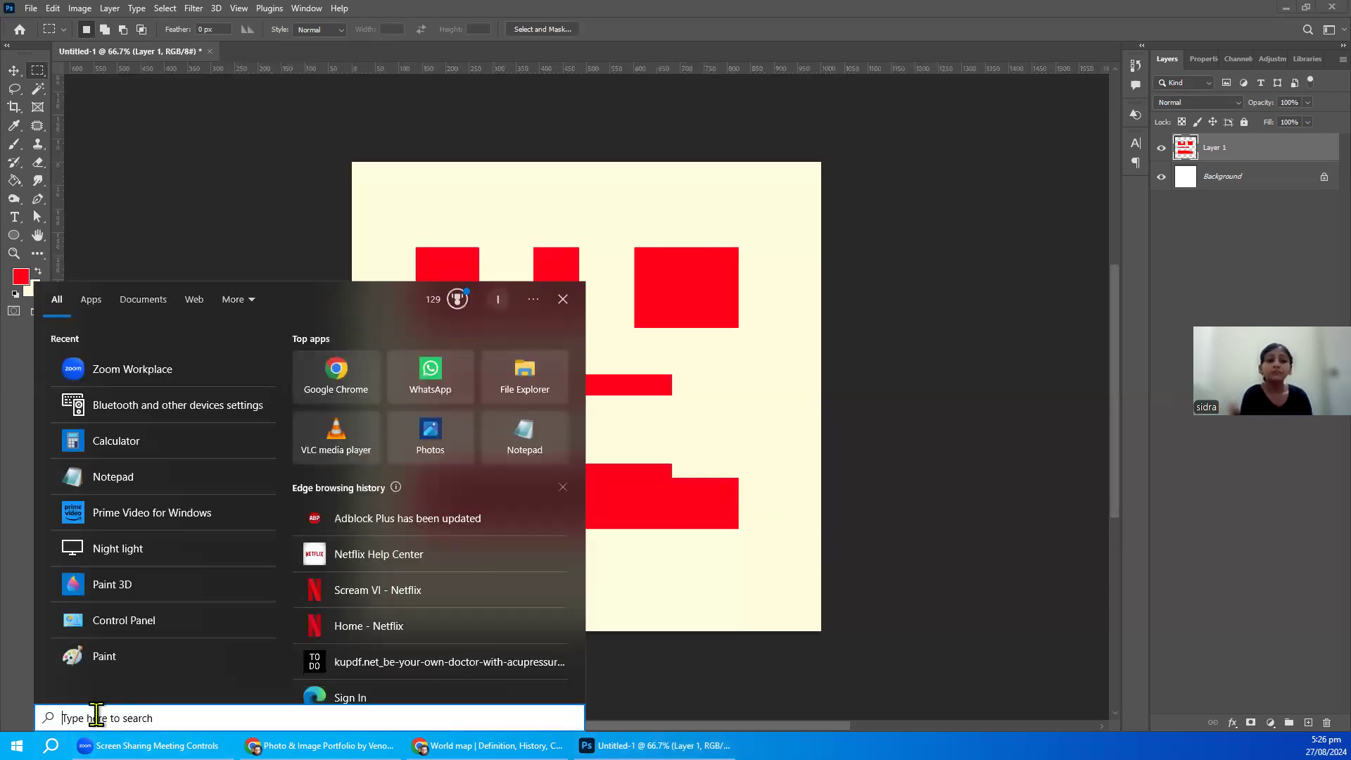
type("white")
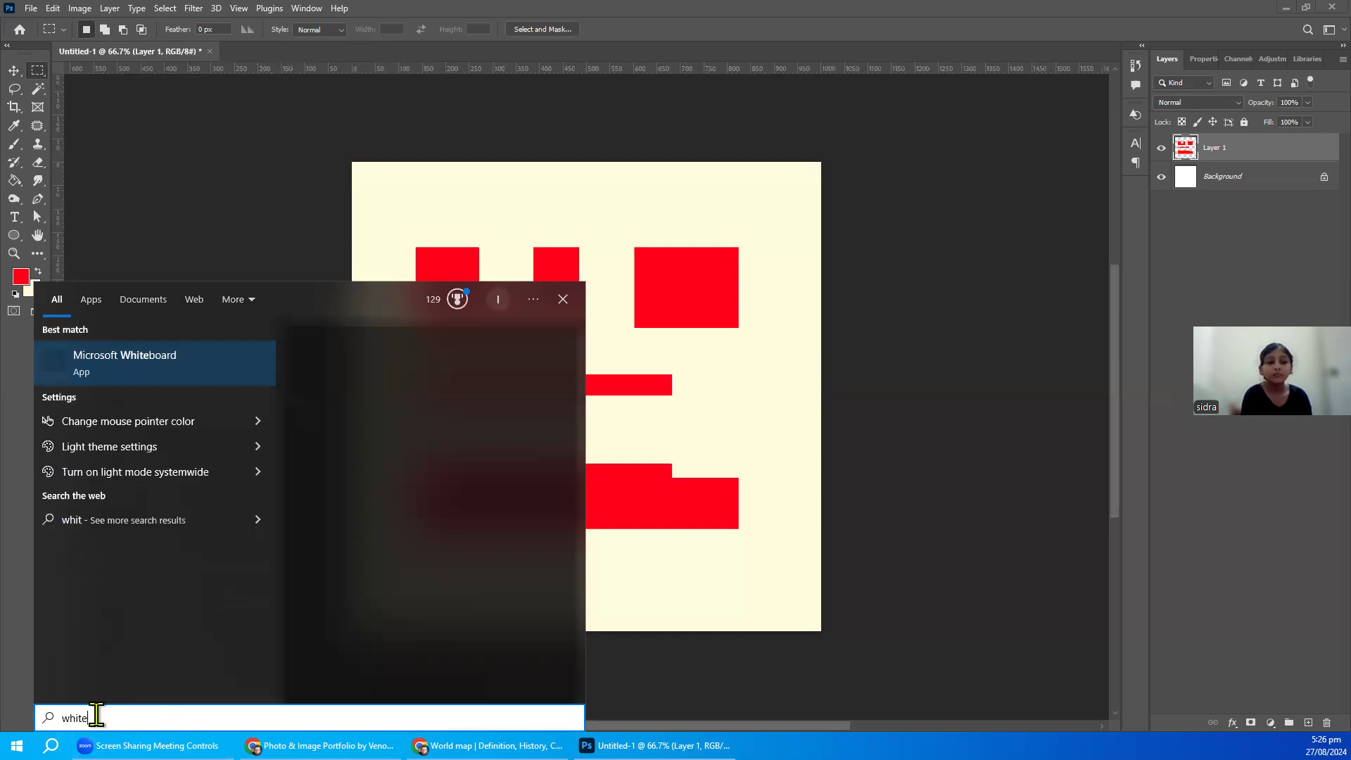
key("Escape")
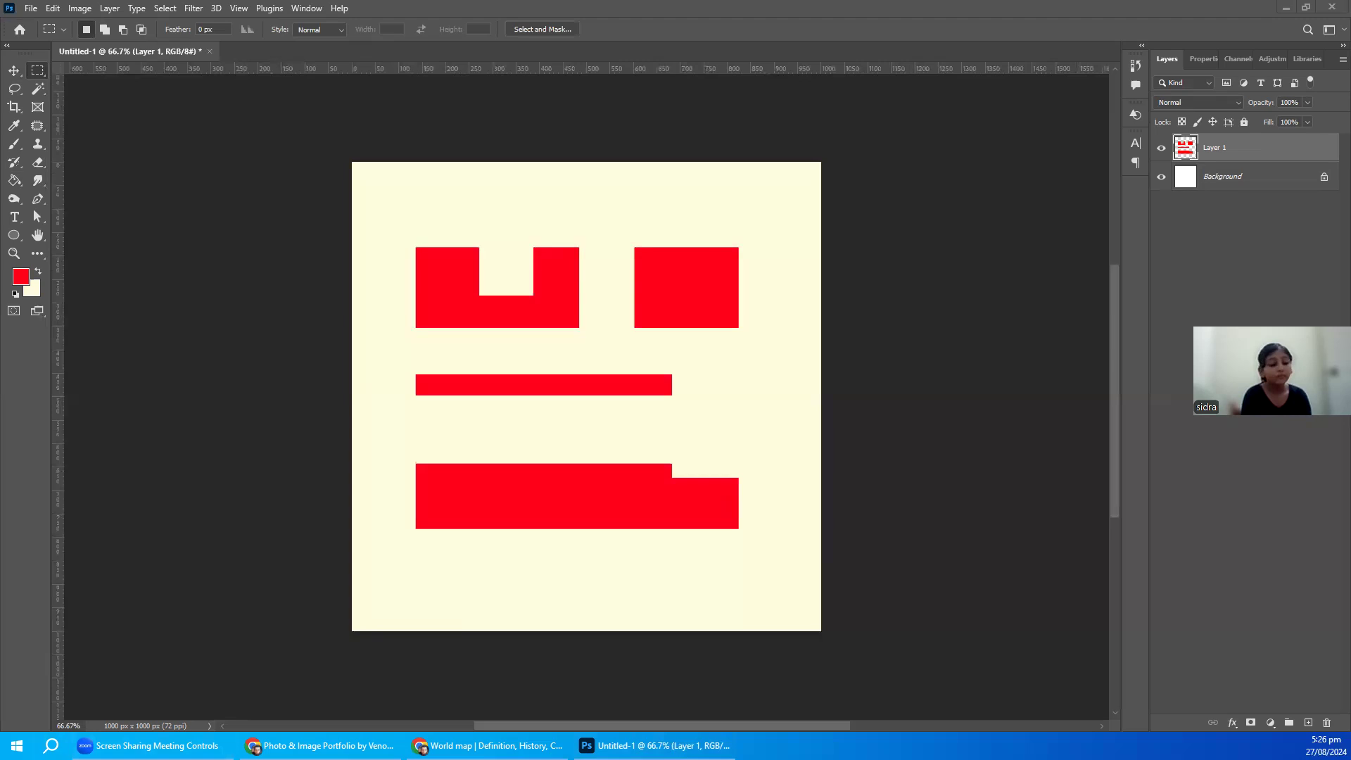
left_click(39, 69)
- Erase all red blocks and draw a large circular selection near the canvas centre
left_click_drag(403, 217, 783, 565)
left_click(696, 484)
key("Delete")
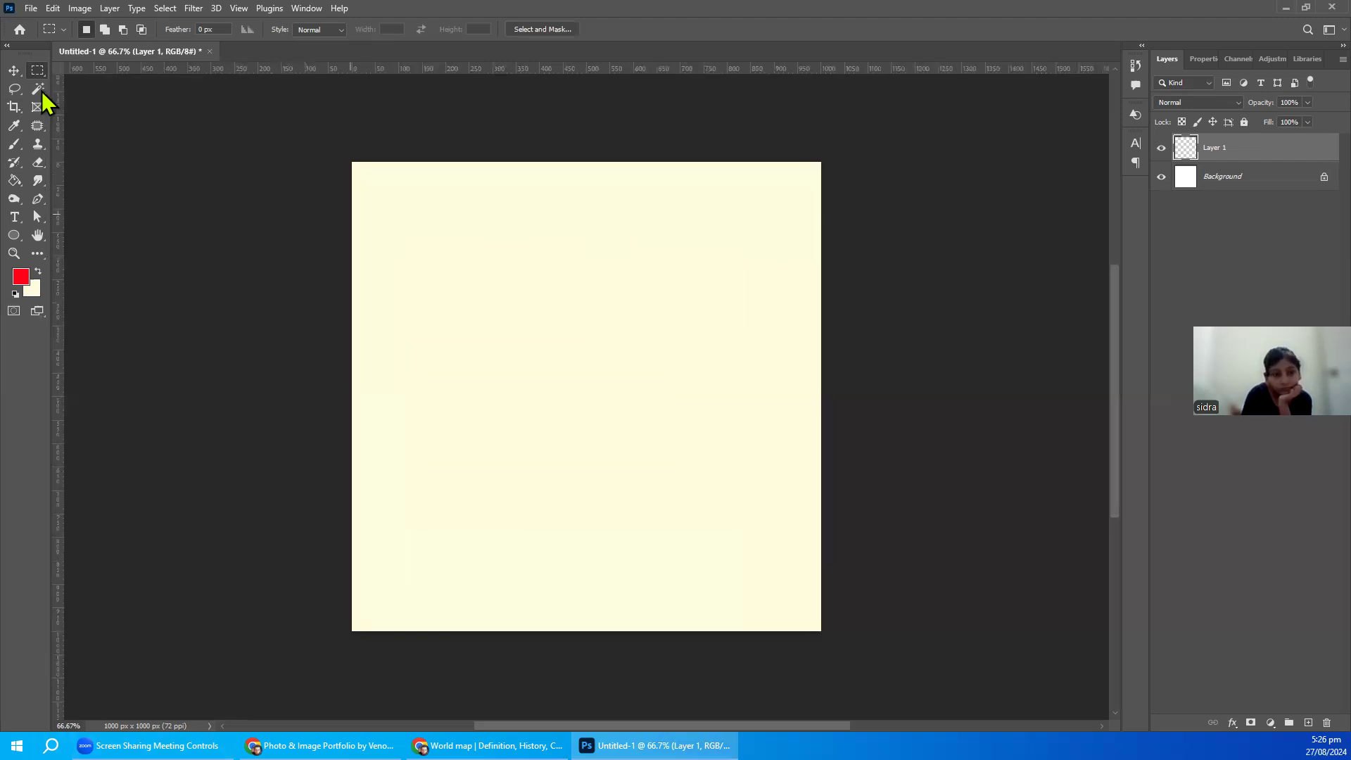
right_click(40, 74)
left_click(77, 84)
left_click_drag(411, 242, 722, 562)
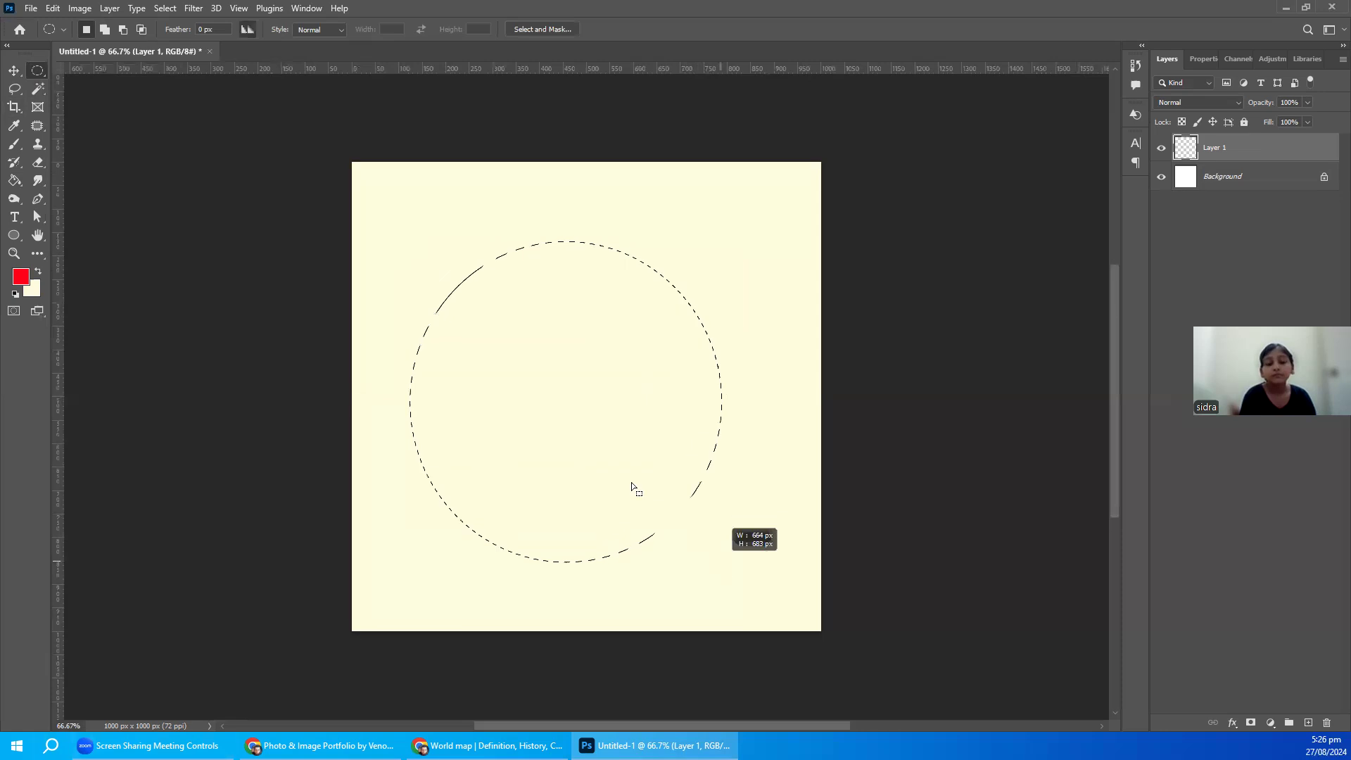
- Subtract an offset circle to leave a crescent, fill it red, and deselect
key("alt")
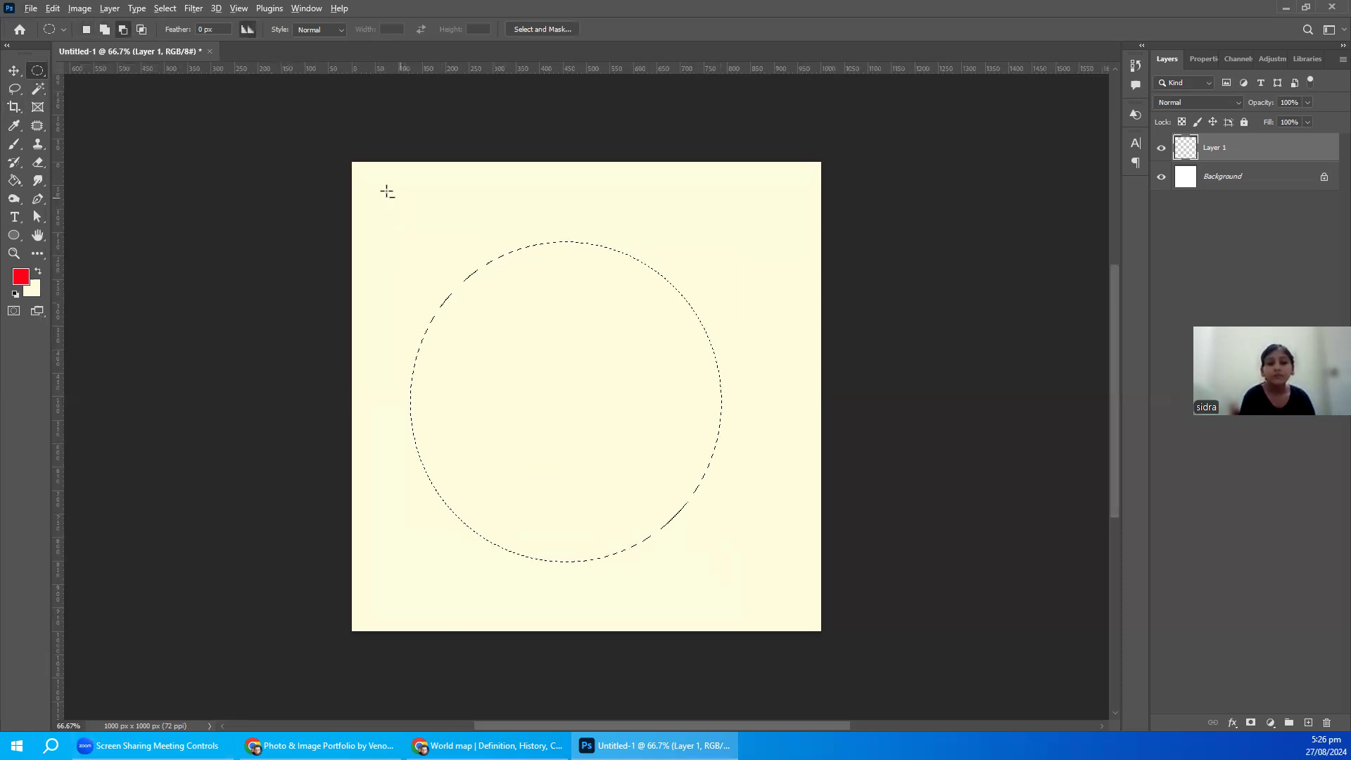
left_click_drag(663, 469, 678, 516)
left_click(17, 182)
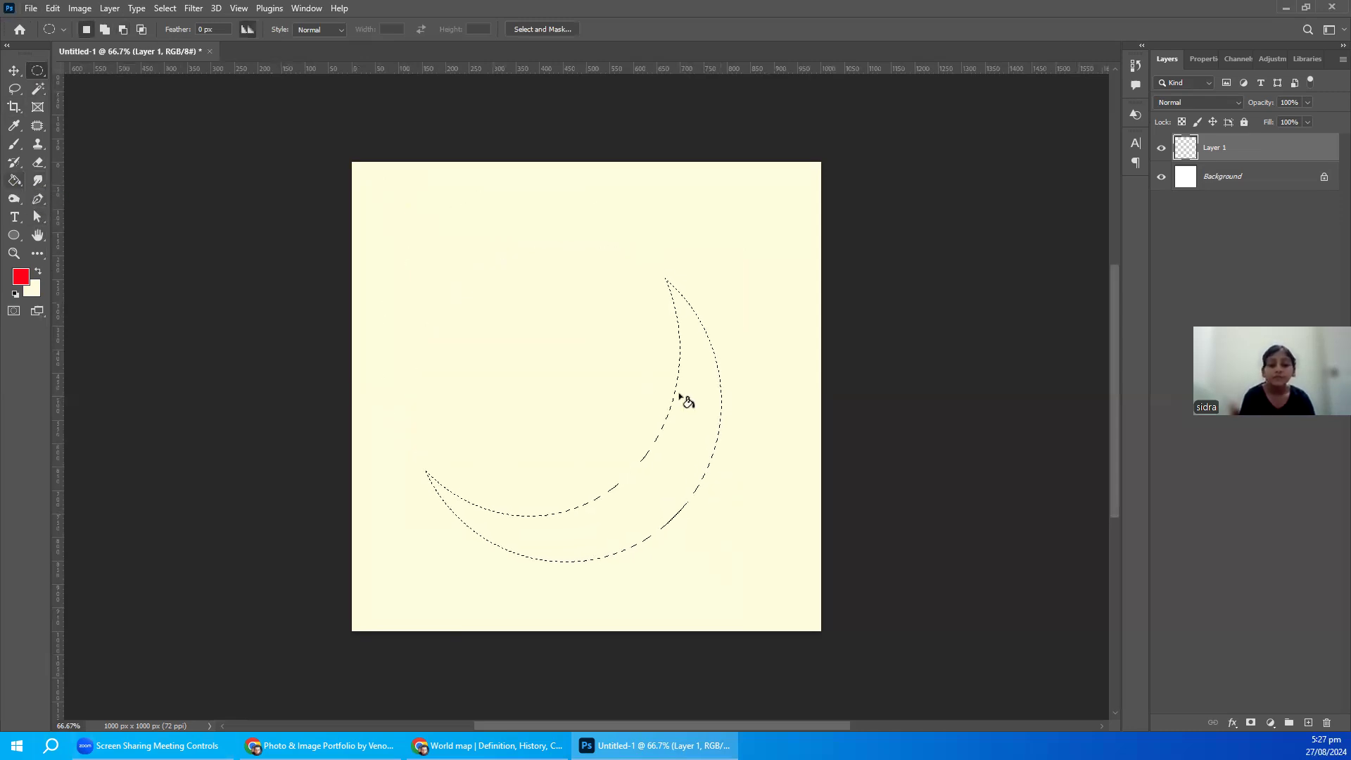
left_click(699, 417)
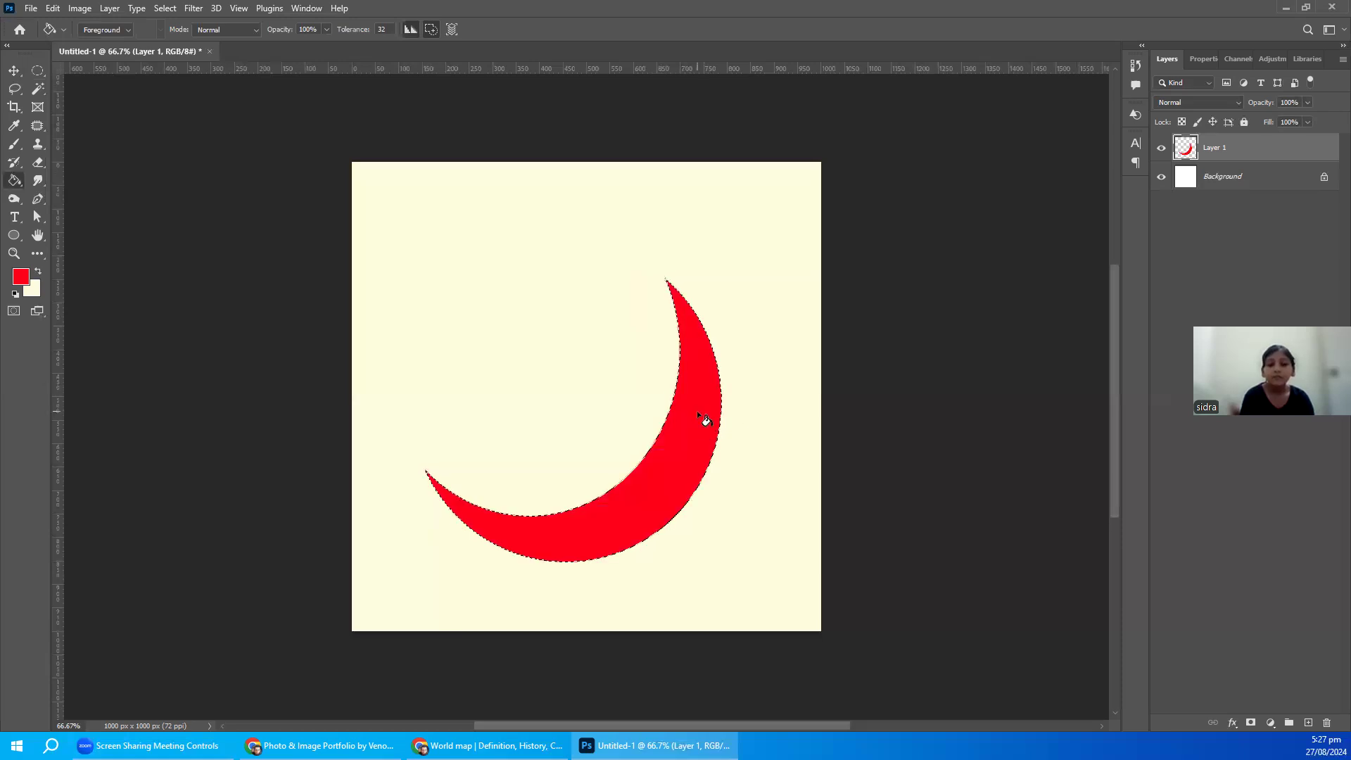
left_click(36, 69)
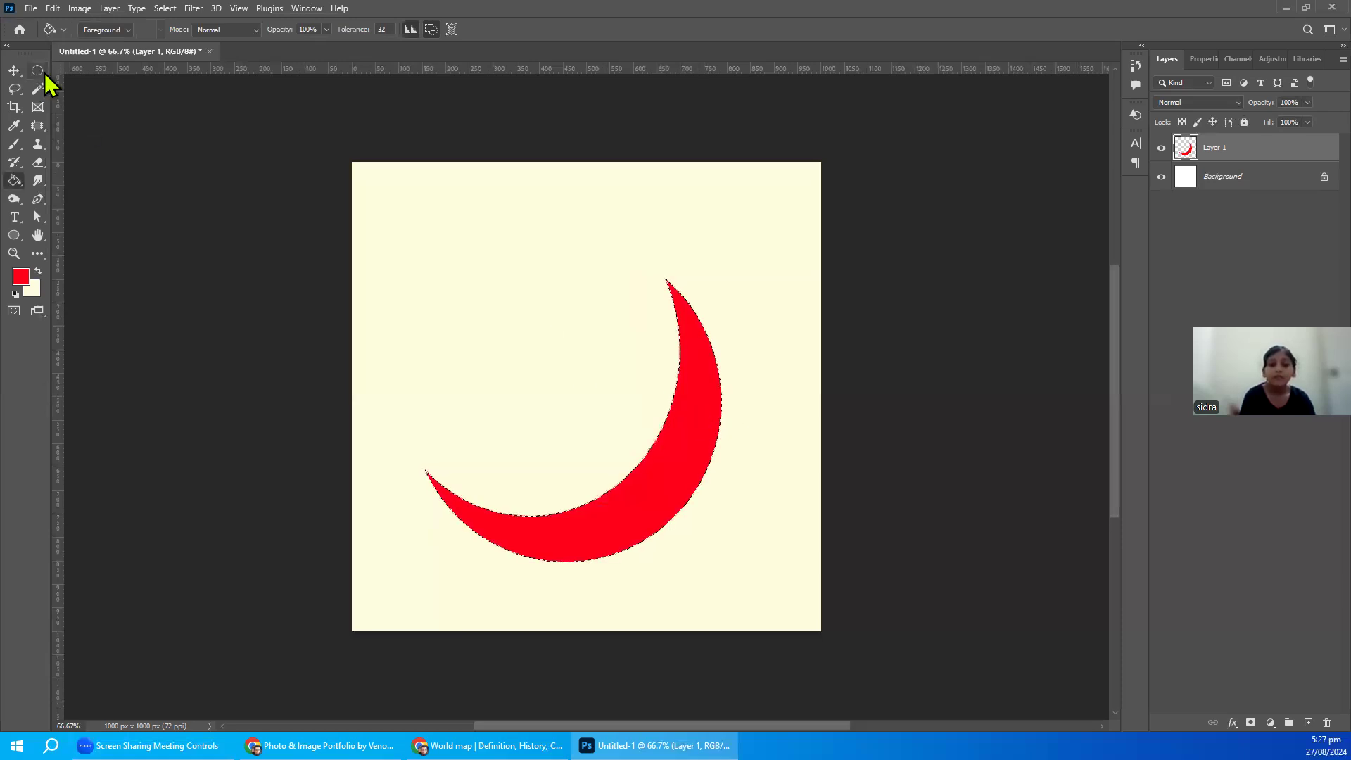
key("ctrl+d")
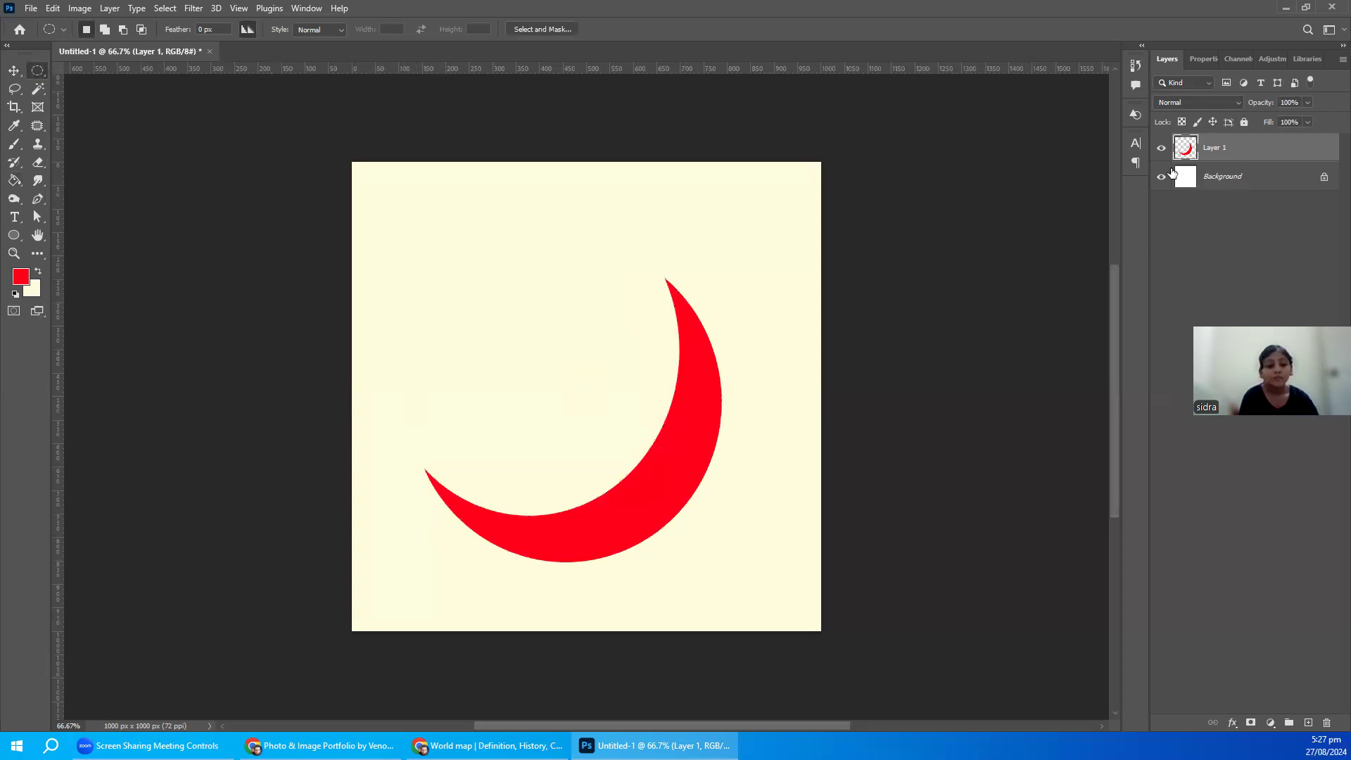
- Set the background colour to 000000 and fill the Background layer with black
key("alt+bracketleft")
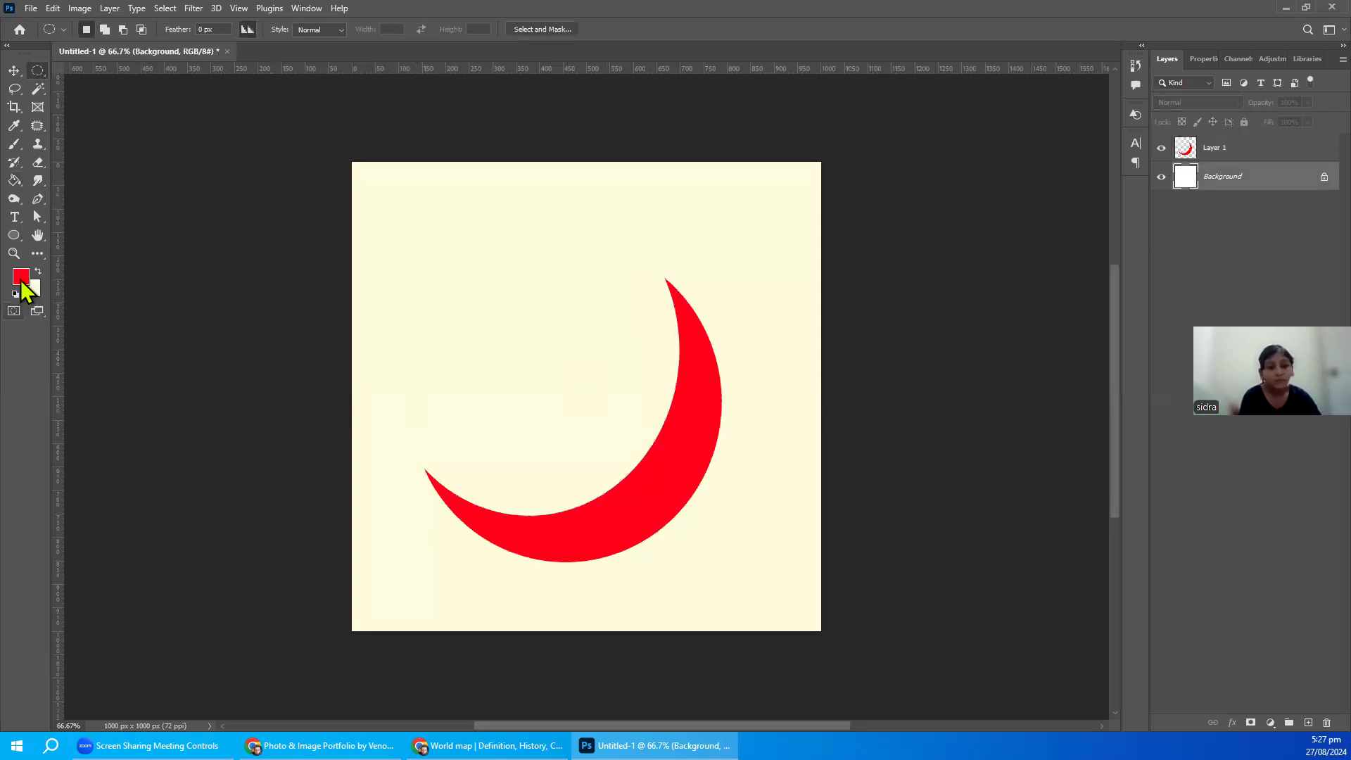
left_click(21, 281)
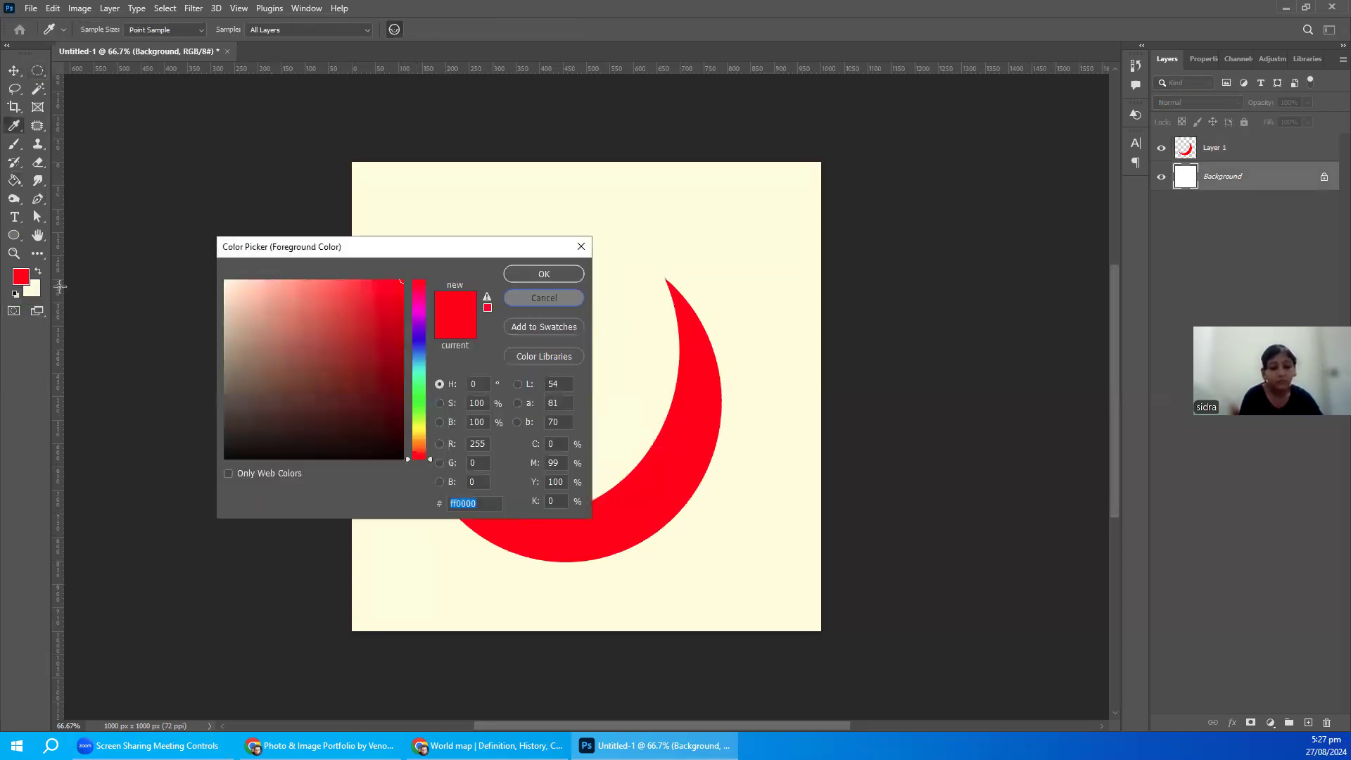
left_click(32, 289)
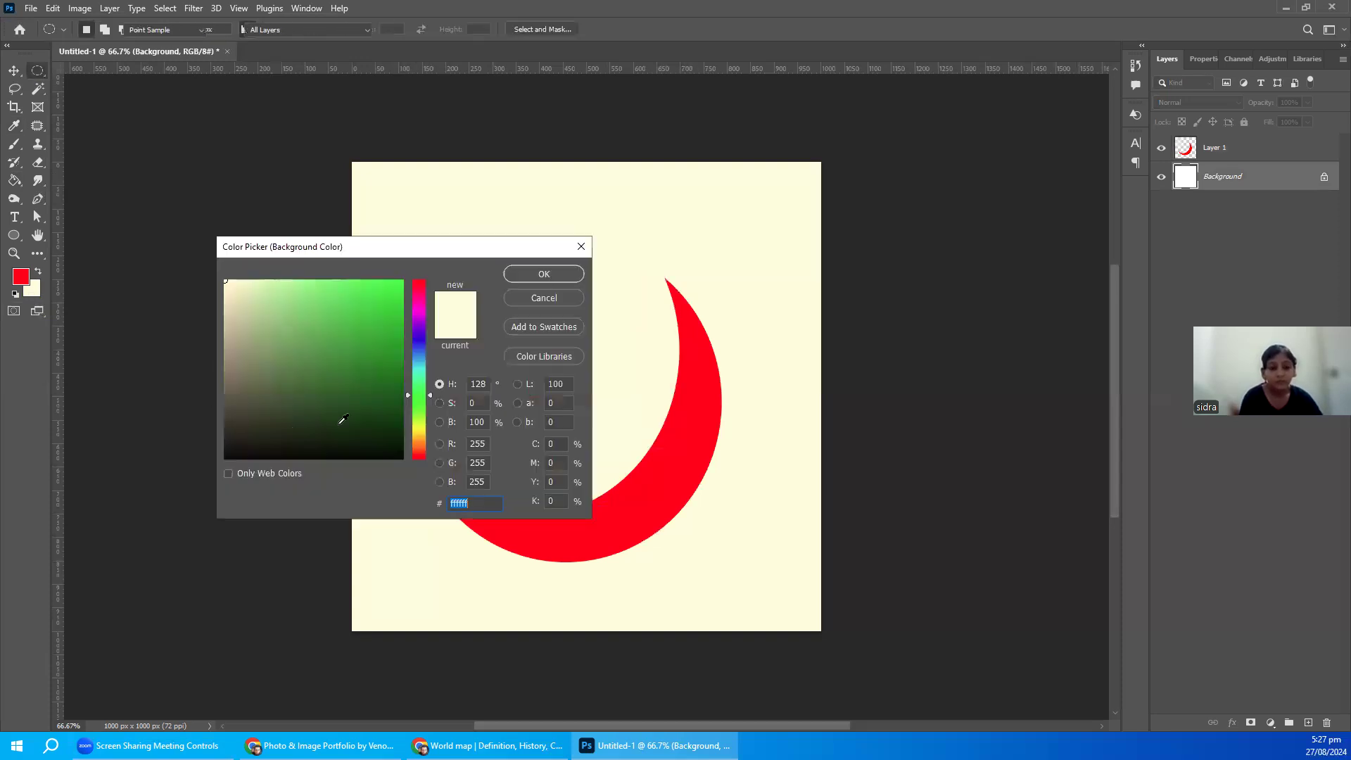
type("000000")
left_click(533, 274)
key("ctrl+BackSpace")
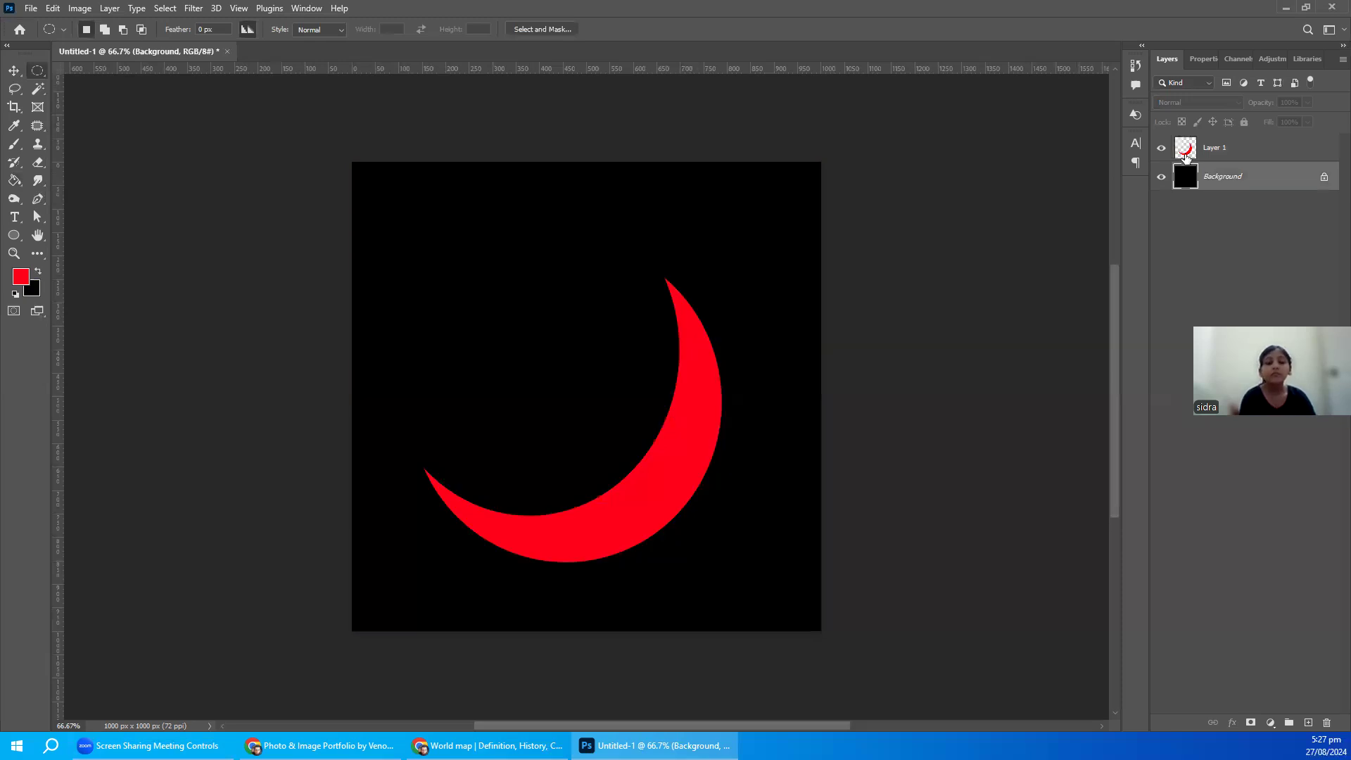
- Paint-bucket the red crescent on Layer 1 pale cream and duplicate it as Layer 1 copy
left_click(1187, 151)
left_click(14, 182)
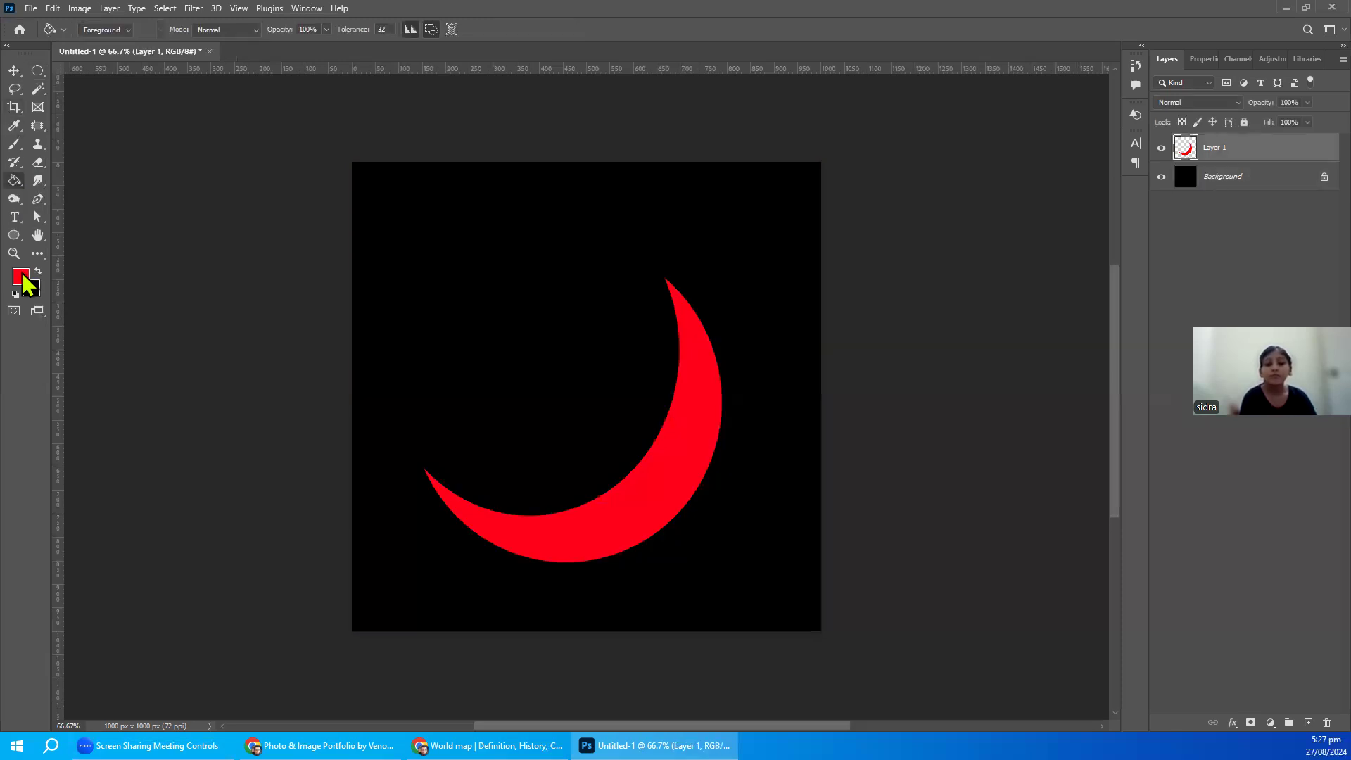
left_click(21, 278)
left_click(218, 273)
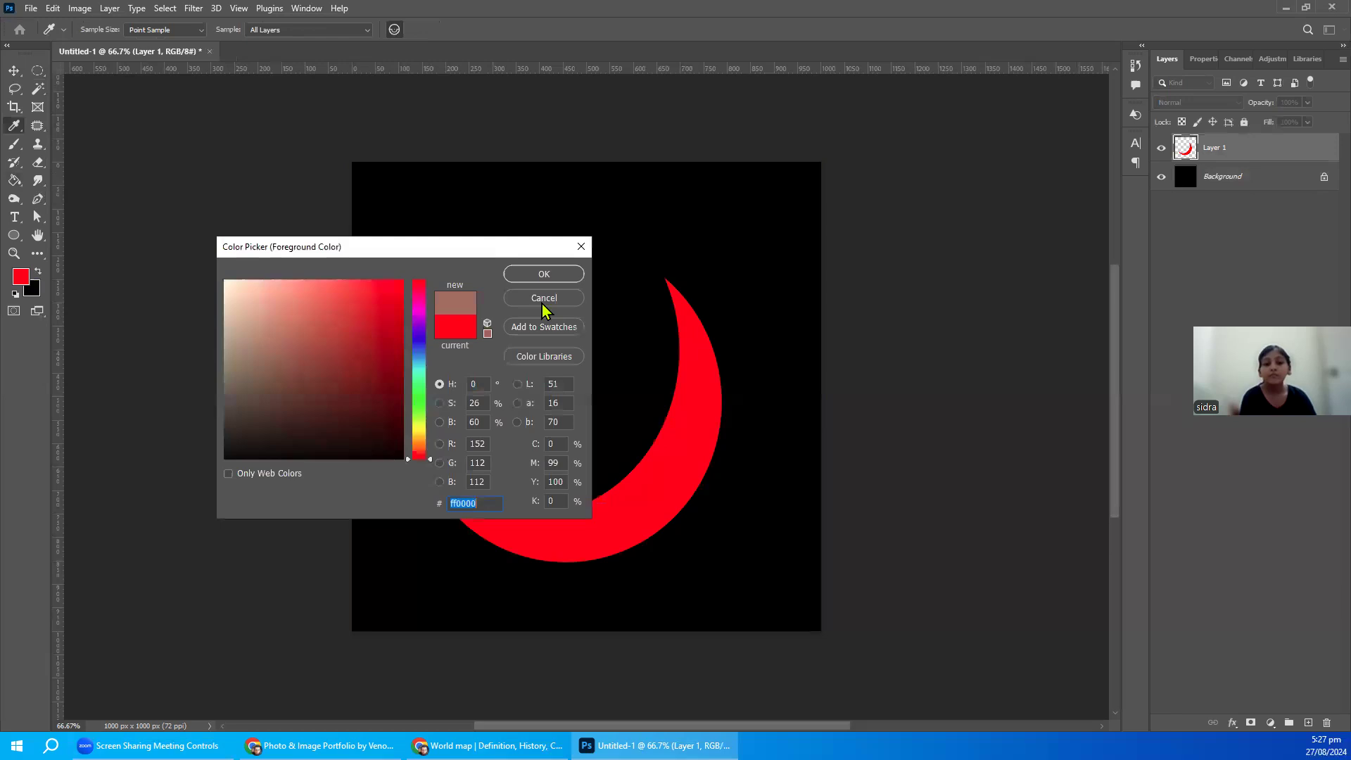
key("Return")
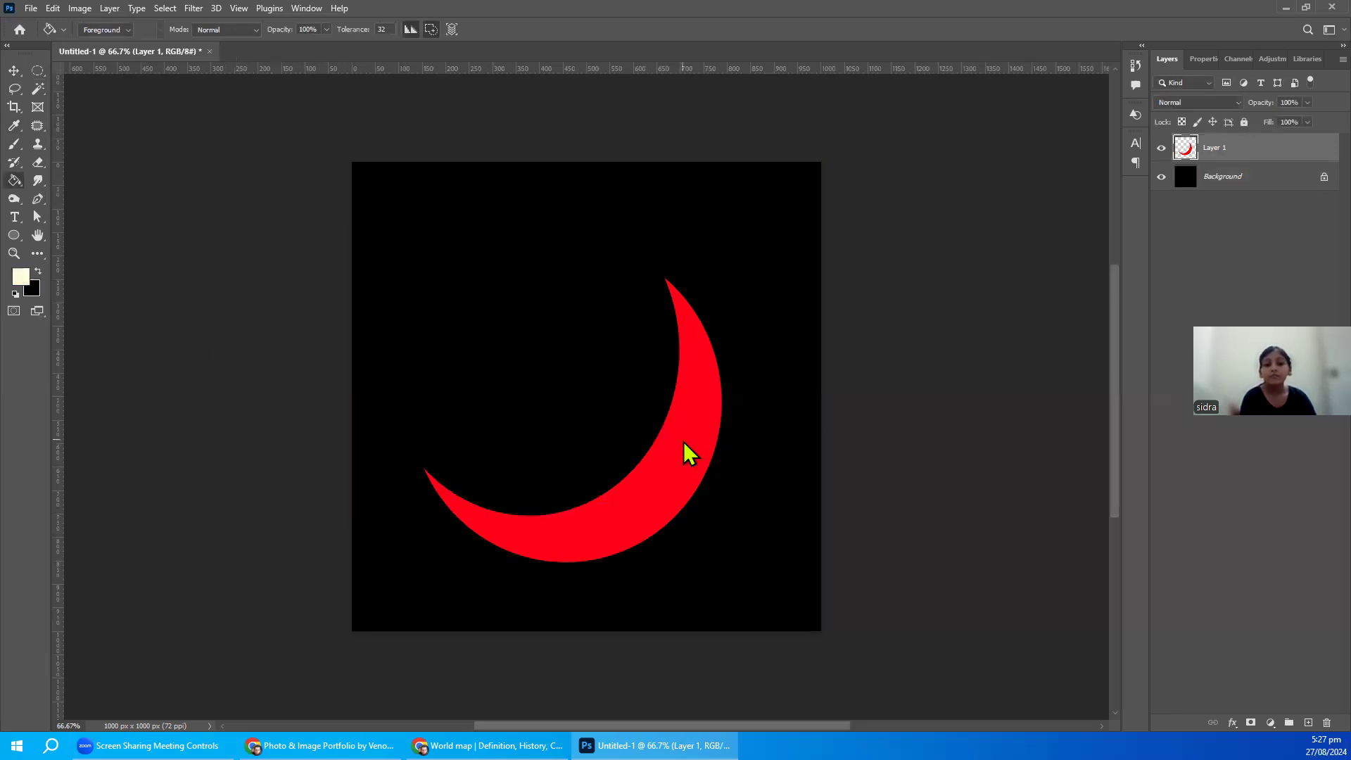
left_click(683, 444)
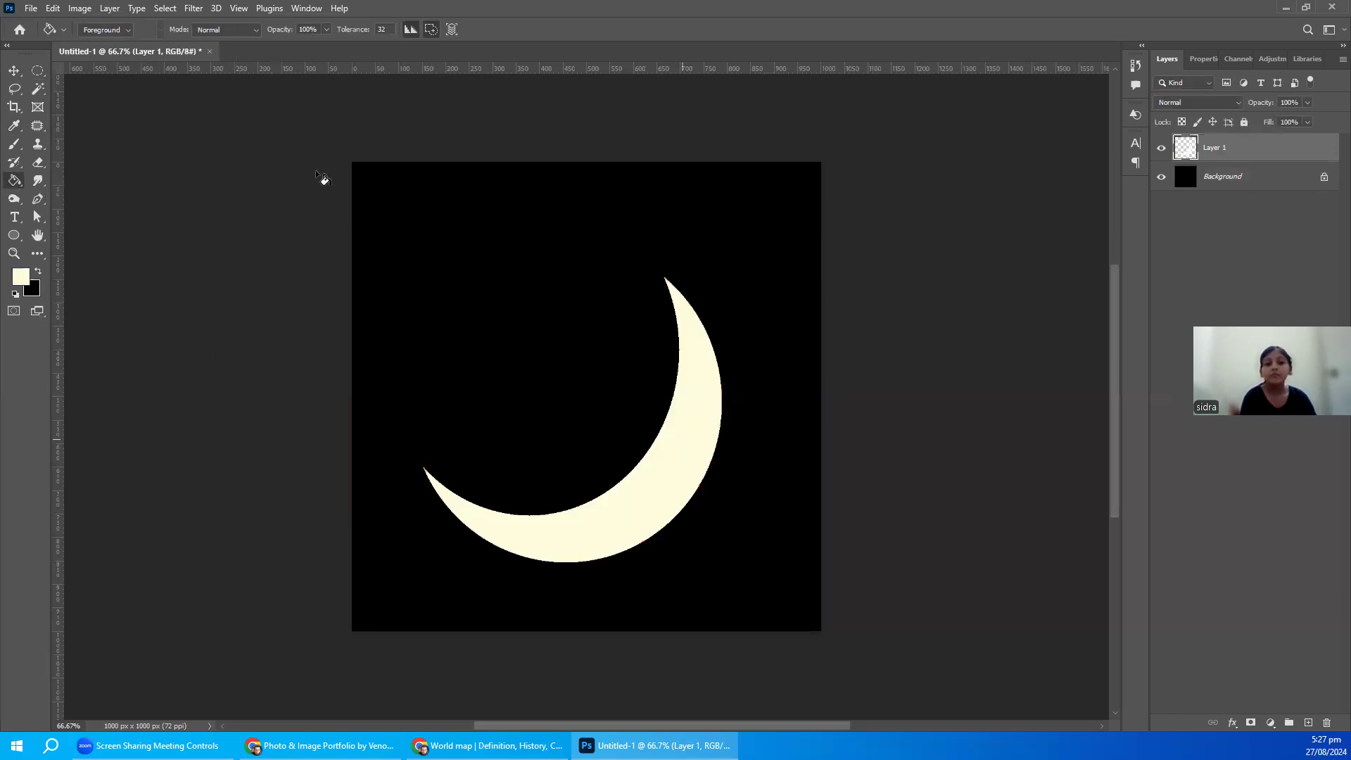
mouse_move(1300, 568)
left_mouse_down()
mouse_move(1334, 691)
mouse_move(1308, 722)
left_mouse_up()
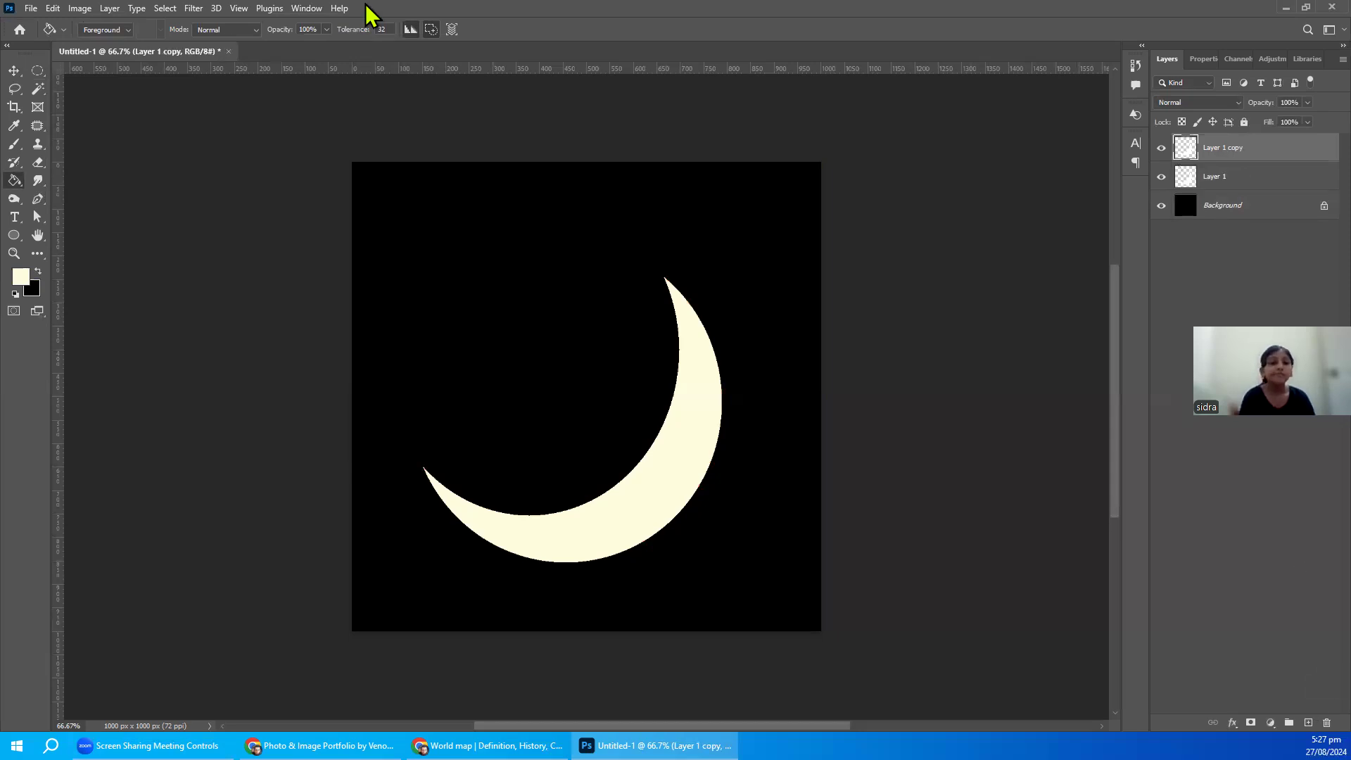
- Apply a 9.4-pixel Gaussian Blur to Layer 1 copy to create the halo
left_click(194, 8)
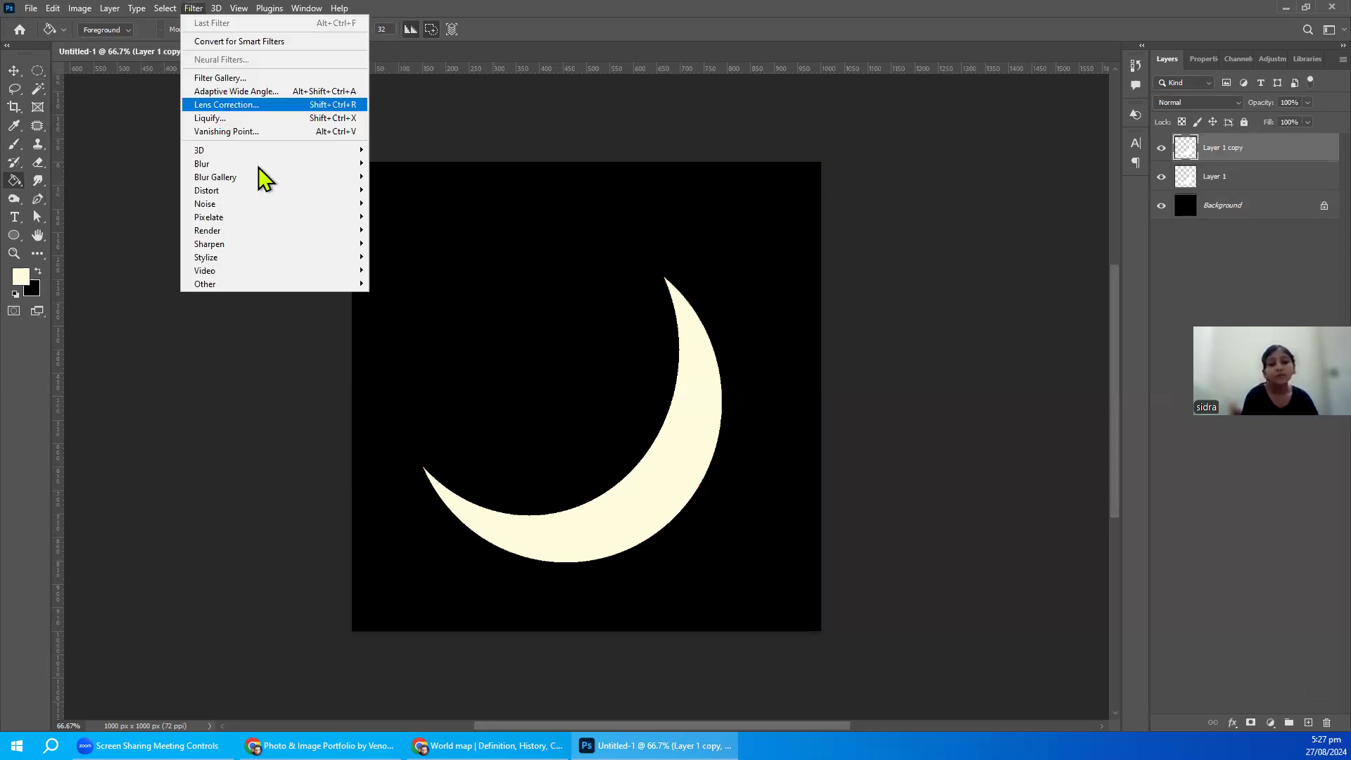
mouse_move(272, 164)
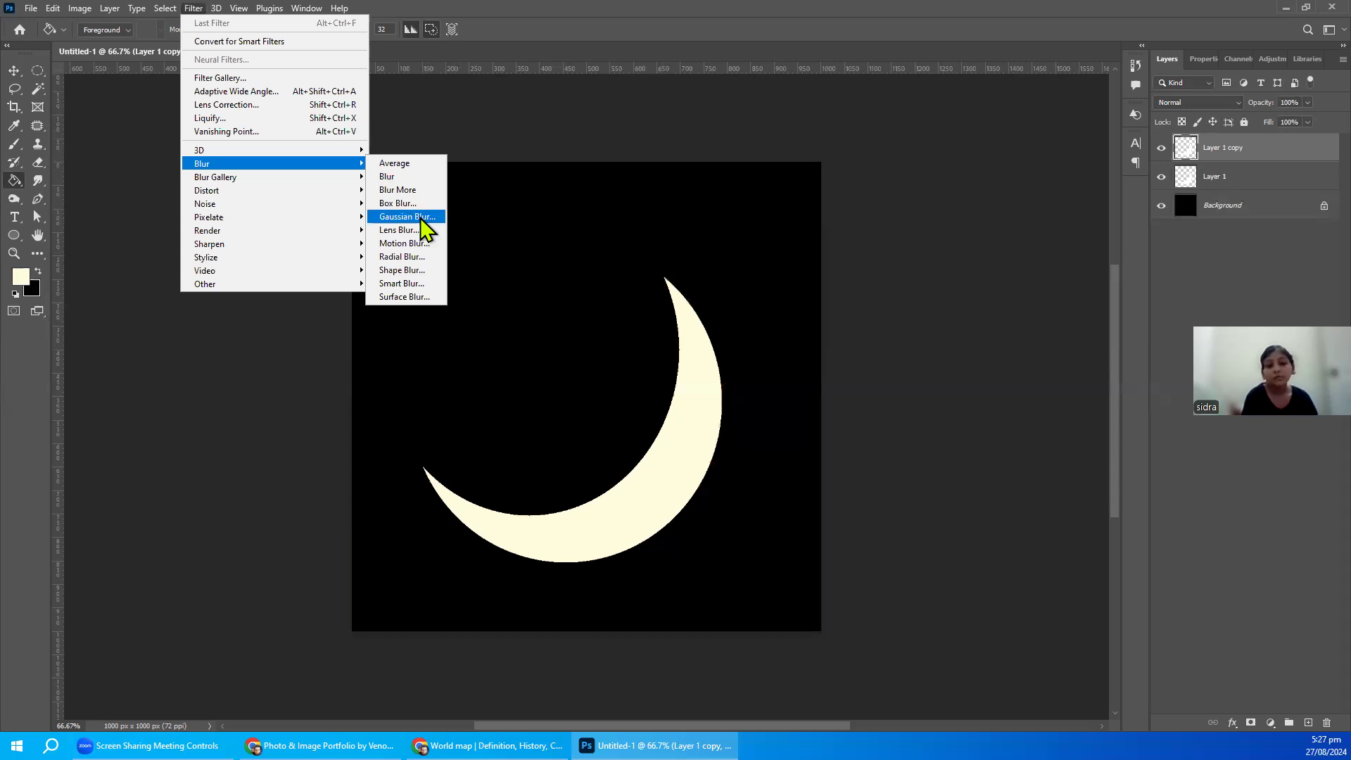
left_click(420, 217)
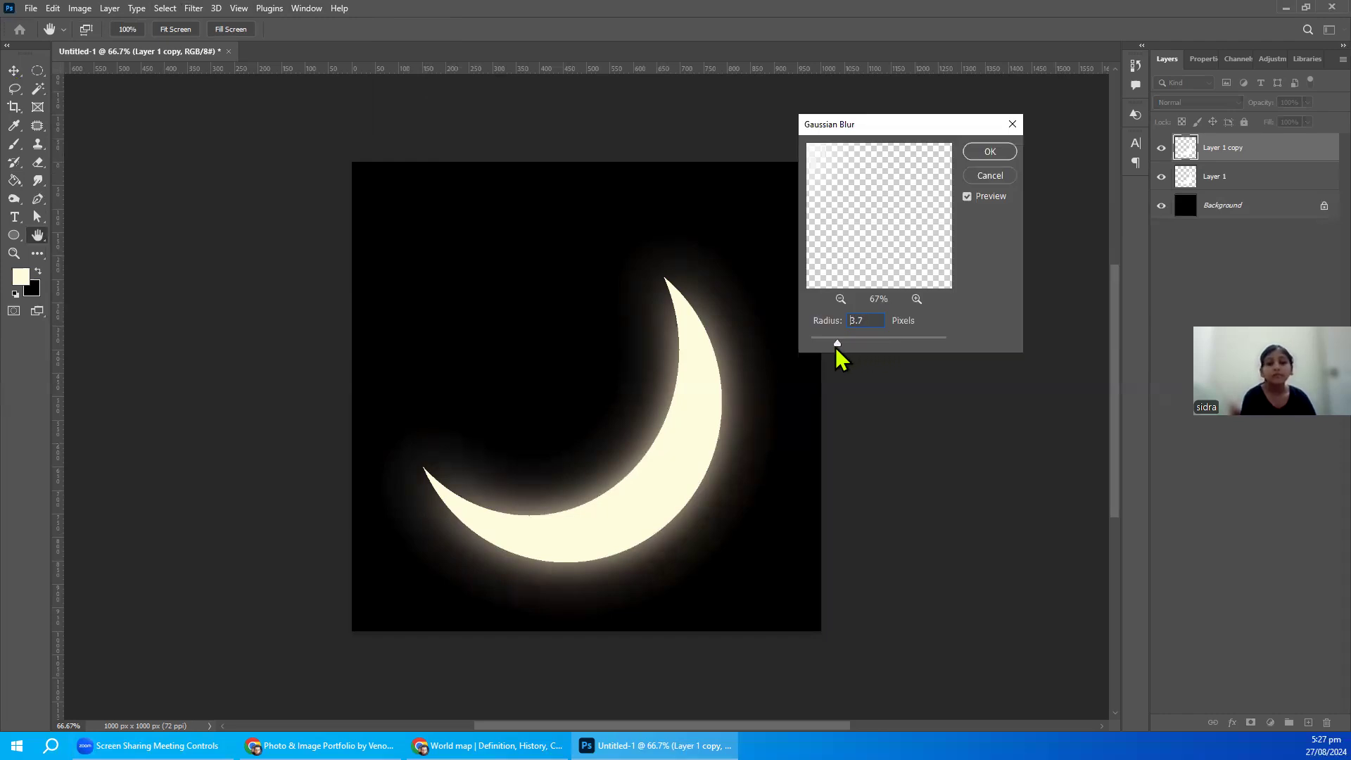
left_click_drag(818, 347, 859, 340)
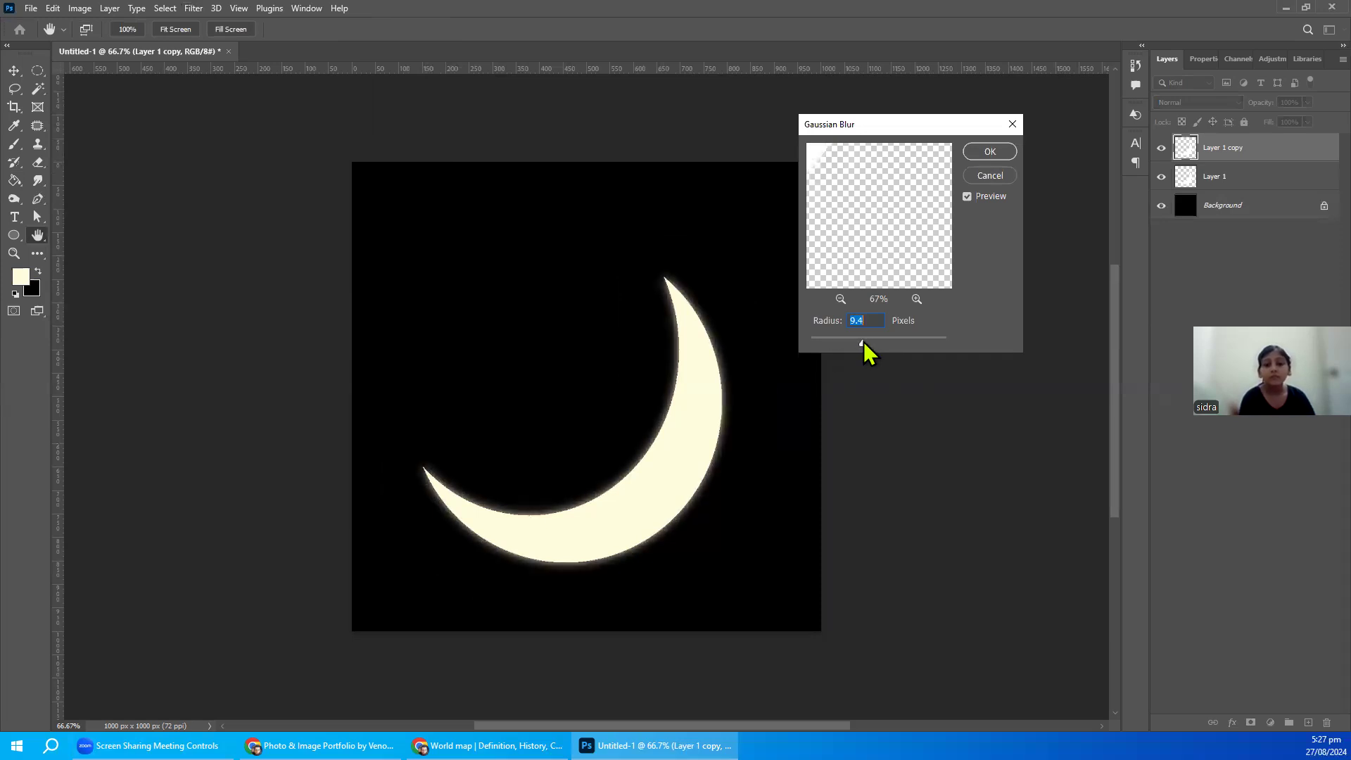
left_click(972, 153)
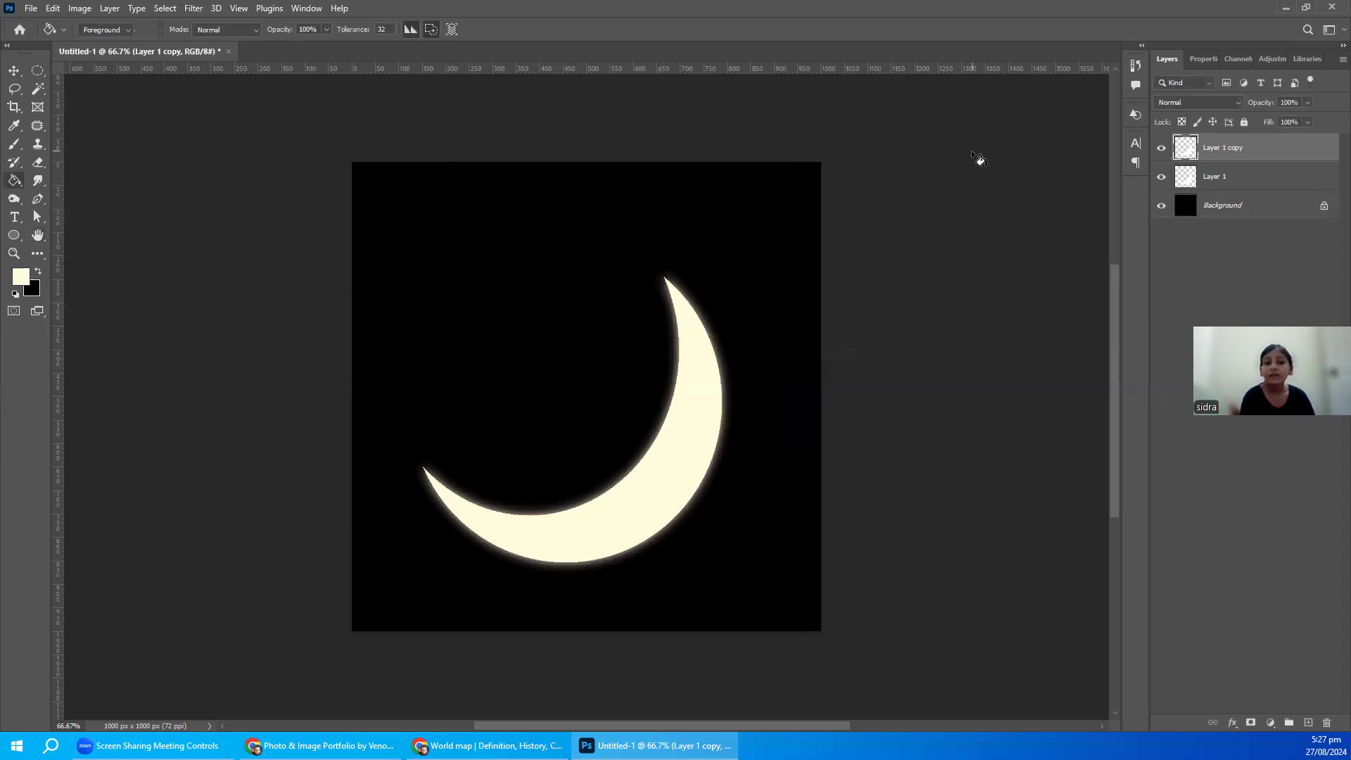
- Move the blurred Layer 1 copy beneath Layer 1 and make Layer 1 active
left_click(1162, 149)
left_click_drag(1195, 152, 1194, 190)
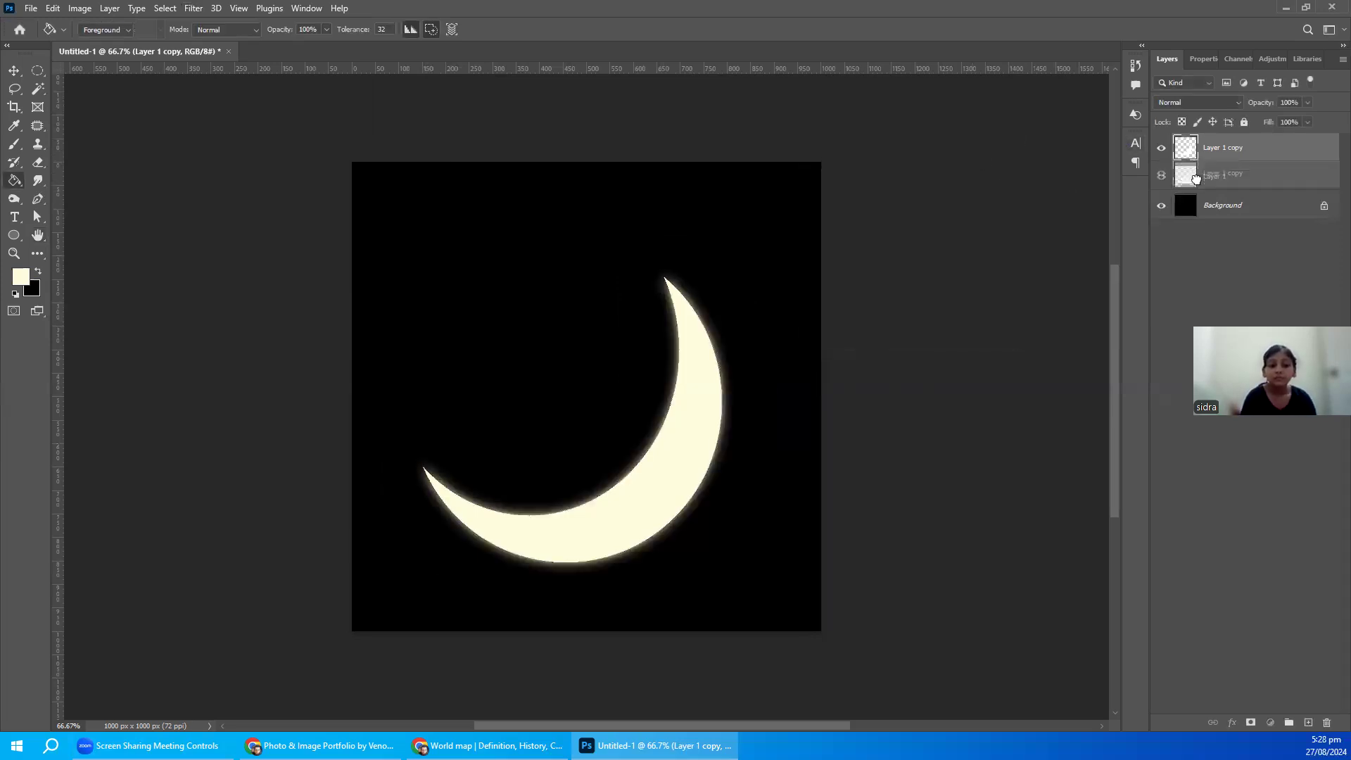
left_click(1195, 145)
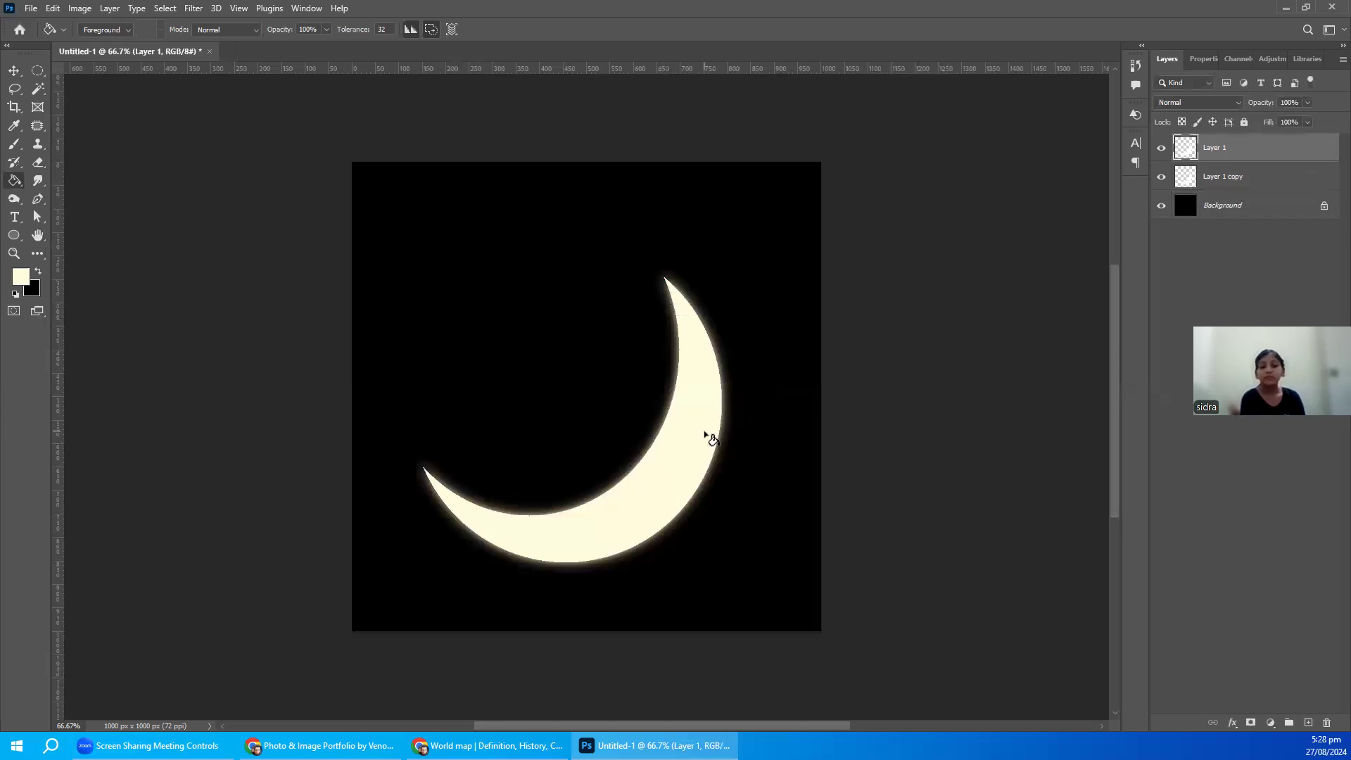
- At 100% zoom, soften the crescent's inner edge down to its lower tip with the Blur Tool
key("ctrl+plus")
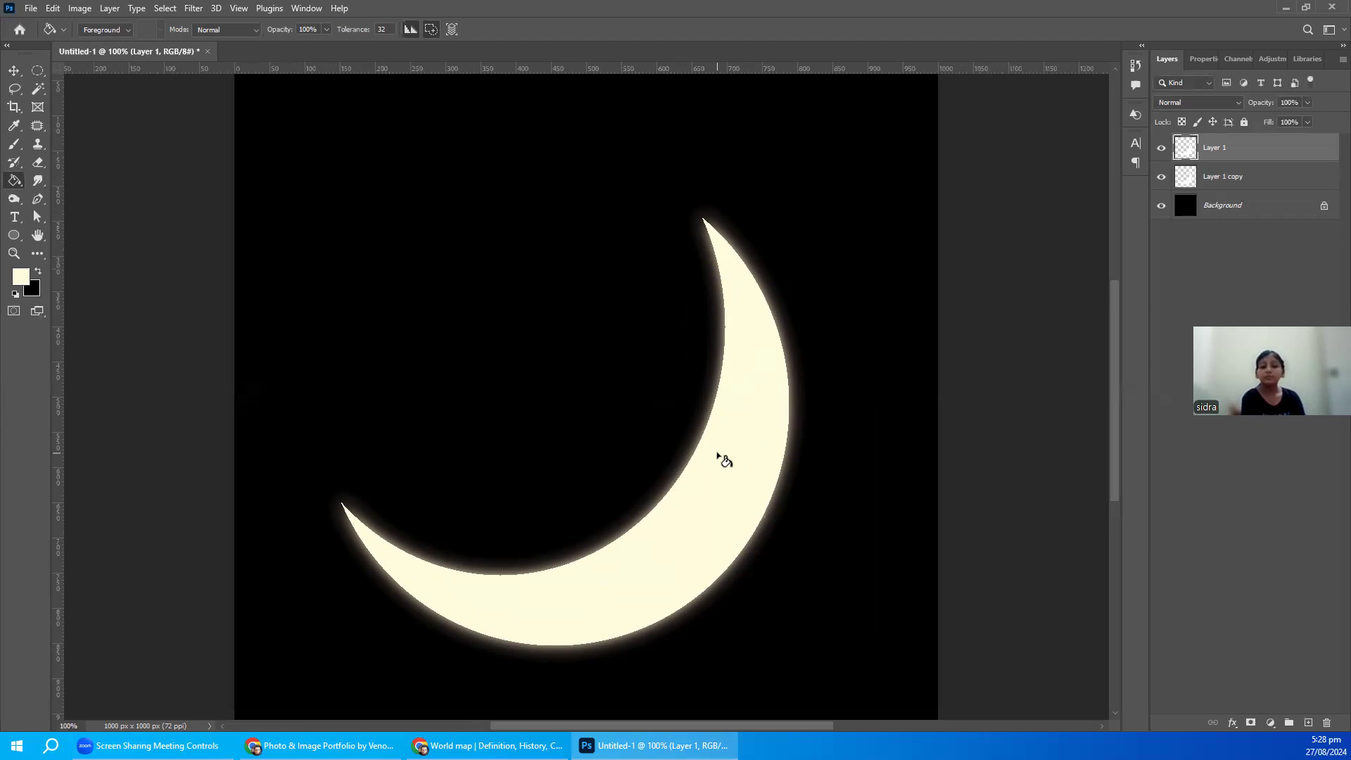
left_click(38, 181)
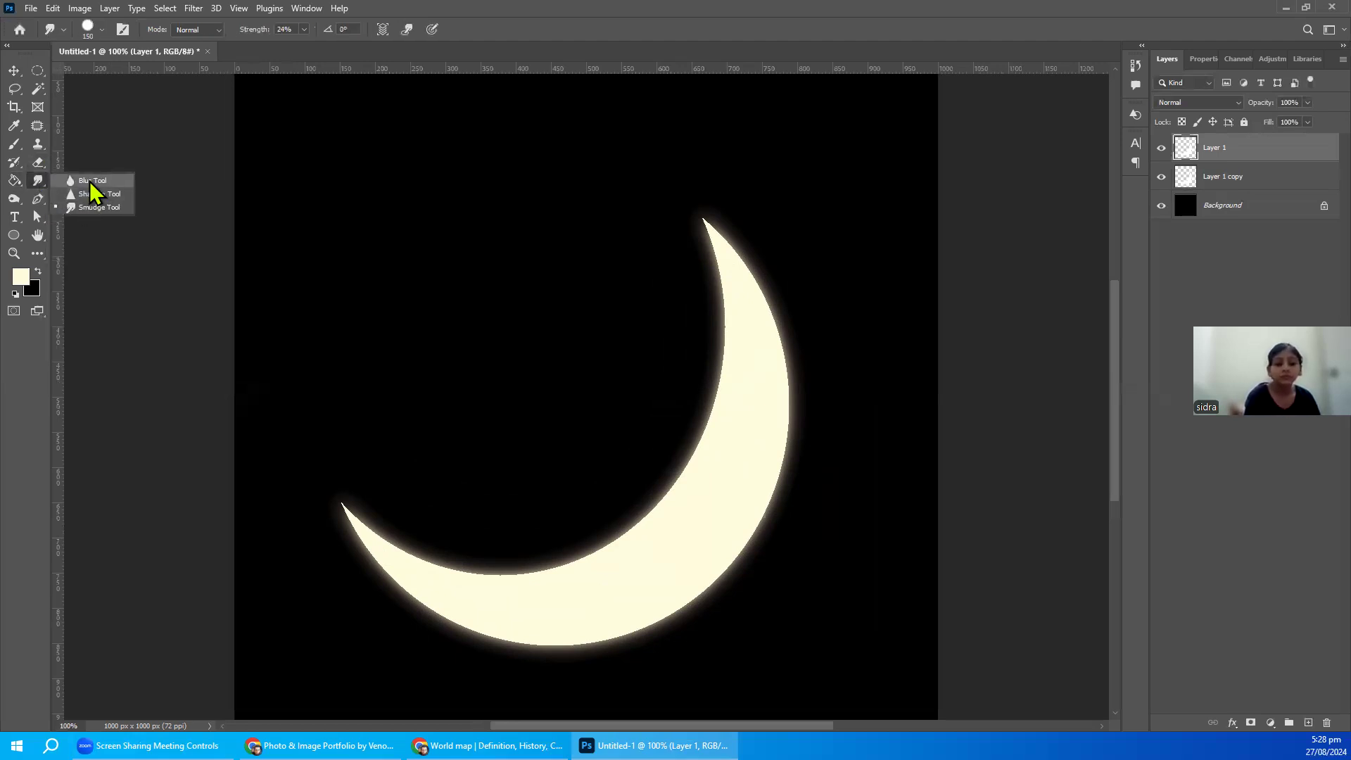
left_click(91, 181)
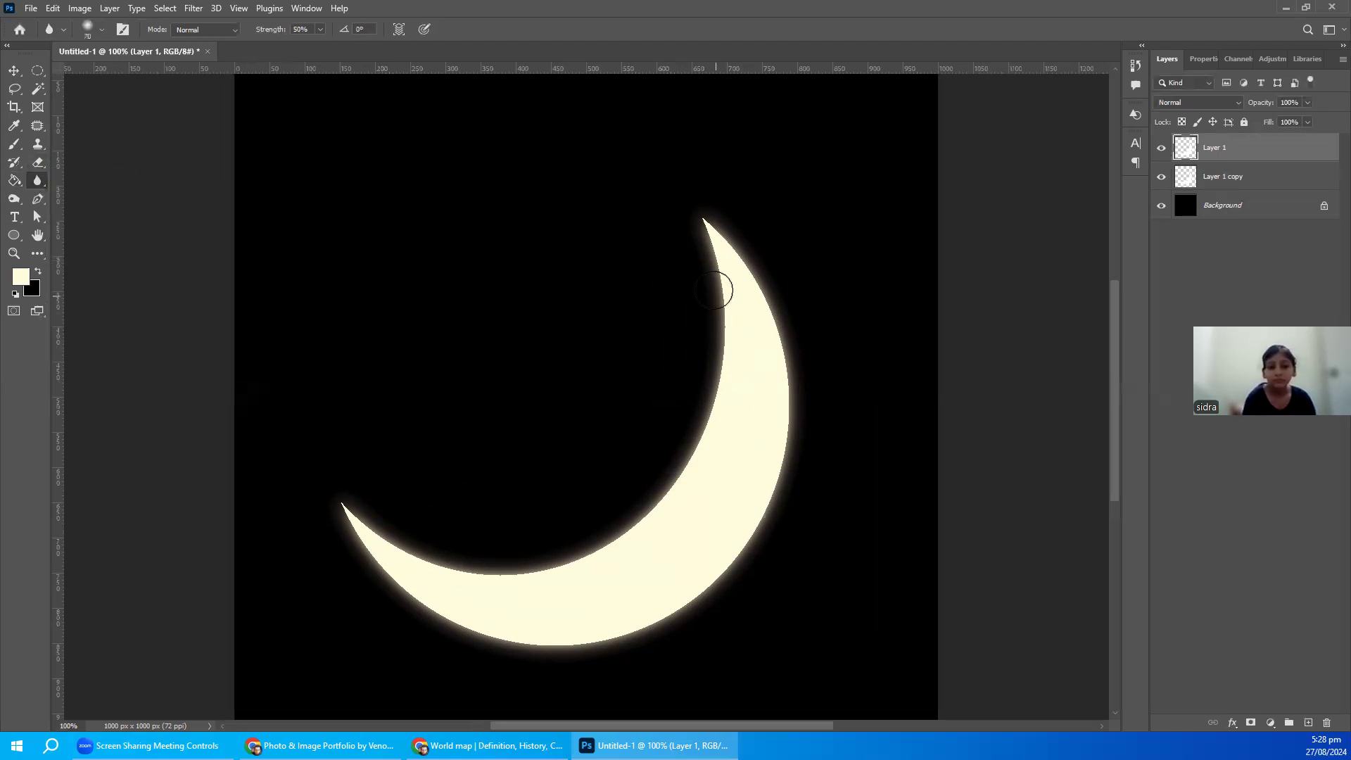
mouse_move(718, 346)
left_mouse_down()
mouse_move(724, 307)
mouse_move(718, 404)
mouse_move(724, 272)
mouse_move(718, 386)
mouse_move(676, 483)
mouse_move(604, 540)
mouse_move(694, 446)
mouse_move(601, 541)
mouse_move(509, 570)
mouse_move(412, 543)
left_mouse_up()
mouse_move(506, 558)
left_mouse_down()
mouse_move(446, 563)
mouse_move(356, 519)
mouse_move(406, 543)
mouse_move(522, 561)
mouse_move(654, 516)
mouse_move(724, 353)
mouse_move(723, 237)
mouse_move(738, 229)
mouse_move(794, 431)
mouse_move(740, 581)
mouse_move(573, 633)
mouse_move(453, 625)
mouse_move(363, 567)
mouse_move(689, 607)
mouse_move(788, 446)
mouse_move(764, 250)
left_mouse_up()
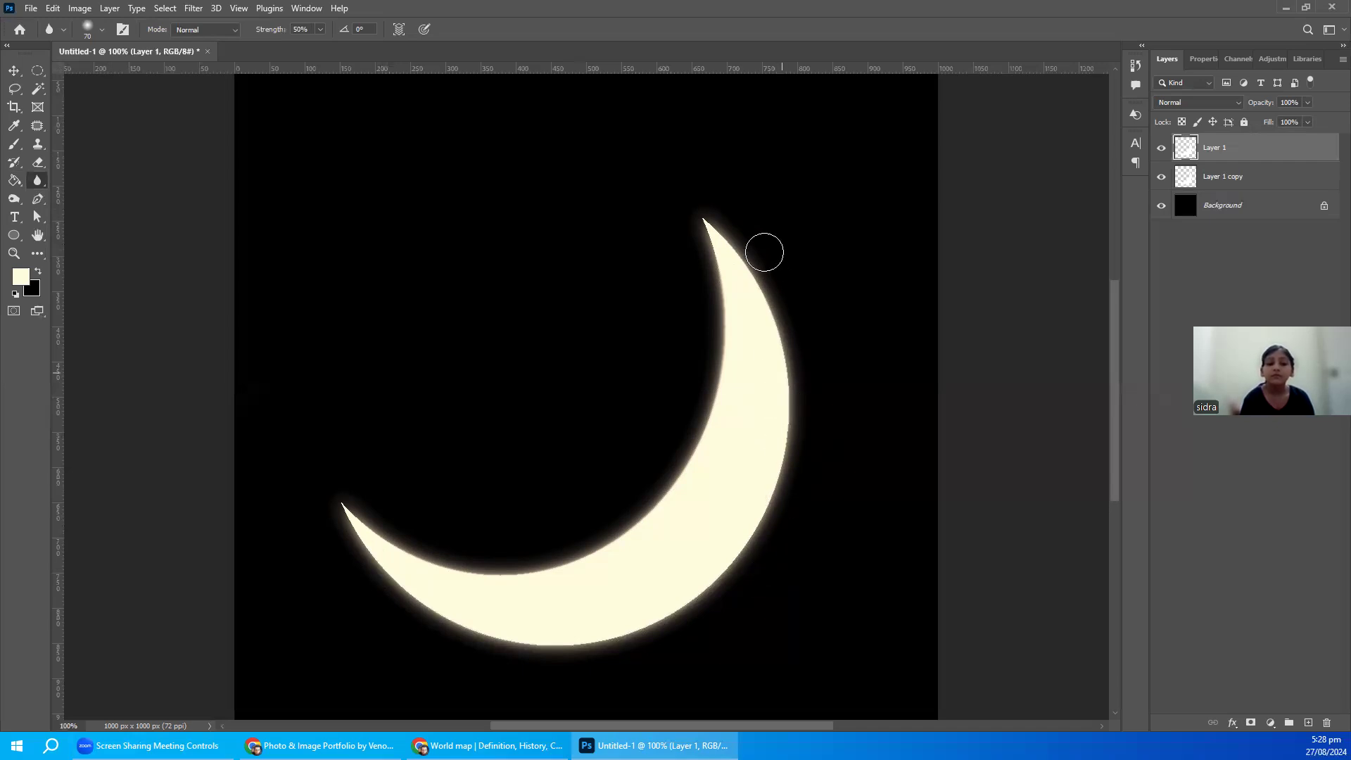
left_click(1244, 176, "shift")
- Delete both moon layers and fill the Background with cream
left_click_drag(1244, 176, 1327, 722)
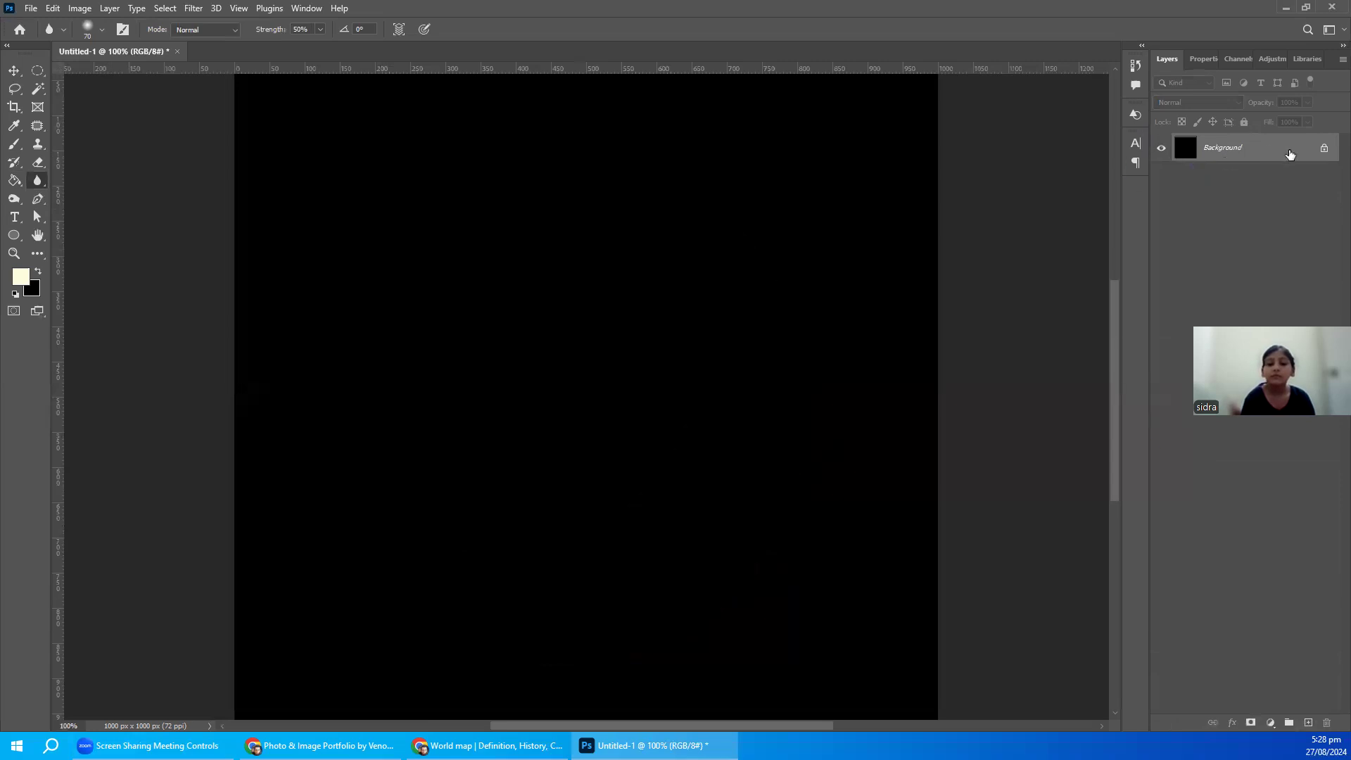
left_click(38, 272)
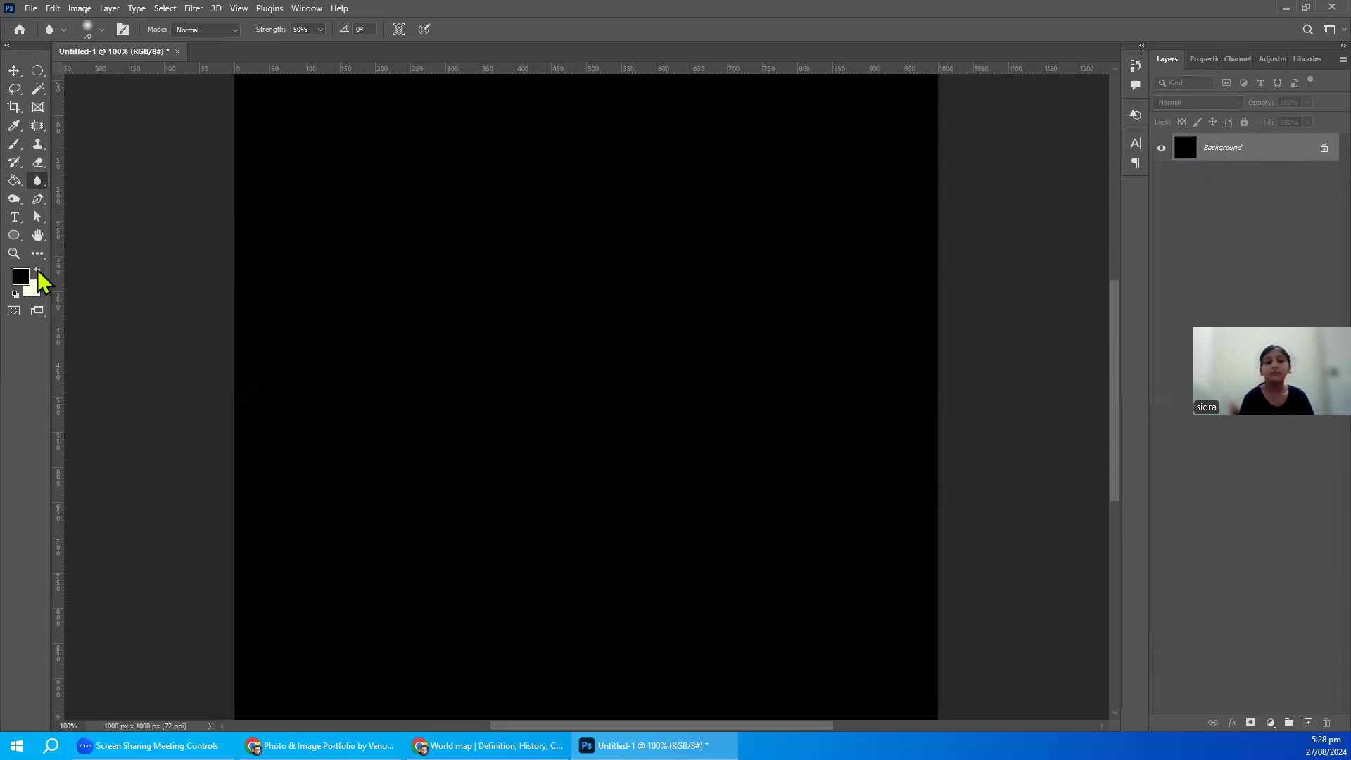
key("ctrl+BackSpace")
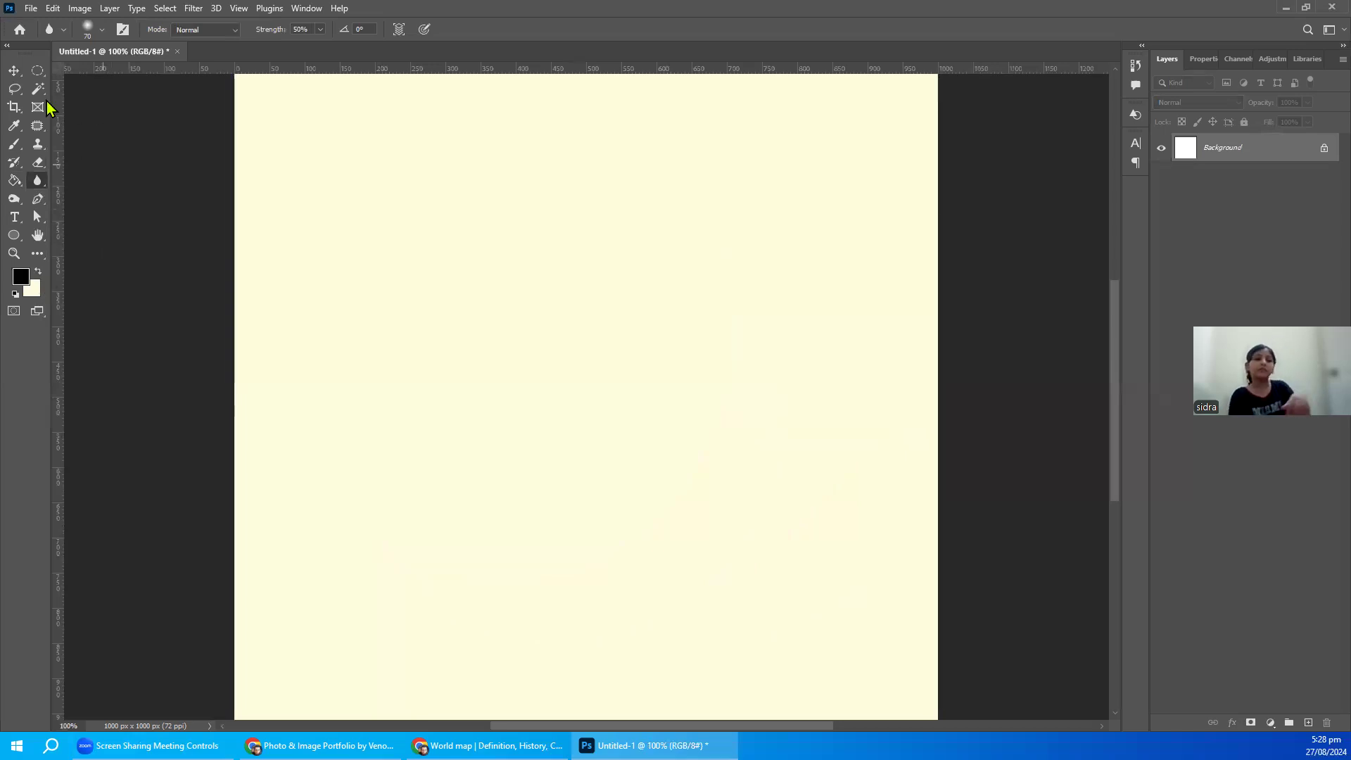
- Draw a large circular selection and subtract an overlapping upper-left circle to leave a crescent
left_click(36, 70)
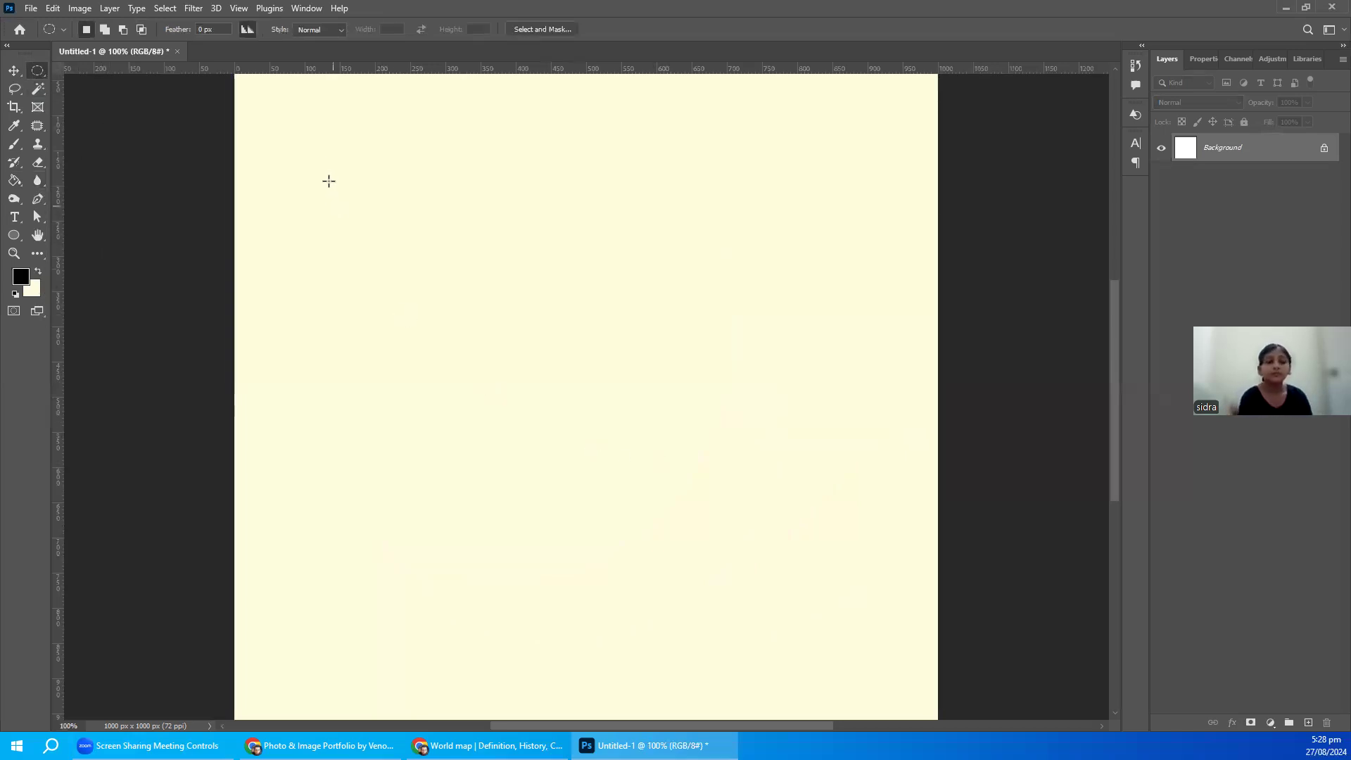
left_click_drag(322, 158, 793, 618)
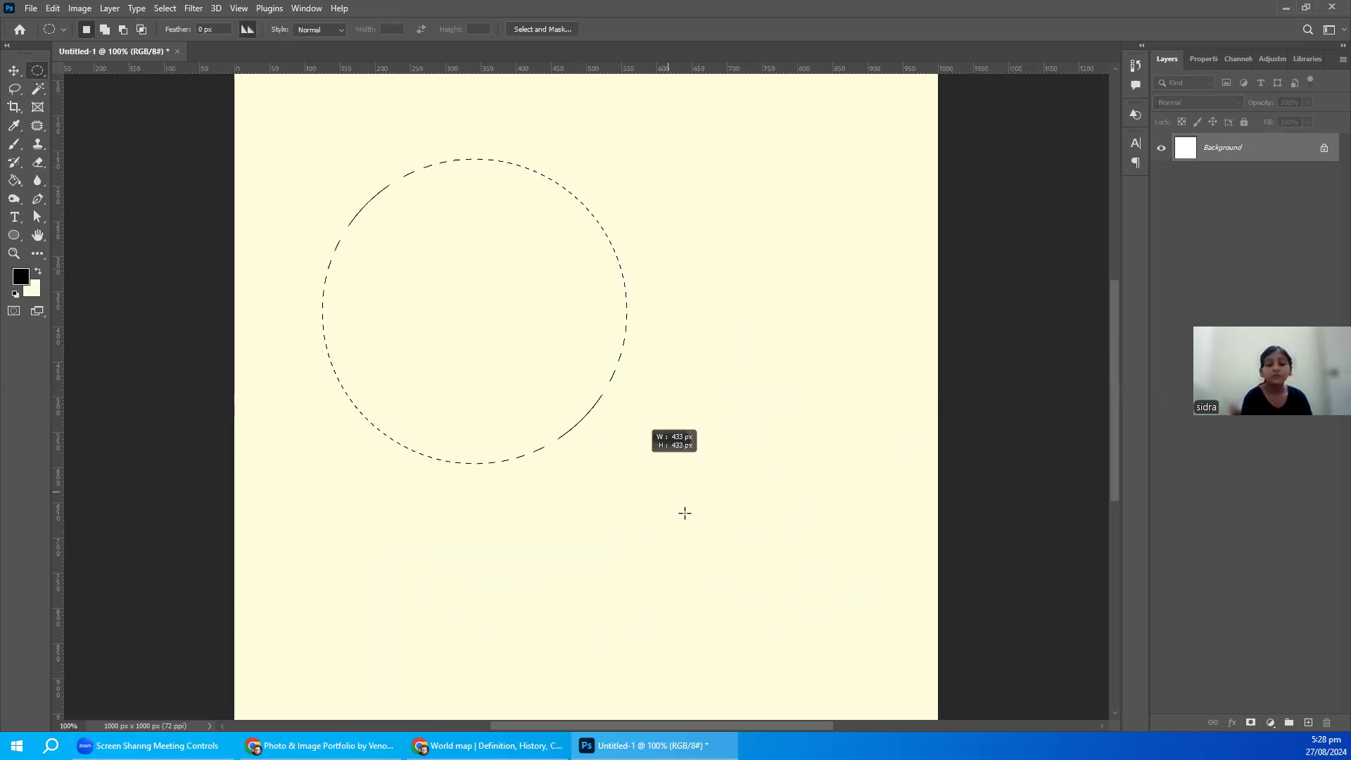
left_click_drag(793, 619, 799, 636)
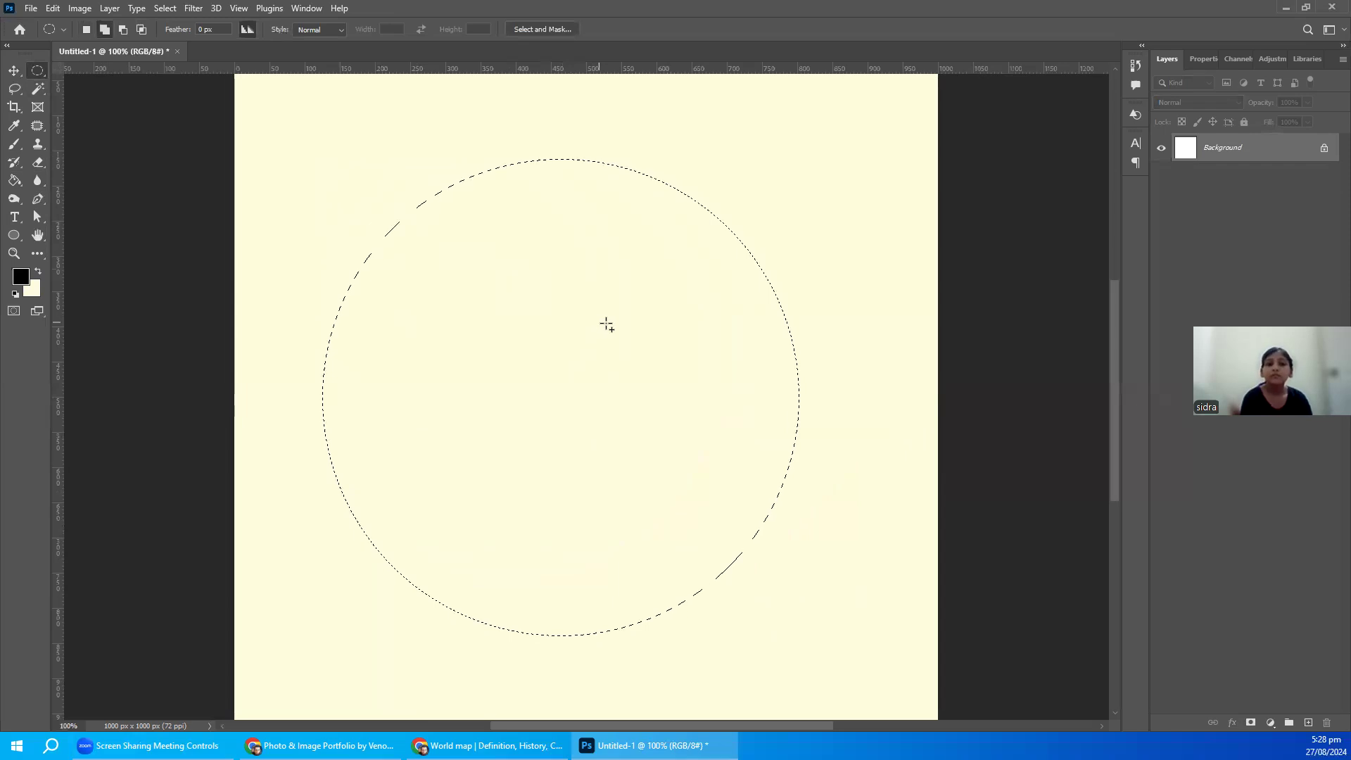
mouse_move(791, 222)
left_mouse_down()
mouse_move(647, 375)
mouse_move(640, 362)
left_mouse_up()
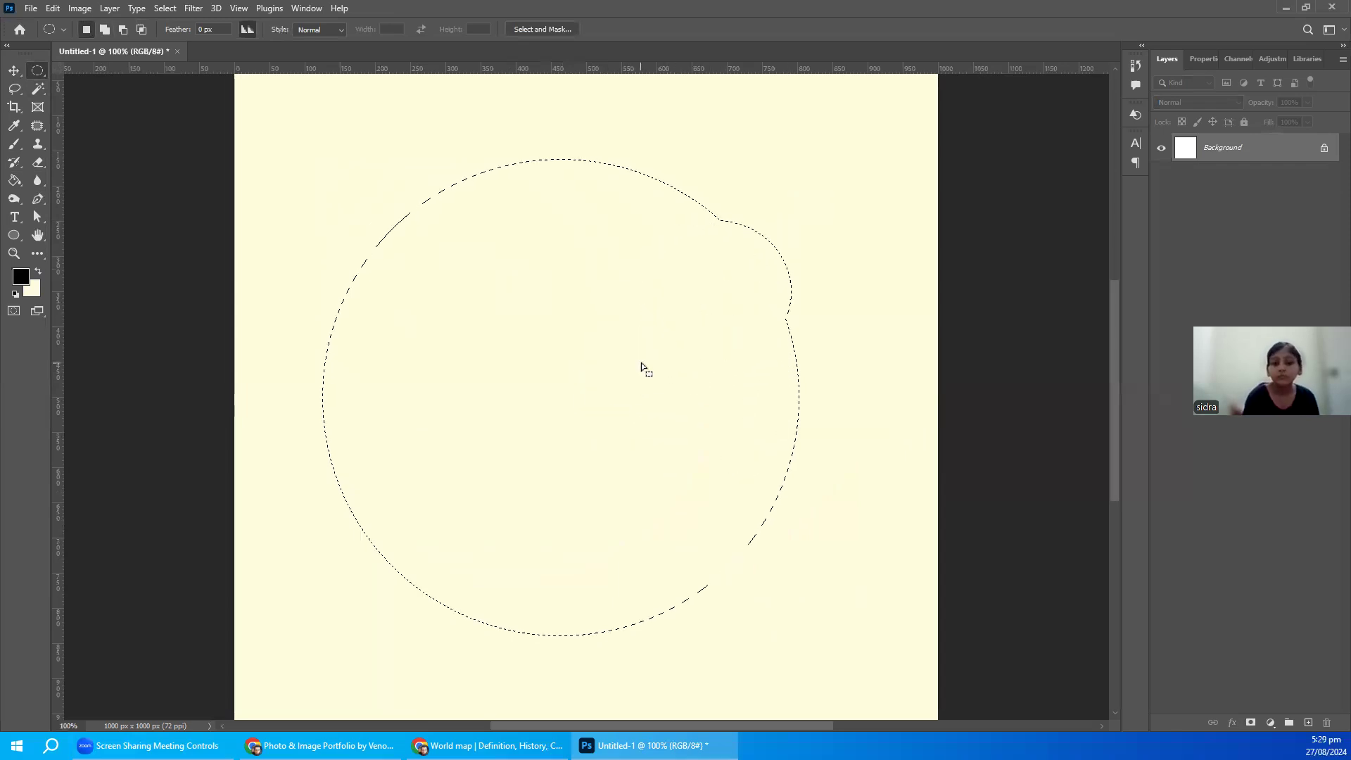
key("ctrl+z")
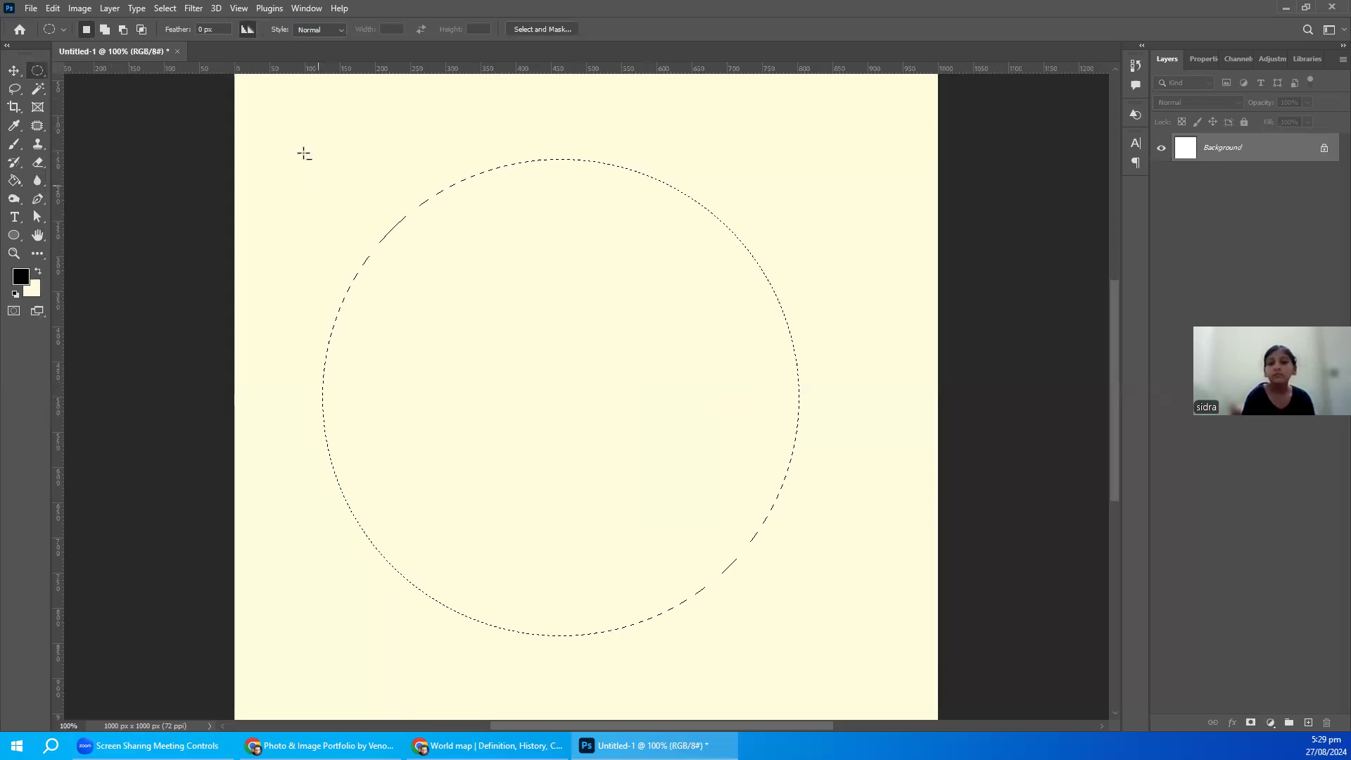
left_click_drag(254, 100, 733, 595)
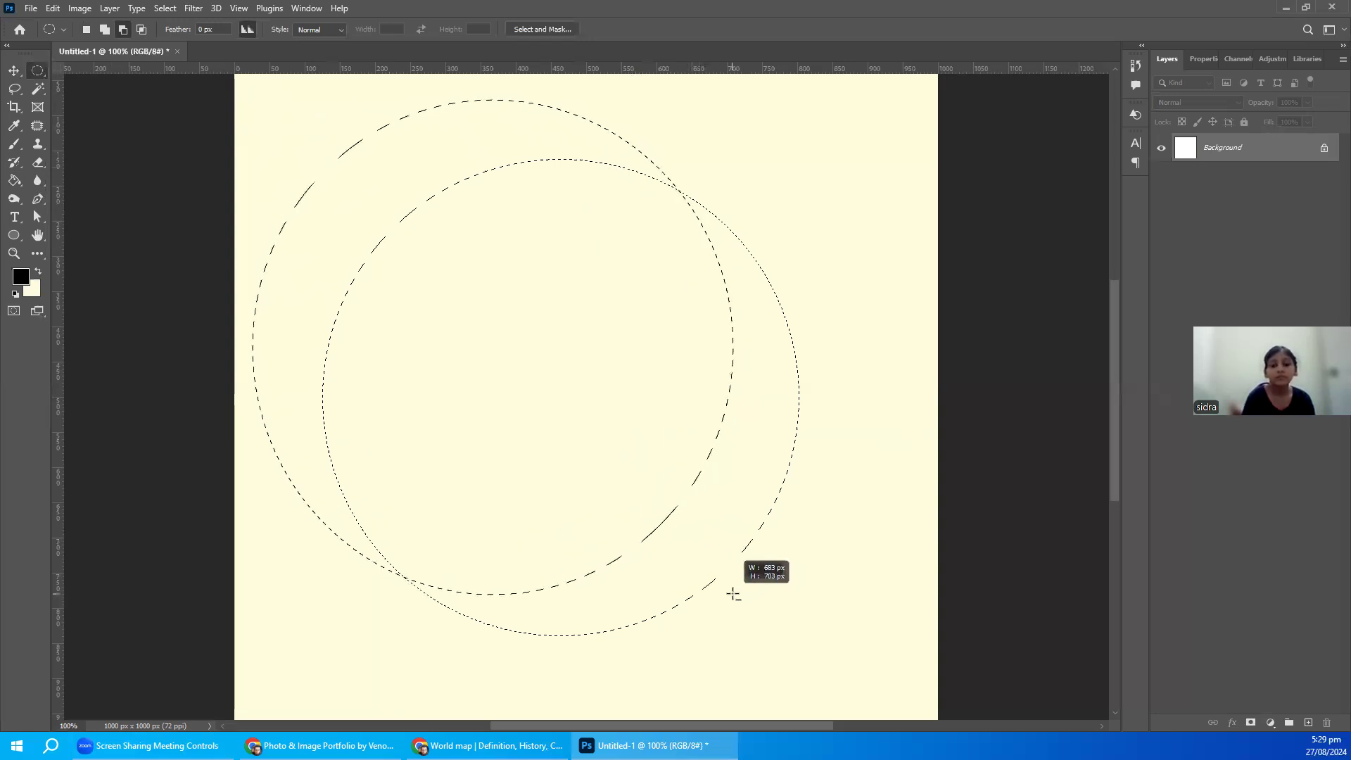
left_click_drag(733, 595, 733, 594)
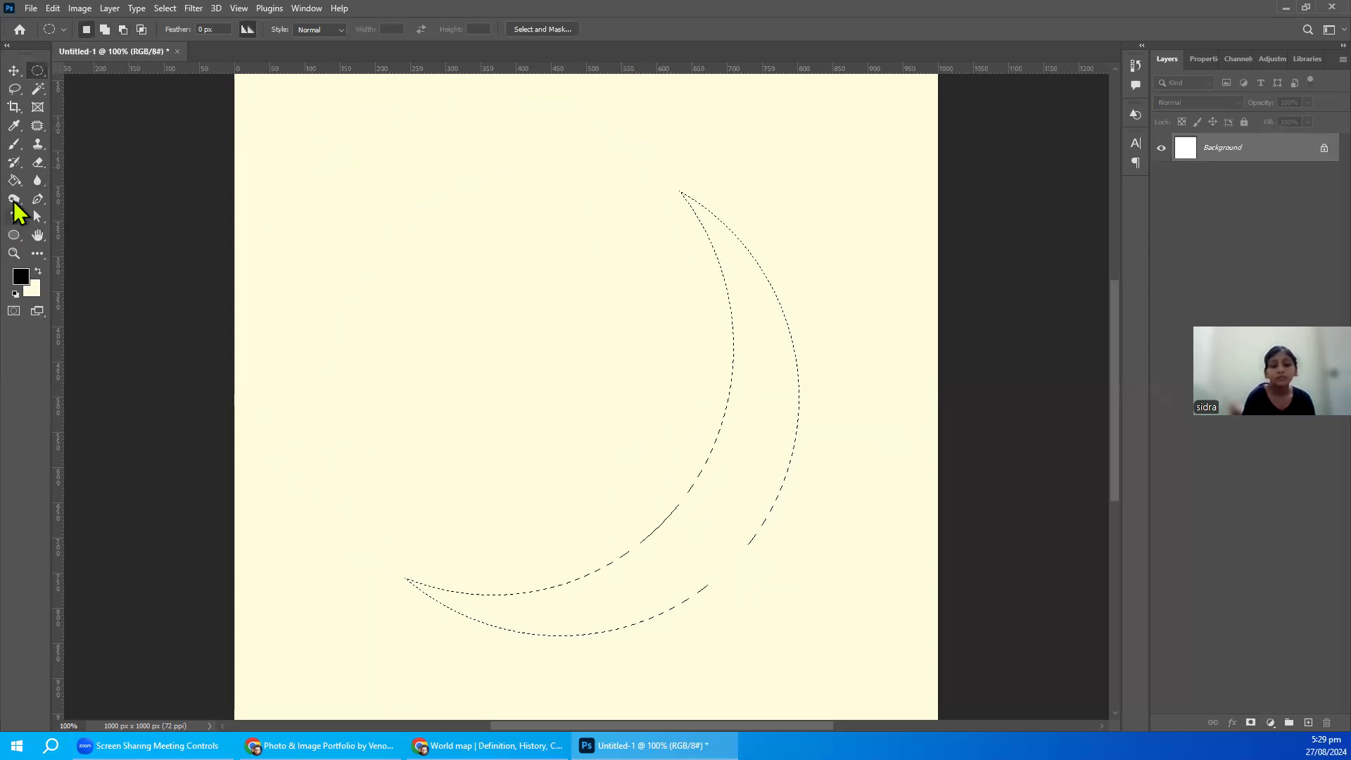
- Set the foreground colour to ffffff and add an empty Layer 1 above the Background
left_click(14, 182)
left_click(23, 276)
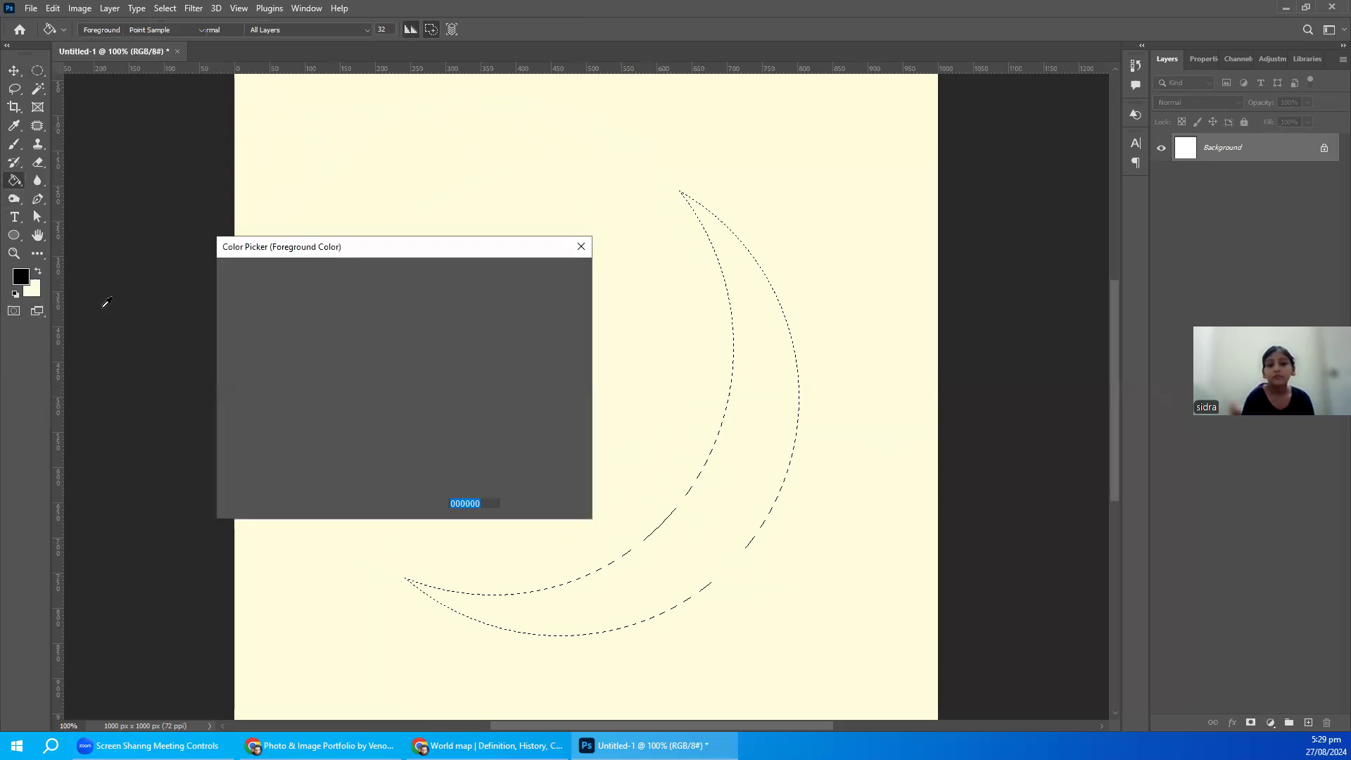
left_click(418, 281)
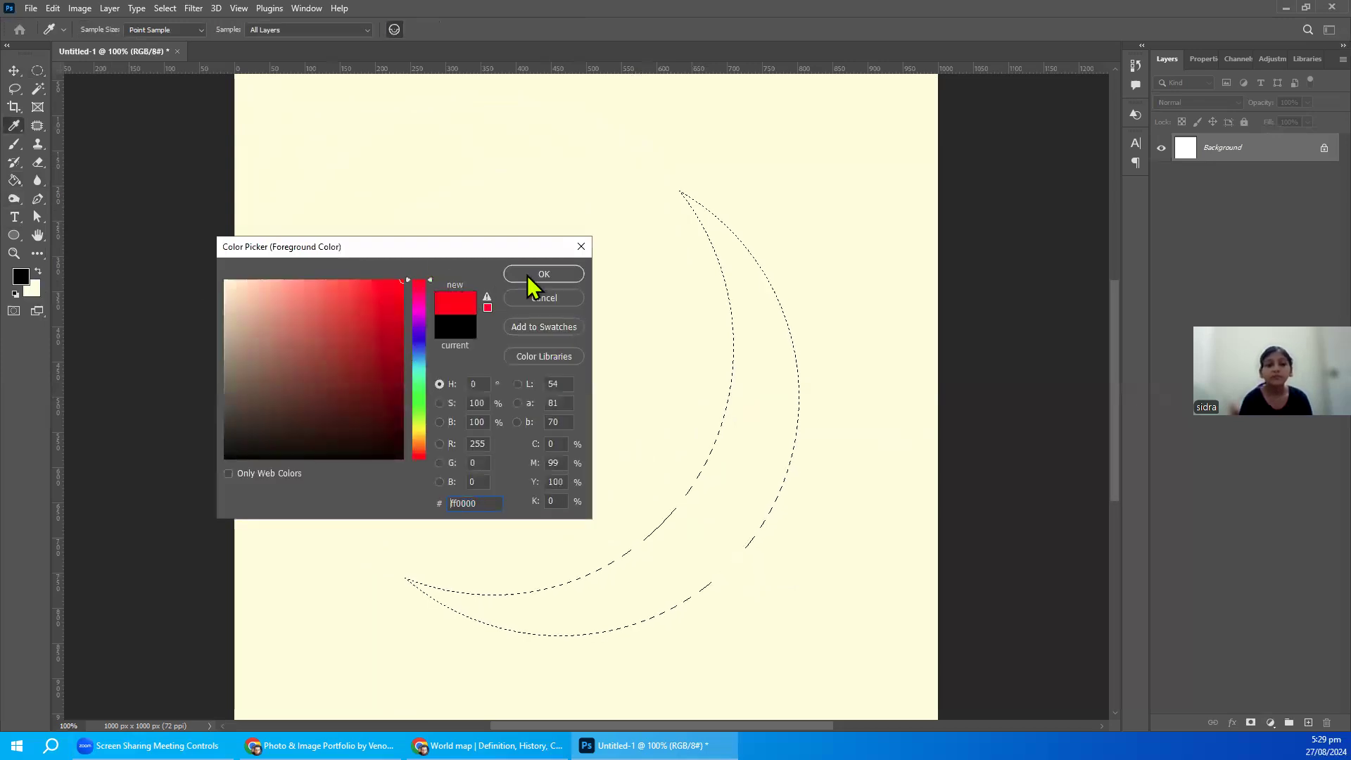
type("ffffff")
left_click(544, 275)
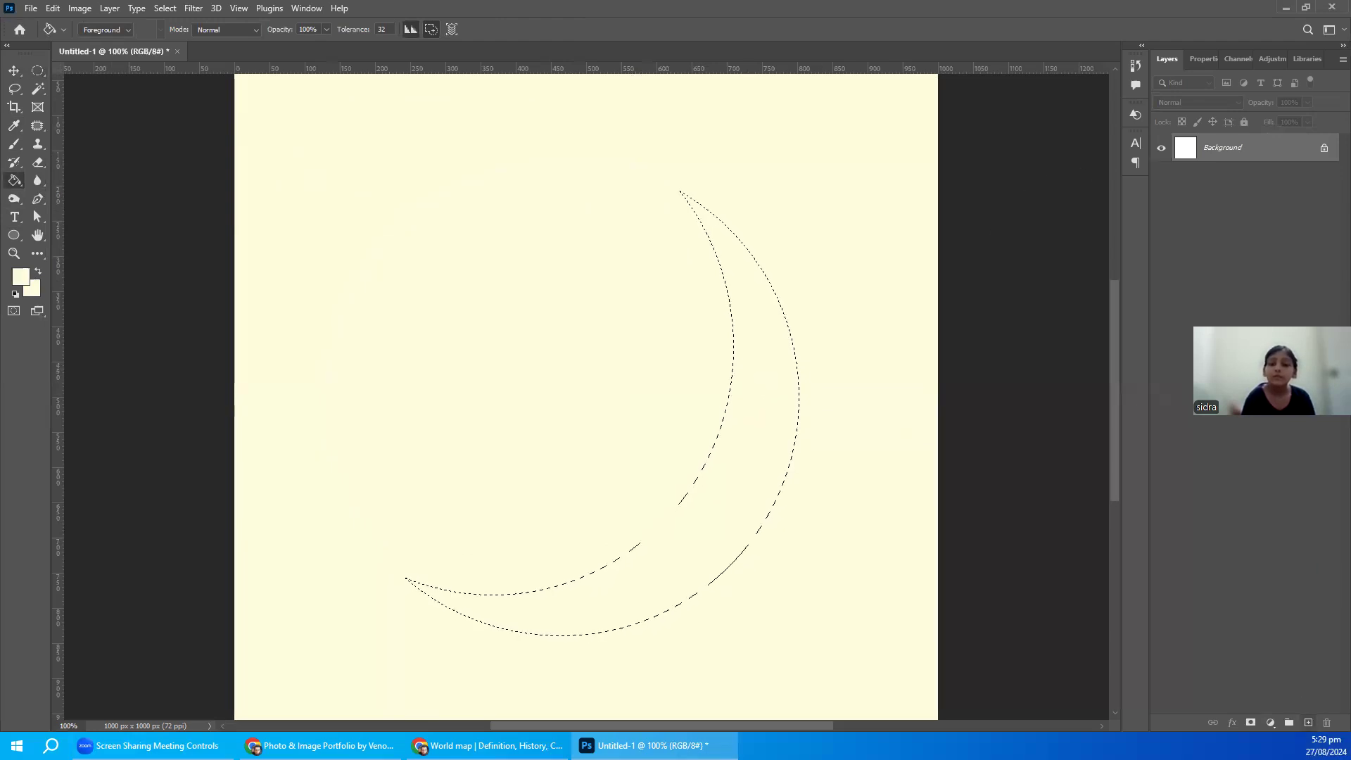
key("ctrl+d")
key("ctrl+z")
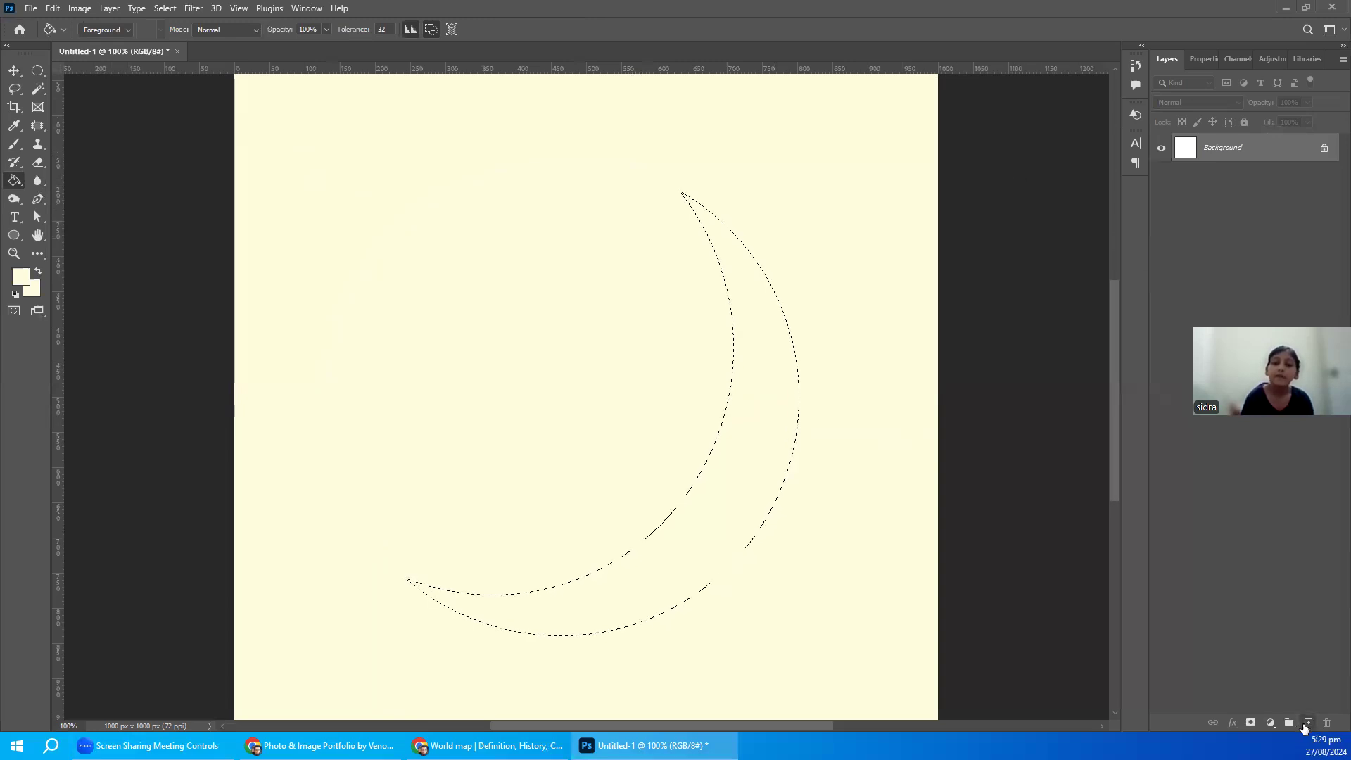
left_click(1307, 723)
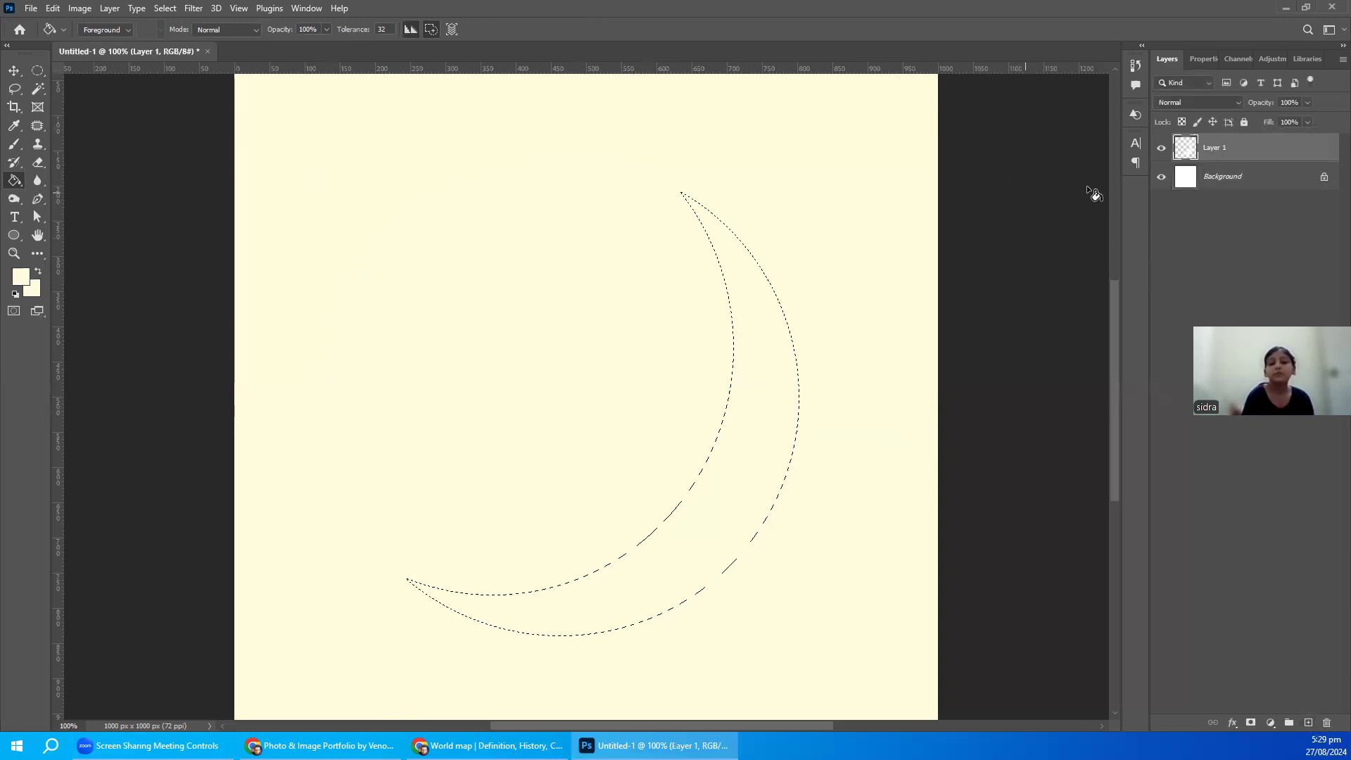
left_click(1162, 177)
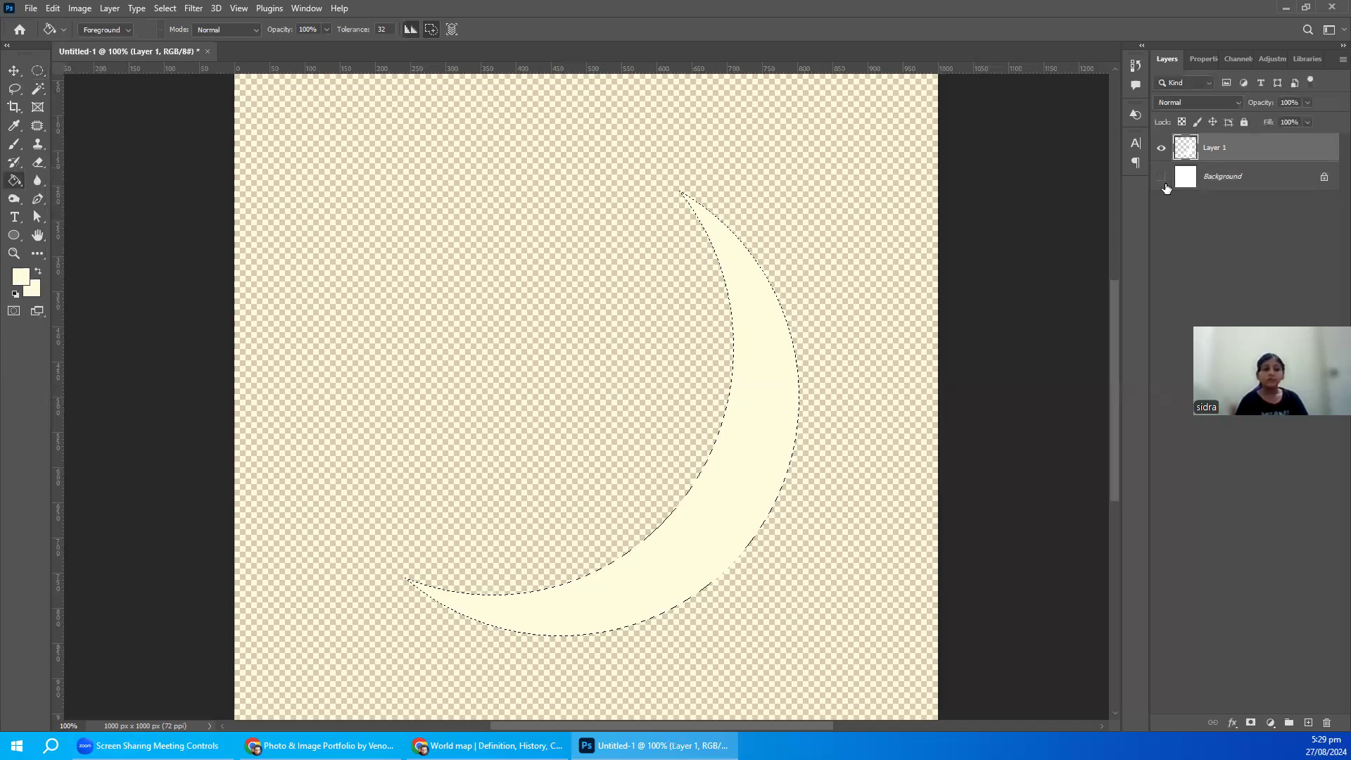
left_click(1162, 177)
- Set the background colour to 000000 and paint-bucket the area around the crescent black
left_click(1169, 172)
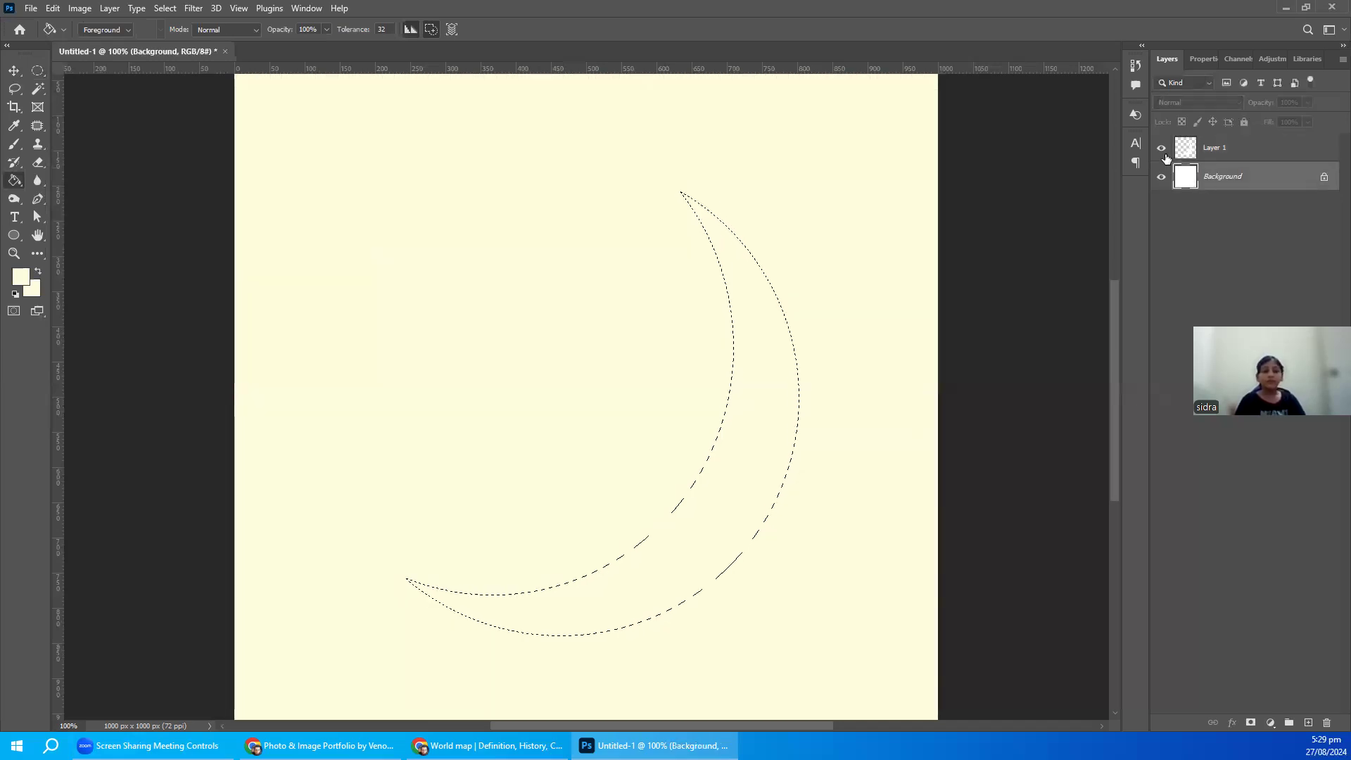
left_click(37, 71)
left_click(105, 222)
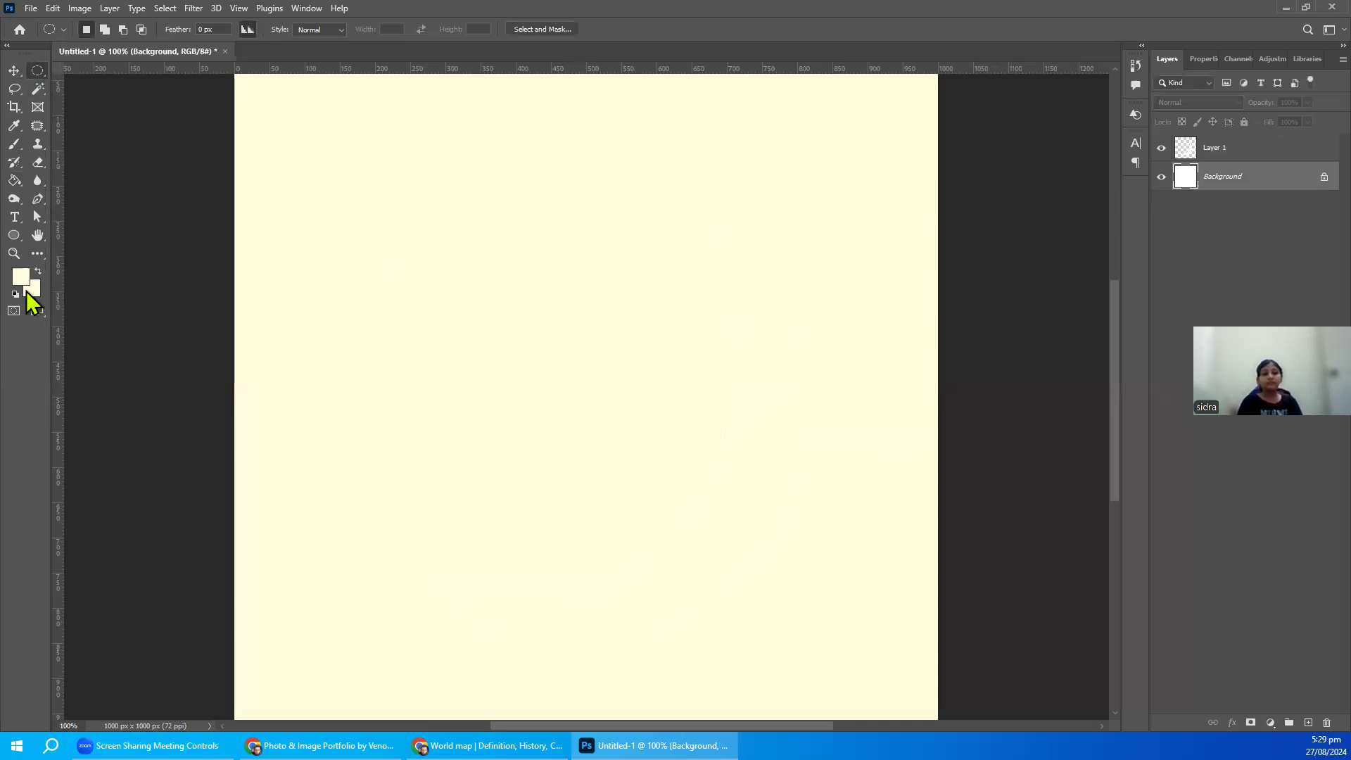
left_click(29, 290)
type("000000")
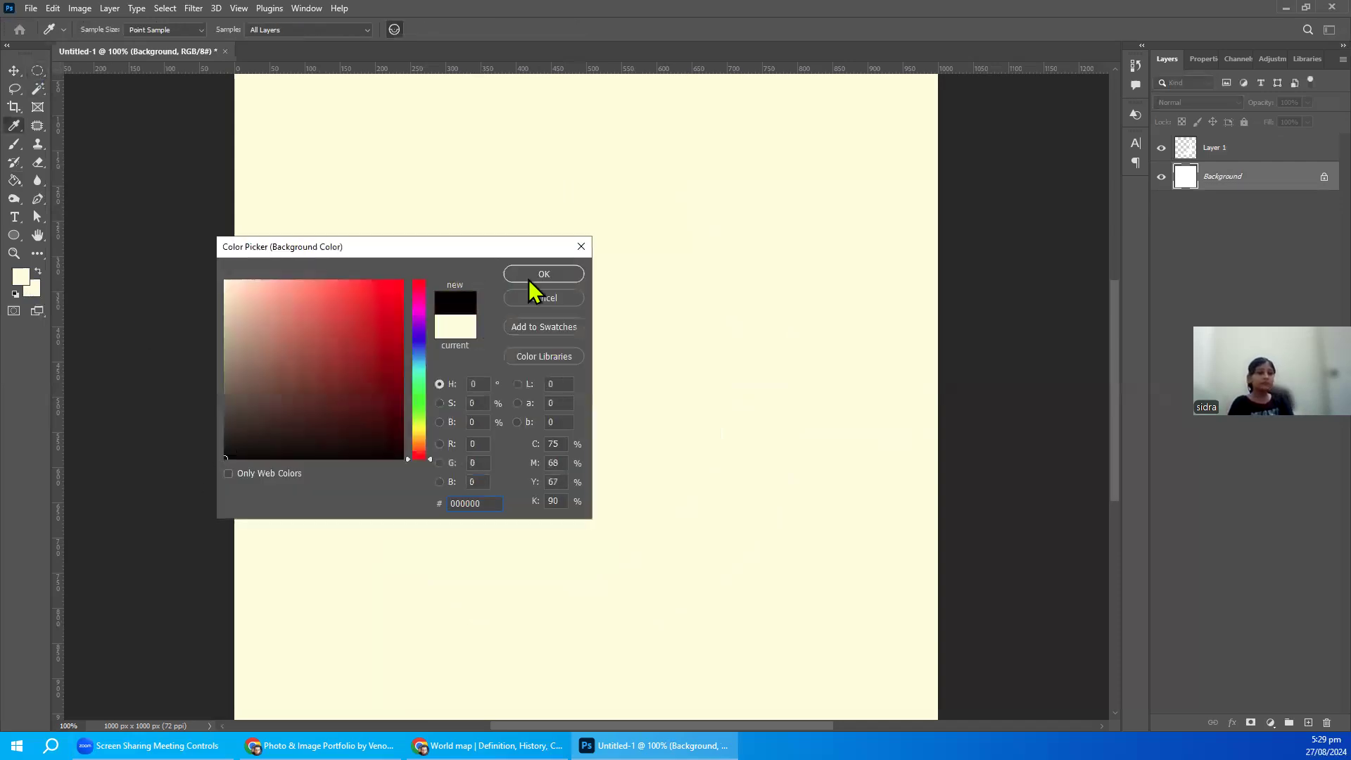
left_click(529, 280)
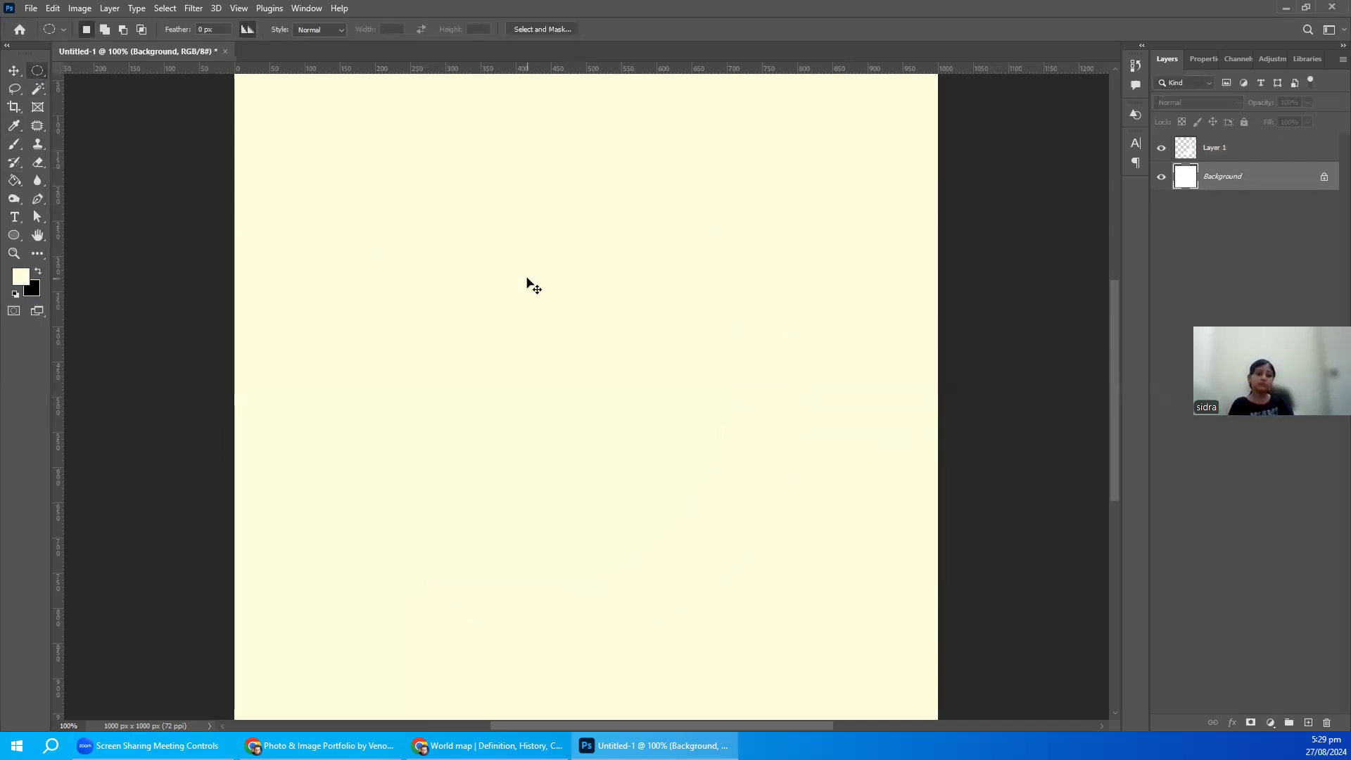
key("ctrl+BackSpace")
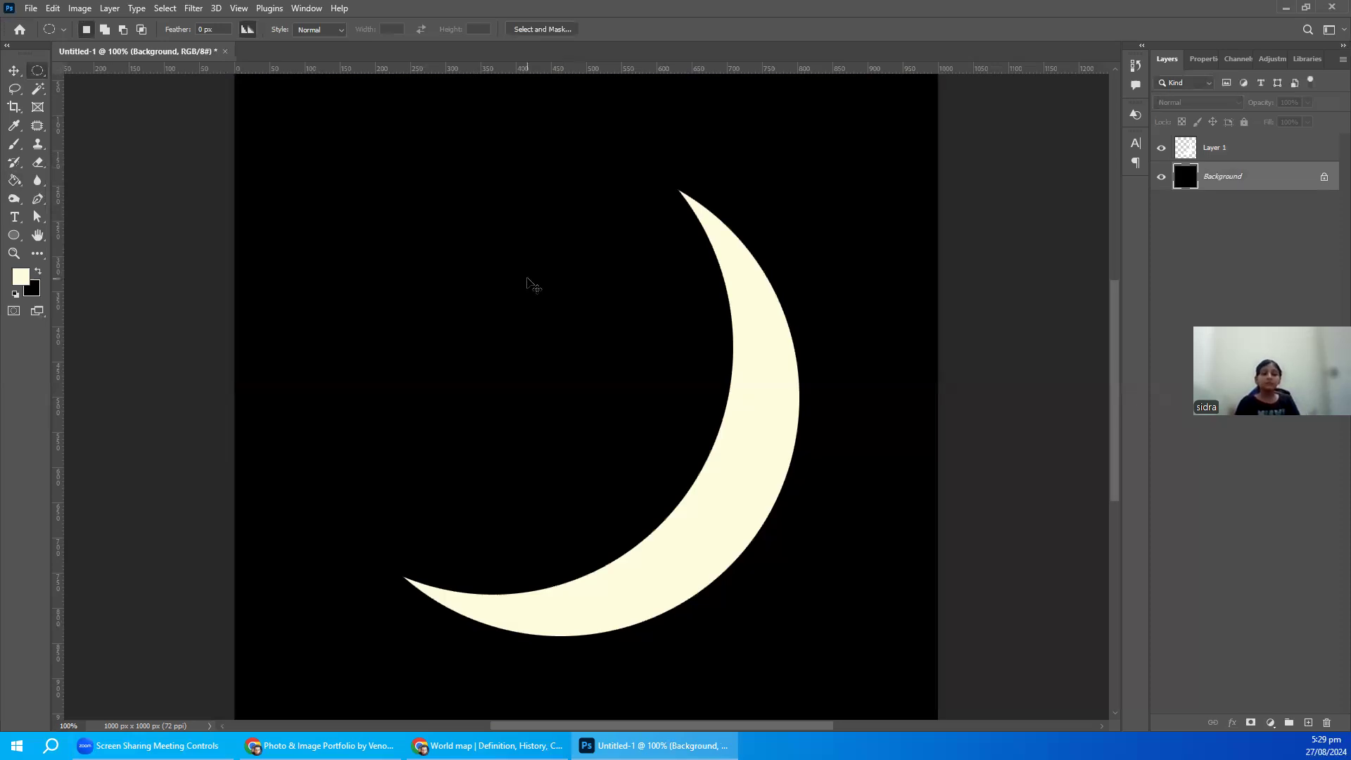
key("alt+BackSpace")
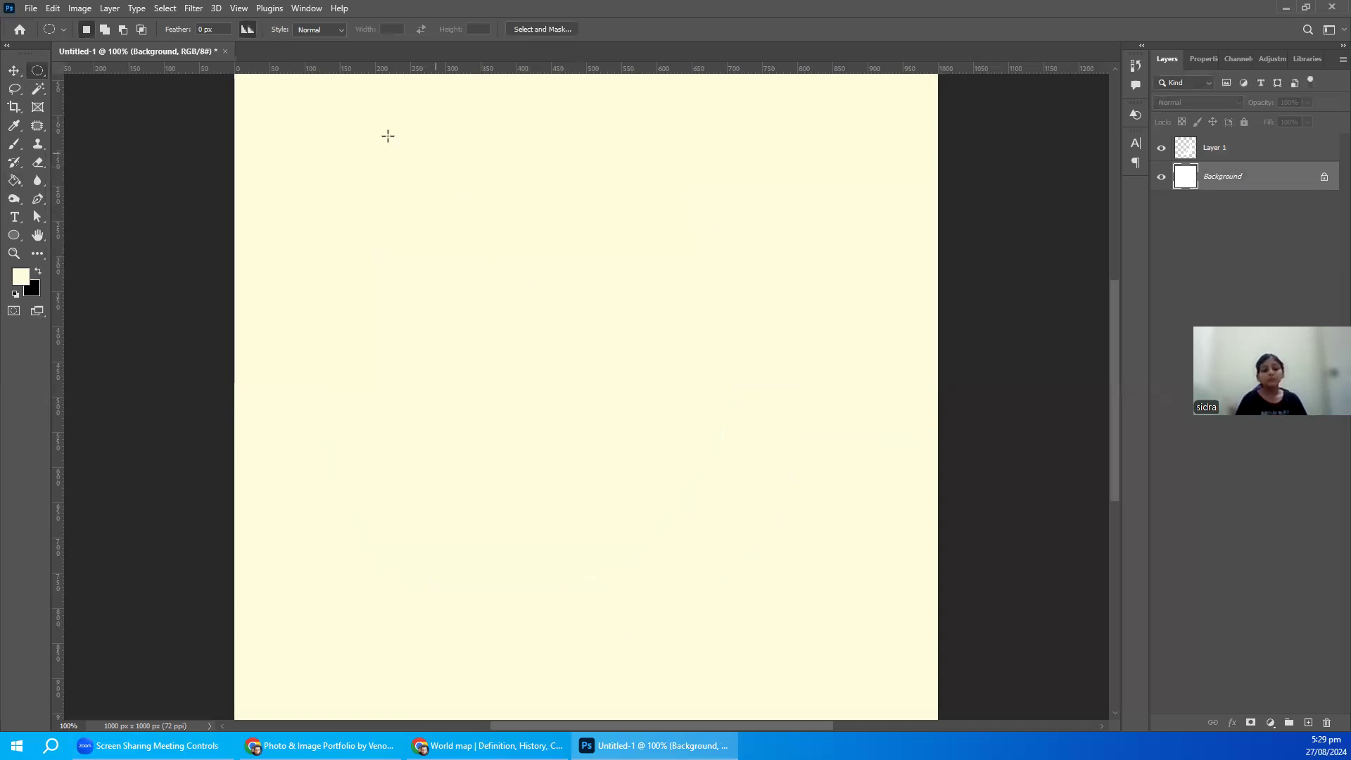
left_click(14, 181)
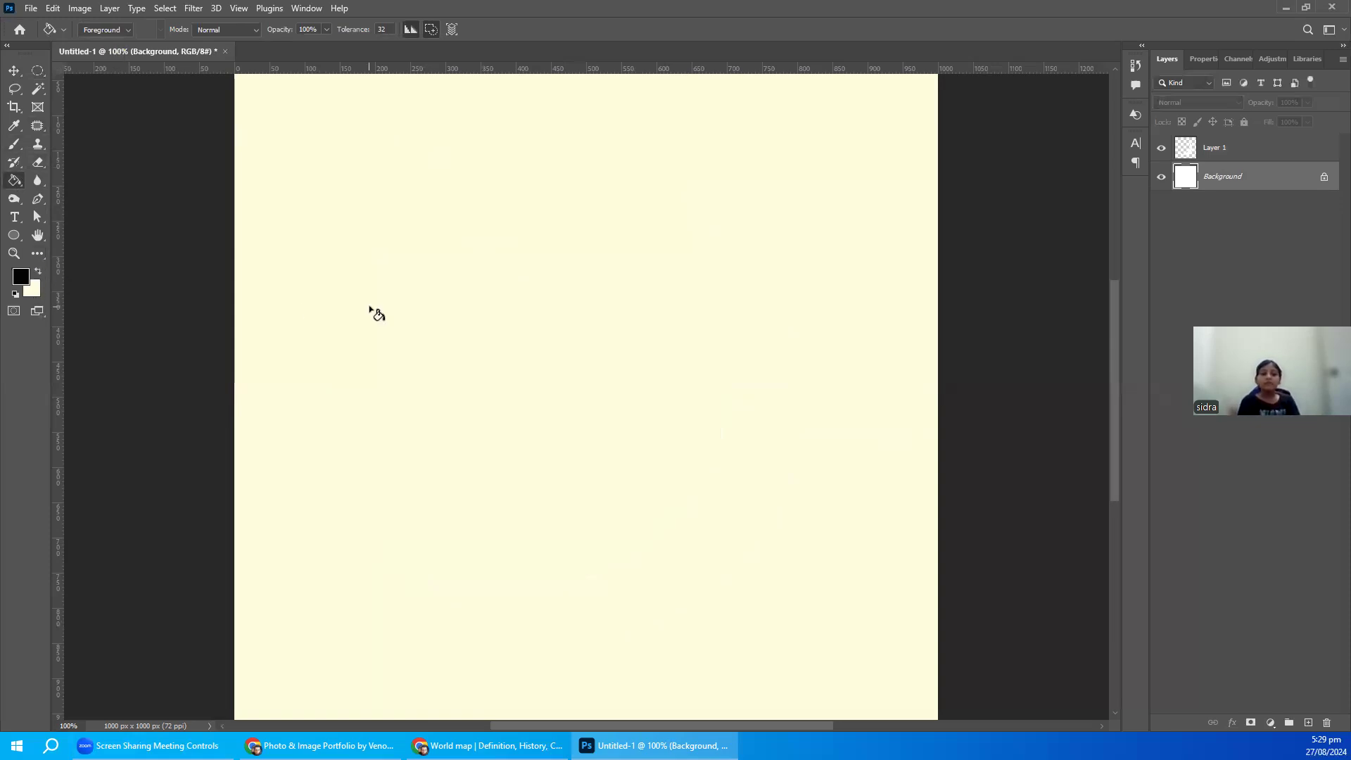
left_click(293, 326)
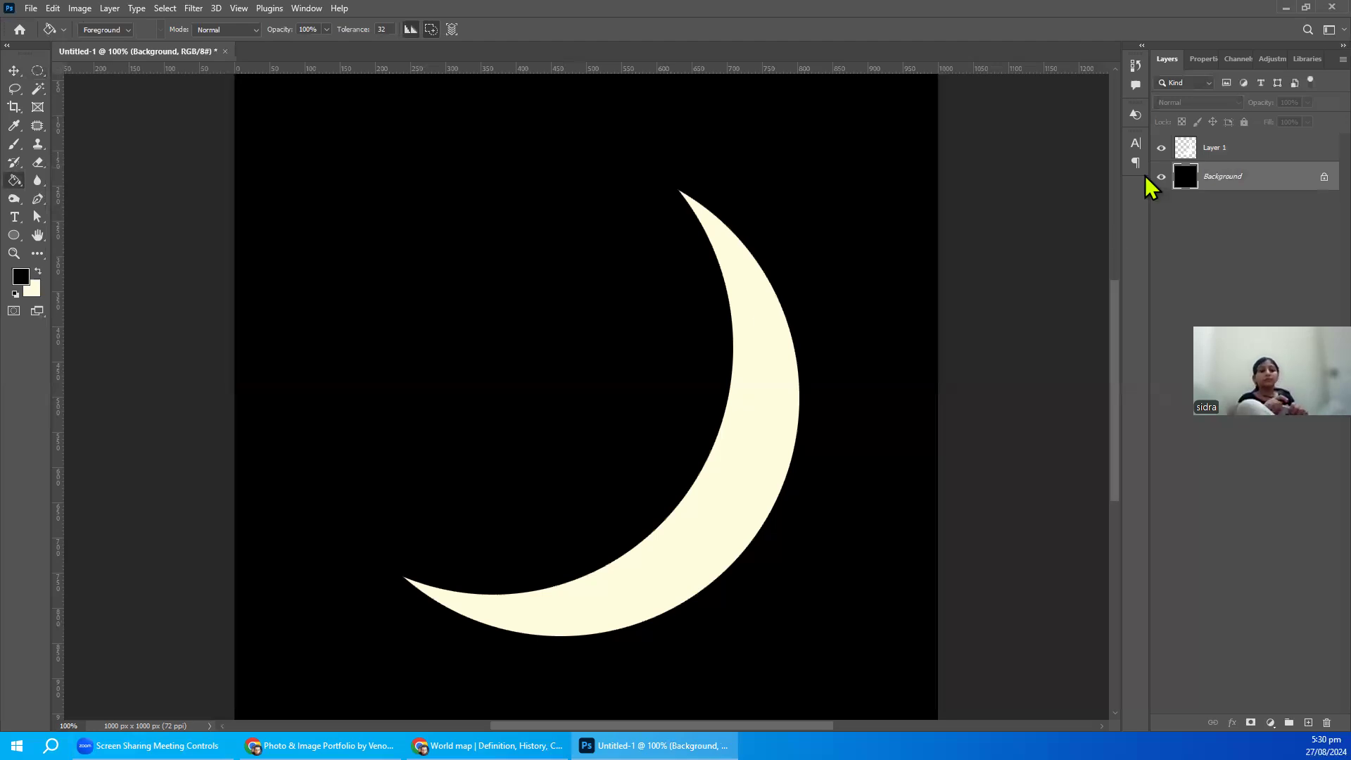
- Duplicate Layer 1, blur the copy with a 10-pixel Gaussian Blur, and place it beneath Layer 1
left_click(1218, 152)
left_click_drag(1218, 152, 1306, 722)
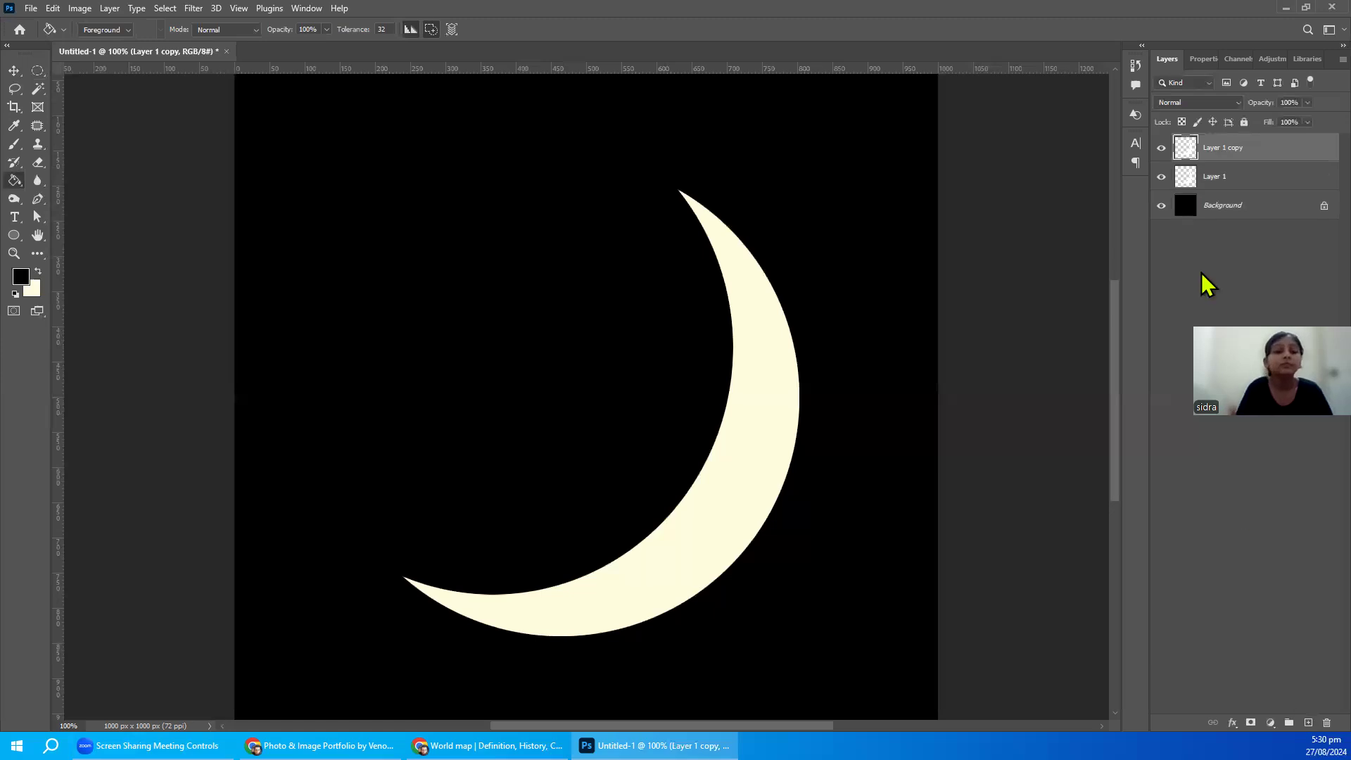
left_click(14, 70)
left_click(194, 8)
mouse_move(201, 163)
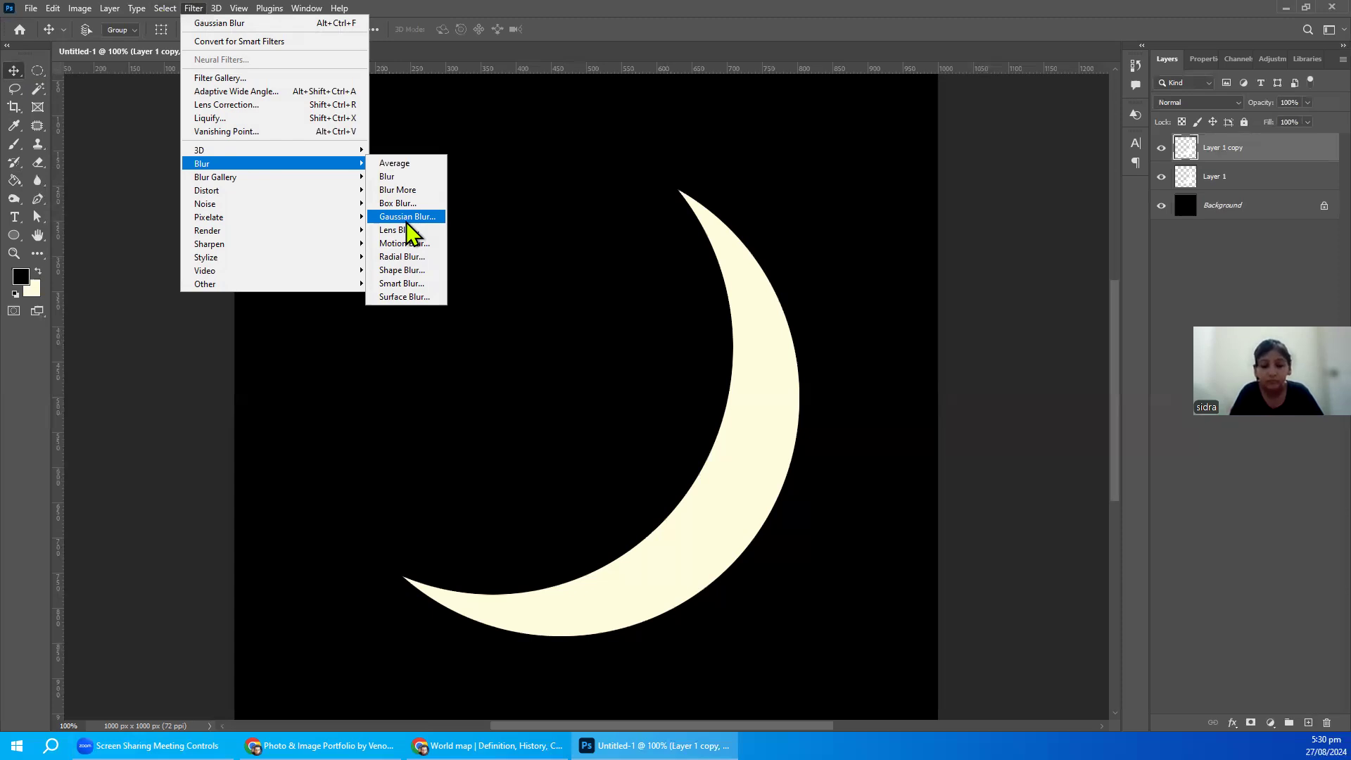
left_click(407, 217)
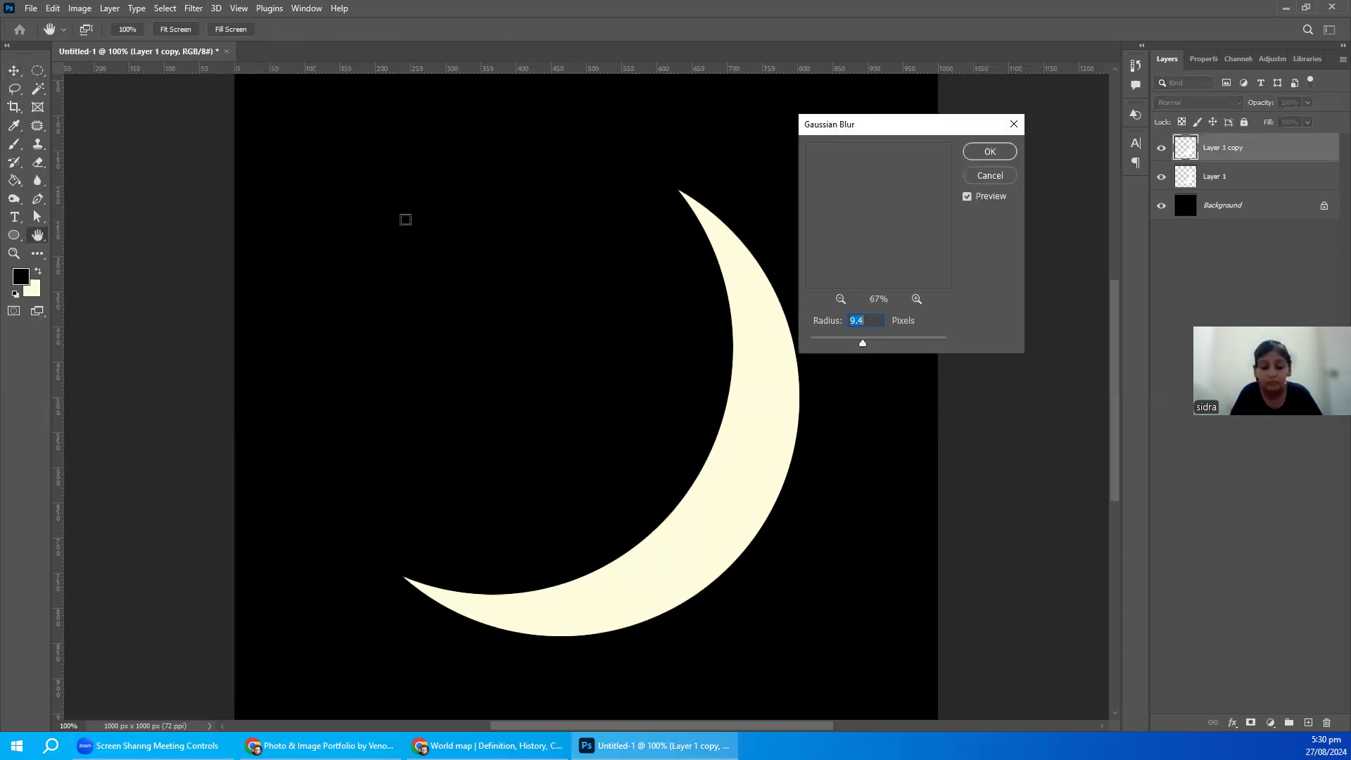
left_click_drag(864, 345, 866, 343)
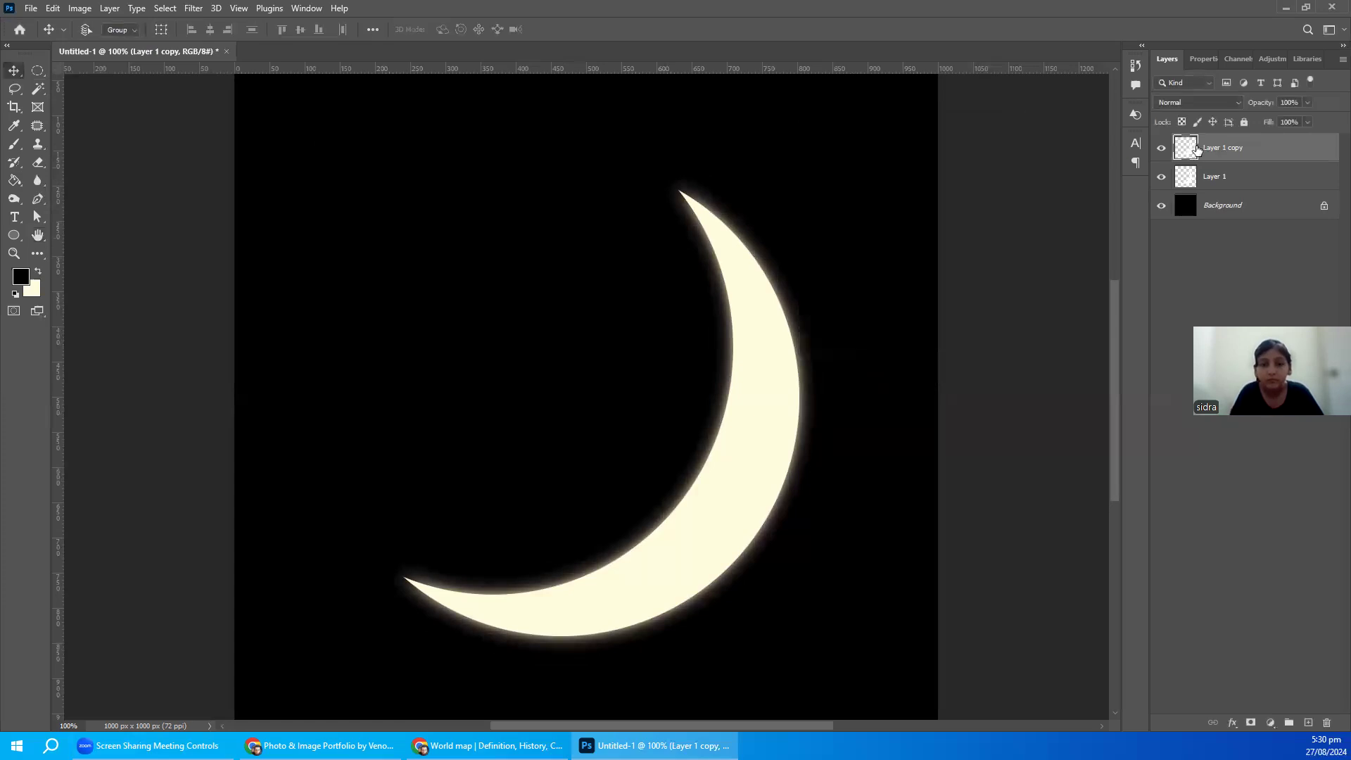
left_click_drag(1198, 150, 1193, 191)
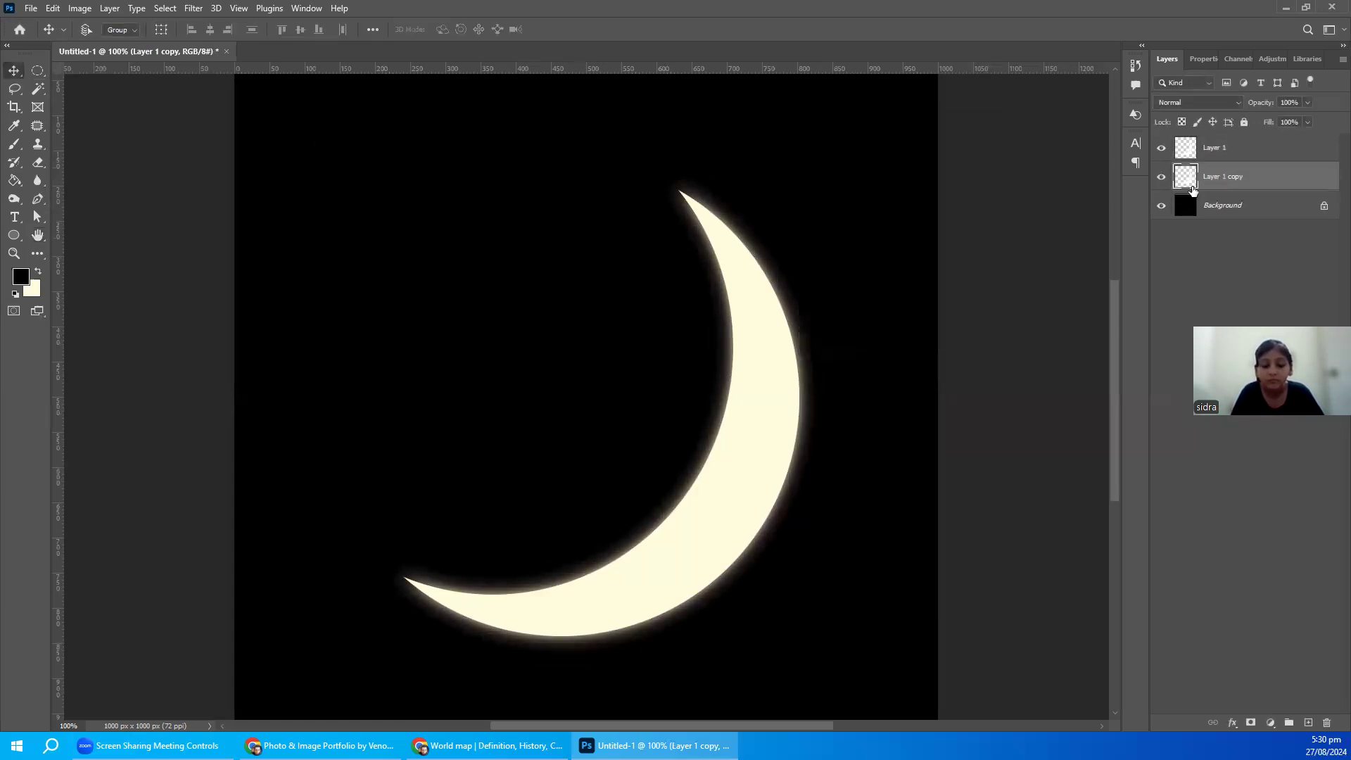
- On Layer 1, soften the crescent's inner edge near its top tip with the 50% Blur Tool
left_click(1165, 147)
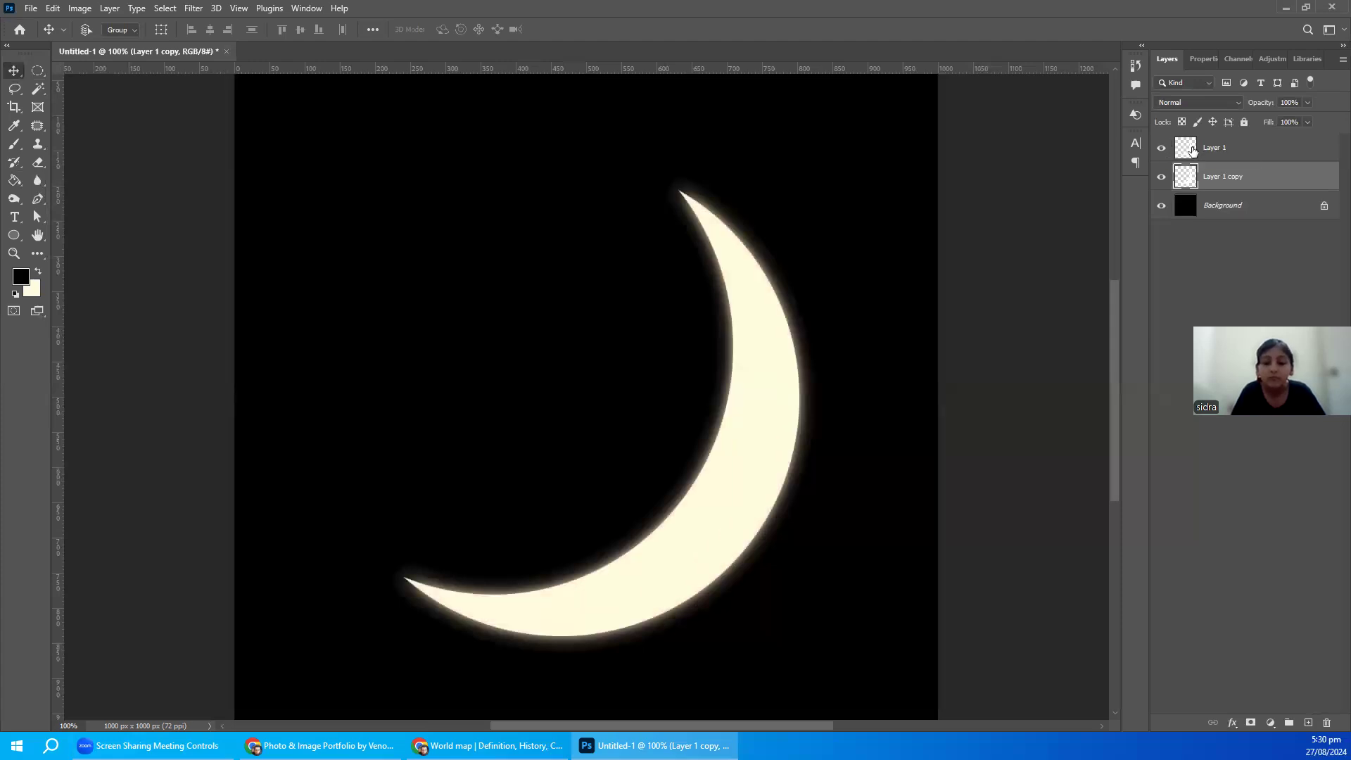
left_click(1193, 150)
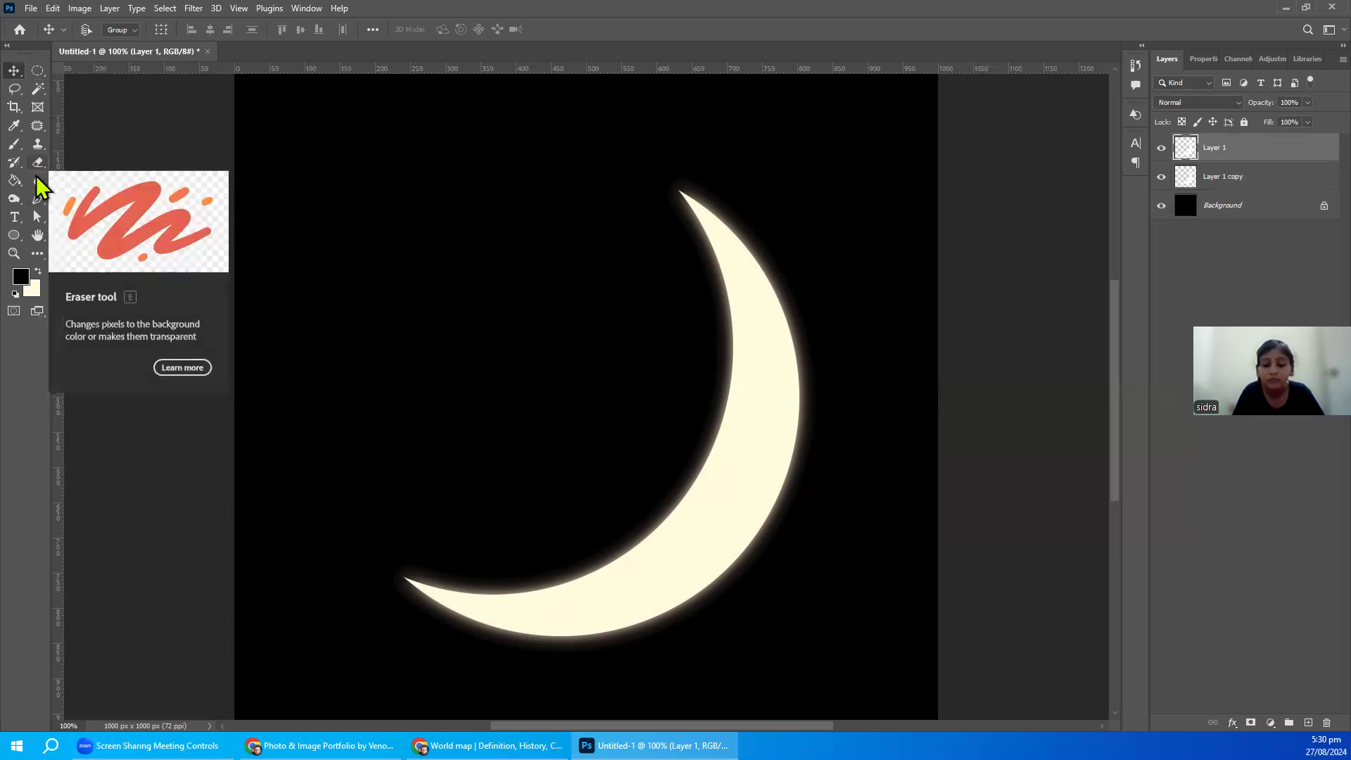
left_click(16, 202)
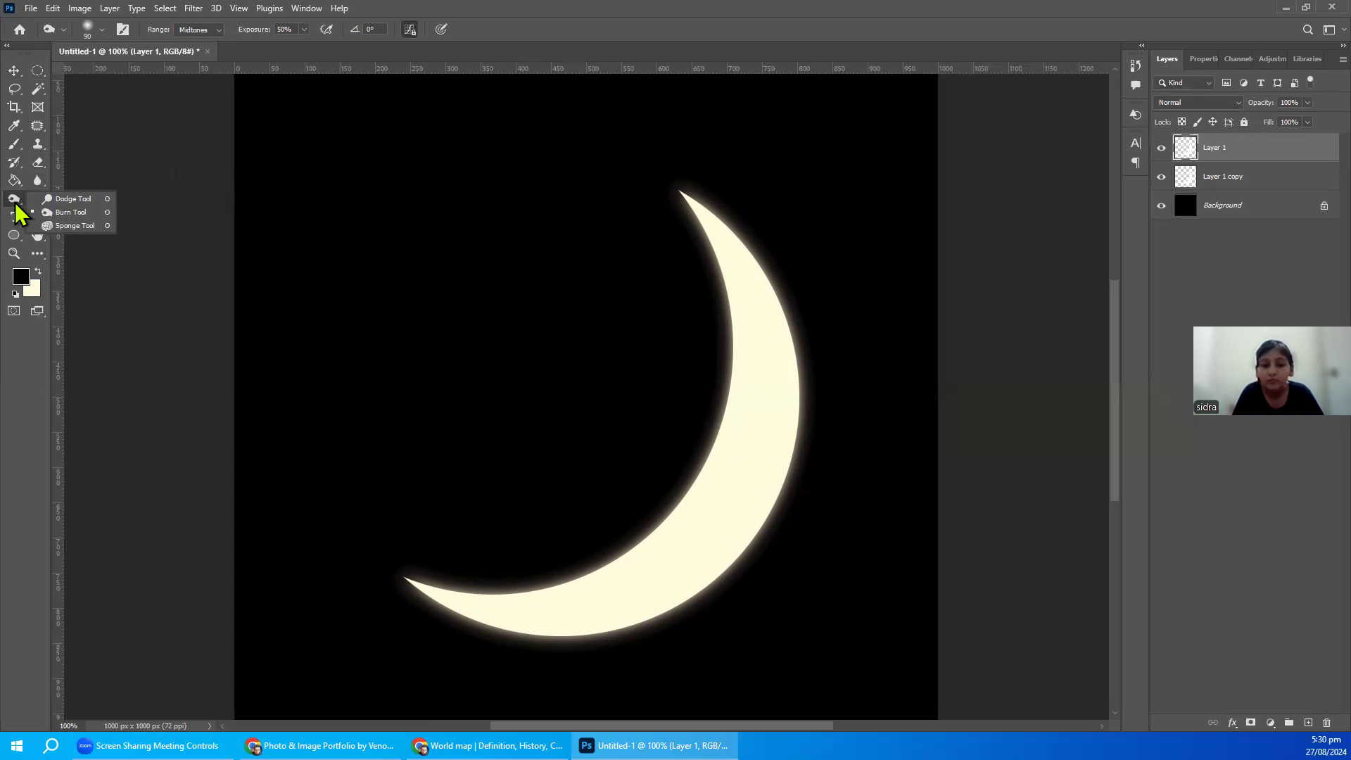
left_click(38, 181)
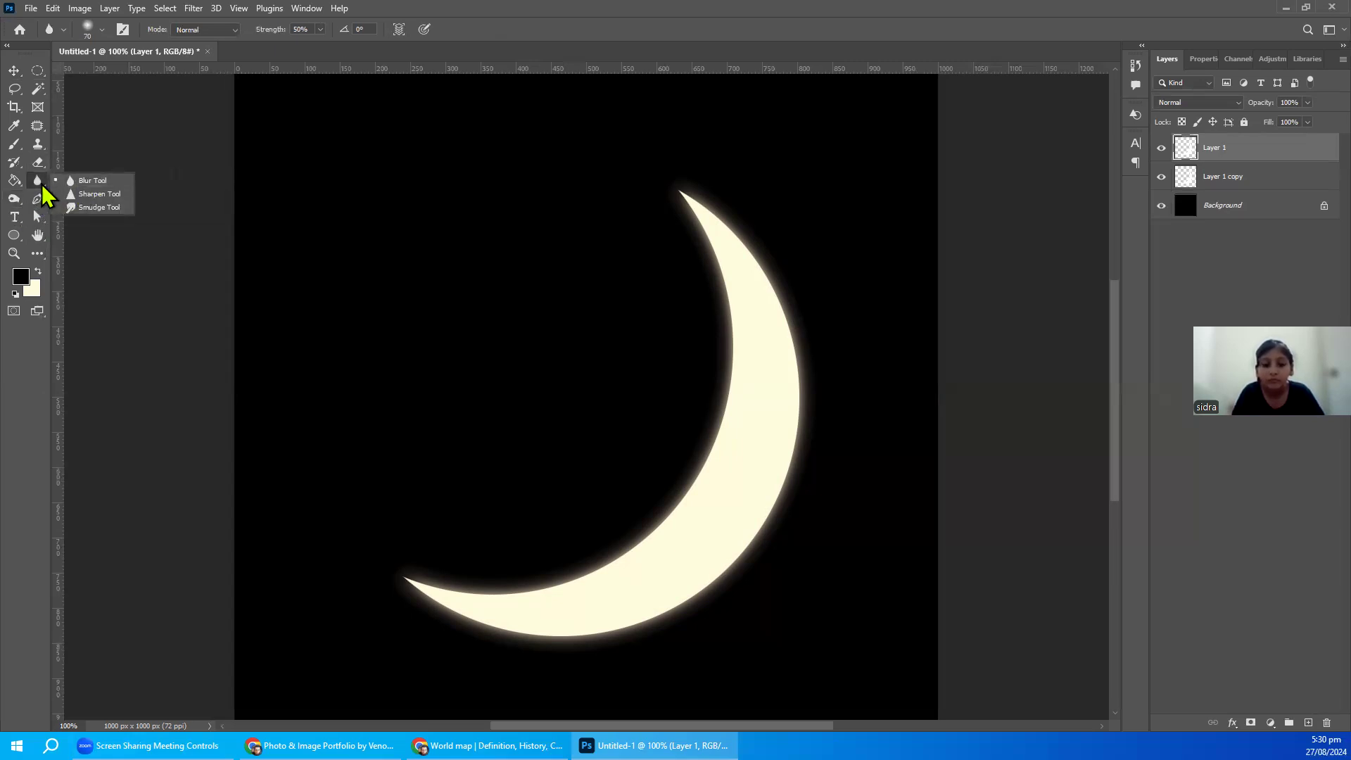
left_click(83, 182)
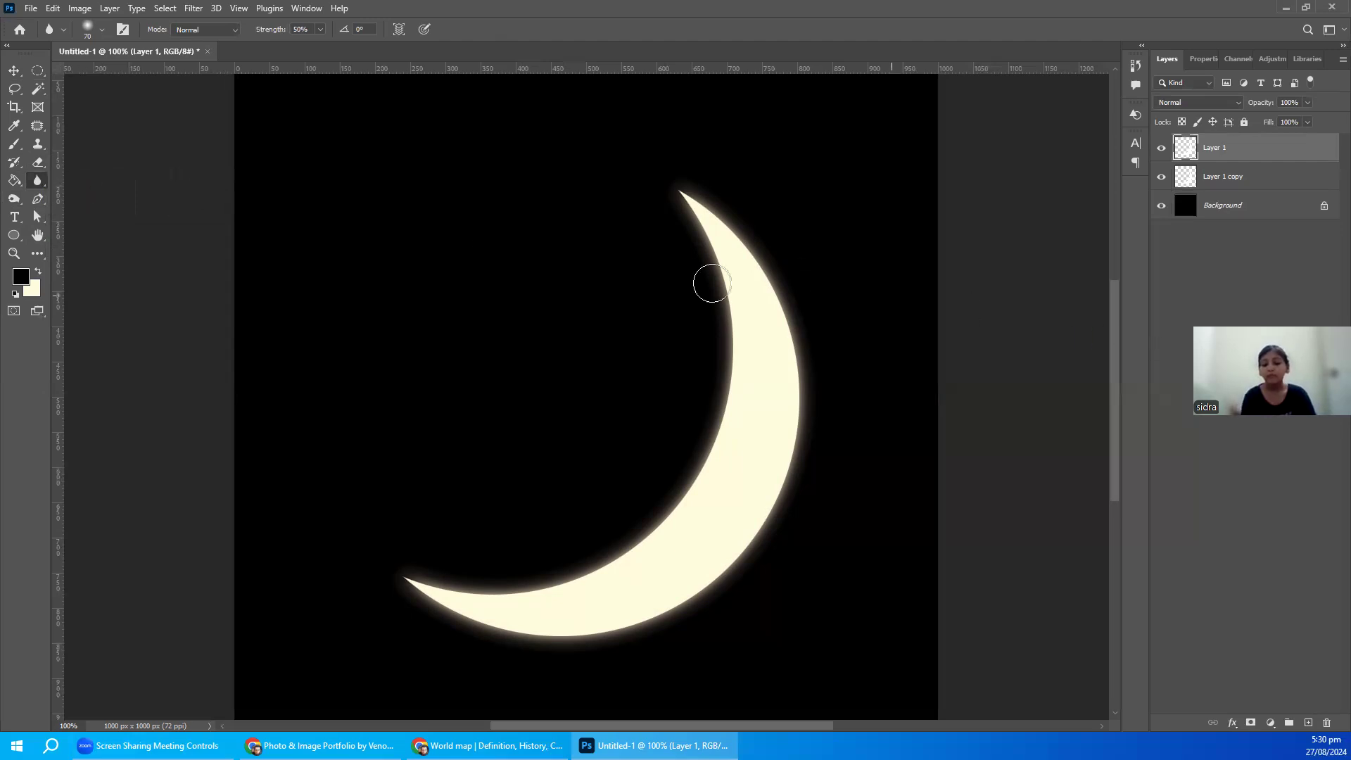
mouse_move(694, 241)
left_mouse_down()
mouse_move(725, 305)
mouse_move(726, 427)
mouse_move(725, 307)
mouse_move(724, 426)
mouse_move(664, 519)
mouse_move(560, 593)
mouse_move(476, 601)
mouse_move(637, 533)
mouse_move(733, 349)
mouse_move(694, 218)
mouse_move(725, 431)
mouse_move(592, 582)
mouse_move(528, 603)
mouse_move(732, 428)
mouse_move(694, 217)
mouse_move(701, 261)
left_mouse_up()
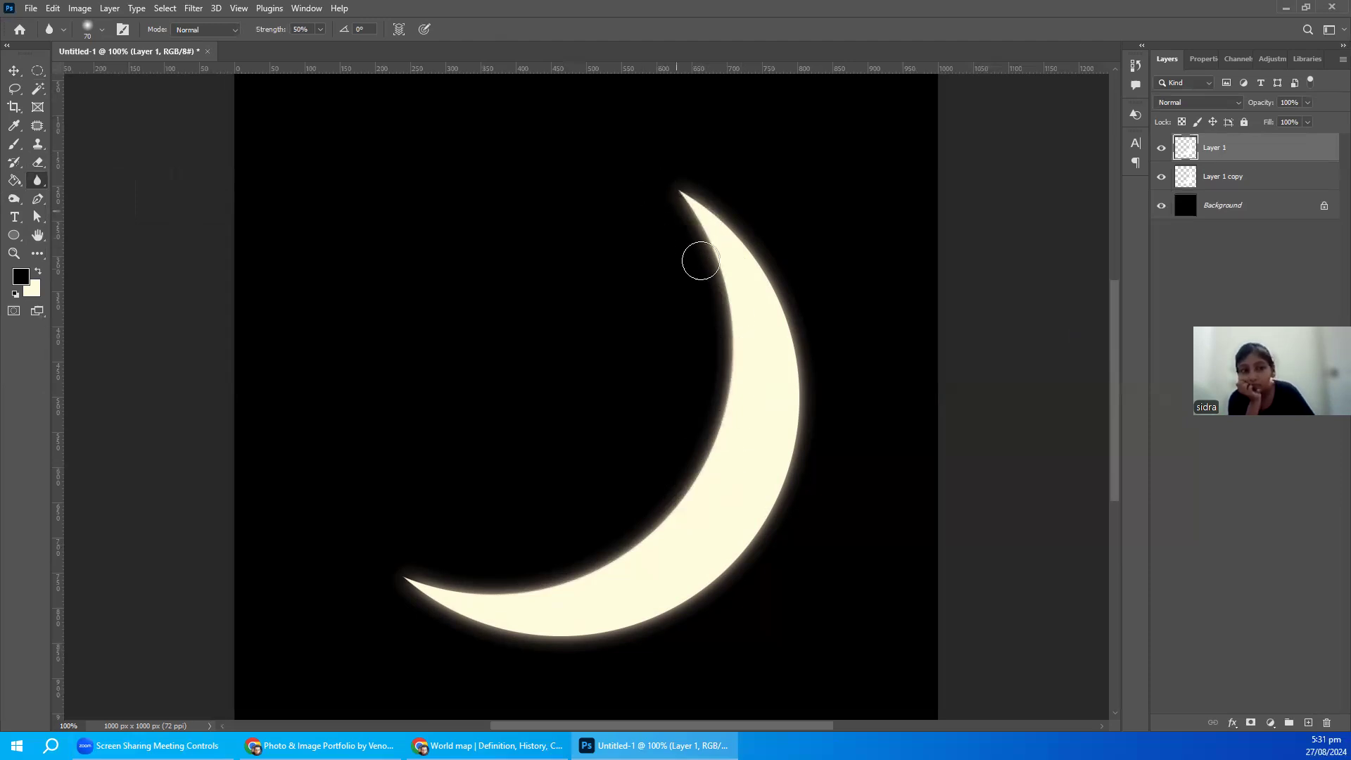
- Draw the leaping stag custom shape from Wild Animals at about 389×396 px
left_click(15, 236)
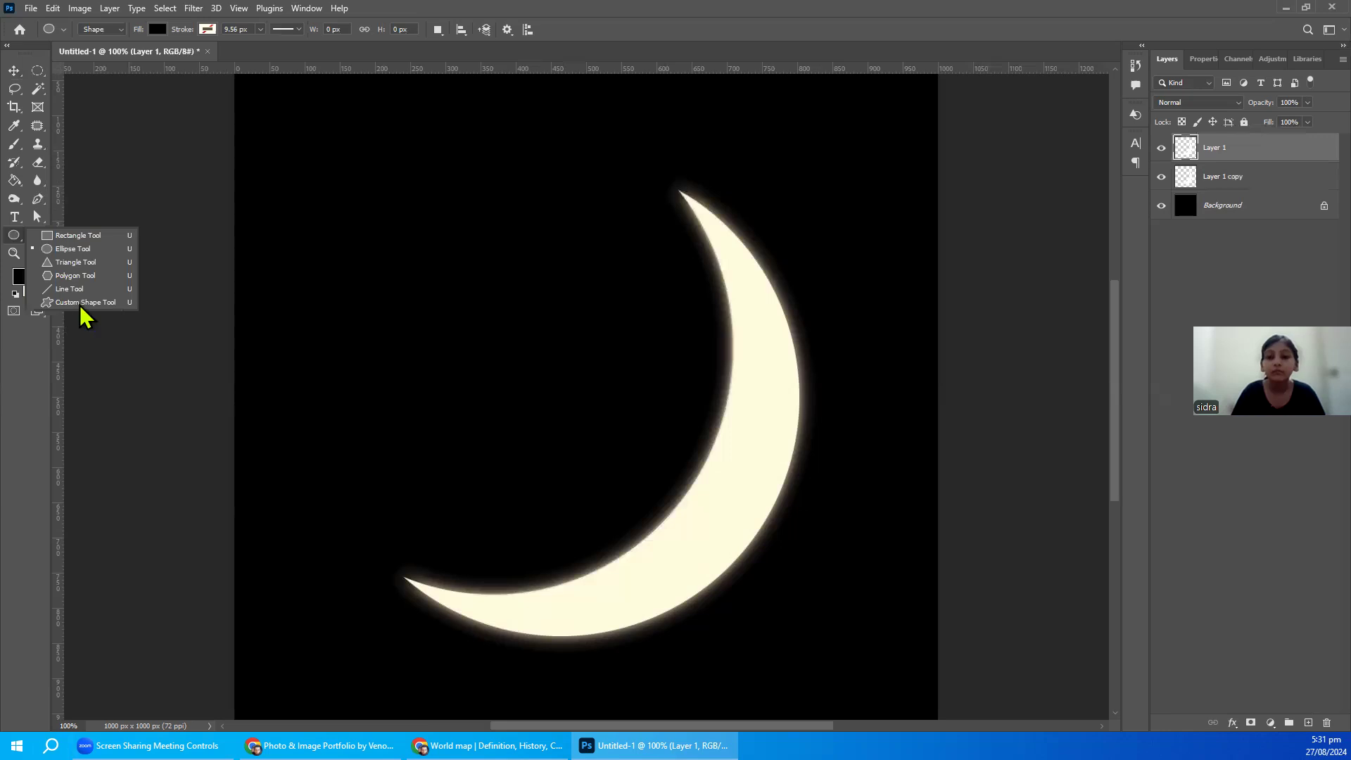
left_click(83, 303)
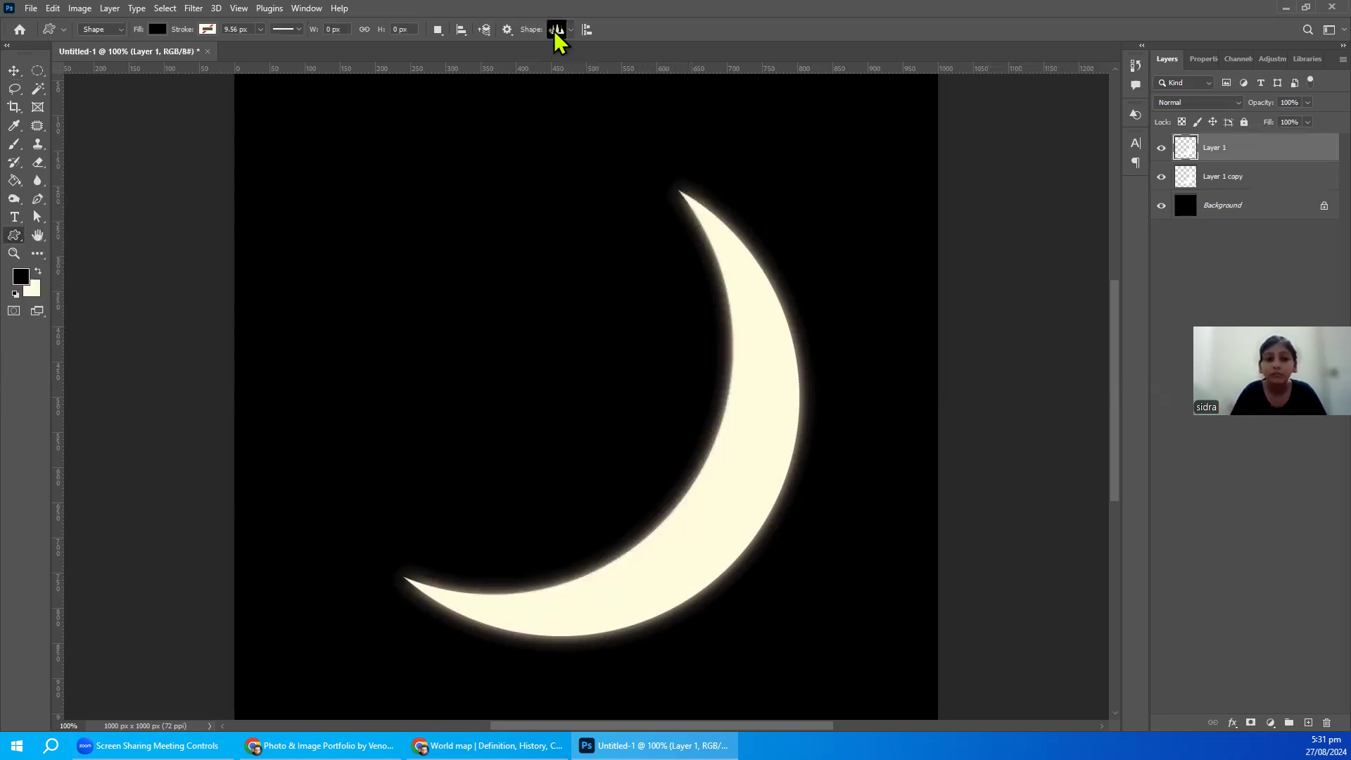
left_click(570, 31)
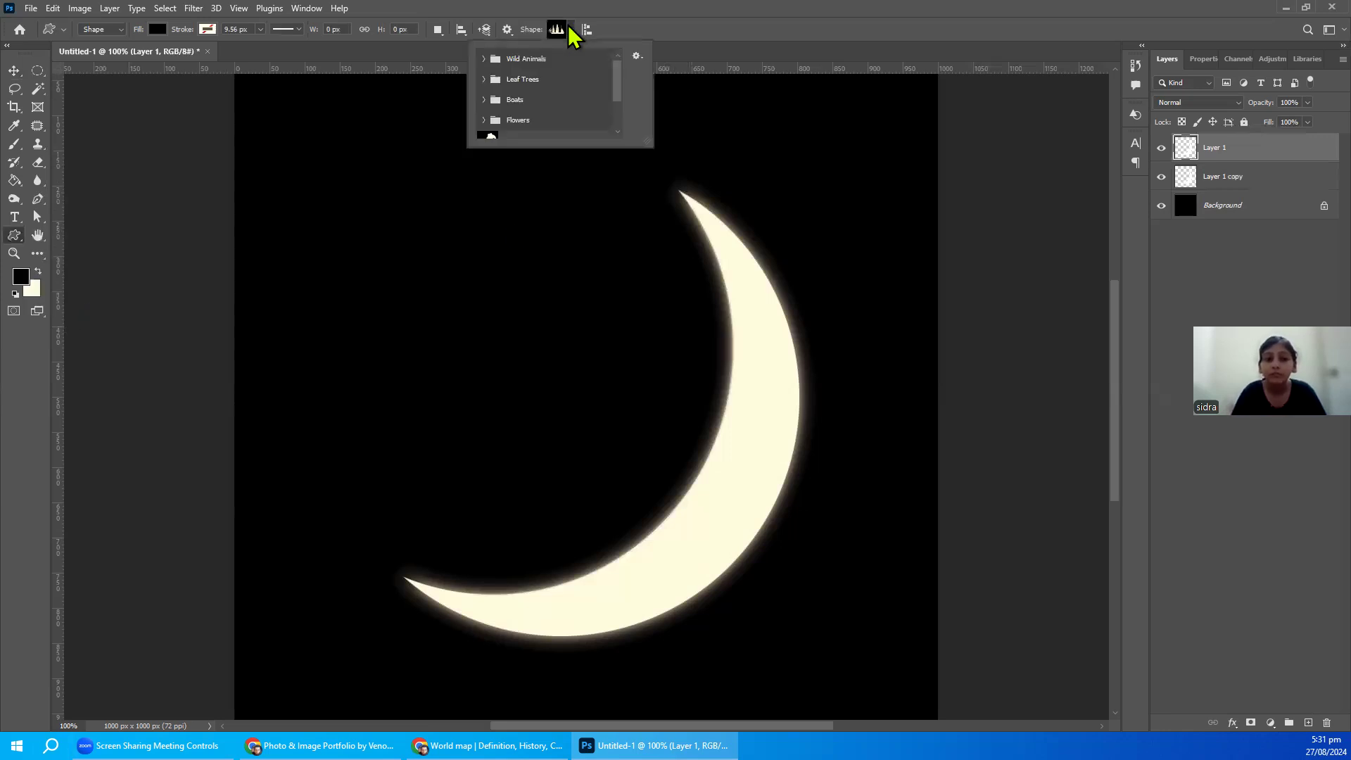
left_click(484, 61)
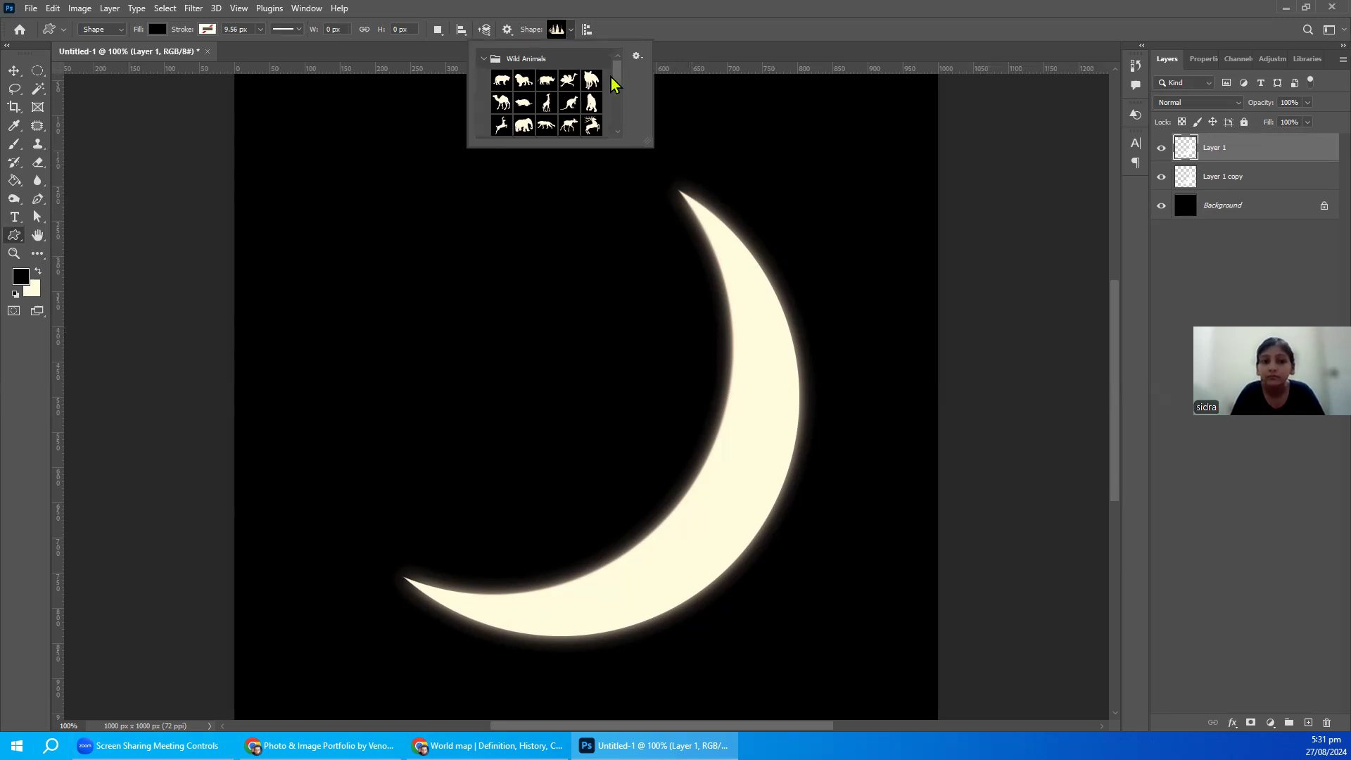
scroll(616, 79, "down", 2)
scroll(617, 81, "down", 1)
scroll(617, 82, "up", 1)
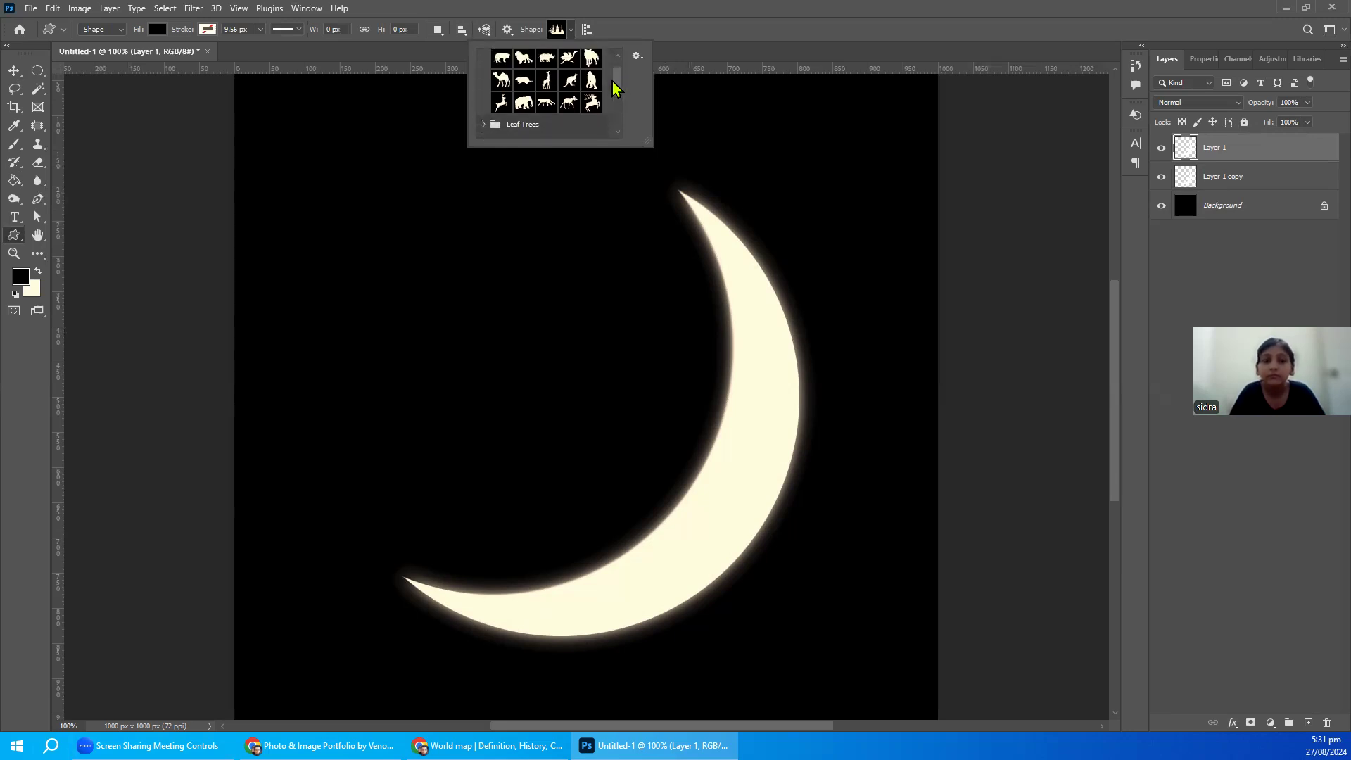
scroll(619, 82, "up", 1)
left_click(598, 122)
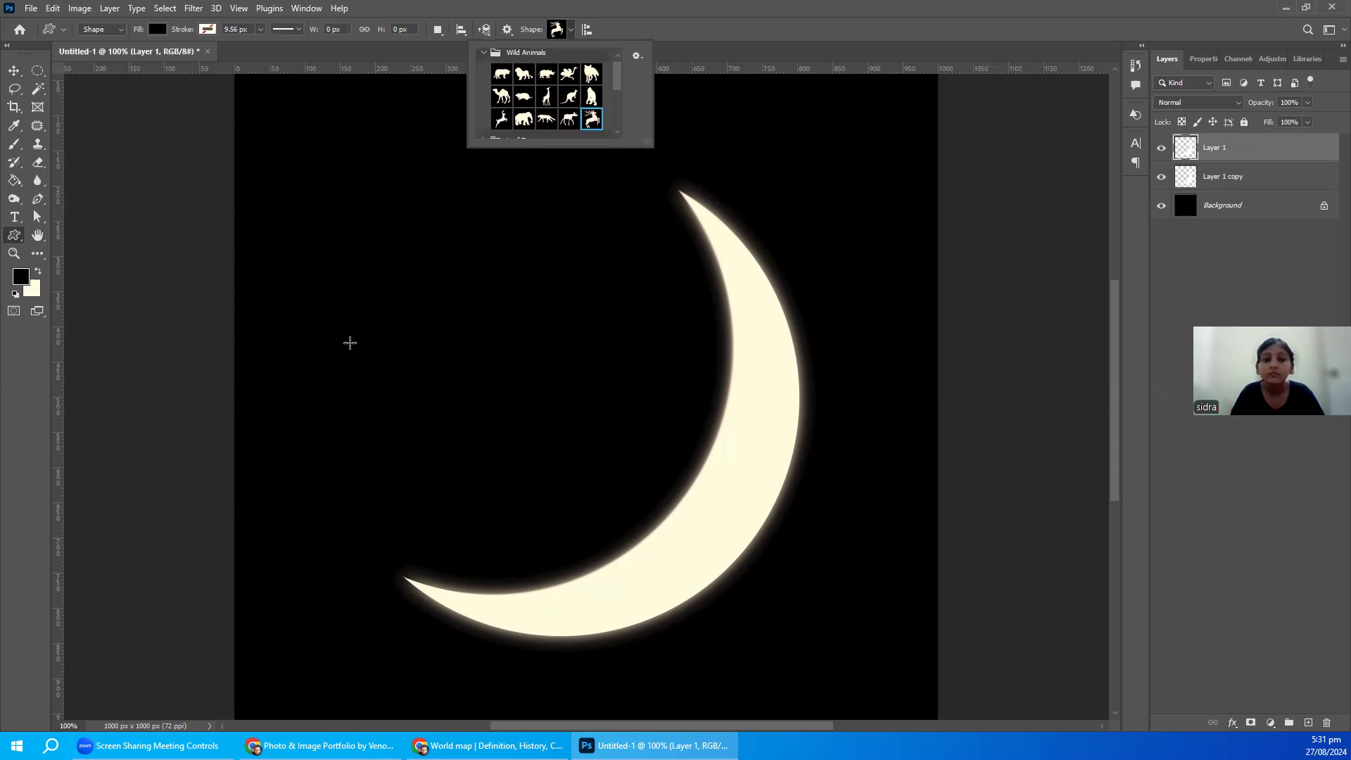
left_click_drag(342, 273, 634, 579)
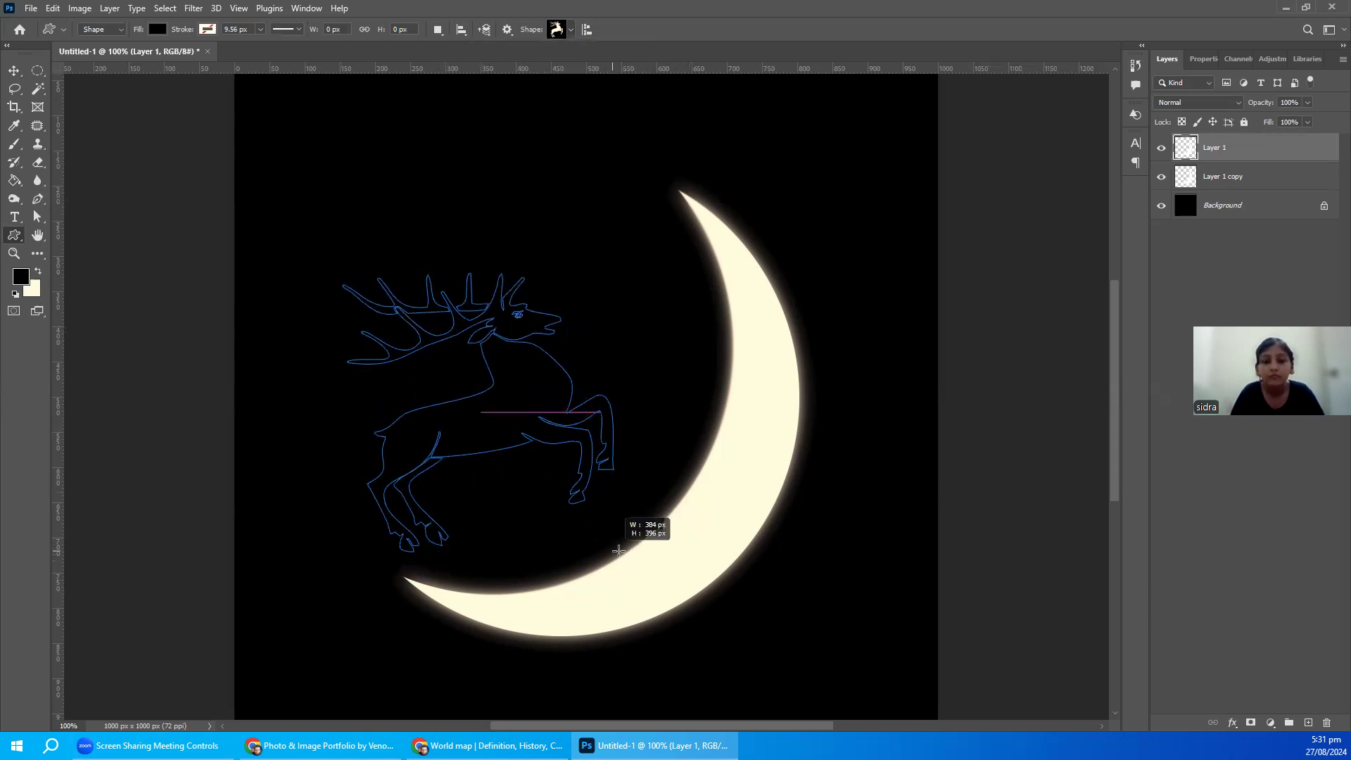
left_click_drag(634, 578, 617, 551)
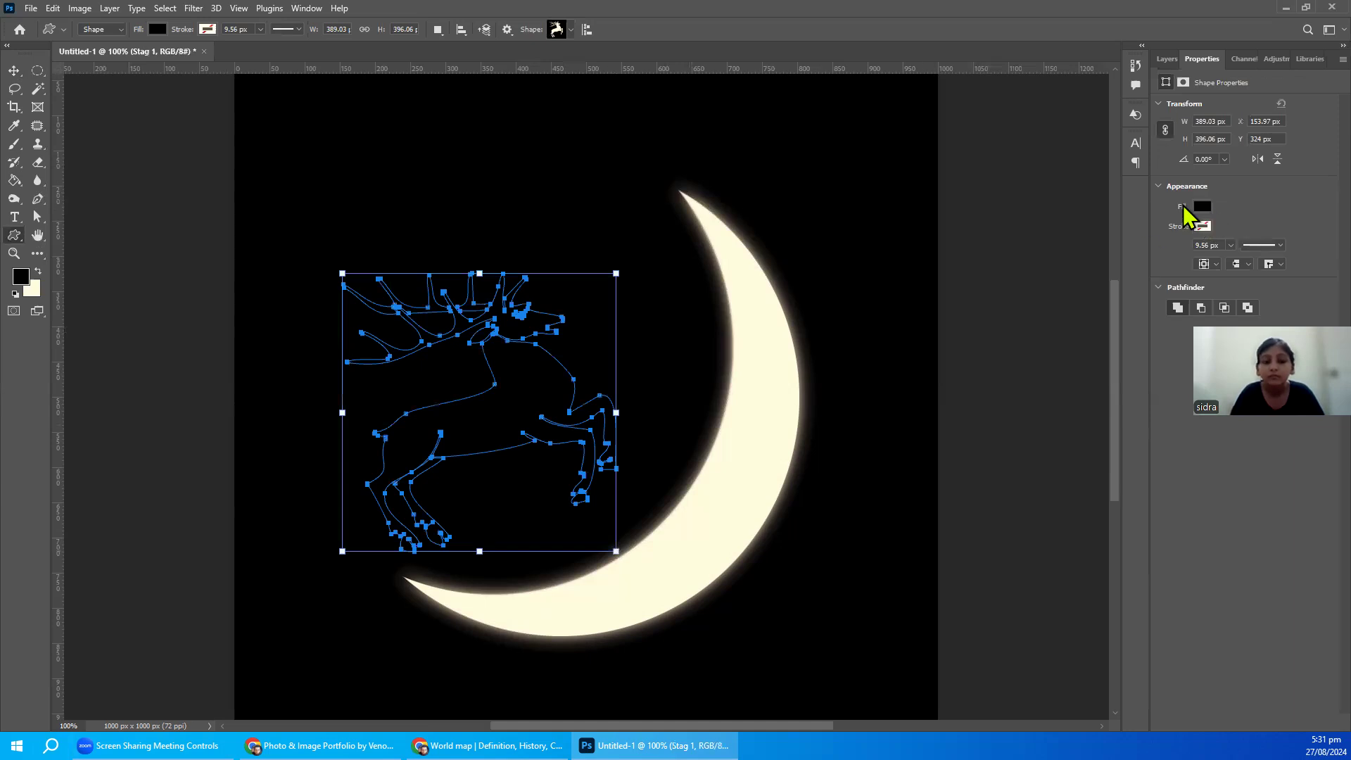
- Fill the Stag 1 shape with the moon's sampled cream and move it onto the crescent's lower curve
left_click(1167, 59)
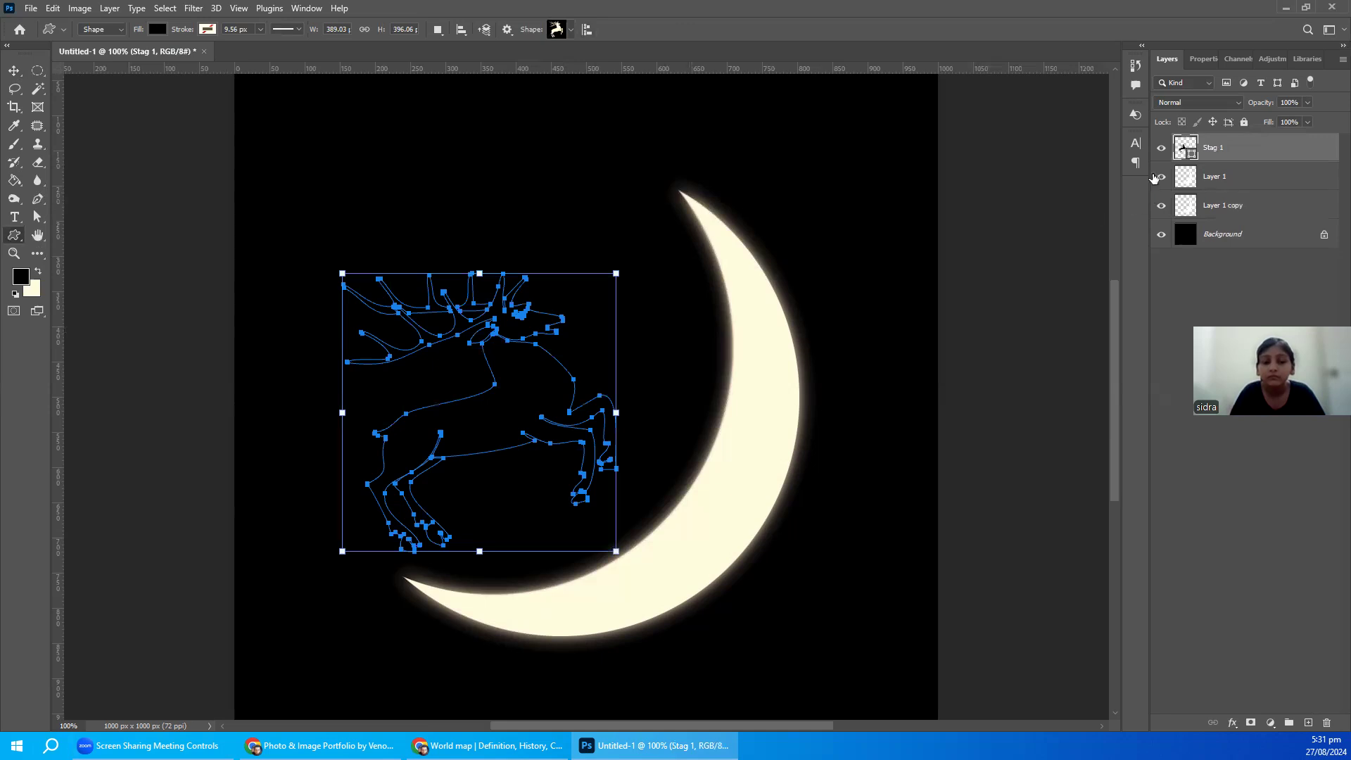
double_click(1184, 149)
left_click(754, 338)
key("Return")
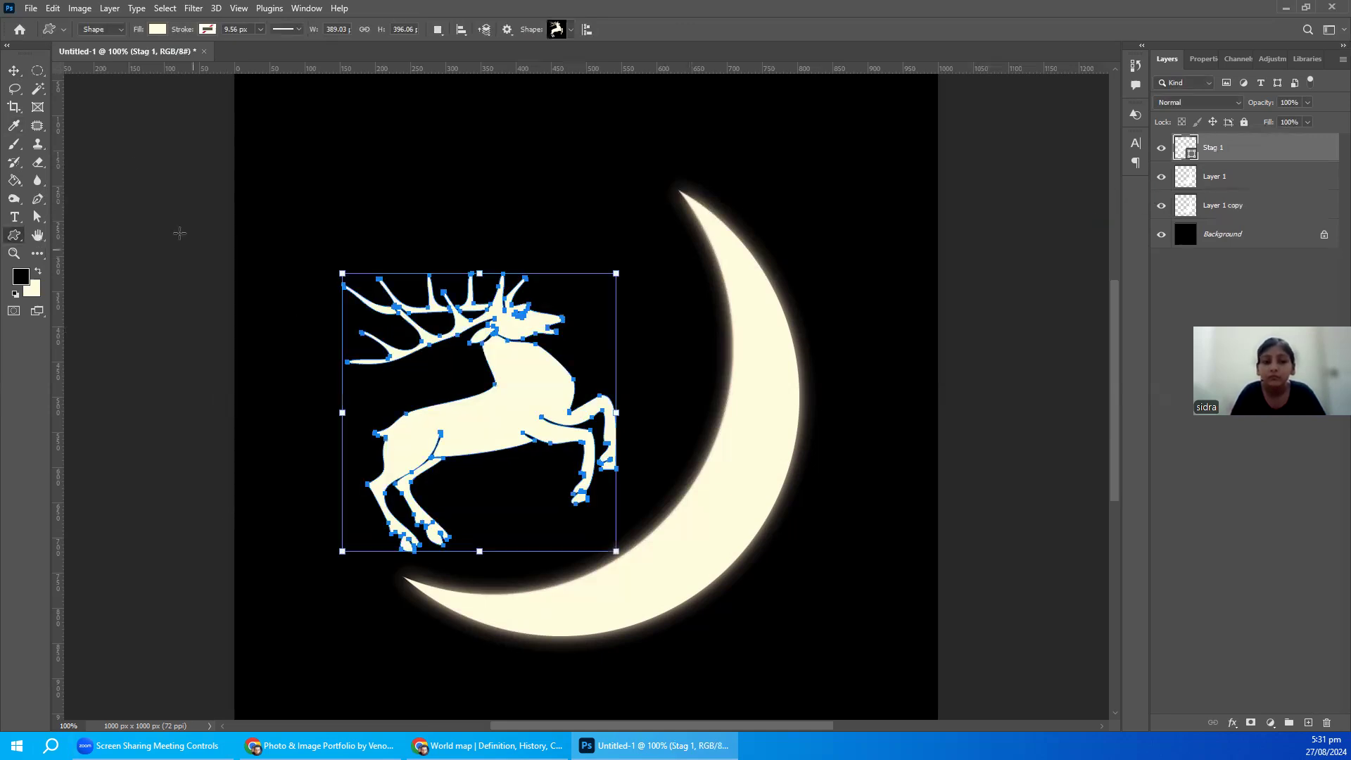
mouse_move(529, 416)
left_mouse_down()
mouse_move(562, 474)
mouse_move(584, 473)
left_mouse_up()
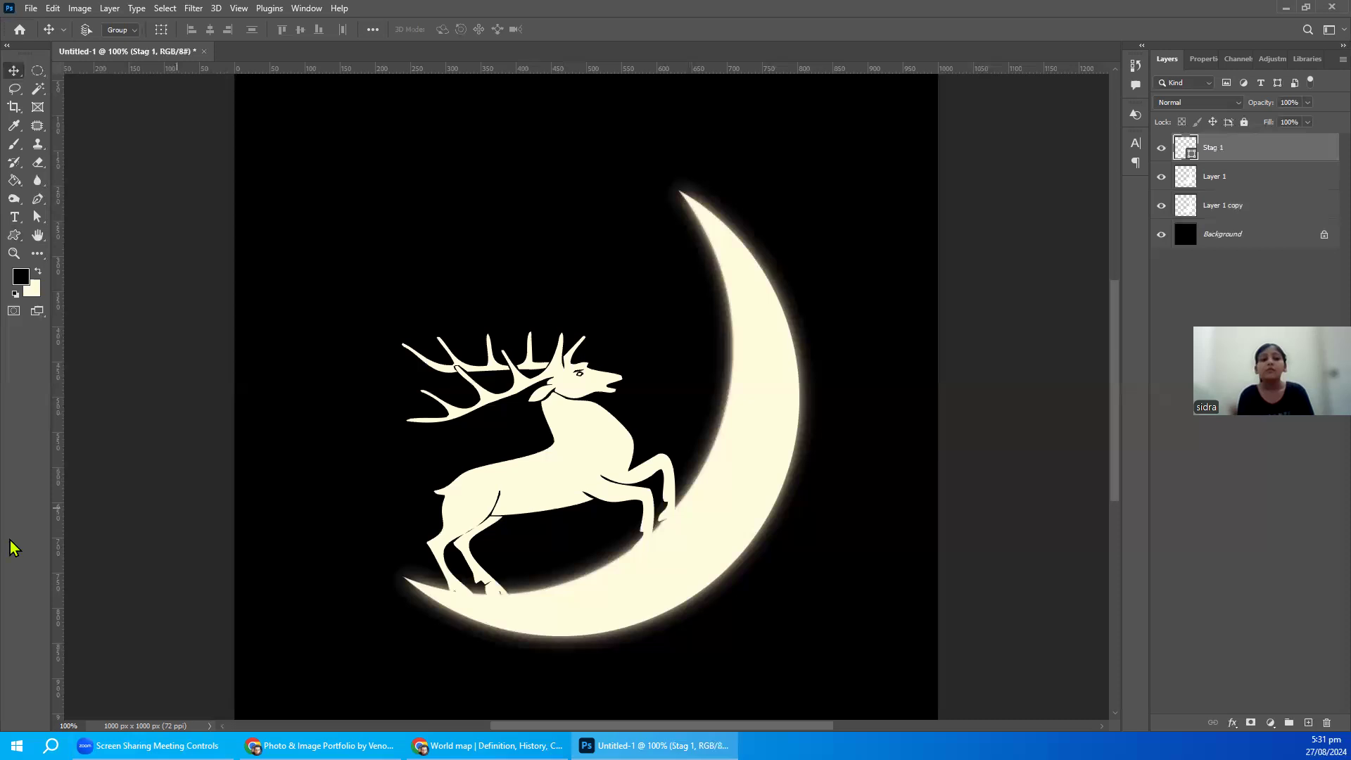